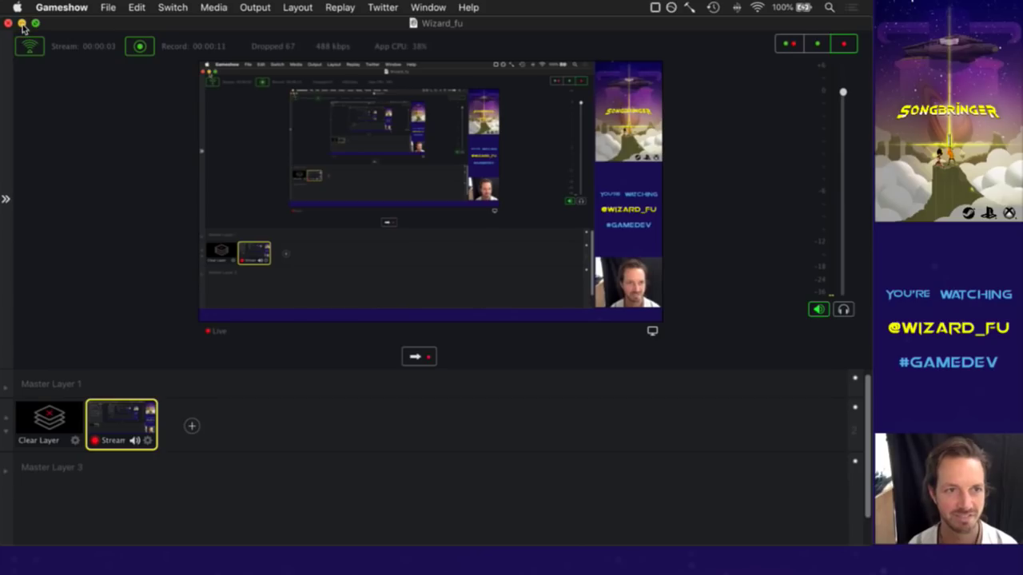
# Minimize the Gameshow streaming control window to reveal Xcode's V3.cpp source.
pyautogui.click(22, 24)
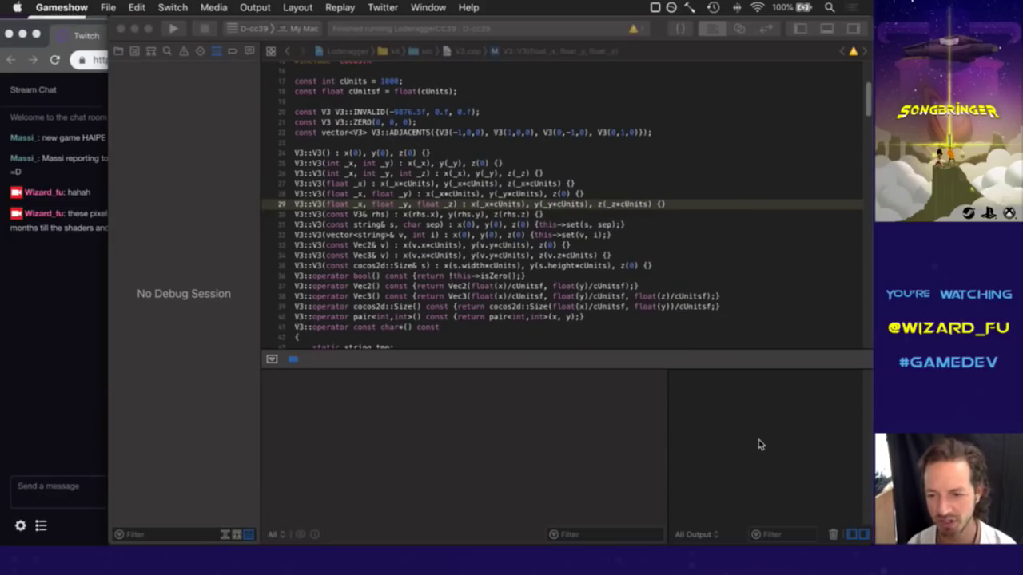
# Make the Xcode window showing V3.cpp's V3 constructors the active window.
pyautogui.press('F11')
pyautogui.press('F11')
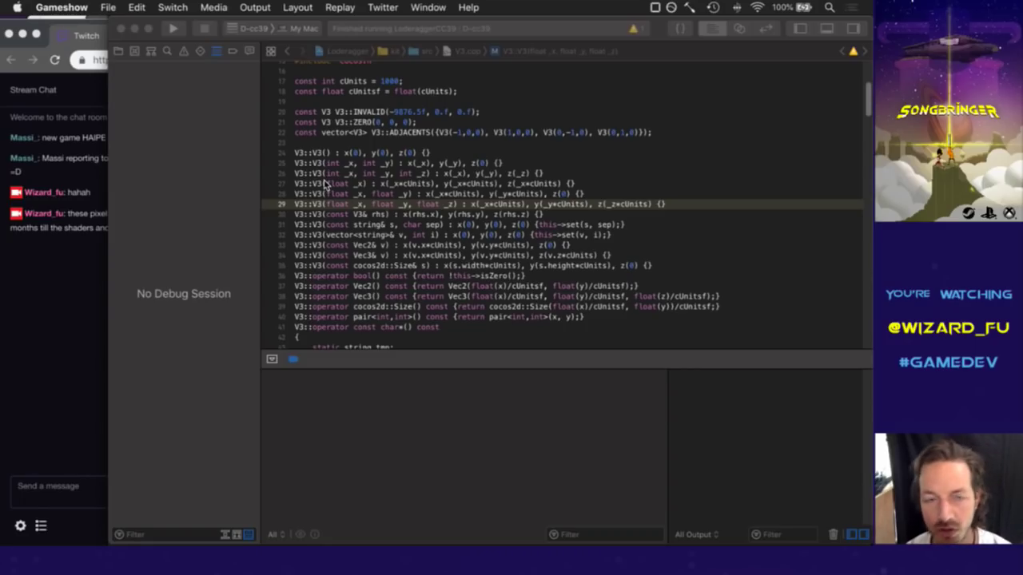
pyautogui.click(507, 150)
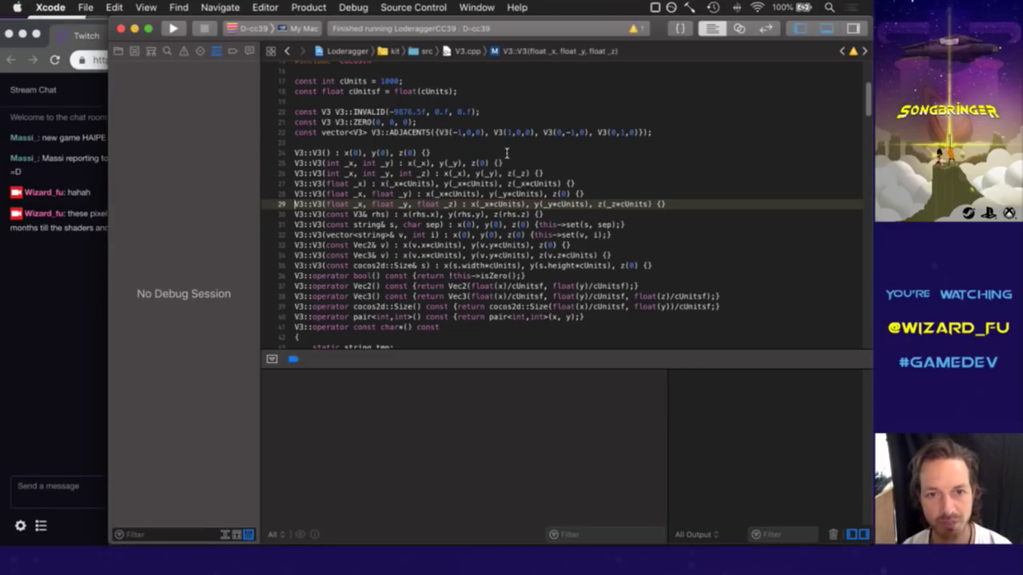
# Review the default V3 constructor on line 24, then rebuild and run the game from iTerm2.
pyautogui.click(489, 157)
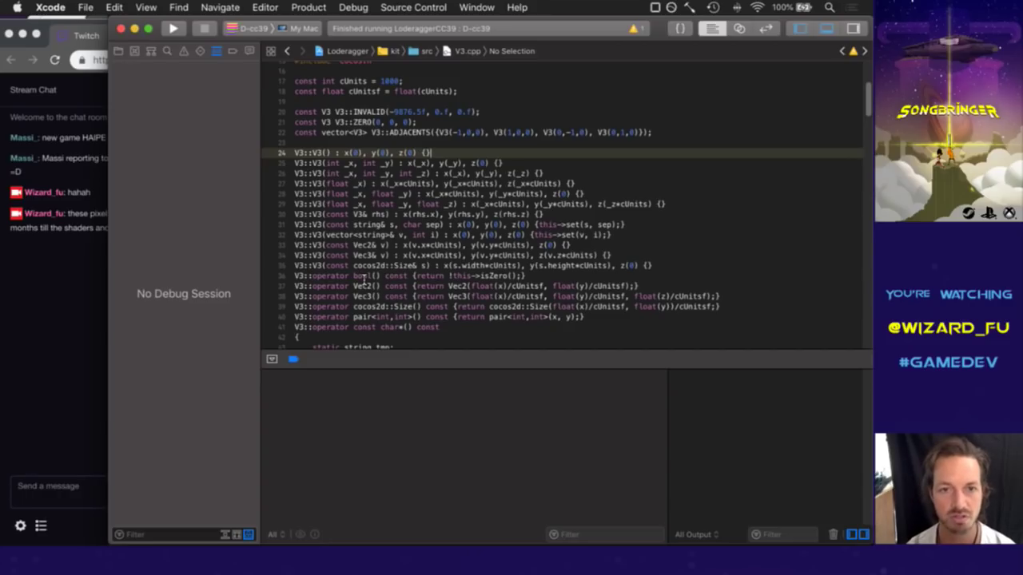
pyautogui.press('super+Tab')
pyautogui.press('super+Tab')
pyautogui.click(365, 278)
pyautogui.press('super+r')
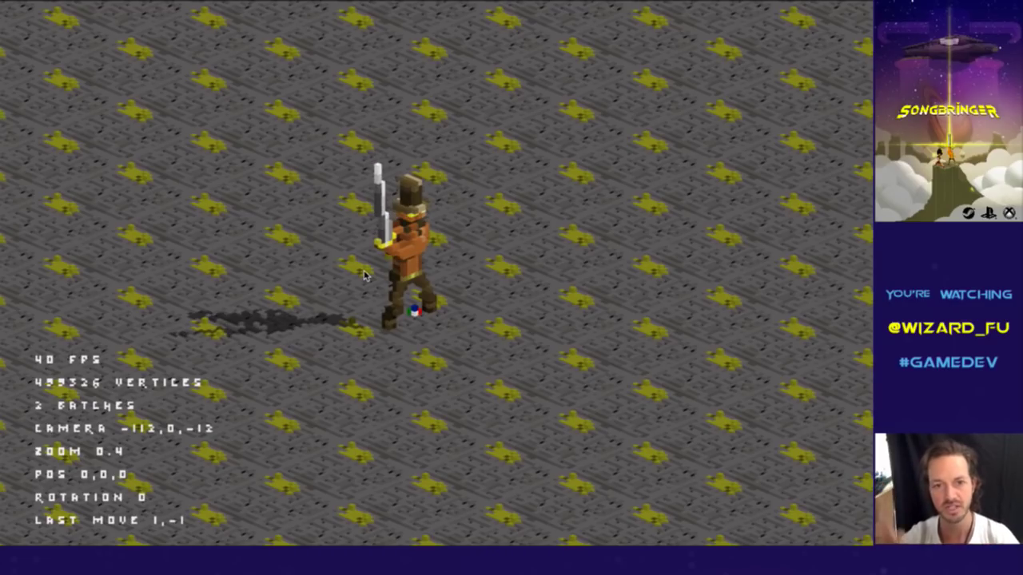
# Walk the swordsman around the tiled ground with the arrow keys, then quit the game.
pyautogui.press('Down')
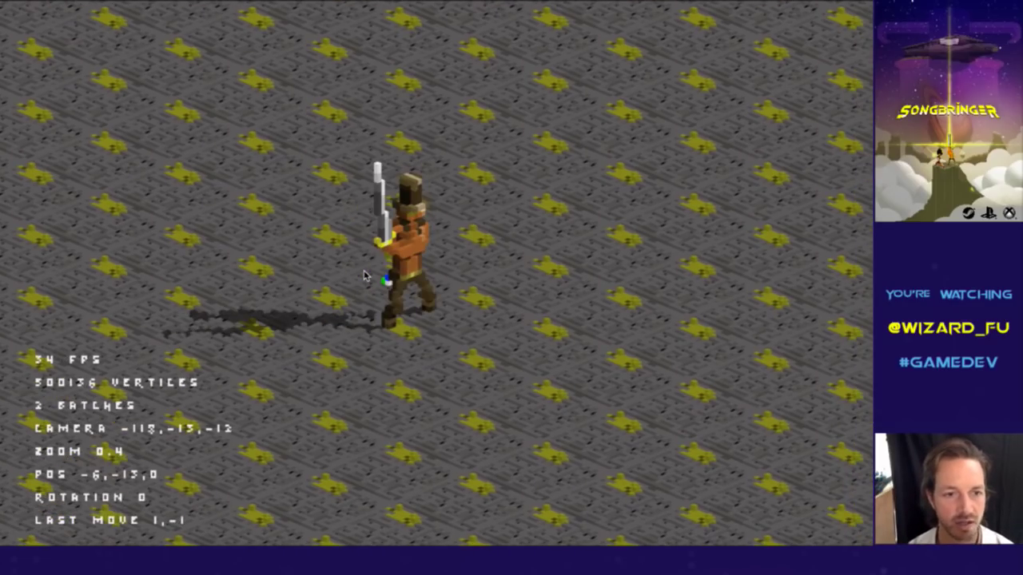
pyautogui.press('Right')
pyautogui.press('Down')
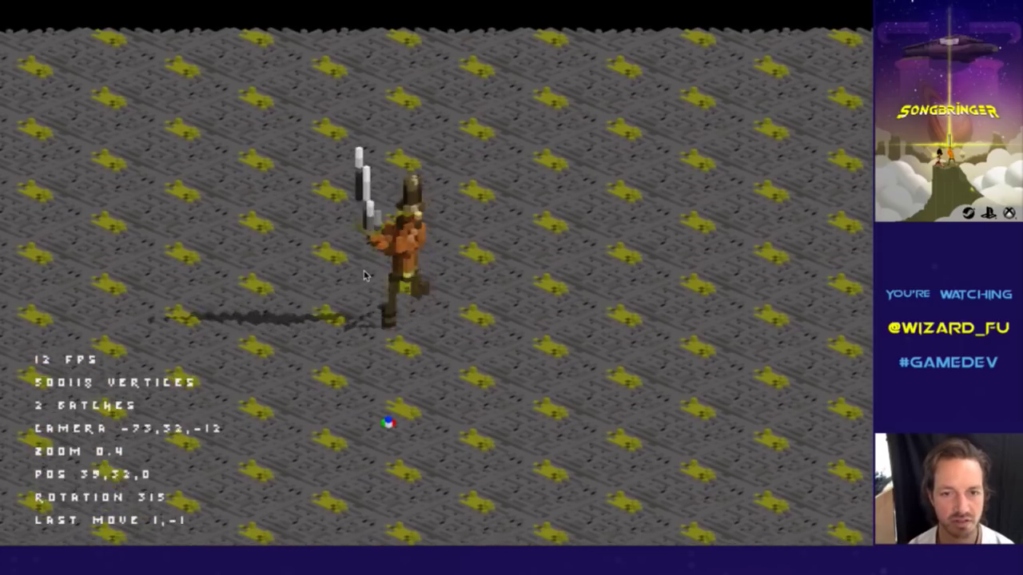
pyautogui.press('Up')
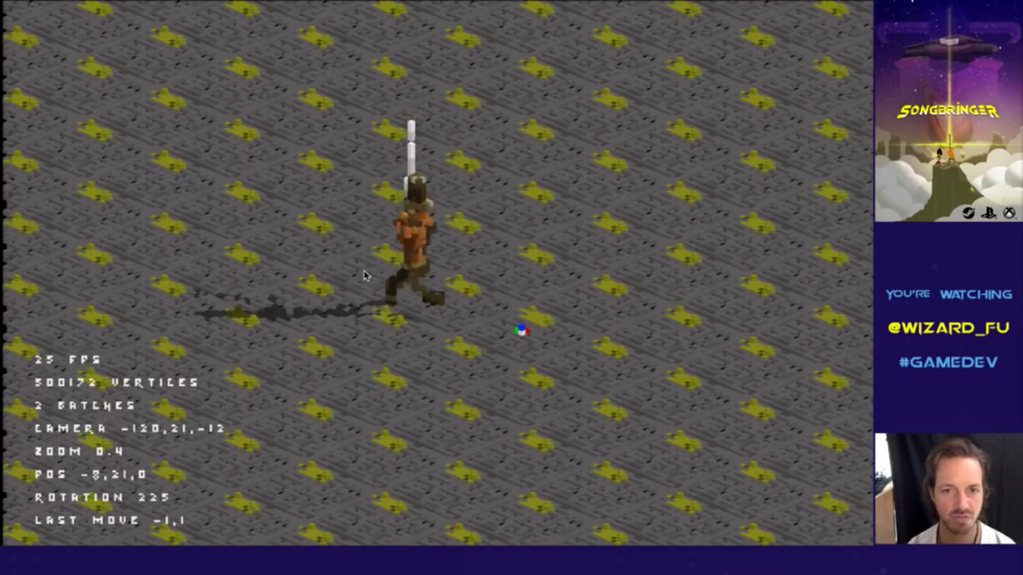
pyautogui.press('Right')
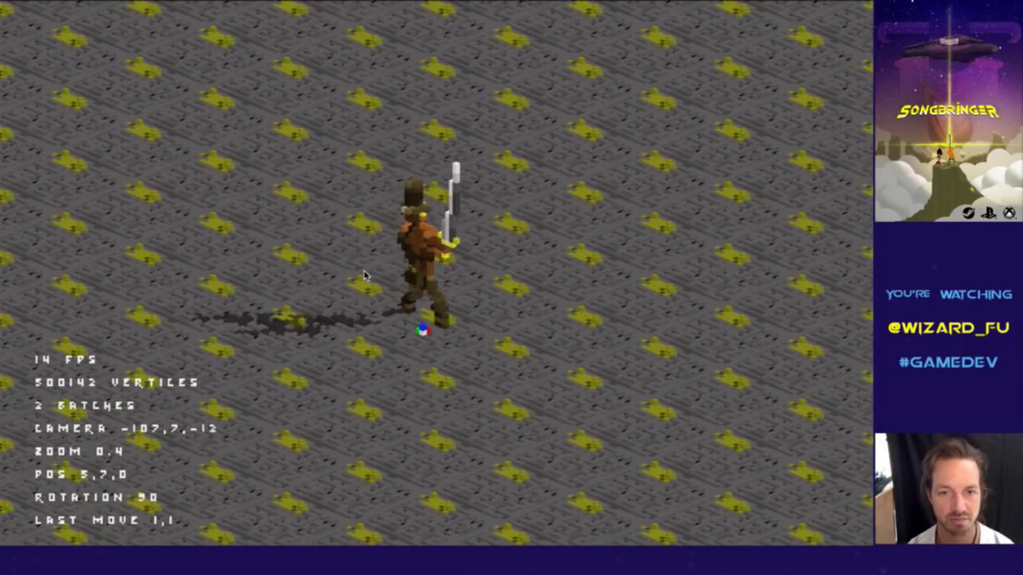
pyautogui.press('Right')
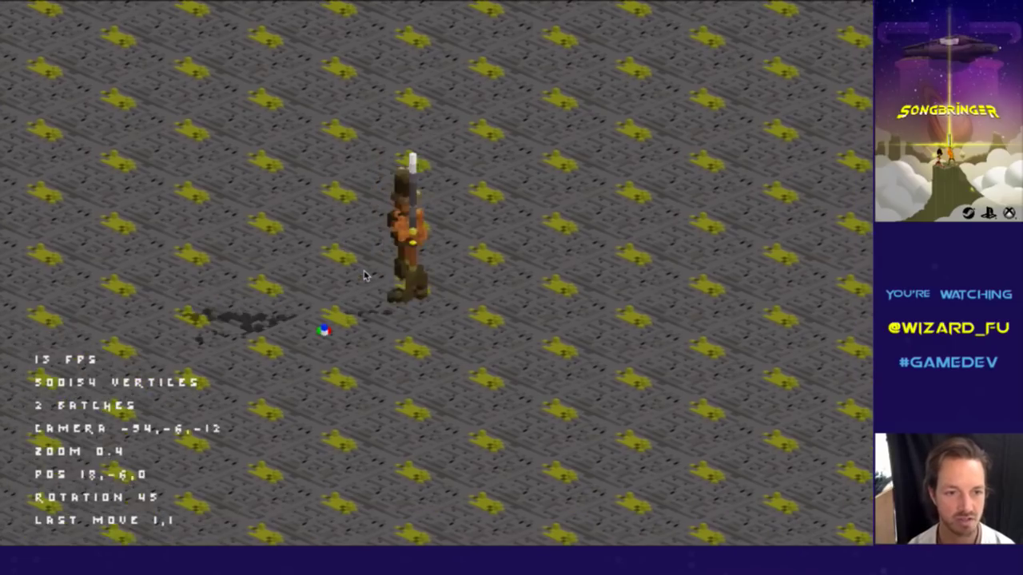
pyautogui.press('Up')
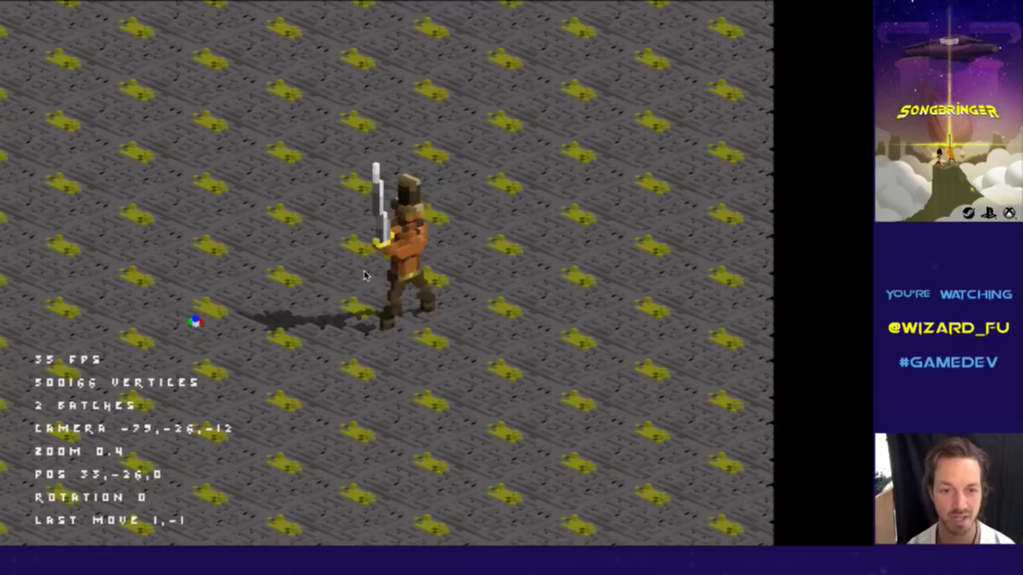
pyautogui.press('Up')
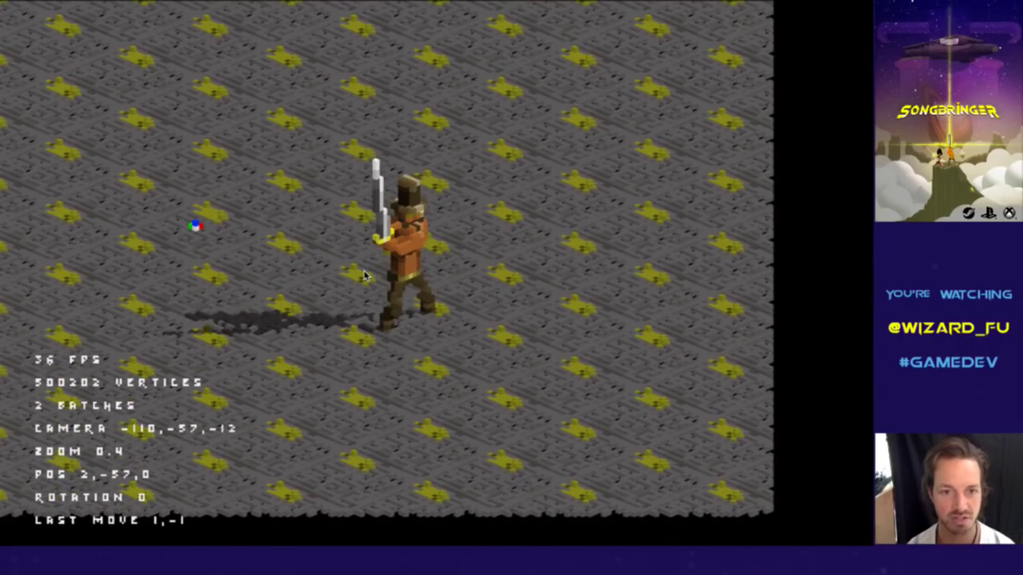
pyautogui.press('Right')
pyautogui.press('Right')
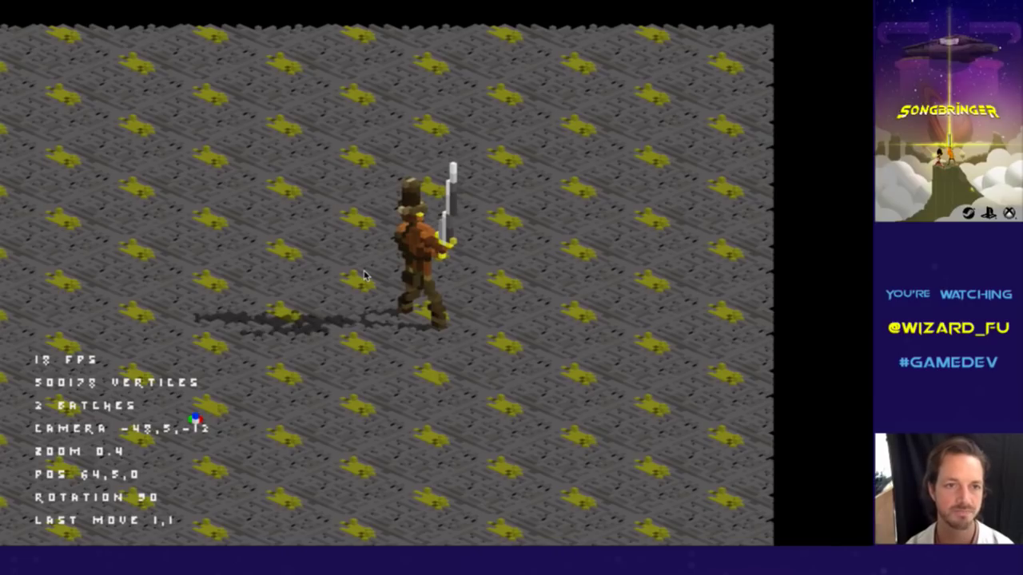
pyautogui.press('super+q')
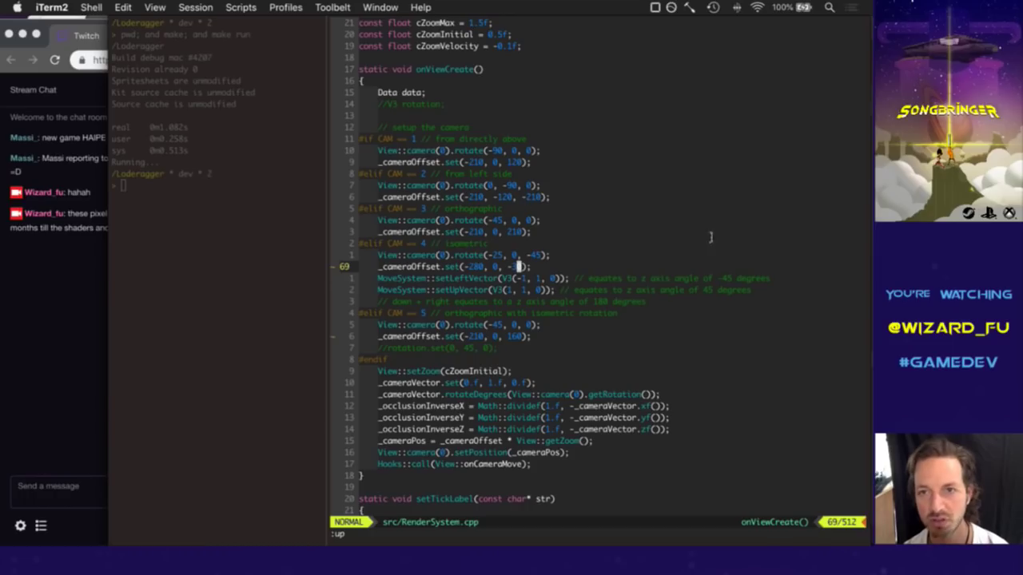
# Show Launchpad's grid of application folders with F4.
pyautogui.press('F4')
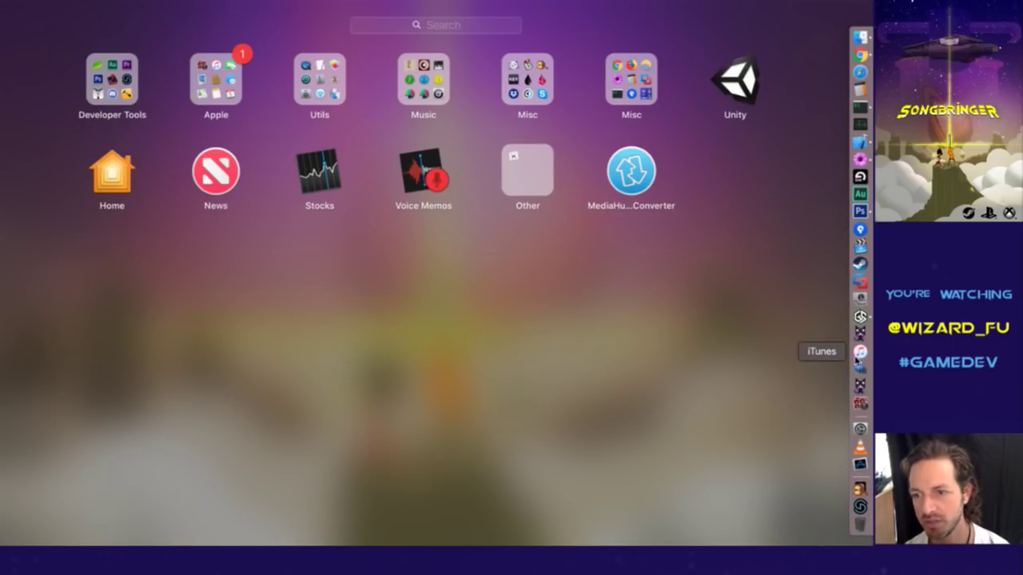
# Launch MagicaVoxel, widen its window on both sides, and load the MaleIdleA0 model.
pyautogui.click(860, 334)
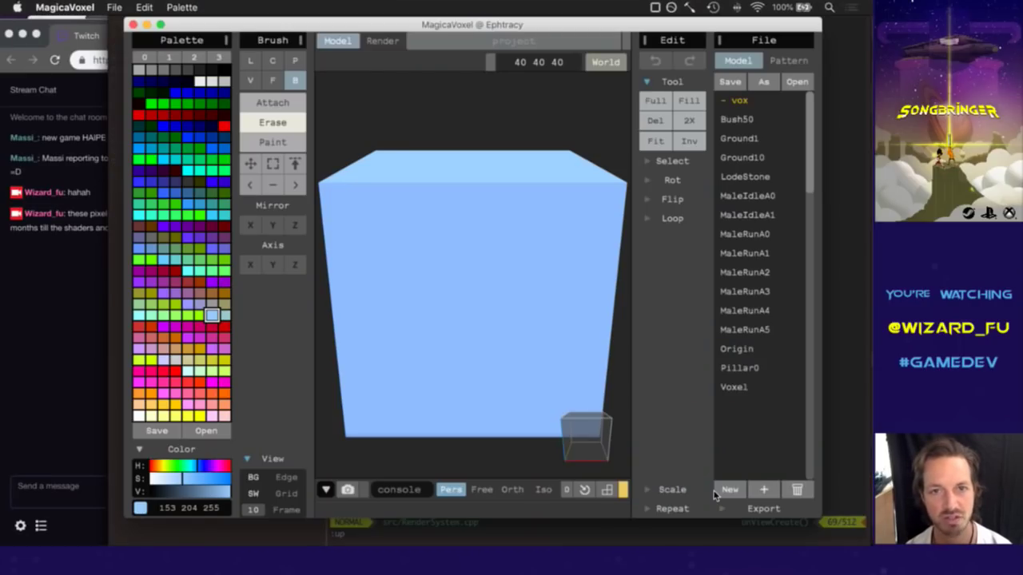
pyautogui.moveTo(126, 157); pyautogui.dragTo(113, 157)
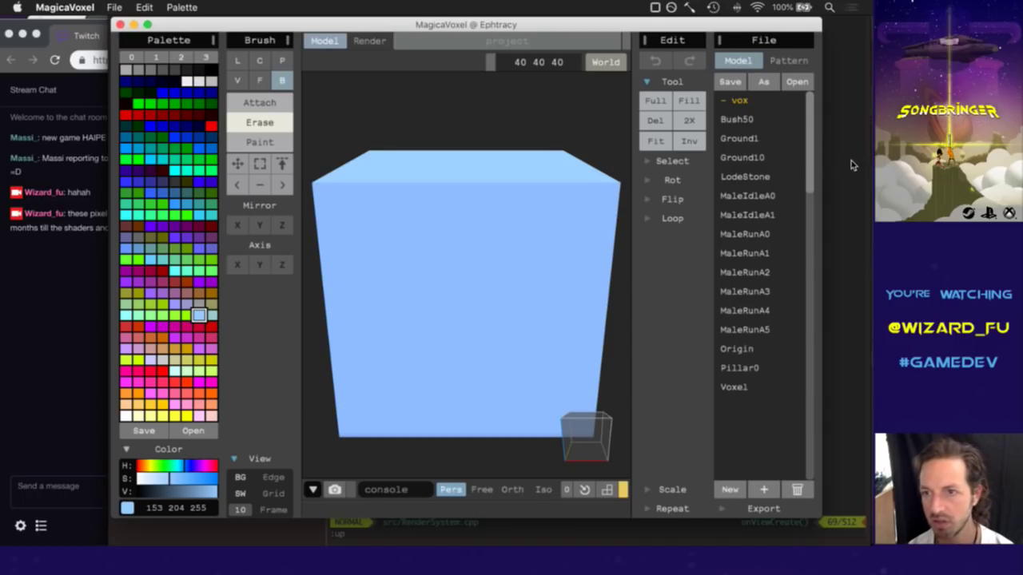
pyautogui.moveTo(822, 169); pyautogui.dragTo(864, 168)
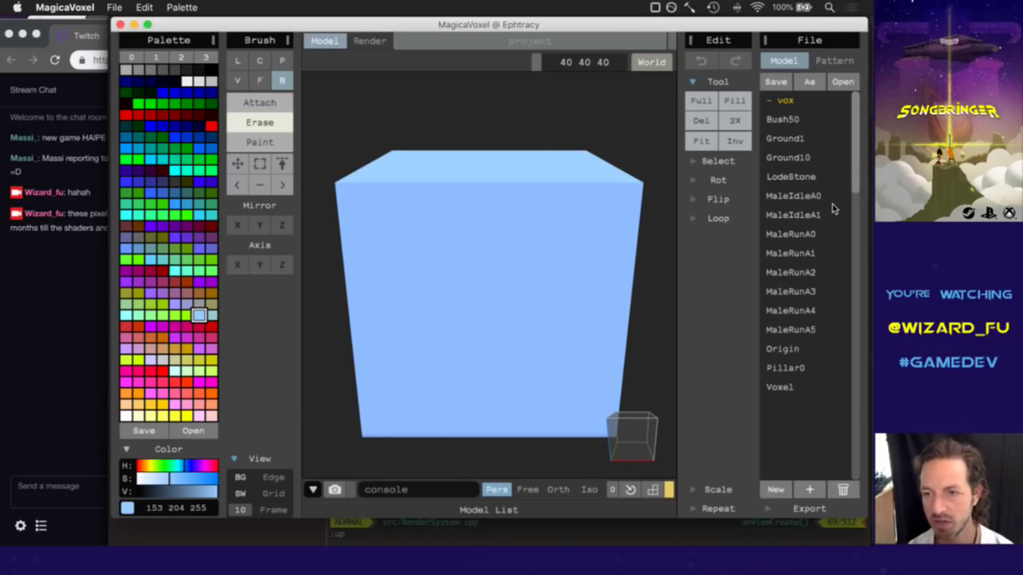
pyautogui.click(805, 199)
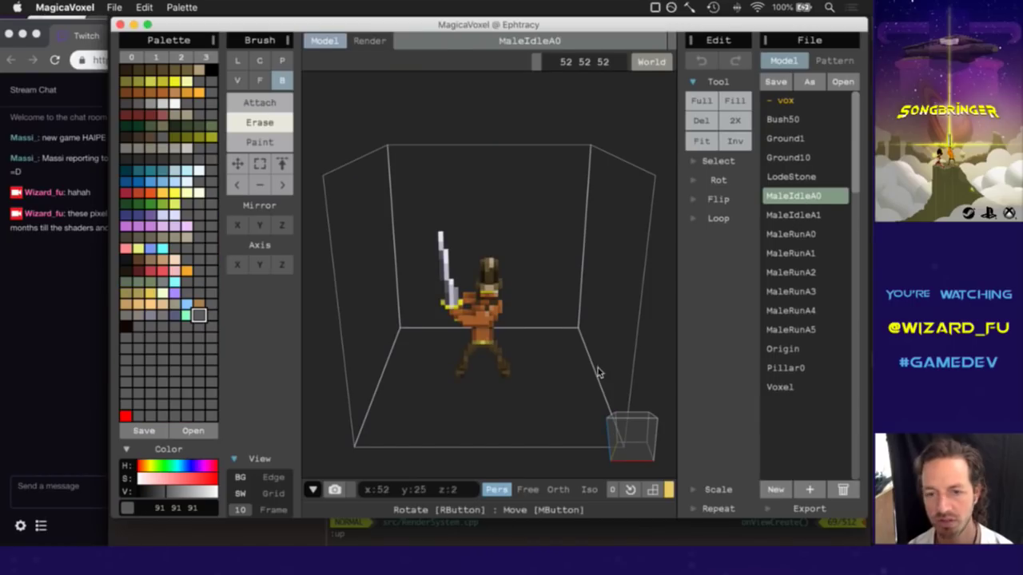
# Orbit the idle swordsman to a three-quarter angle, then read viewers' messages in Twitch chat.
pyautogui.click(628, 434)
pyautogui.moveTo(630, 433); pyautogui.dragTo(692, 433, button='right')
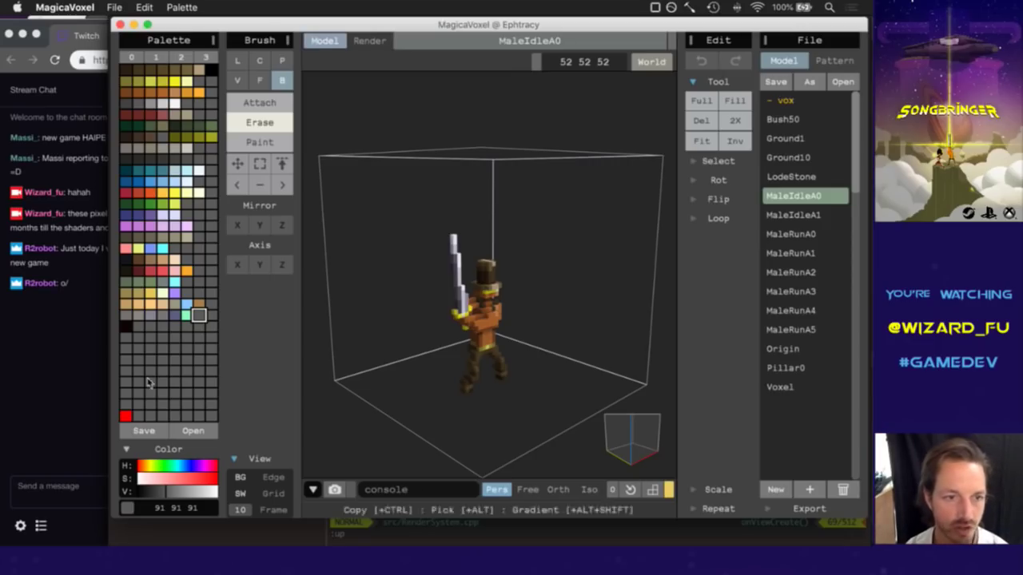
pyautogui.click(76, 357)
pyautogui.moveTo(69, 254); pyautogui.dragTo(103, 293)
pyautogui.click(103, 293)
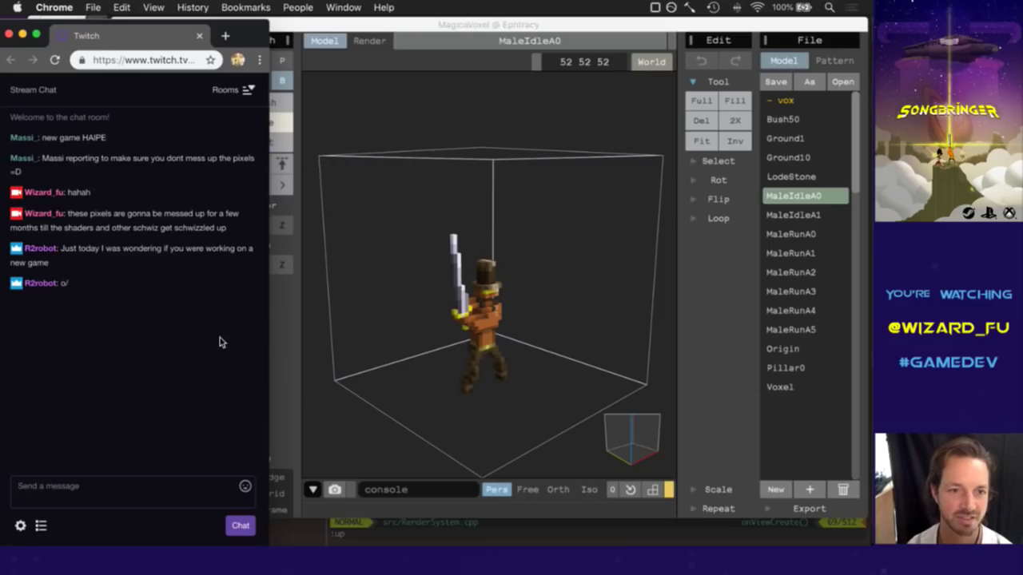
pyautogui.moveTo(69, 254); pyautogui.dragTo(49, 265)
pyautogui.click(122, 283)
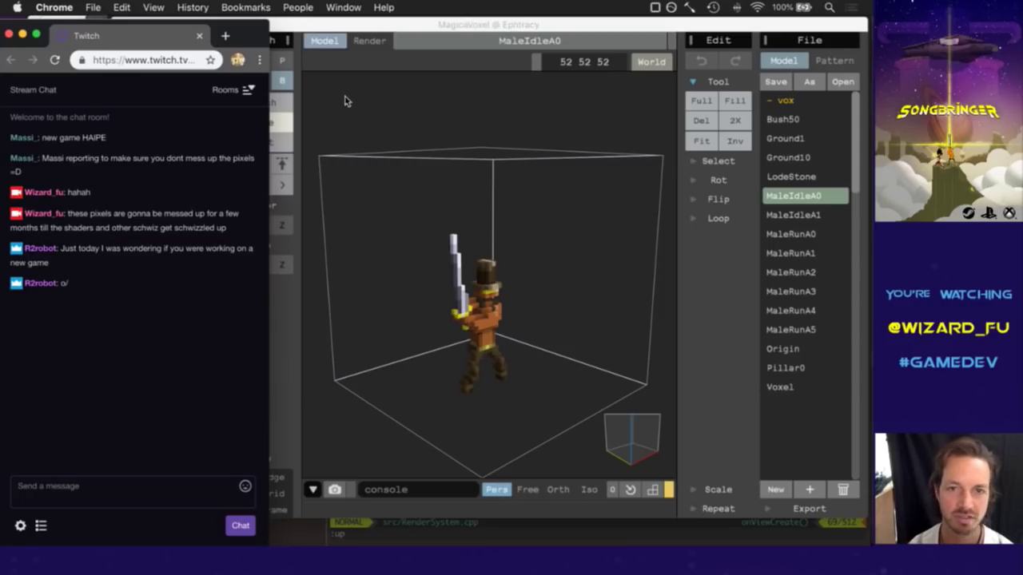
# Load the MaleRunA0 run-cycle frame in MagicaVoxel after previewing MaleRunA1, then return to chat.
pyautogui.click(464, 26)
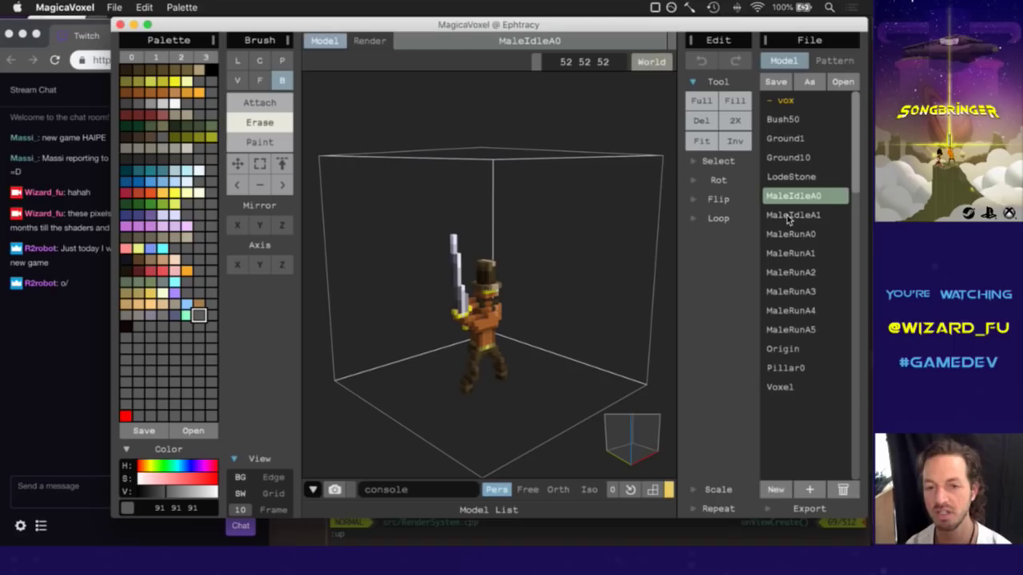
pyautogui.click(799, 254)
pyautogui.click(799, 235)
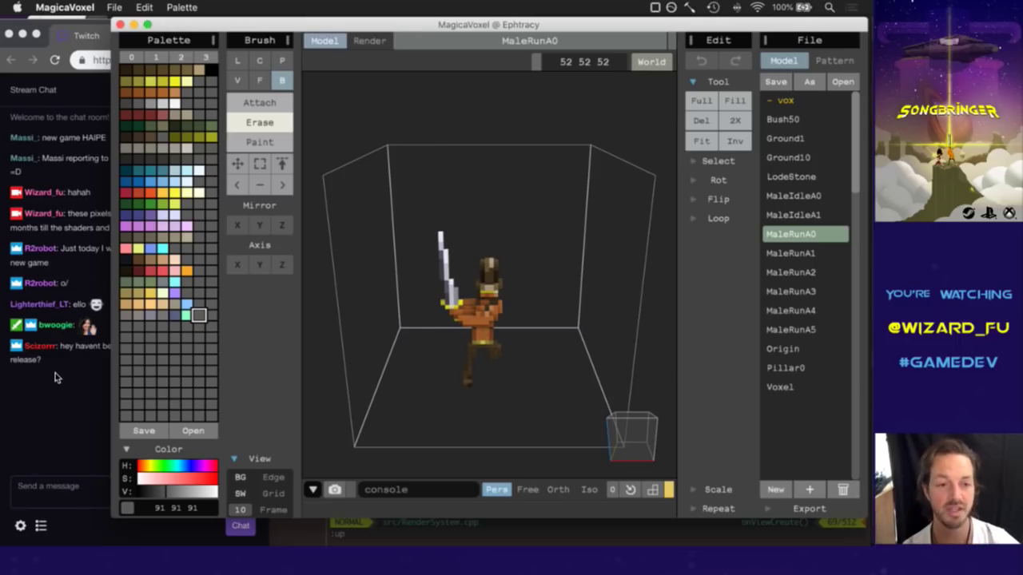
pyautogui.click(56, 374)
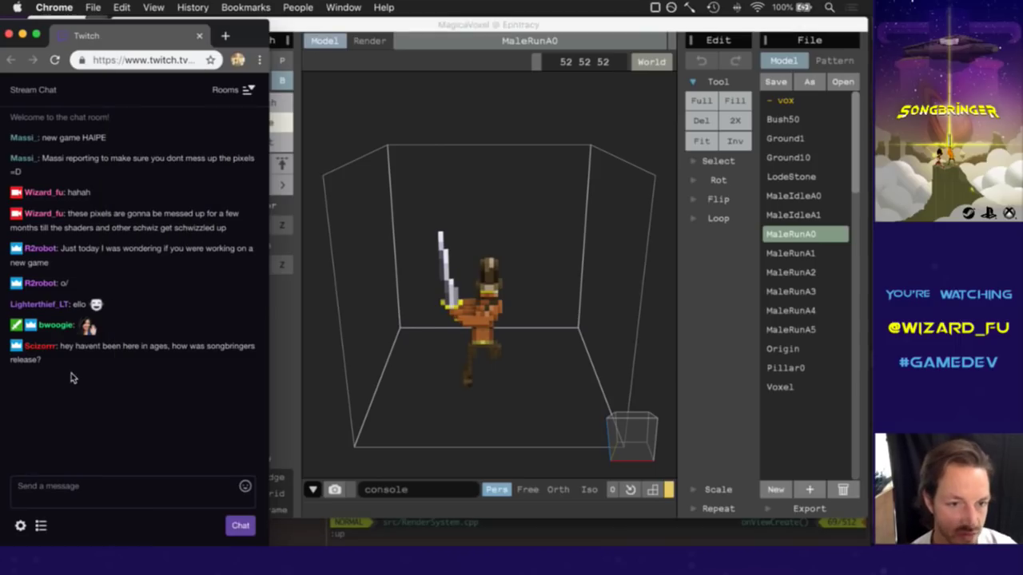
pyautogui.moveTo(80, 347); pyautogui.dragTo(112, 397)
pyautogui.click(112, 397)
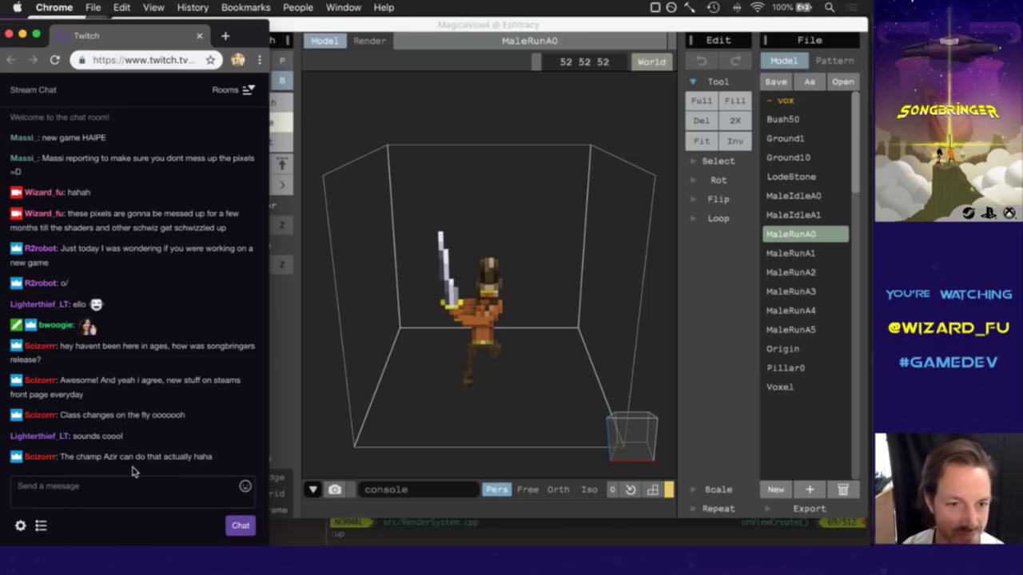
pyautogui.moveTo(74, 462); pyautogui.dragTo(142, 468)
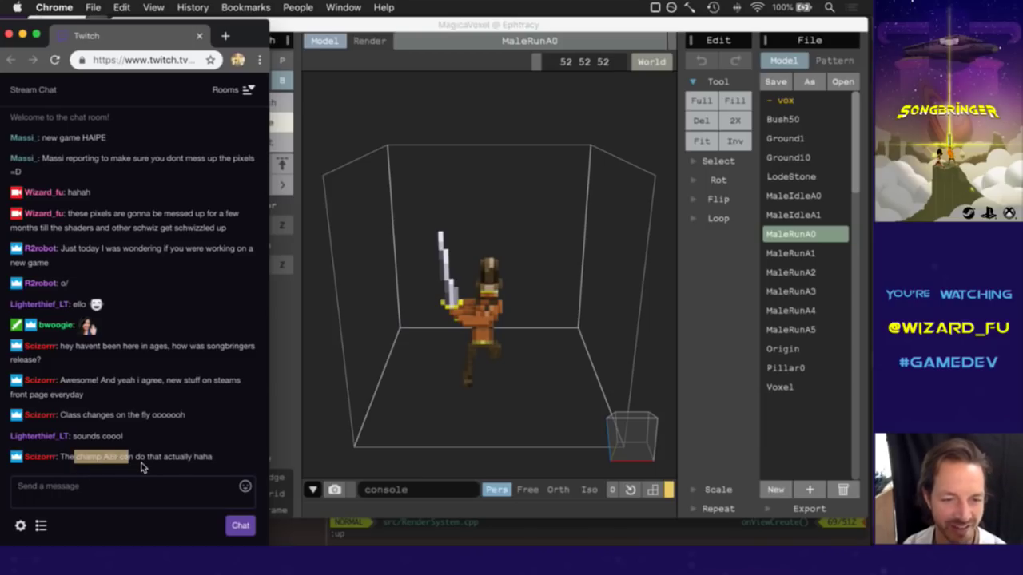
pyautogui.click(141, 467)
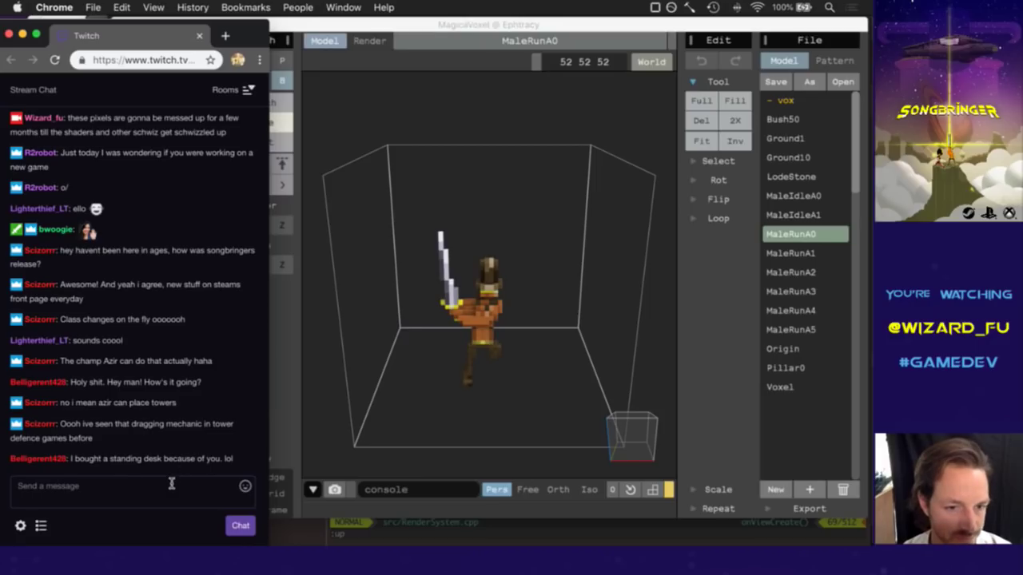
pyautogui.moveTo(118, 465); pyautogui.dragTo(149, 461)
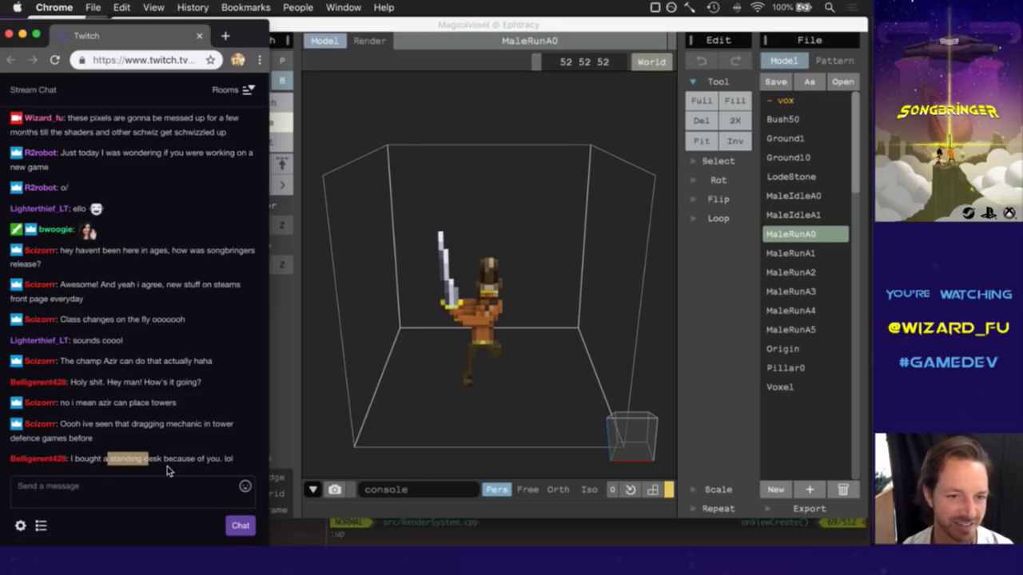
pyautogui.click(104, 444)
pyautogui.moveTo(71, 425); pyautogui.dragTo(93, 439)
pyautogui.click(106, 442)
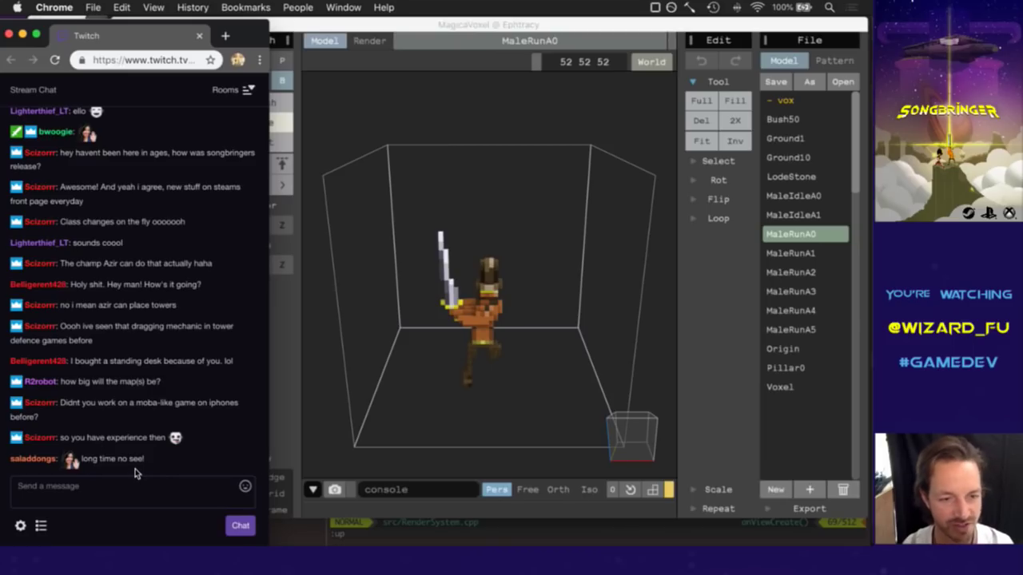
pyautogui.moveTo(131, 465)
pyautogui.mouseDown()
pyautogui.moveTo(61, 452)
pyautogui.moveTo(140, 449)
pyautogui.mouseUp()
pyautogui.tripleClick(141, 448)
pyautogui.click(160, 469)
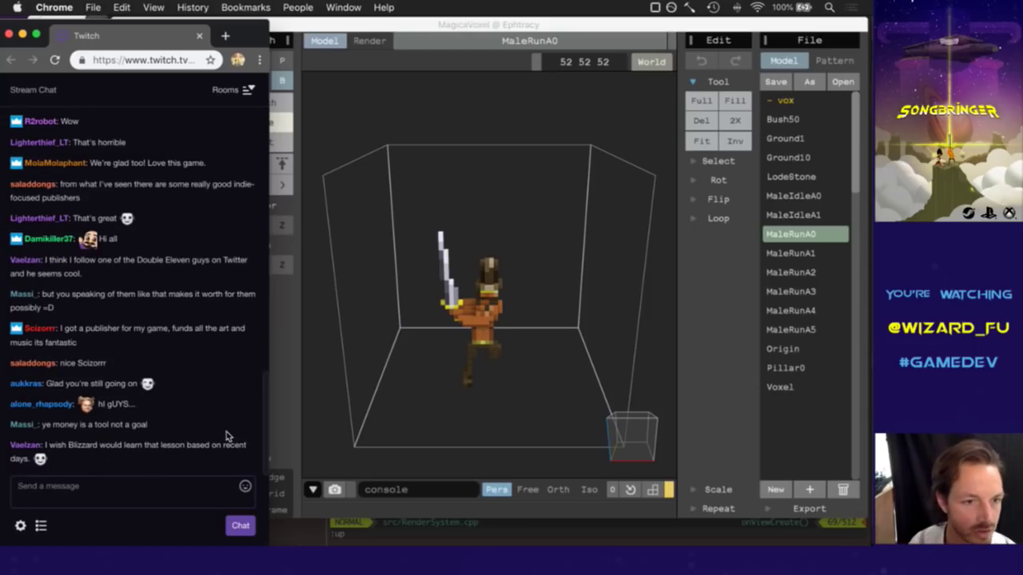
pyautogui.moveTo(89, 328); pyautogui.dragTo(110, 340)
pyautogui.click(110, 339)
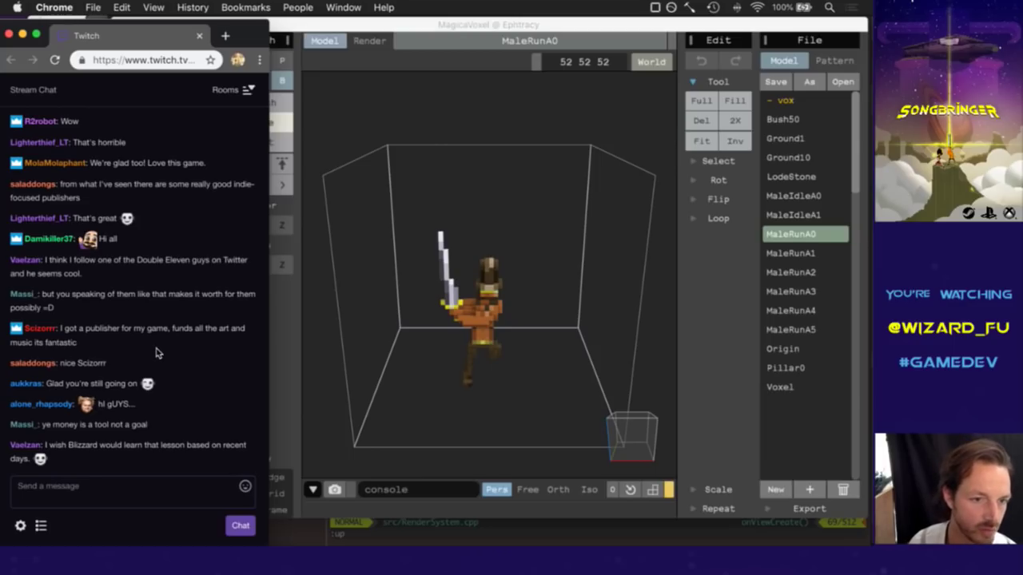
pyautogui.moveTo(61, 390); pyautogui.dragTo(147, 384)
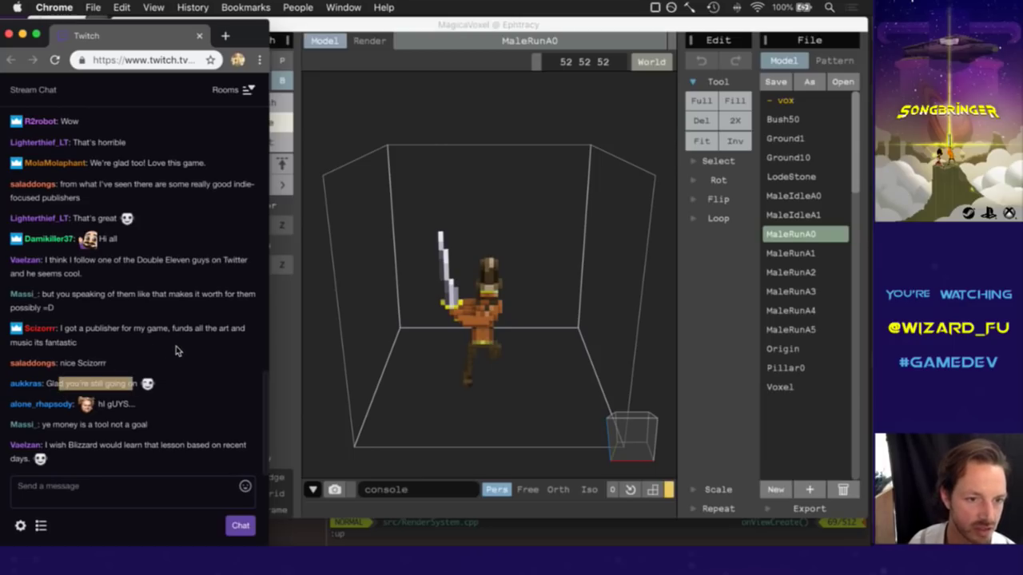
pyautogui.click(145, 360)
pyautogui.moveTo(104, 403); pyautogui.dragTo(206, 404)
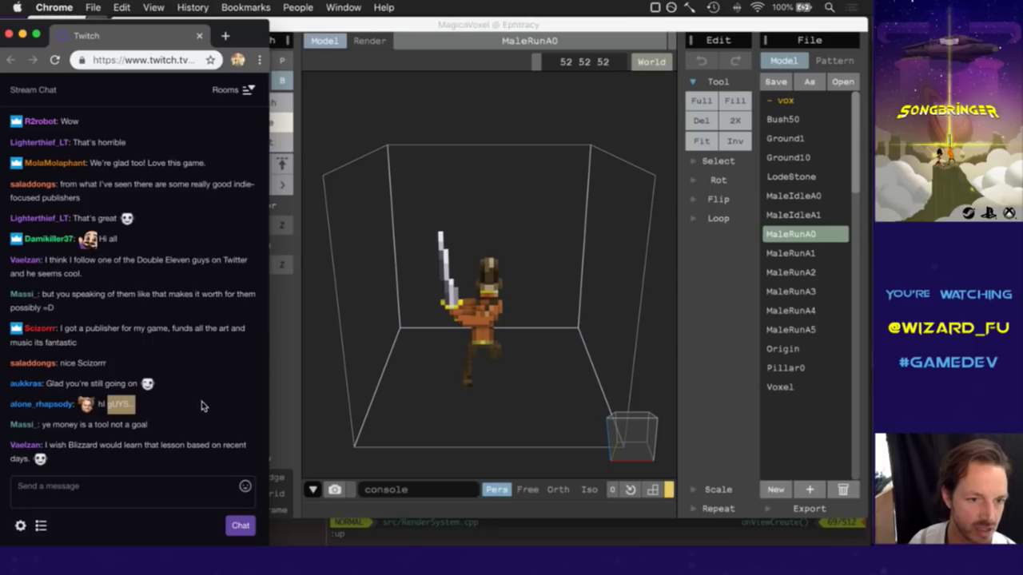
pyautogui.click(250, 404)
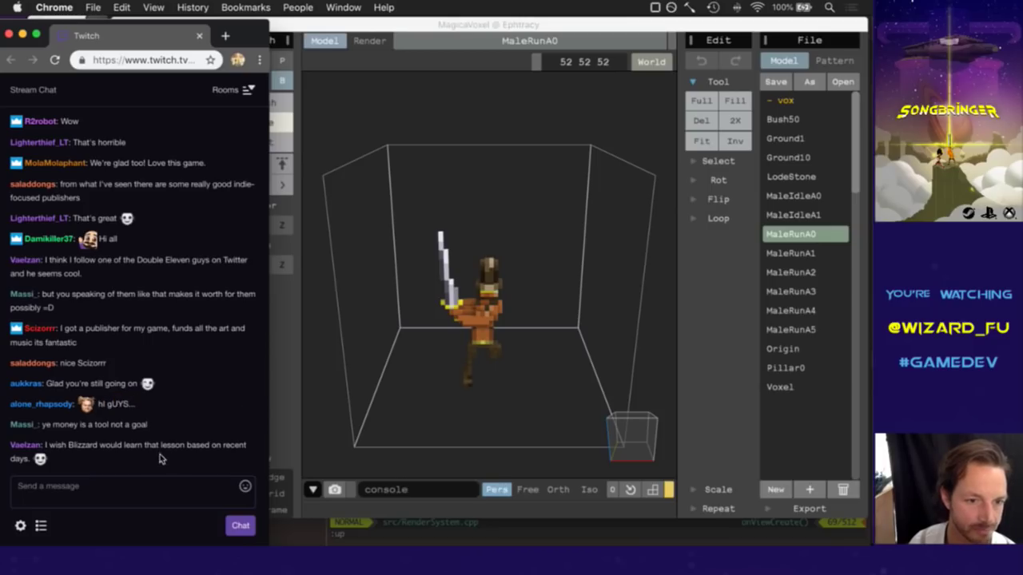
pyautogui.moveTo(75, 447); pyautogui.dragTo(140, 449)
pyautogui.click(141, 467)
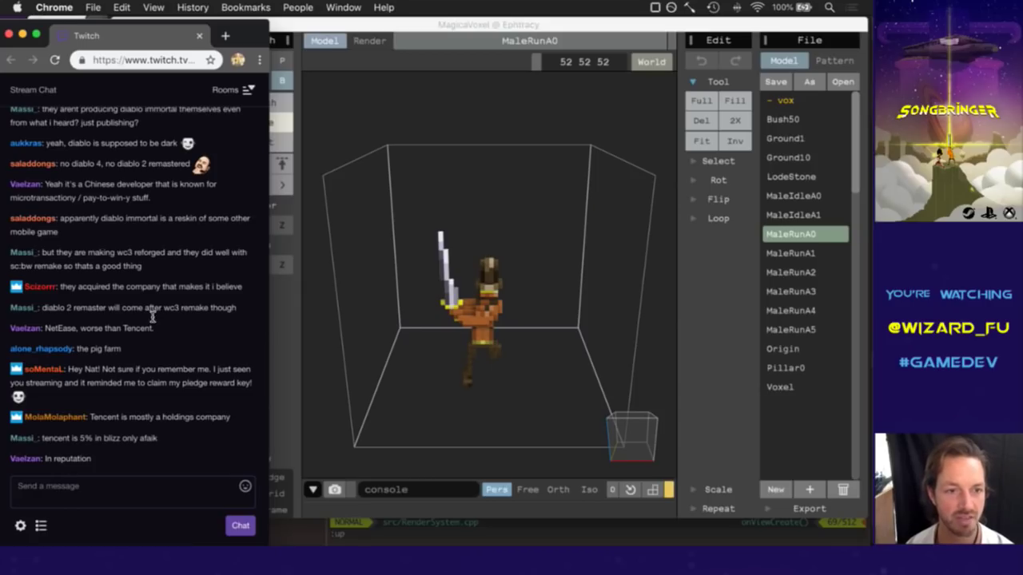
pyautogui.moveTo(170, 311); pyautogui.dragTo(195, 311)
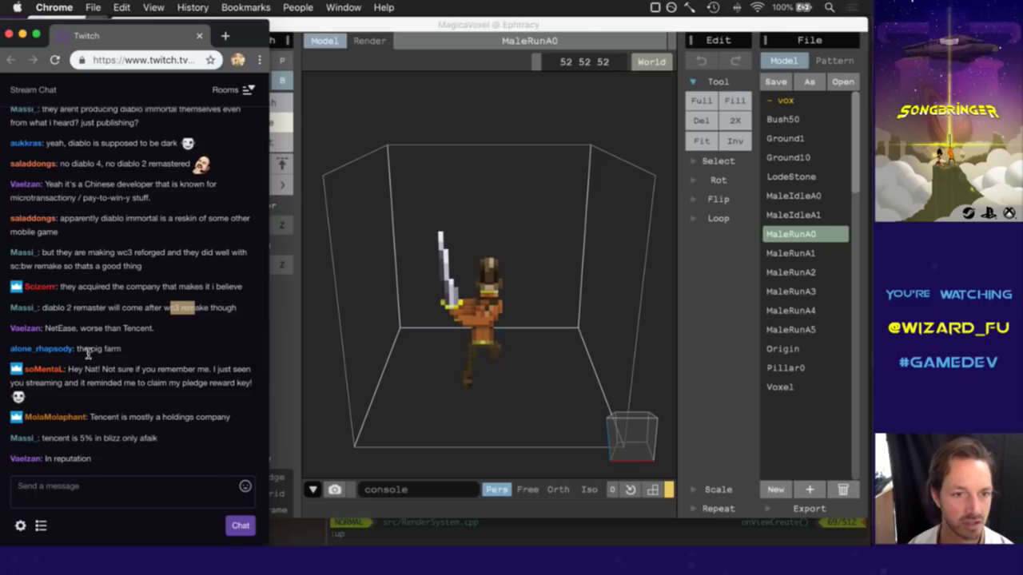
pyautogui.moveTo(47, 328); pyautogui.dragTo(79, 328)
pyautogui.click(194, 352)
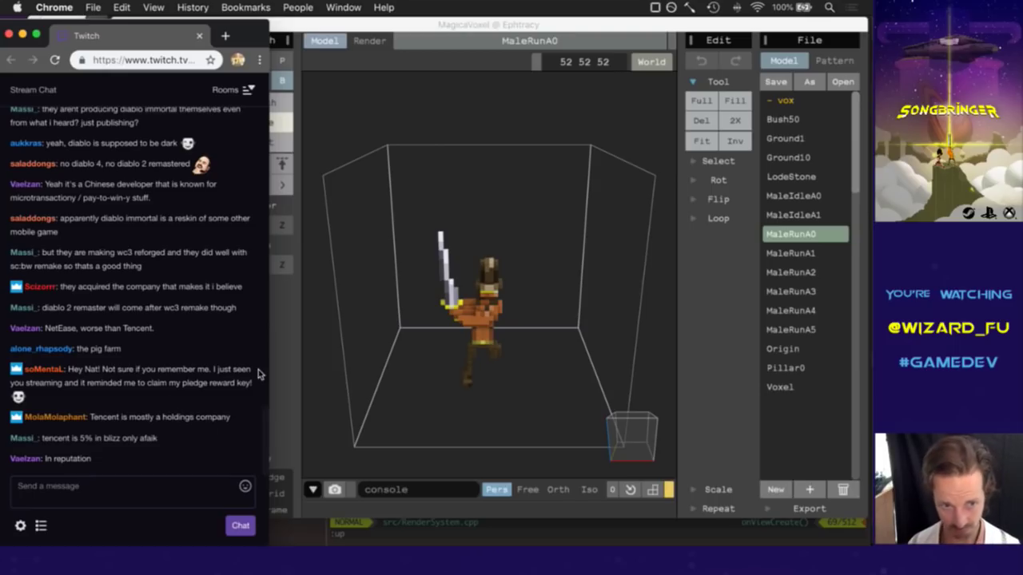
# Create a new TextMate document and type the contact e-mail address into it.
pyautogui.press('super+Tab')
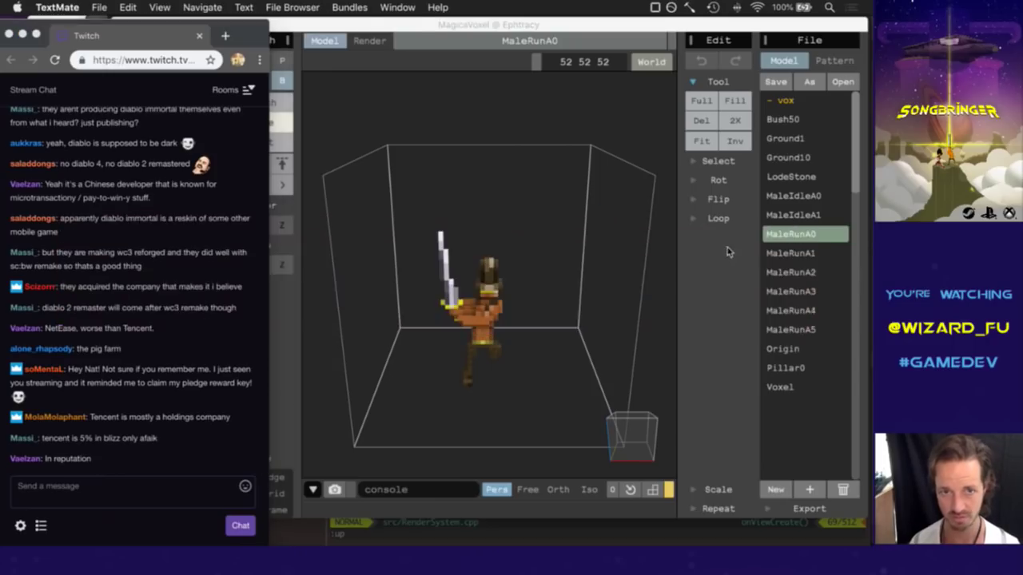
pyautogui.press('super+n')
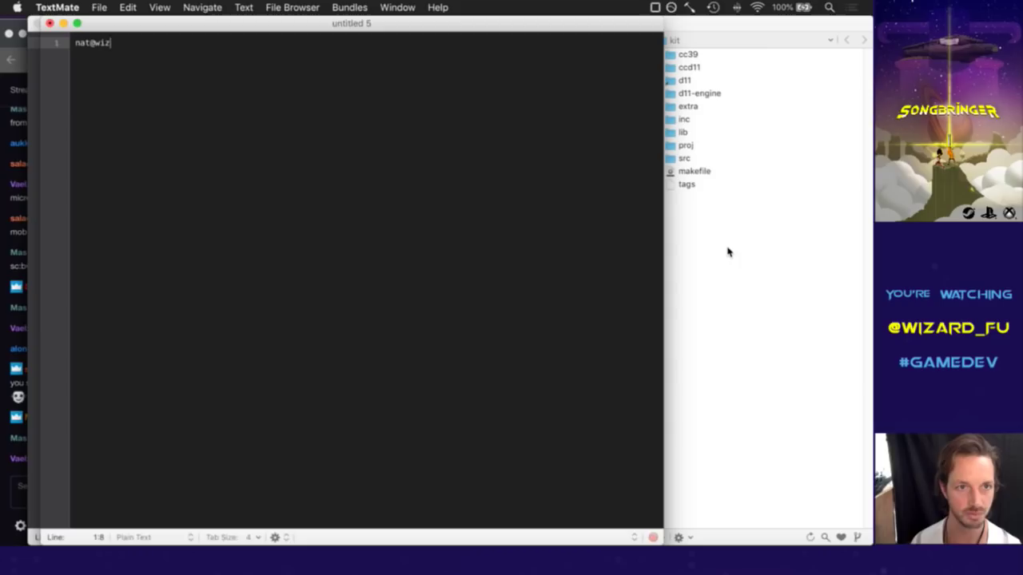
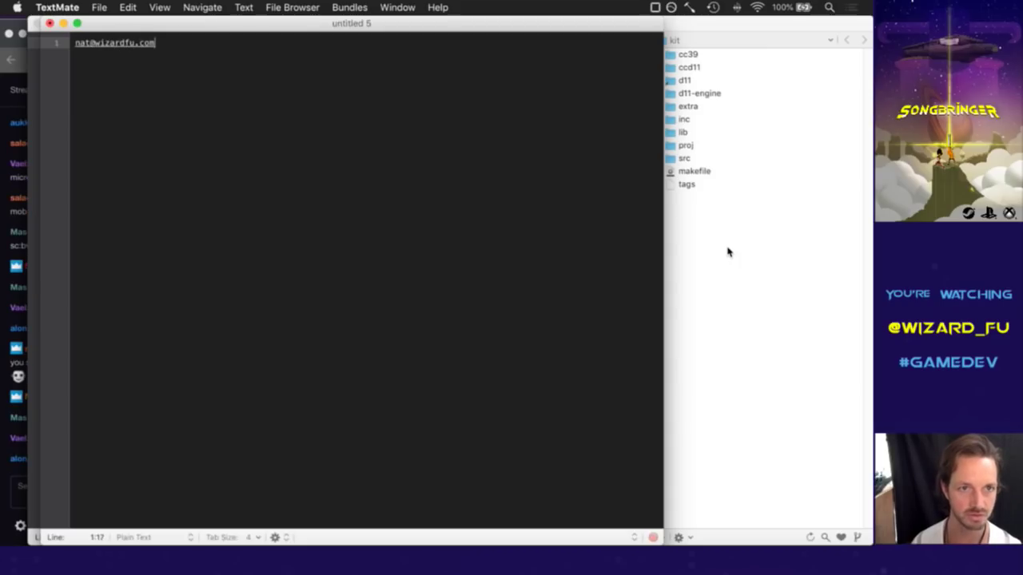
# Switch back to Chrome and return focus to the Twitch chat.
pyautogui.press('super+Tab')
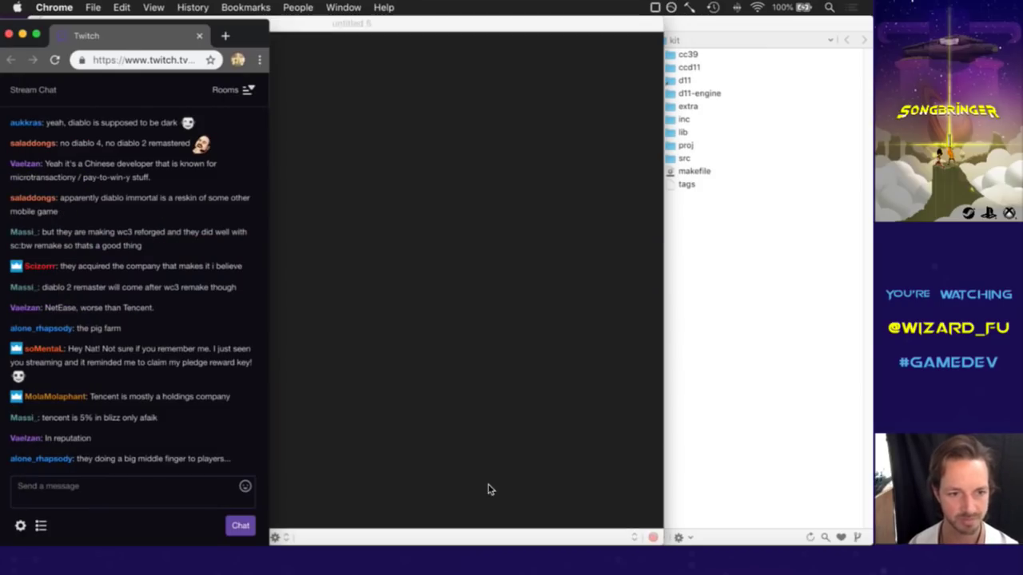
pyautogui.click(362, 53)
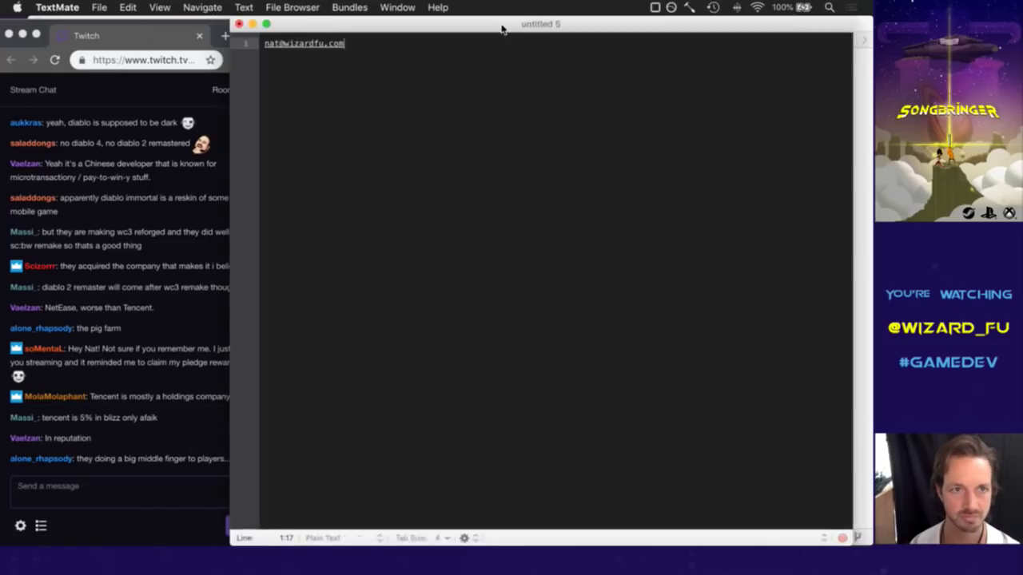
pyautogui.click(154, 362)
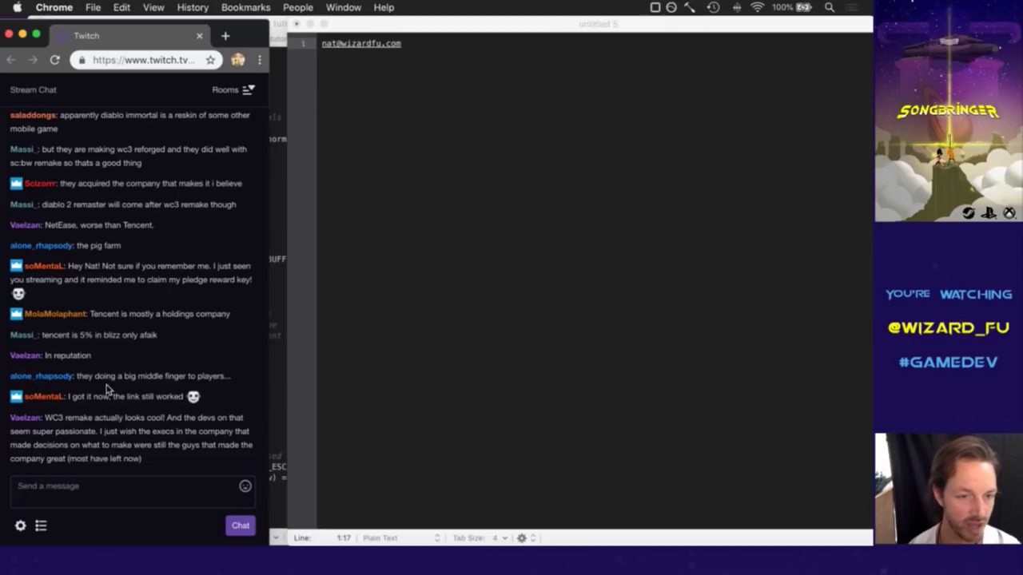
pyautogui.moveTo(58, 342); pyautogui.dragTo(114, 341)
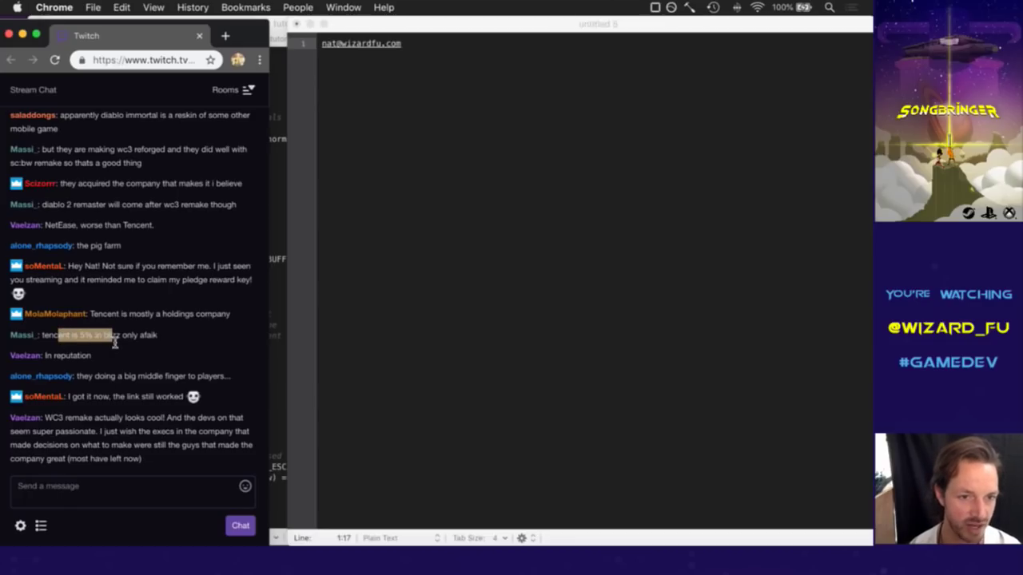
pyautogui.click(142, 354)
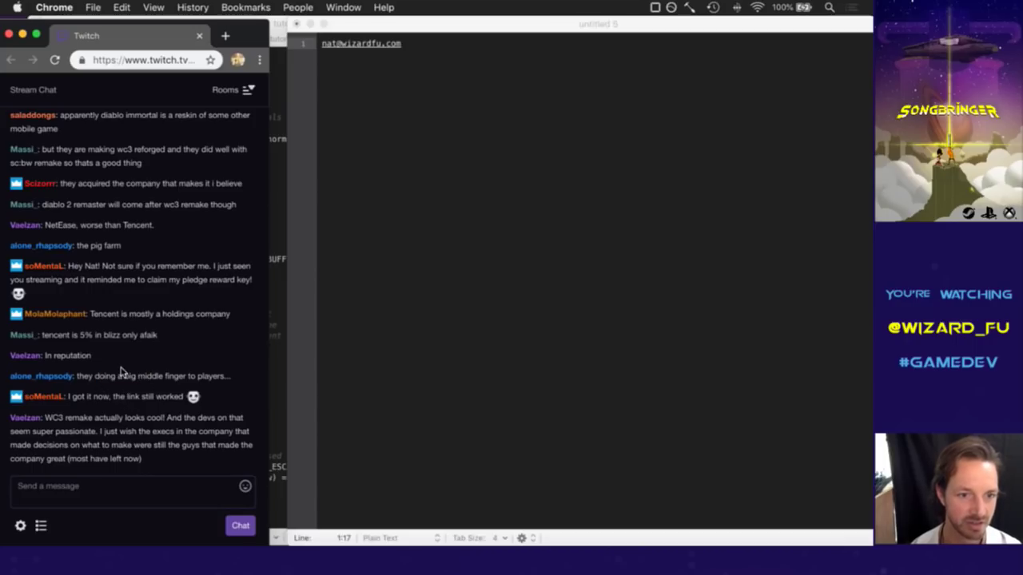
pyautogui.moveTo(89, 403); pyautogui.dragTo(163, 401)
pyautogui.click(168, 402)
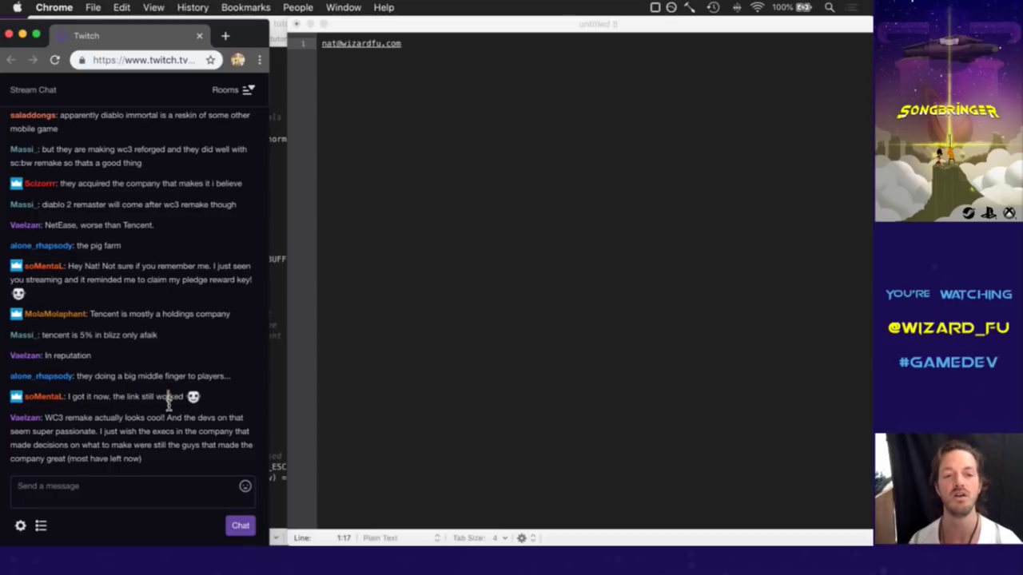
pyautogui.click(420, 240)
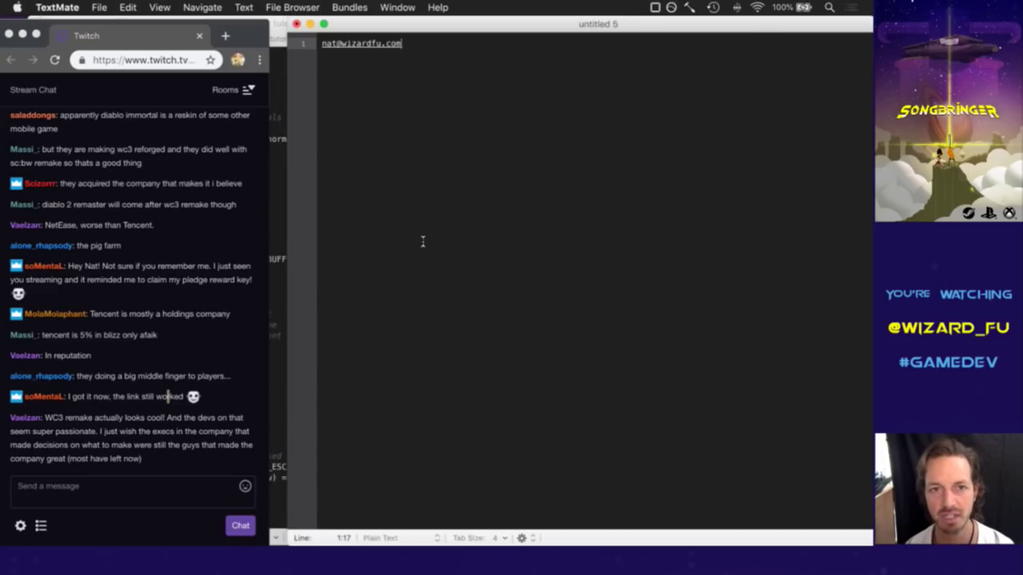
pyautogui.press('super+w')
pyautogui.click(552, 101)
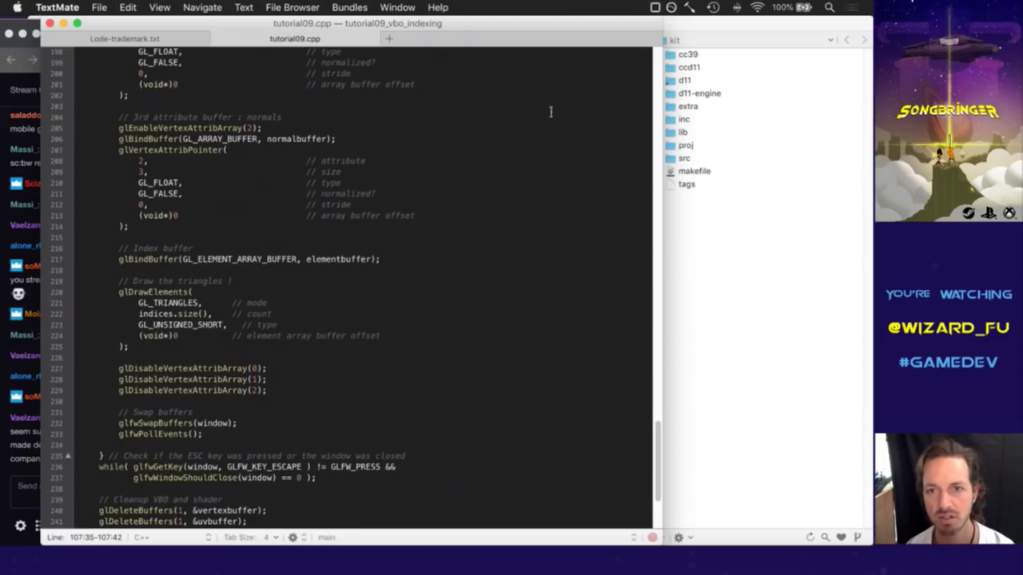
pyautogui.press('super+Tab')
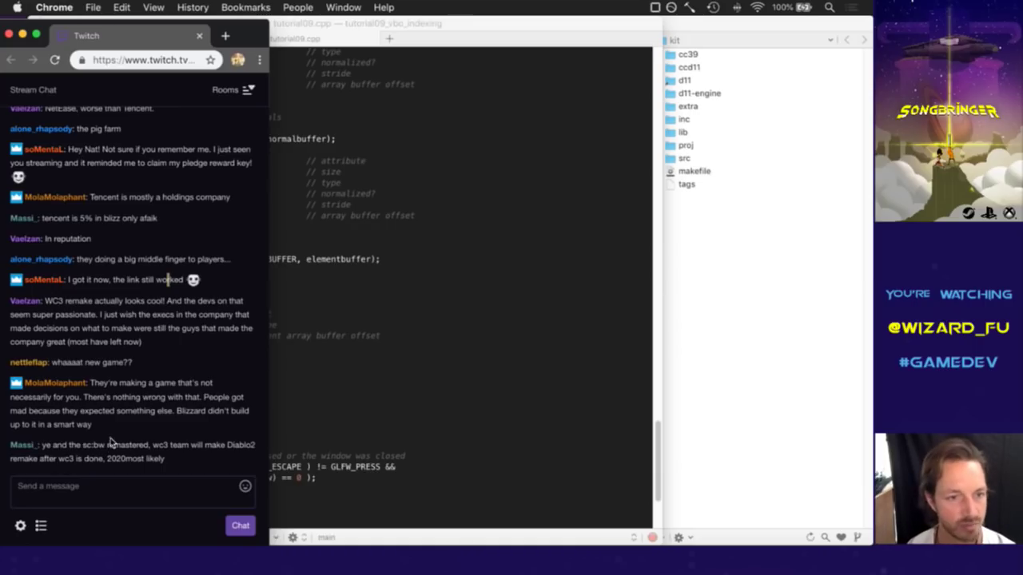
pyautogui.moveTo(46, 304); pyautogui.dragTo(80, 320)
pyautogui.click(100, 339)
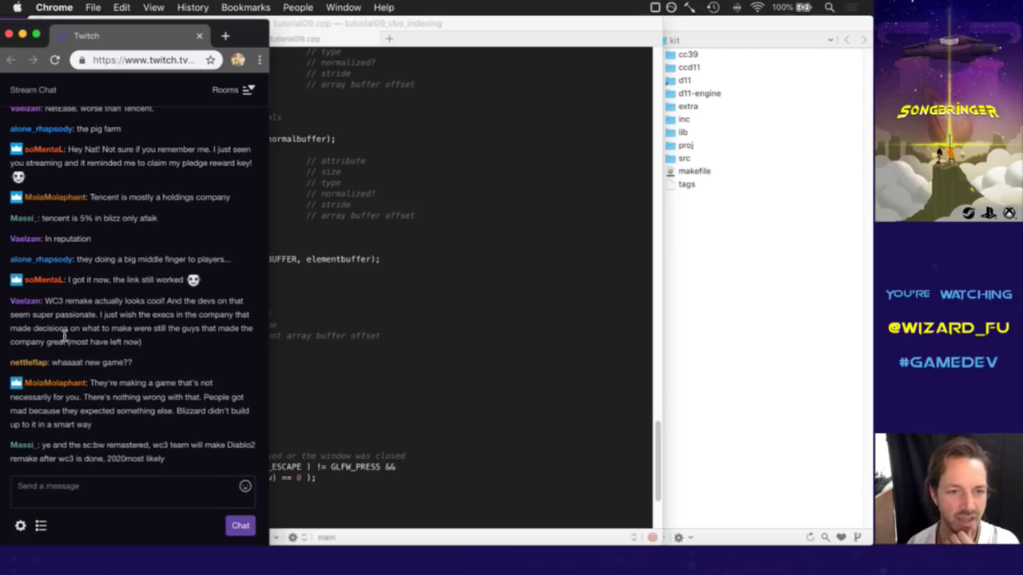
pyautogui.moveTo(65, 328); pyautogui.dragTo(83, 330)
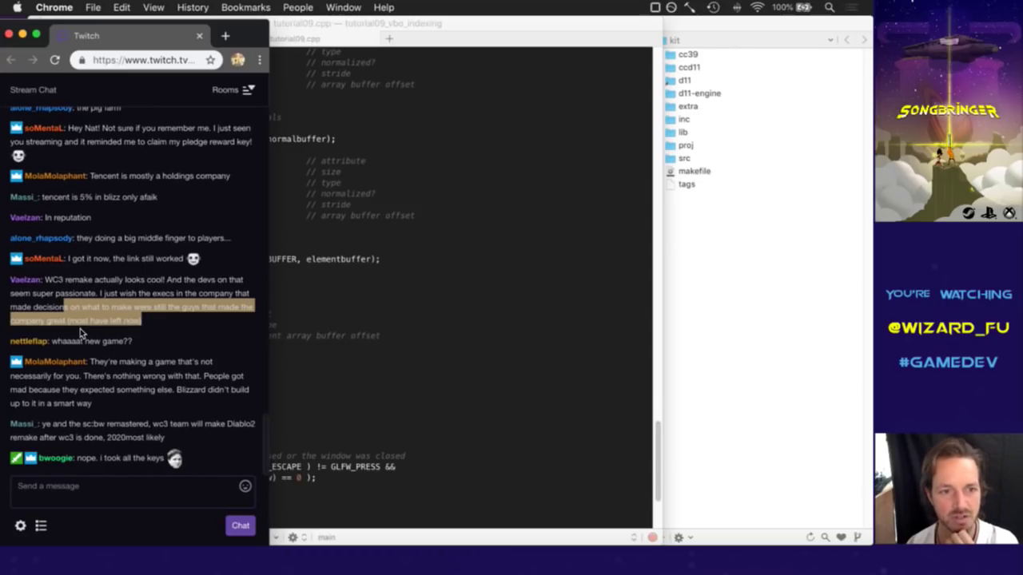
pyautogui.click(117, 320)
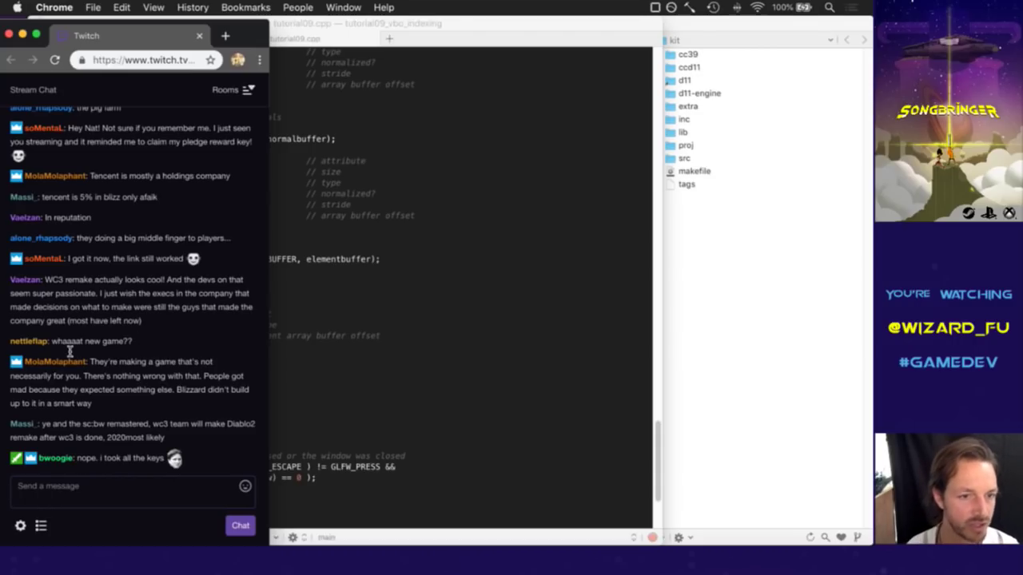
pyautogui.moveTo(62, 344); pyautogui.dragTo(127, 344)
pyautogui.click(148, 341)
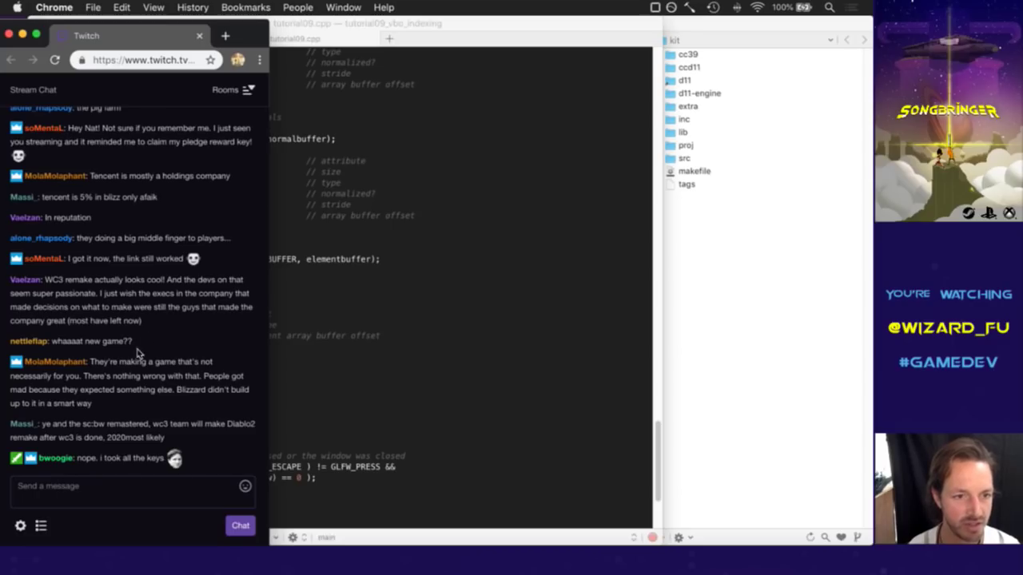
pyautogui.moveTo(99, 366); pyautogui.dragTo(130, 402)
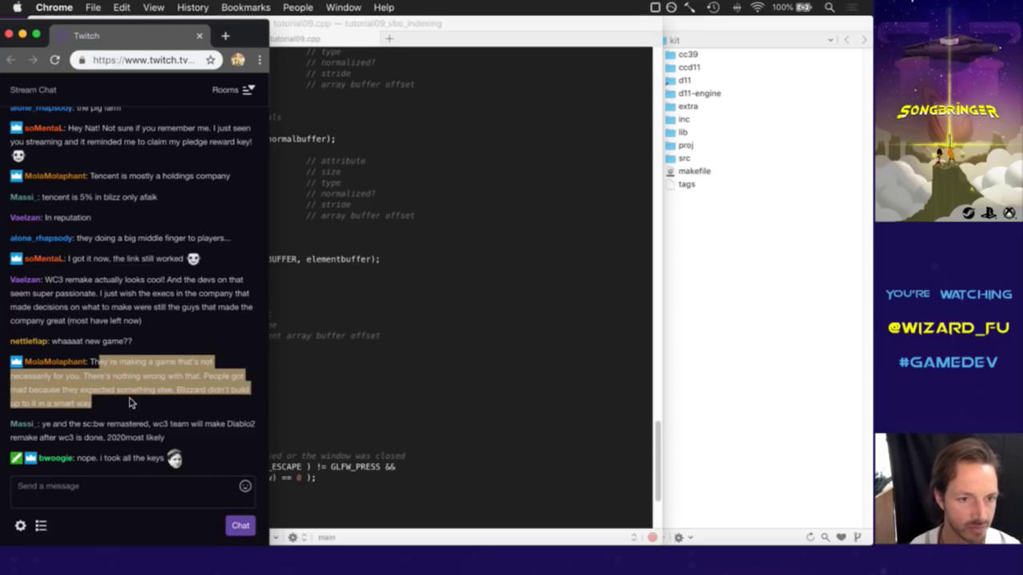
pyautogui.click(130, 402)
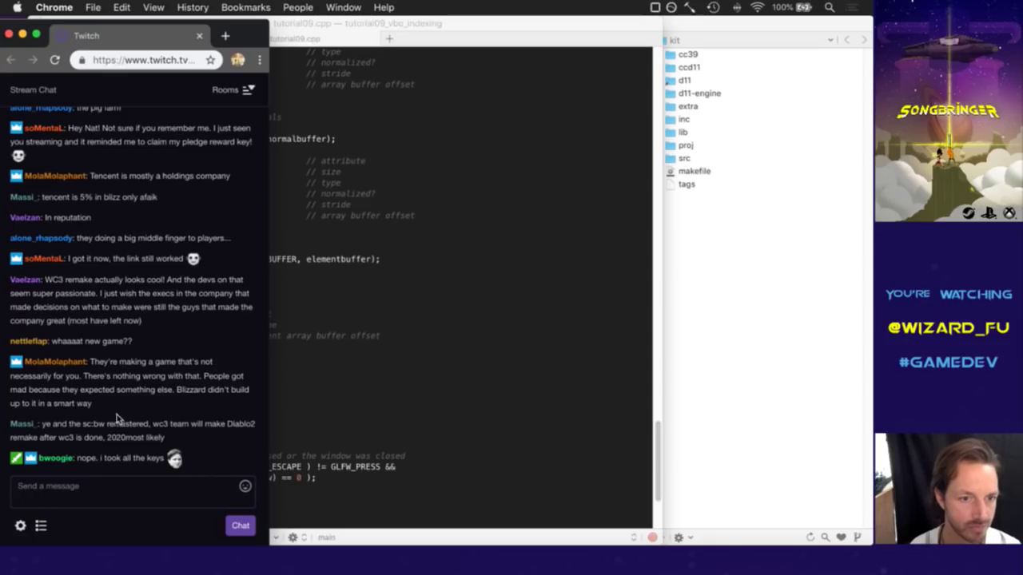
pyautogui.moveTo(83, 393); pyautogui.dragTo(105, 417)
pyautogui.click(116, 425)
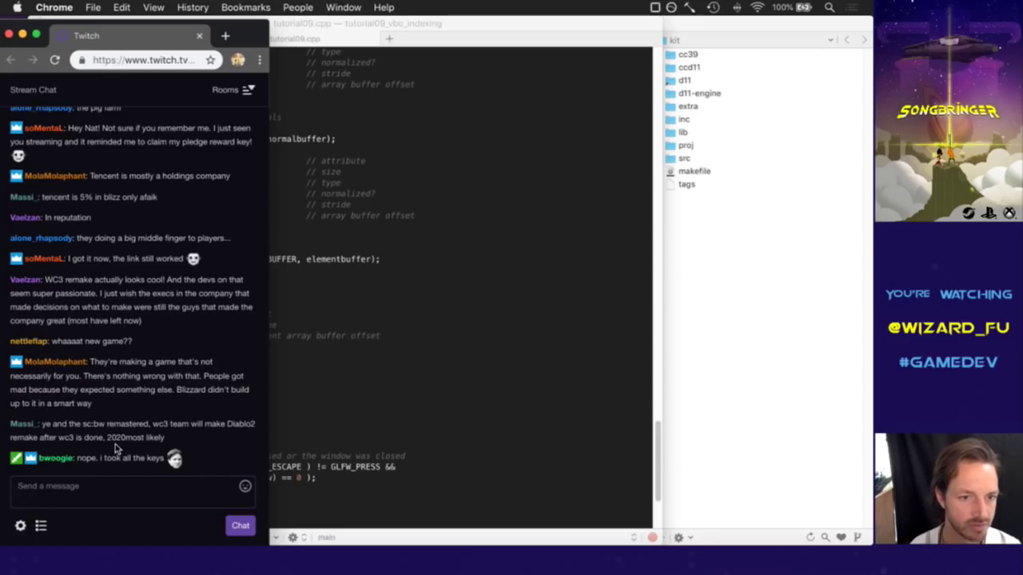
pyautogui.moveTo(54, 426); pyautogui.dragTo(124, 438)
pyautogui.click(126, 441)
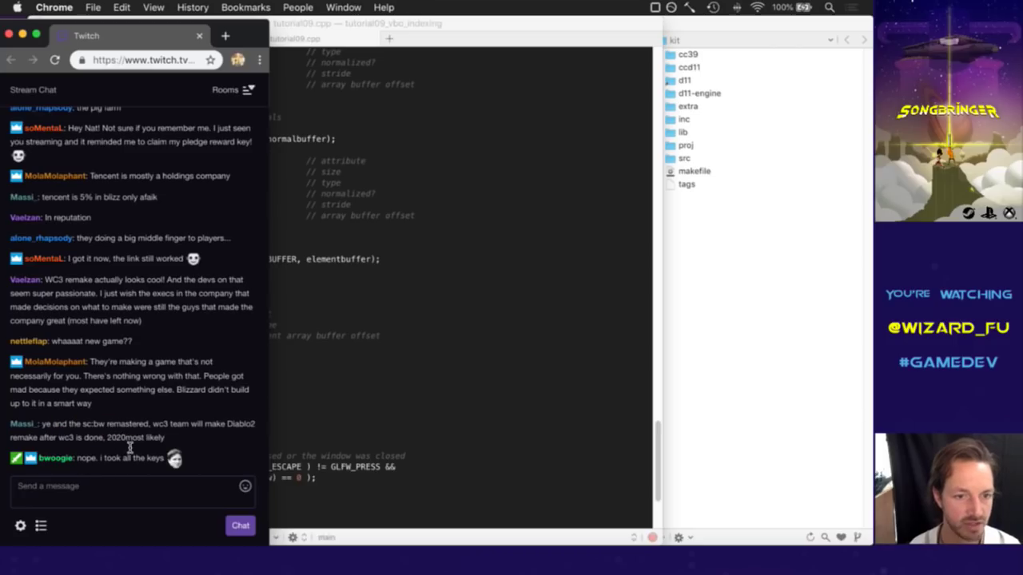
pyautogui.moveTo(80, 462); pyautogui.dragTo(118, 462)
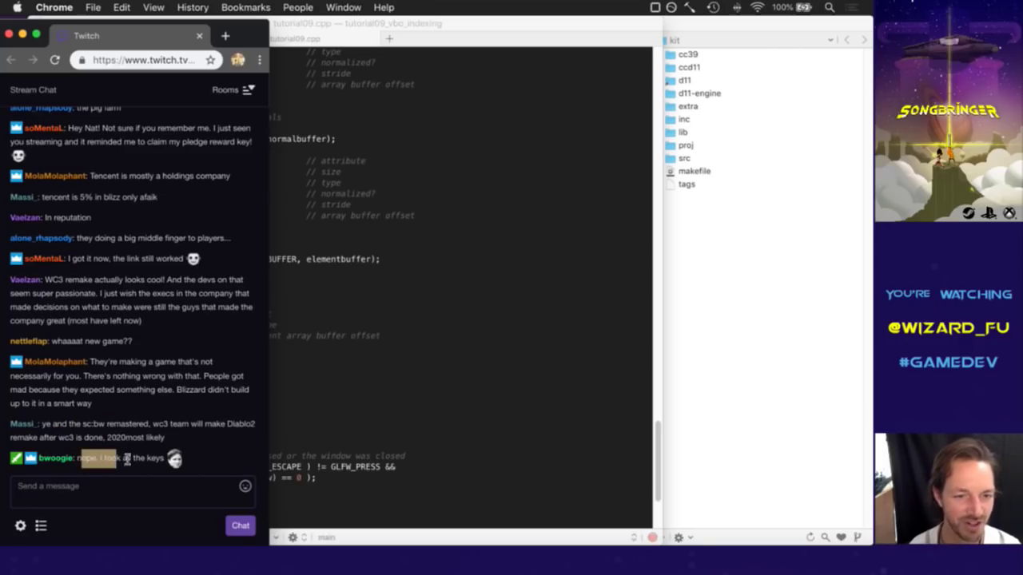
pyautogui.click(147, 438)
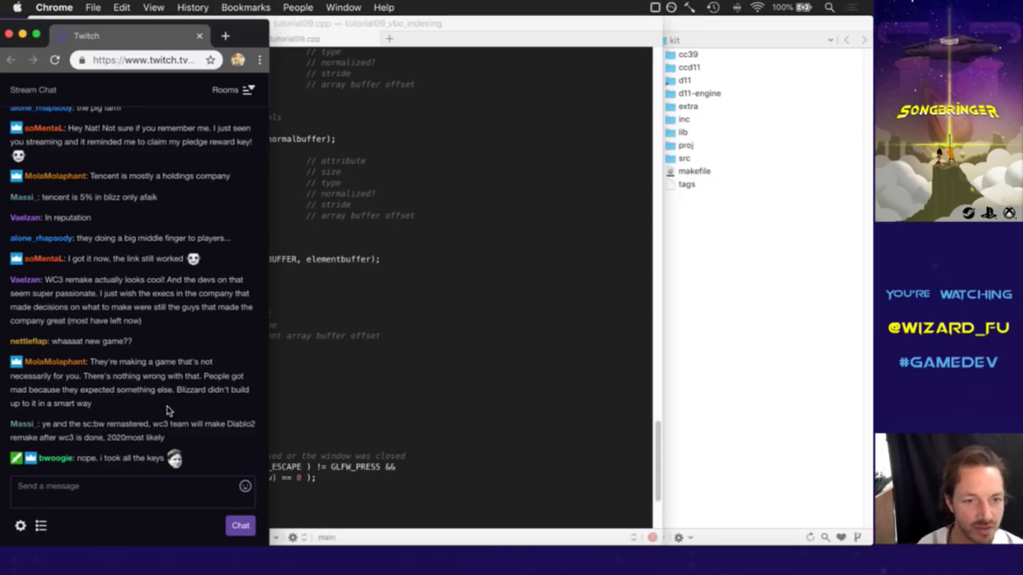
pyautogui.press('super+Tab')
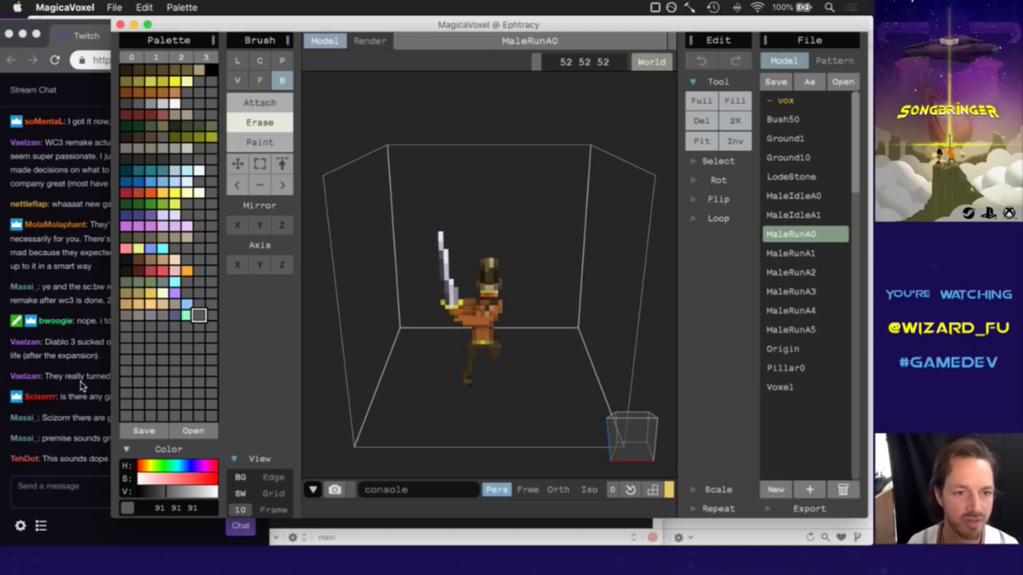
# Bring the Twitch chat forward beside MagicaVoxel and read the message about Diablo 3.
pyautogui.click(80, 385)
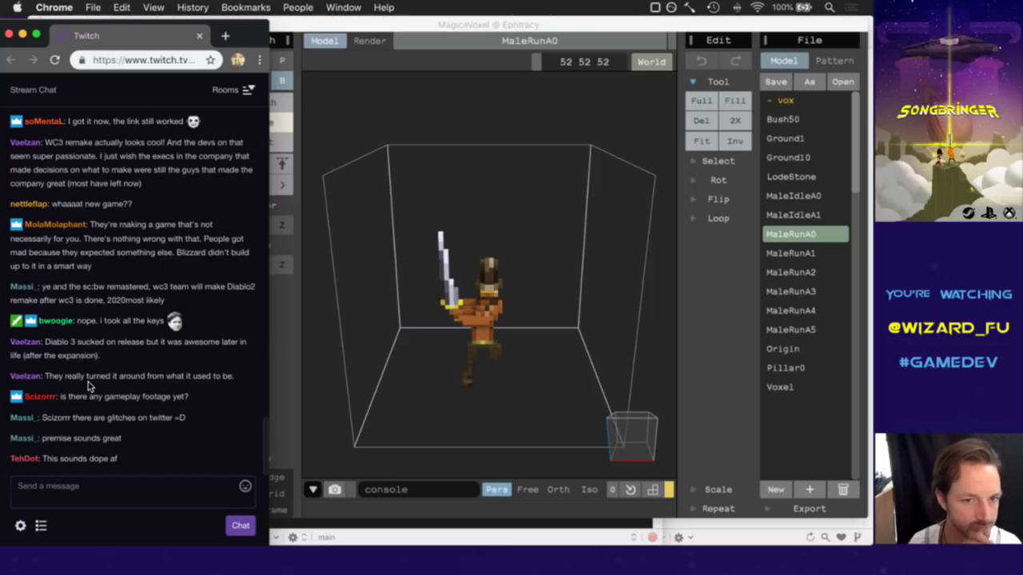
pyautogui.moveTo(48, 354); pyautogui.dragTo(50, 342)
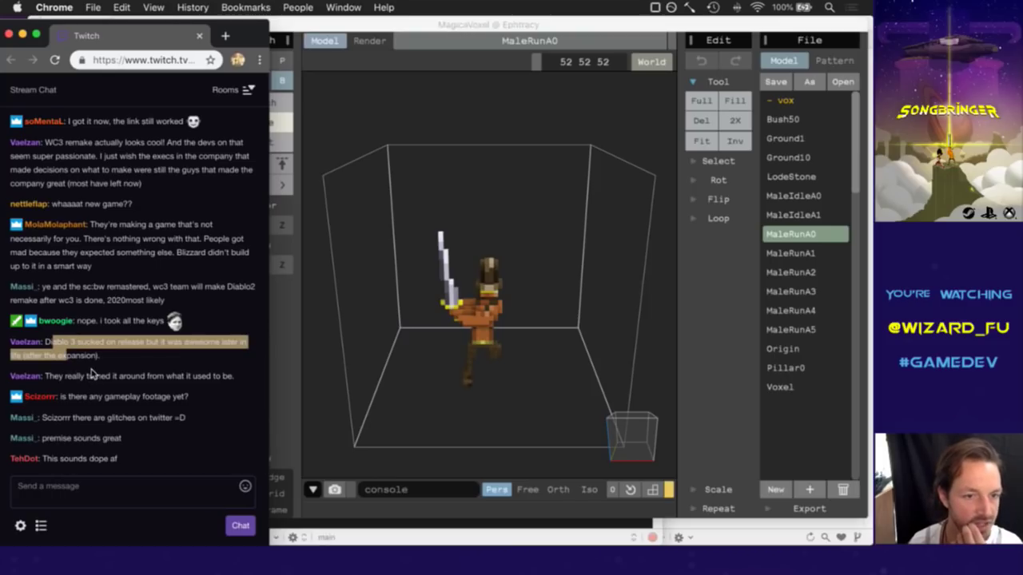
pyautogui.click(110, 368)
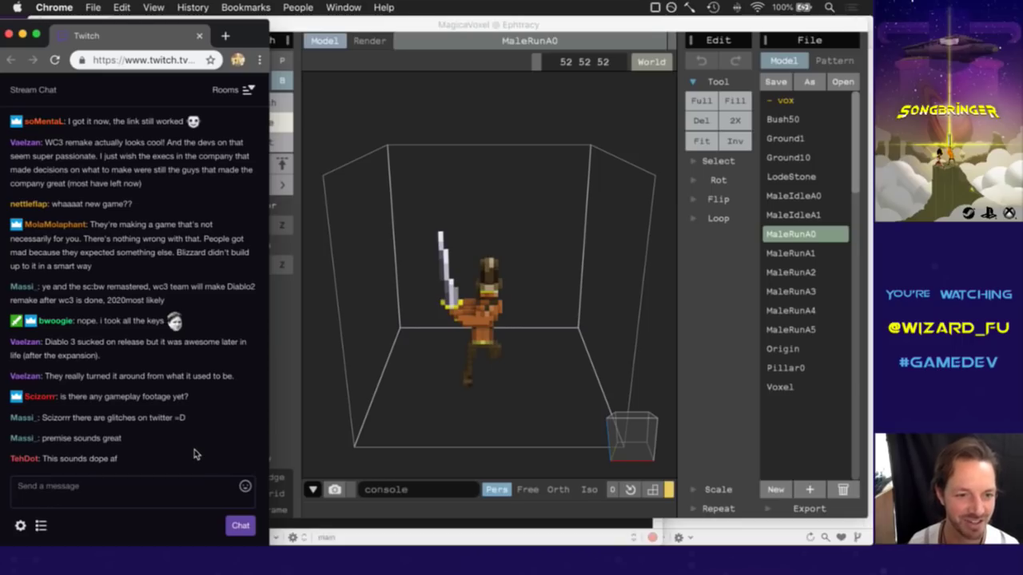
# Switch to iTerm2 and rerun the last build command to rebuild and launch the game.
pyautogui.press('super+Tab')
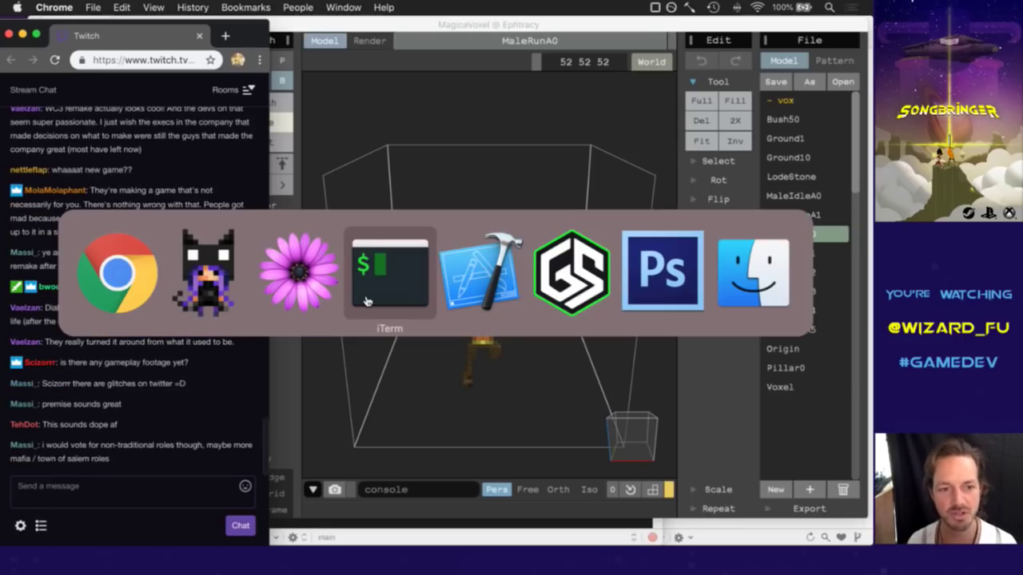
pyautogui.click(366, 301)
pyautogui.press('super+[')
pyautogui.press('Up')
pyautogui.press('Return')
pyautogui.press('super+]')
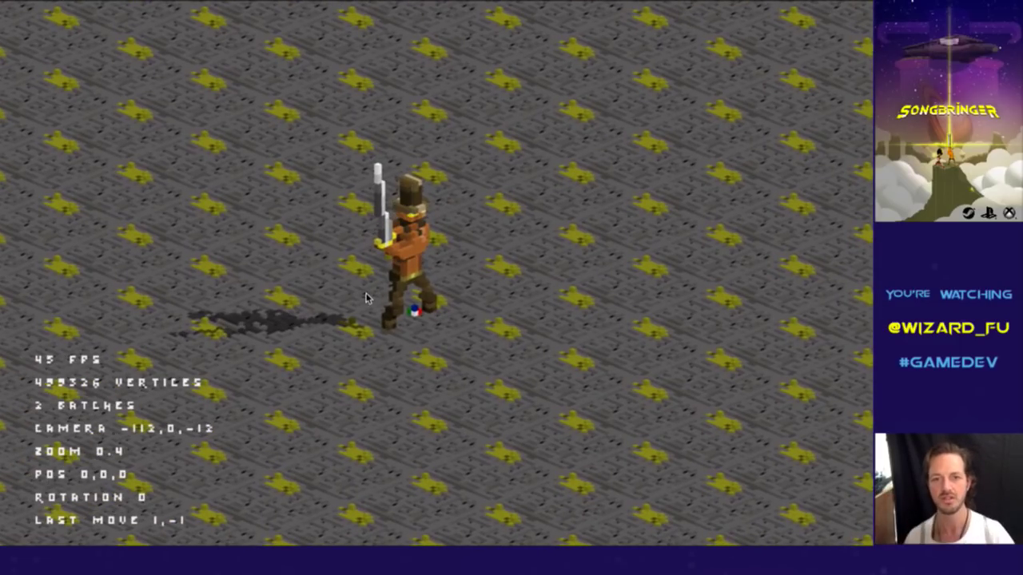
# Walk the swordsman back and forth across the tiled ground with the arrow keys.
pyautogui.press('Right')
pyautogui.press('Up')
pyautogui.press('Down')
pyautogui.press('Up')
pyautogui.press('Down')
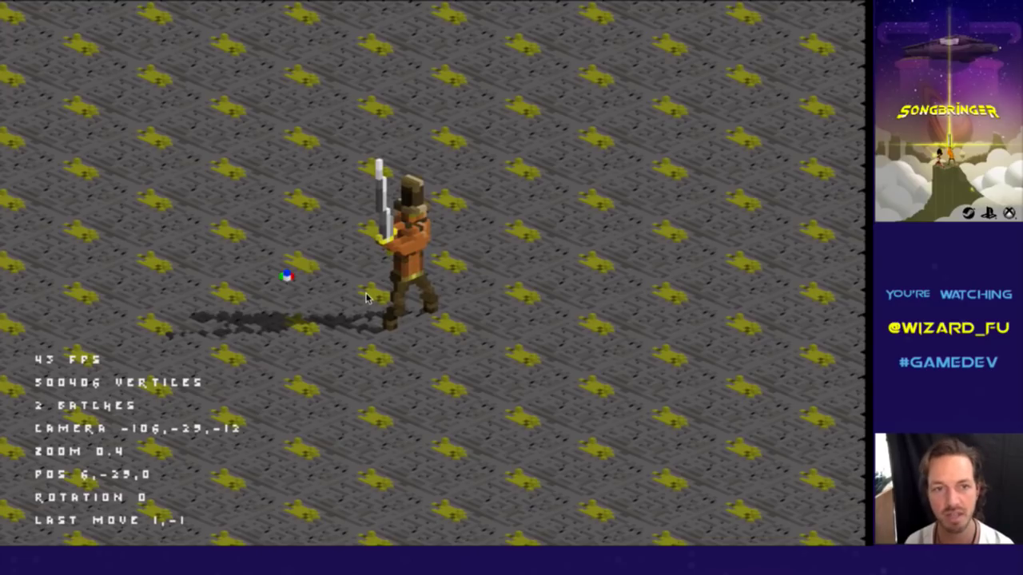
# Turn the swordsman in several directions and run him to the map's edge and back.
pyautogui.press('Right')
pyautogui.press('Left')
pyautogui.press('Right')
pyautogui.press('Left')
pyautogui.press('Left')
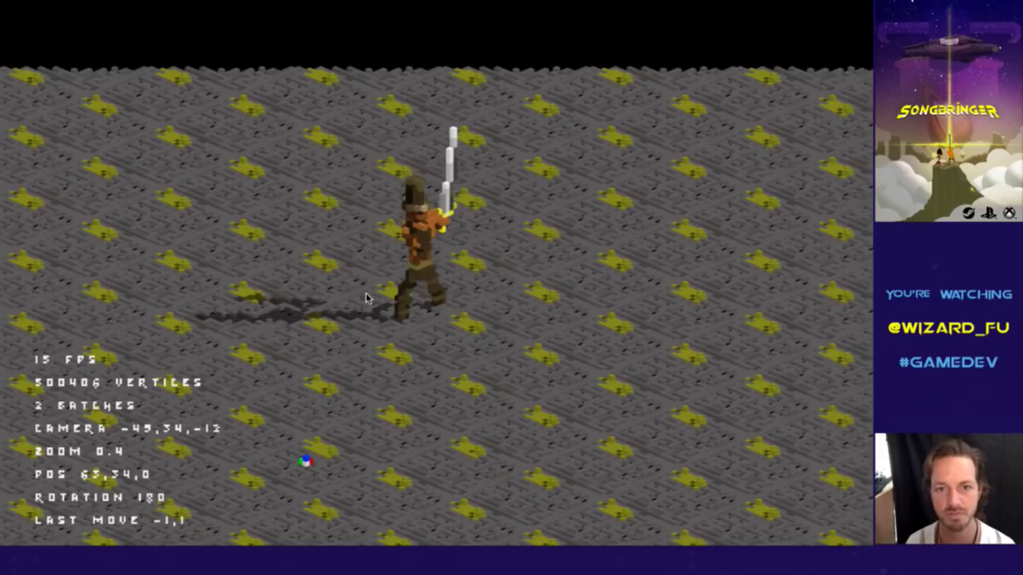
pyautogui.press('Right')
pyautogui.press('Up')
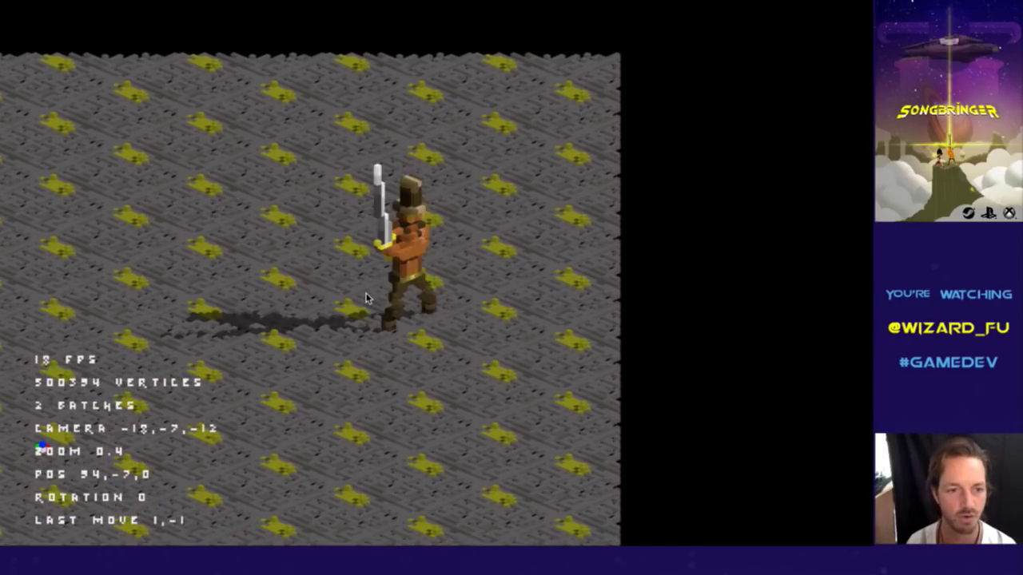
pyautogui.press('Down')
pyautogui.press('Left')
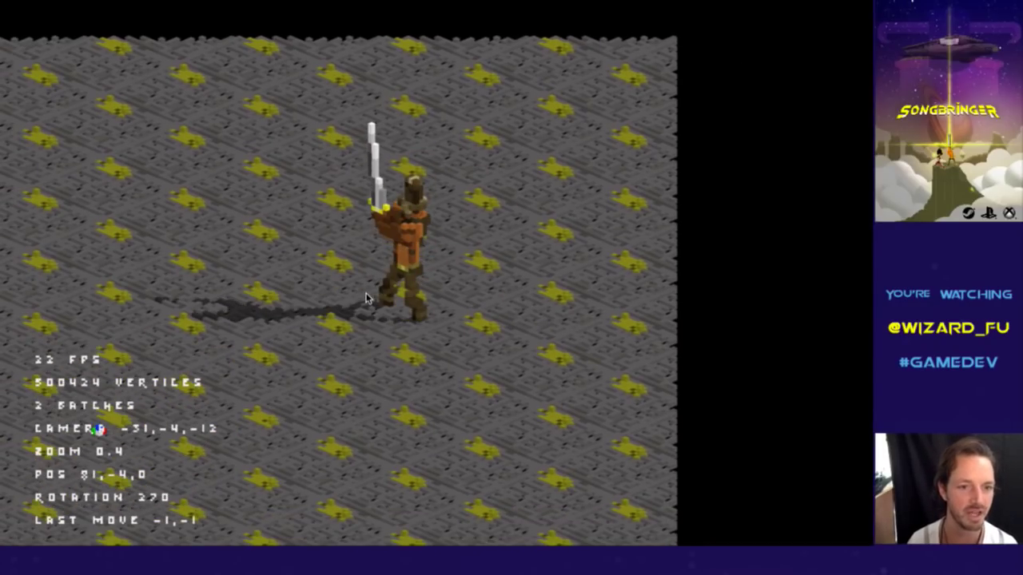
pyautogui.press('Left')
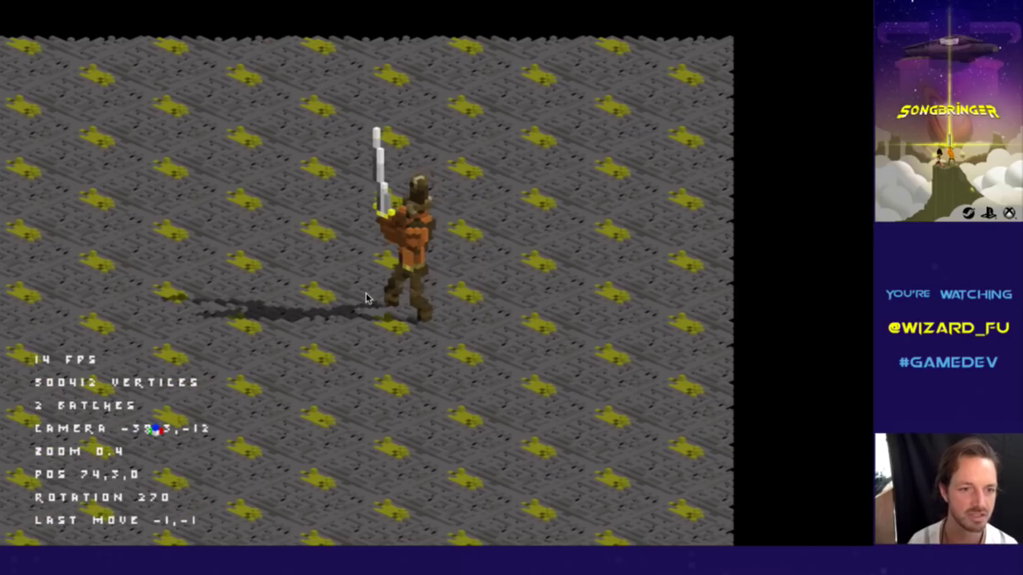
pyautogui.press('Down')
pyautogui.press('Left')
# Close the game window and bring the Twitch chat forward, highlighting a message while reading.
pyautogui.press('Escape')
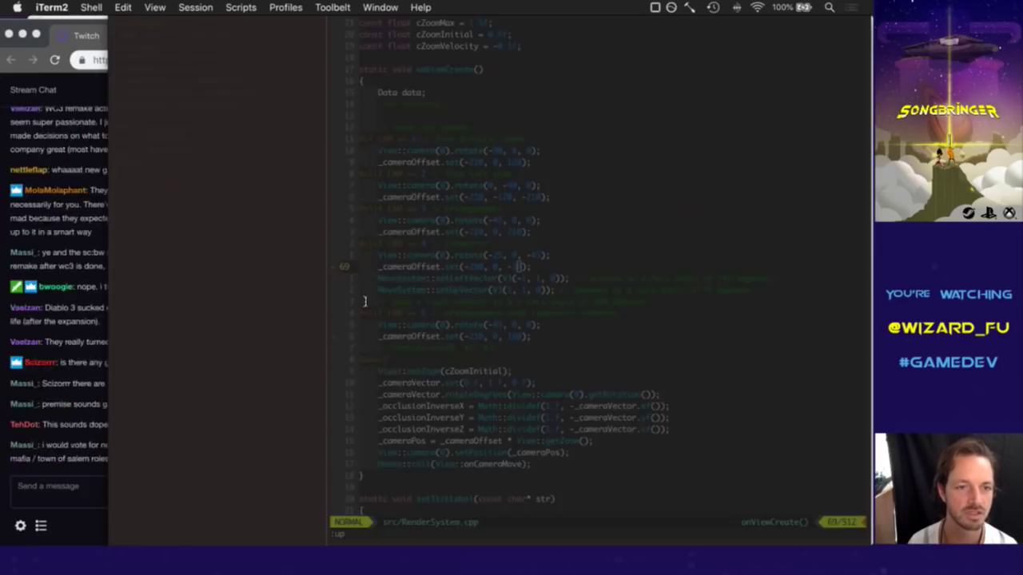
pyautogui.click(97, 350)
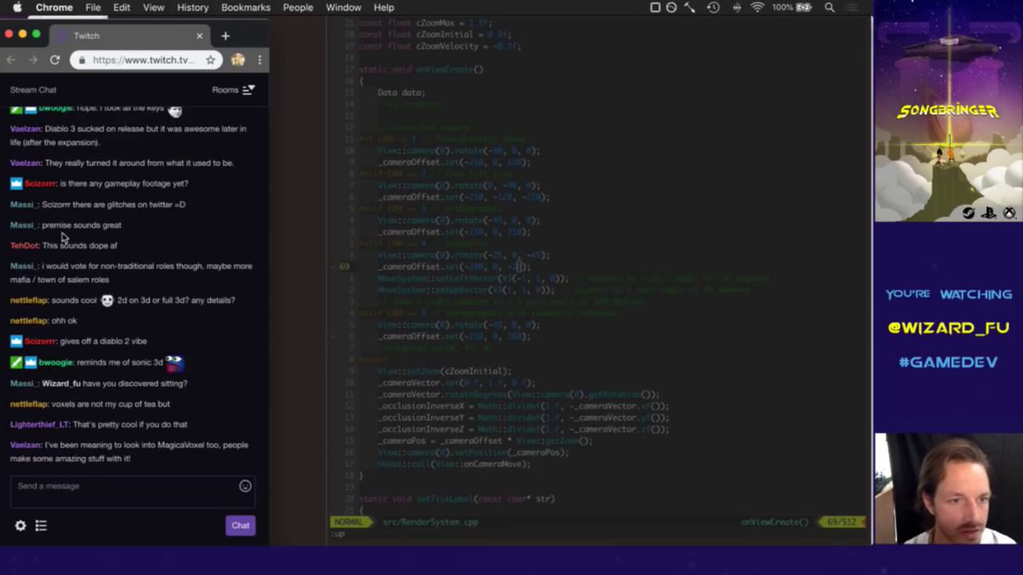
pyautogui.moveTo(53, 246); pyautogui.dragTo(100, 257)
pyautogui.click(127, 285)
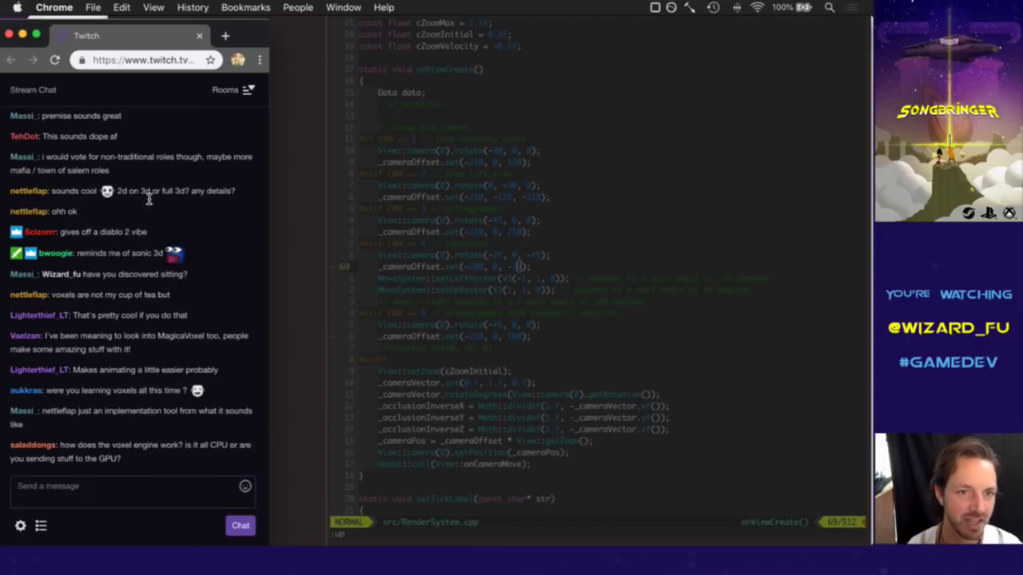
# Read the chat lines about full 3D, the Diablo vibe and the Sonic comparison.
pyautogui.moveTo(139, 193); pyautogui.dragTo(193, 205)
pyautogui.click(203, 221)
pyautogui.moveTo(72, 237); pyautogui.dragTo(119, 235)
pyautogui.click(157, 230)
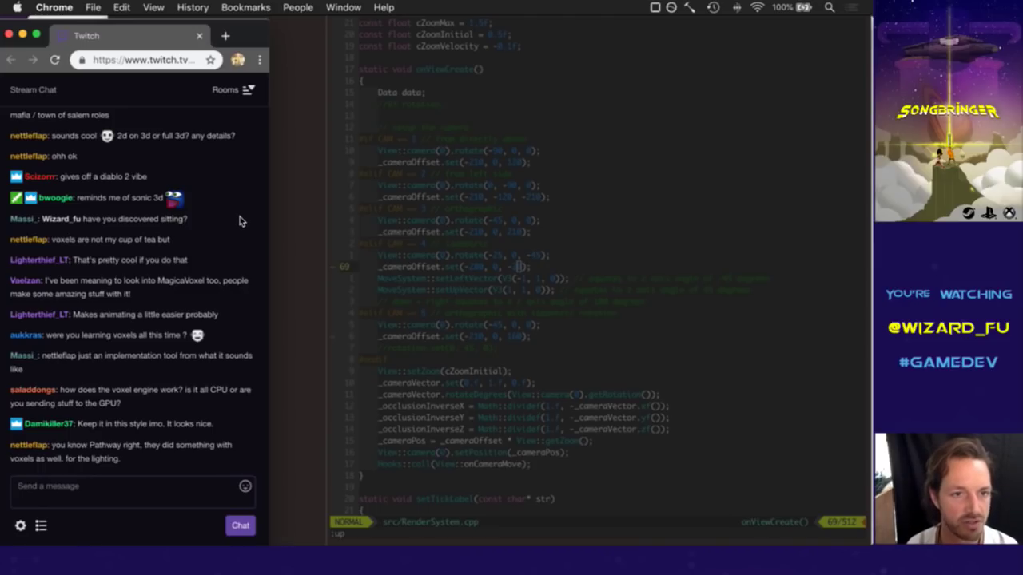
pyautogui.moveTo(96, 200); pyautogui.dragTo(151, 200)
pyautogui.click(148, 224)
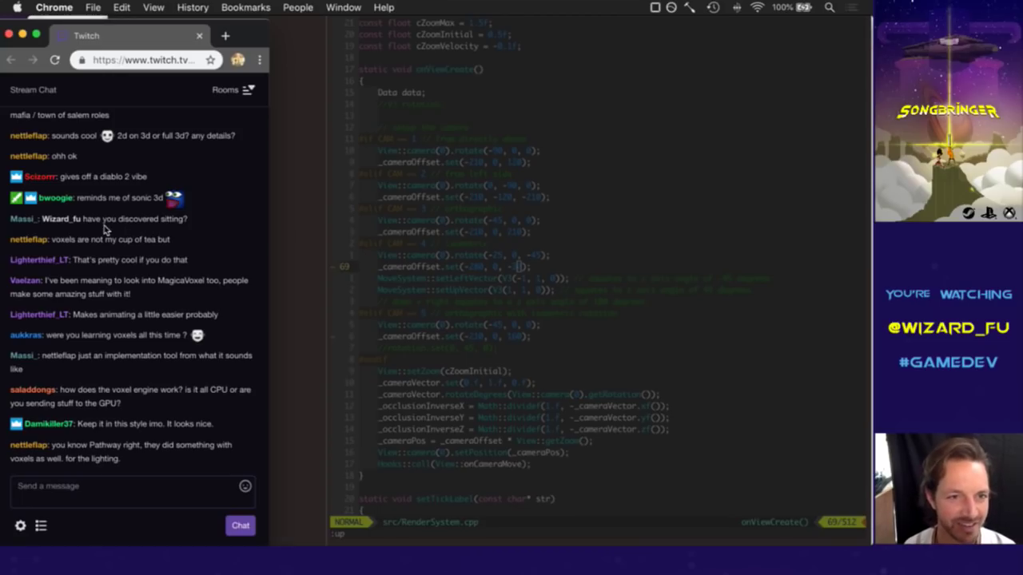
# Read further chat questions and the comment about easier animating, then bring up the app switcher.
pyautogui.moveTo(90, 226); pyautogui.dragTo(163, 231)
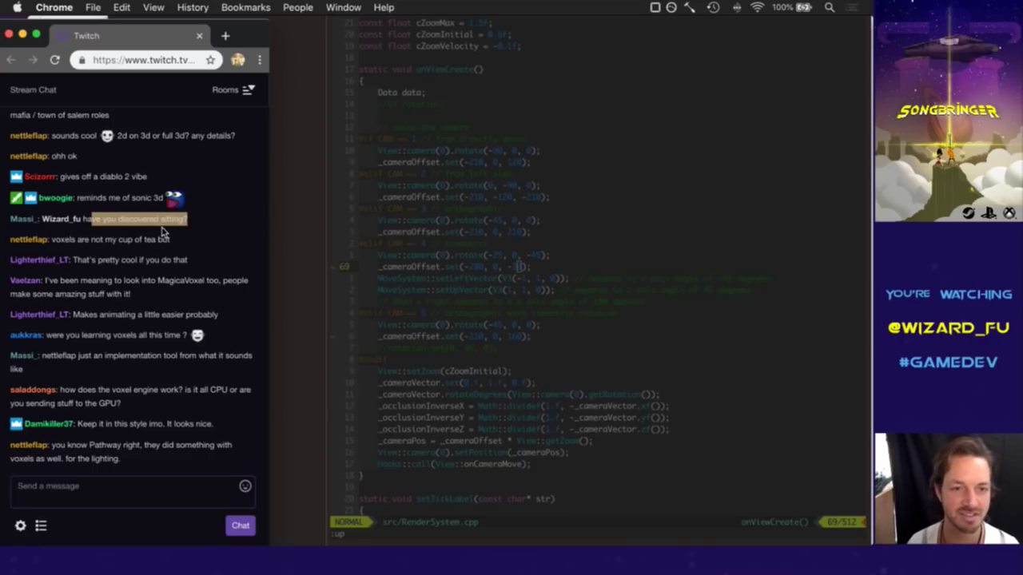
pyautogui.click(163, 232)
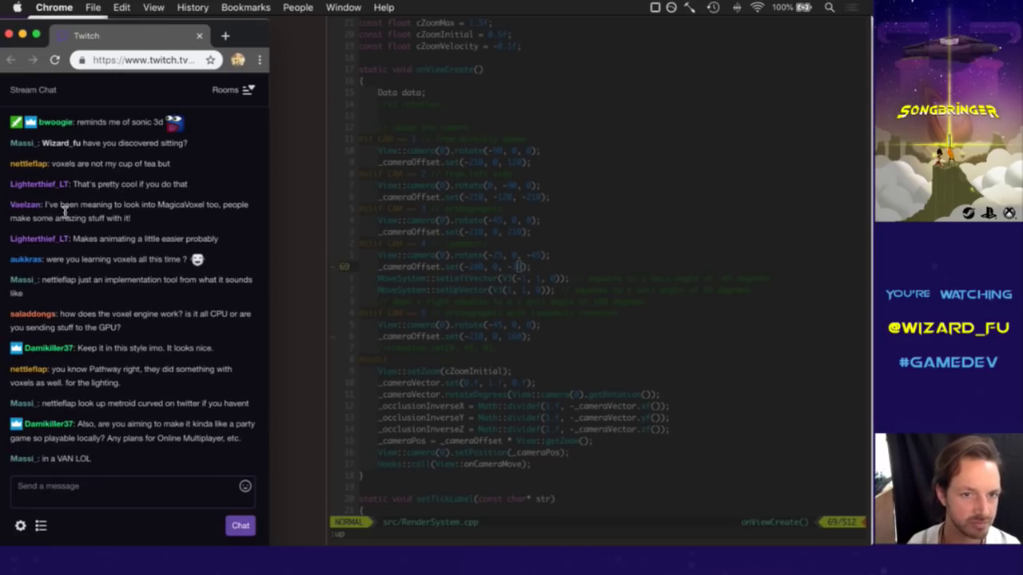
pyautogui.moveTo(61, 210); pyautogui.dragTo(114, 210)
pyautogui.click(121, 224)
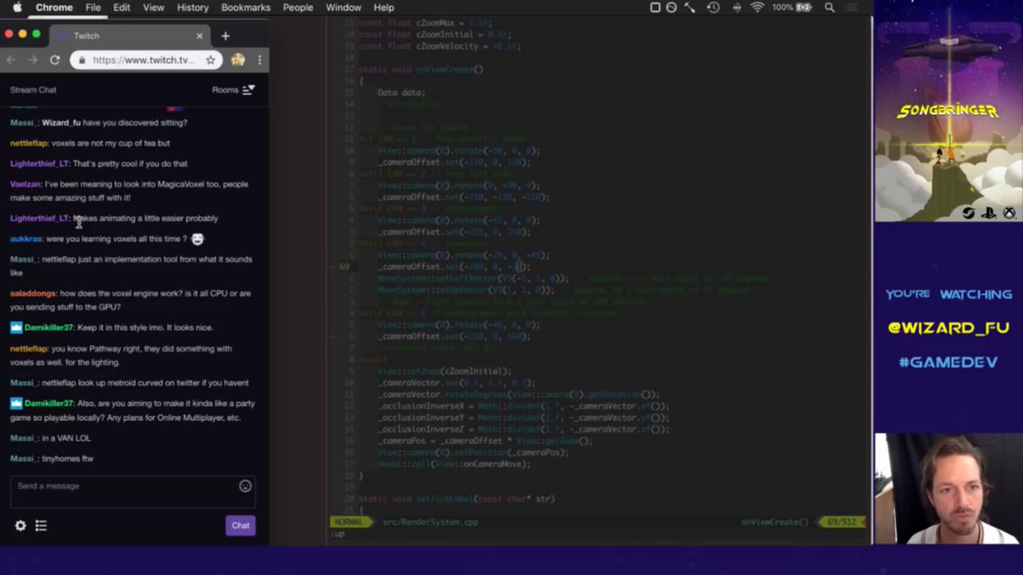
pyautogui.moveTo(76, 221); pyautogui.dragTo(147, 228)
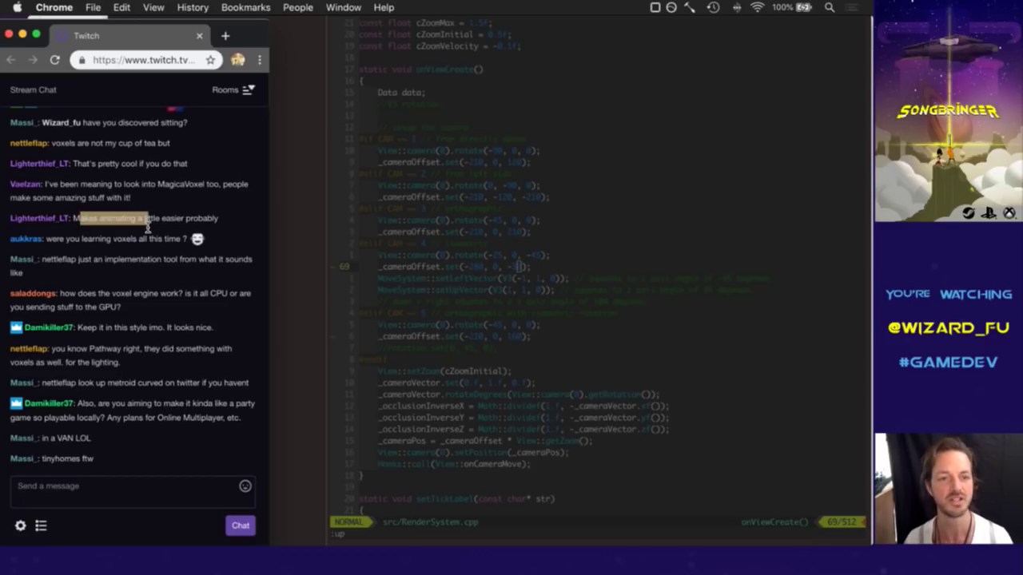
pyautogui.click(178, 228)
pyautogui.press('super+Tab')
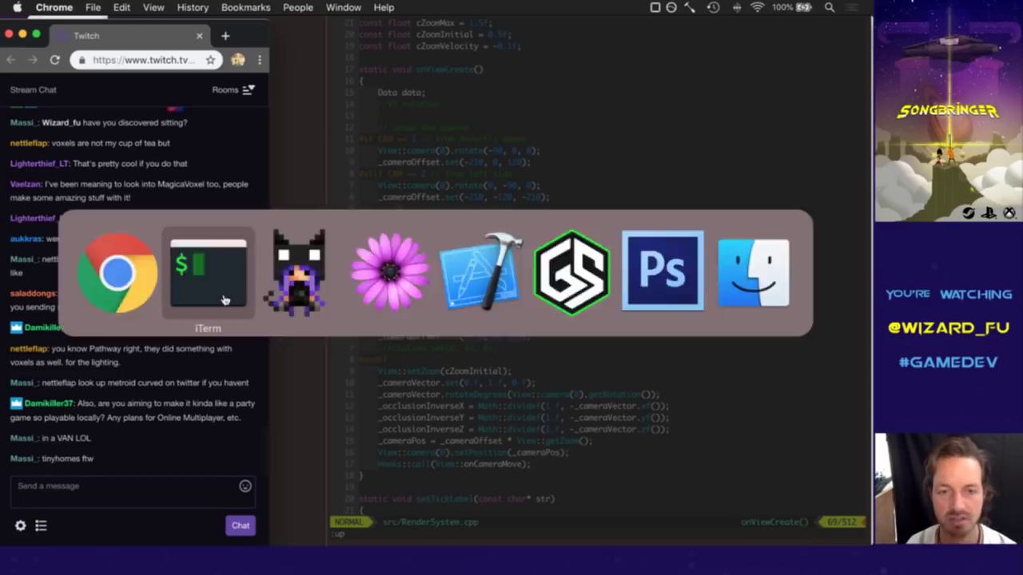
# In MagicaVoxel, step through run frames MaleRunA1 to MaleRunA5 and back to MaleRunA0.
pyautogui.click(328, 295)
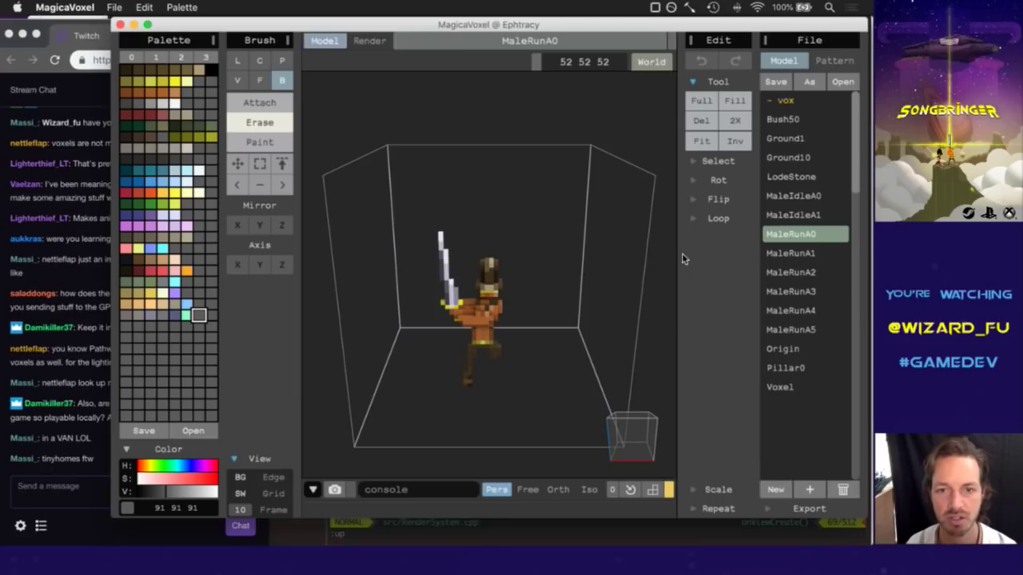
pyautogui.click(799, 253)
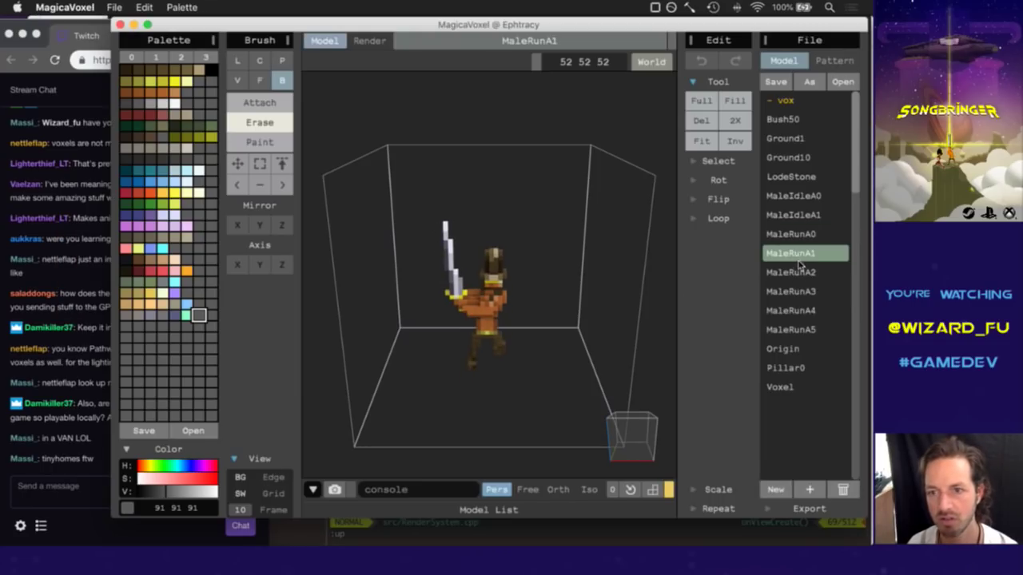
pyautogui.click(801, 273)
pyautogui.click(801, 291)
pyautogui.click(802, 310)
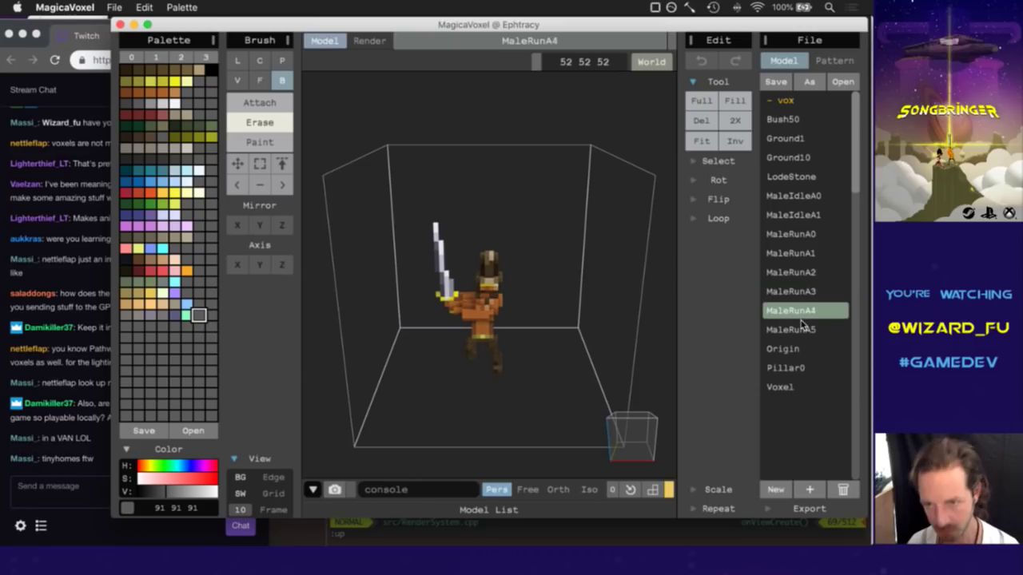
pyautogui.click(803, 331)
pyautogui.click(803, 238)
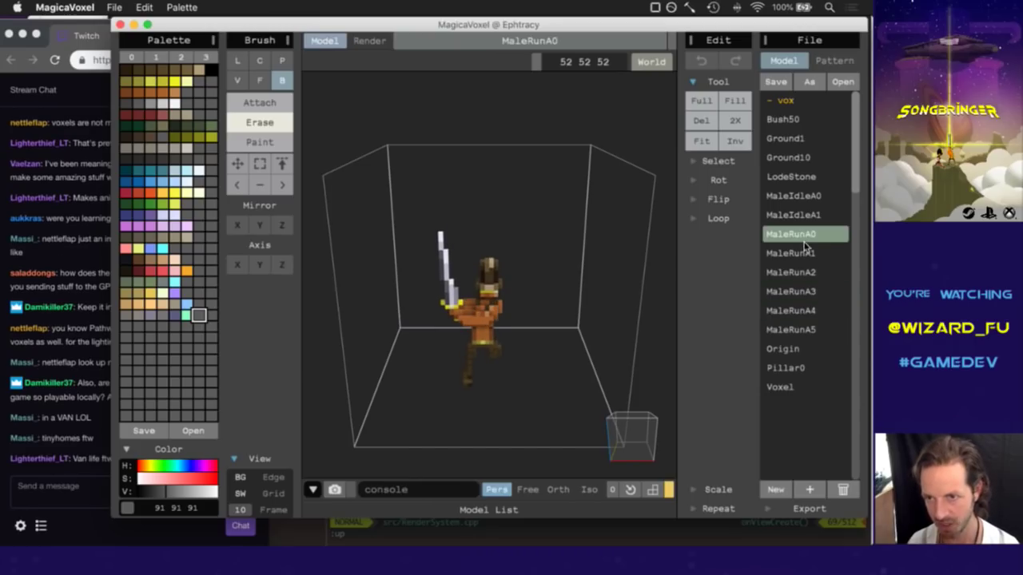
# Flip again through frames MaleRunA1, A3, A2, then A3 to A5.
pyautogui.click(805, 256)
pyautogui.click(805, 289)
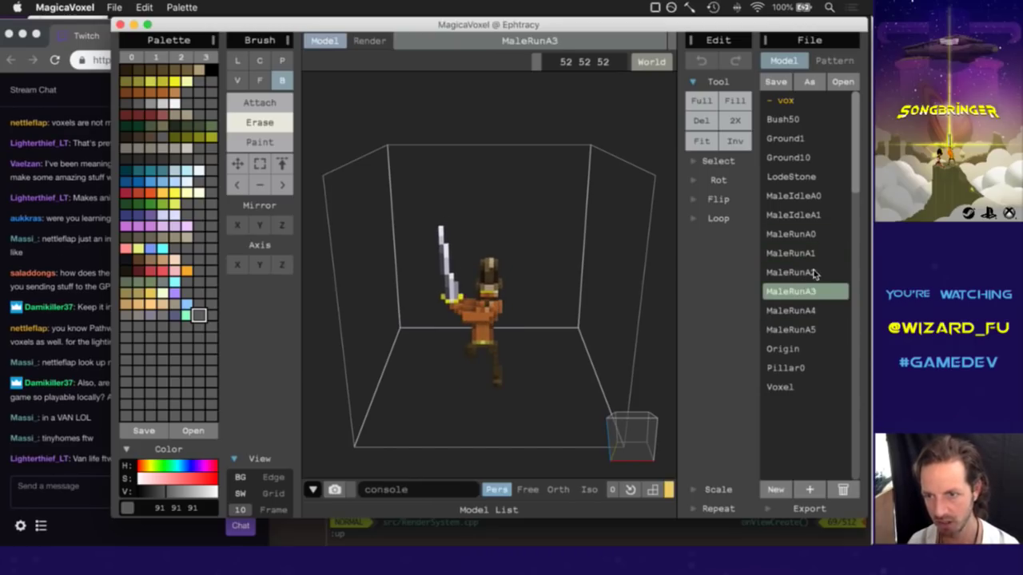
pyautogui.click(815, 273)
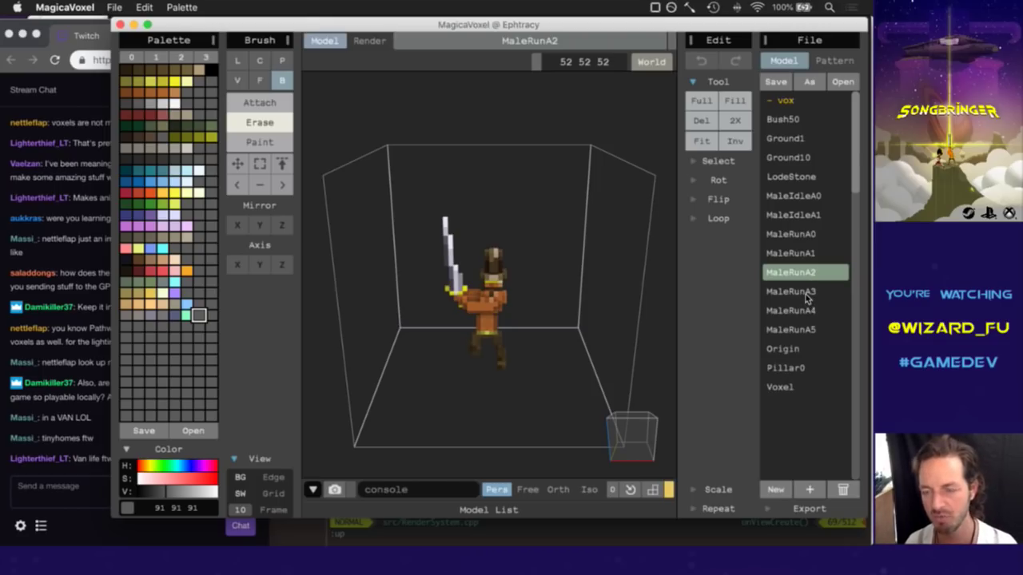
pyautogui.click(806, 292)
pyautogui.click(803, 311)
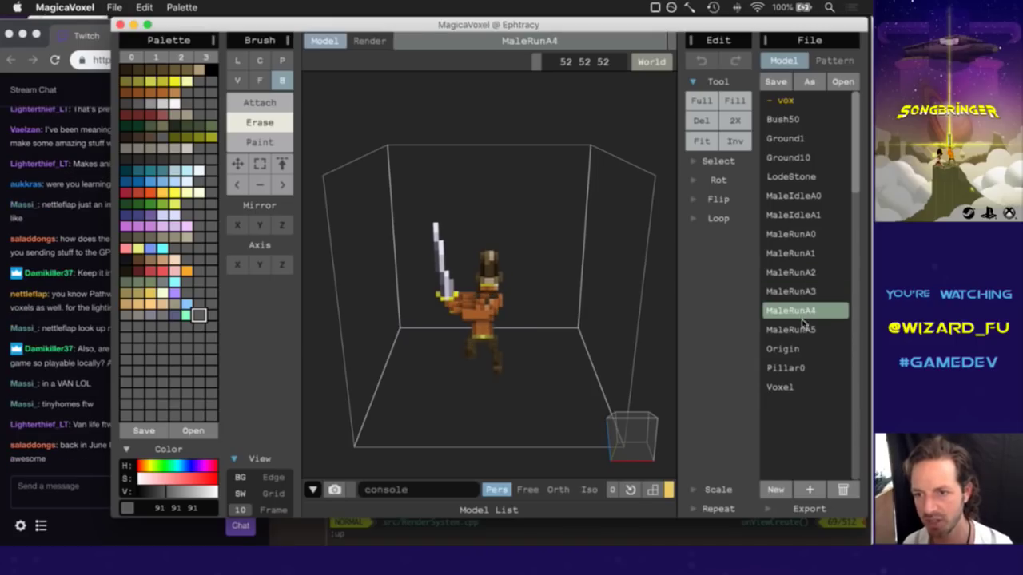
pyautogui.click(803, 328)
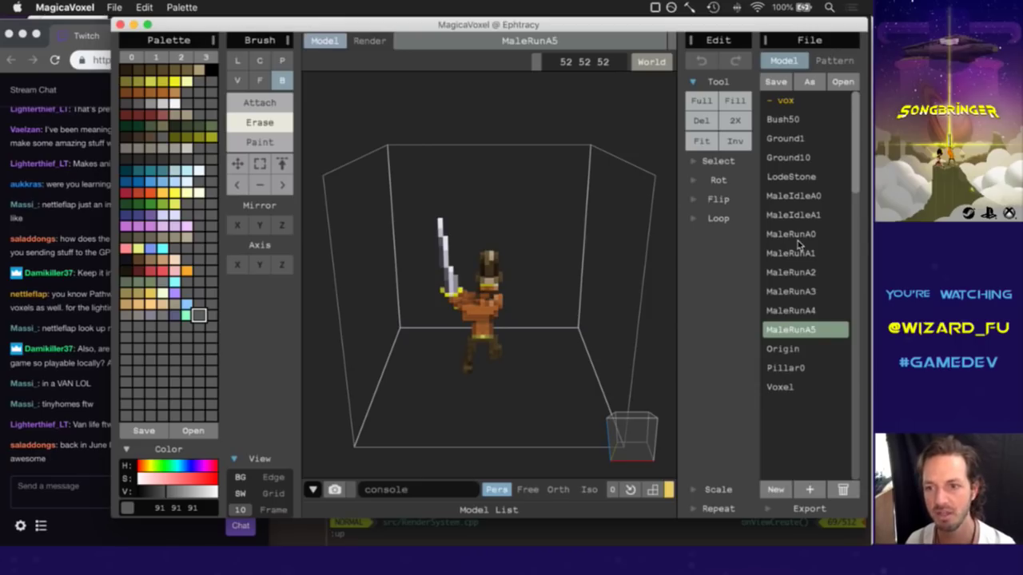
# Step through MaleRunA0 to MaleRunA3 once more, then return to the Twitch chat.
pyautogui.click(799, 235)
pyautogui.click(798, 255)
pyautogui.click(799, 272)
pyautogui.click(799, 291)
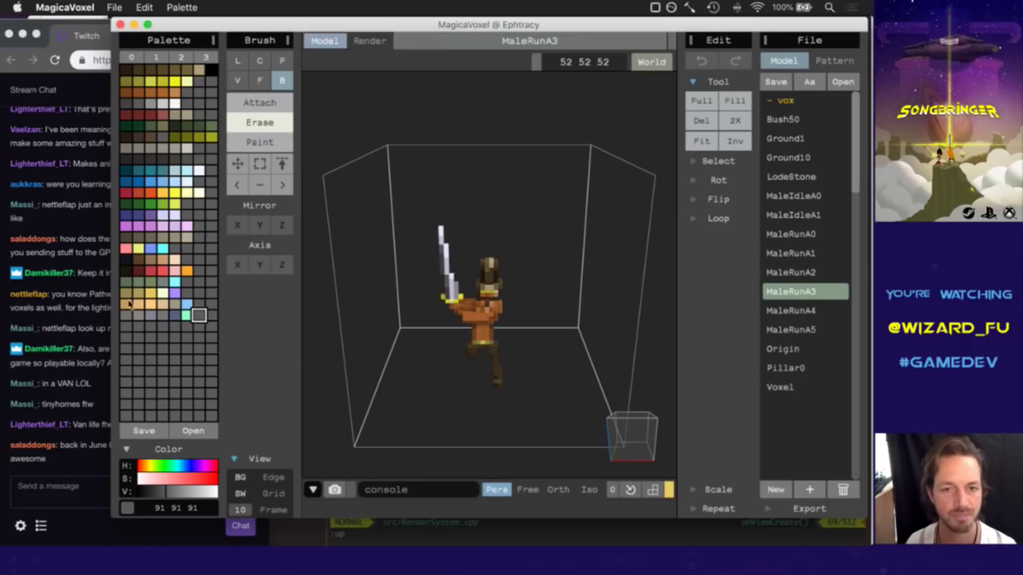
pyautogui.click(76, 294)
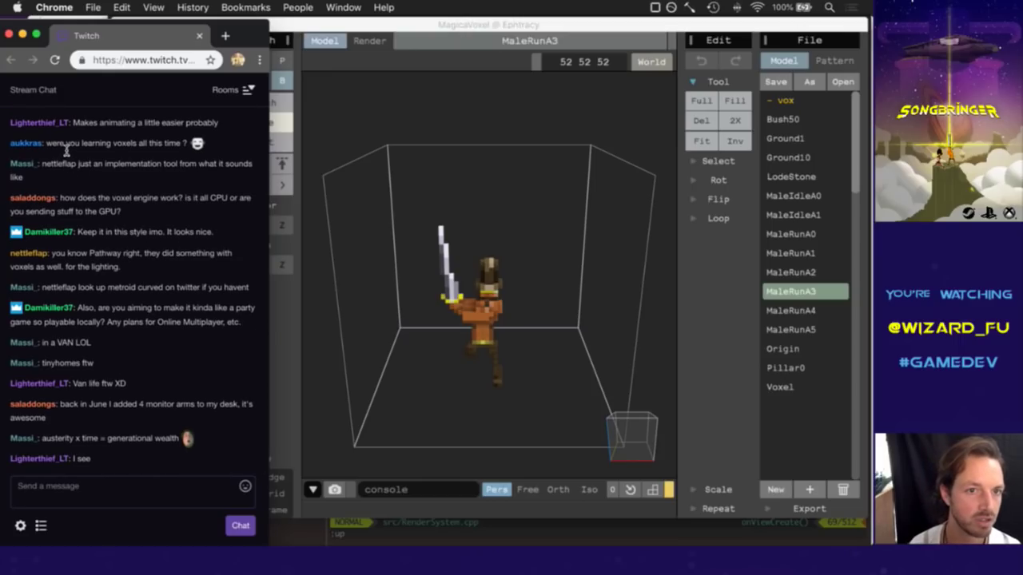
pyautogui.moveTo(66, 148); pyautogui.dragTo(168, 149)
pyautogui.click(169, 151)
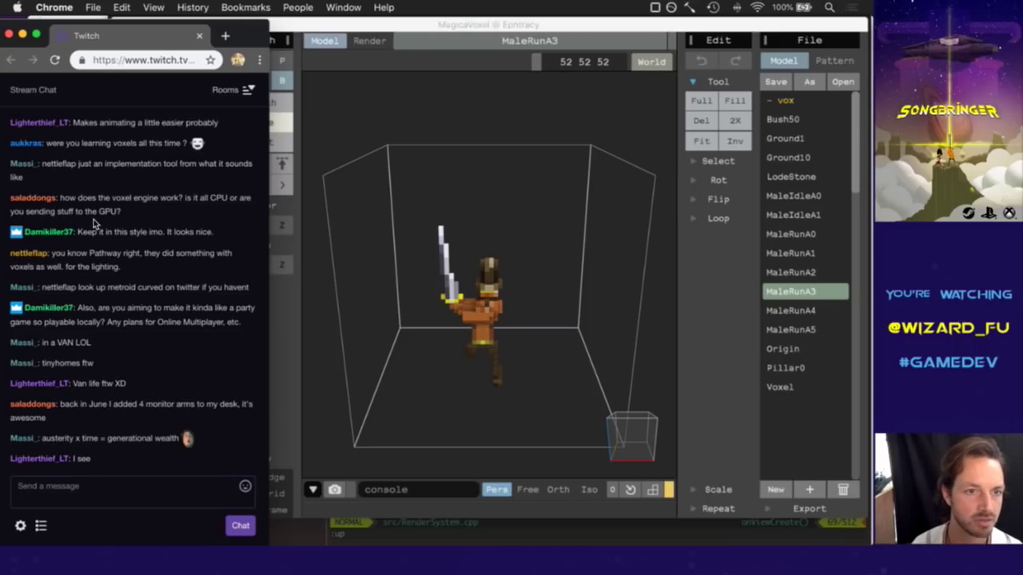
pyautogui.moveTo(87, 198); pyautogui.dragTo(131, 207)
pyautogui.click(132, 222)
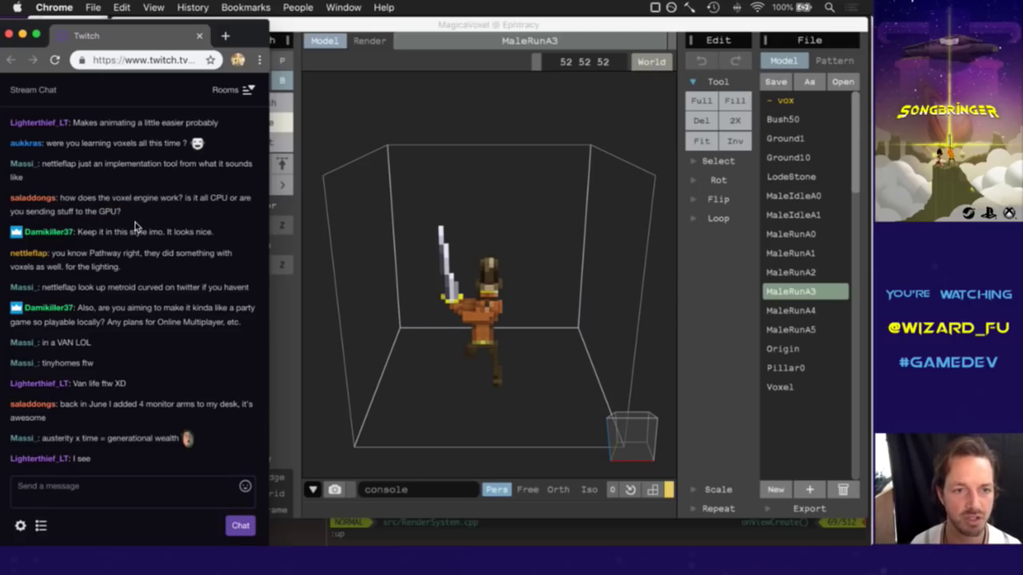
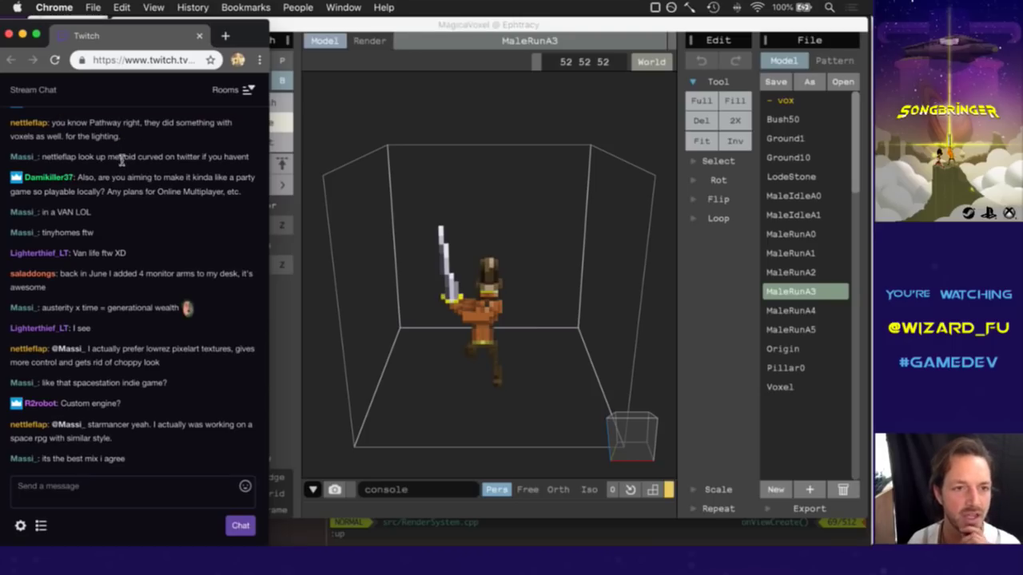
# Read the Twitch chat messages about Metroid, a party game and monitor arms.
pyautogui.moveTo(79, 160); pyautogui.dragTo(151, 162)
pyautogui.click(152, 163)
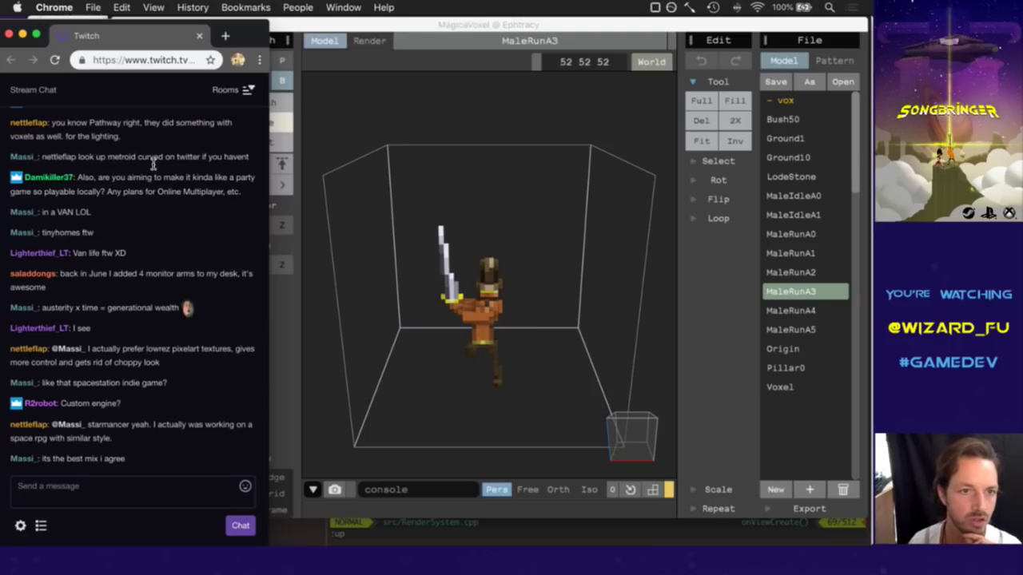
pyautogui.moveTo(88, 159); pyautogui.dragTo(174, 166)
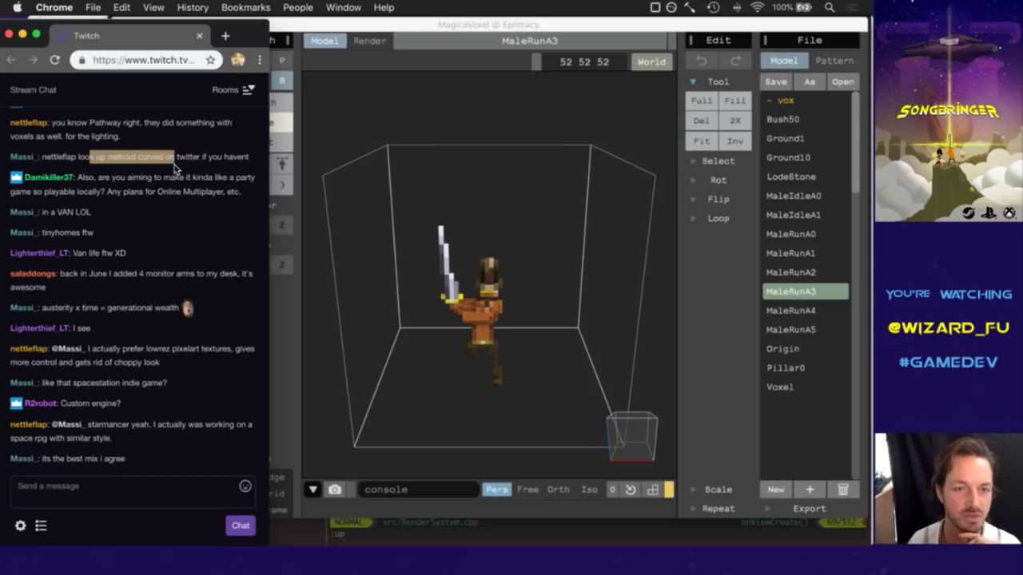
pyautogui.click(175, 166)
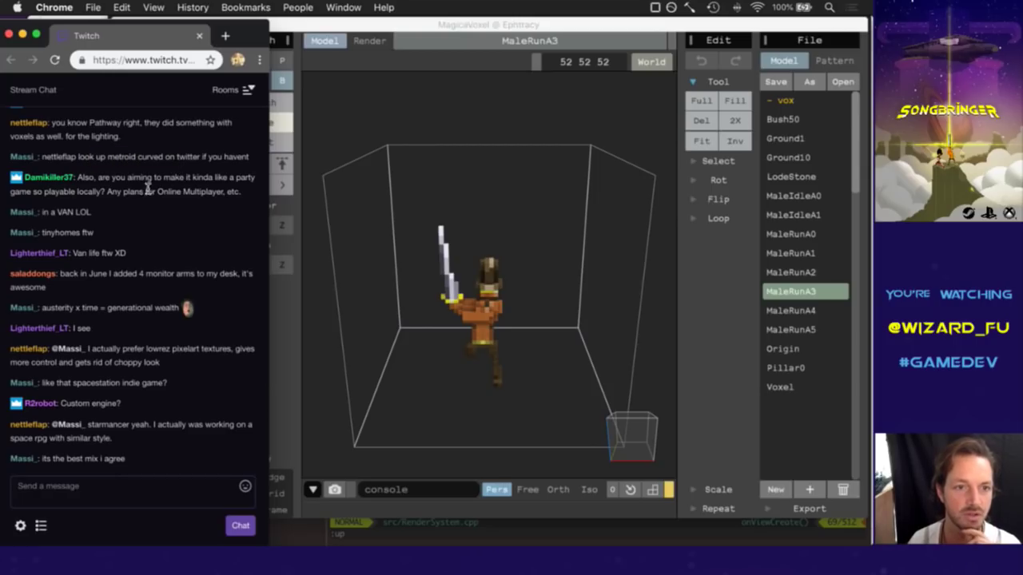
pyautogui.moveTo(47, 181); pyautogui.dragTo(109, 181)
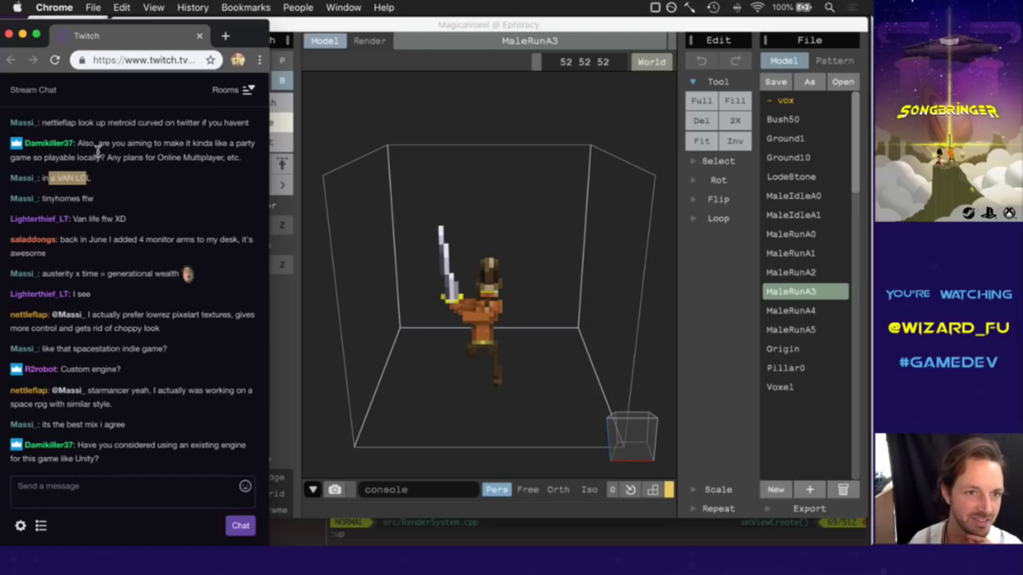
pyautogui.moveTo(90, 145); pyautogui.dragTo(108, 150)
pyautogui.click(108, 159)
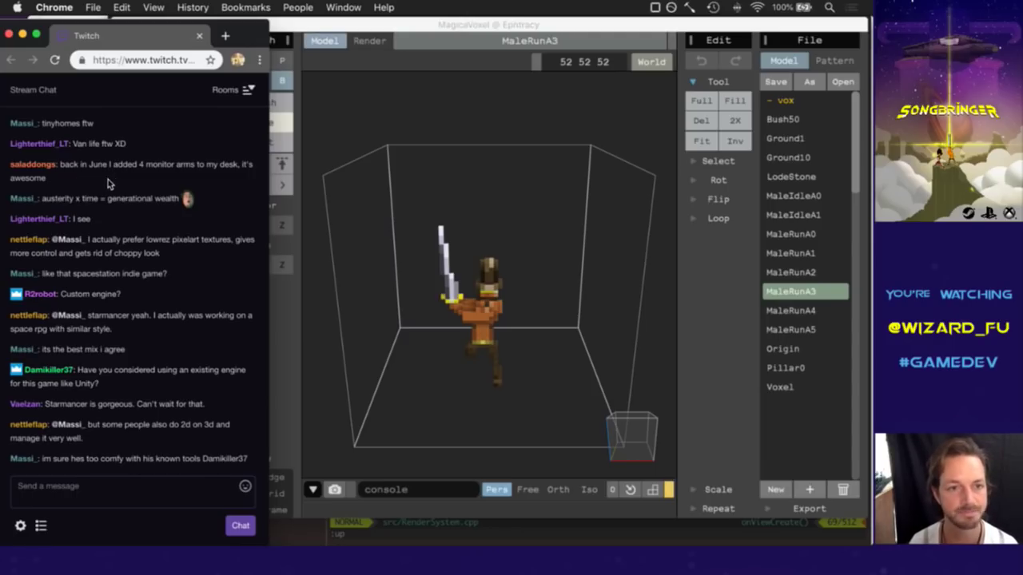
pyautogui.moveTo(64, 165); pyautogui.dragTo(88, 177)
pyautogui.click(108, 180)
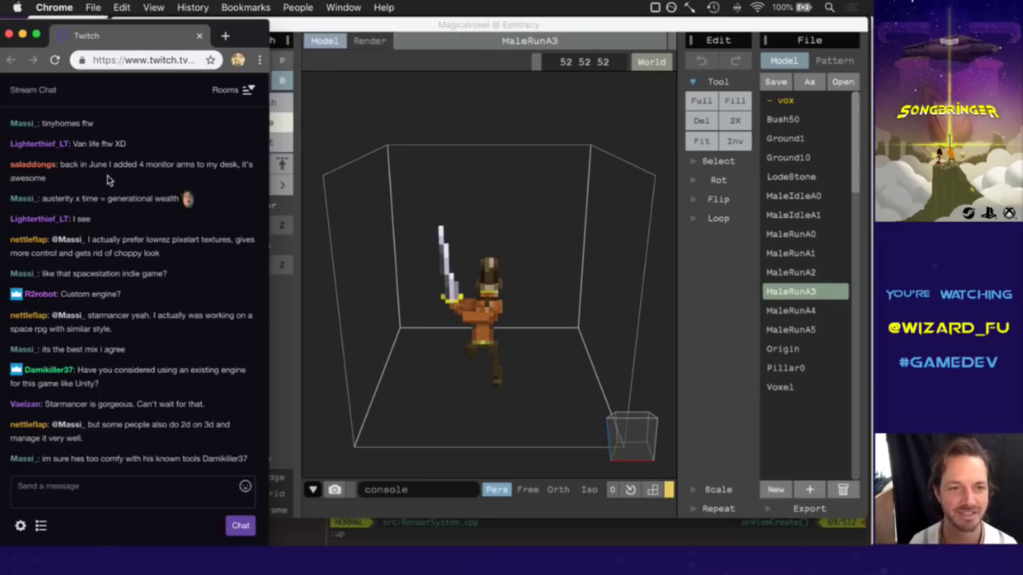
# Read the lowrez, custom engine, Starmancer and Unity messages, then switch to the vim terminal.
pyautogui.moveTo(56, 200); pyautogui.dragTo(120, 209)
pyautogui.click(128, 213)
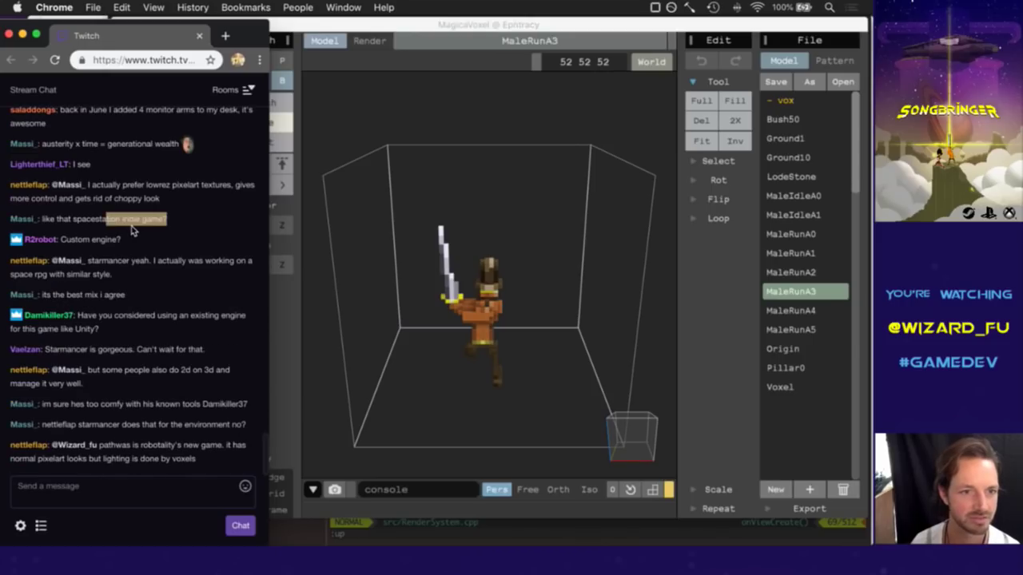
pyautogui.moveTo(107, 188); pyautogui.dragTo(133, 196)
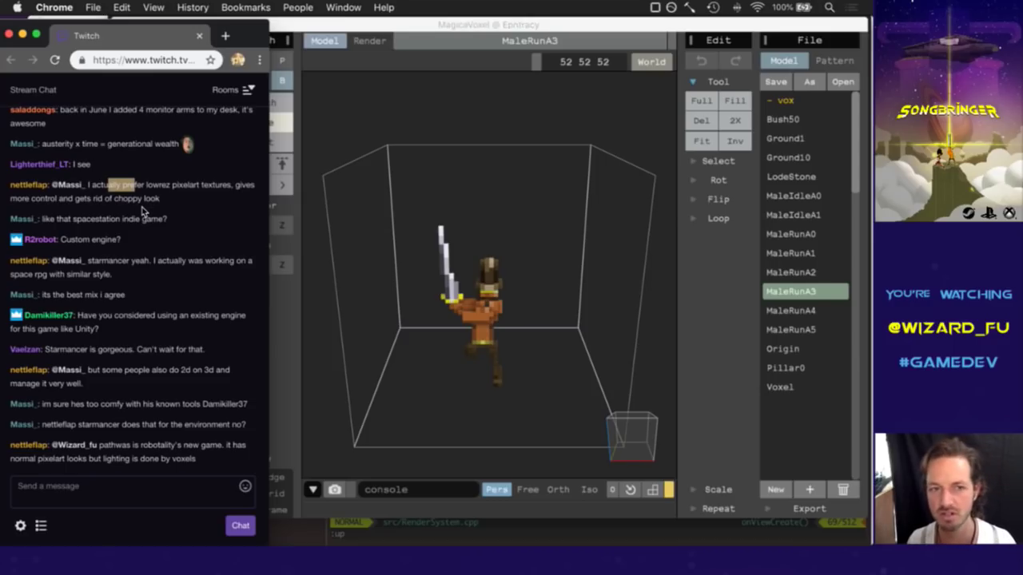
pyautogui.click(142, 210)
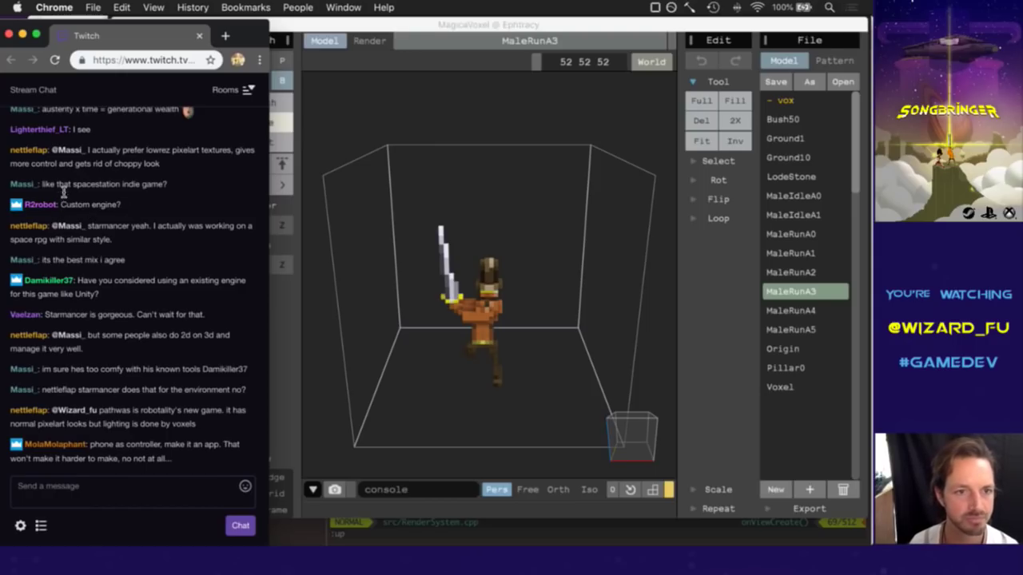
pyautogui.moveTo(70, 206); pyautogui.dragTo(132, 206)
pyautogui.click(134, 206)
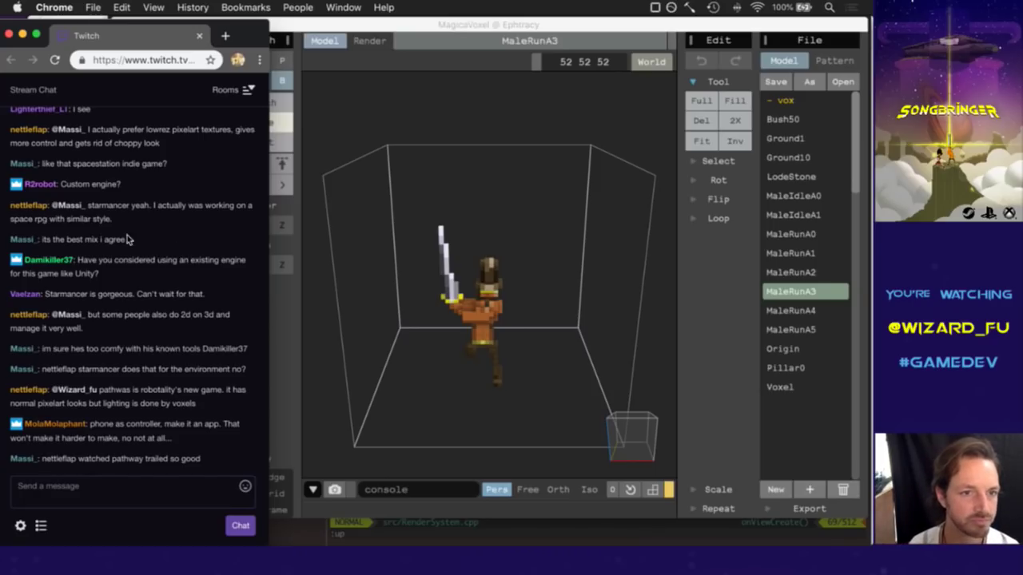
pyautogui.moveTo(108, 187); pyautogui.dragTo(122, 190)
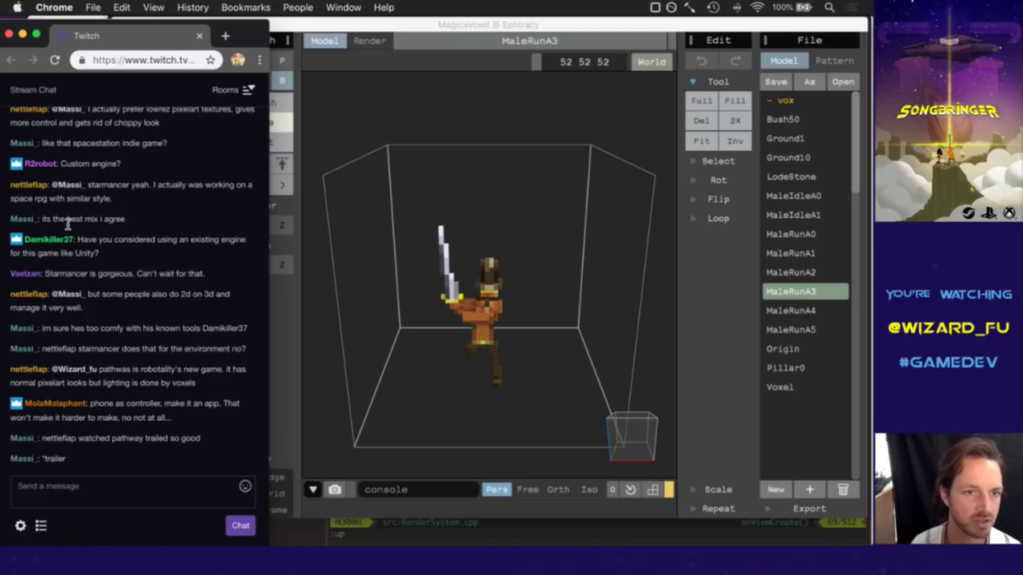
pyautogui.moveTo(104, 220); pyautogui.dragTo(163, 226)
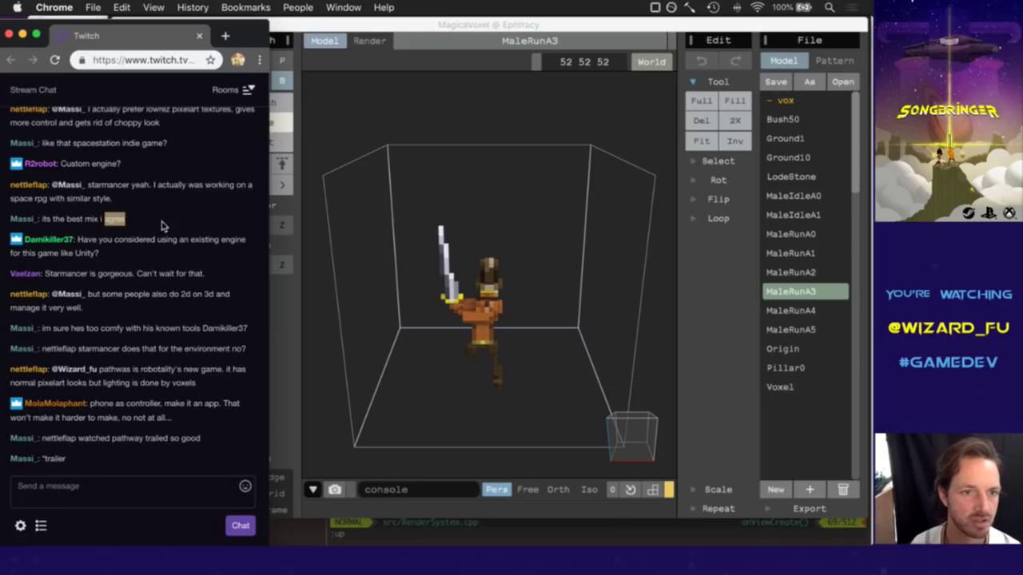
pyautogui.moveTo(93, 240); pyautogui.dragTo(118, 256)
pyautogui.click(120, 255)
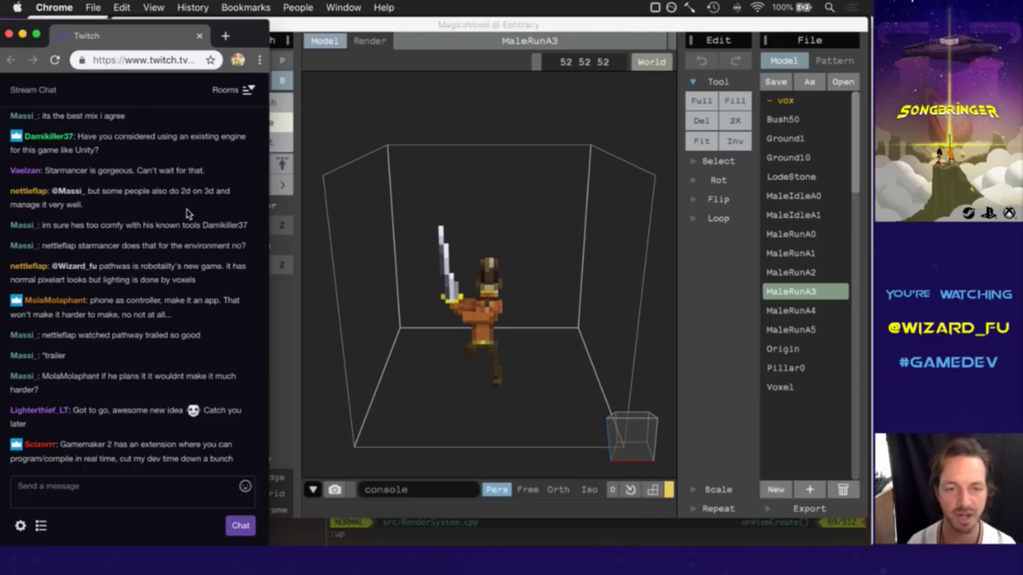
pyautogui.press('super+Tab')
pyautogui.press('super+Tab')
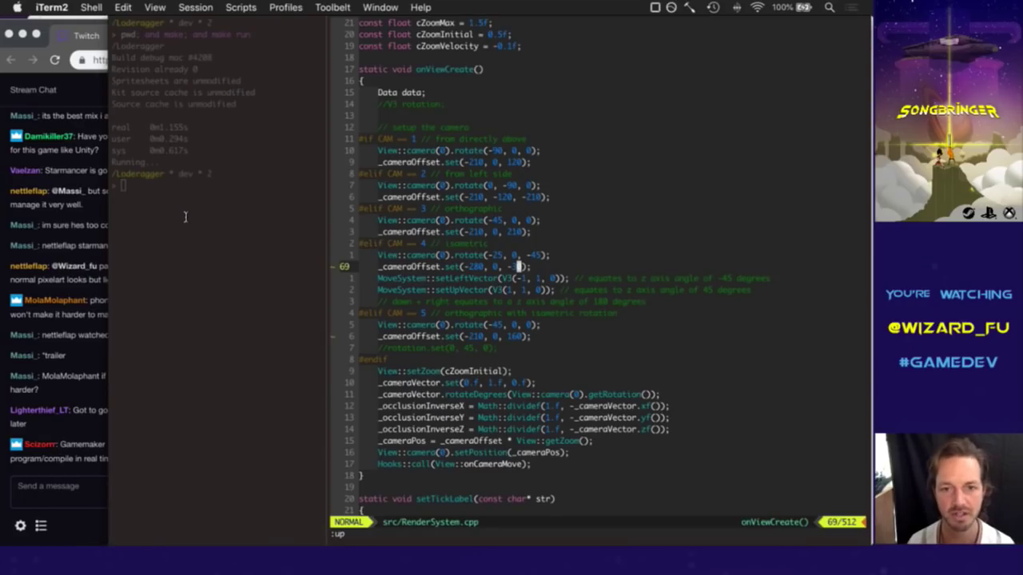
# Move through RenderSystem.cpp's camera code back to line 49, the cZoomInitial line.
pyautogui.press('j')
pyautogui.press('j')
pyautogui.press('j')
pyautogui.press('j')
pyautogui.press('j')
pyautogui.press('j')
pyautogui.press('j')
pyautogui.press('j')
pyautogui.press('j')
pyautogui.press('j')
pyautogui.press('j')
pyautogui.press('j')
pyautogui.press('4')
pyautogui.press('9')
pyautogui.hotkey('shift', 'g')
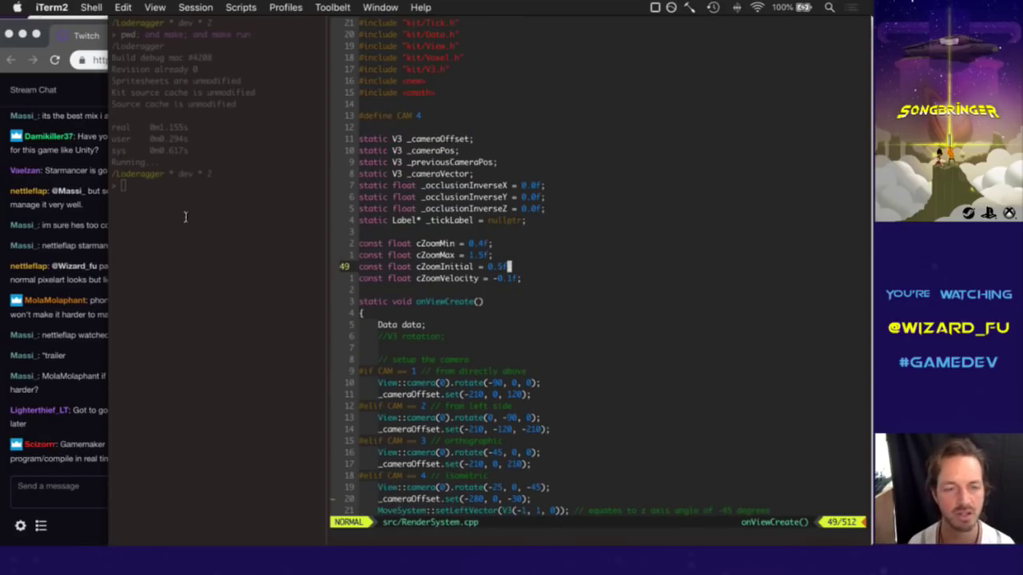
# Back in Twitch, read the 2d-on-3d, Starmancer and Pathway voxel lighting messages.
pyautogui.click(52, 234)
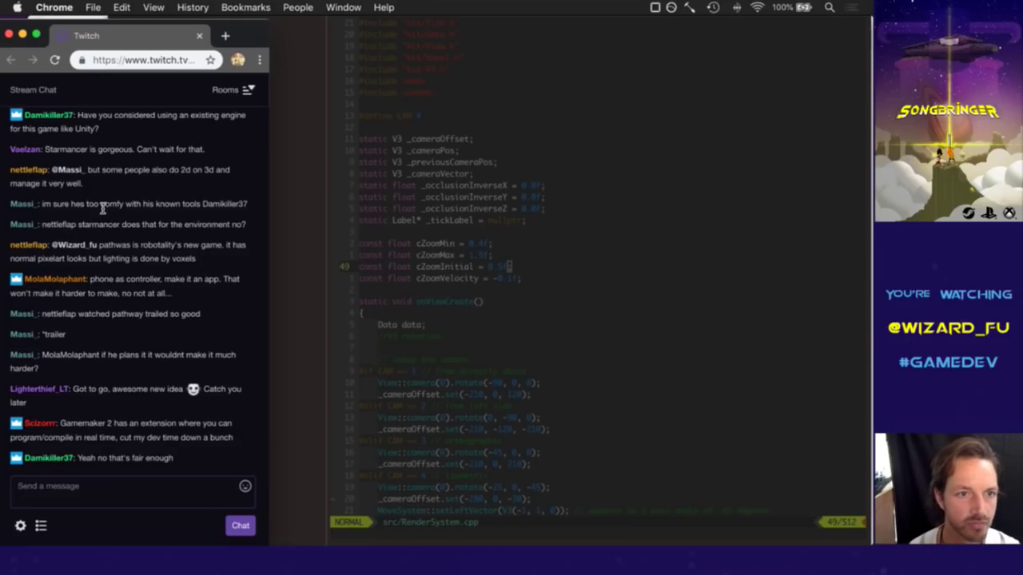
pyautogui.moveTo(97, 173); pyautogui.dragTo(157, 183)
pyautogui.click(156, 183)
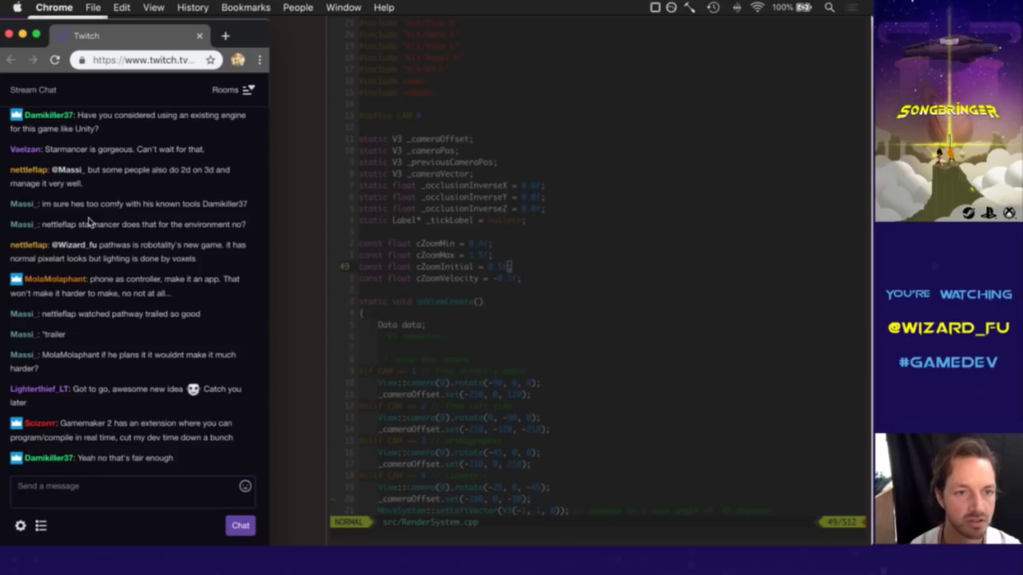
pyautogui.moveTo(72, 227); pyautogui.dragTo(108, 232)
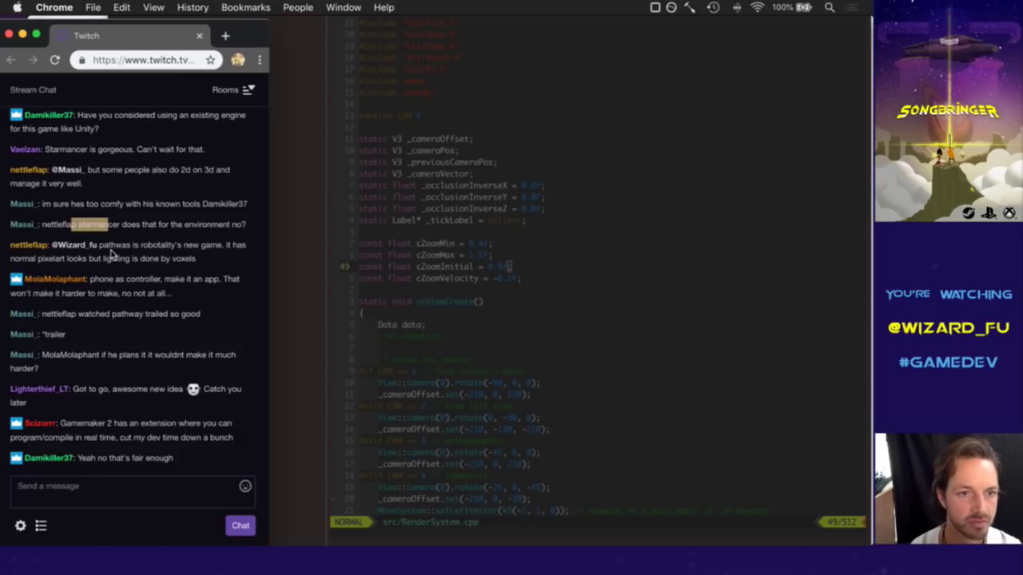
pyautogui.click(112, 251)
pyautogui.moveTo(112, 251); pyautogui.dragTo(155, 263)
pyautogui.click(189, 264)
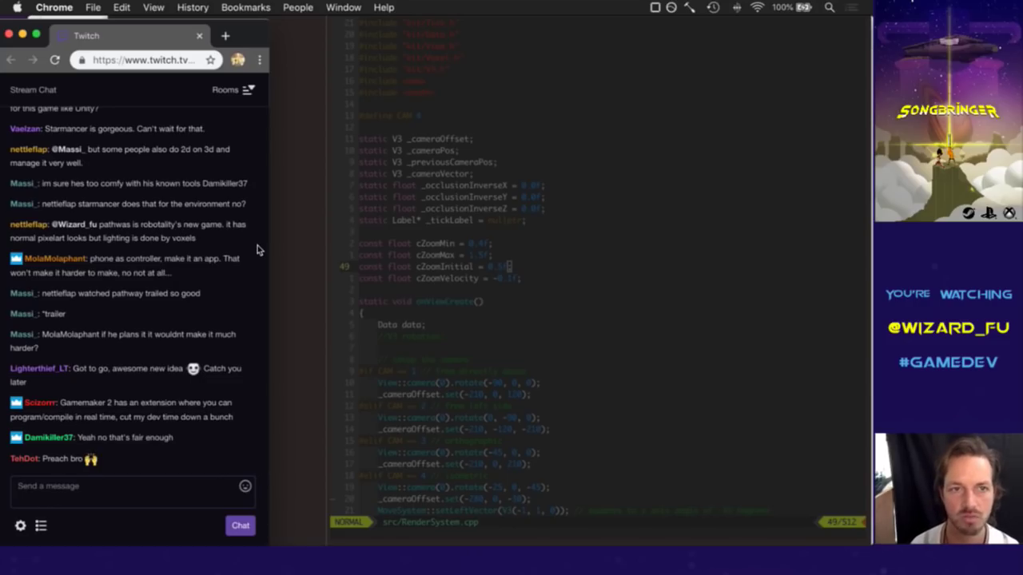
# Search Google for 'robotality pathway' in a new, separate, widened browser window.
pyautogui.press('super+t')
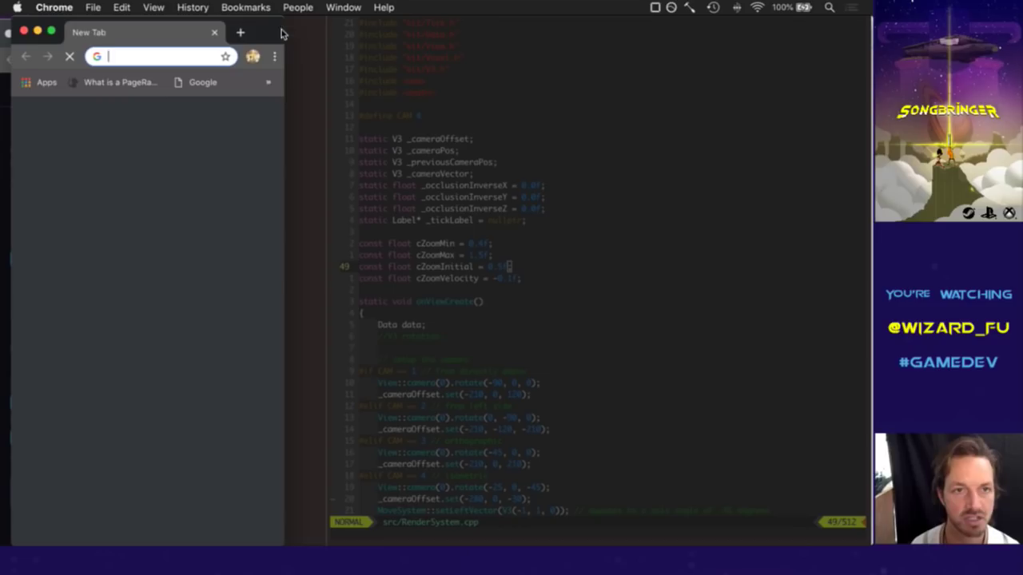
pyautogui.moveTo(124, 35); pyautogui.dragTo(346, 41)
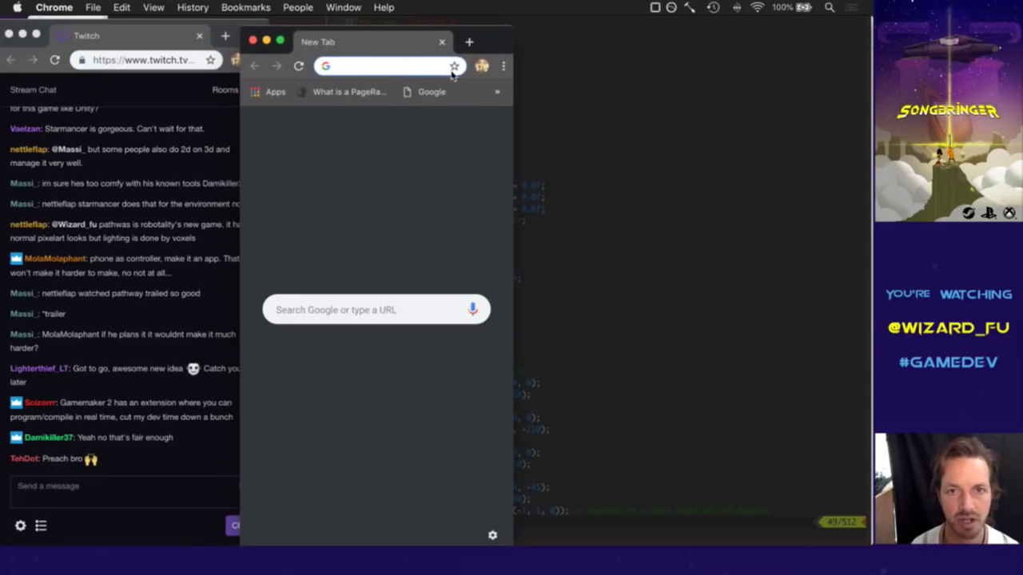
pyautogui.moveTo(516, 102); pyautogui.dragTo(828, 102)
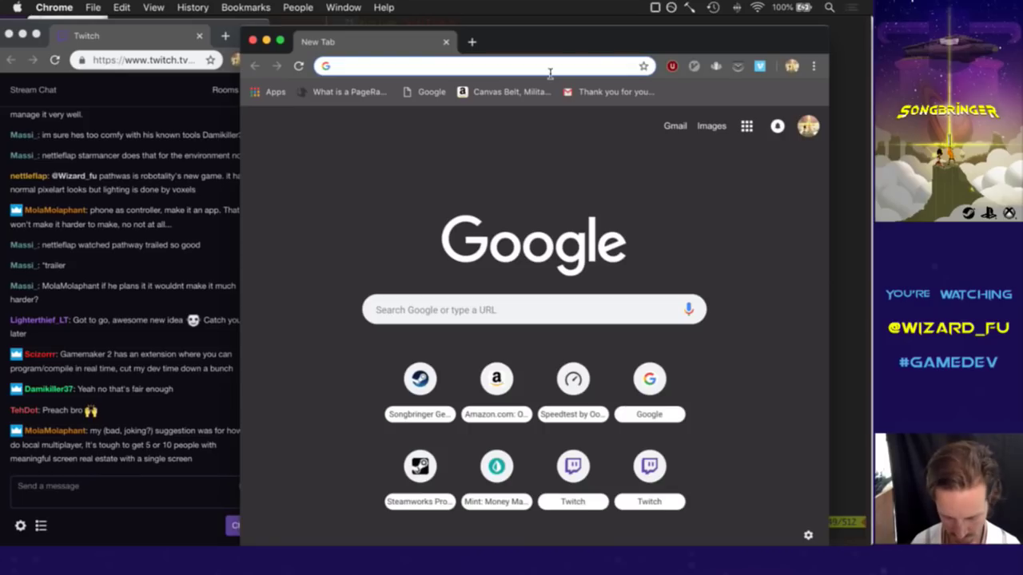
pyautogui.write('robot')
pyautogui.press('BackSpace')
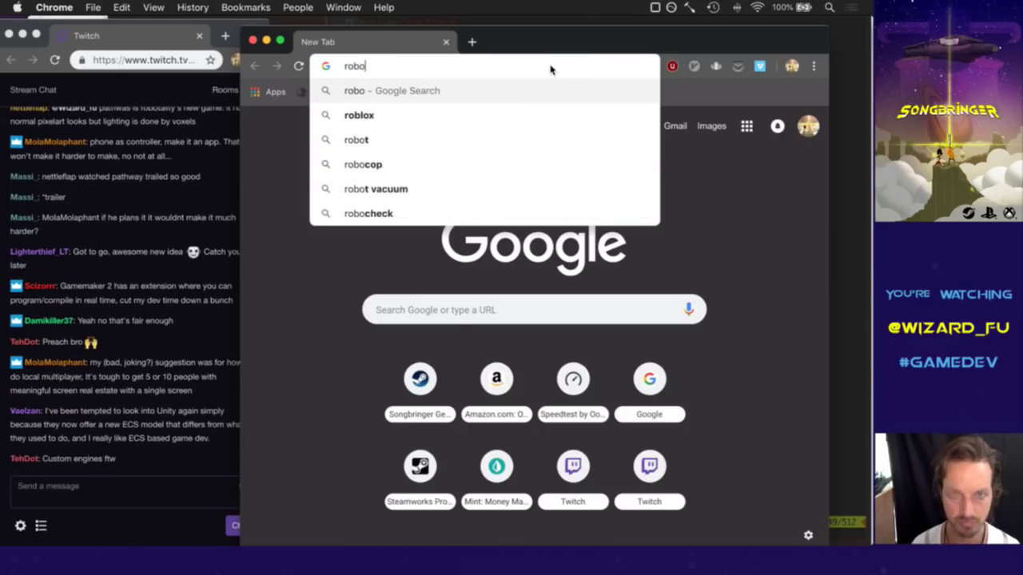
pyautogui.write('tality')
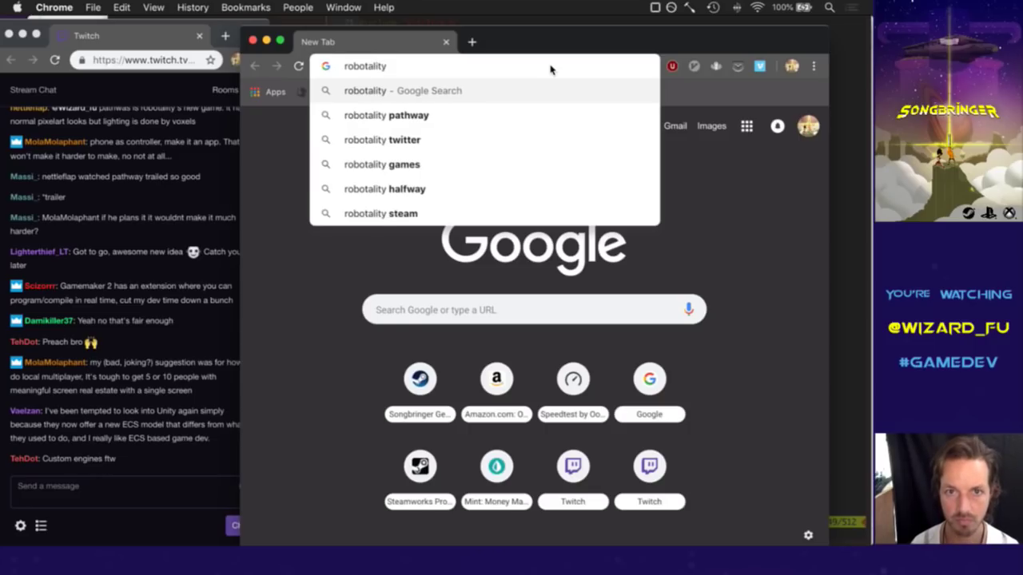
pyautogui.press('Down')
pyautogui.press('Return')
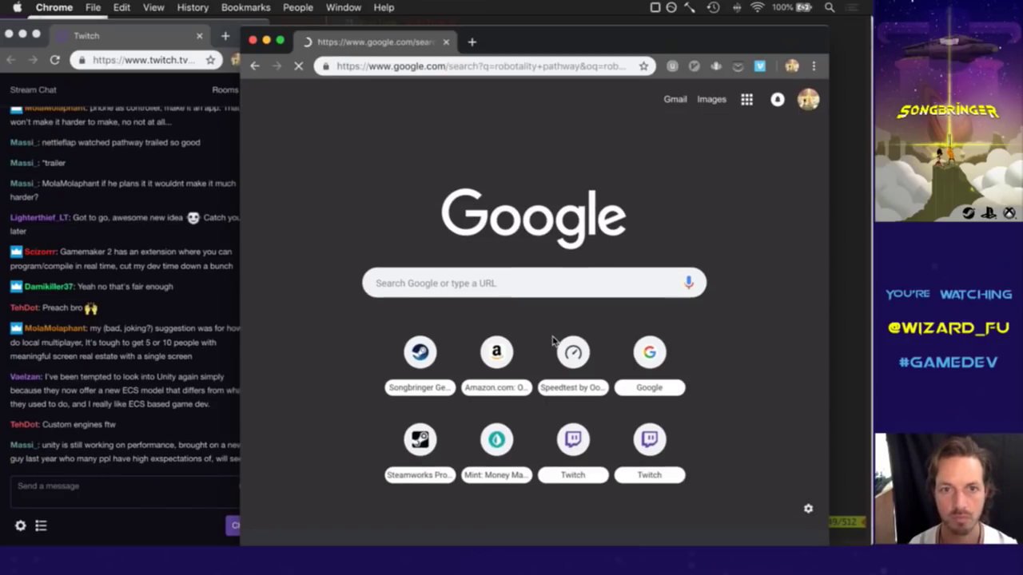
# Read the chat's 'got to go' and Pathway messages, then open the Pathway by Robotality result.
pyautogui.click(178, 282)
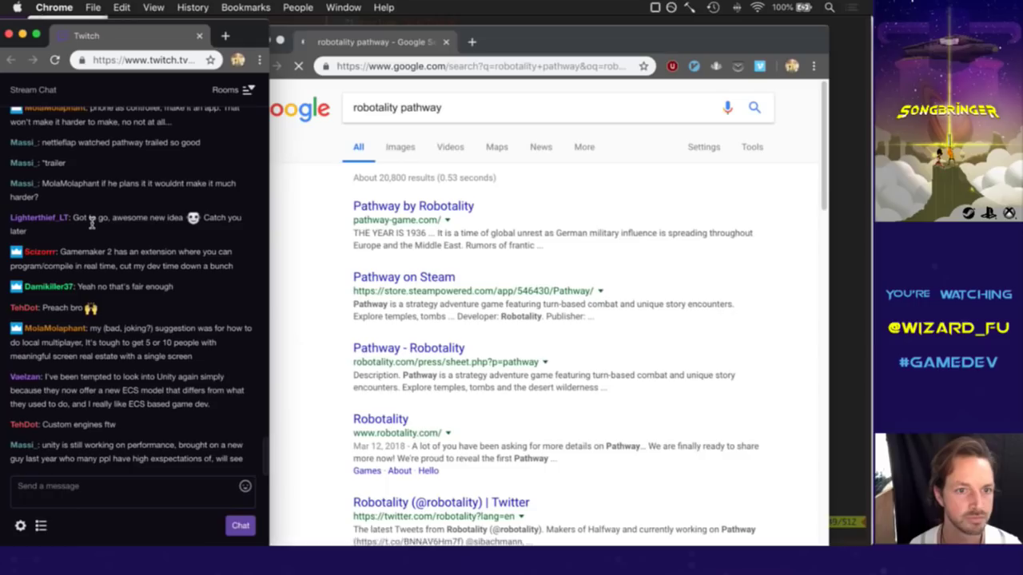
pyautogui.moveTo(91, 220); pyautogui.dragTo(118, 232)
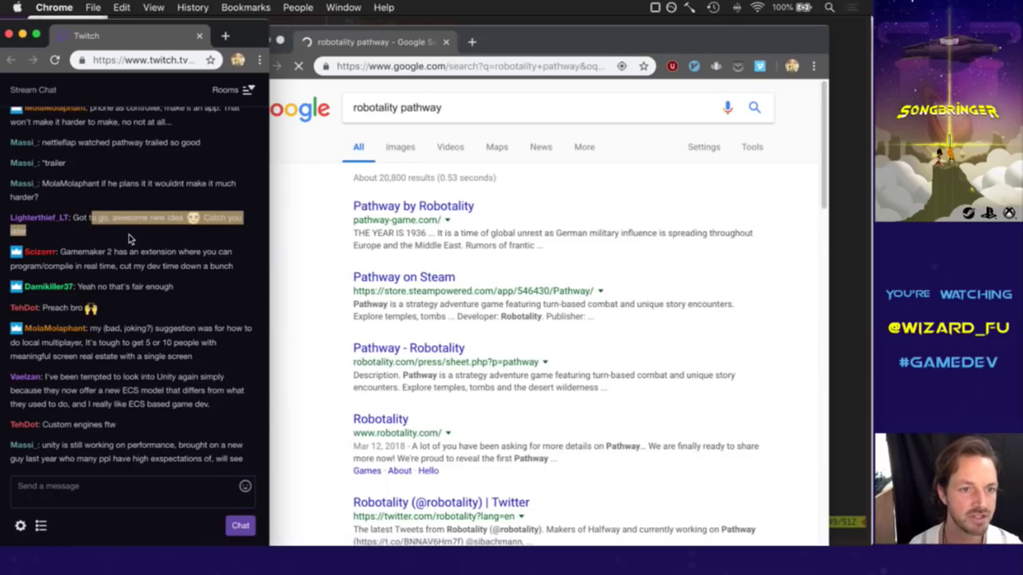
pyautogui.click(129, 234)
pyautogui.moveTo(83, 223); pyautogui.dragTo(100, 234)
pyautogui.click(100, 234)
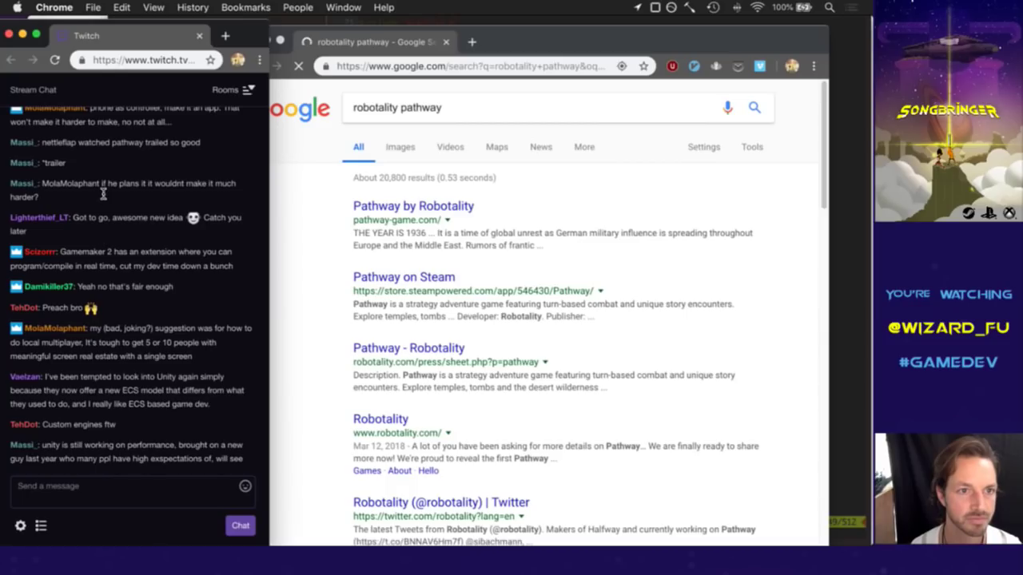
pyautogui.moveTo(113, 143); pyautogui.dragTo(152, 158)
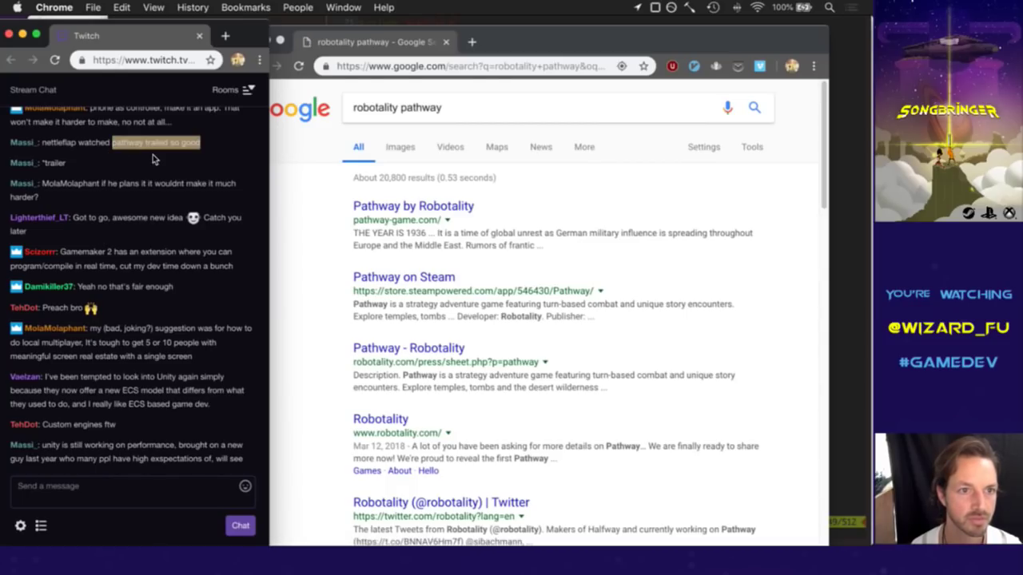
pyautogui.click(599, 267)
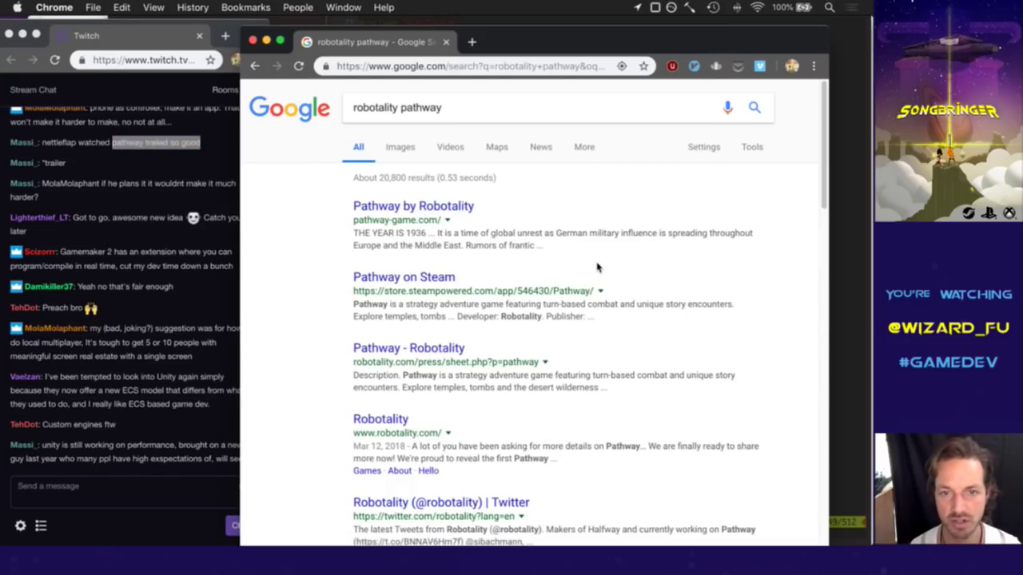
pyautogui.click(391, 211)
# Read the Gamemaker chat message while the Pathway site loads.
pyautogui.click(177, 288)
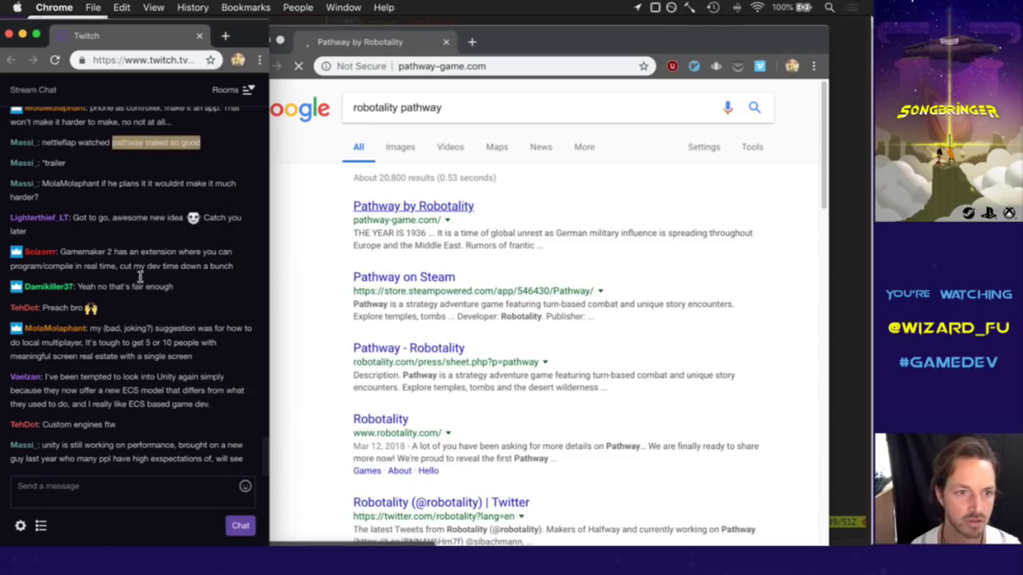
pyautogui.moveTo(83, 253); pyautogui.dragTo(128, 272)
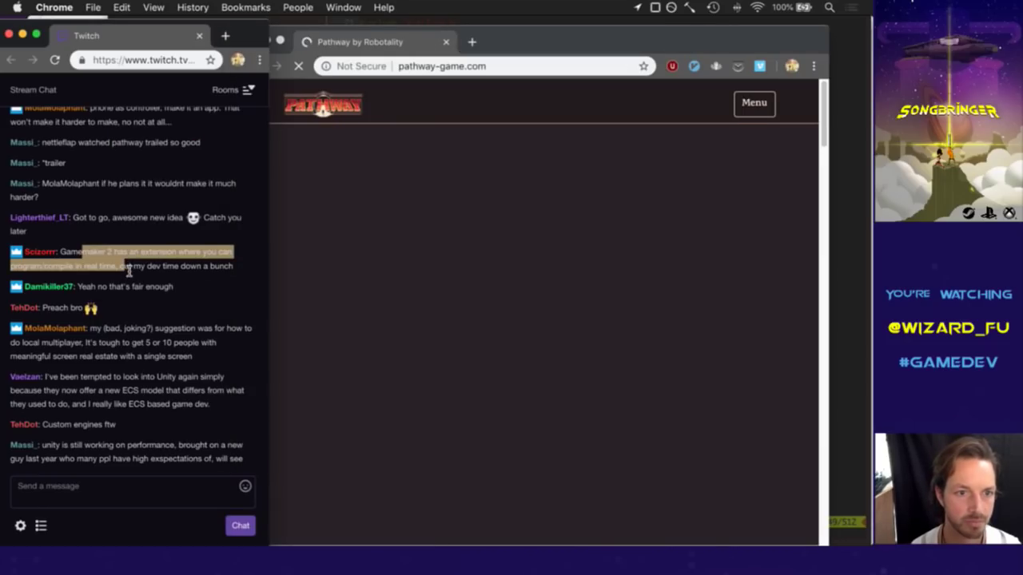
pyautogui.click(136, 282)
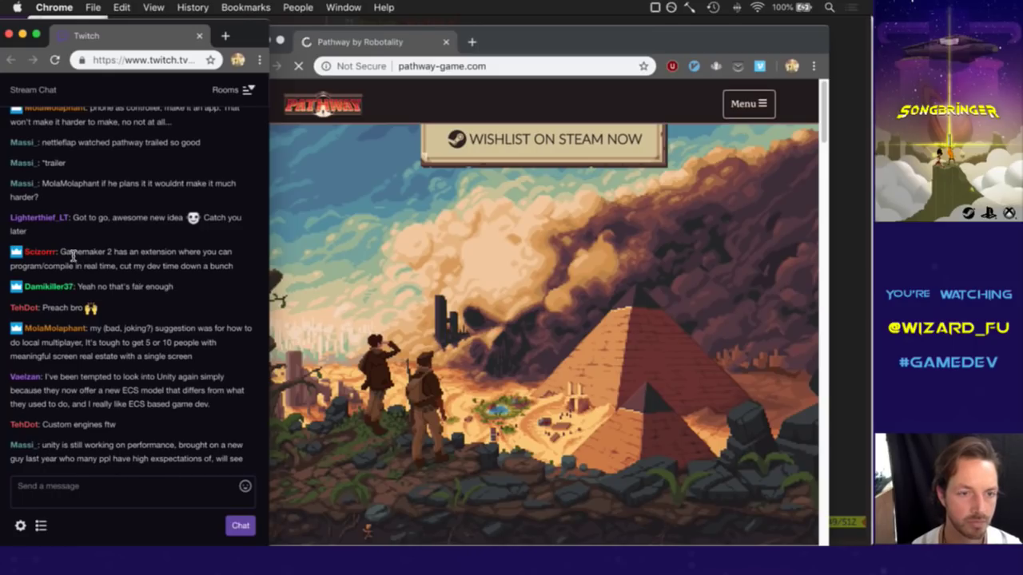
pyautogui.moveTo(66, 256); pyautogui.dragTo(108, 258)
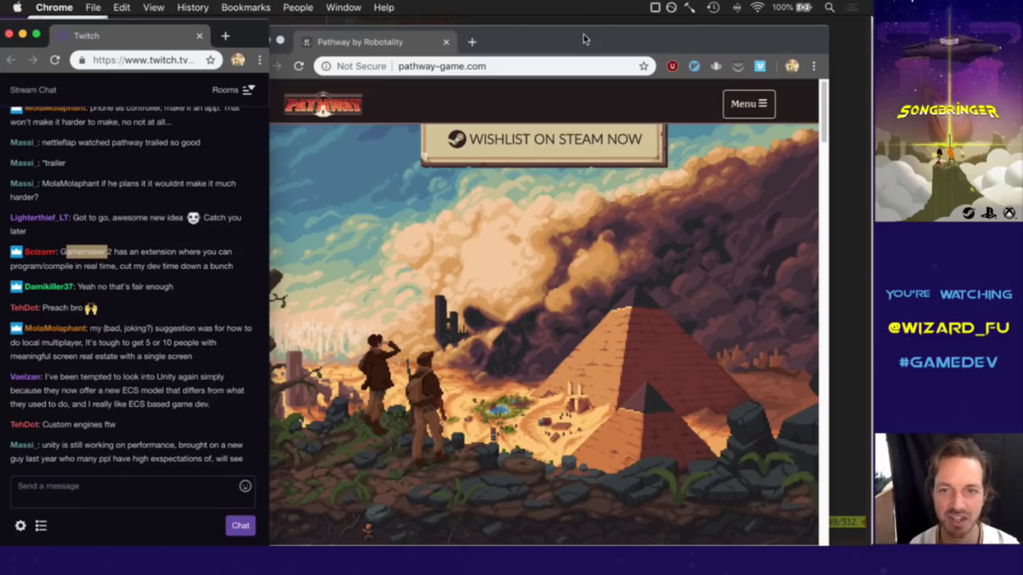
# Scroll pathway-game.com down past About the Game to the temple screenshot.
pyautogui.moveTo(613, 41); pyautogui.dragTo(584, 40)
pyautogui.scroll(-4, 687, 282)
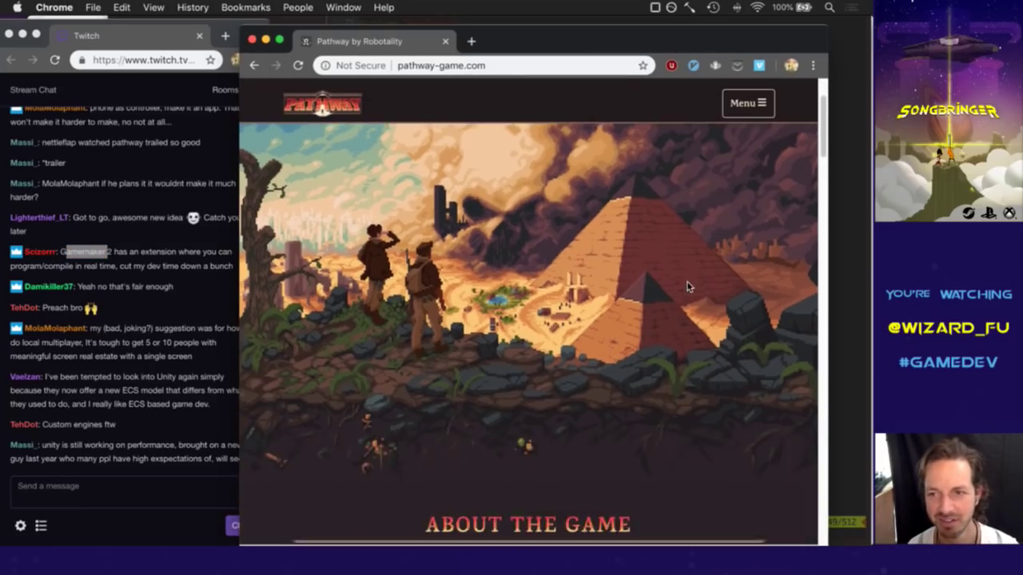
pyautogui.scroll(3, 687, 282)
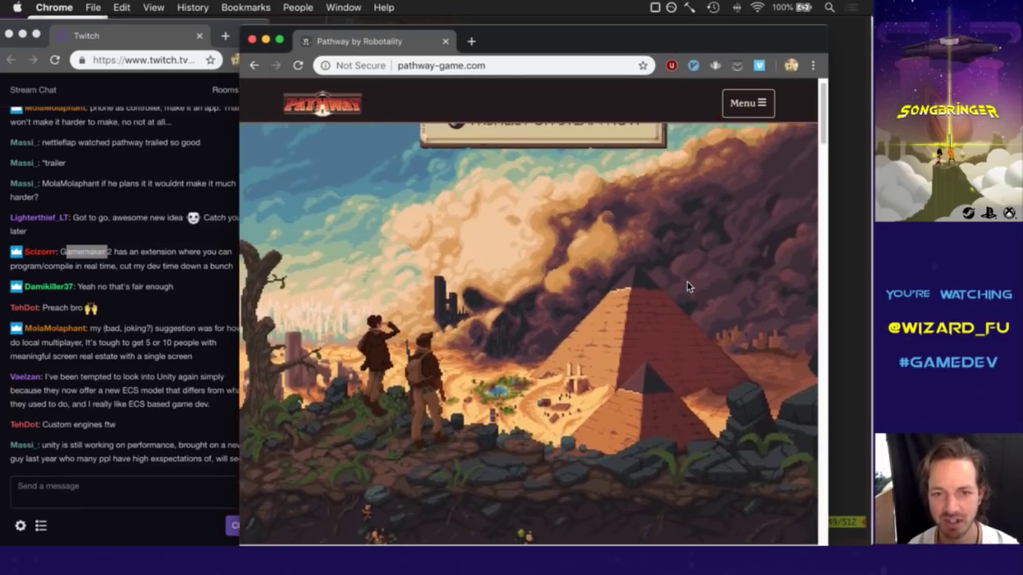
pyautogui.scroll(-5, 687, 286)
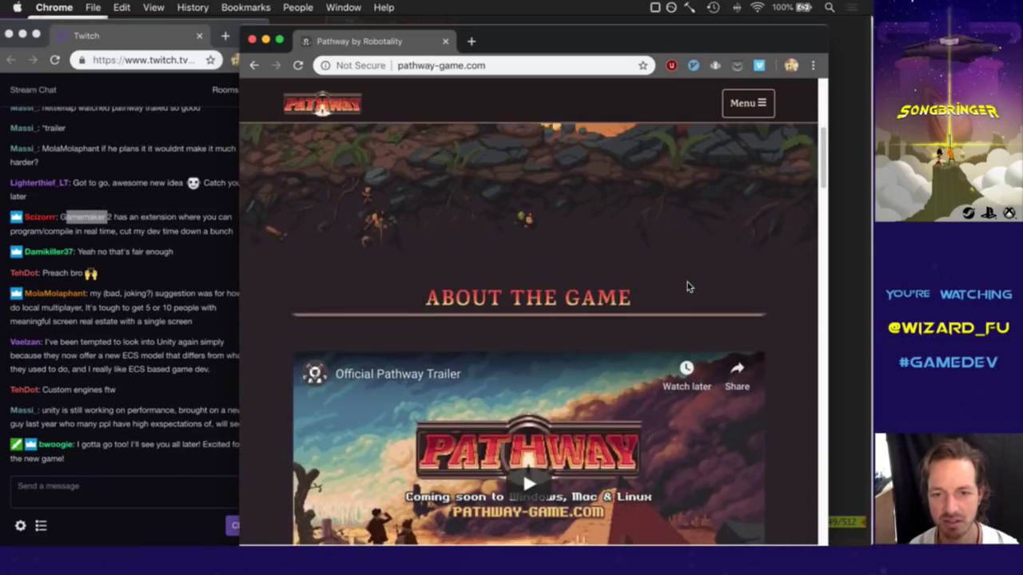
pyautogui.scroll(-3, 687, 286)
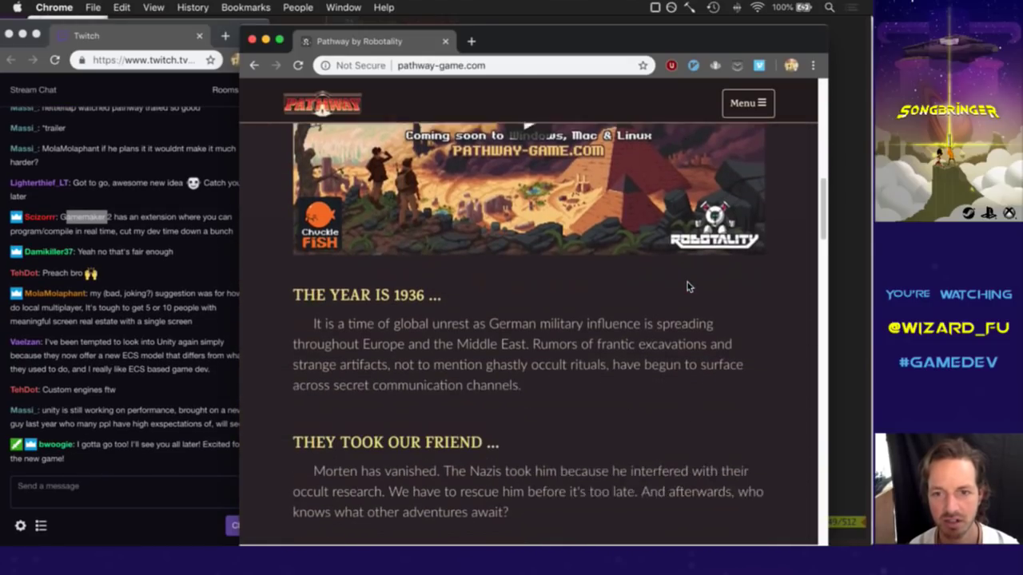
pyautogui.scroll(-5, 687, 286)
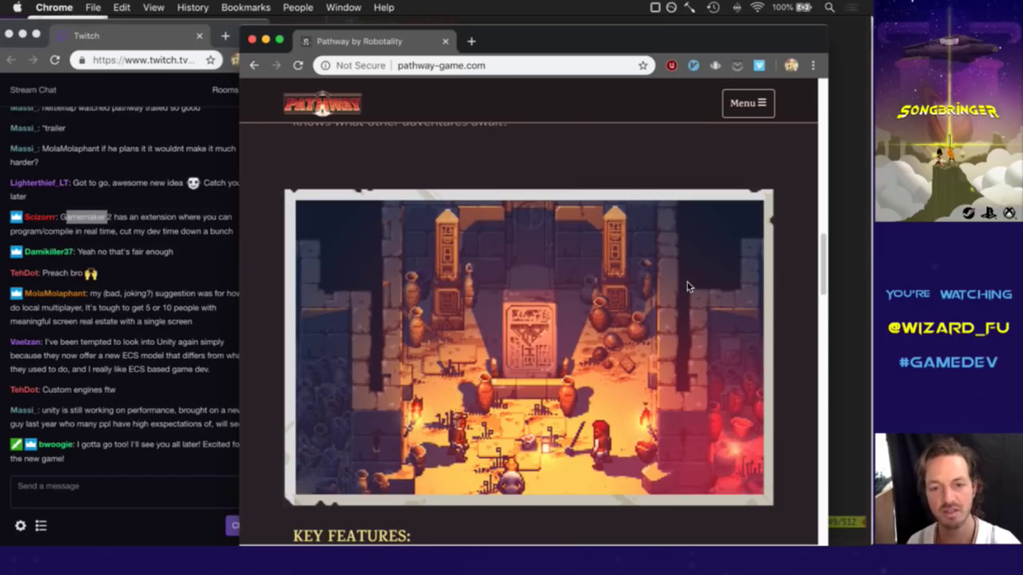
pyautogui.scroll(2, 687, 283)
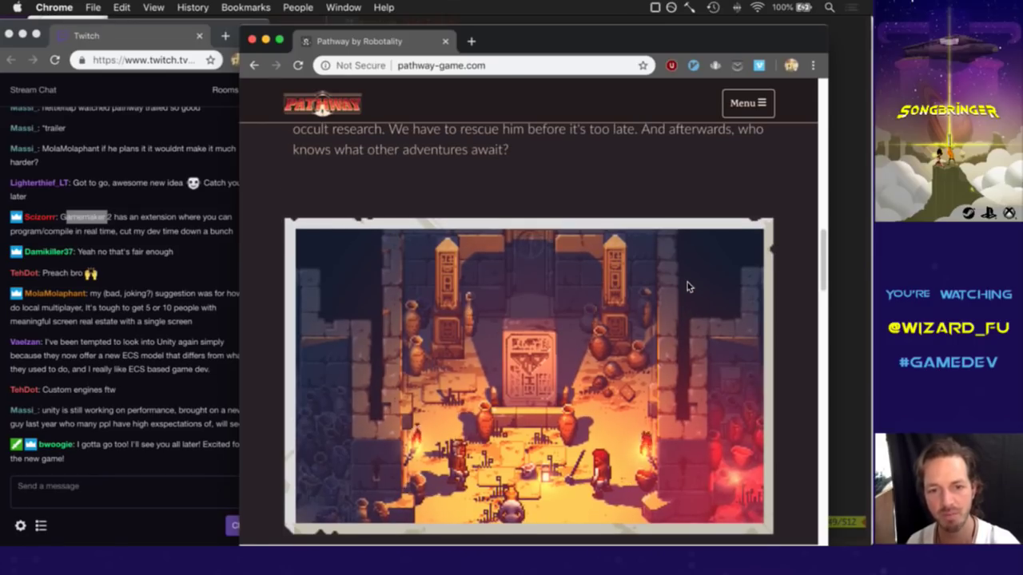
pyautogui.scroll(-5, 687, 286)
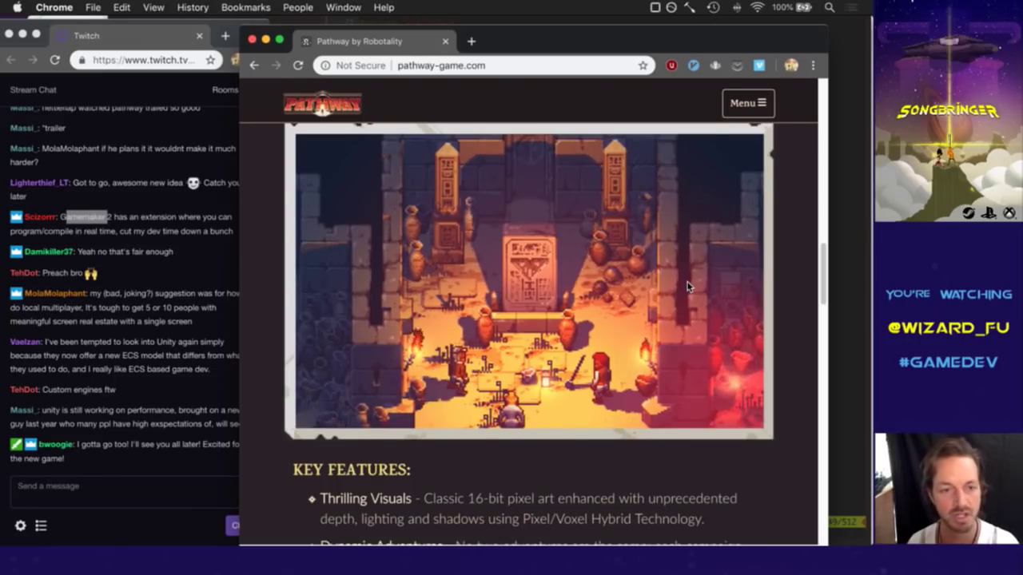
pyautogui.scroll(5, 407, 270)
pyautogui.scroll(-1, 407, 270)
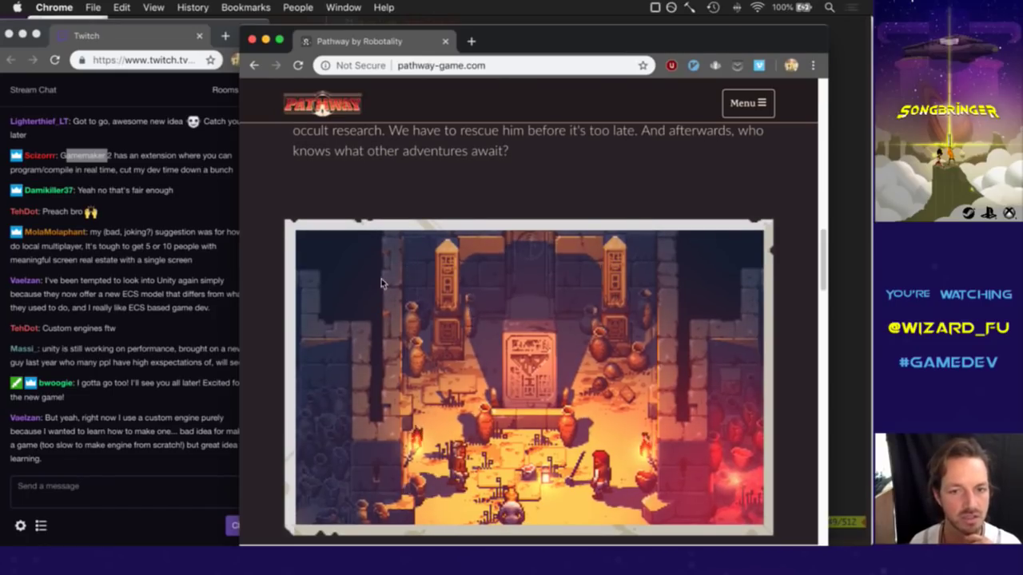
pyautogui.scroll(-2, 402, 294)
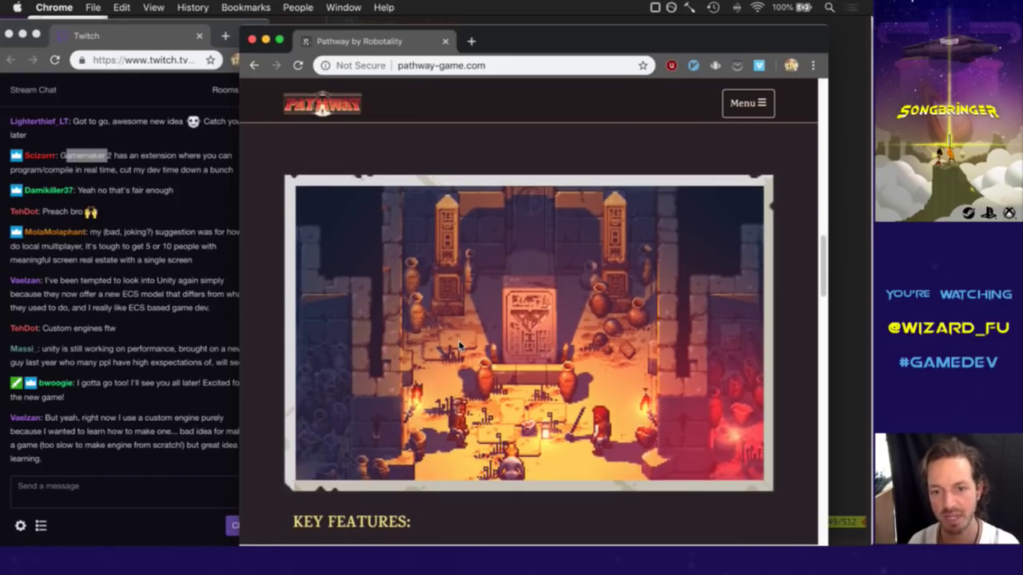
# Read the local multiplayer chat message, then close the Pathway site window.
pyautogui.click(162, 324)
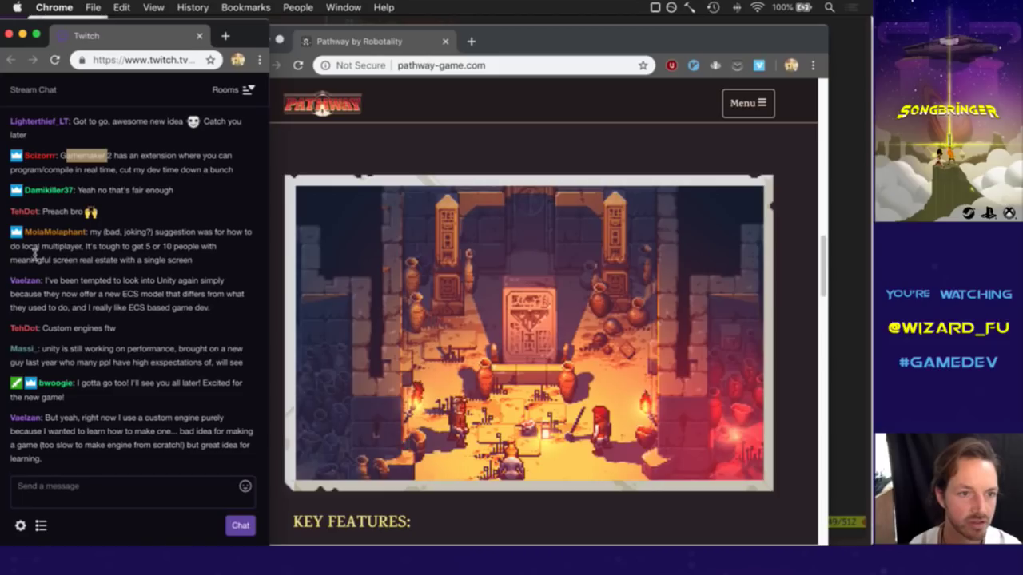
pyautogui.moveTo(11, 253); pyautogui.dragTo(63, 252)
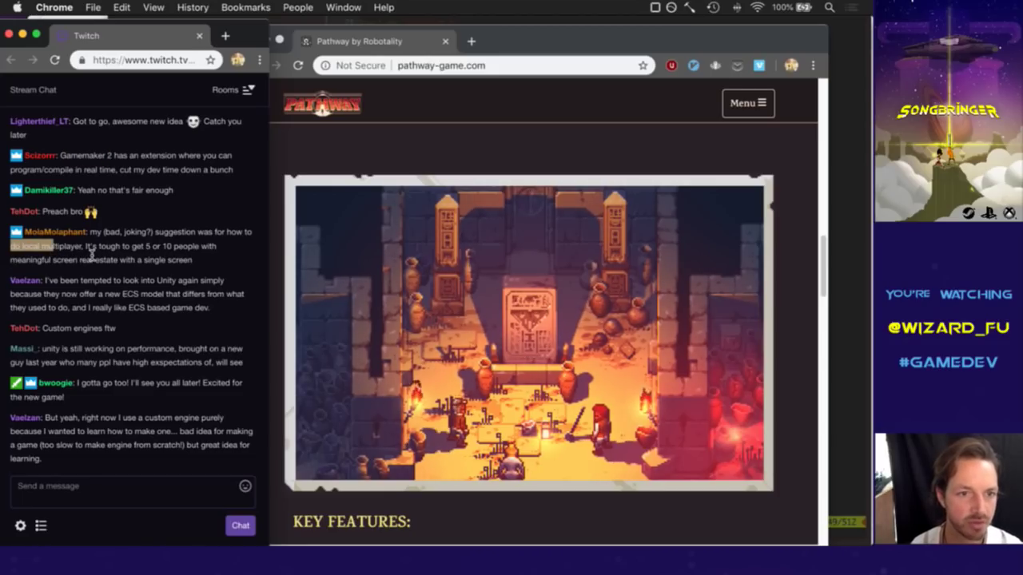
pyautogui.click(104, 257)
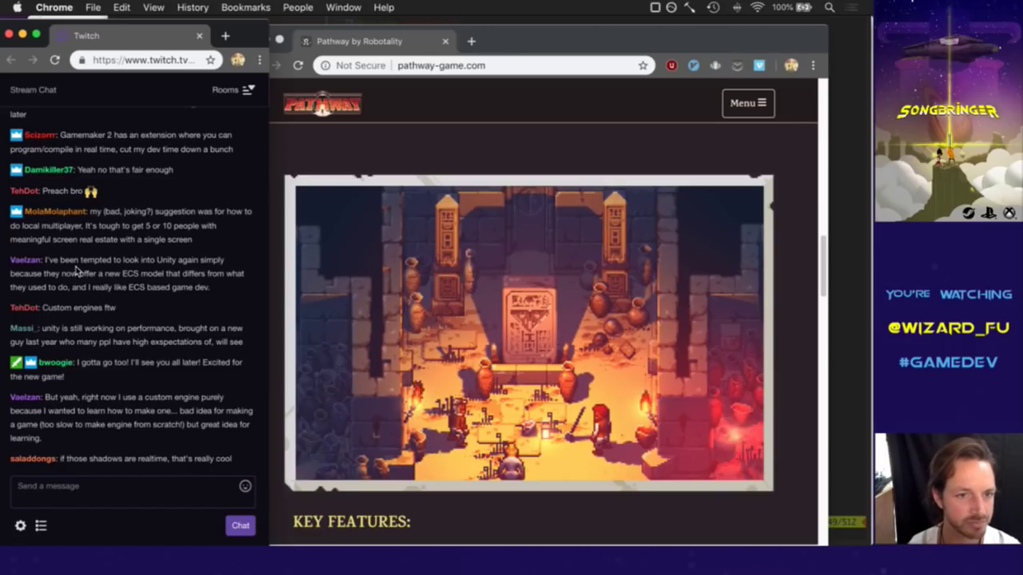
pyautogui.moveTo(50, 254); pyautogui.dragTo(127, 248)
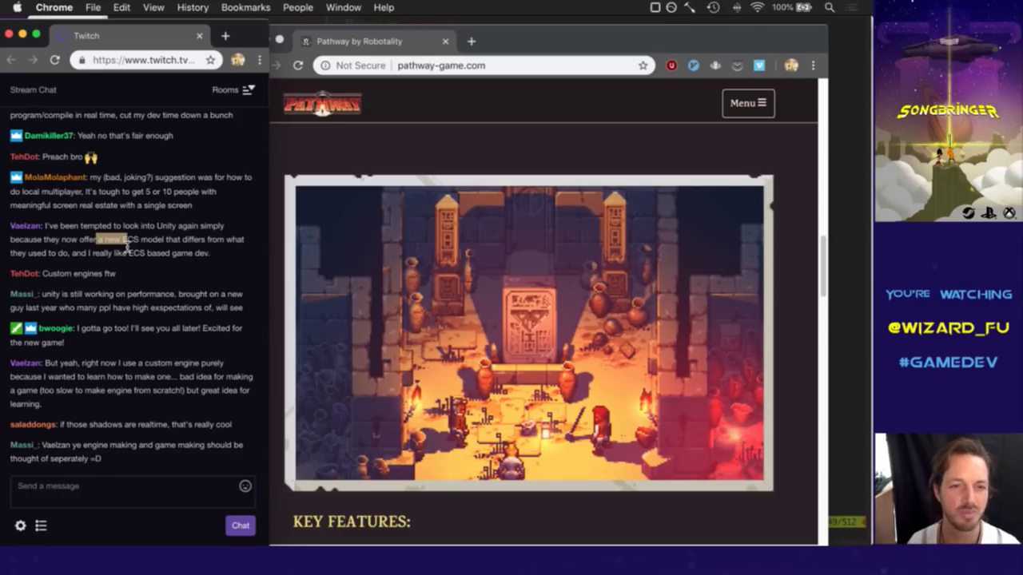
pyautogui.click(374, 143)
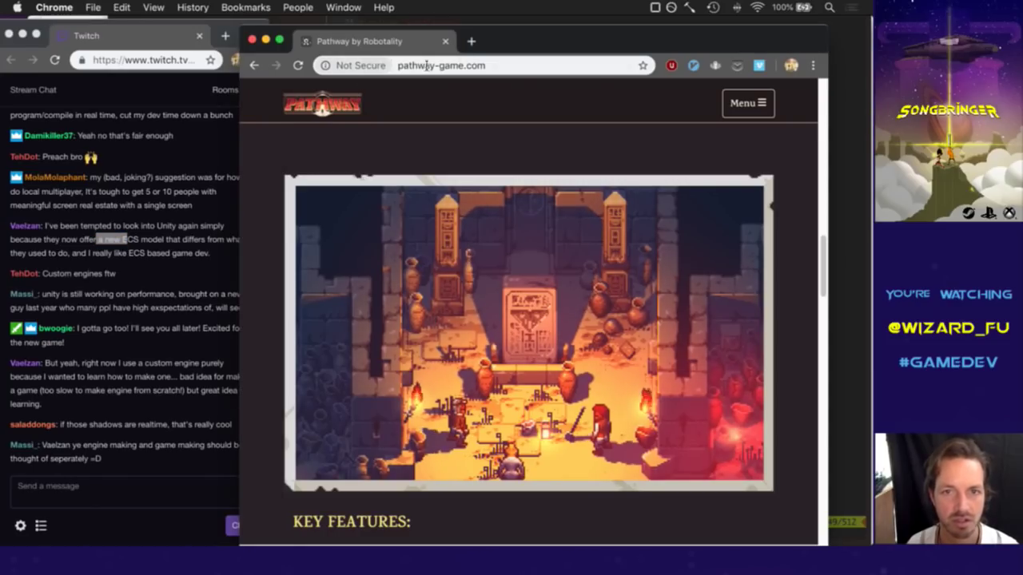
pyautogui.click(451, 66)
pyautogui.moveTo(341, 67); pyautogui.dragTo(609, 254)
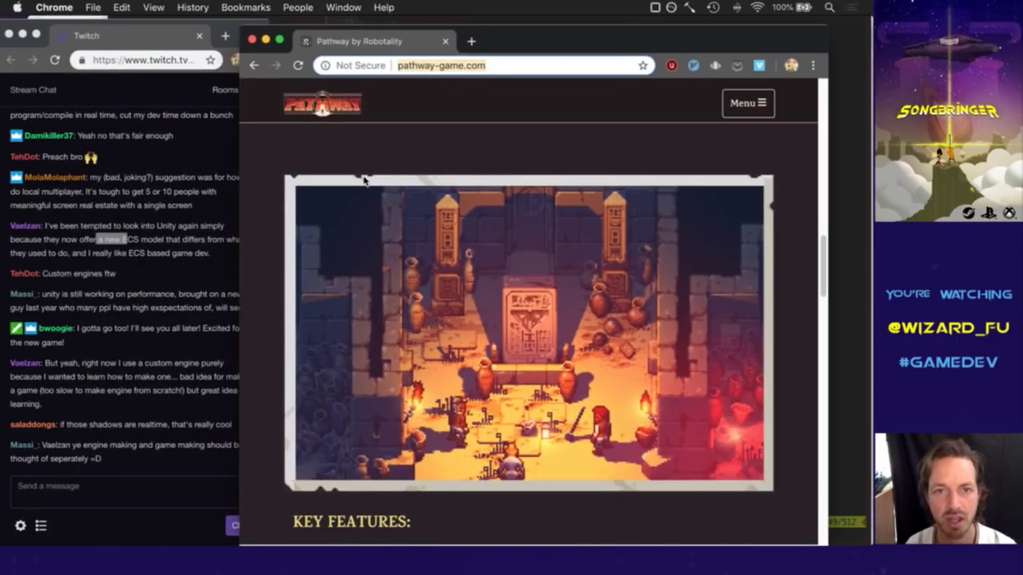
pyautogui.click(252, 40)
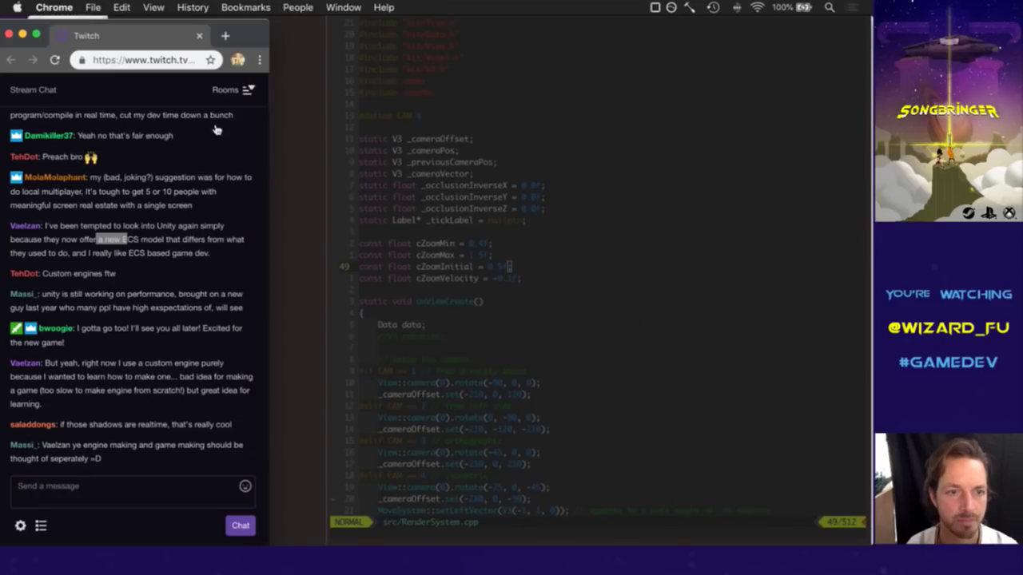
# Read the Unity, goodbye and custom-engine chat messages, then focus the vim window.
pyautogui.click(181, 303)
pyautogui.moveTo(45, 296); pyautogui.dragTo(146, 301)
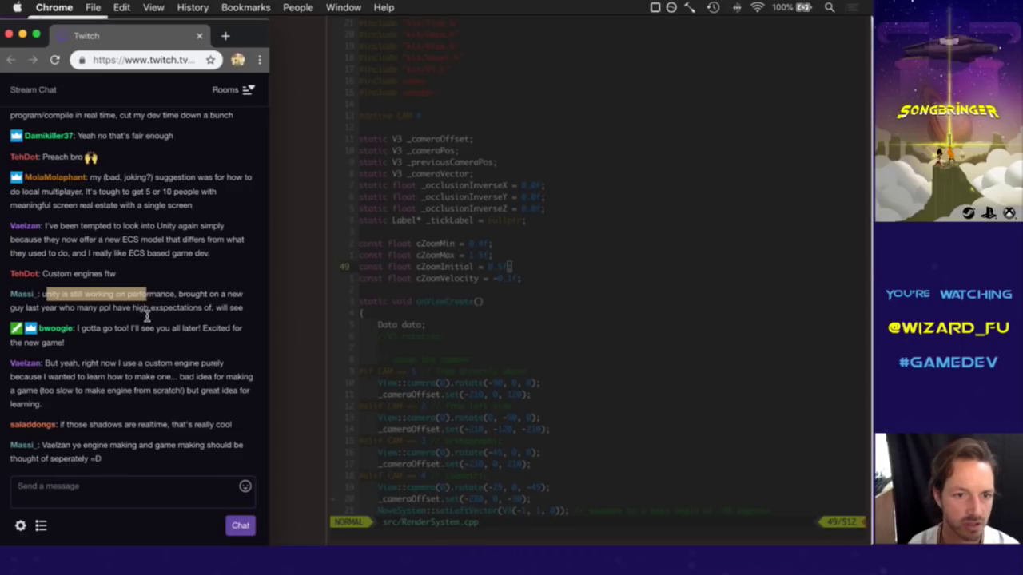
pyautogui.click(146, 314)
pyautogui.moveTo(65, 316); pyautogui.dragTo(216, 318)
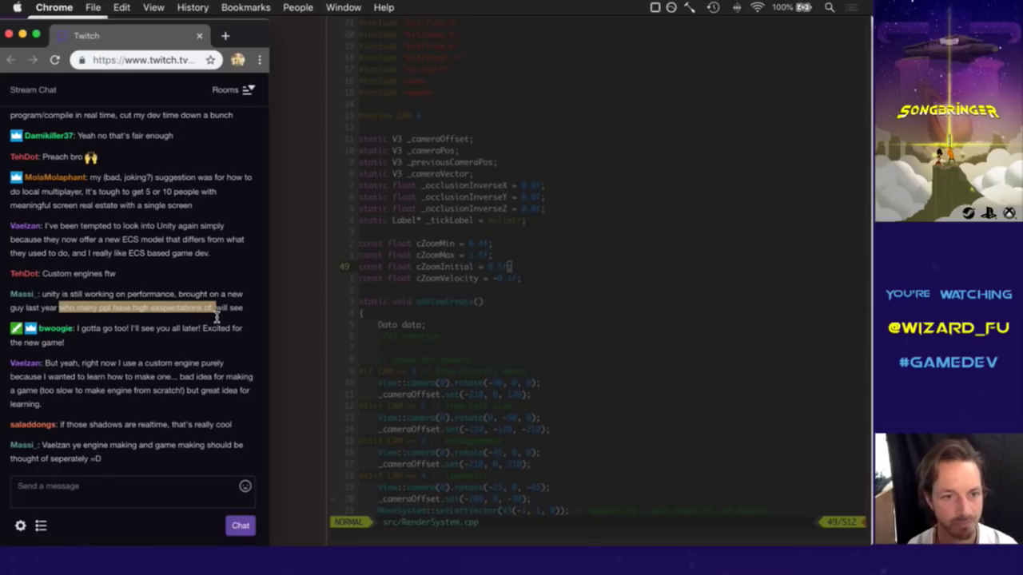
pyautogui.moveTo(91, 328); pyautogui.dragTo(147, 346)
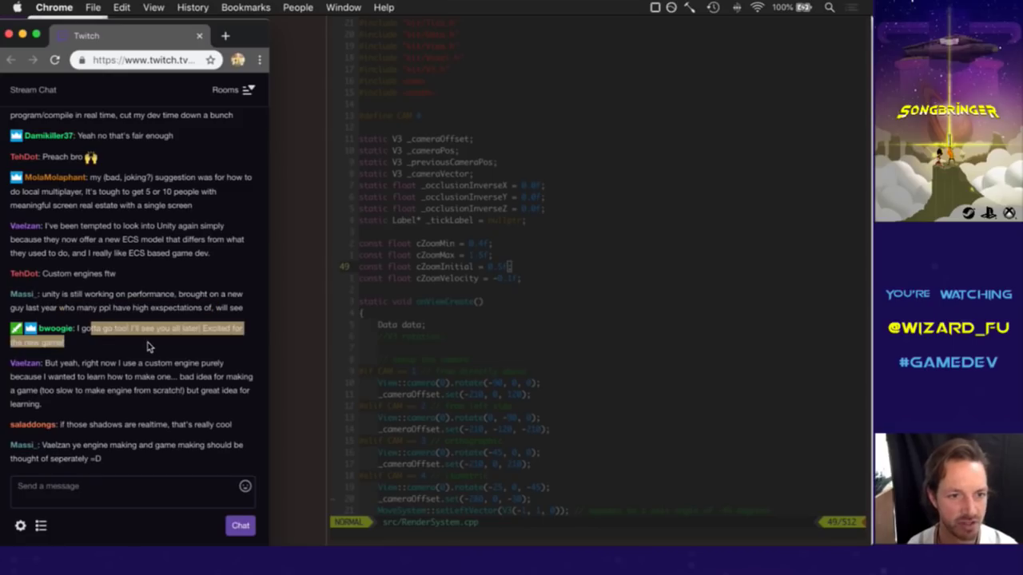
pyautogui.click(148, 346)
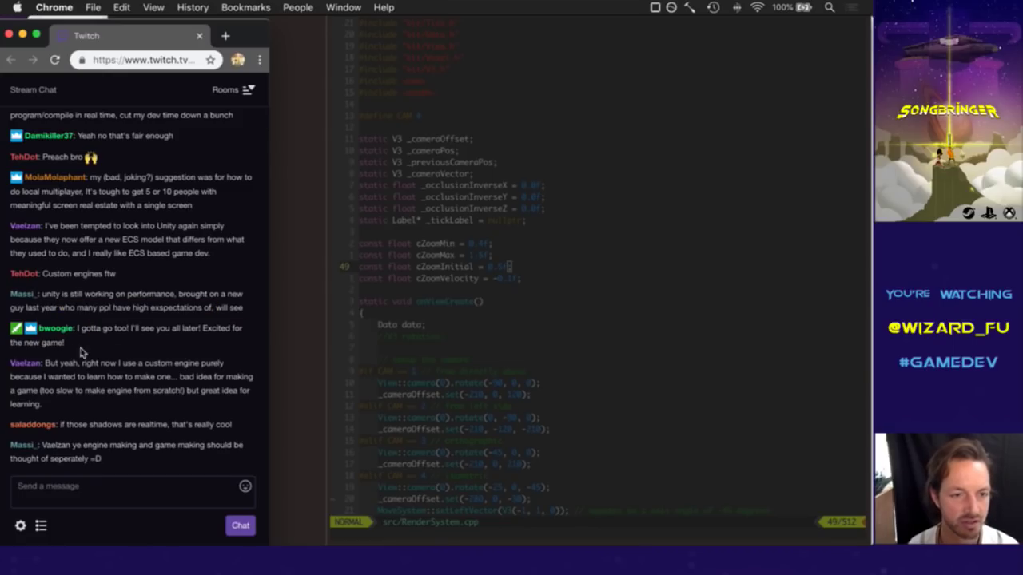
pyautogui.moveTo(82, 328); pyautogui.dragTo(124, 348)
pyautogui.click(140, 366)
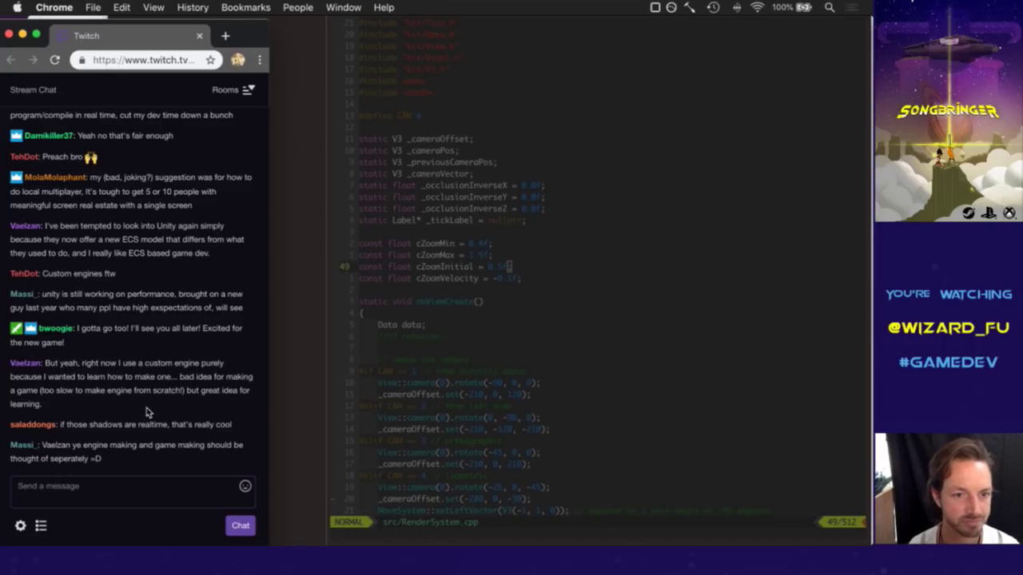
pyautogui.moveTo(51, 369); pyautogui.dragTo(188, 380)
pyautogui.click(187, 381)
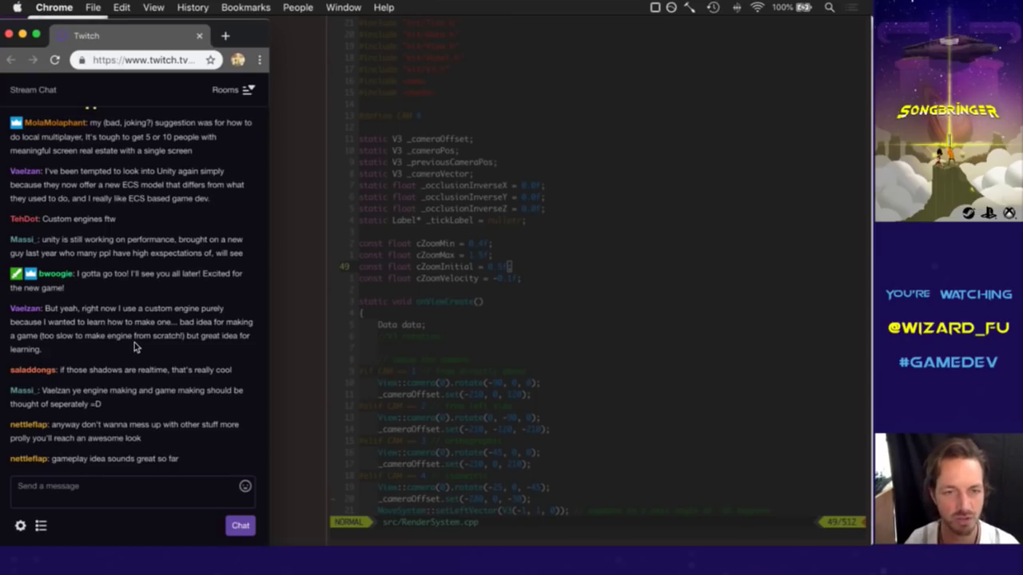
pyautogui.click(562, 254)
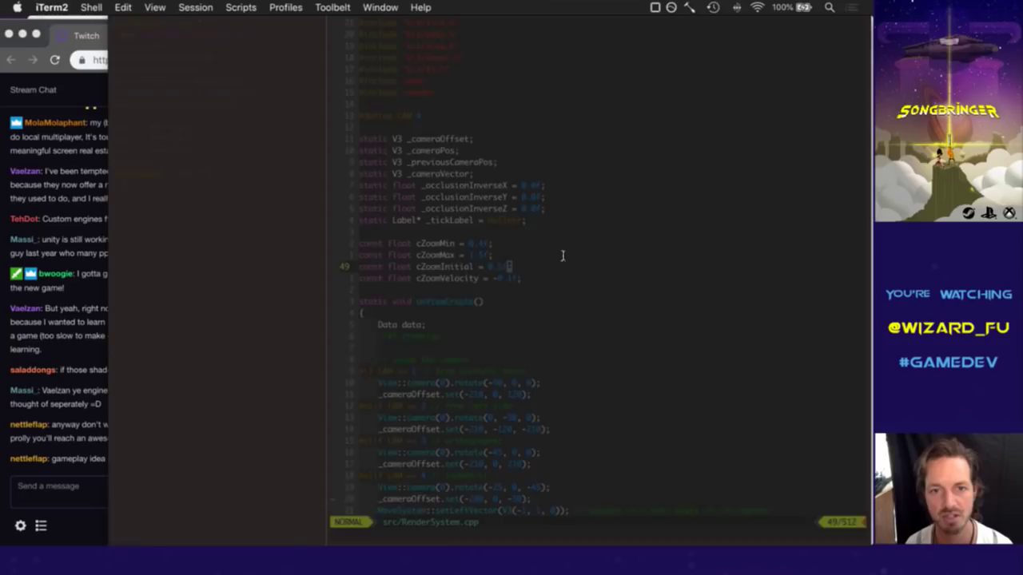
# Jump to the V3 struct via a 'v3' tag search and go to the top of V3.h.
pyautogui.hotkey('ctrl', 't')
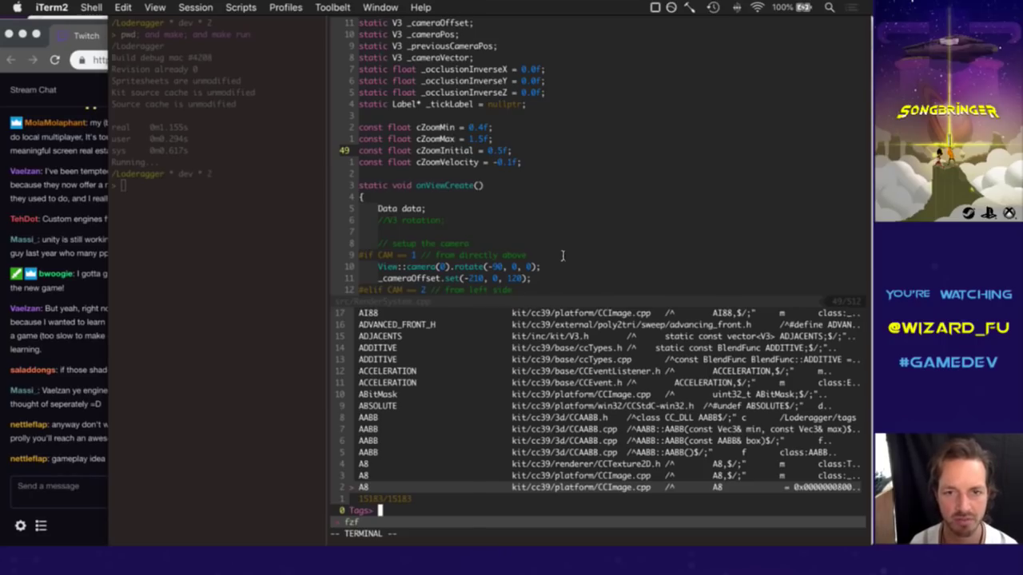
pyautogui.write('v3')
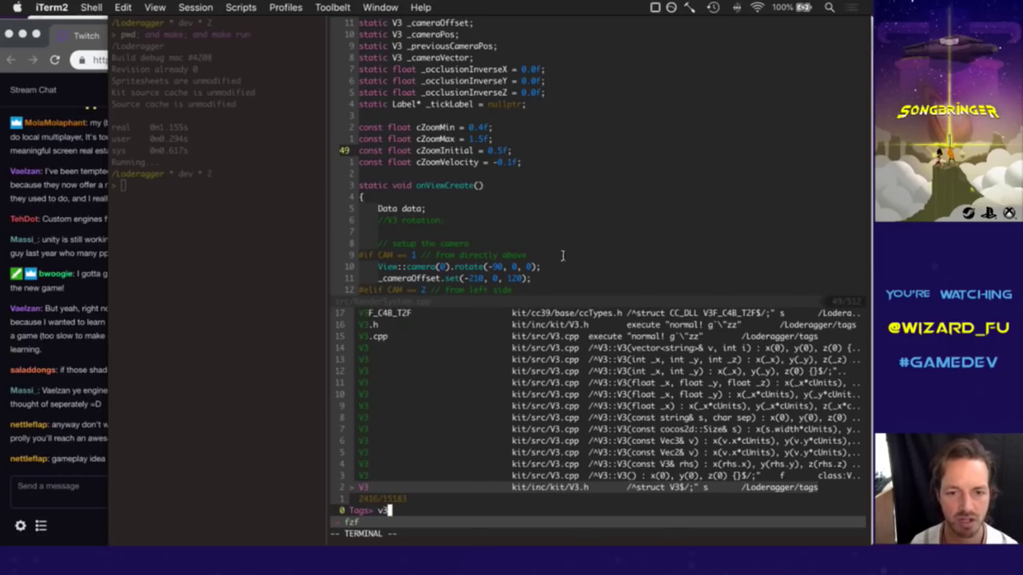
pyautogui.press('Return')
pyautogui.press('j')
pyautogui.press('j')
pyautogui.press('j')
pyautogui.press('j')
pyautogui.hotkey('ctrl', 'u')
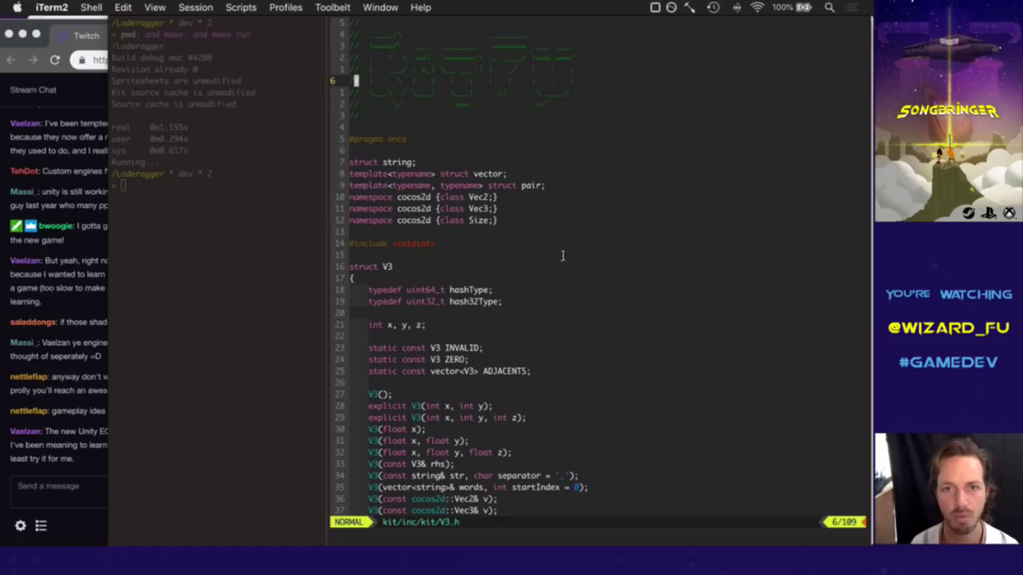
# Yank the header comment block and highlight the forward declarations down to struct V3.
pyautogui.press('y')
pyautogui.press('a')
pyautogui.press('p')
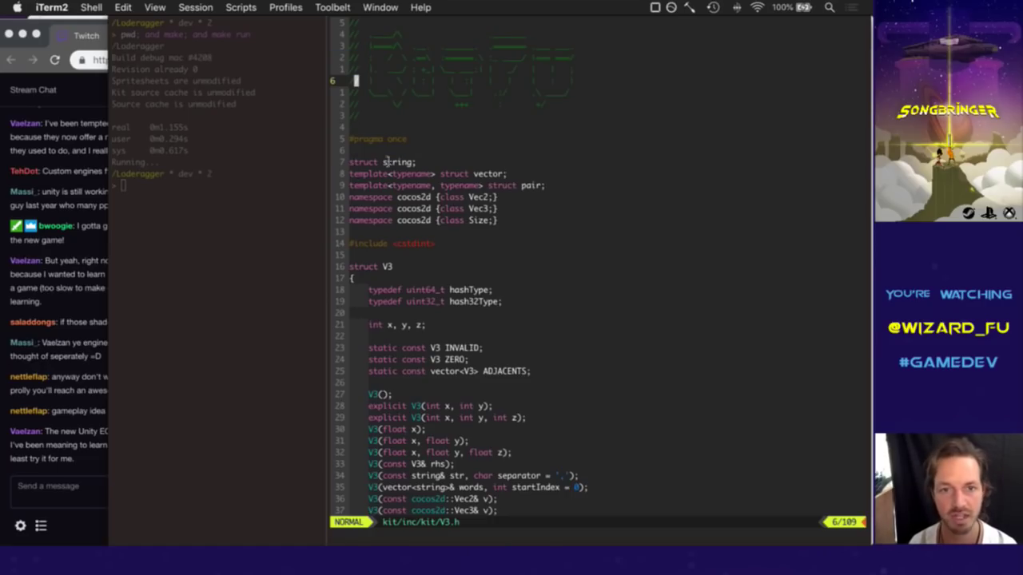
pyautogui.moveTo(349, 162); pyautogui.dragTo(539, 274)
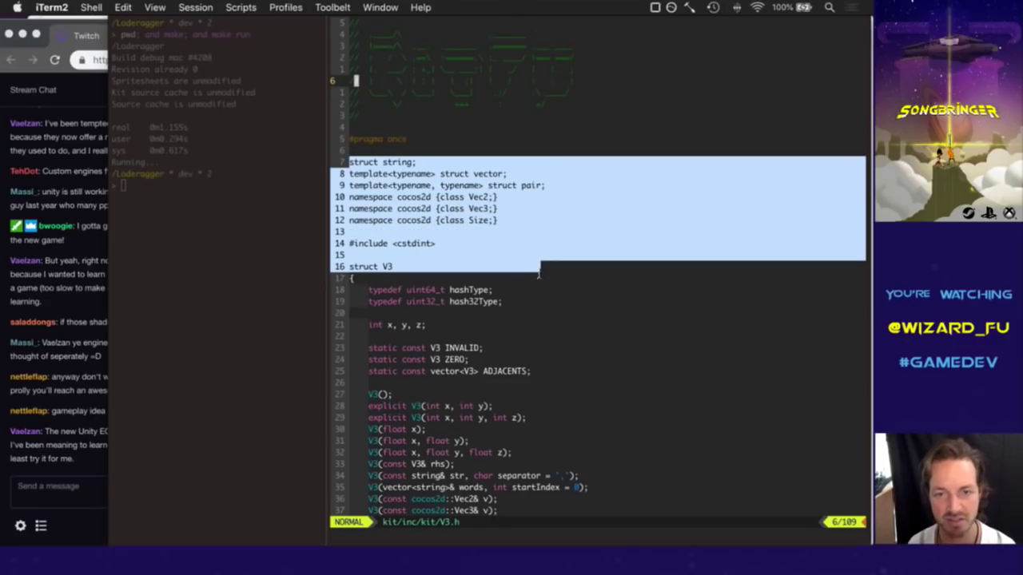
pyautogui.click(502, 129)
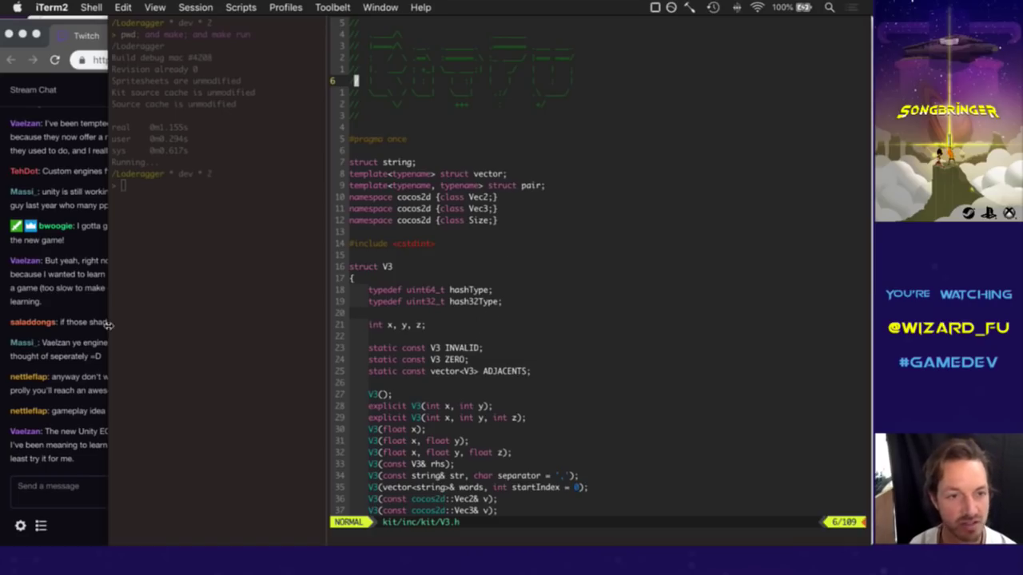
# Highlight the string, vector and pair declarations, clear search highlighting, then return to chat.
pyautogui.click(77, 300)
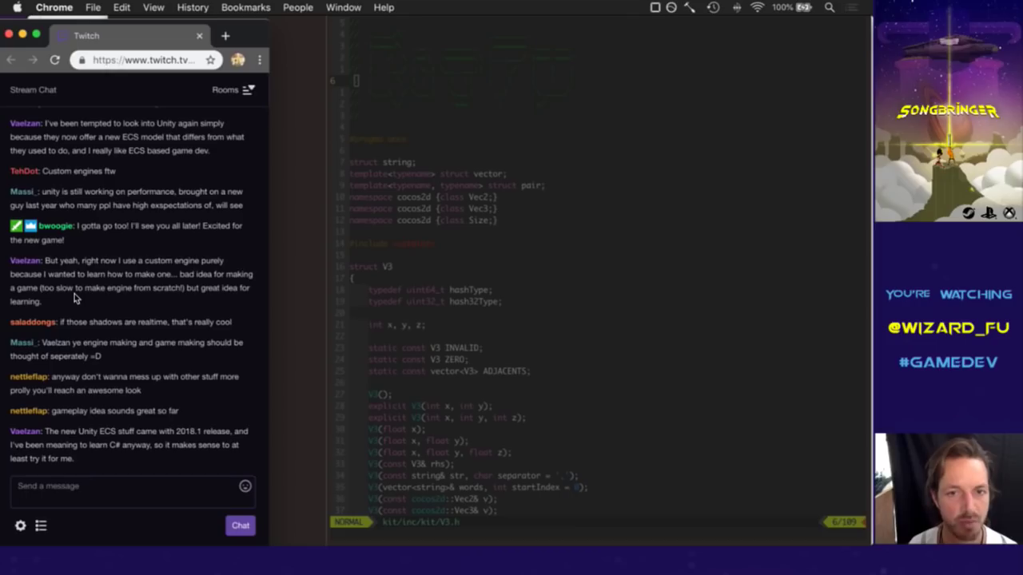
pyautogui.click(423, 244)
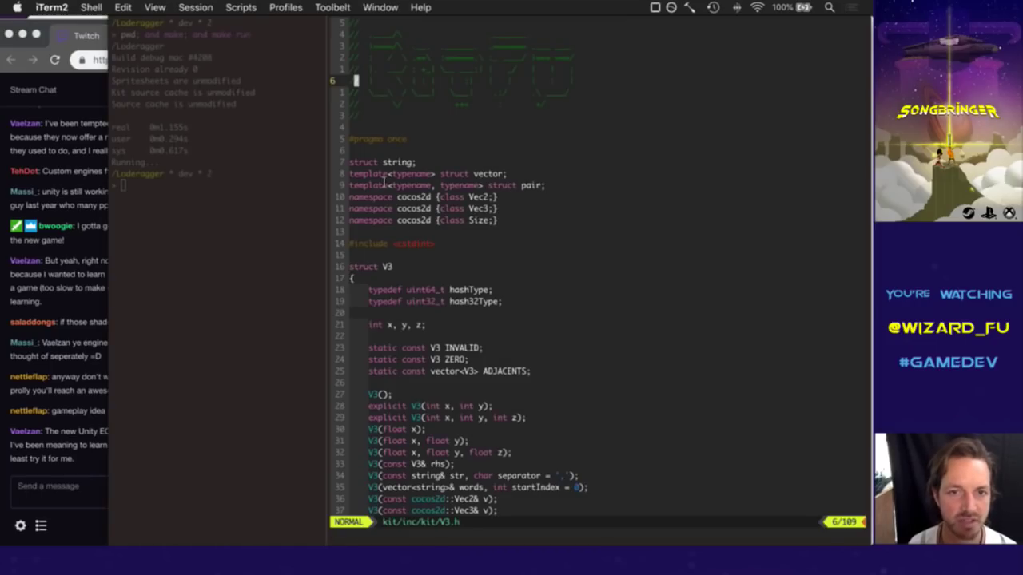
pyautogui.moveTo(350, 164); pyautogui.dragTo(496, 229)
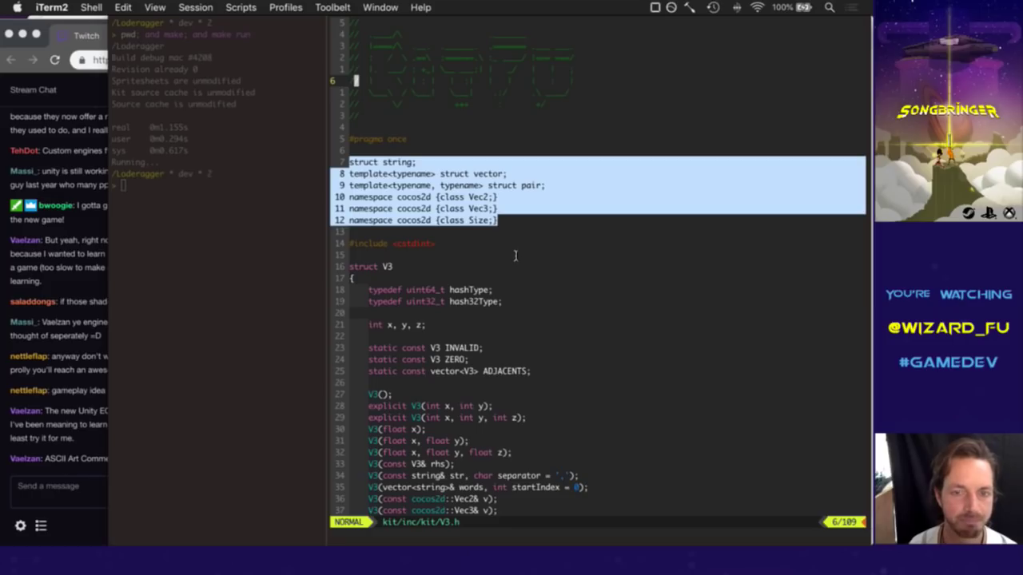
pyautogui.press('Escape')
pyautogui.press('j')
pyautogui.press('j')
pyautogui.press('j')
pyautogui.press('j')
pyautogui.press('j')
pyautogui.press('j')
pyautogui.press('j')
pyautogui.press('j')
pyautogui.press('j')
pyautogui.press('j')
pyautogui.press('j')
pyautogui.press('j')
pyautogui.press('j')
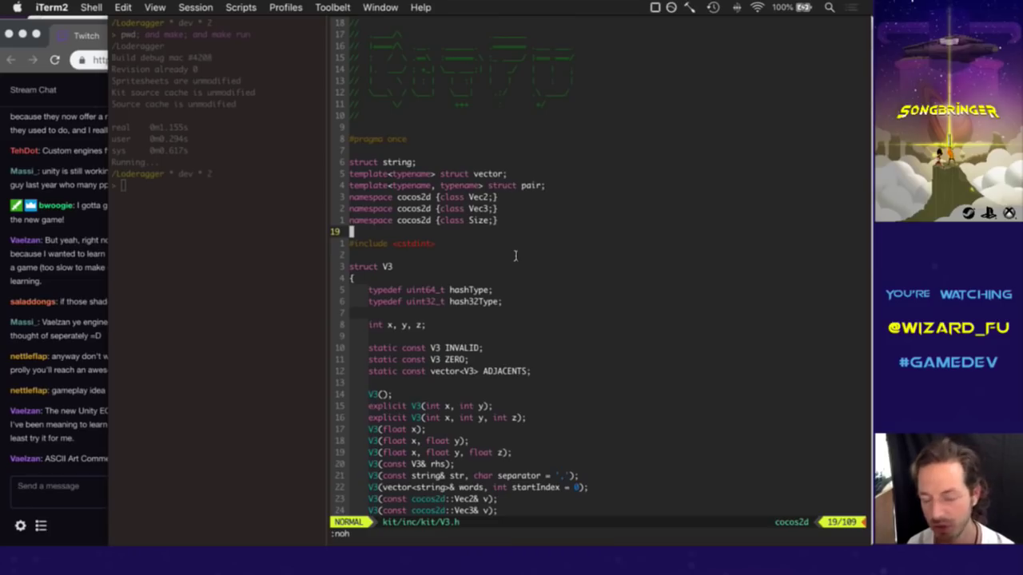
pyautogui.click(44, 289)
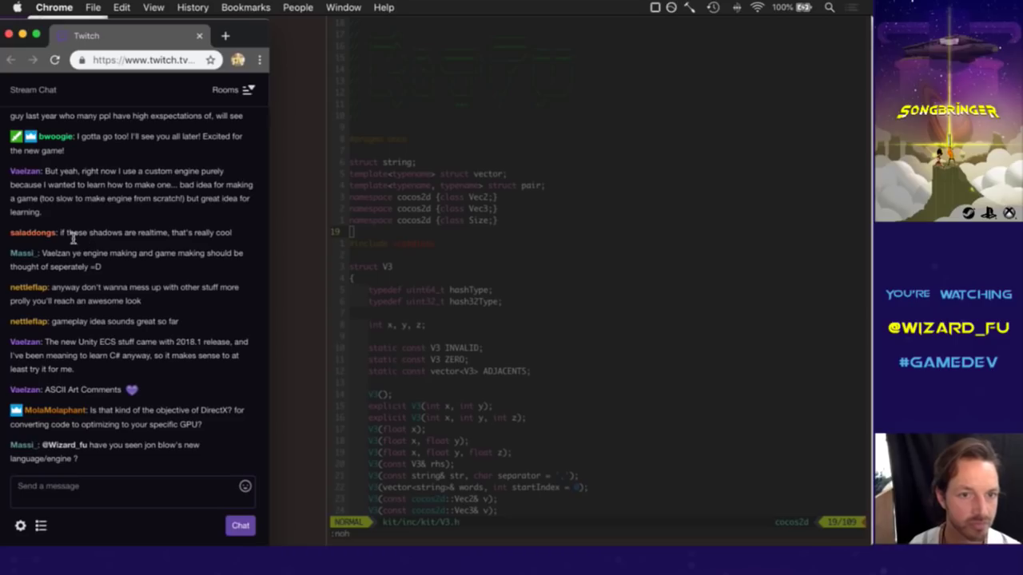
pyautogui.moveTo(73, 238); pyautogui.dragTo(144, 239)
pyautogui.click(128, 265)
pyautogui.moveTo(66, 232); pyautogui.dragTo(128, 237)
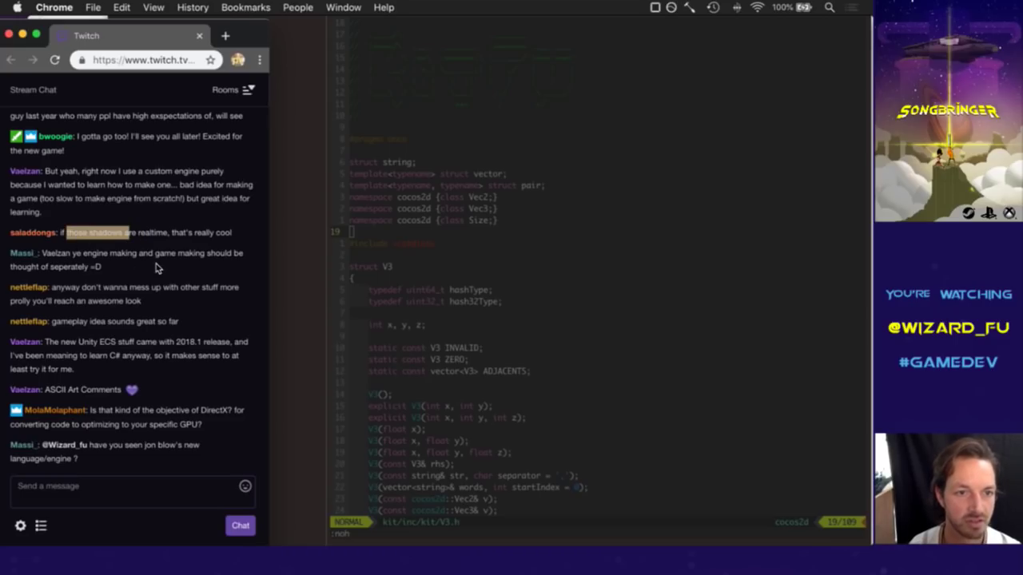
pyautogui.moveTo(44, 254); pyautogui.dragTo(76, 272)
pyautogui.click(86, 280)
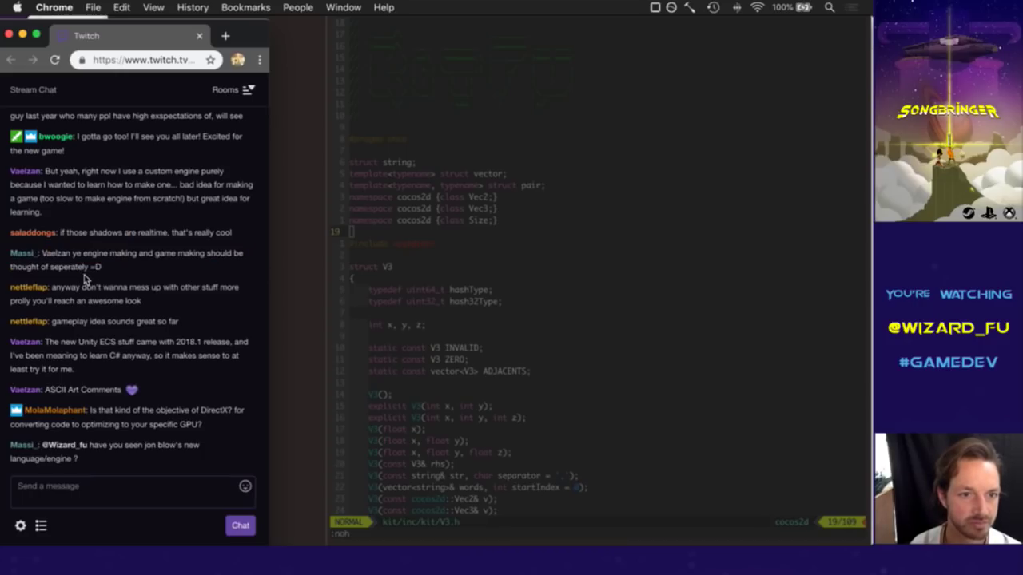
pyautogui.moveTo(46, 256); pyautogui.dragTo(84, 269)
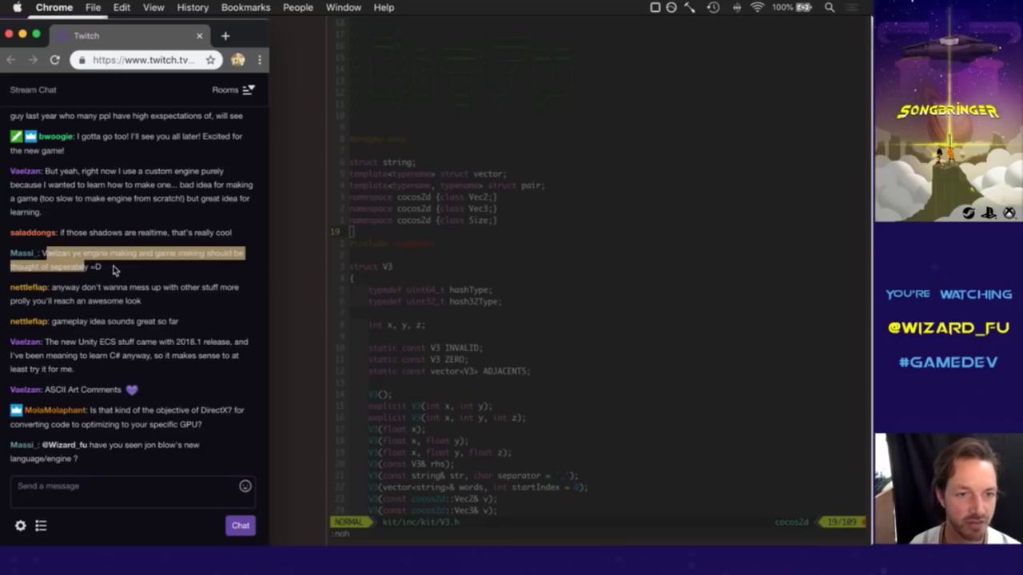
pyautogui.click(112, 270)
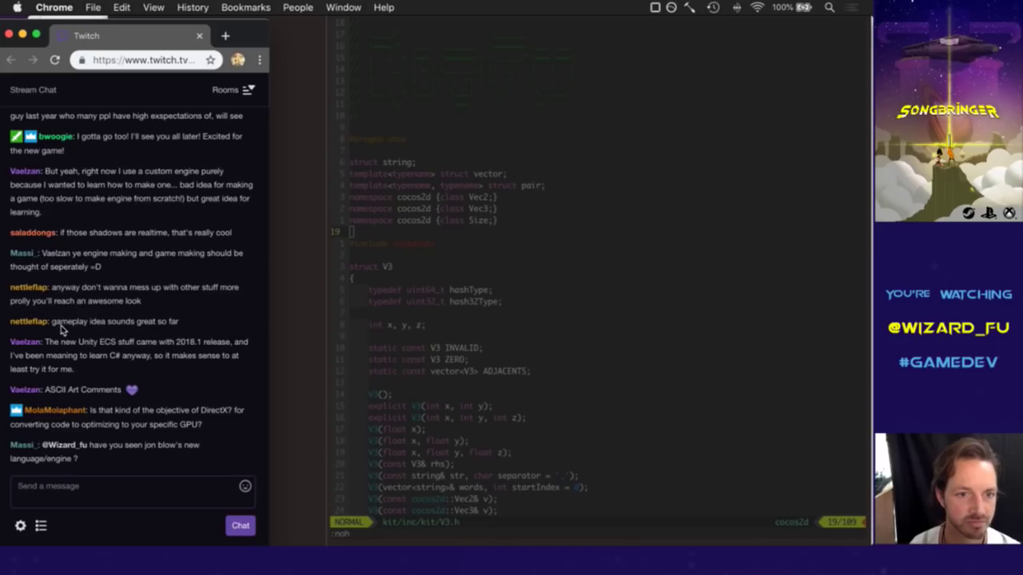
pyautogui.moveTo(61, 328); pyautogui.dragTo(117, 327)
pyautogui.click(192, 390)
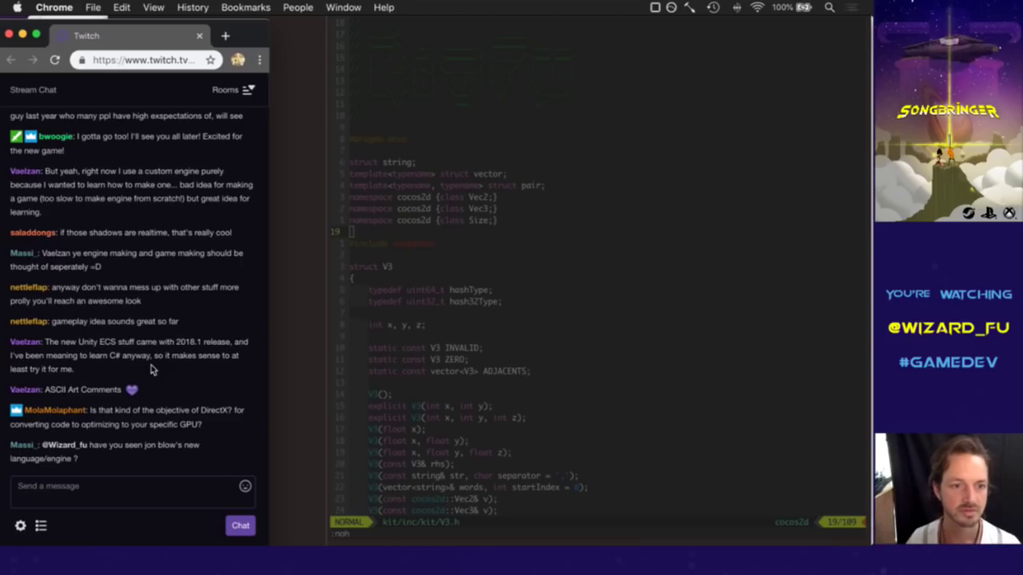
pyautogui.moveTo(59, 358); pyautogui.dragTo(46, 357)
pyautogui.click(91, 364)
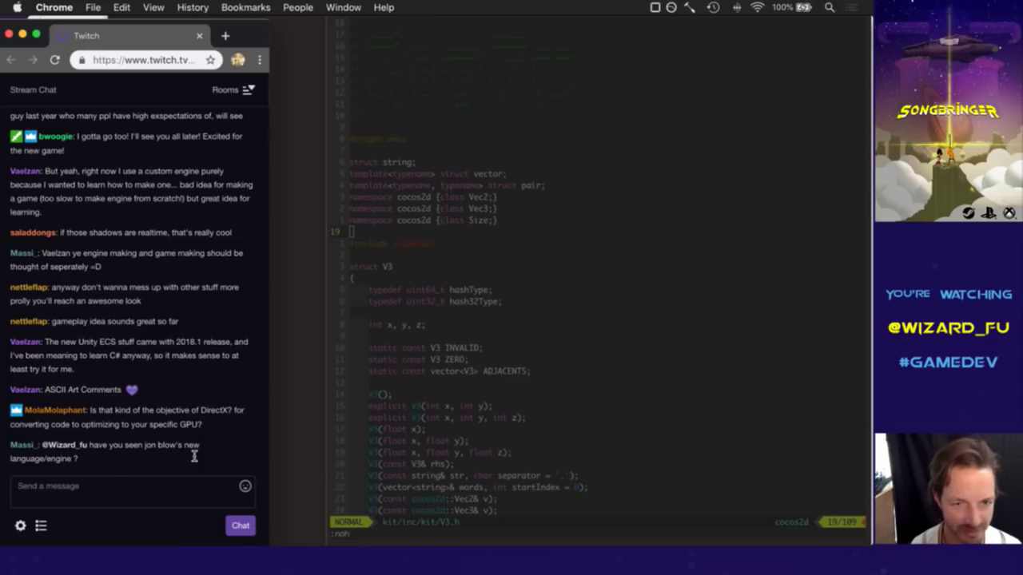
pyautogui.click(511, 235)
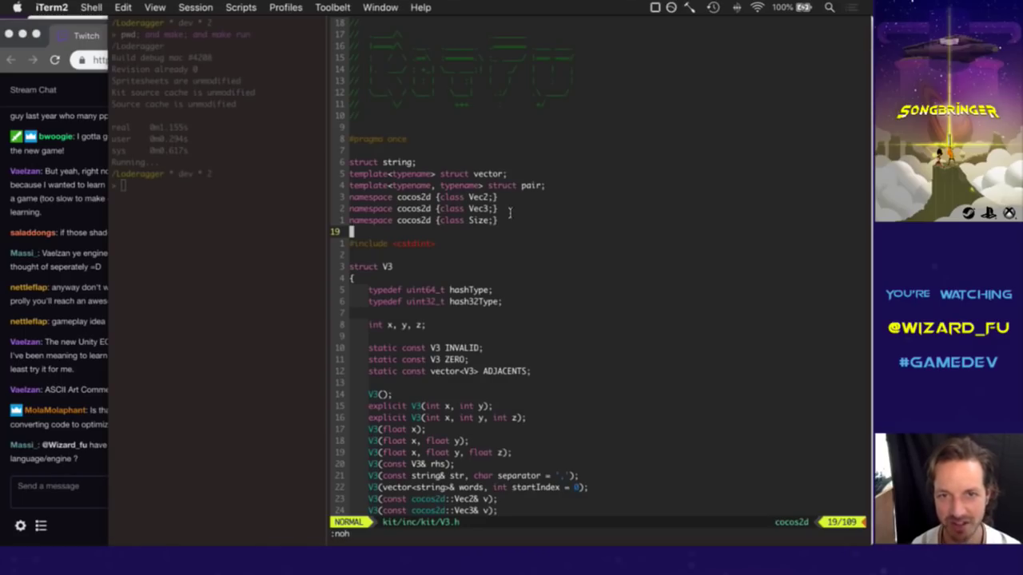
pyautogui.click(69, 382)
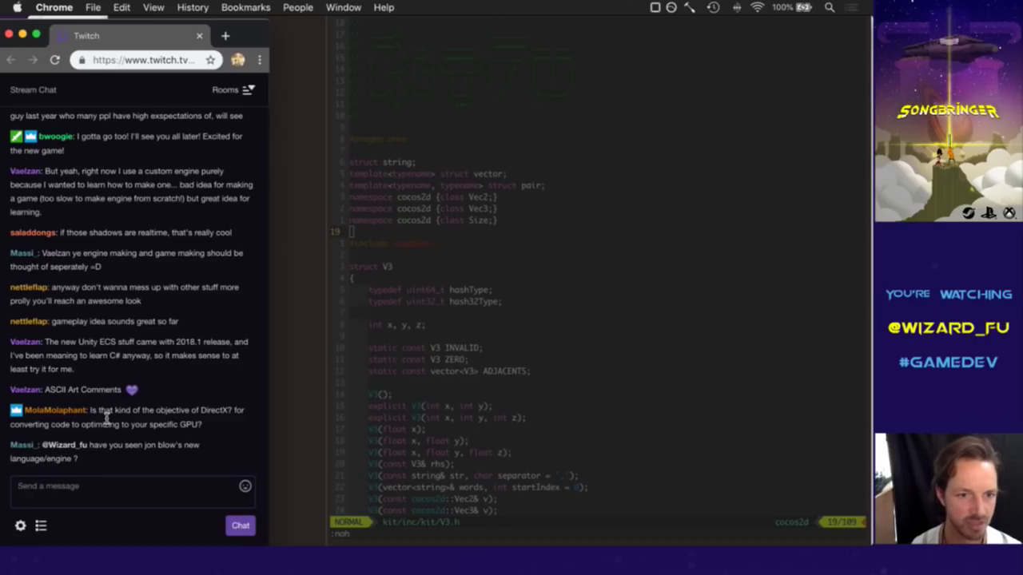
pyautogui.moveTo(106, 419); pyautogui.dragTo(205, 417)
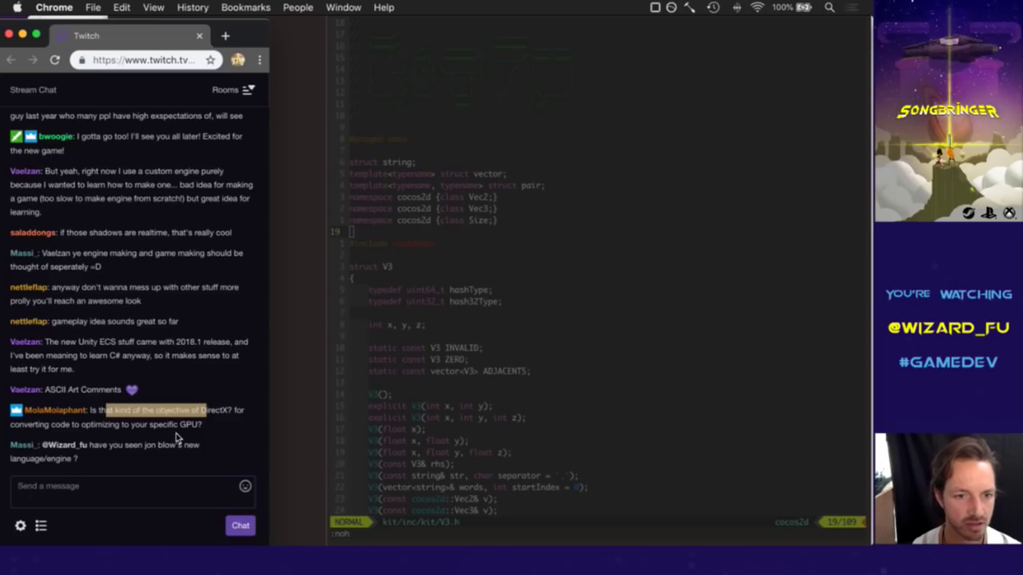
pyautogui.click(84, 433)
pyautogui.moveTo(110, 412); pyautogui.dragTo(130, 425)
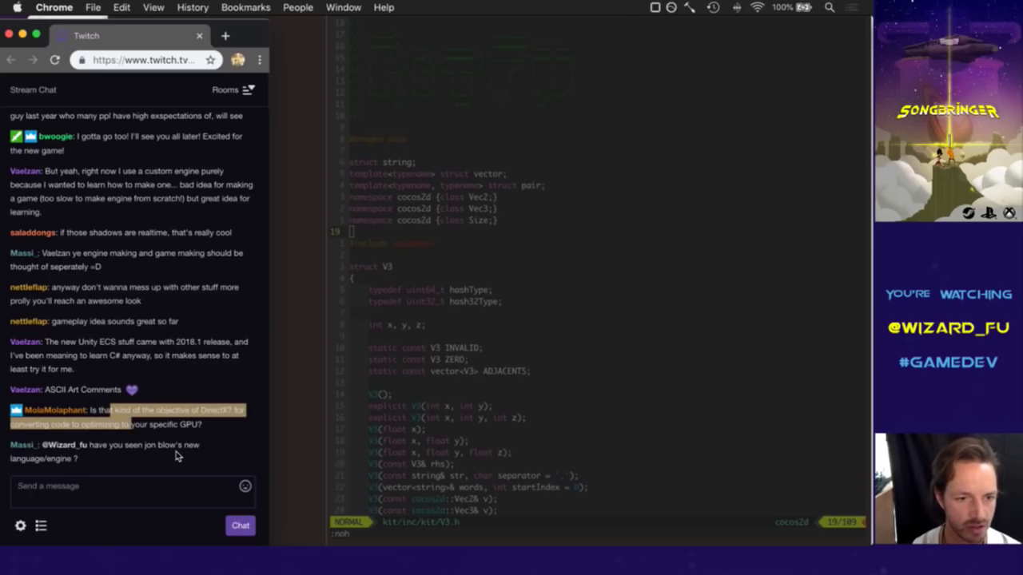
pyautogui.click(215, 425)
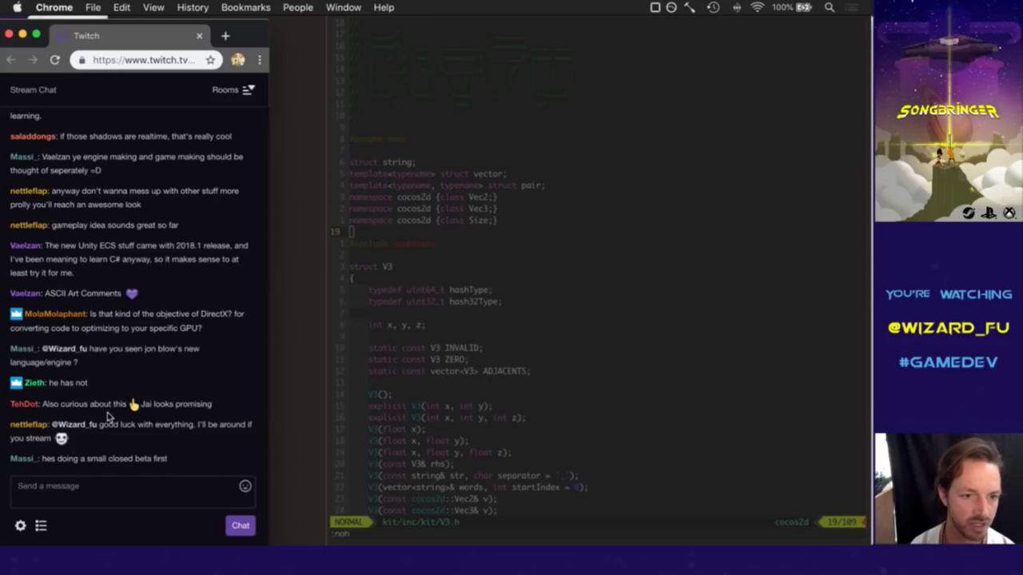
pyautogui.moveTo(98, 429); pyautogui.dragTo(172, 448)
pyautogui.click(173, 445)
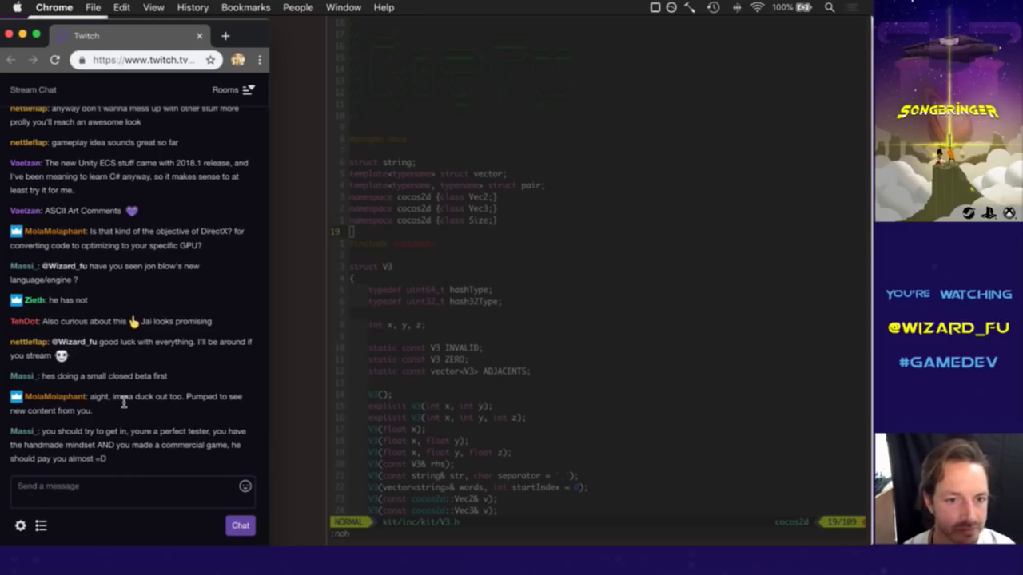
pyautogui.moveTo(100, 403); pyautogui.dragTo(142, 407)
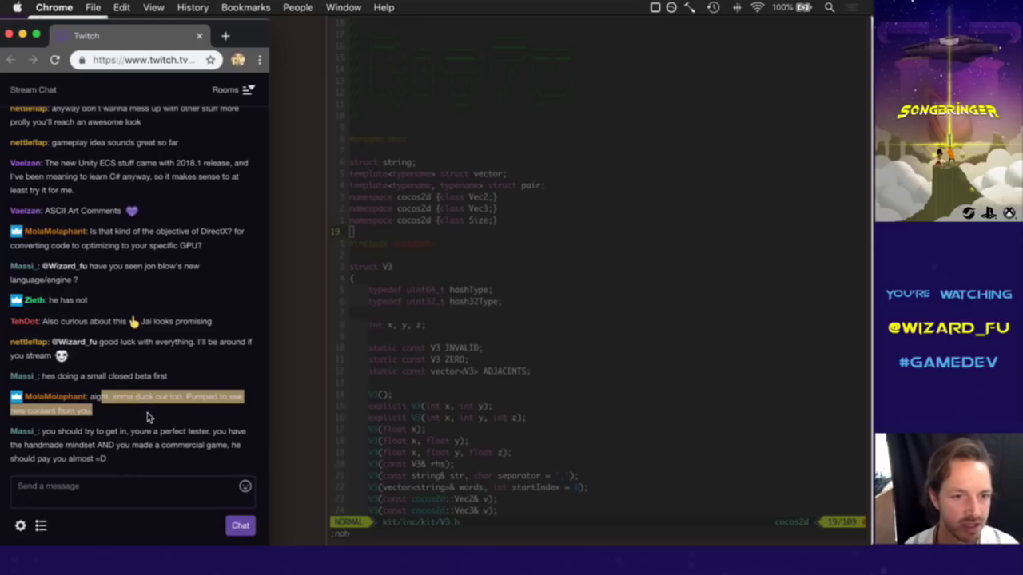
pyautogui.click(124, 412)
pyautogui.moveTo(112, 397); pyautogui.dragTo(122, 410)
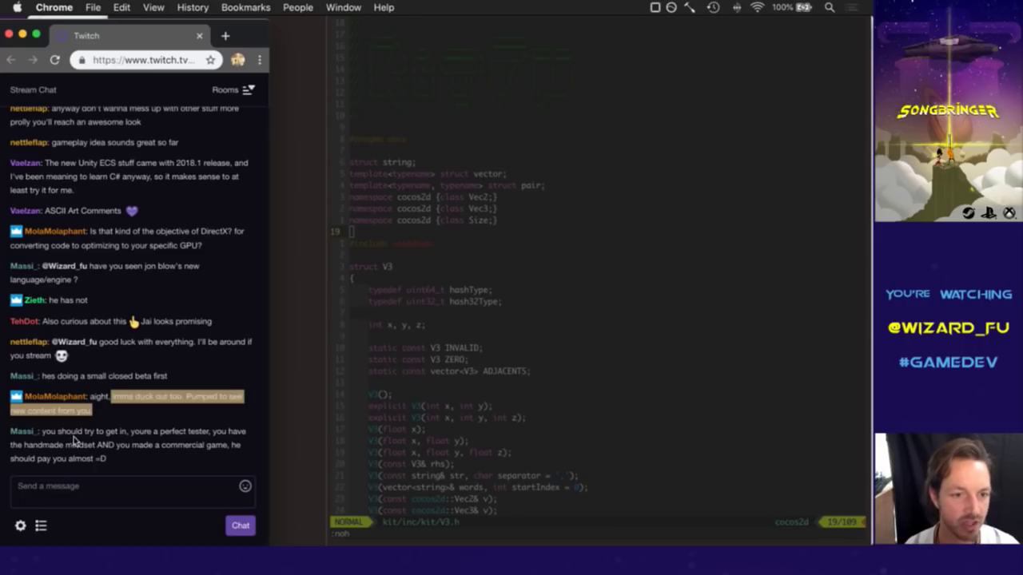
pyautogui.moveTo(55, 435); pyautogui.dragTo(123, 433)
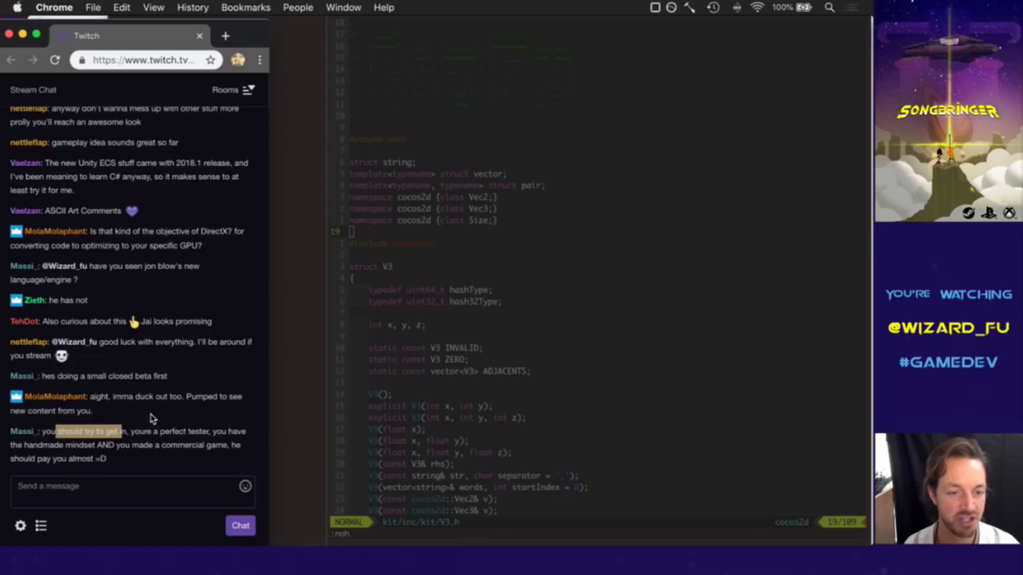
pyautogui.click(151, 418)
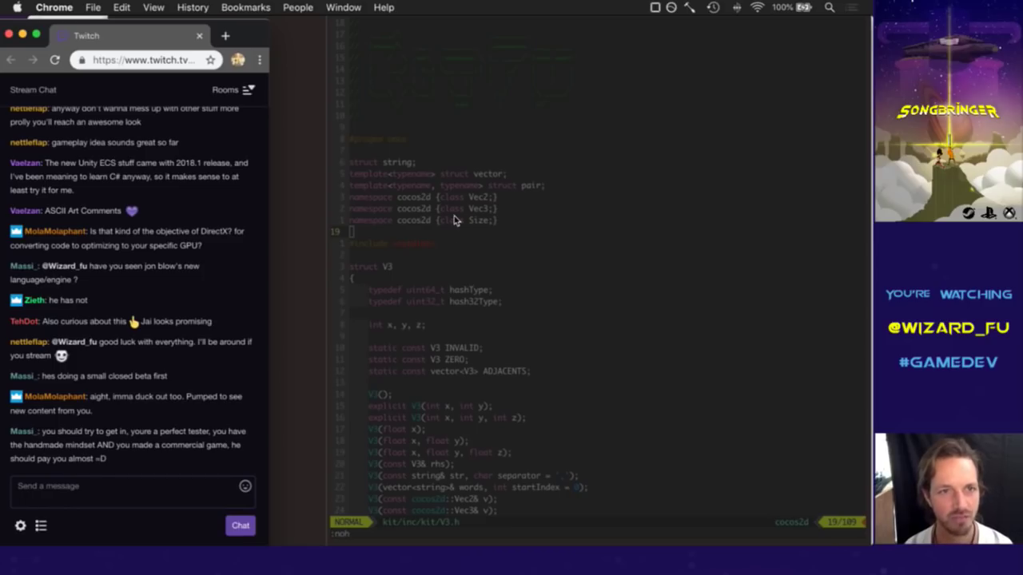
pyautogui.moveTo(262, 38); pyautogui.dragTo(265, 35)
# Switch from the iTerm2 code window to MagicaVoxel showing the MaleRunA3 swordsman.
pyautogui.click(592, 184)
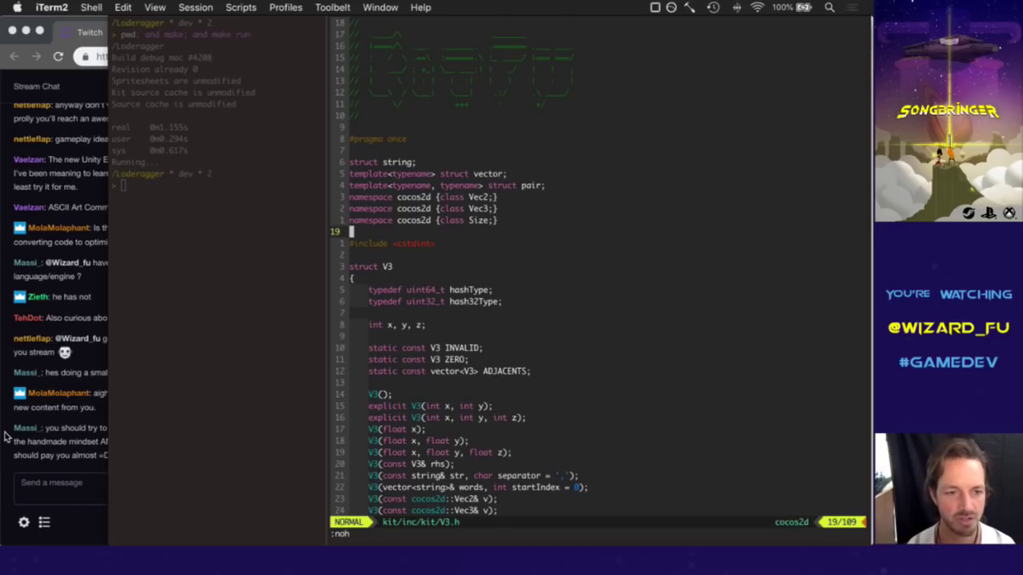
pyautogui.press('super+Tab')
pyautogui.press('Tab')
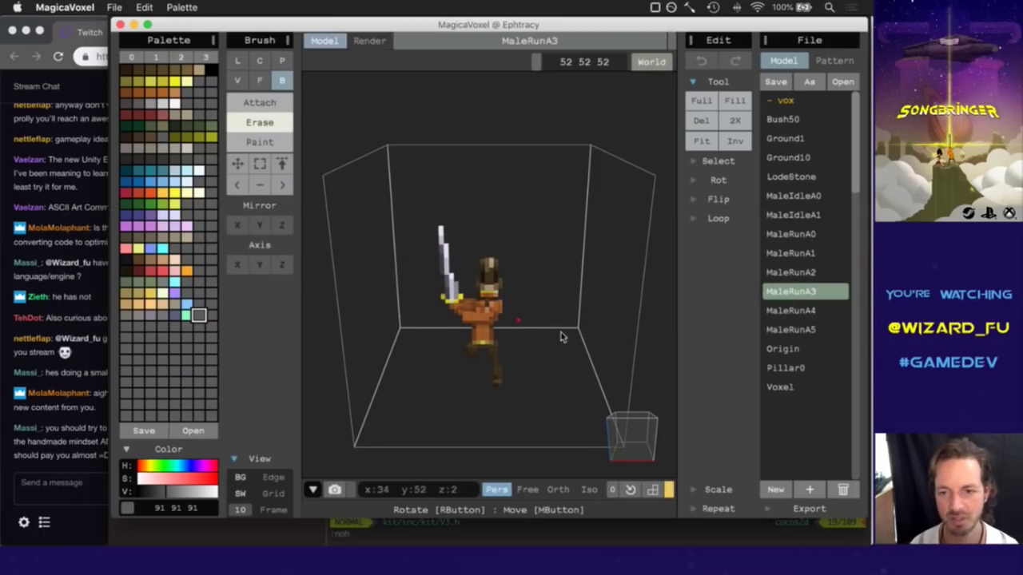
# Orbit the MaleRunA3 swordsman model slightly, then bring up the app switcher.
pyautogui.moveTo(643, 439); pyautogui.dragTo(623, 431, button='right')
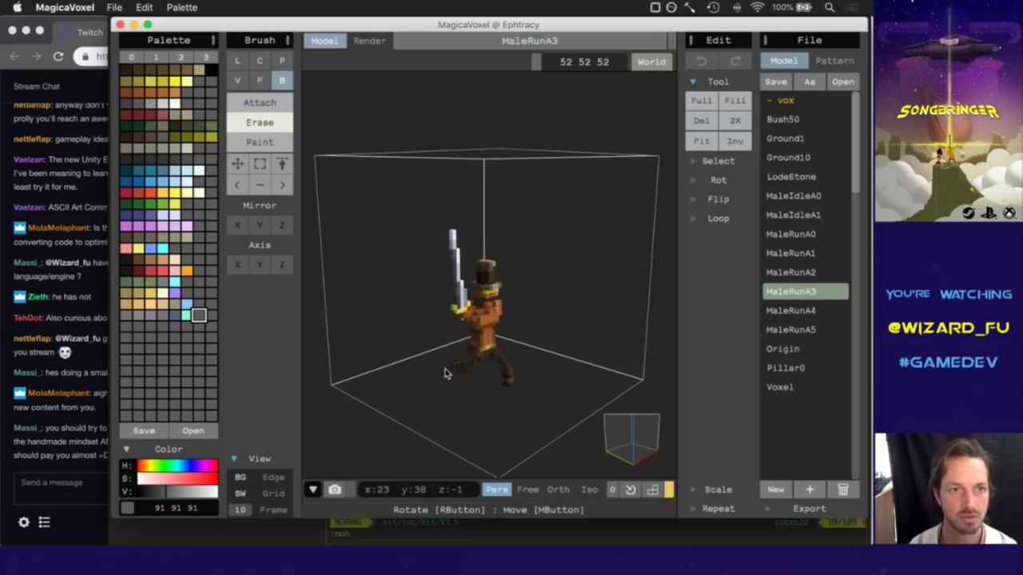
pyautogui.press('super+Tab')
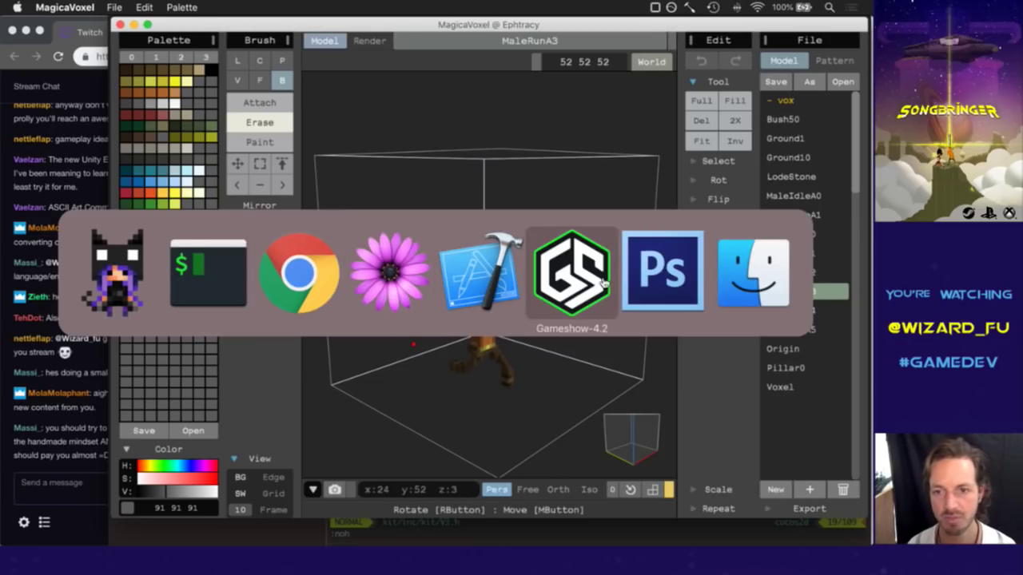
# Open a new Finder window and go into Songbringer's raw folder.
pyautogui.click(755, 290)
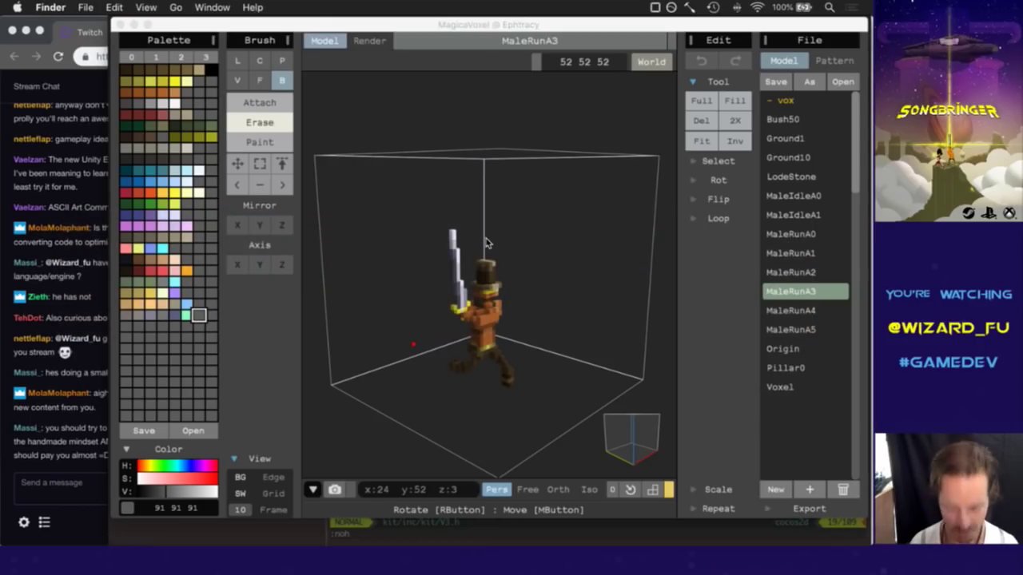
pyautogui.press('super+n')
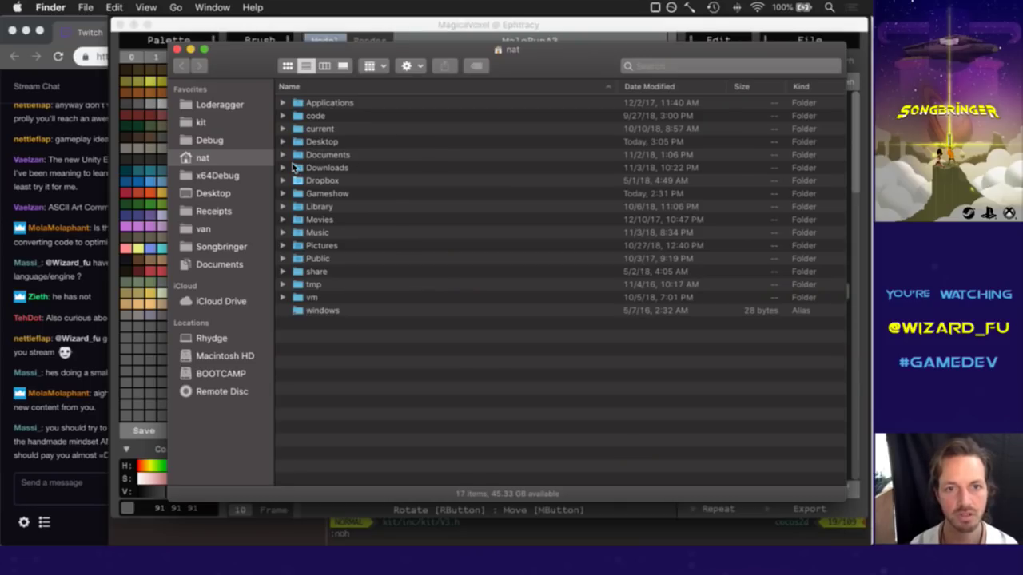
pyautogui.moveTo(238, 64); pyautogui.dragTo(262, 79)
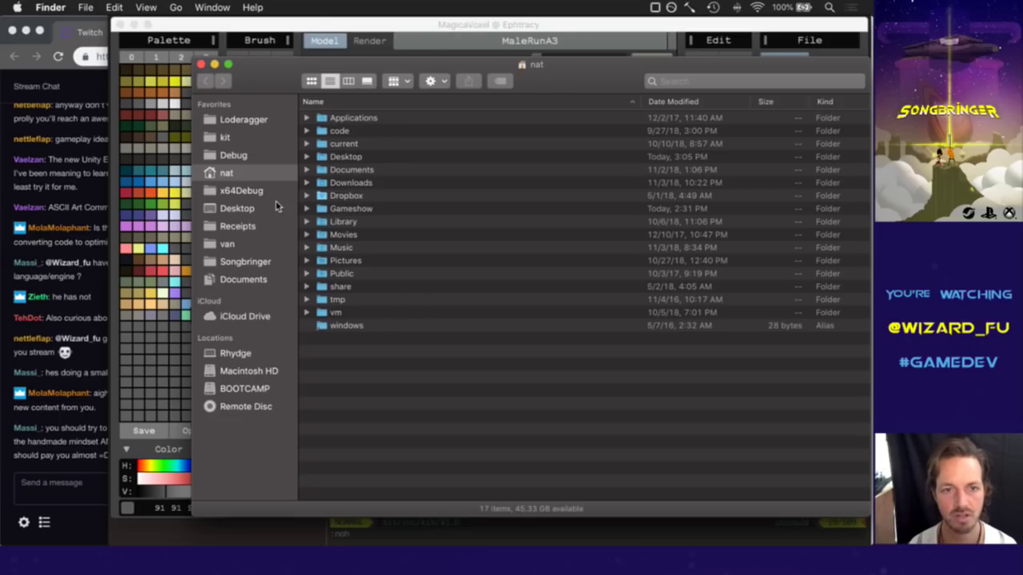
pyautogui.click(249, 263)
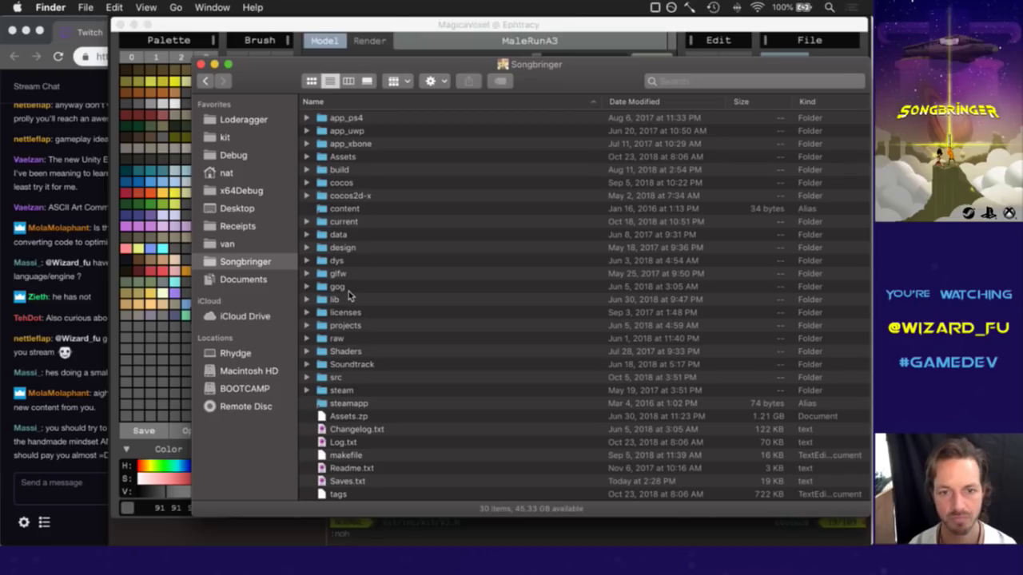
pyautogui.click(340, 336)
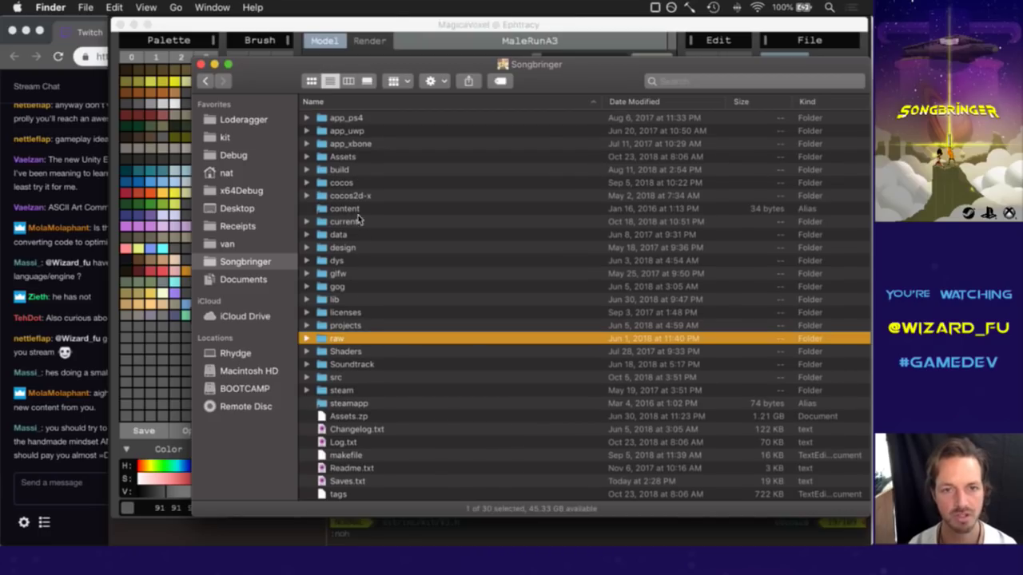
pyautogui.press('super+Down')
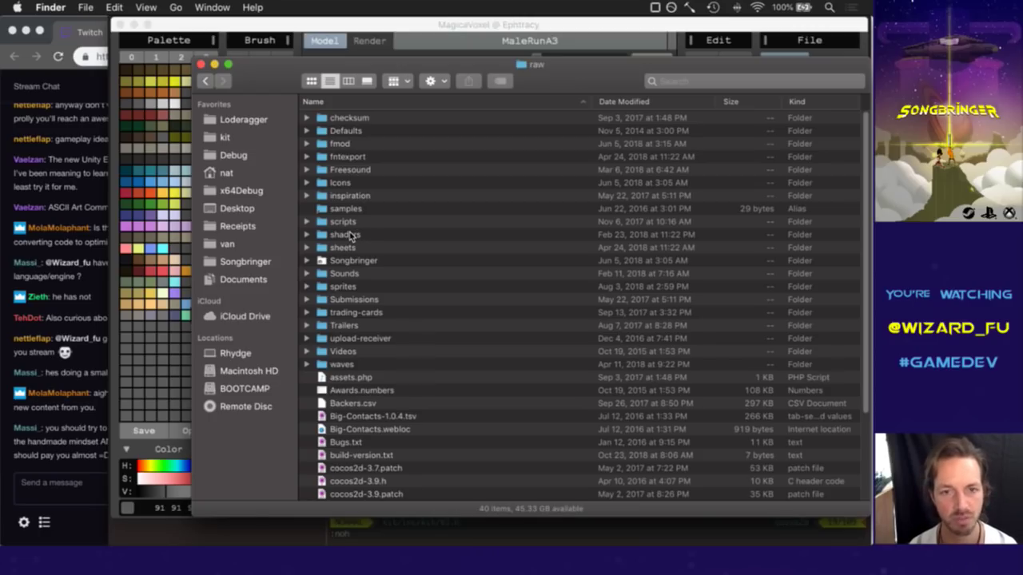
# Open the sheets folder and then its Shadow folder of 4,737 PNG frames.
pyautogui.scroll(-2, 356, 172)
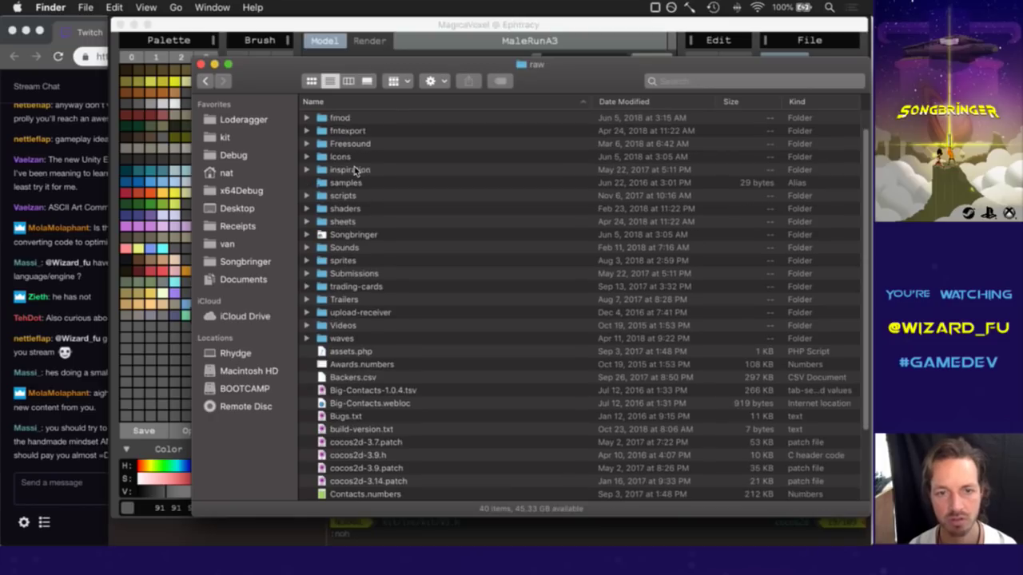
pyautogui.scroll(1, 353, 236)
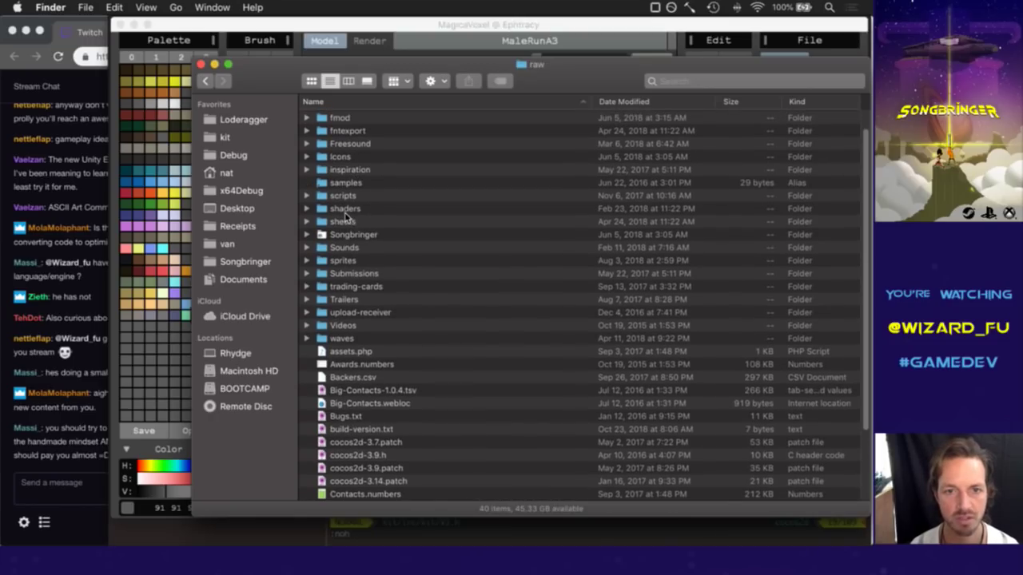
pyautogui.click(345, 222)
pyautogui.press('super+Down')
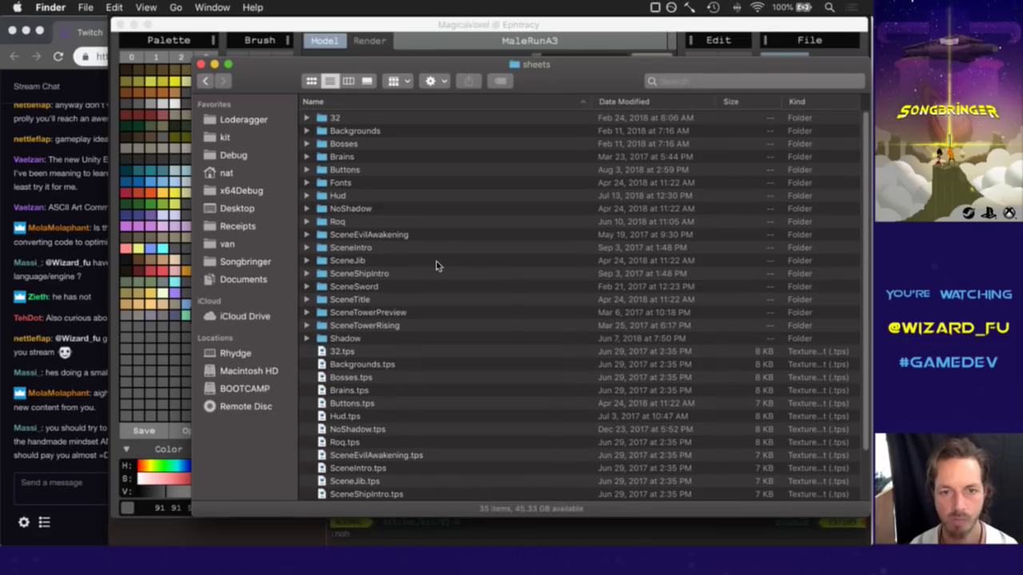
pyautogui.click(351, 339)
pyautogui.press('super+Down')
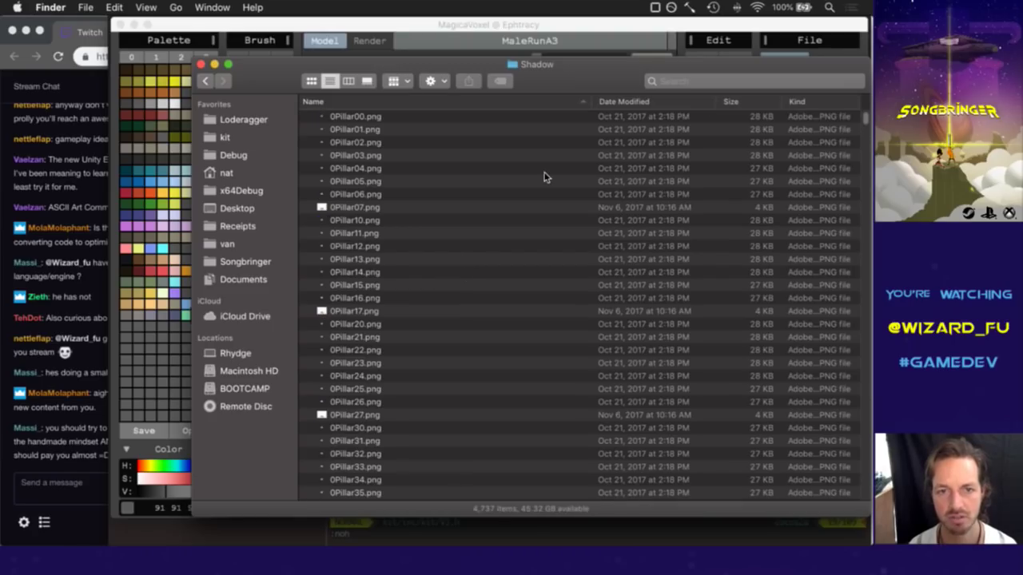
# Browse the Pillar sprite files such as 0Pillar04.png and 5Pillar01.png.
pyautogui.click(544, 169)
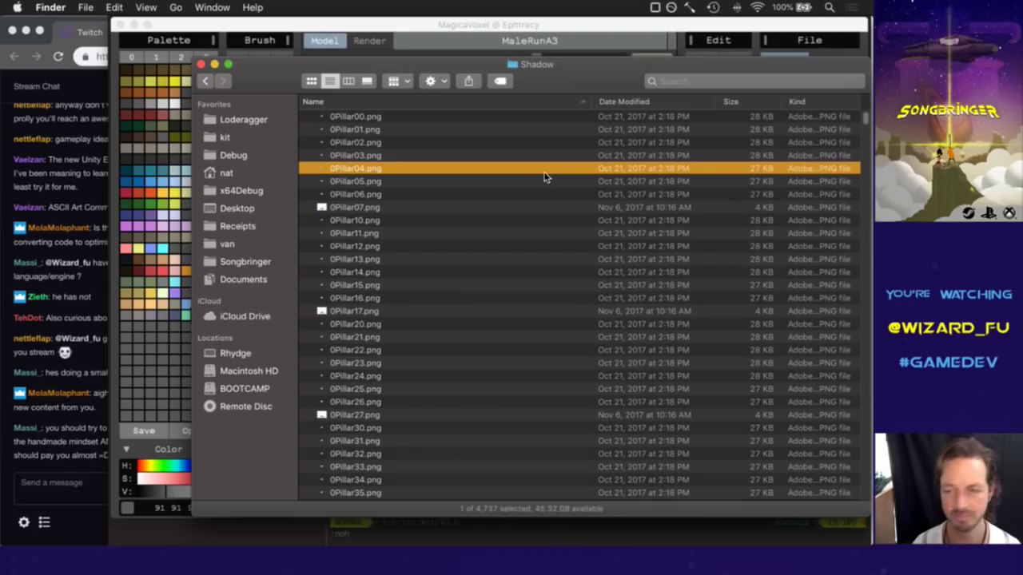
pyautogui.scroll(5, 546, 219)
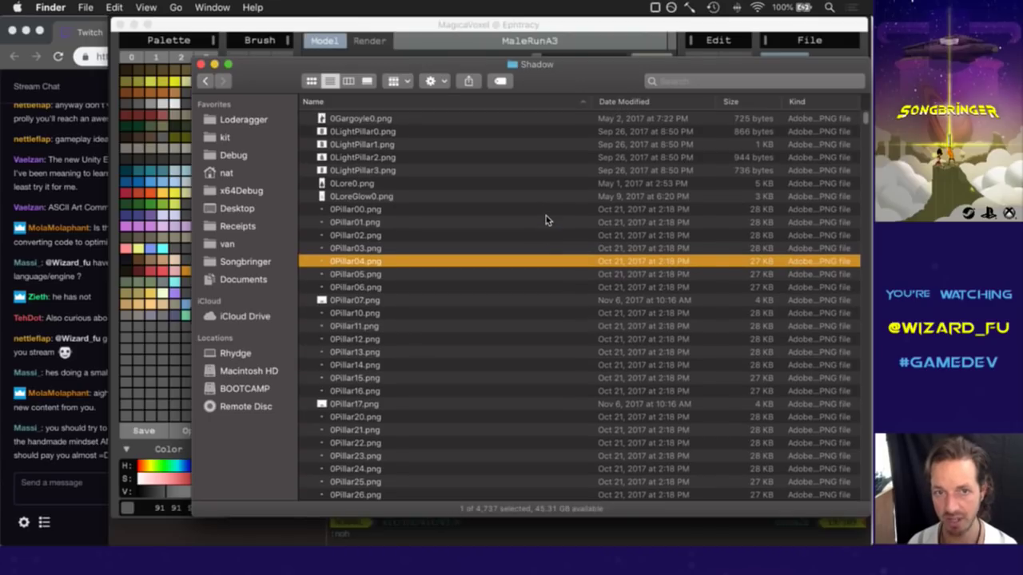
pyautogui.scroll(-2, 545, 219)
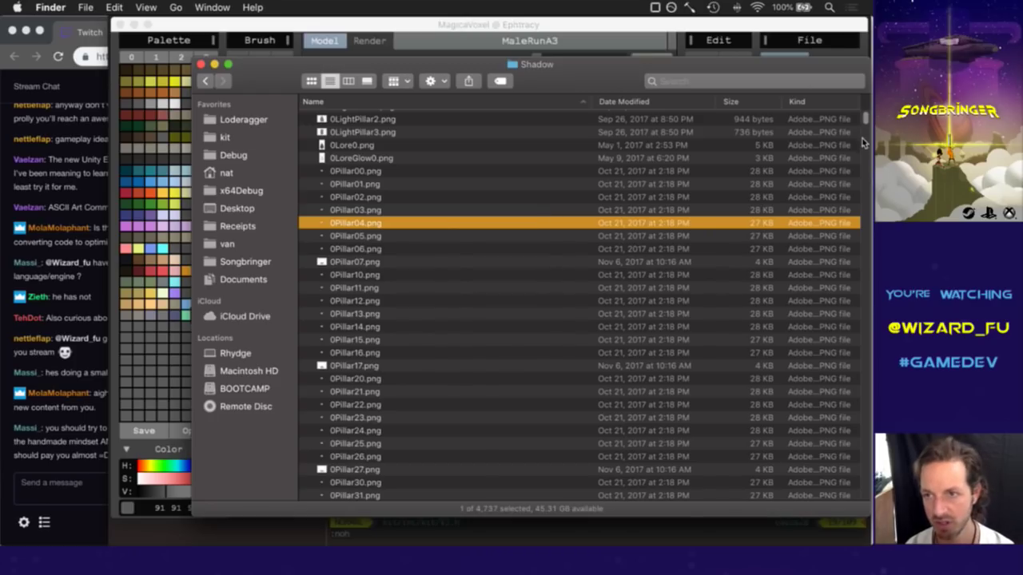
pyautogui.scroll(2, 867, 120)
pyautogui.moveTo(867, 118); pyautogui.dragTo(867, 132)
pyautogui.click(574, 260)
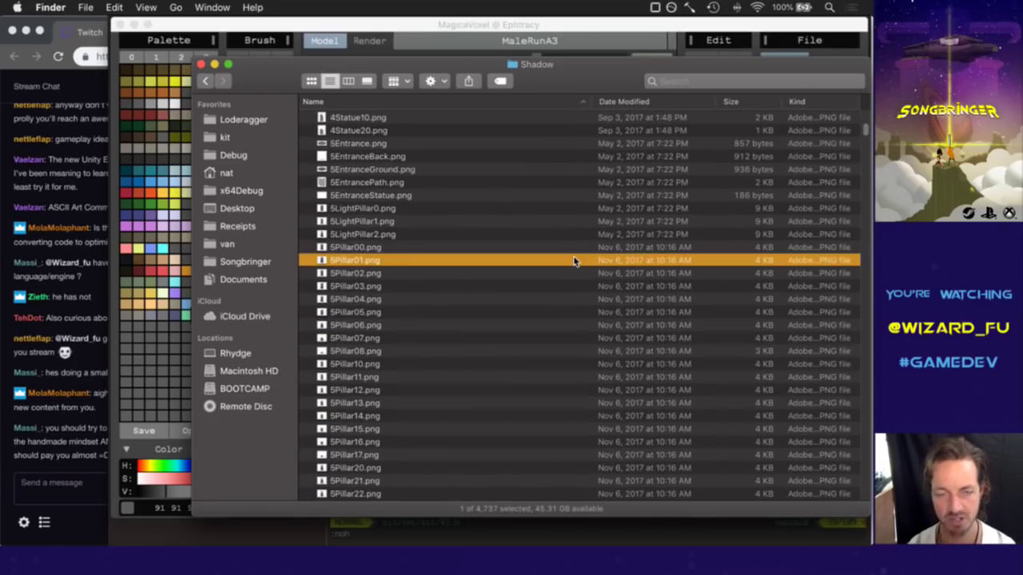
# Jump to the Tree files and Quick Look through Tree00 to TreeBare2.png.
pyautogui.write('tr')
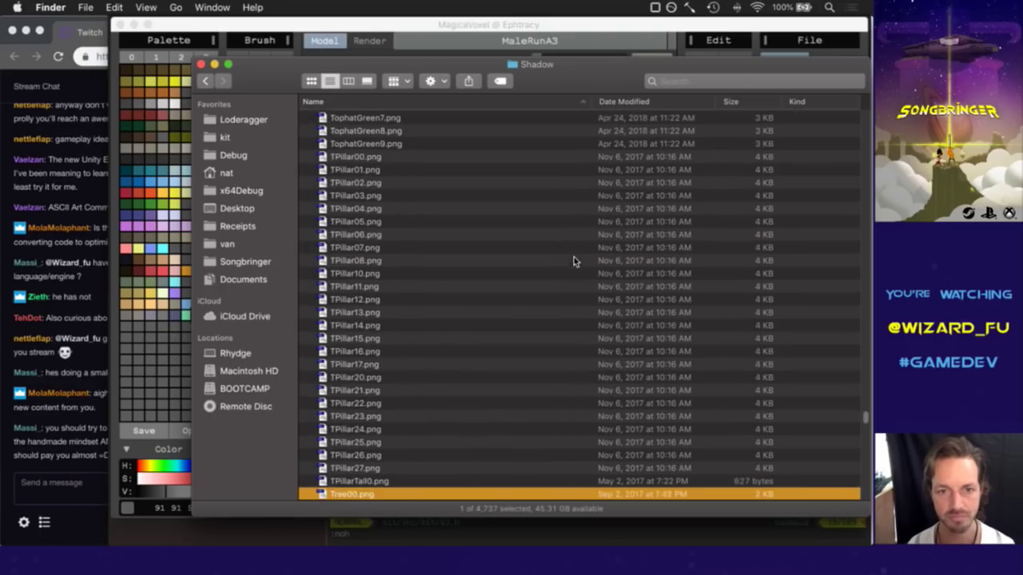
pyautogui.press('space')
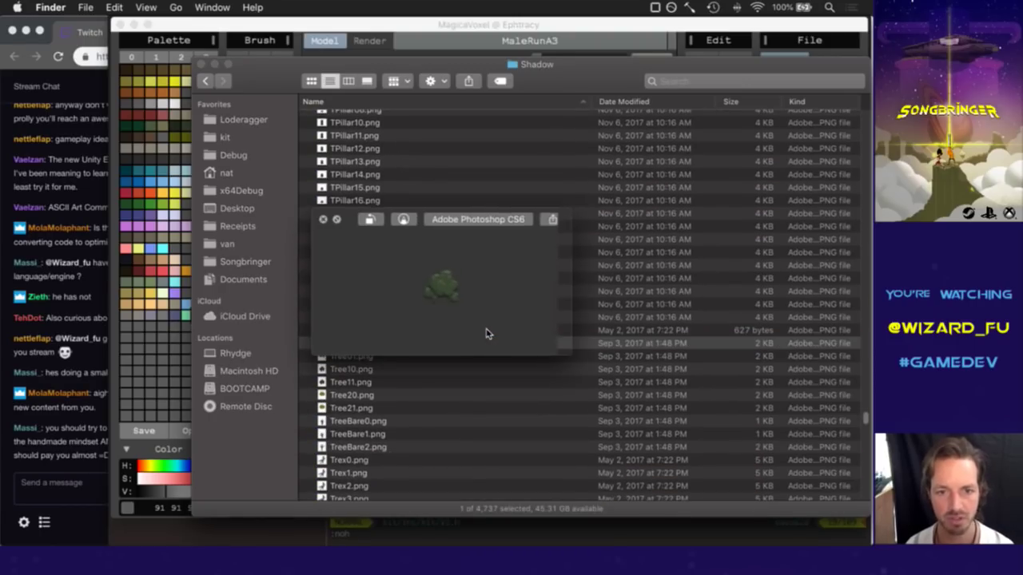
pyautogui.press('space')
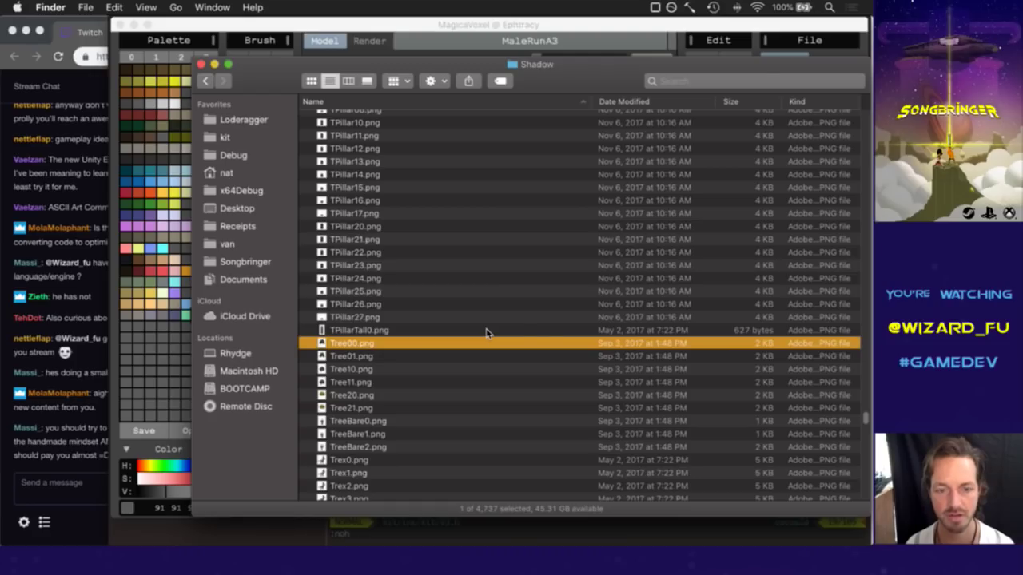
pyautogui.press('space')
pyautogui.press('Down')
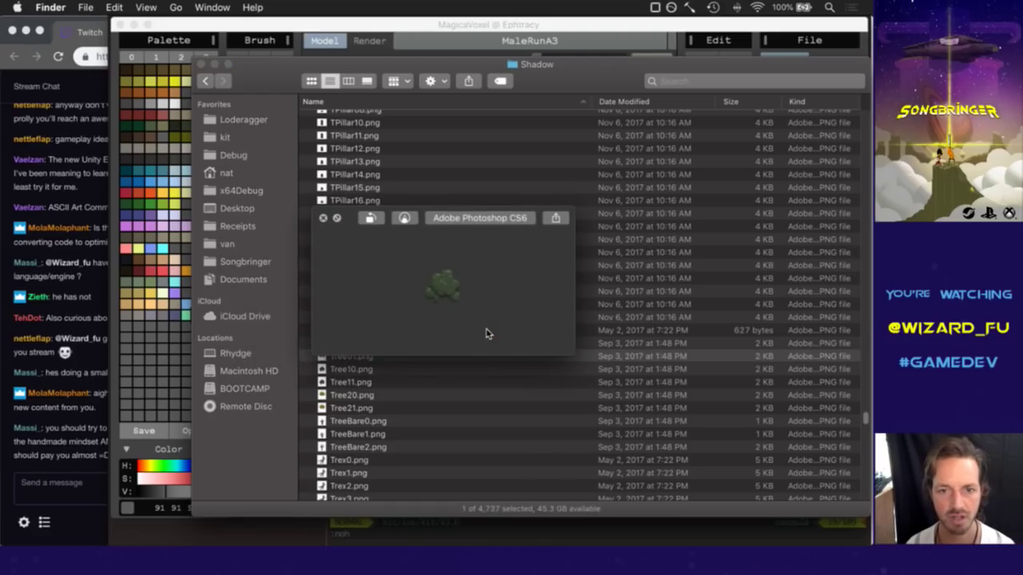
pyautogui.press('Down')
pyautogui.press('Down')
pyautogui.press('Down')
pyautogui.press('Down')
pyautogui.press('Down')
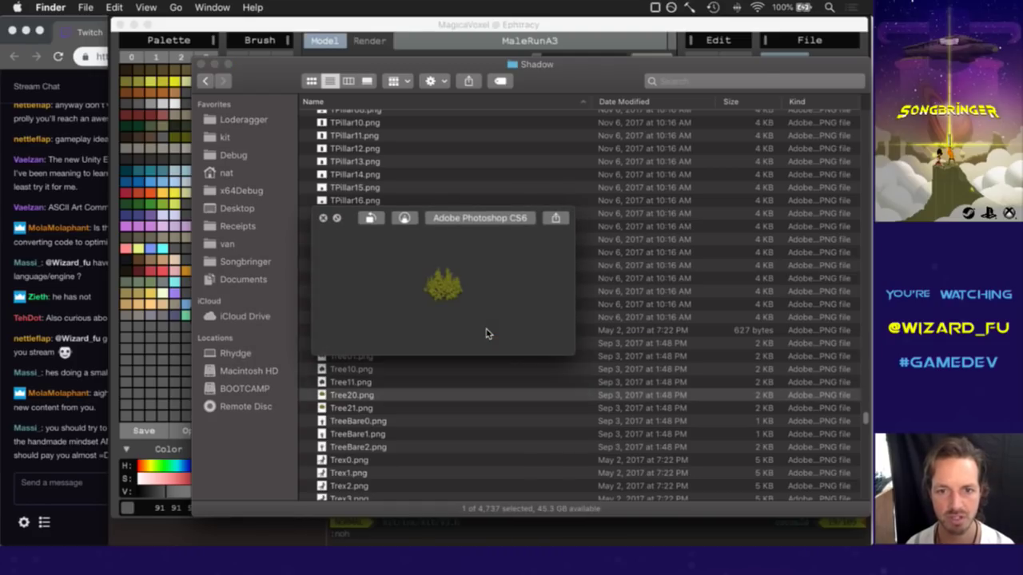
pyautogui.press('Down')
pyautogui.press('Down')
pyautogui.press('Down')
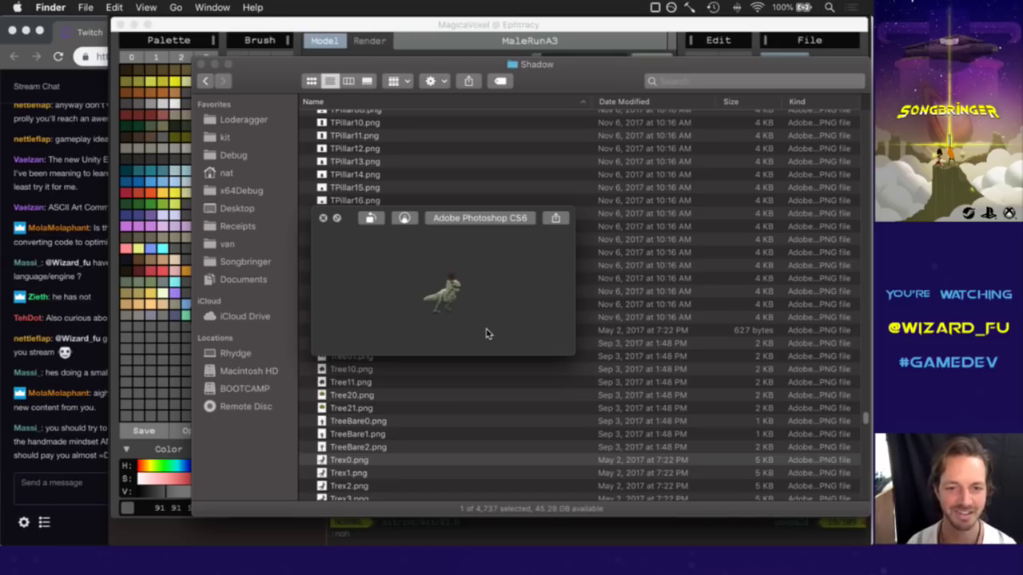
pyautogui.press('Up')
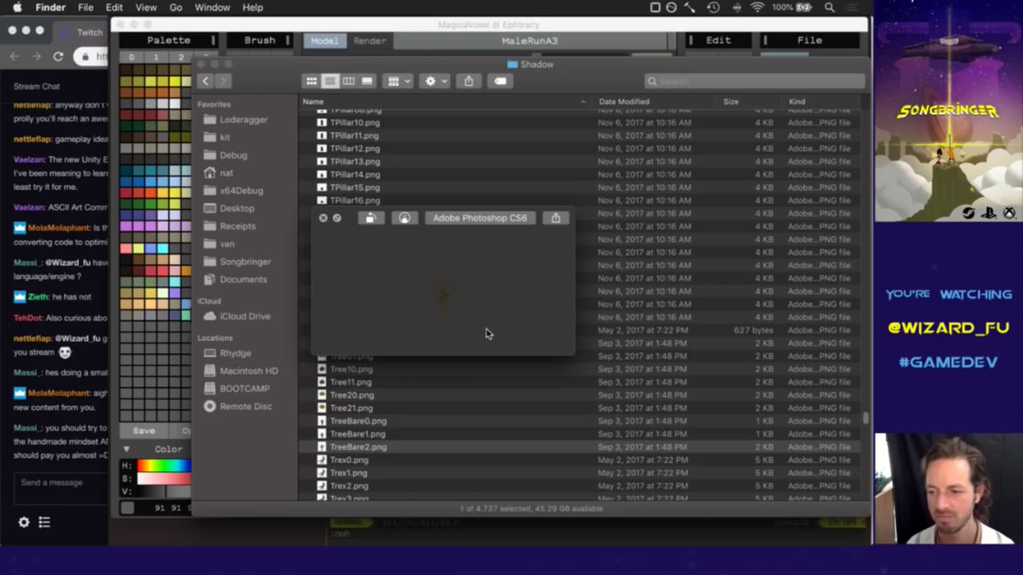
pyautogui.press('space')
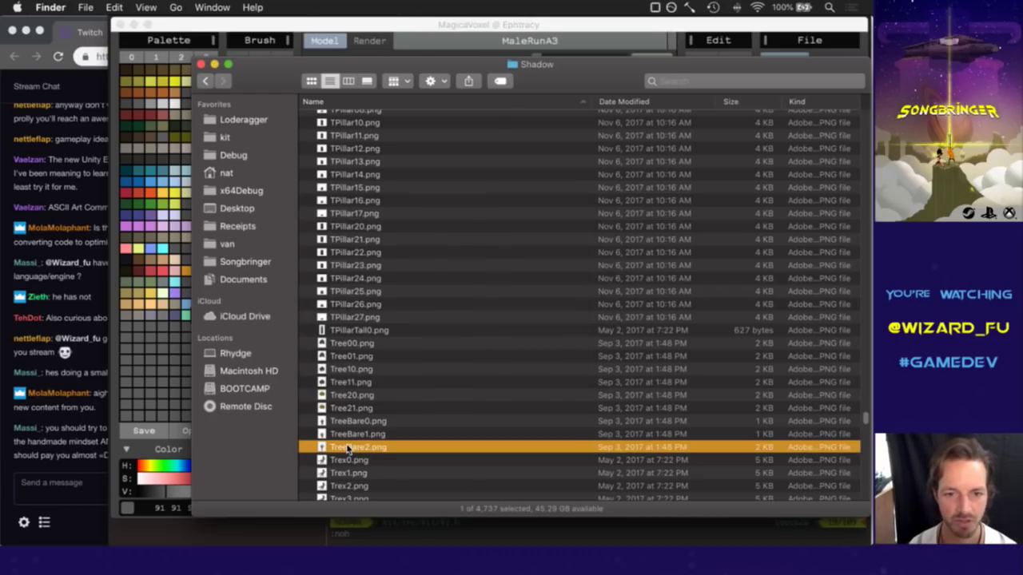
pyautogui.press('space')
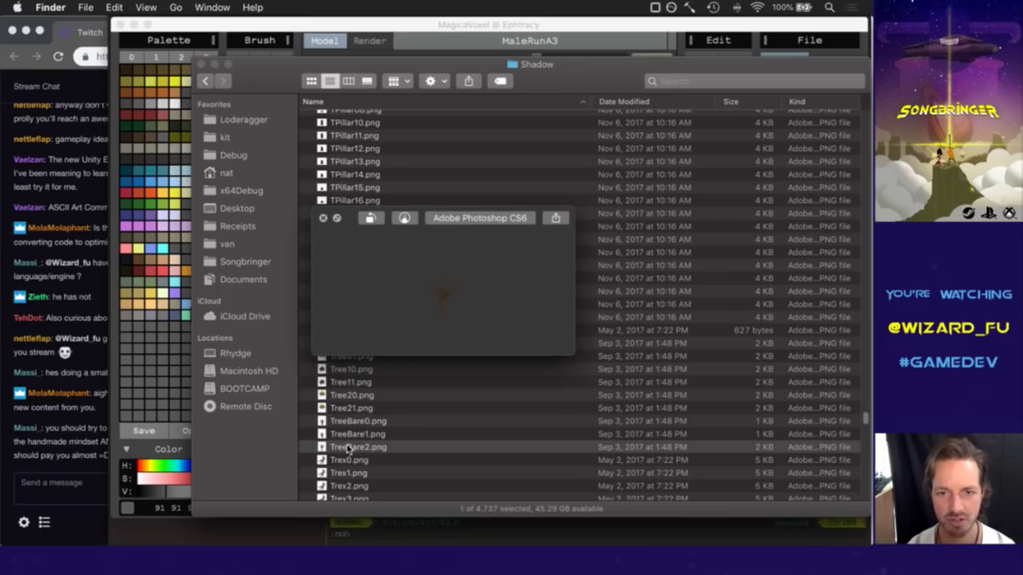
pyautogui.press('space')
# Select the bare tree sprite TreeBare0.png.
pyautogui.click(367, 425)
pyautogui.click(369, 430)
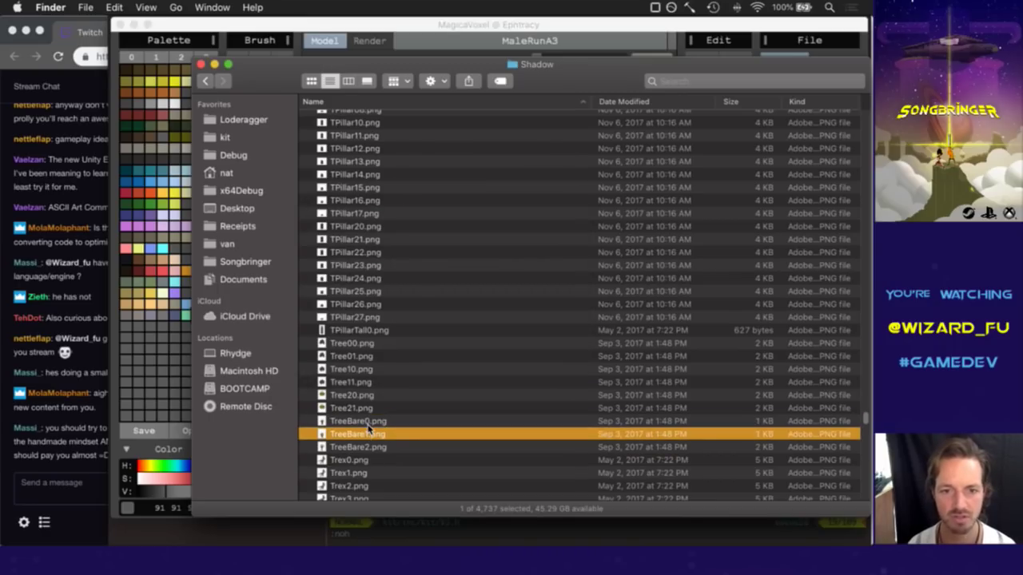
pyautogui.press('Up')
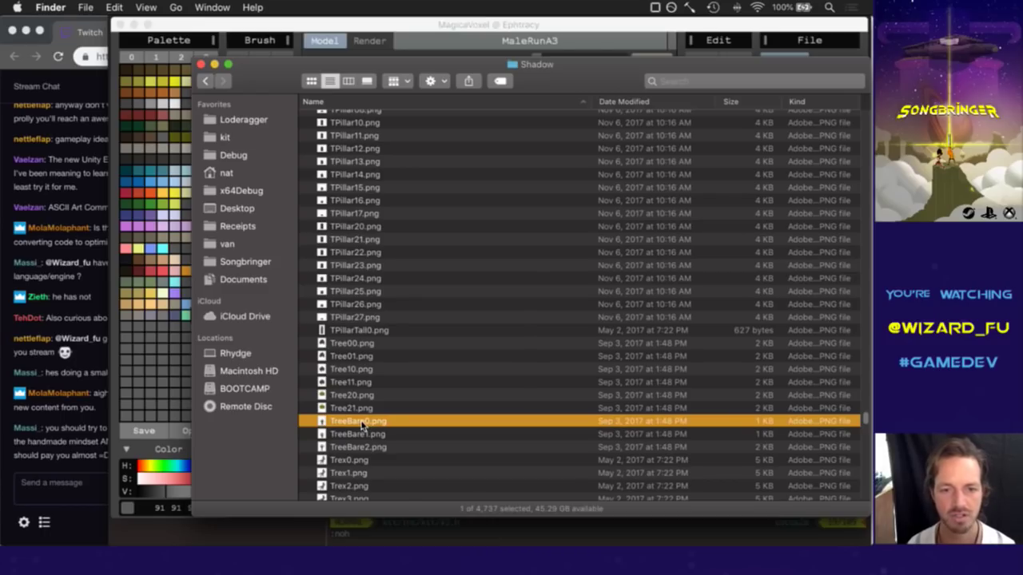
# Open TreeBare0.png from Finder in Adobe Photoshop CS6 and fit it on screen.
pyautogui.rightClick(362, 426)
pyautogui.moveTo(445, 263)
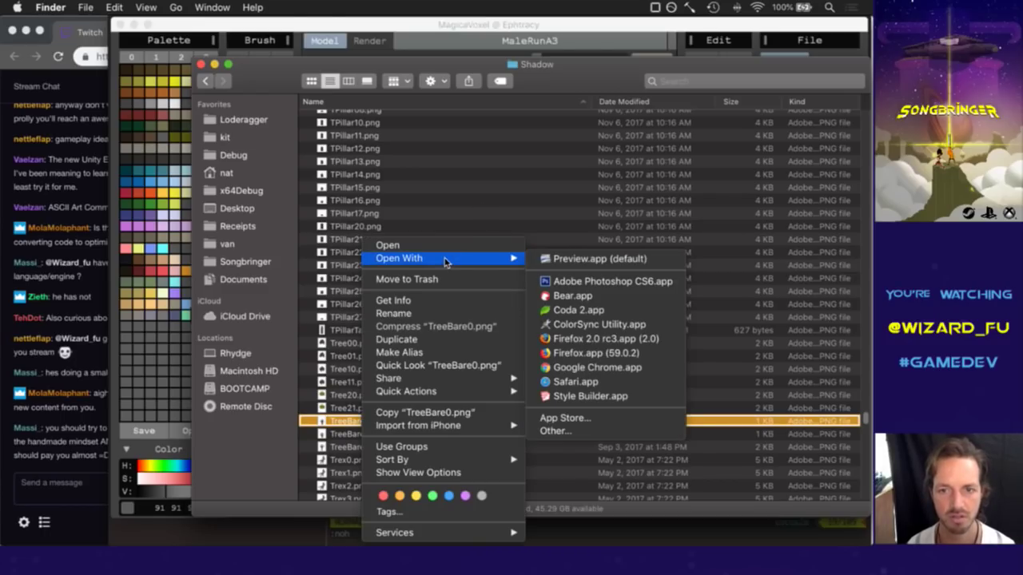
pyautogui.click(614, 281)
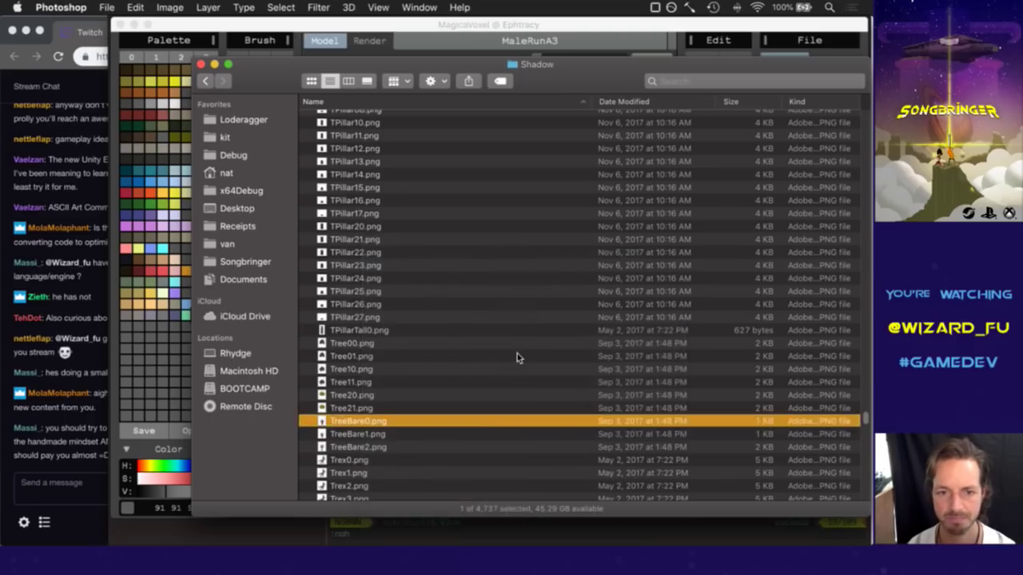
pyautogui.press('super+0')
# Preview Tree00.png, open it in Photoshop, and copy the whole canopy image.
pyautogui.press('super+Tab')
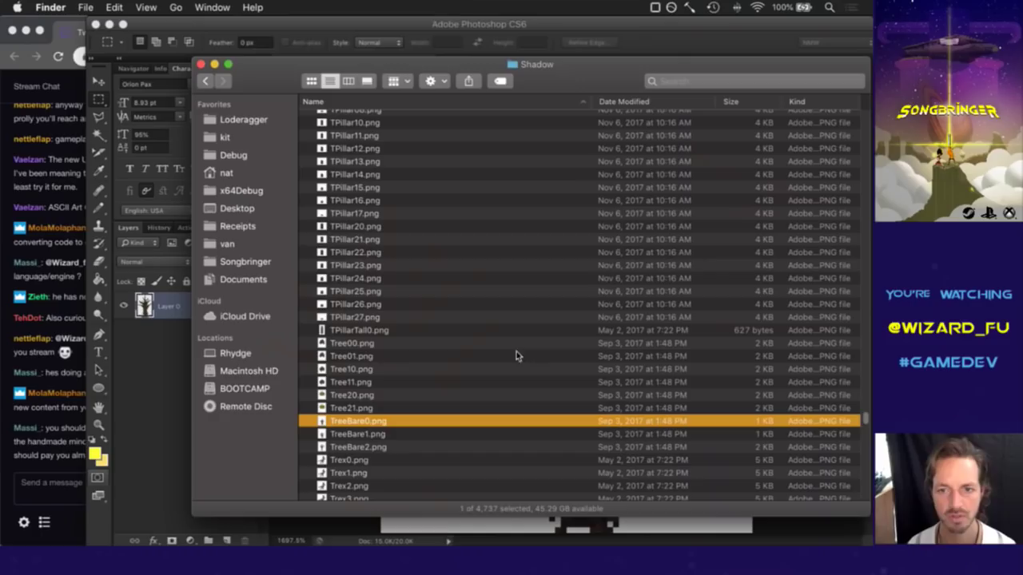
pyautogui.click(360, 370)
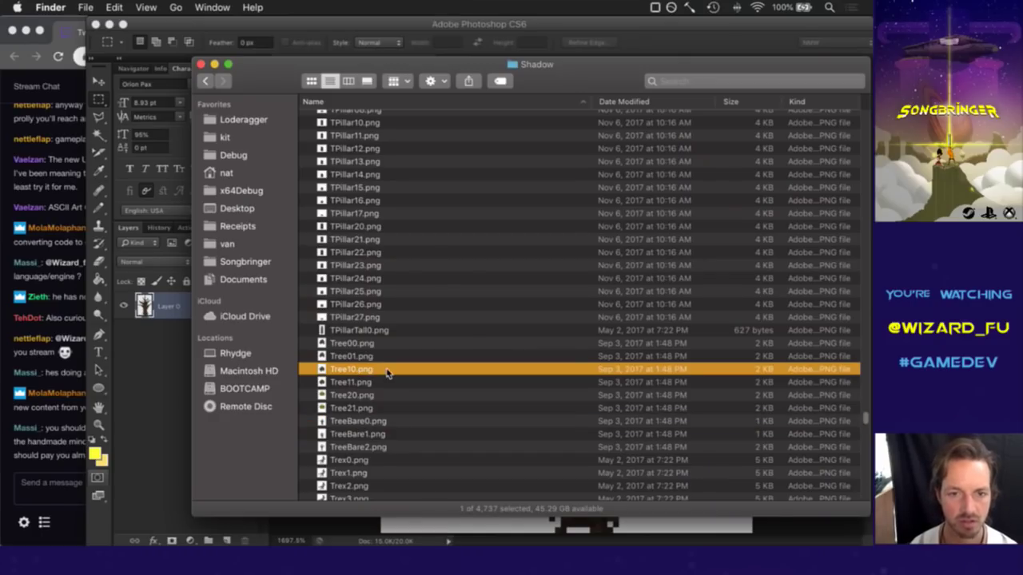
pyautogui.press('Up')
pyautogui.press('space')
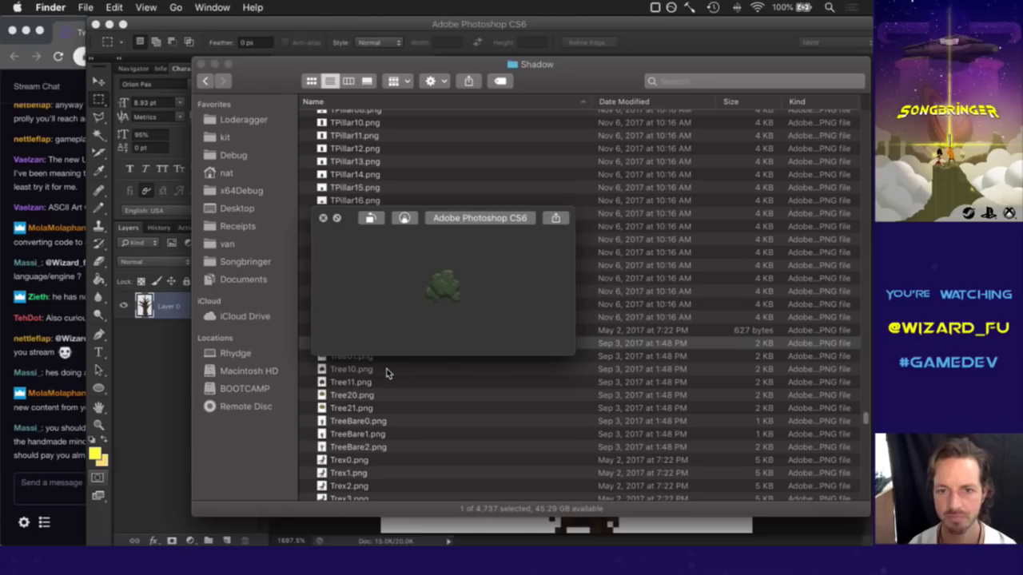
pyautogui.press('space')
pyautogui.rightClick(374, 345)
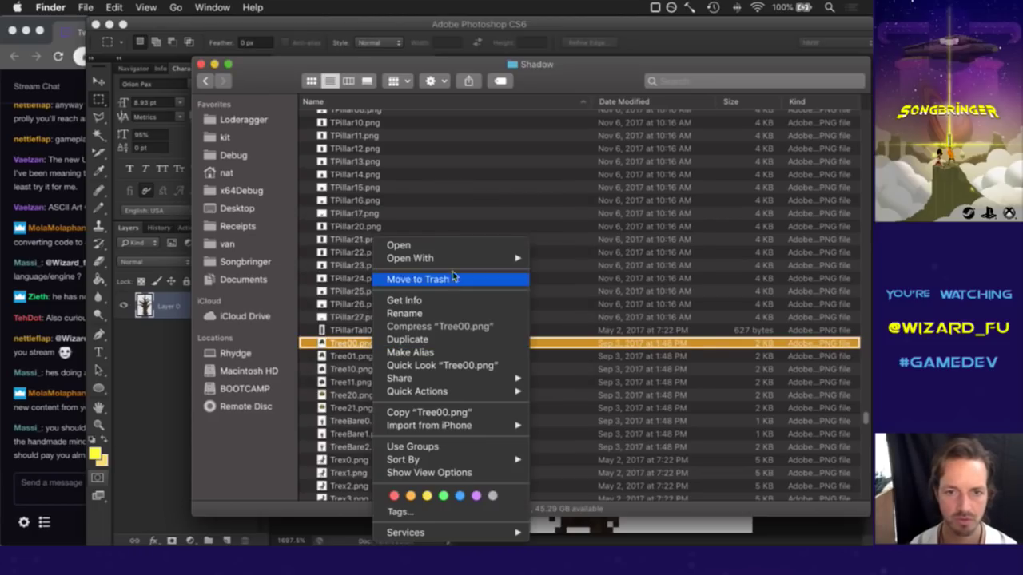
pyautogui.moveTo(459, 258)
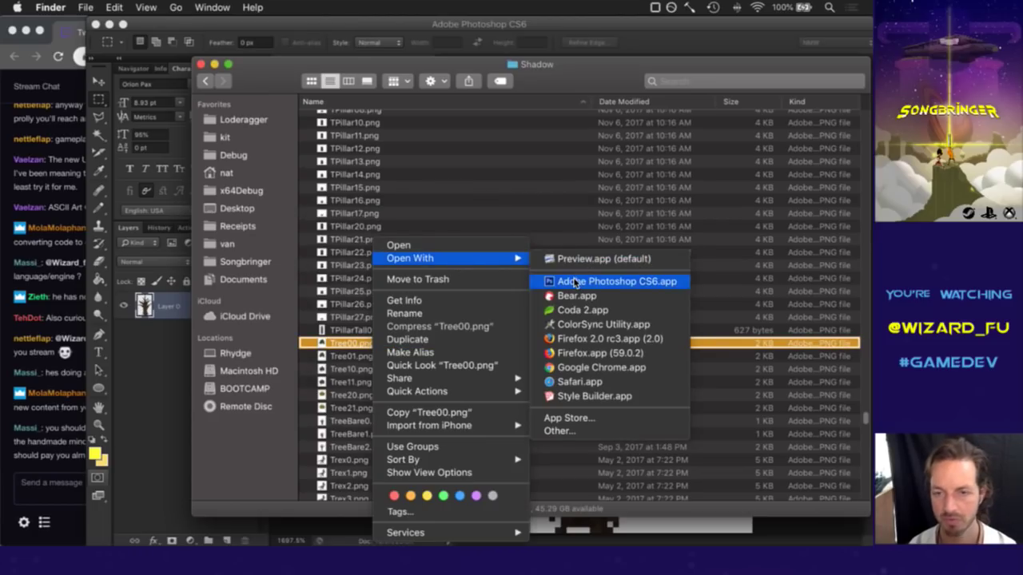
pyautogui.click(574, 282)
pyautogui.press('super+a')
pyautogui.press('super+c')
# Paste the canopy into TreeBare0.png as a new layer and clear the selection.
pyautogui.click(359, 62)
pyautogui.press('super+v')
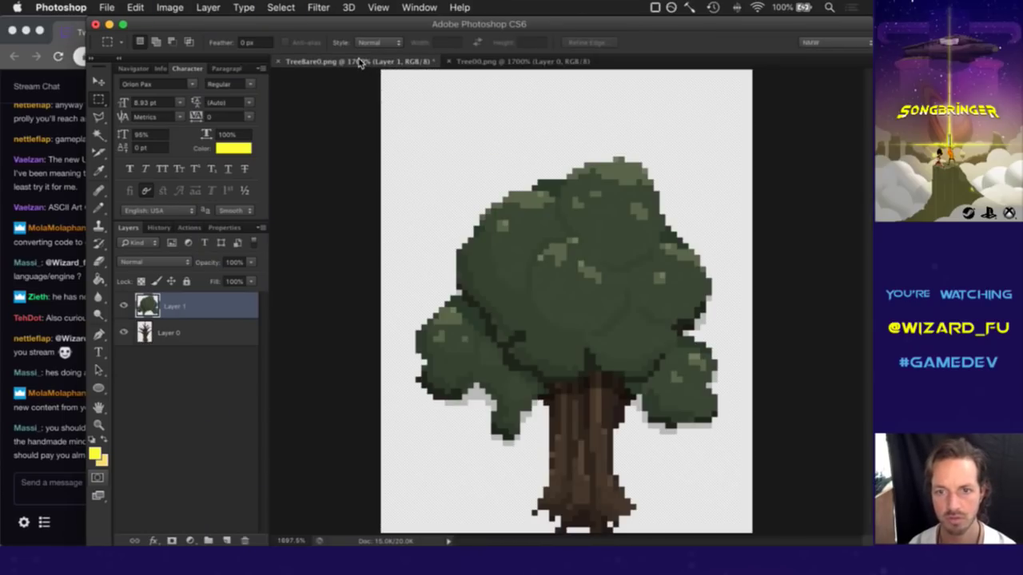
pyautogui.press('super+a')
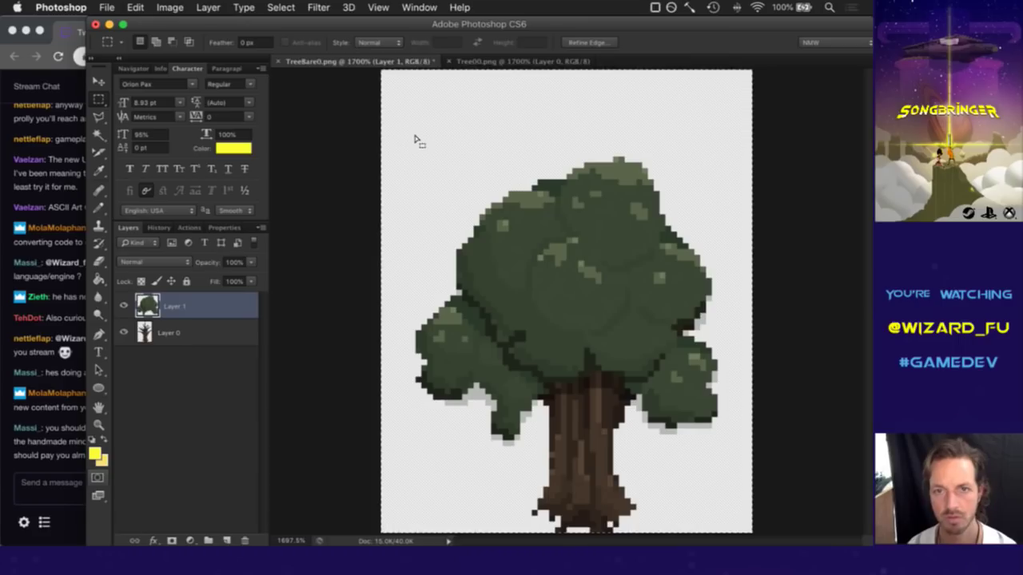
pyautogui.press('super+d')
# Nudge the canopy layer up three pixels with the Move tool.
pyautogui.press('v')
pyautogui.press('Up')
pyautogui.press('Up')
pyautogui.press('Up')
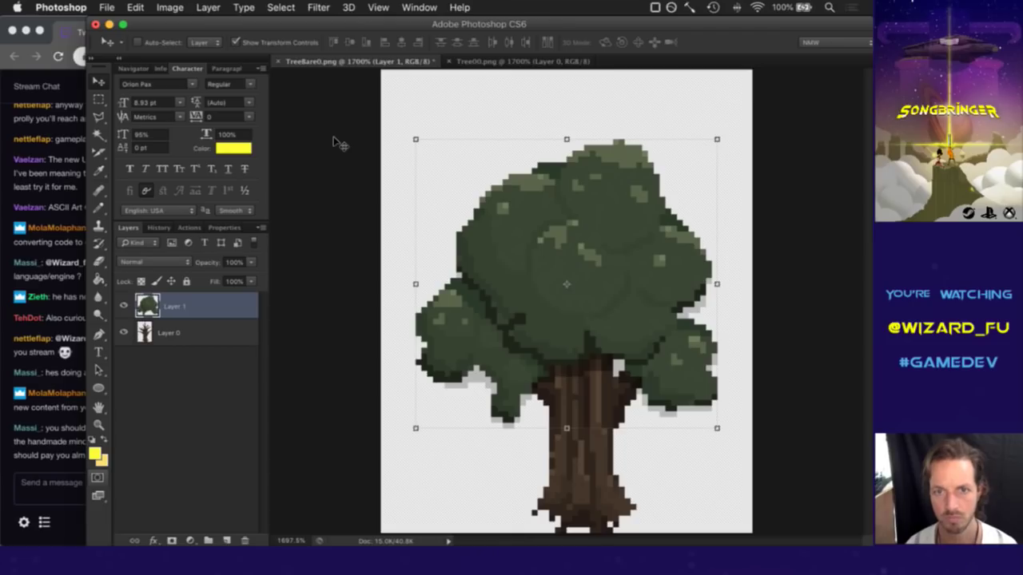
pyautogui.press('Up')
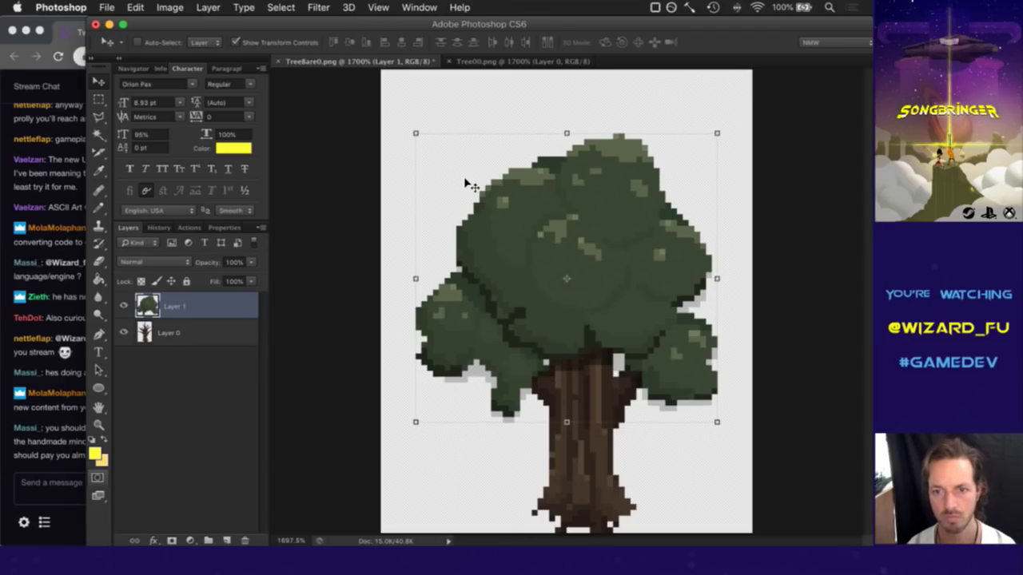
pyautogui.press('Up')
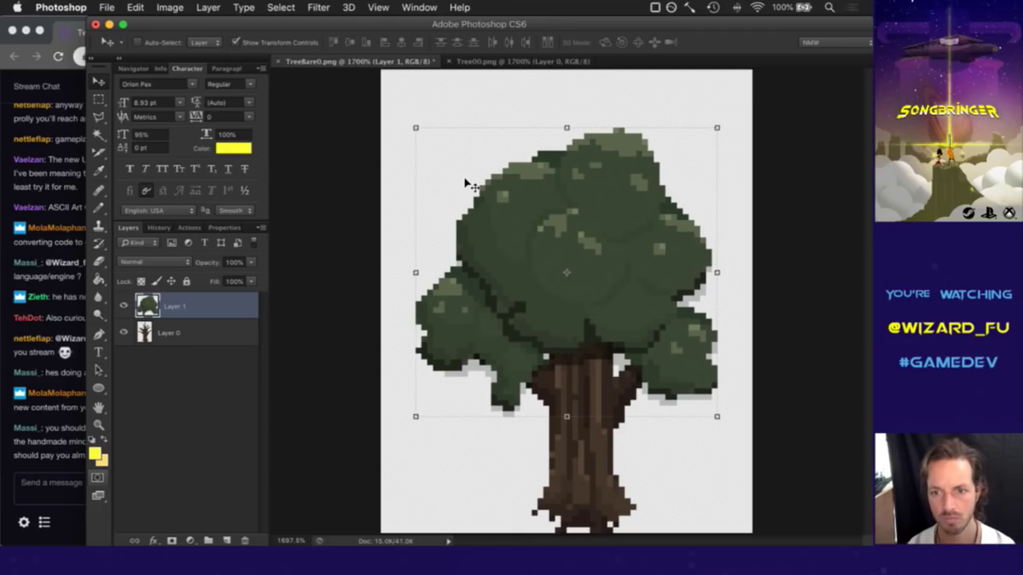
pyautogui.press('m')
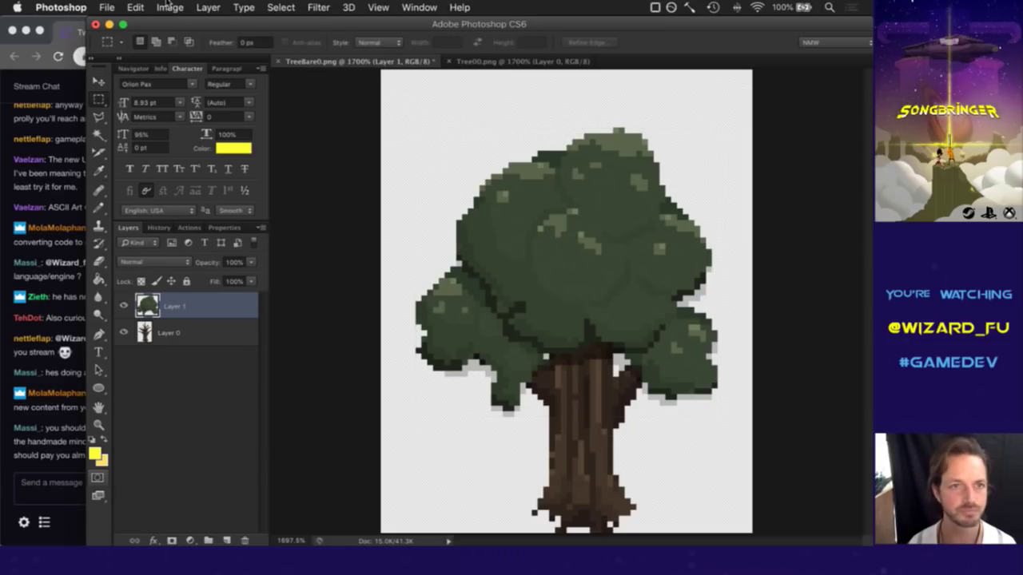
pyautogui.click(118, 6)
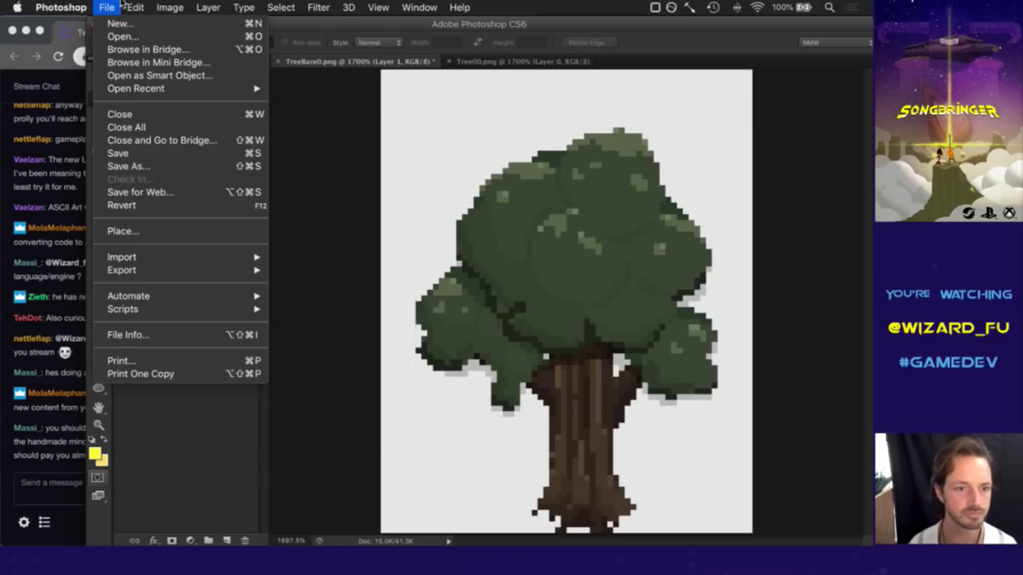
# Save the combined tree as PNG TreeBare0.png on the Desktop, then return to MagicaVoxel.
pyautogui.click(132, 166)
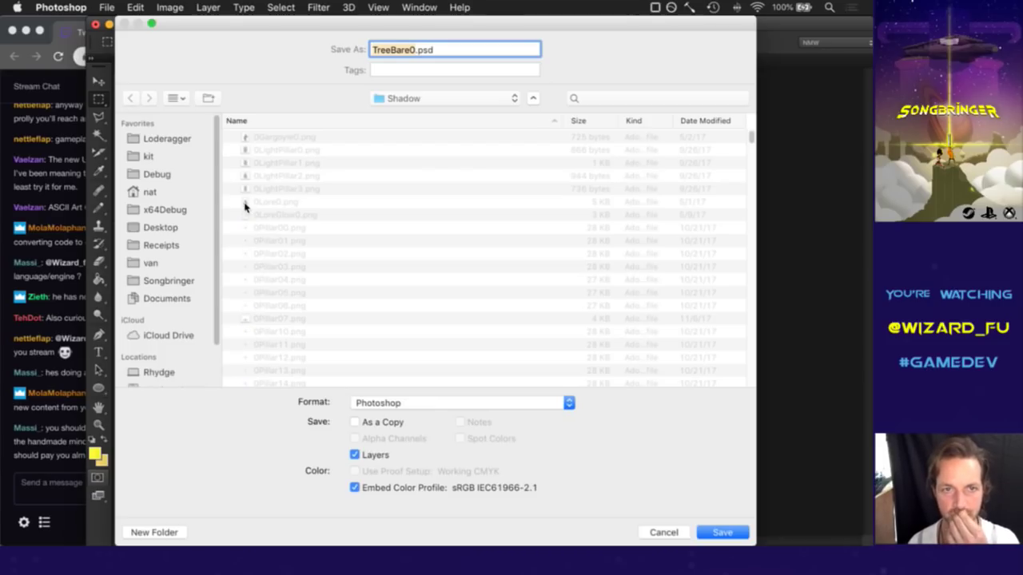
pyautogui.scroll(-1, 225, 220)
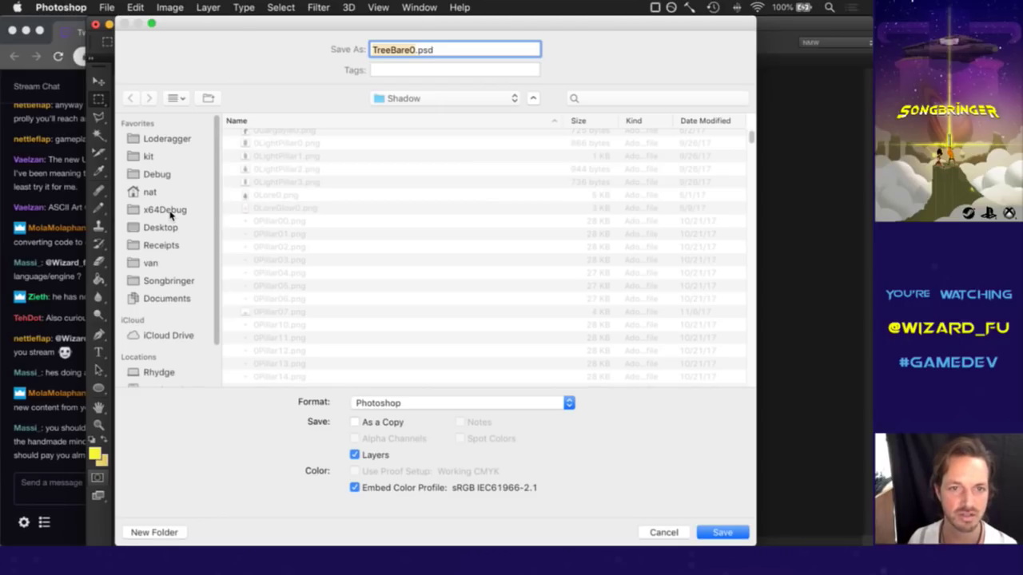
pyautogui.scroll(1, 320, 198)
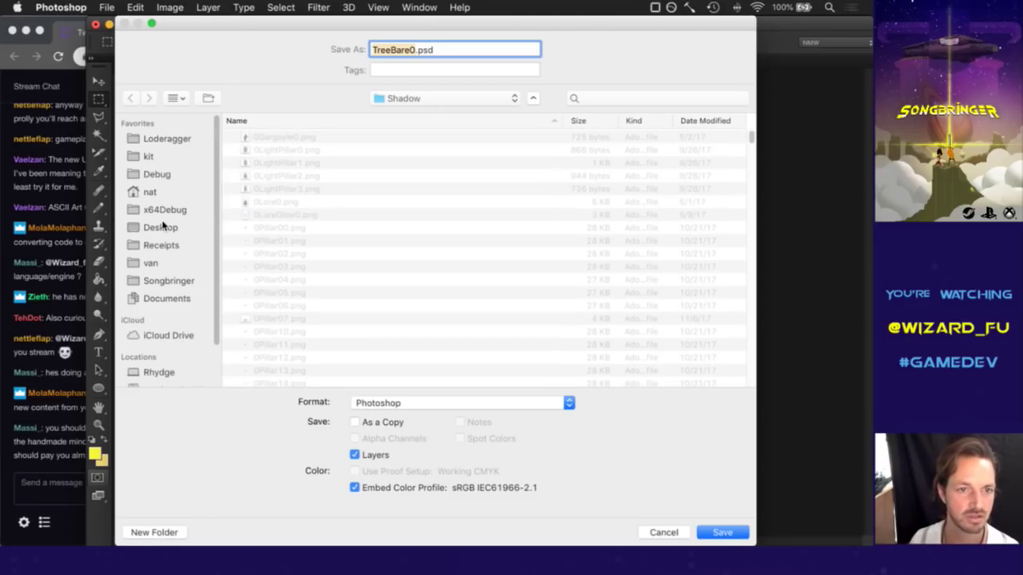
pyautogui.click(163, 226)
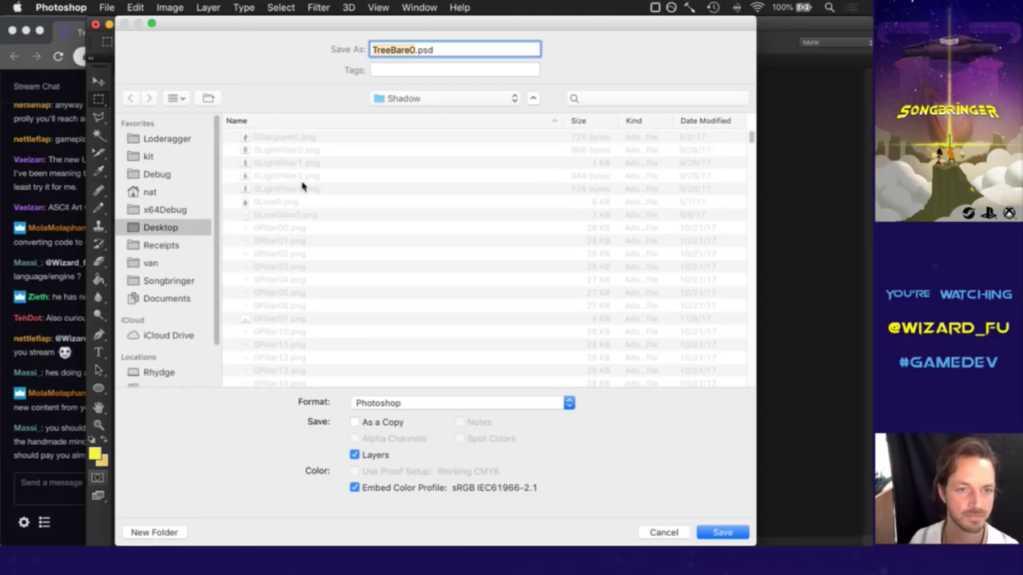
pyautogui.click(411, 404)
pyautogui.scroll(-3, 402, 493)
pyautogui.scroll(-3, 393, 541)
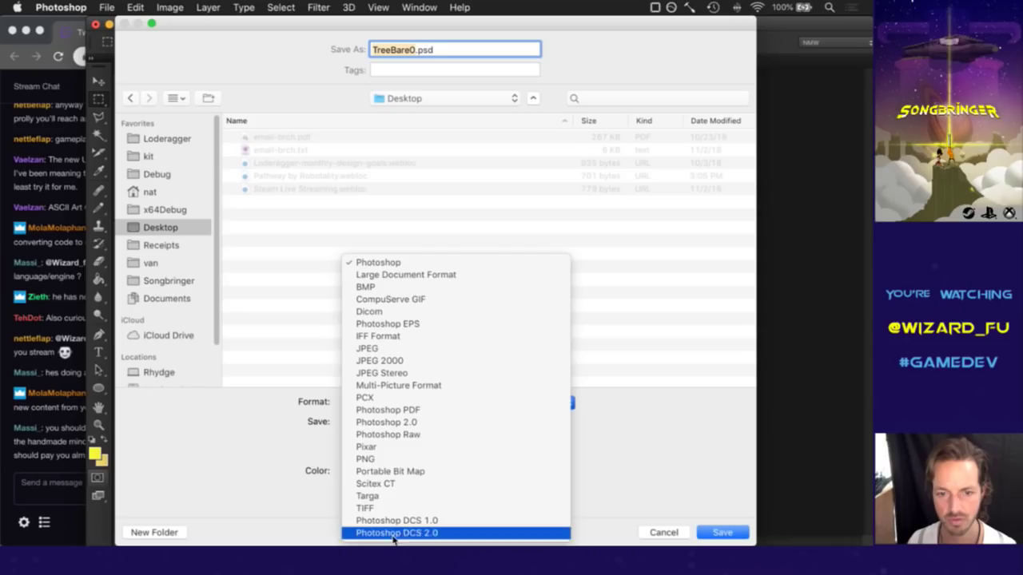
pyautogui.click(394, 460)
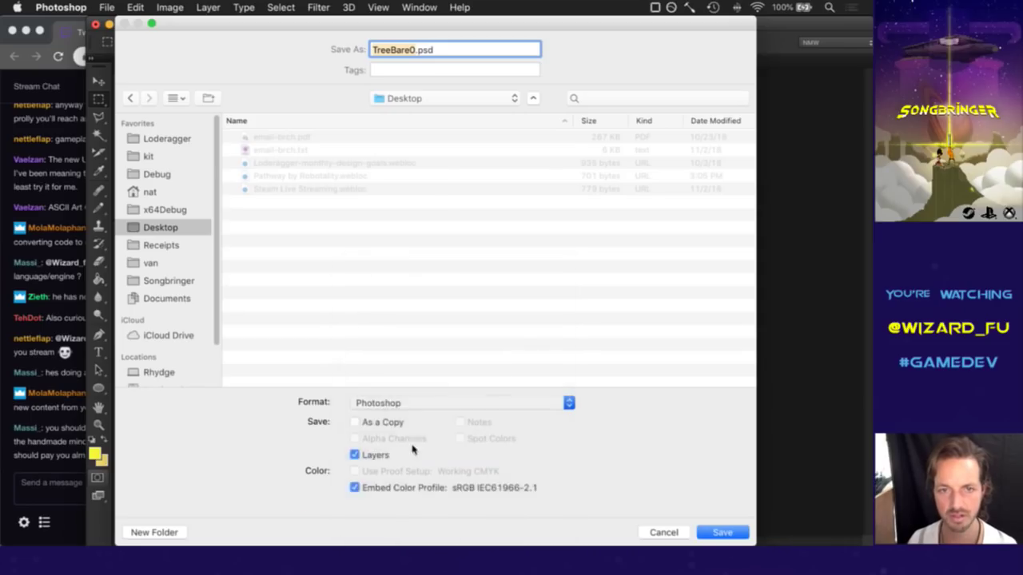
pyautogui.press('Return')
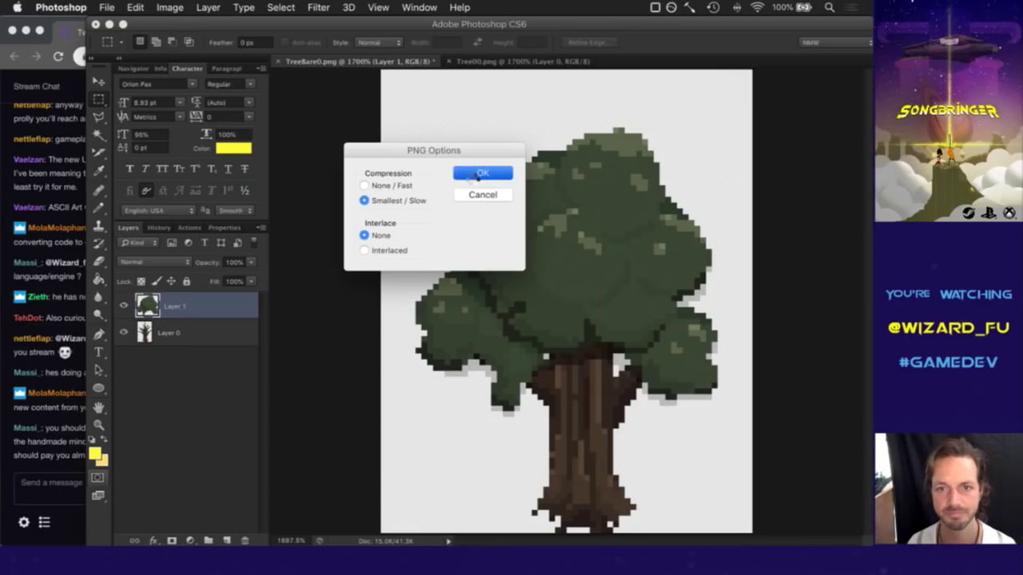
pyautogui.press('Return')
pyautogui.press('super+Tab')
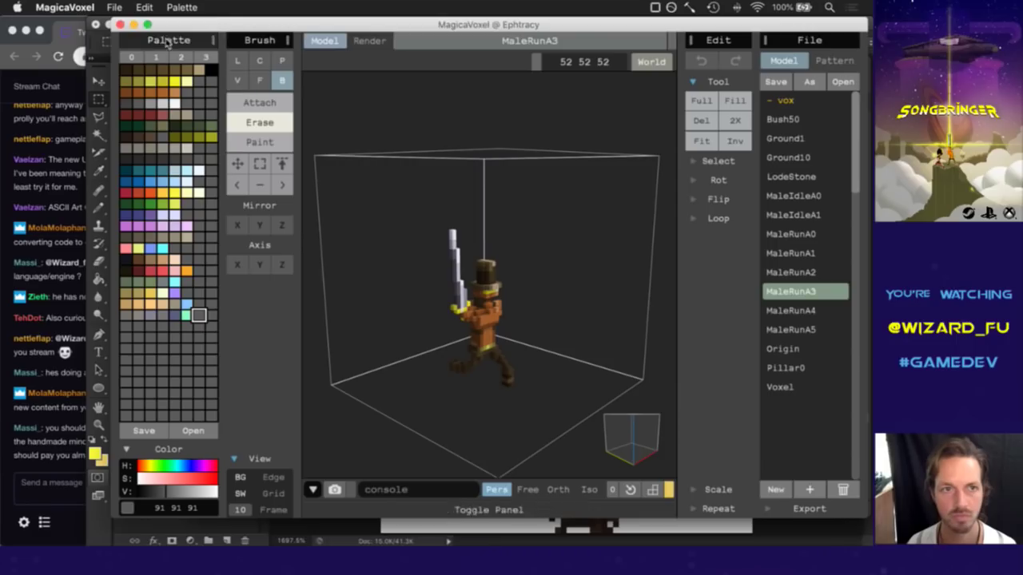
# Start a new model and drag TreeBare0.png in from the desktop.
pyautogui.click(114, 8)
pyautogui.click(124, 23)
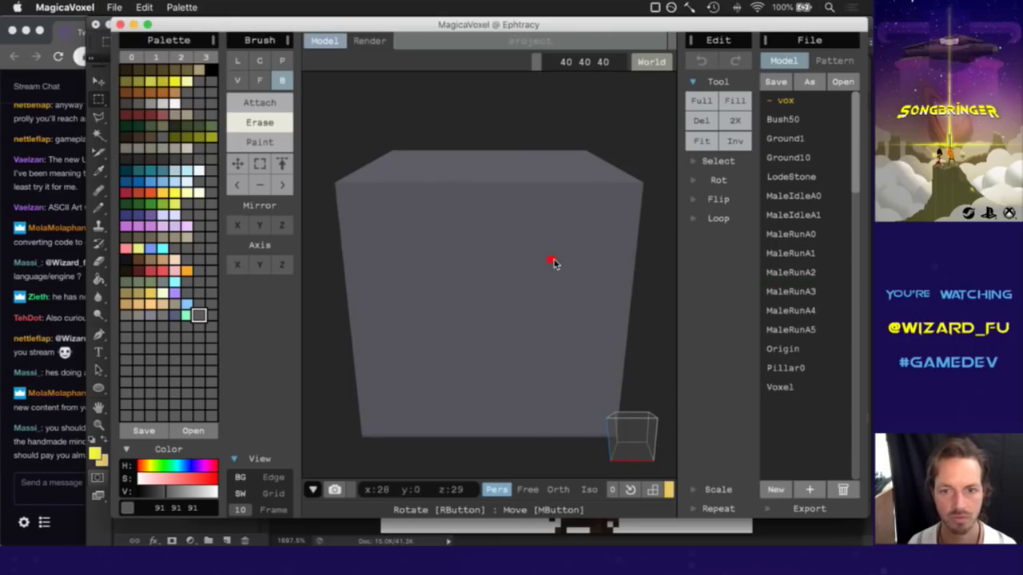
pyautogui.press('F11')
pyautogui.moveTo(828, 44); pyautogui.dragTo(427, 327)
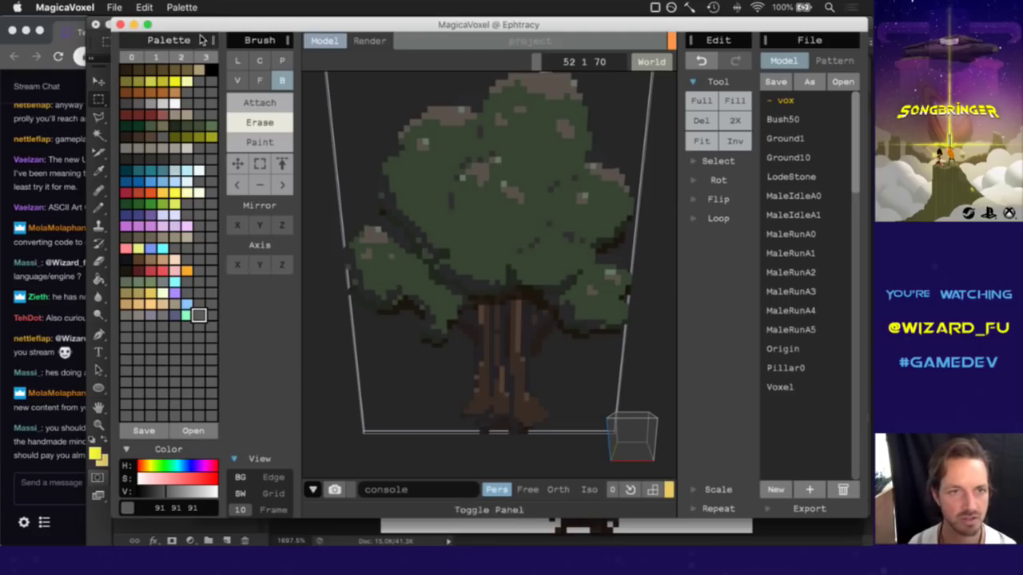
# Start another new model, discarding the tree, and load the loderagger.png palette.
pyautogui.click(113, 6)
pyautogui.click(132, 22)
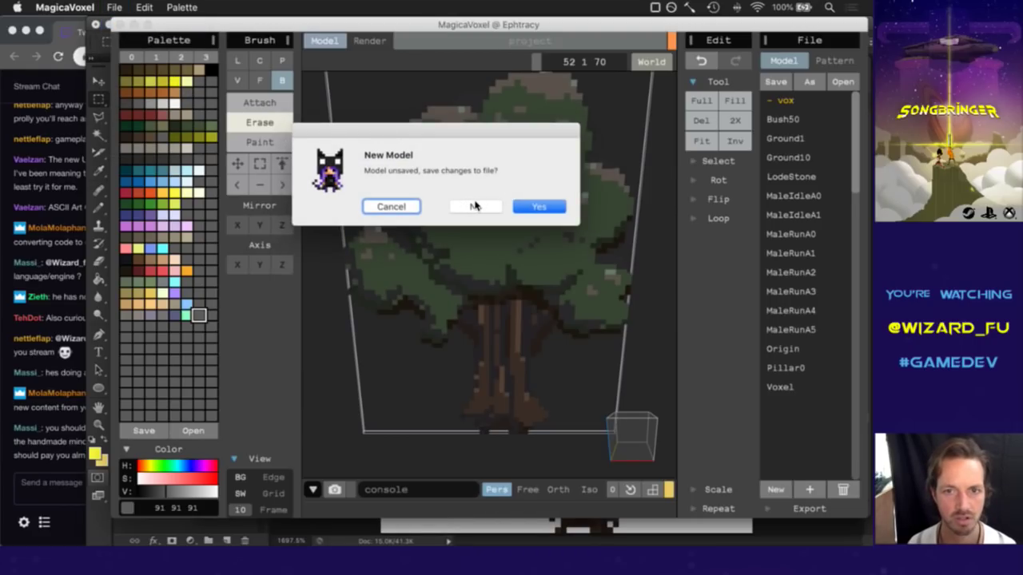
pyautogui.click(474, 207)
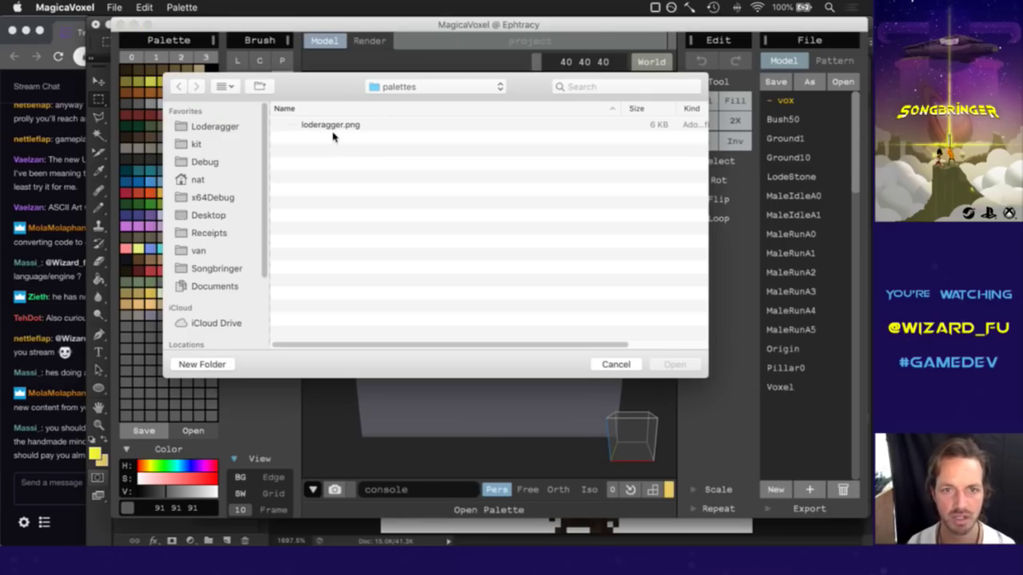
pyautogui.doubleClick(345, 126)
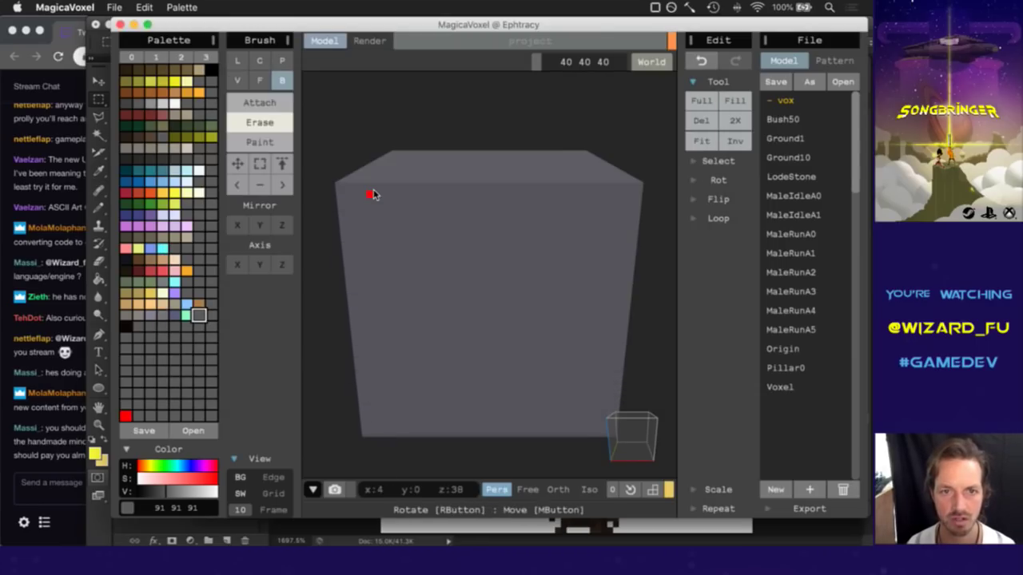
pyautogui.press('F11')
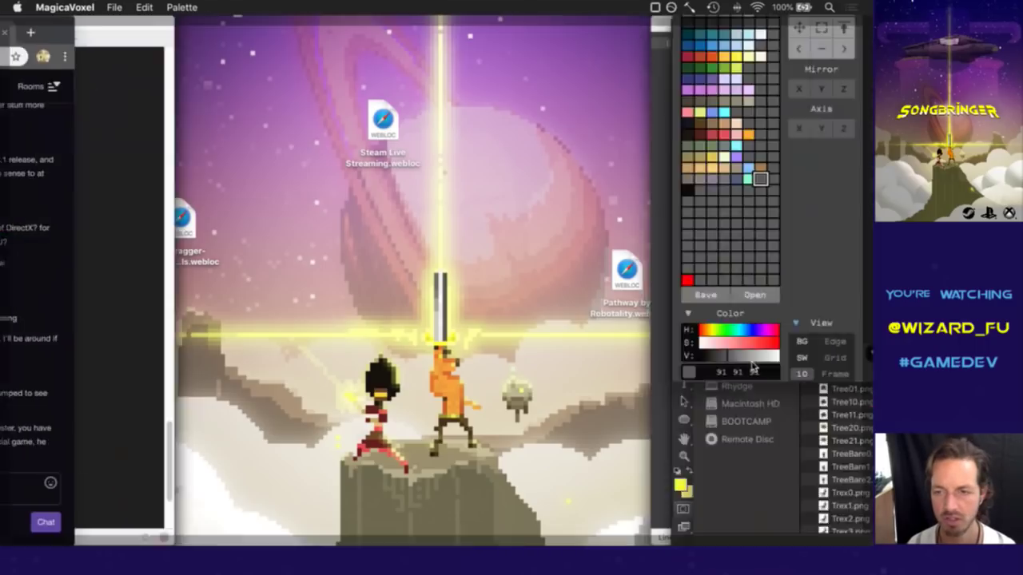
# Import TreeBare0.png as a flat 52×1×70 voxel tree and enlarge the window.
pyautogui.moveTo(830, 43); pyautogui.dragTo(452, 207)
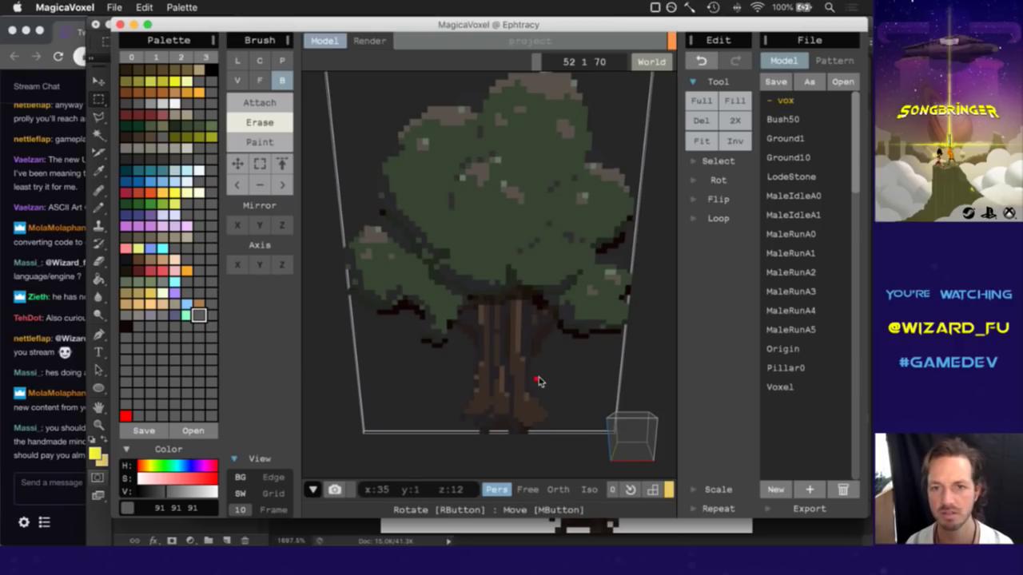
pyautogui.moveTo(644, 445); pyautogui.dragTo(688, 486, button='right')
pyautogui.moveTo(671, 524); pyautogui.dragTo(670, 554)
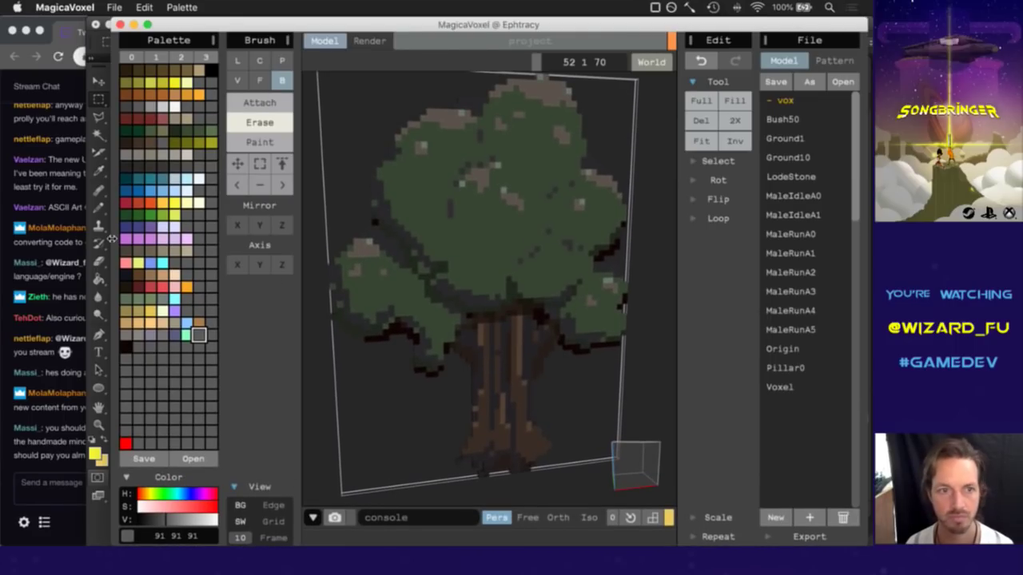
pyautogui.moveTo(109, 239); pyautogui.dragTo(86, 241)
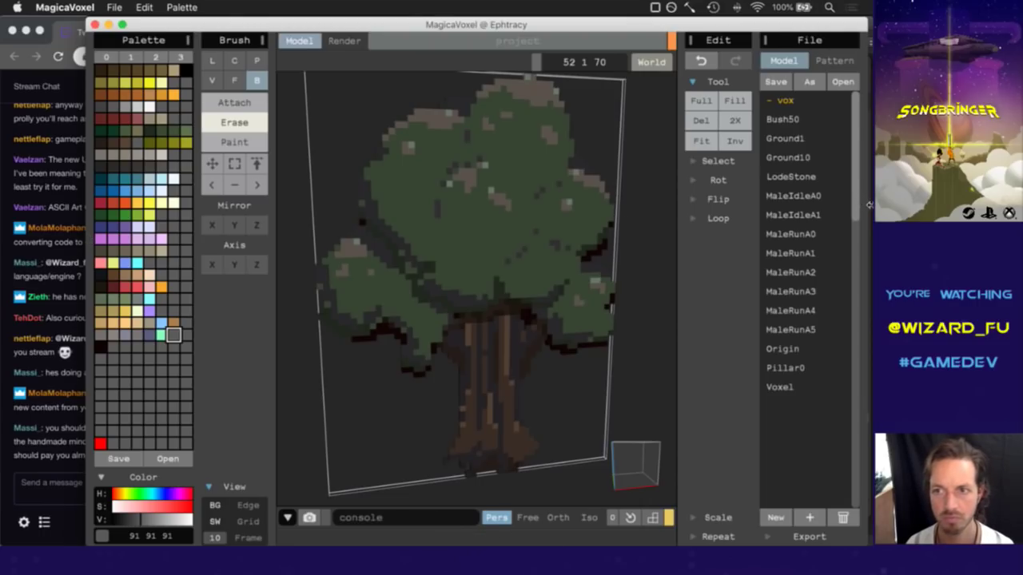
pyautogui.moveTo(869, 205); pyautogui.dragTo(874, 206)
pyautogui.moveTo(626, 453)
pyautogui.mouseDown(button='right')
pyautogui.moveTo(685, 447)
pyautogui.moveTo(687, 427)
pyautogui.moveTo(626, 461)
pyautogui.moveTo(605, 452)
pyautogui.moveTo(612, 463)
pyautogui.moveTo(625, 443)
pyautogui.moveTo(615, 450)
pyautogui.mouseUp(button='right')
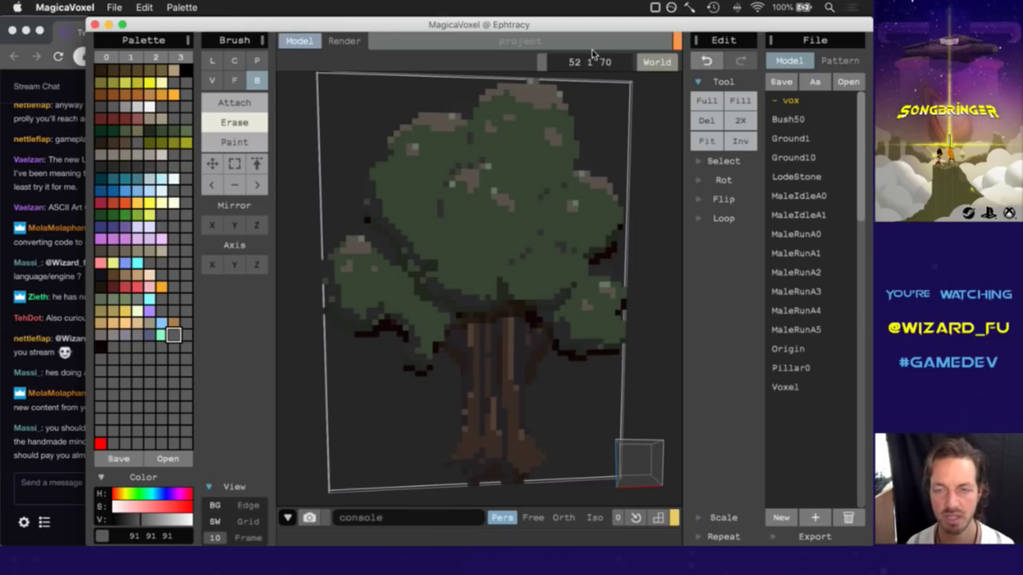
# Resize the tree model from 52×1×70 to 52×52×70.
pyautogui.click(588, 63)
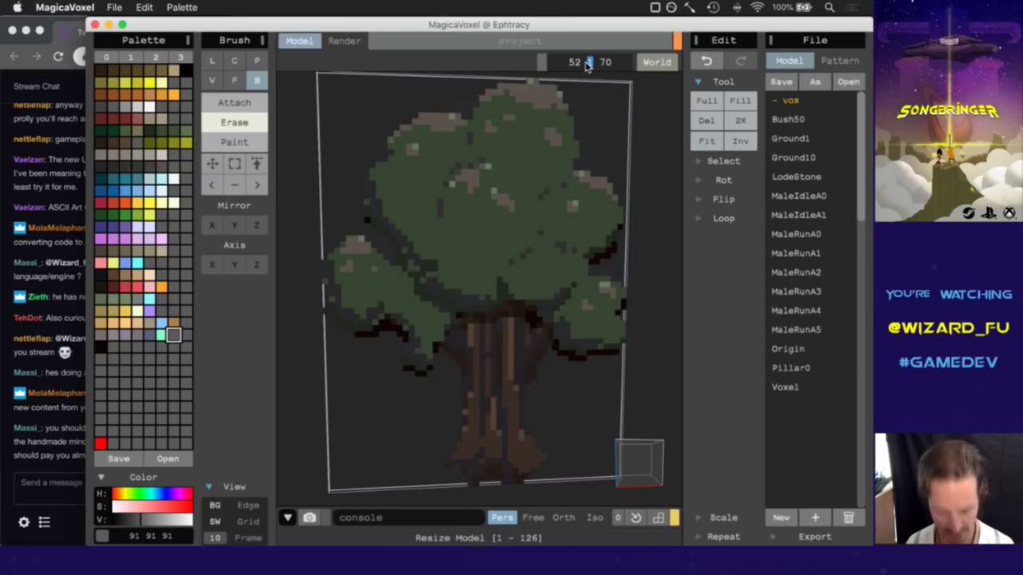
pyautogui.write('52')
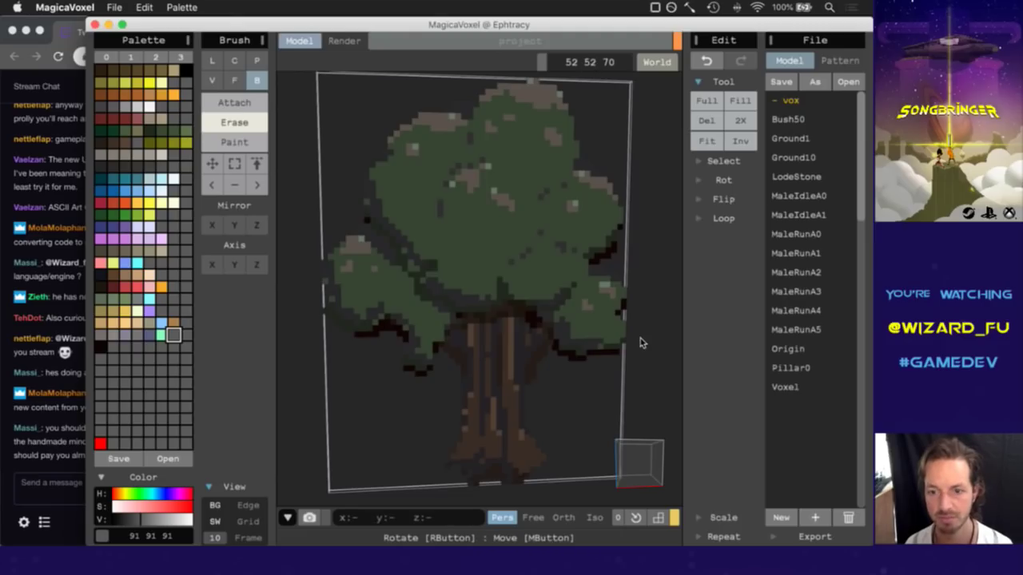
pyautogui.press('Return')
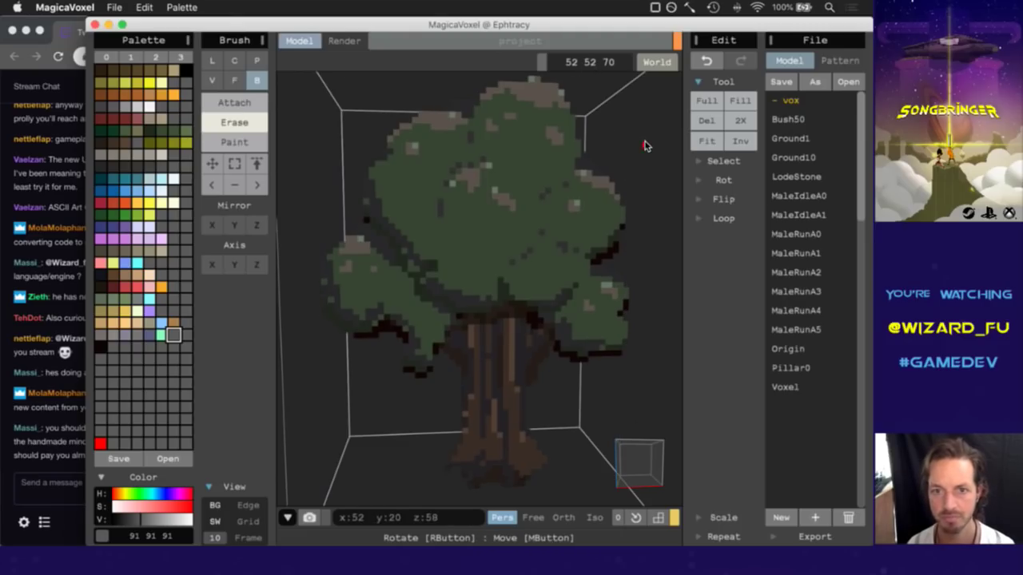
pyautogui.moveTo(581, 472); pyautogui.dragTo(594, 442, button='right')
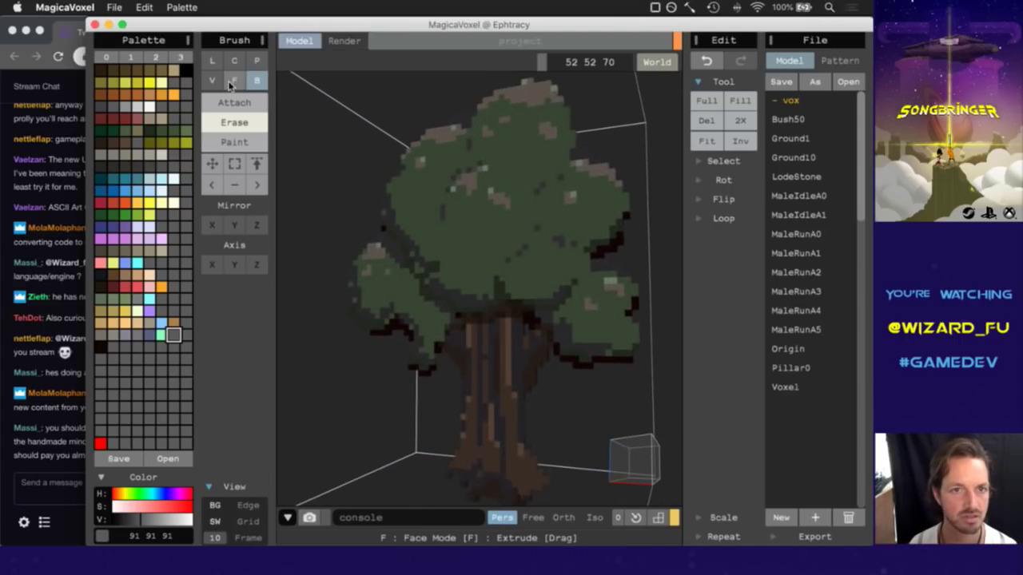
# Try the Line, Voxel, Face, Box and Pattern brushes, settling on Center/Circle.
pyautogui.click(231, 82)
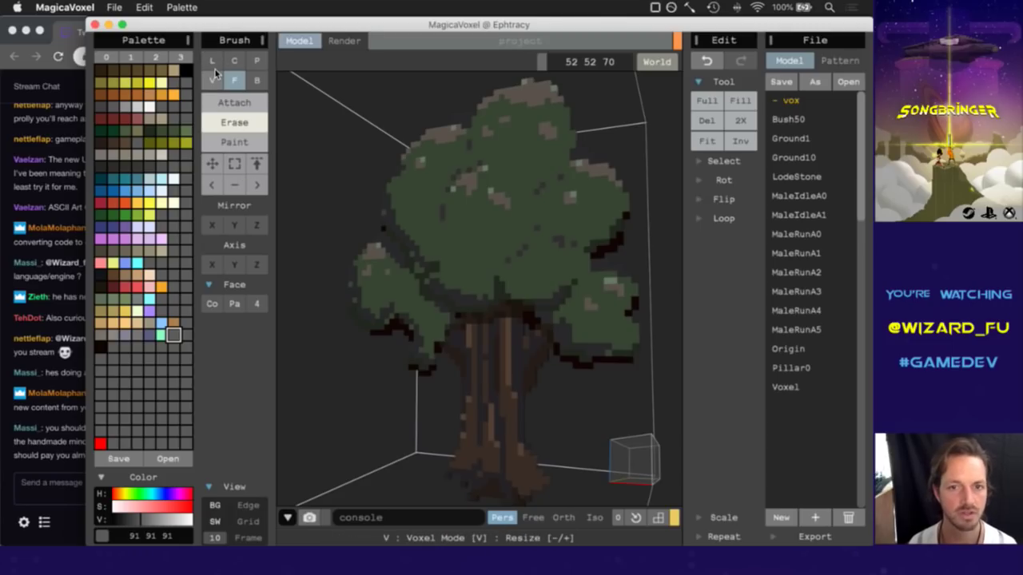
pyautogui.click(210, 61)
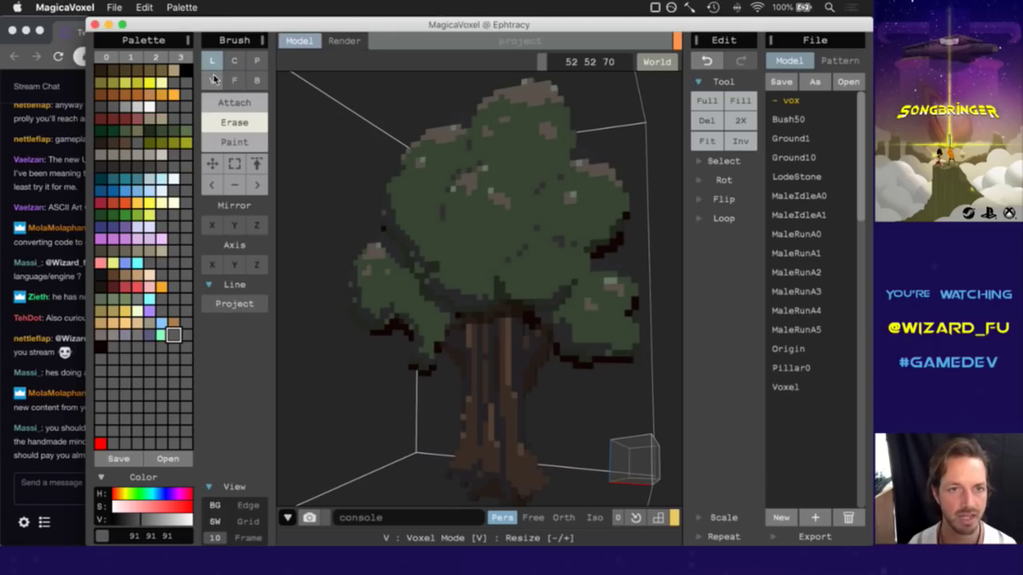
pyautogui.click(212, 79)
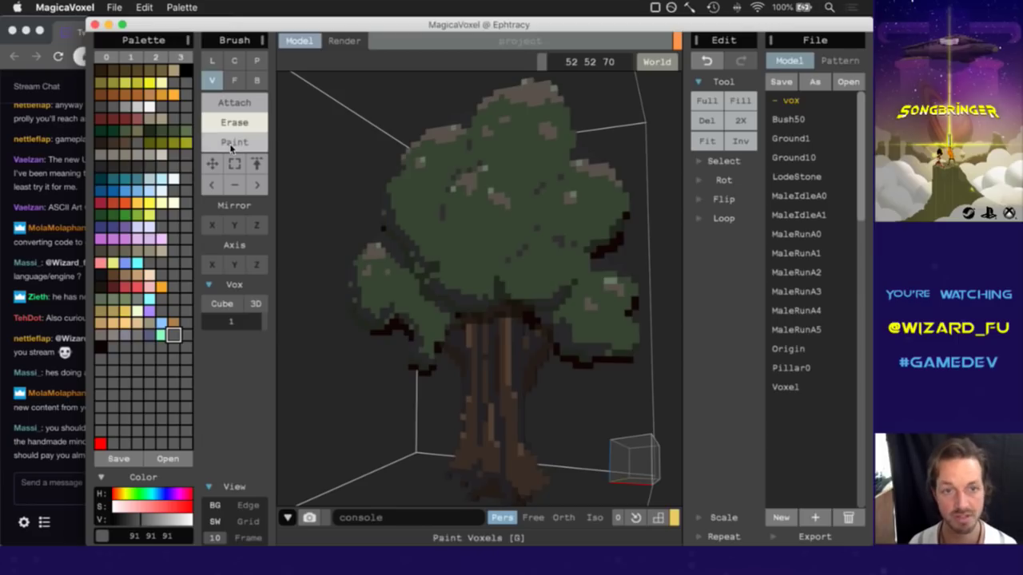
pyautogui.click(235, 80)
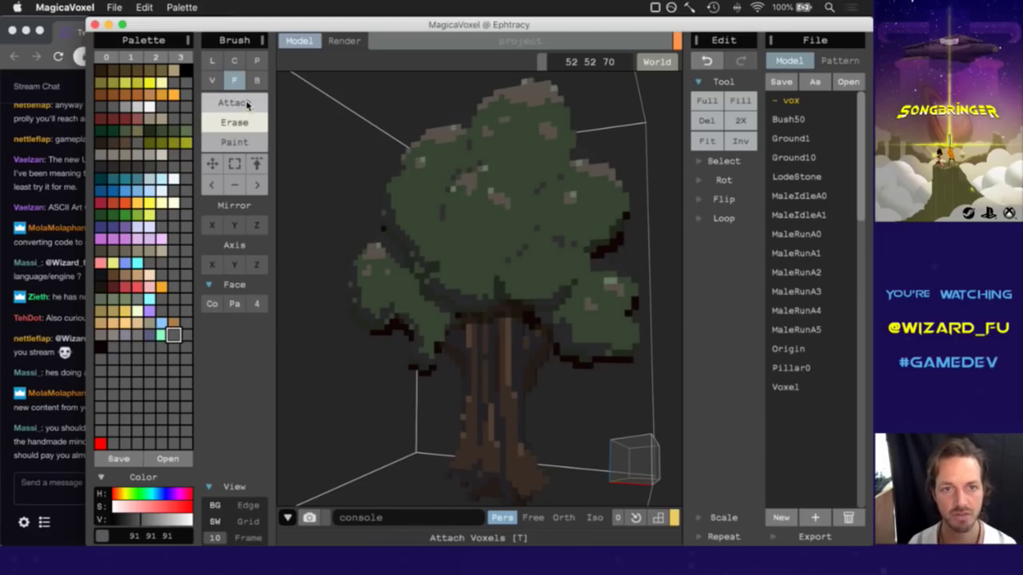
pyautogui.click(257, 81)
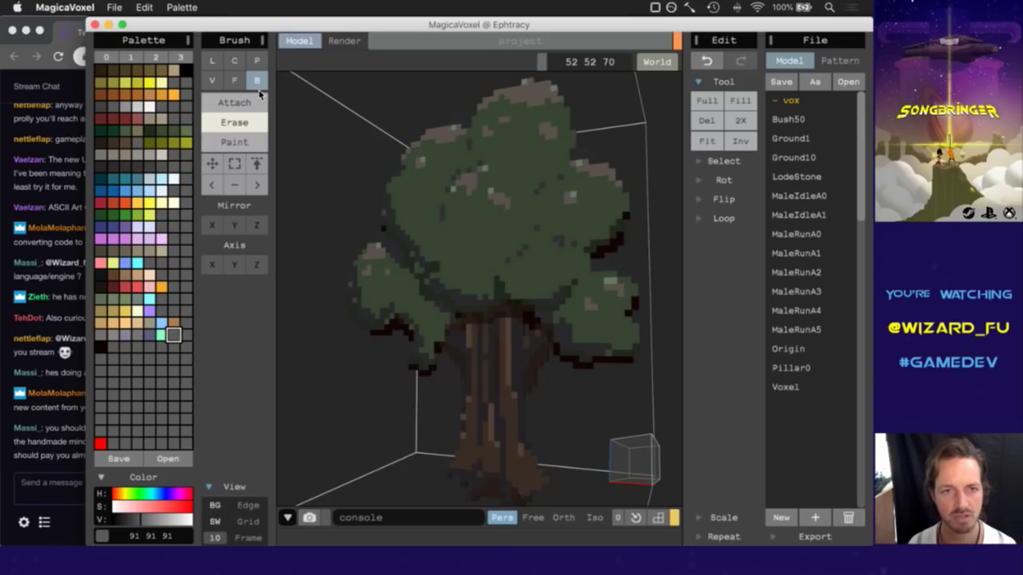
pyautogui.click(256, 61)
pyautogui.click(234, 60)
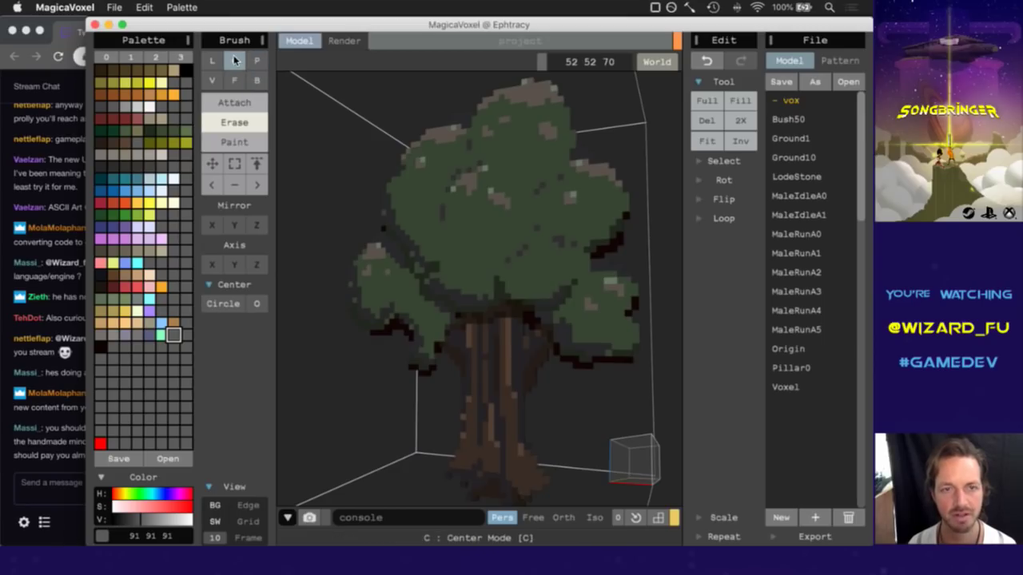
# Set the brush to Face mode with Attach.
pyautogui.click(212, 79)
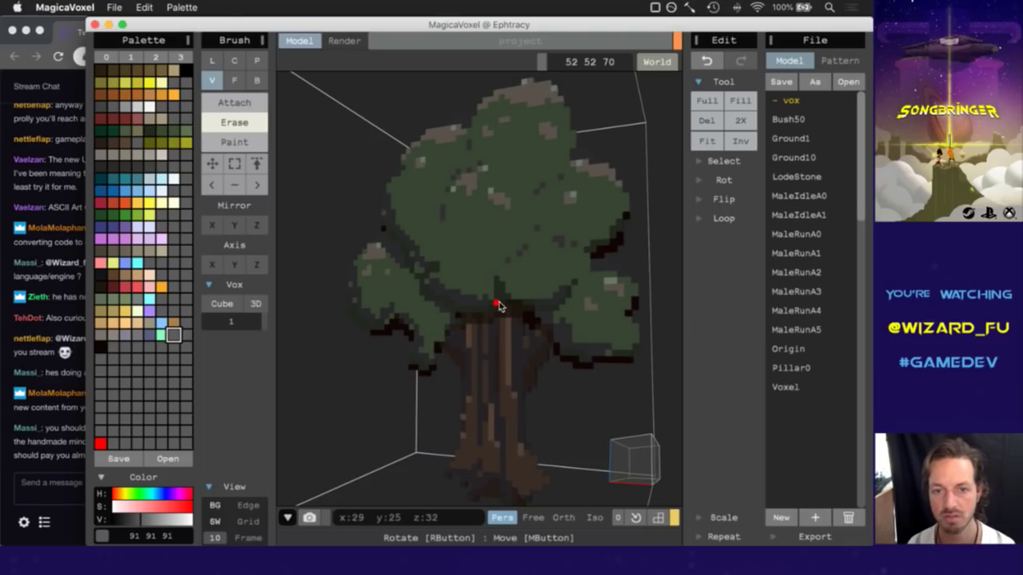
pyautogui.moveTo(630, 470)
pyautogui.mouseDown(button='right')
pyautogui.moveTo(605, 477)
pyautogui.moveTo(649, 478)
pyautogui.mouseUp(button='right')
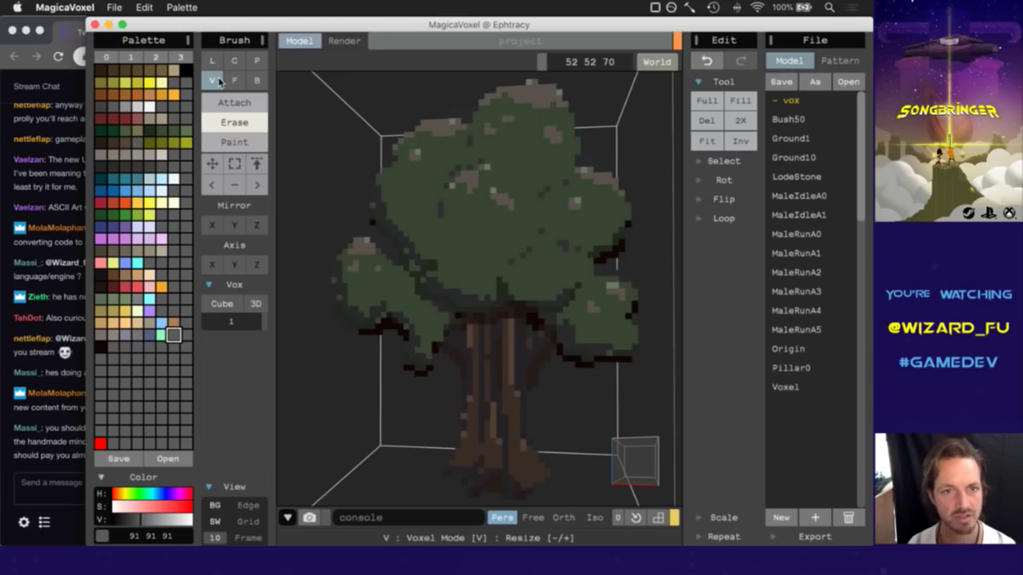
pyautogui.click(234, 80)
pyautogui.click(234, 102)
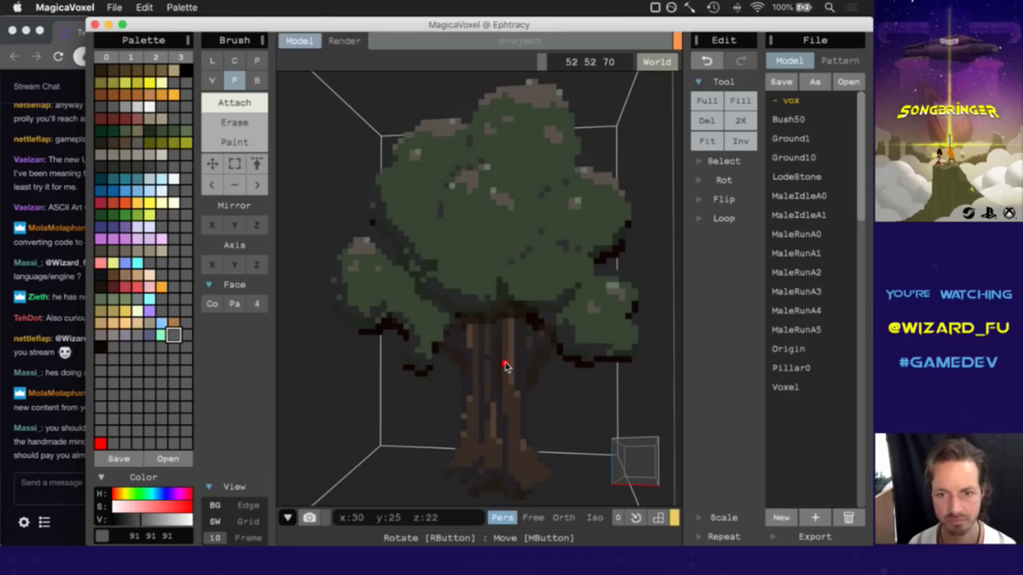
pyautogui.press('v')
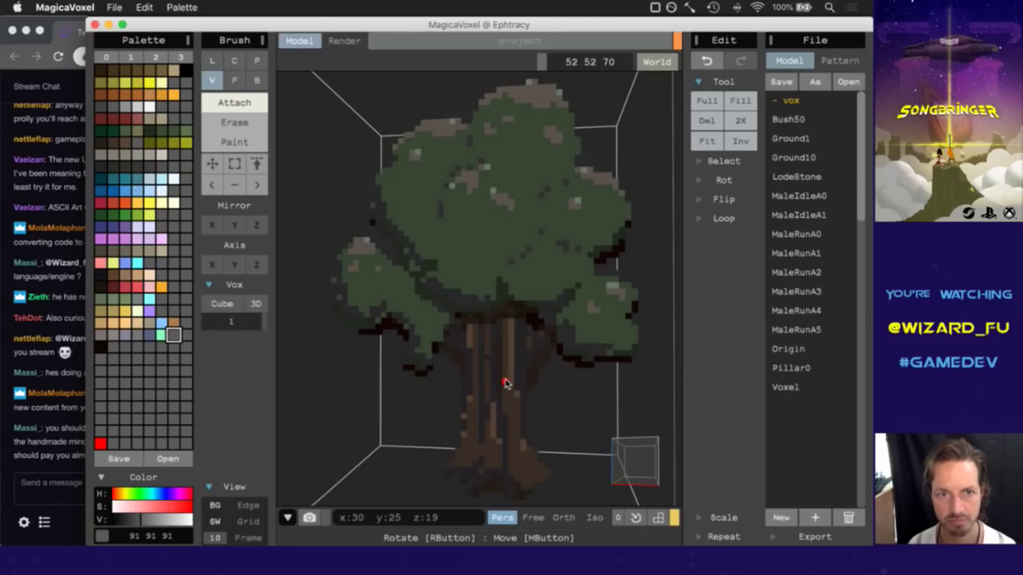
pyautogui.press('f')
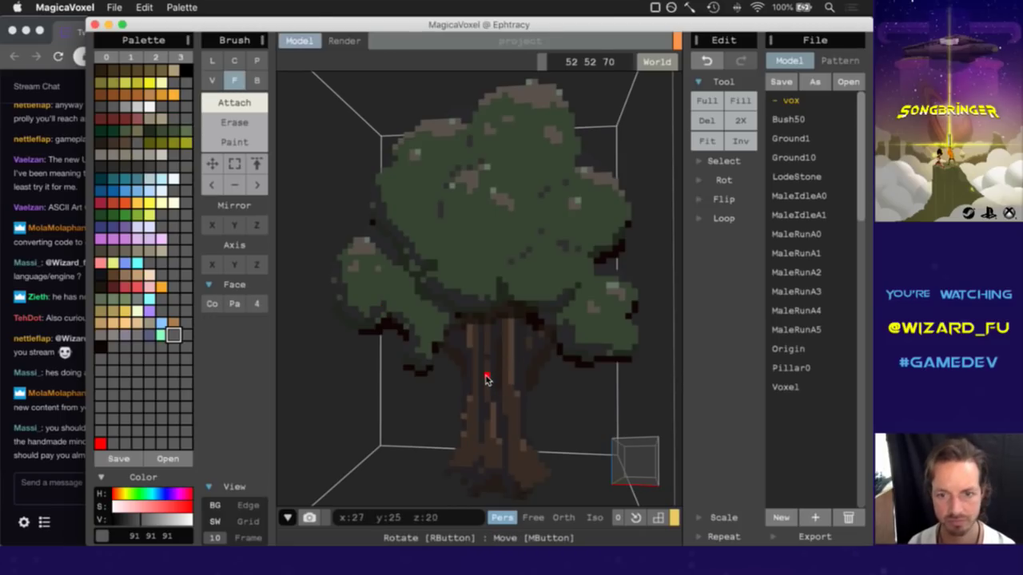
# Test-extrude a trunk strip, undo it, and pick the brown 62 49 37.
pyautogui.click(505, 383)
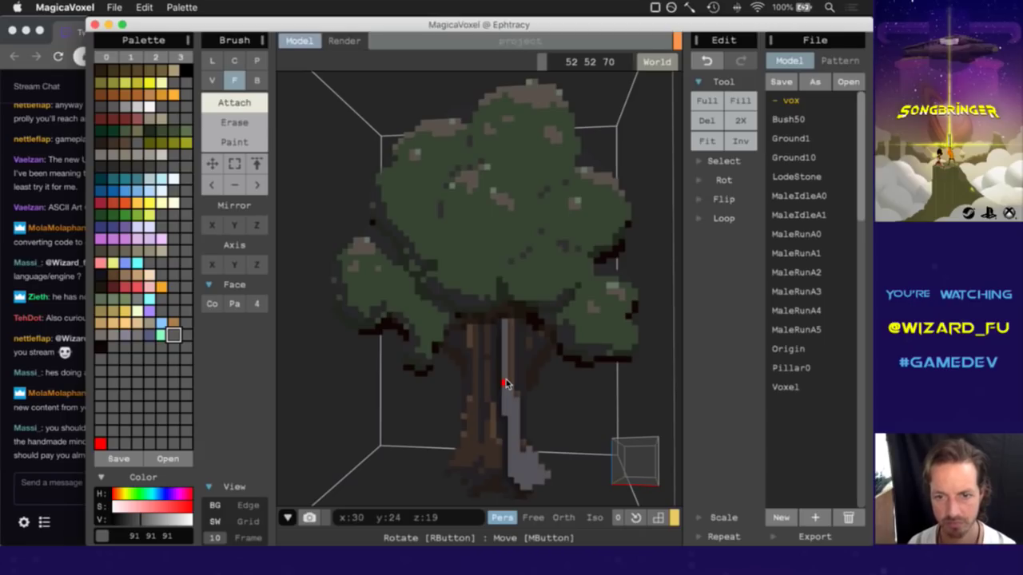
pyautogui.press('super+z')
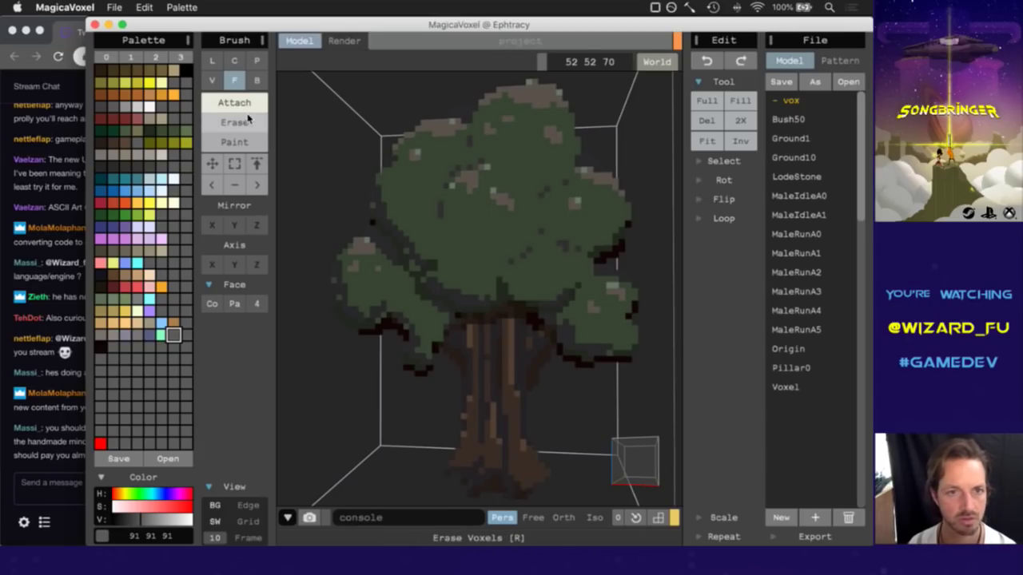
pyautogui.keyDown('alt'); pyautogui.click(511, 394); pyautogui.keyUp('alt')
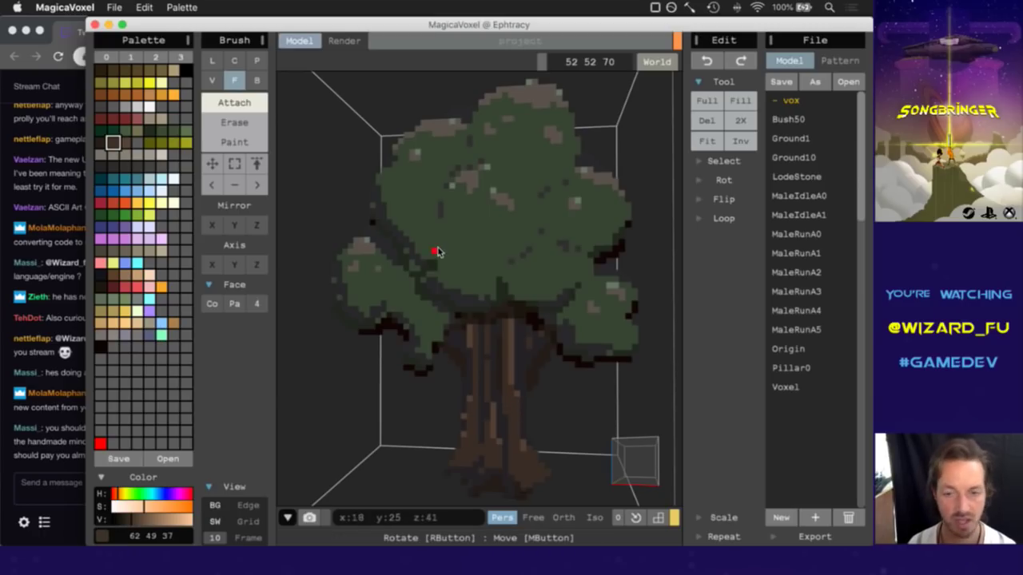
# Extrude lower and upper trunk strips, sampling grey and brown trunk colours.
pyautogui.click(506, 405)
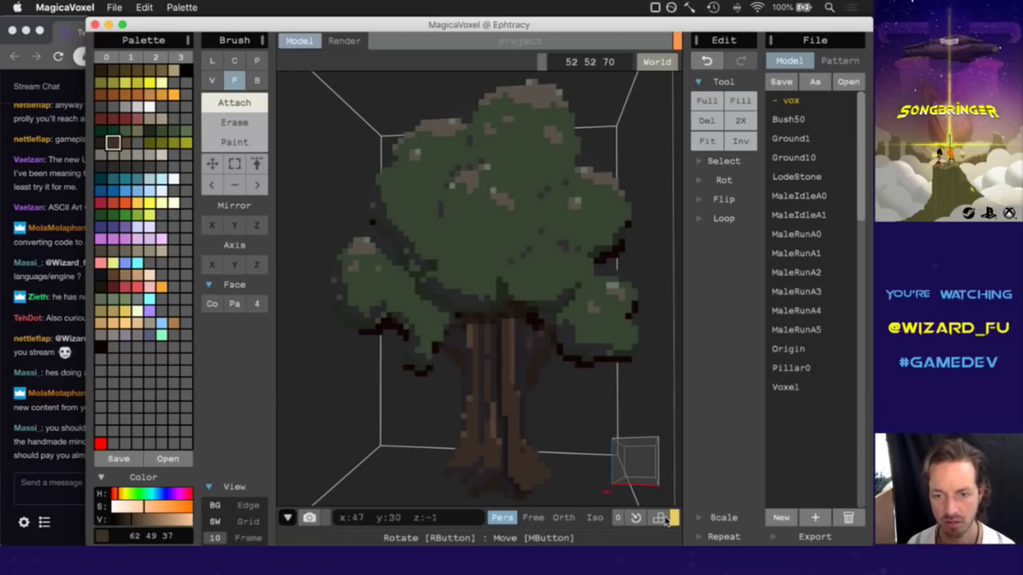
pyautogui.click(626, 474)
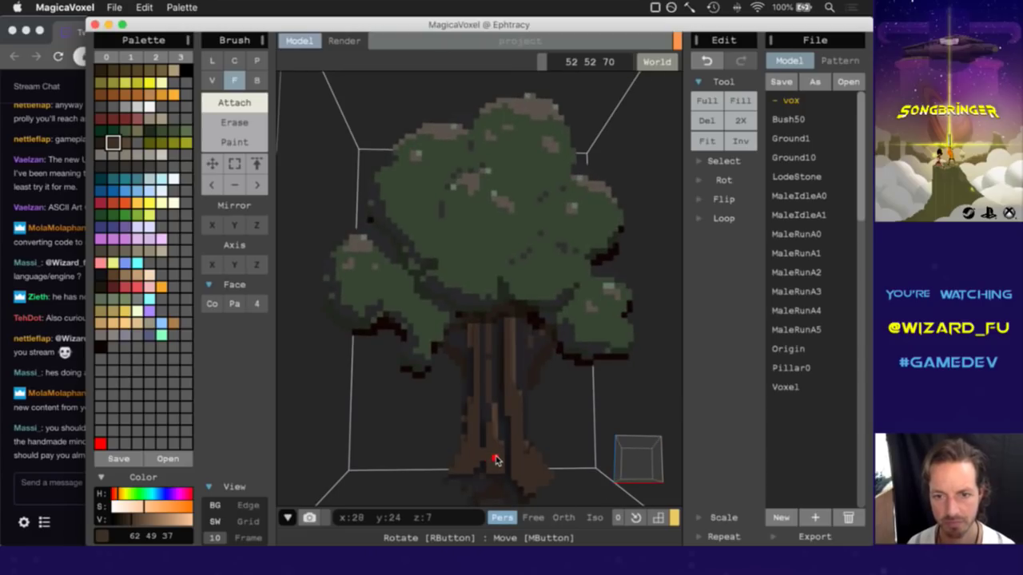
pyautogui.click(494, 457)
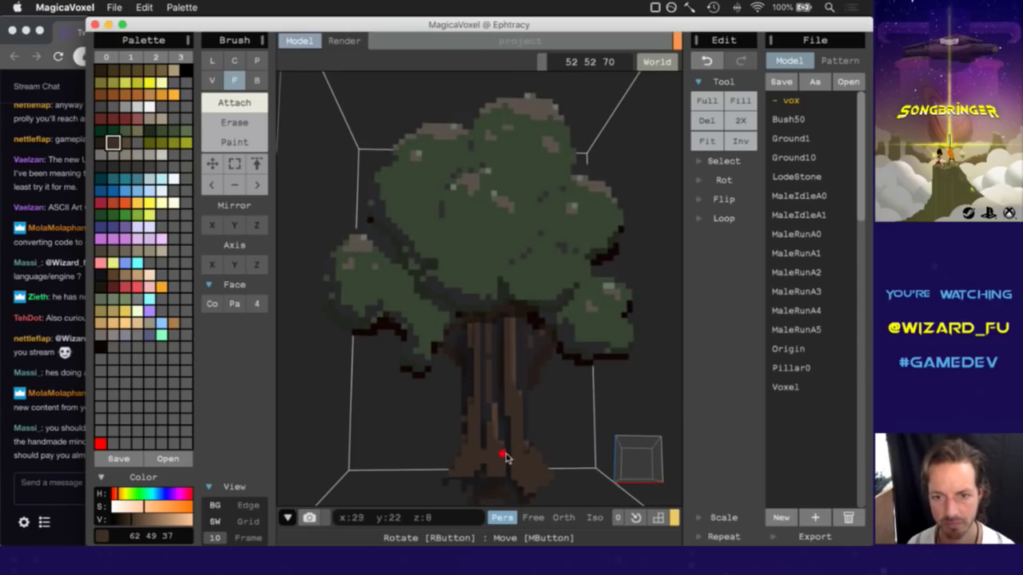
pyautogui.keyDown('alt'); pyautogui.click(496, 390); pyautogui.keyUp('alt')
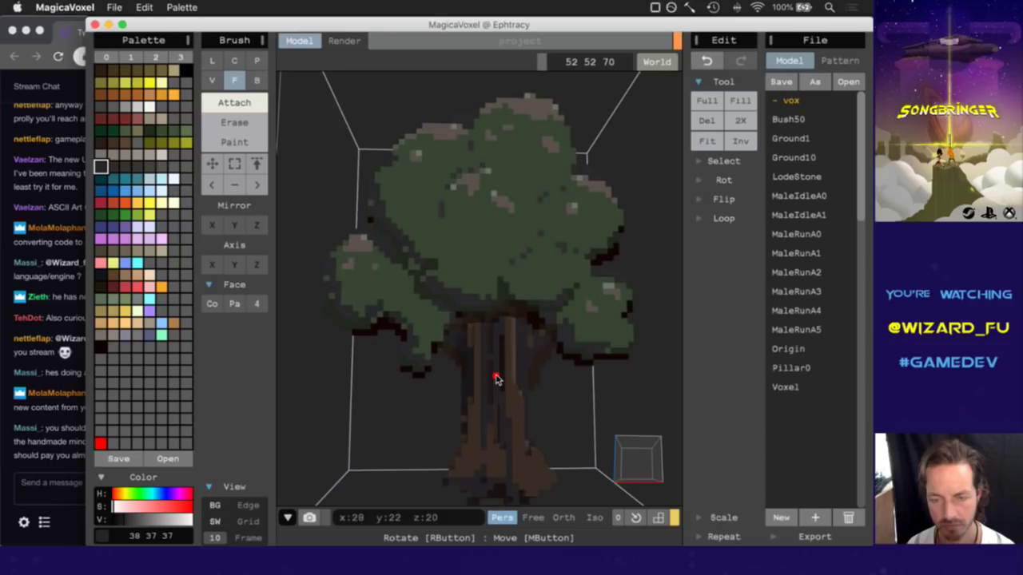
pyautogui.keyDown('alt'); pyautogui.click(489, 383); pyautogui.keyUp('alt')
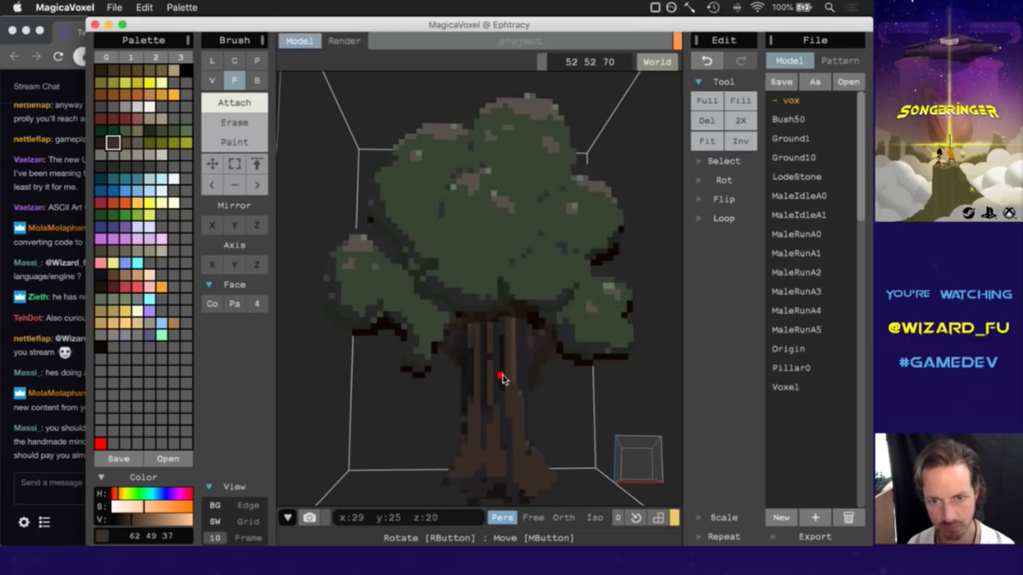
pyautogui.press('super+z')
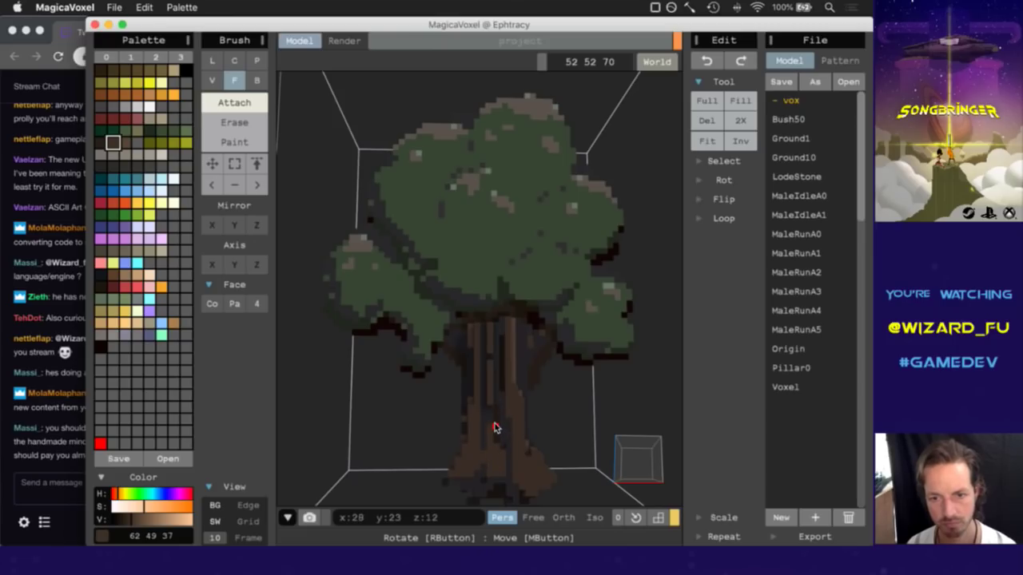
# Extrude more trunk columns in darker shades, undoing the unwanted ones.
pyautogui.click(494, 428)
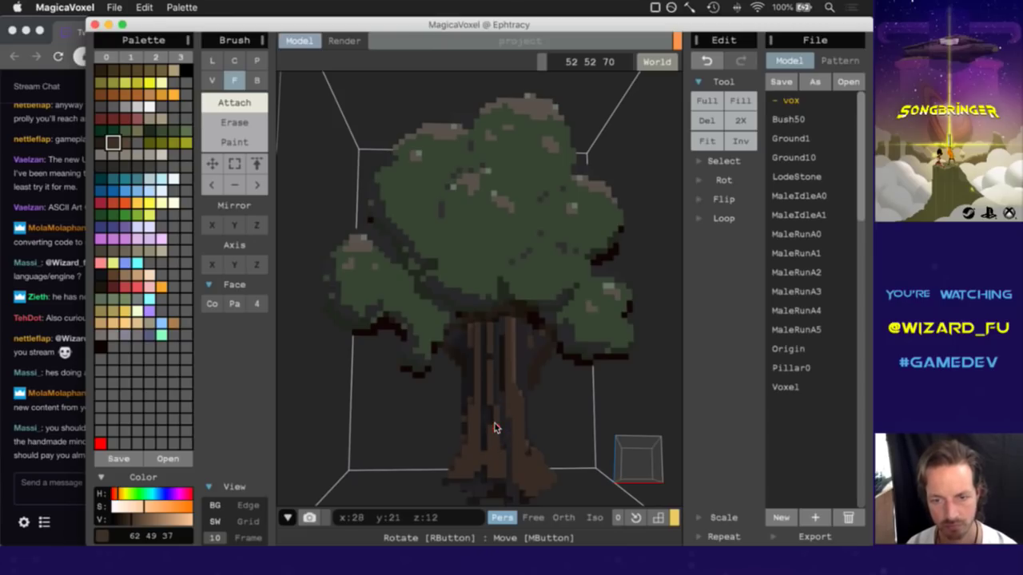
pyautogui.press('super+z')
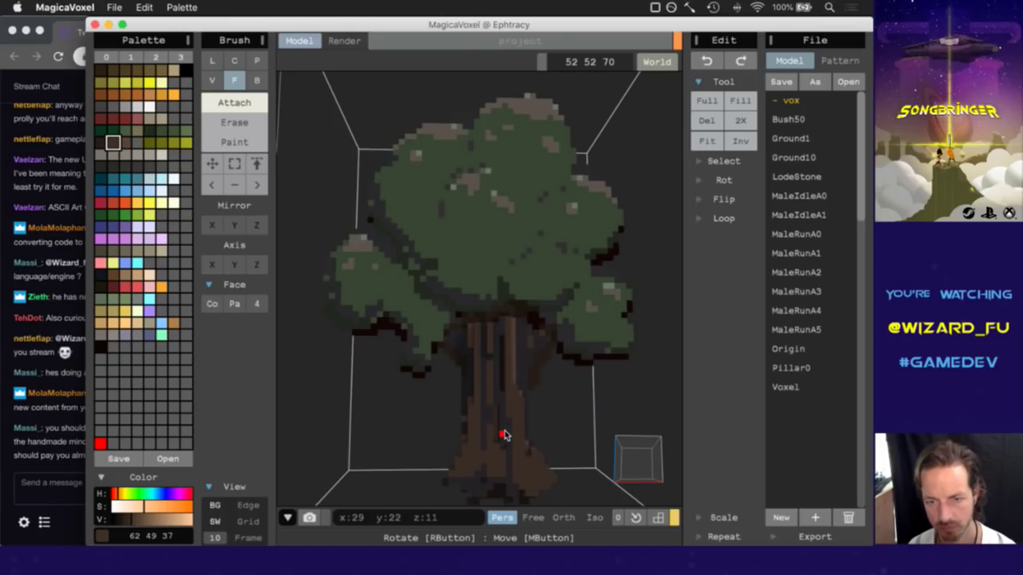
pyautogui.click(487, 391)
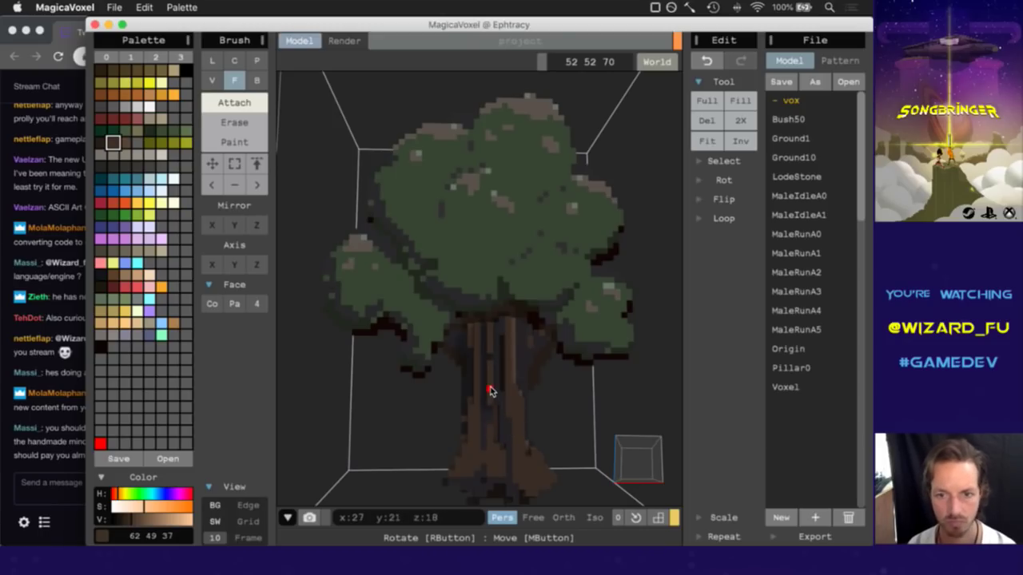
pyautogui.moveTo(628, 464)
pyautogui.mouseDown(button='right')
pyautogui.moveTo(598, 450)
pyautogui.moveTo(527, 474)
pyautogui.moveTo(558, 458)
pyautogui.moveTo(642, 469)
pyautogui.moveTo(620, 466)
pyautogui.moveTo(631, 466)
pyautogui.mouseUp(button='right')
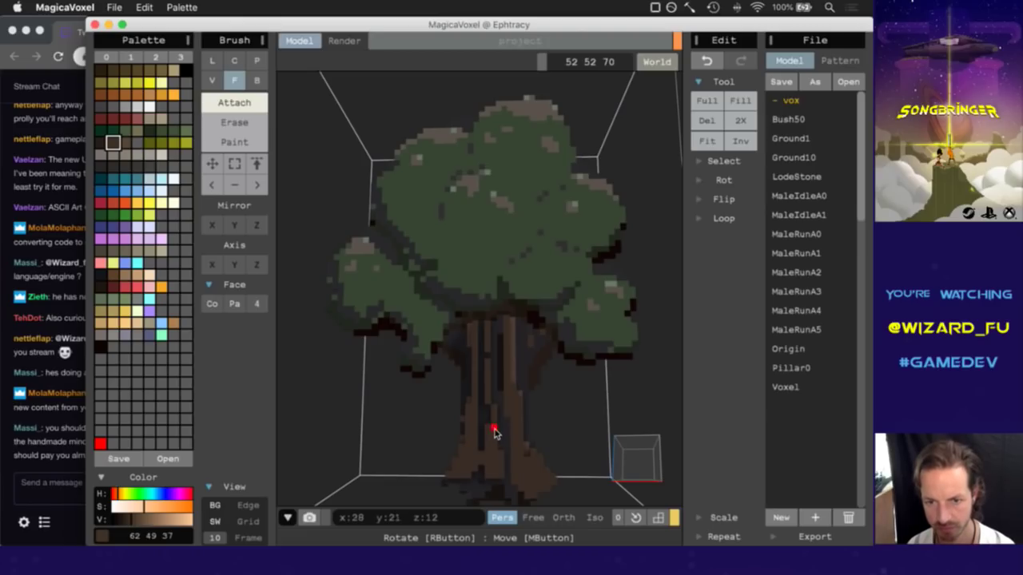
pyautogui.press('super+z')
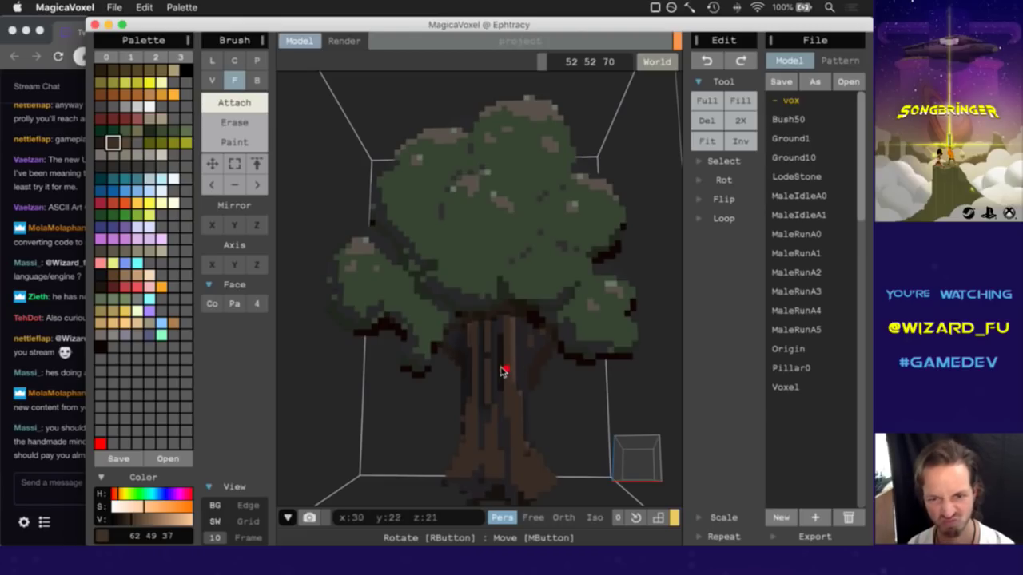
pyautogui.keyDown('alt'); pyautogui.click(499, 371); pyautogui.keyUp('alt')
pyautogui.click(499, 372)
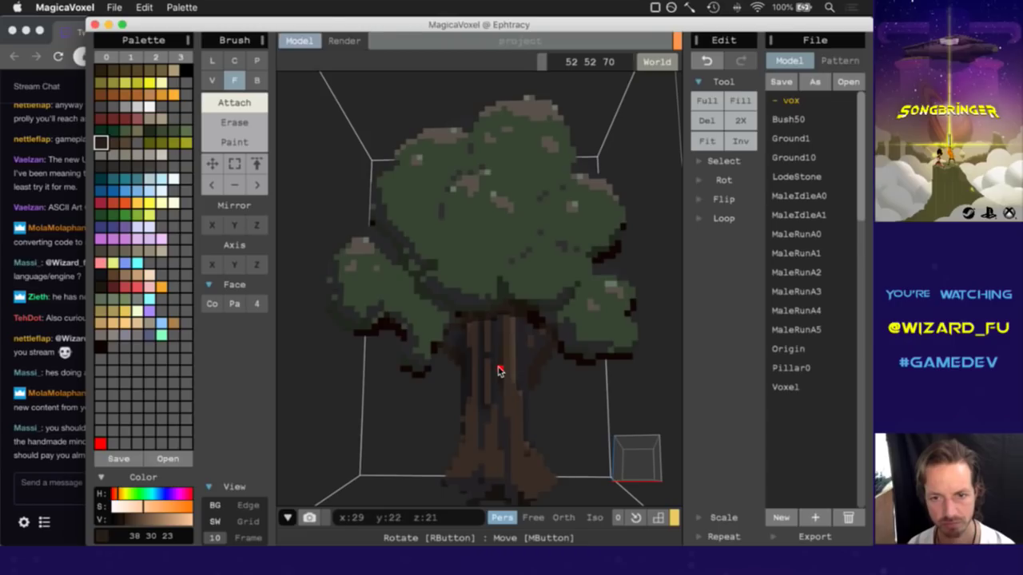
# Check the trunk from the side, pick dark grey 38 37 37, and switch to voxel erase.
pyautogui.moveTo(644, 464)
pyautogui.mouseDown(button='right')
pyautogui.moveTo(600, 480)
pyautogui.moveTo(537, 448)
pyautogui.moveTo(641, 468)
pyautogui.mouseUp(button='right')
pyautogui.keyDown('alt'); pyautogui.click(523, 362); pyautogui.keyUp('alt')
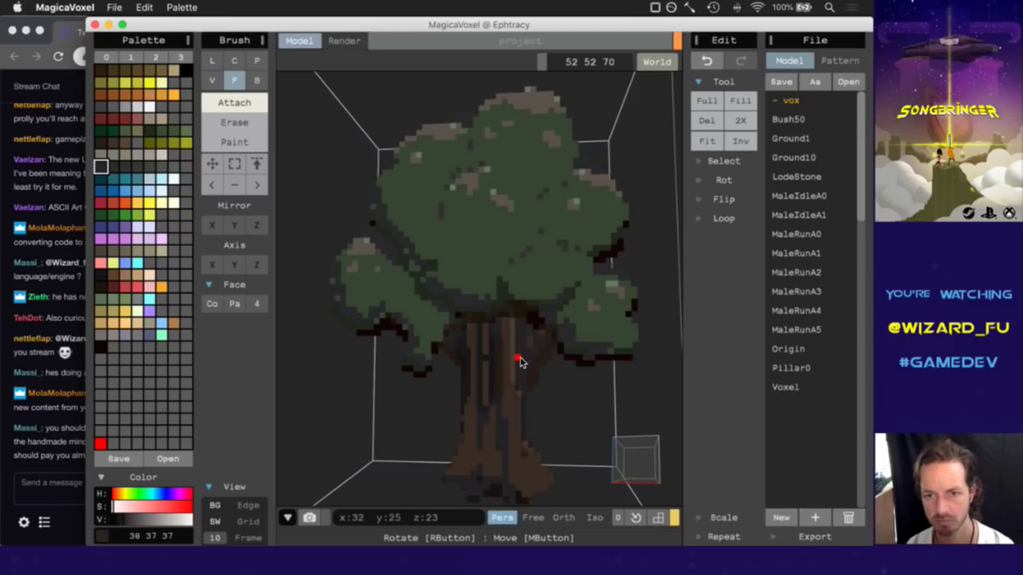
pyautogui.moveTo(650, 473); pyautogui.dragTo(570, 487, button='right')
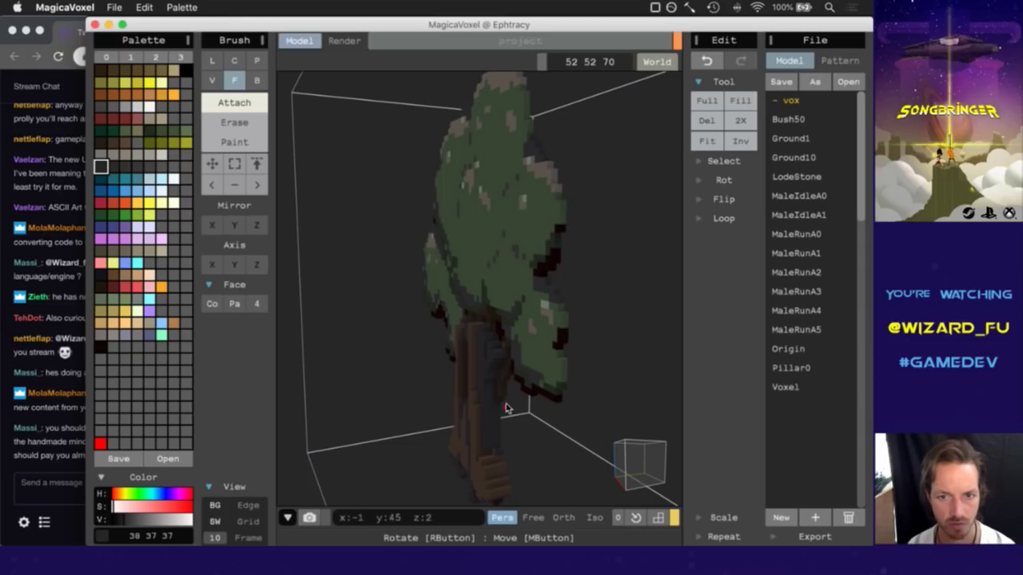
pyautogui.moveTo(644, 464); pyautogui.dragTo(701, 449, button='right')
pyautogui.press('v')
pyautogui.press('e')
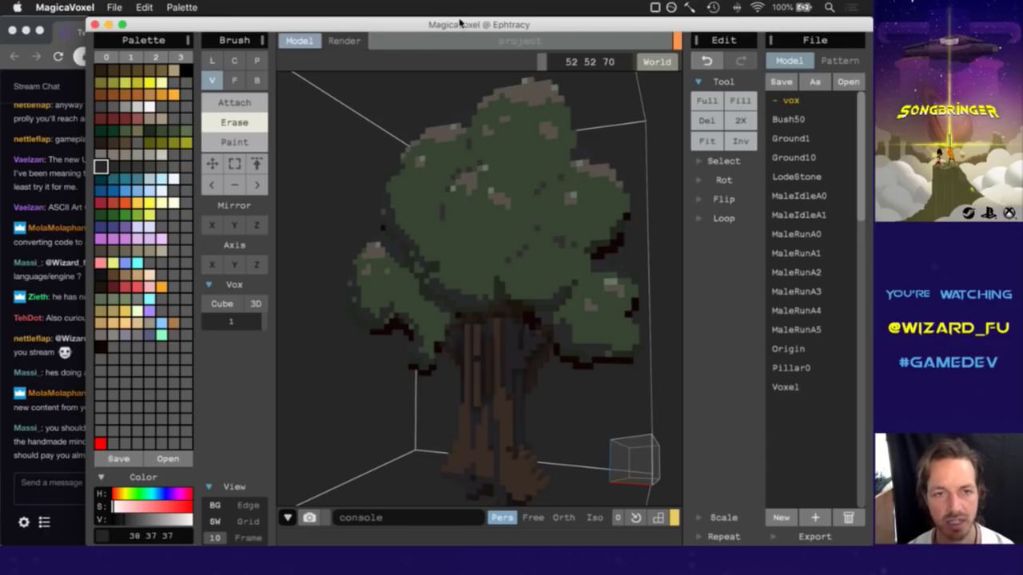
# Set the brush to Attach, then Paint, and orbit around the tree.
pyautogui.click(235, 104)
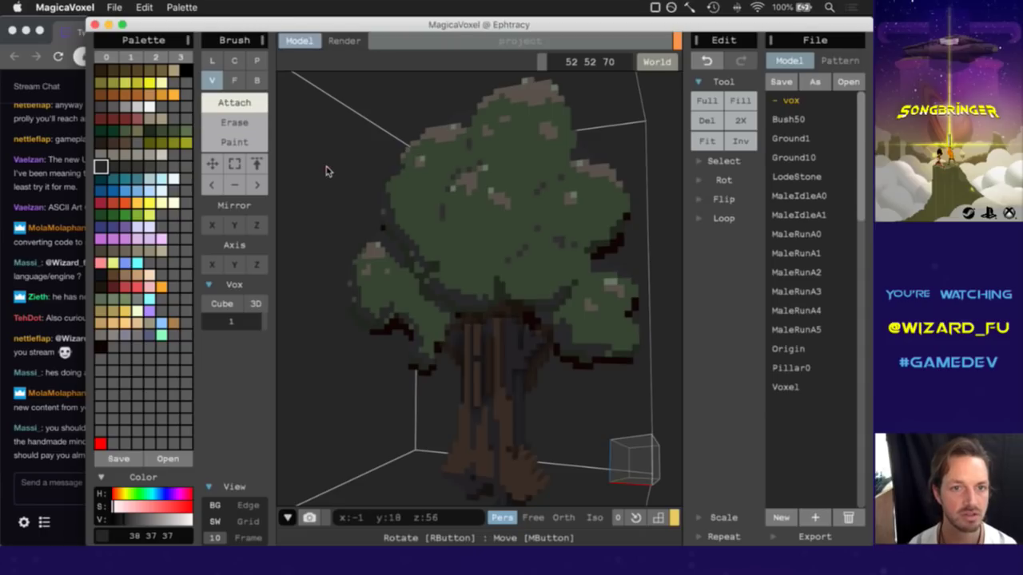
pyautogui.press('g')
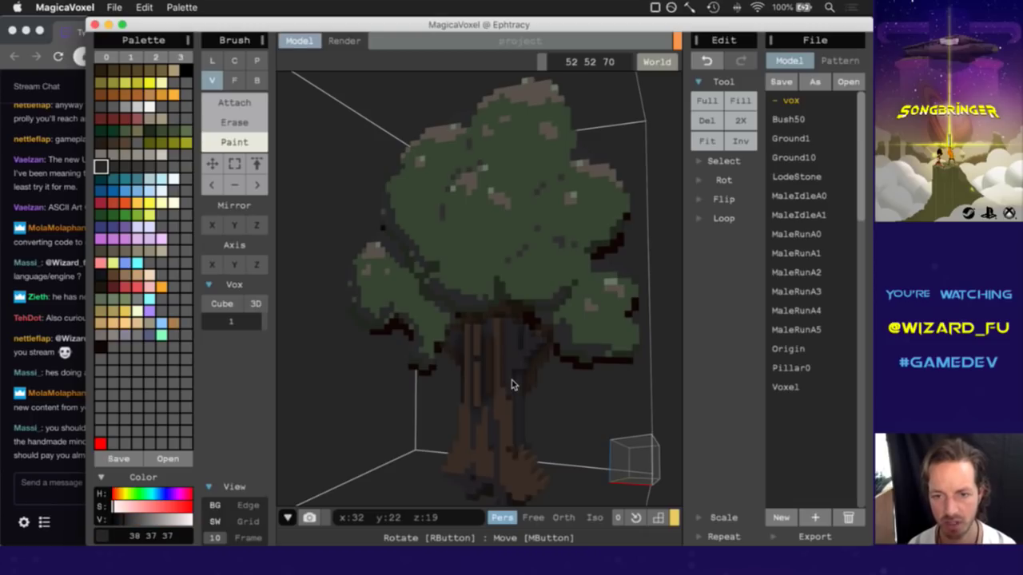
pyautogui.moveTo(642, 457); pyautogui.dragTo(611, 471, button='right')
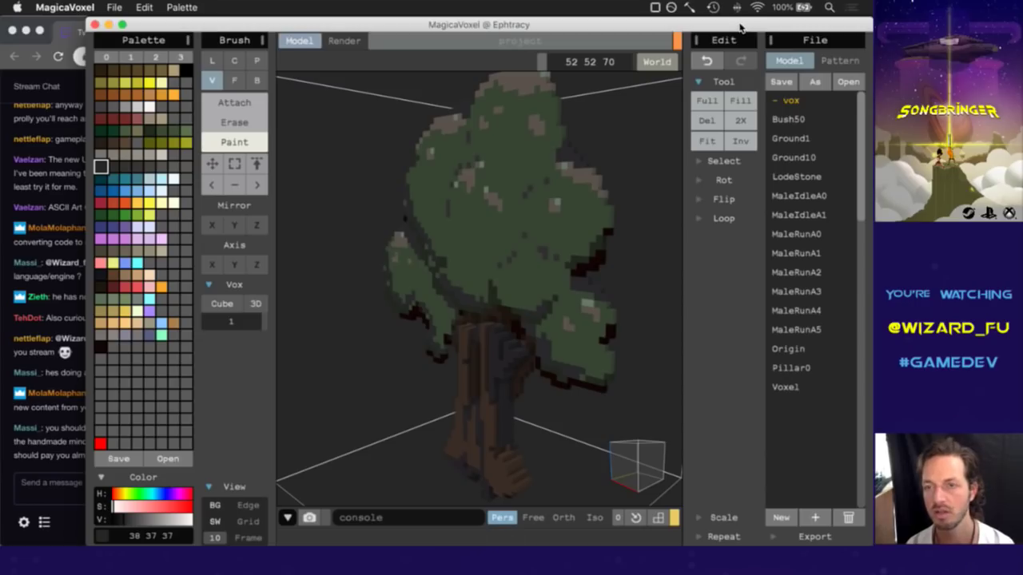
# Check the Karabiner-Elements menu, then bring the Twitch chat window forward.
pyautogui.click(655, 8)
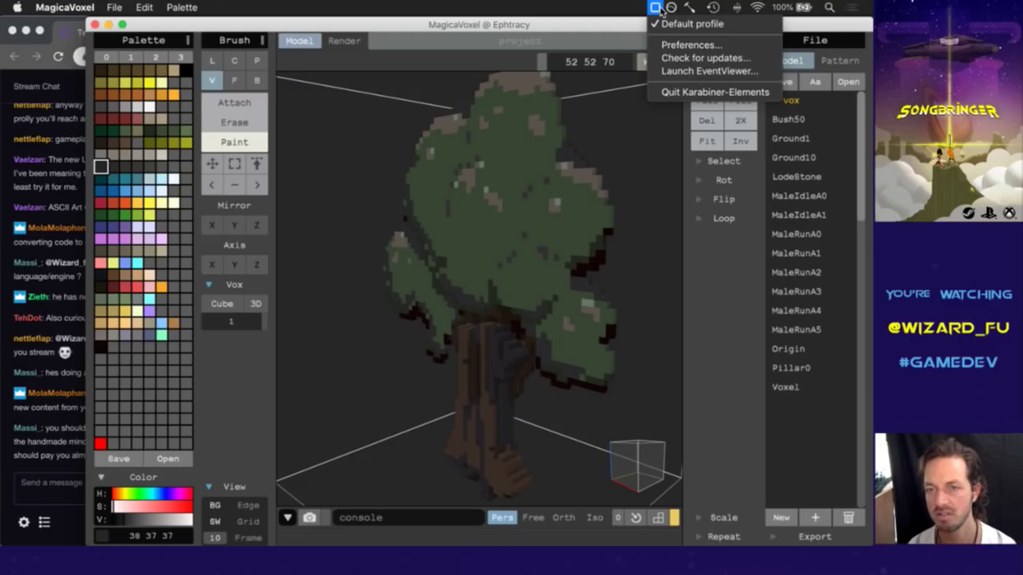
pyautogui.click(611, 4)
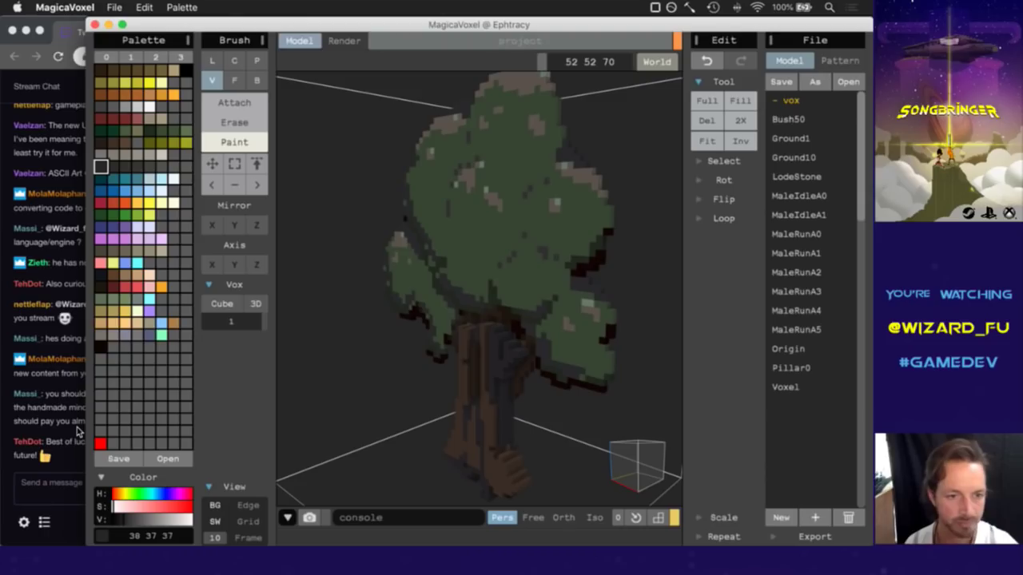
pyautogui.click(68, 427)
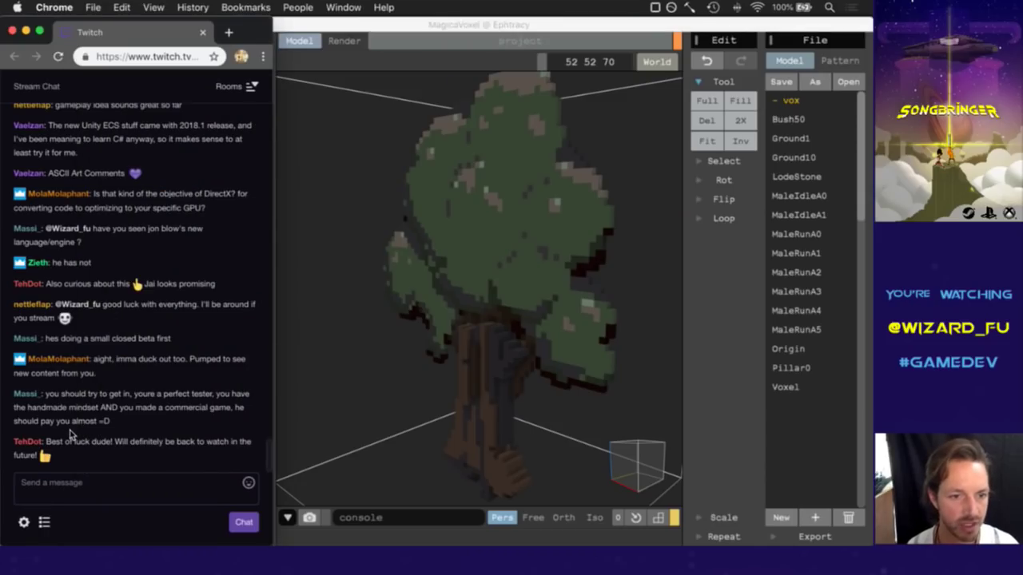
# Read the latest Twitch chat messages, then return to the tree in MagicaVoxel.
pyautogui.moveTo(59, 445); pyautogui.dragTo(111, 447)
pyautogui.click(72, 467)
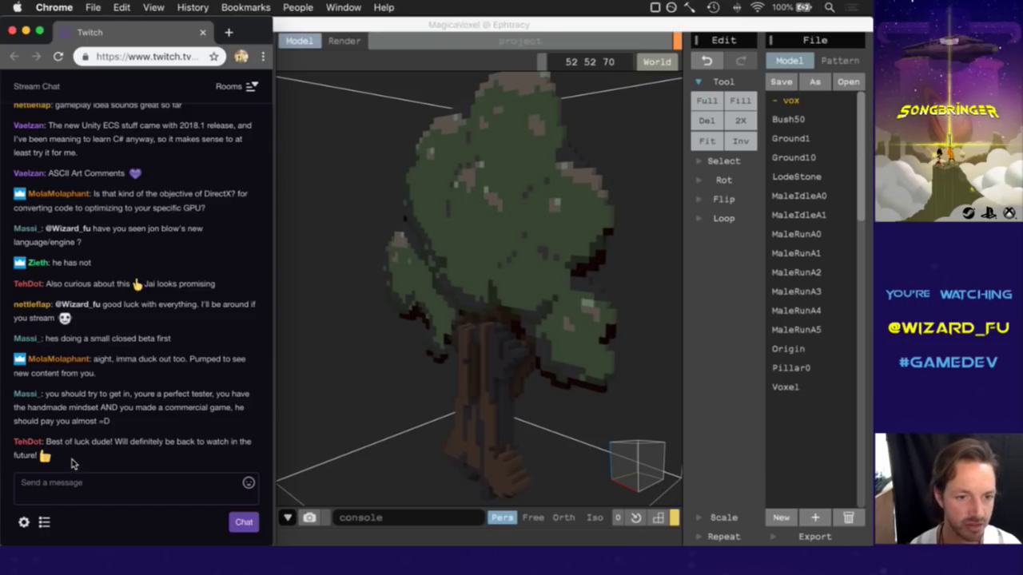
pyautogui.moveTo(64, 441); pyautogui.dragTo(154, 446)
pyautogui.click(209, 465)
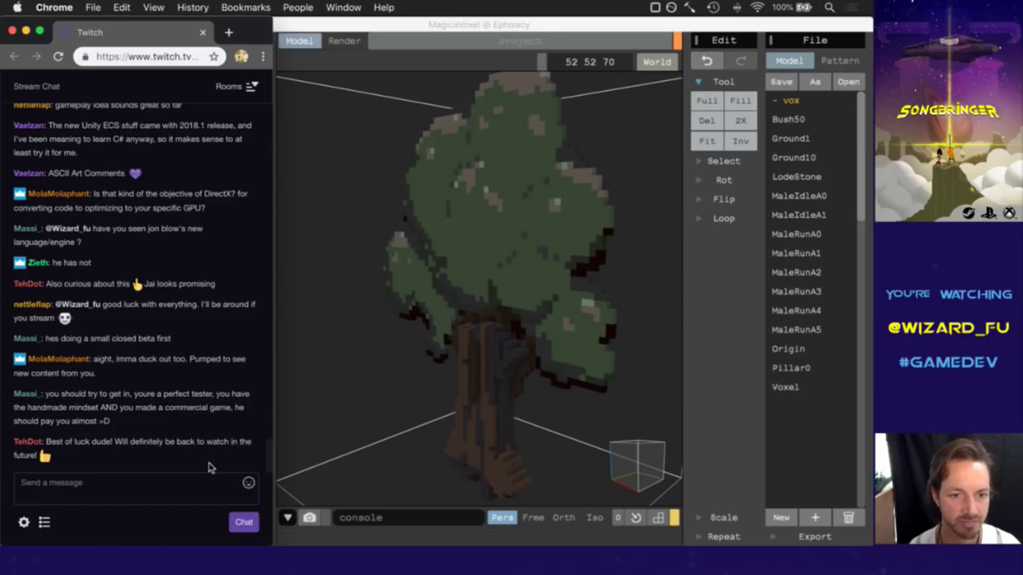
pyautogui.click(445, 37)
pyautogui.moveTo(649, 468); pyautogui.dragTo(680, 455, button='right')
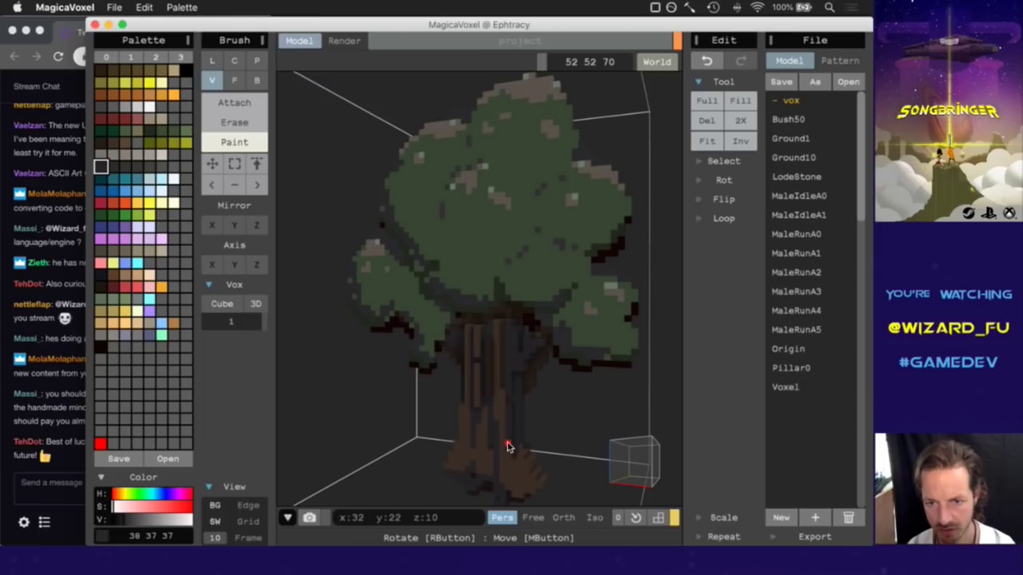
# Undo the last edit, erase stray voxels at the trunk base, and orbit to inspect the tree.
pyautogui.press('super+z')
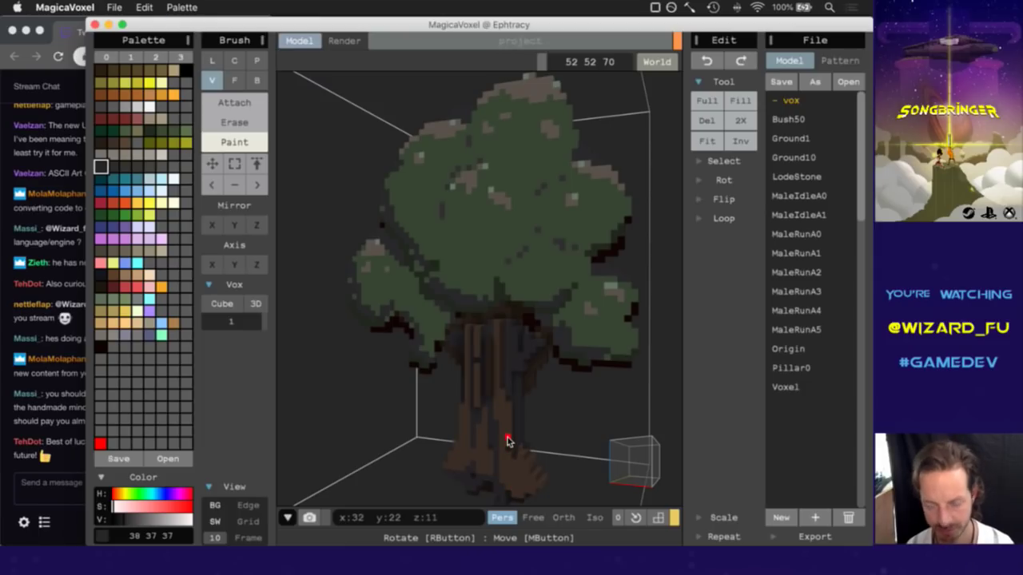
pyautogui.press('ctrl')
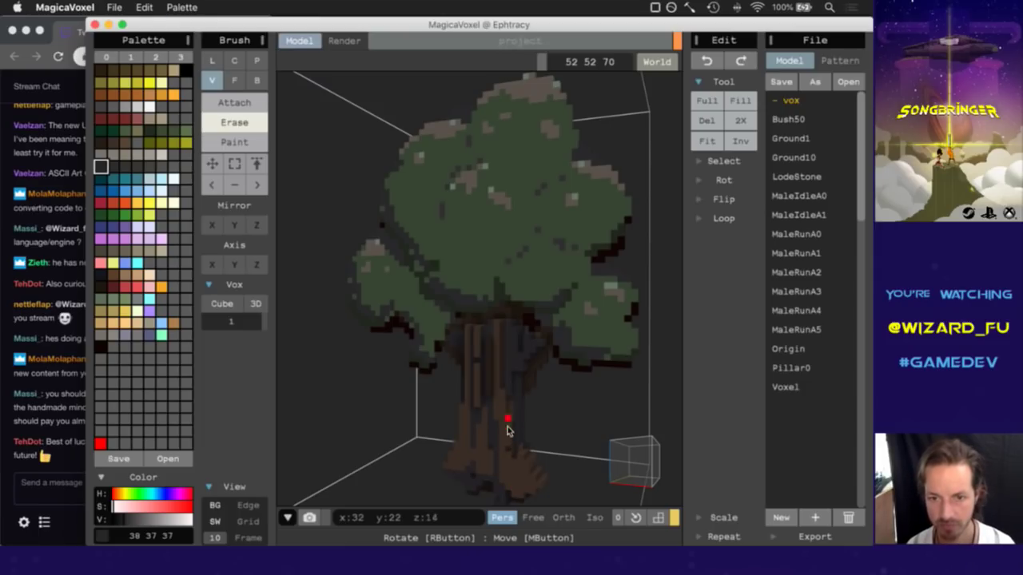
pyautogui.click(512, 466)
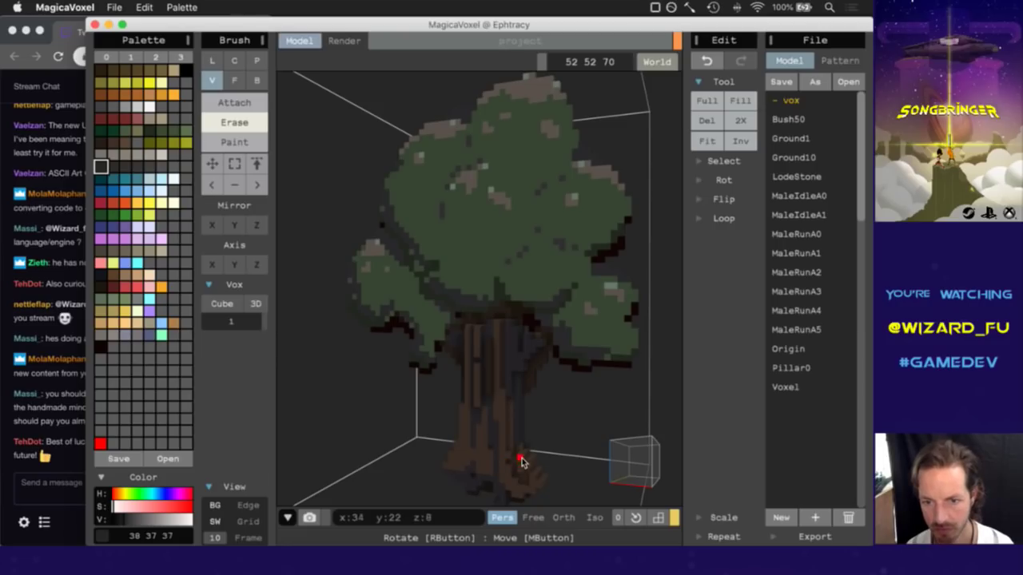
pyautogui.moveTo(616, 486); pyautogui.dragTo(580, 452, button='right')
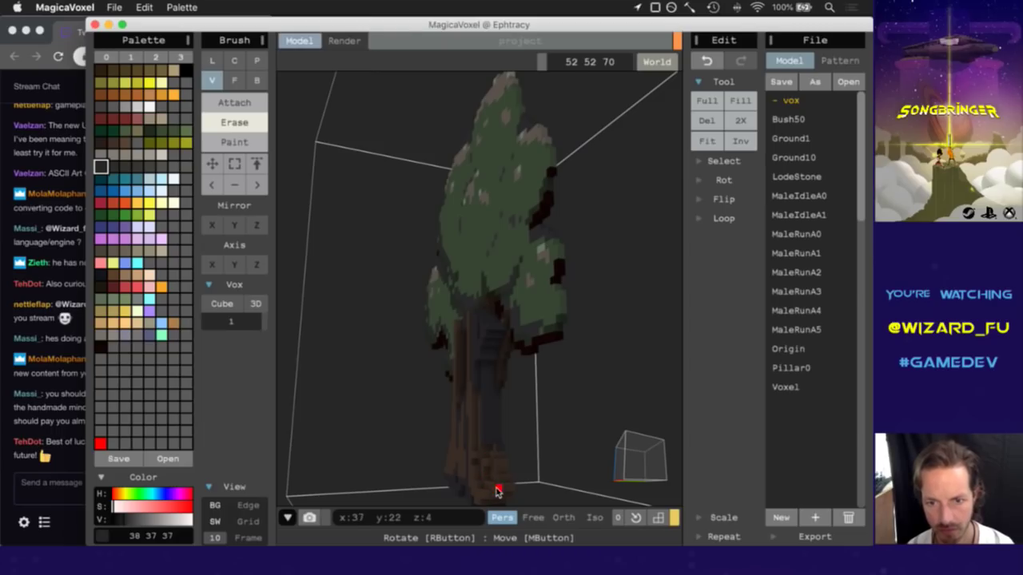
pyautogui.moveTo(625, 463); pyautogui.dragTo(662, 463, button='right')
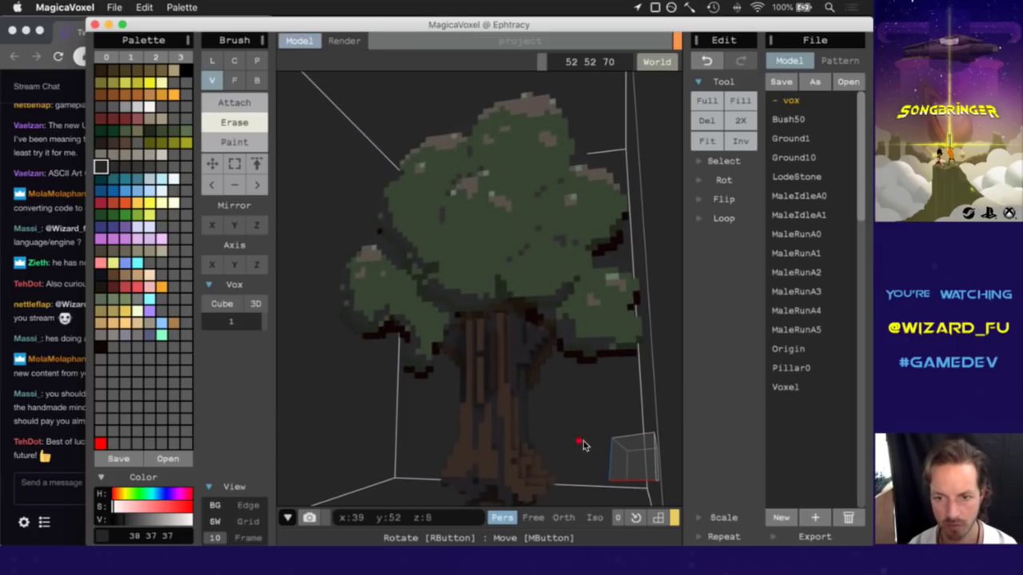
pyautogui.moveTo(626, 458); pyautogui.dragTo(708, 474, button='right')
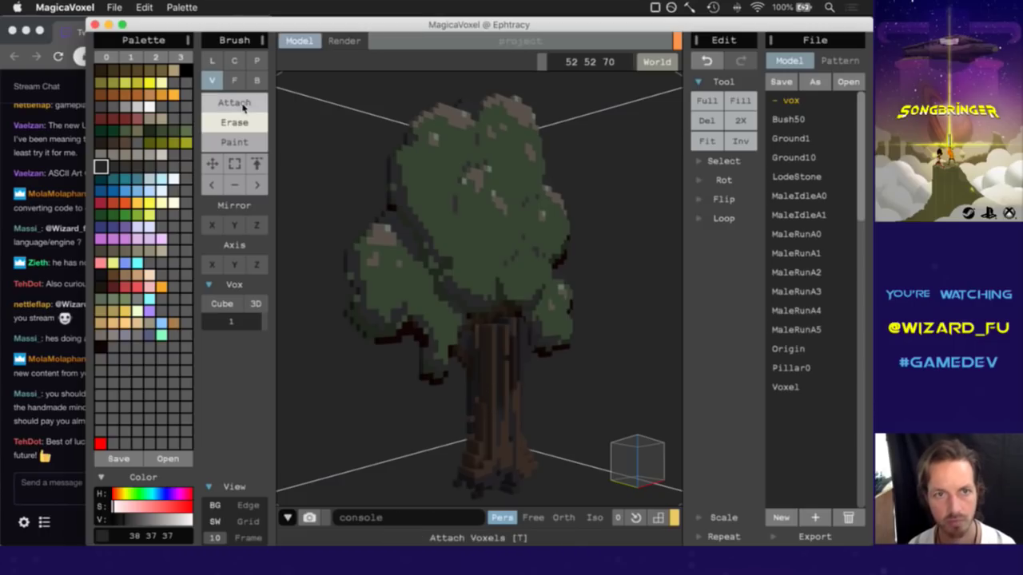
# Set the brush to Face mode with Attach.
pyautogui.click(234, 80)
pyautogui.click(234, 102)
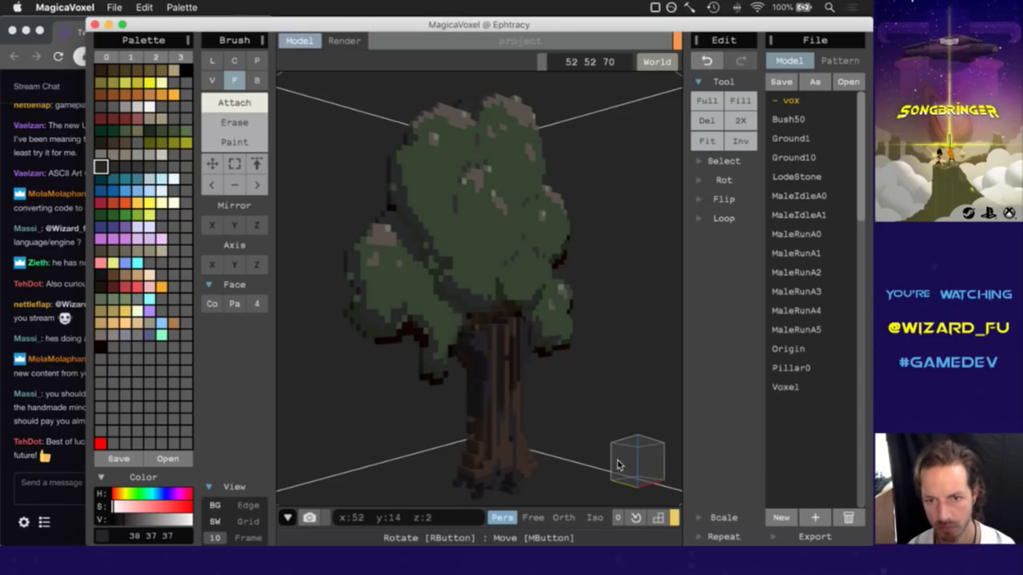
pyautogui.moveTo(621, 465); pyautogui.dragTo(587, 463, button='right')
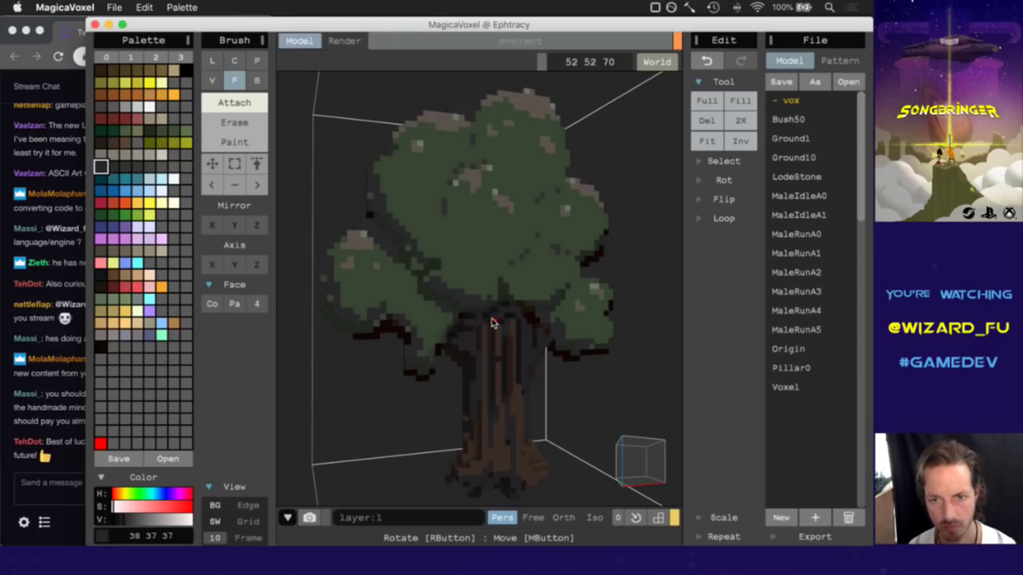
pyautogui.moveTo(613, 477)
pyautogui.mouseDown(button='right')
pyautogui.moveTo(585, 476)
pyautogui.moveTo(608, 459)
pyautogui.mouseUp(button='right')
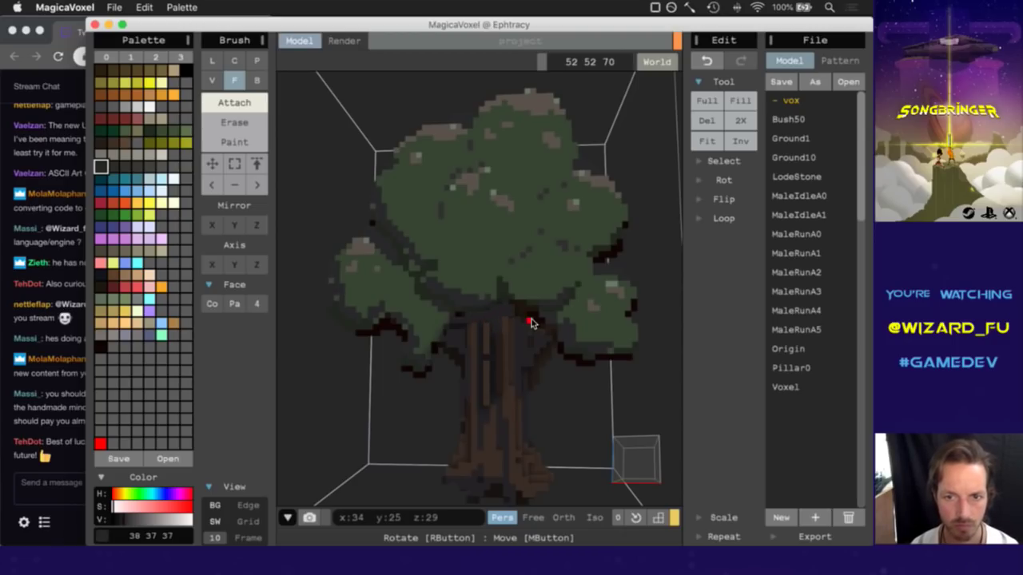
# Undo the misplaced edit, then attach a face of the trunk's dark brown 29 23 13.
pyautogui.press('super+z')
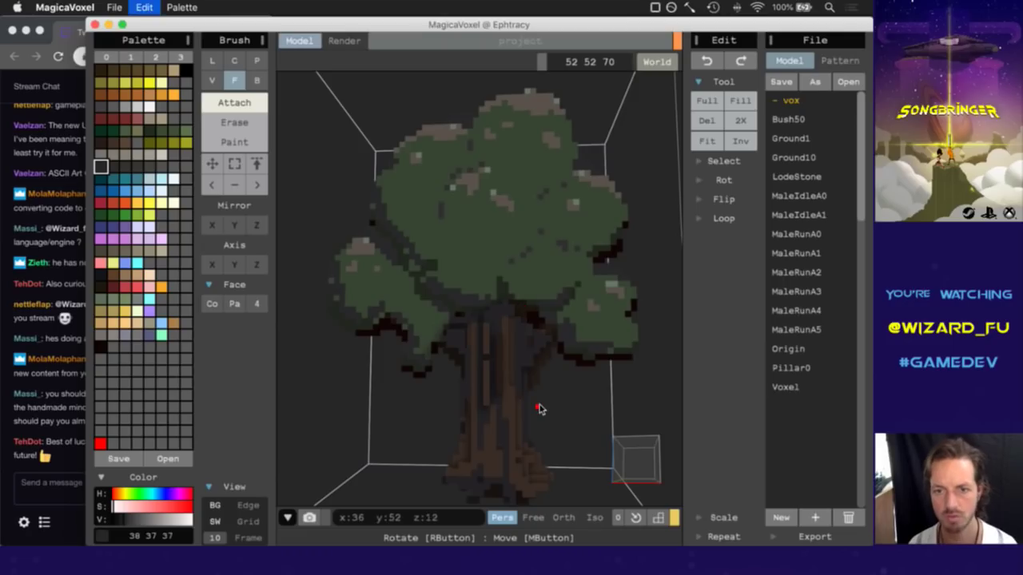
pyautogui.keyDown('alt'); pyautogui.click(480, 322); pyautogui.keyUp('alt')
pyautogui.click(479, 322)
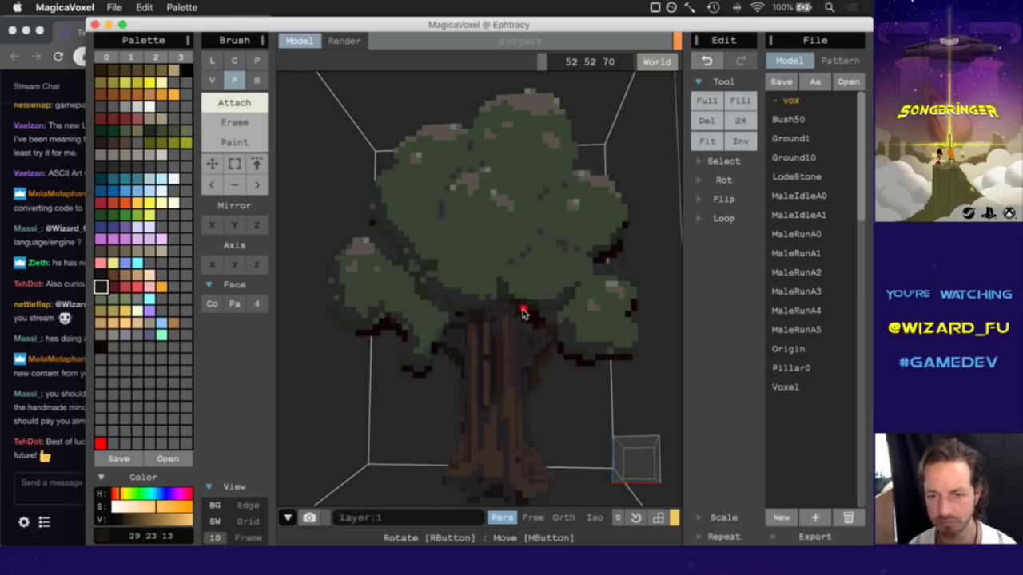
# Orbit around to check the trunk, then pick the dark green 34 42 30 from the foliage.
pyautogui.click(638, 462)
pyautogui.moveTo(638, 463)
pyautogui.mouseDown(button='right')
pyautogui.moveTo(551, 465)
pyautogui.moveTo(630, 469)
pyautogui.mouseUp(button='right')
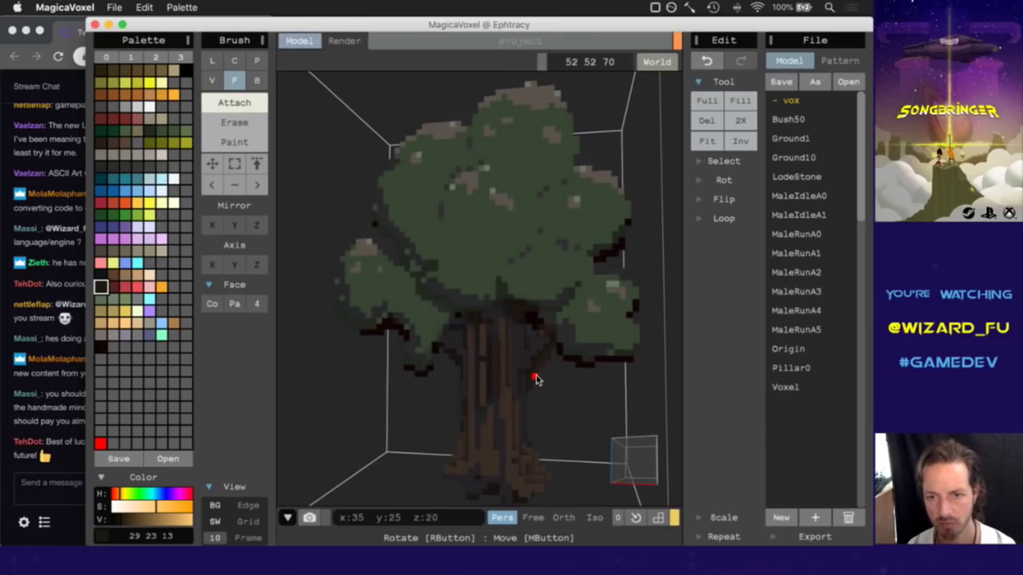
pyautogui.moveTo(632, 451); pyautogui.dragTo(555, 453, button='right')
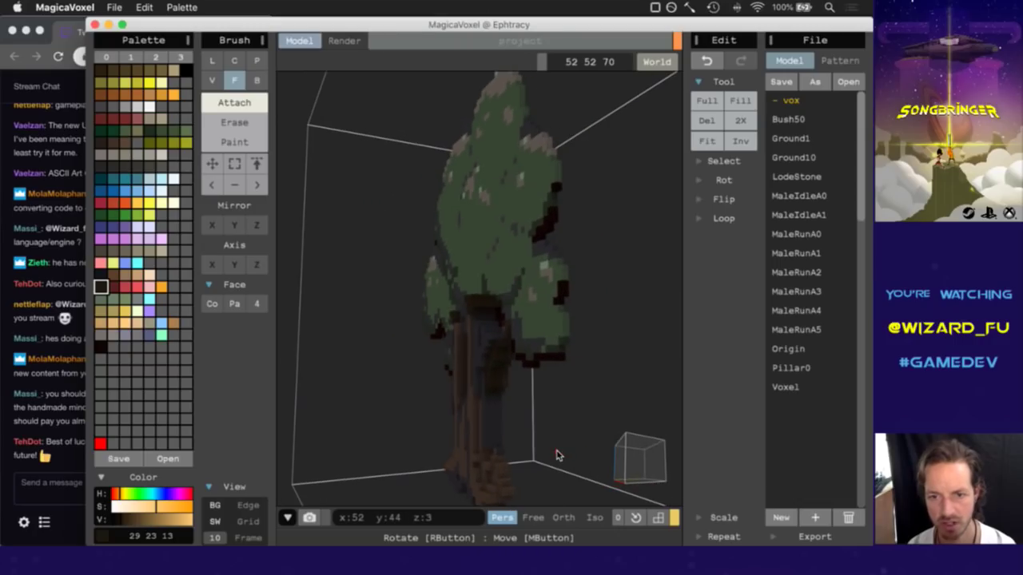
pyautogui.moveTo(623, 462); pyautogui.dragTo(717, 466, button='right')
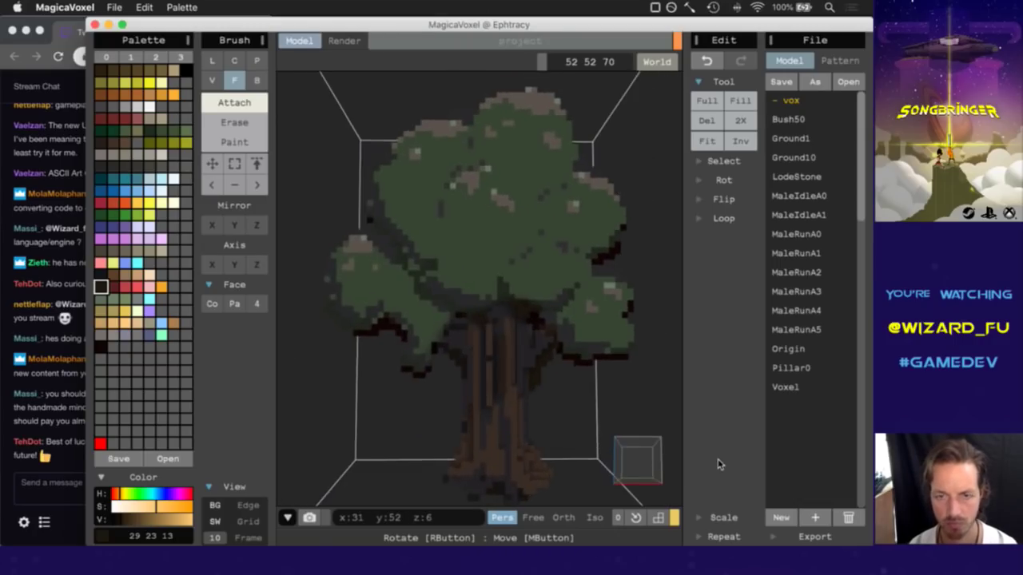
pyautogui.moveTo(631, 465); pyautogui.dragTo(599, 455, button='right')
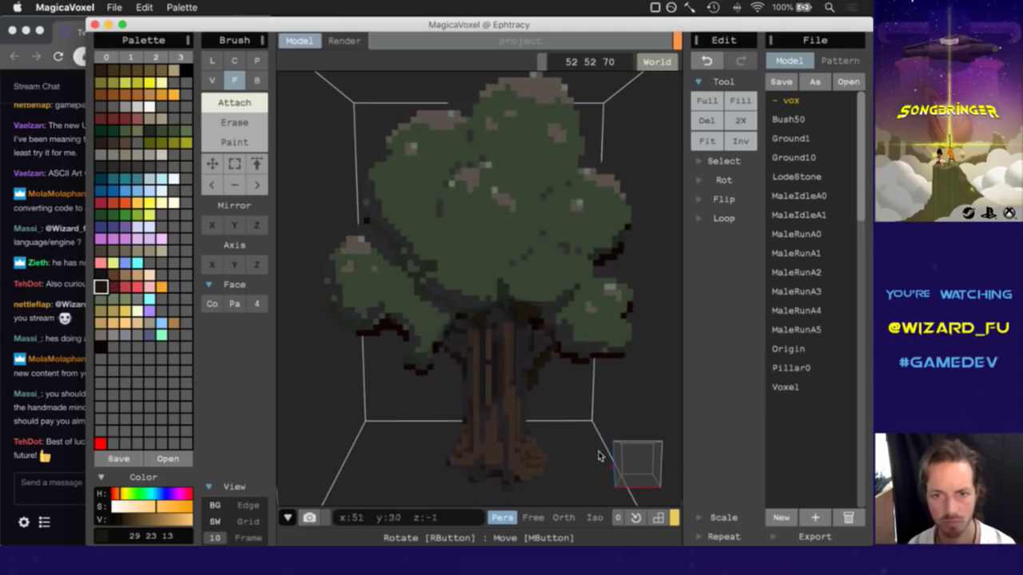
pyautogui.keyDown('alt'); pyautogui.click(461, 313); pyautogui.keyUp('alt')
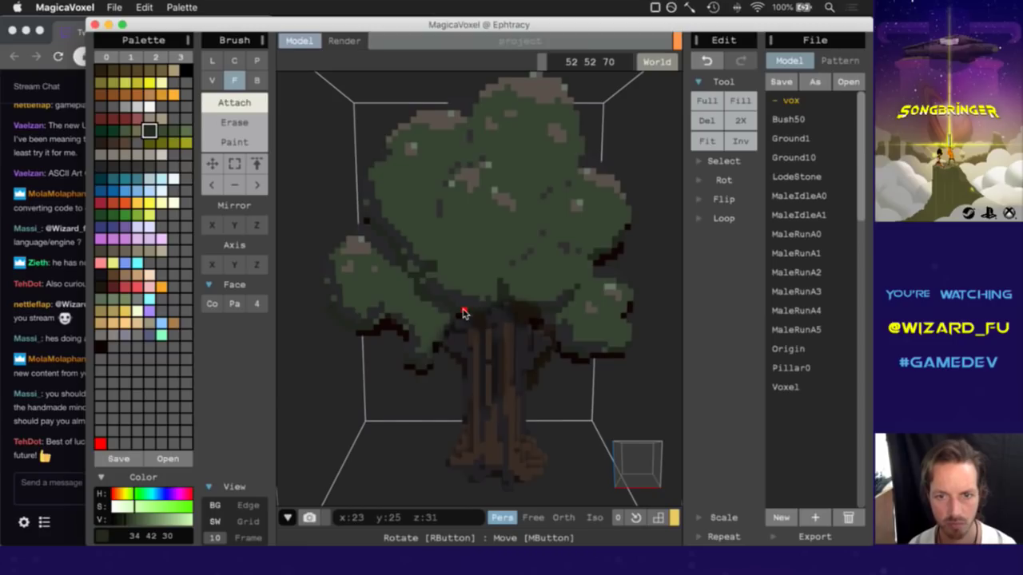
# Attach dark green patches onto the foliage, then a band of dark grey 44 43 42.
pyautogui.click(463, 313)
pyautogui.click(464, 313)
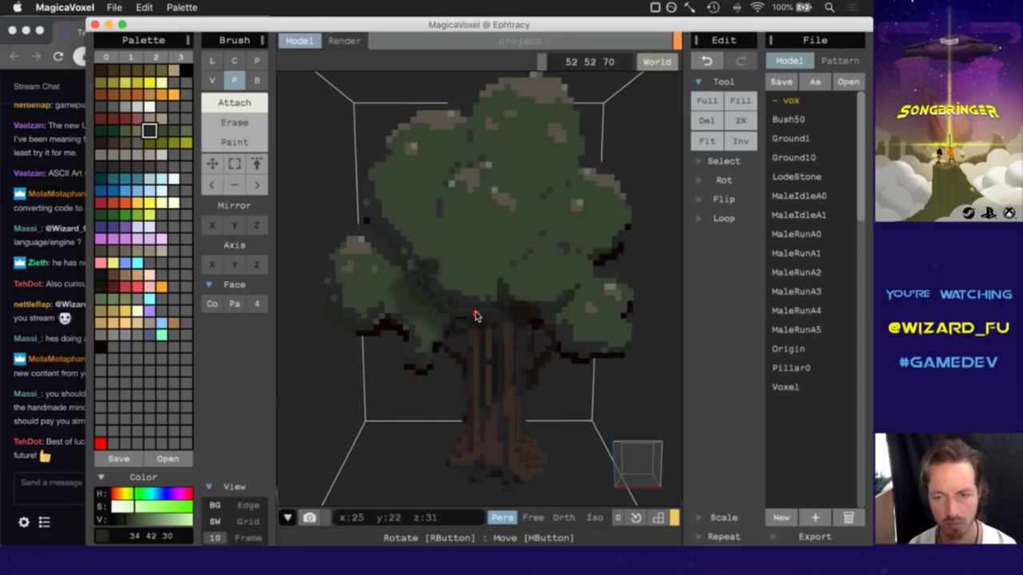
pyautogui.moveTo(635, 468); pyautogui.dragTo(447, 341, button='right')
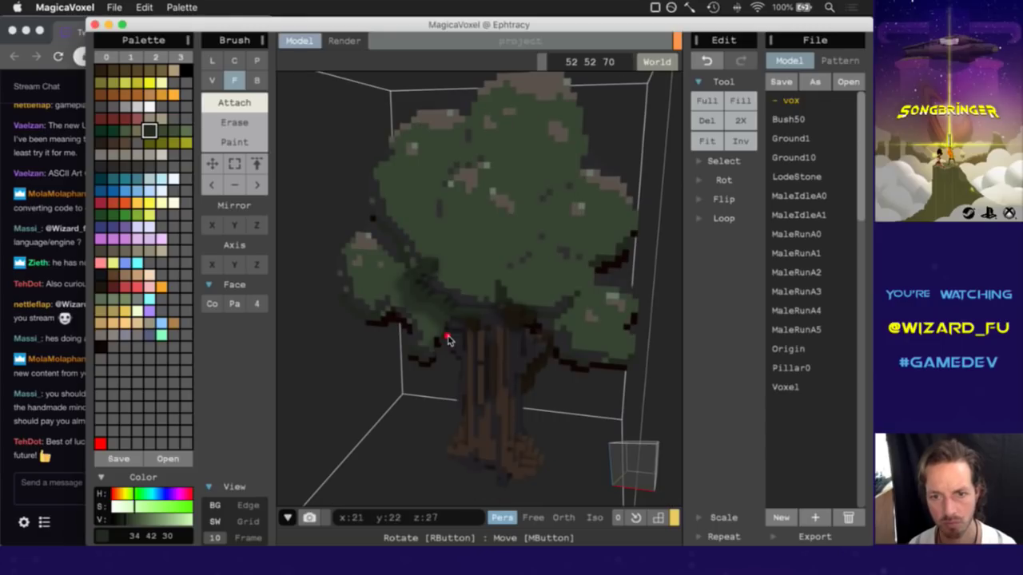
pyautogui.click(463, 319)
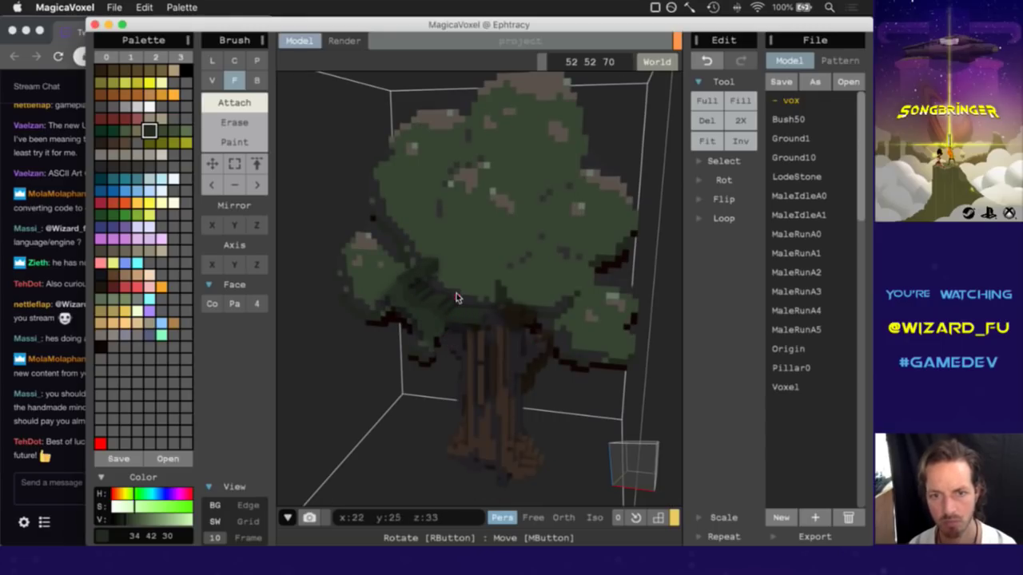
pyautogui.keyDown('alt'); pyautogui.click(462, 301); pyautogui.keyUp('alt')
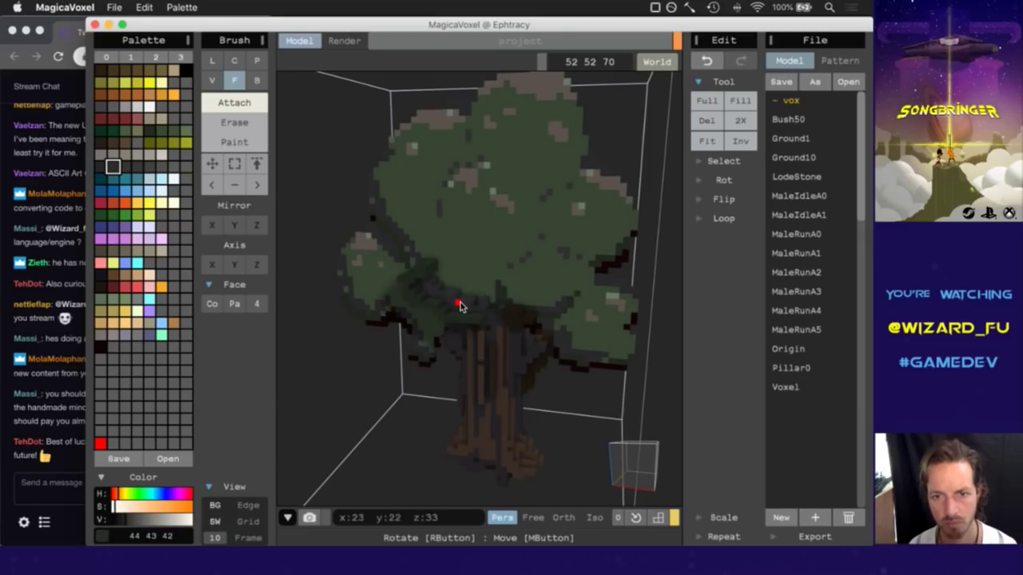
pyautogui.click(458, 307)
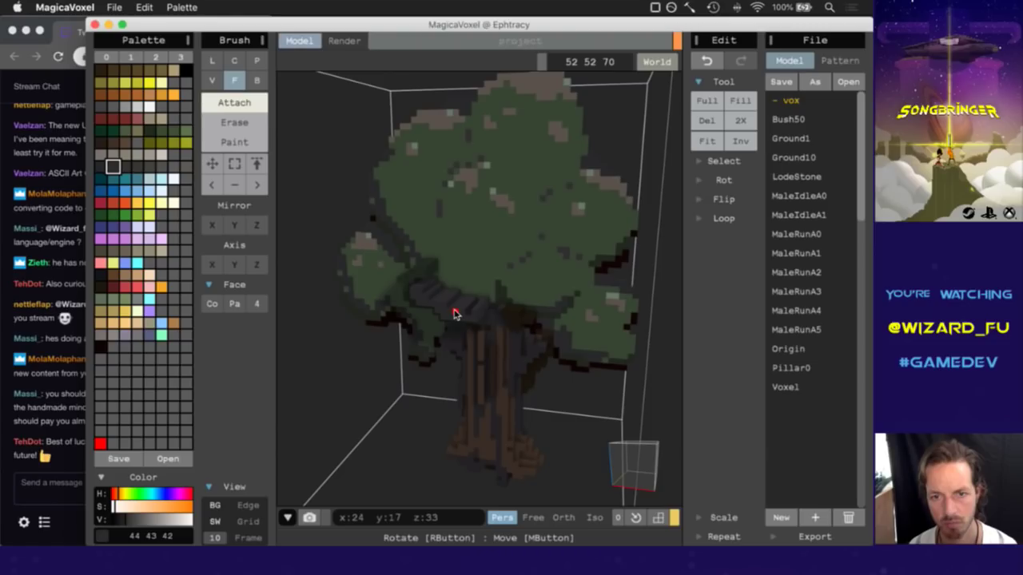
# Pick the canopy green 59 74 51 and layer it over the lower canopy.
pyautogui.keyDown('alt'); pyautogui.click(479, 279); pyautogui.keyUp('alt')
pyautogui.click(480, 279)
pyautogui.click(471, 276)
pyautogui.click(472, 275)
pyautogui.click(472, 276)
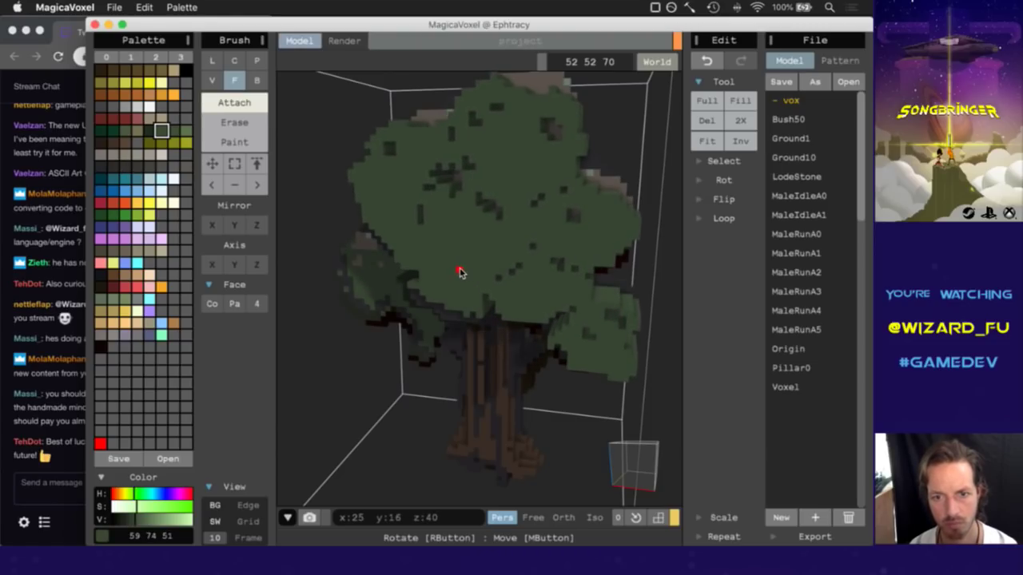
pyautogui.click(463, 272)
pyautogui.moveTo(630, 468)
pyautogui.mouseDown(button='right')
pyautogui.moveTo(562, 417)
pyautogui.moveTo(528, 471)
pyautogui.moveTo(661, 440)
pyautogui.moveTo(636, 463)
pyautogui.moveTo(642, 472)
pyautogui.moveTo(669, 445)
pyautogui.moveTo(647, 460)
pyautogui.mouseUp(button='right')
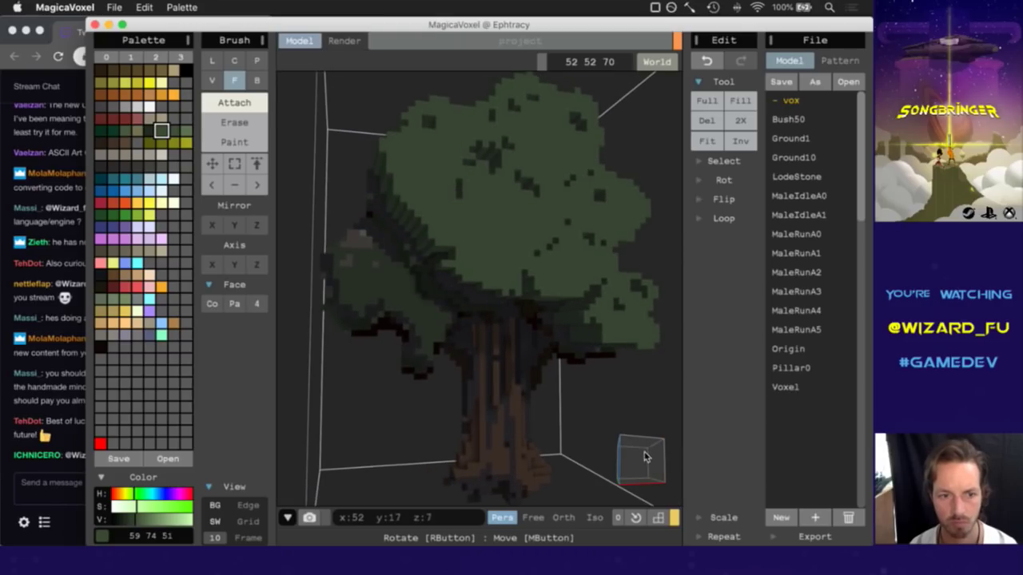
# Post a HeyGuys greeting in the Twitch chat and return to MagicaVoxel.
pyautogui.click(39, 405)
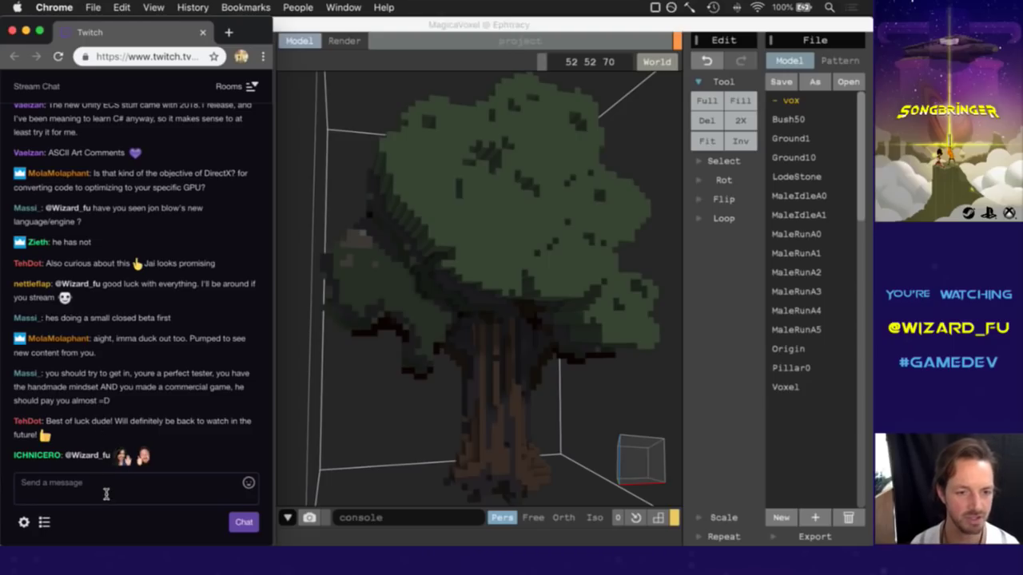
pyautogui.click(106, 494)
pyautogui.write('HeyGuys')
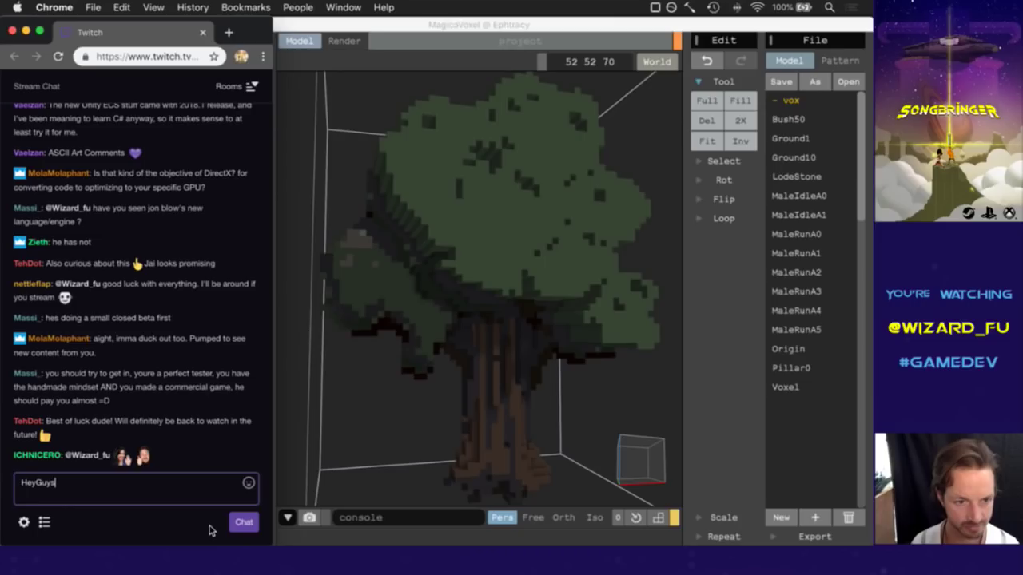
pyautogui.press('Return')
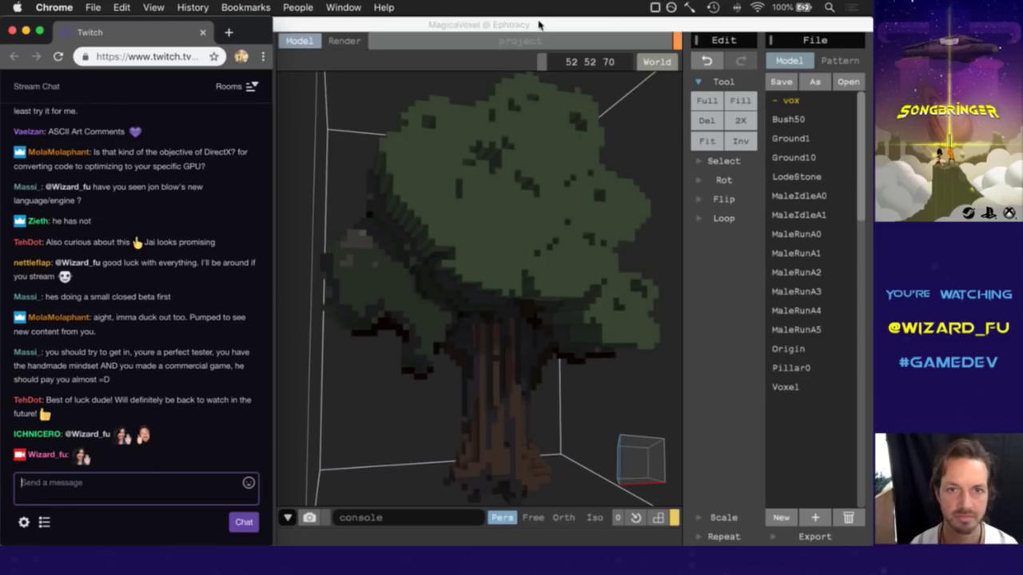
pyautogui.click(538, 25)
# Pick the brownish 95 89 75 from the tree, then read the latest Twitch chat message.
pyautogui.moveTo(630, 468); pyautogui.dragTo(603, 487, button='right')
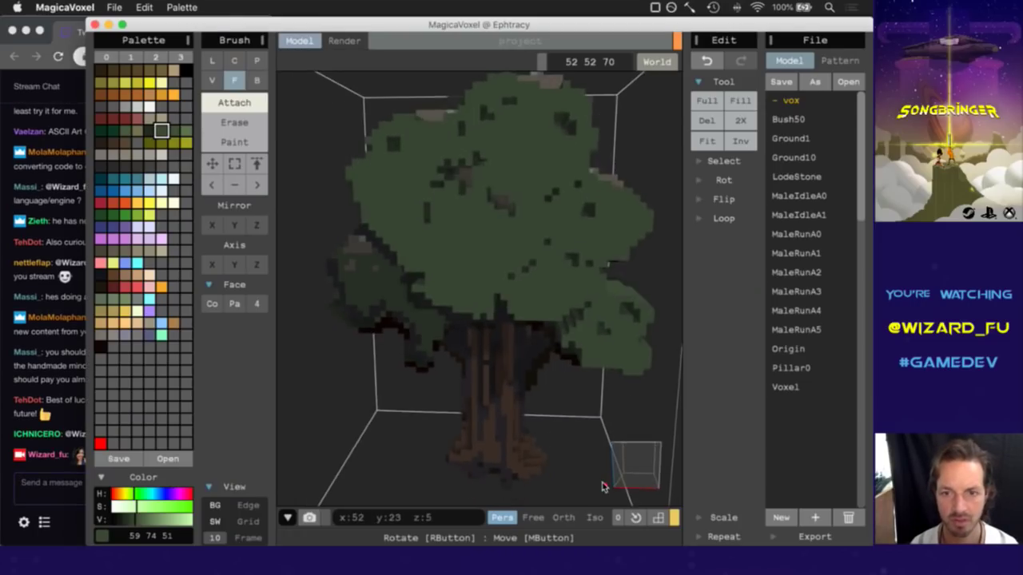
pyautogui.keyDown('alt'); pyautogui.click(500, 203); pyautogui.keyUp('alt')
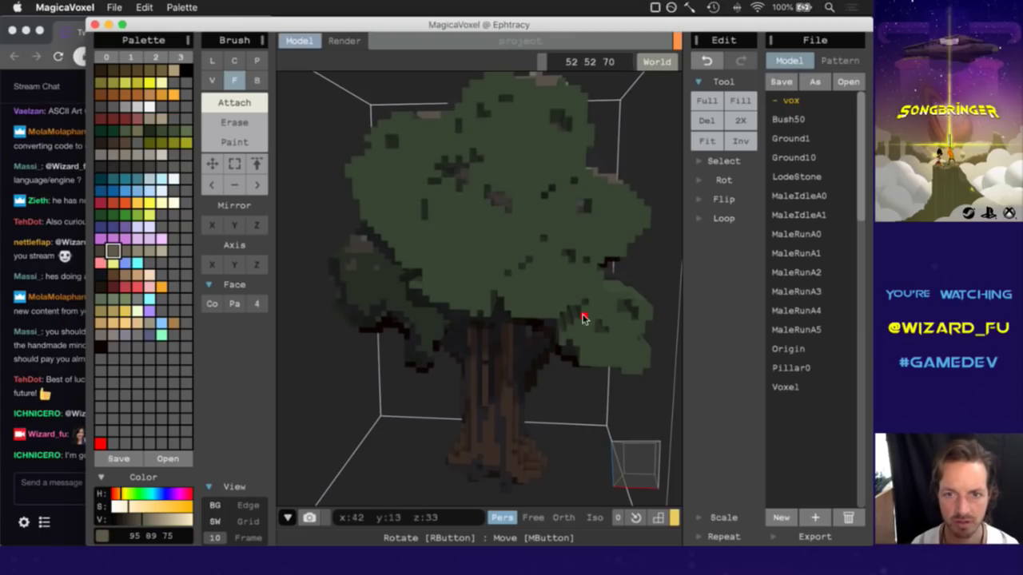
pyautogui.click(69, 465)
pyautogui.moveTo(71, 464); pyautogui.dragTo(121, 463)
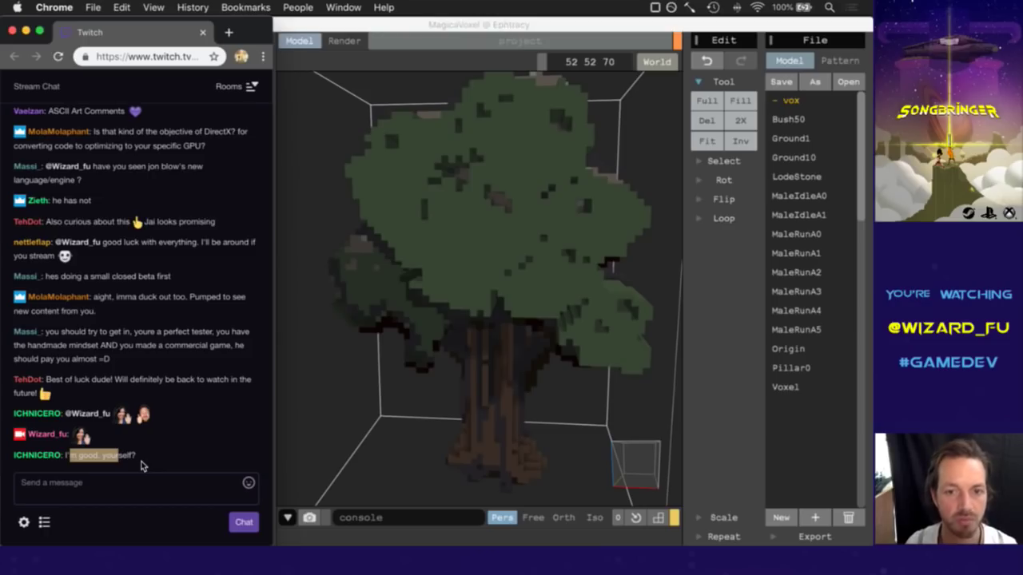
pyautogui.click(127, 443)
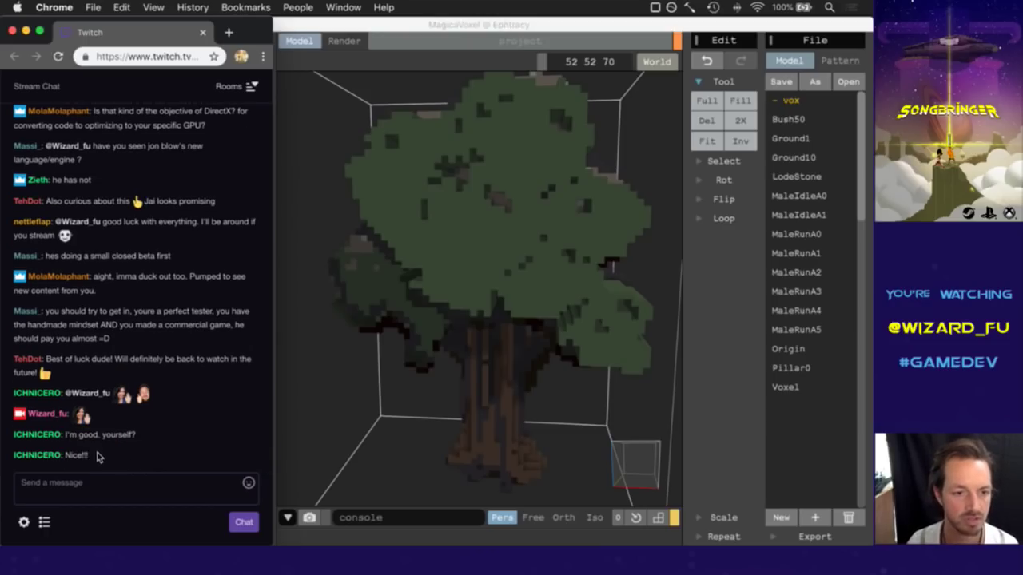
# Return to MagicaVoxel and orbit around the tree to inspect it.
pyautogui.click(508, 34)
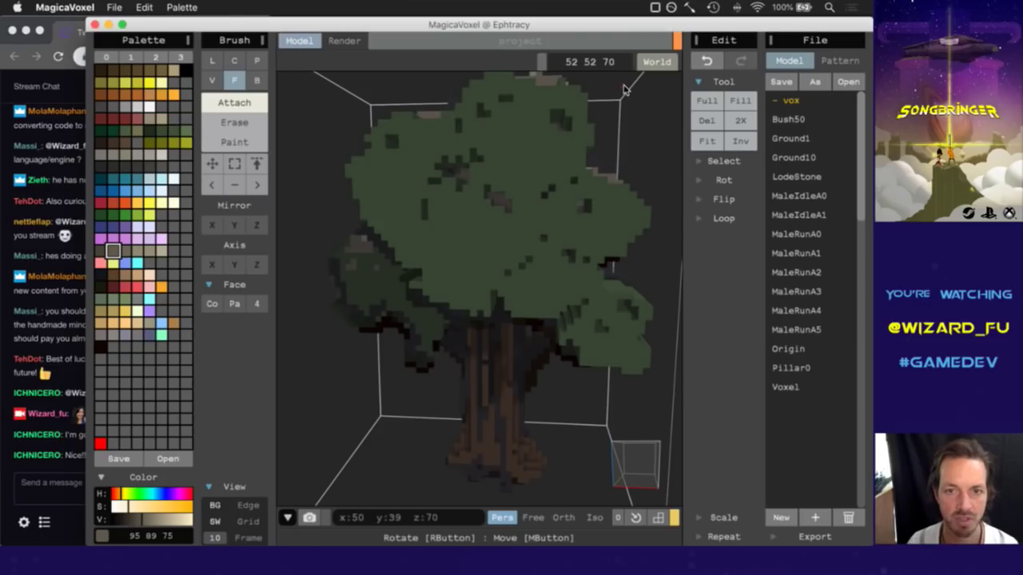
pyautogui.moveTo(636, 460)
pyautogui.mouseDown(button='right')
pyautogui.moveTo(649, 463)
pyautogui.moveTo(640, 461)
pyautogui.moveTo(637, 490)
pyautogui.moveTo(624, 476)
pyautogui.moveTo(632, 473)
pyautogui.mouseUp(button='right')
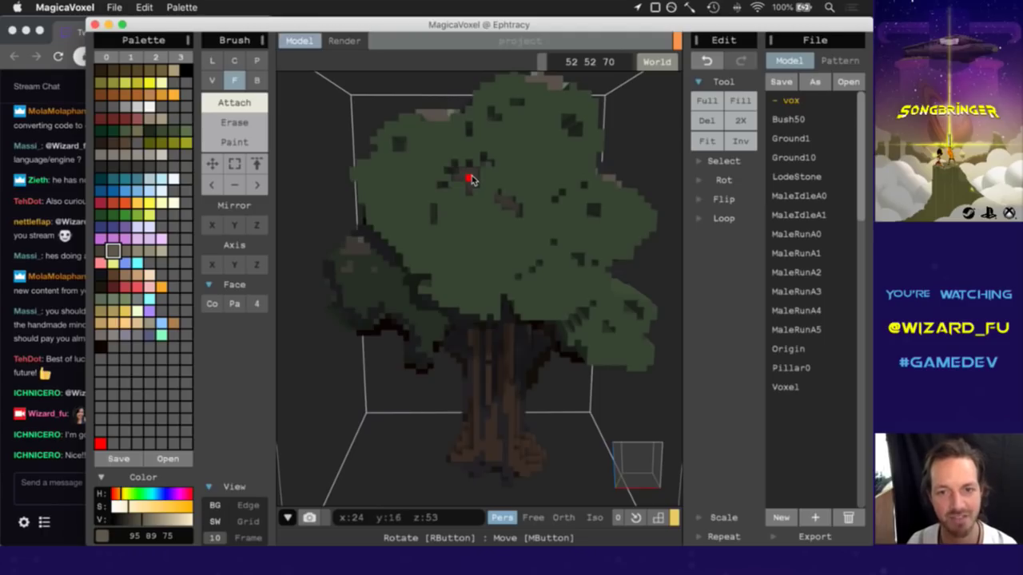
pyautogui.moveTo(621, 475)
pyautogui.mouseDown(button='right')
pyautogui.moveTo(614, 492)
pyautogui.moveTo(636, 471)
pyautogui.mouseUp(button='right')
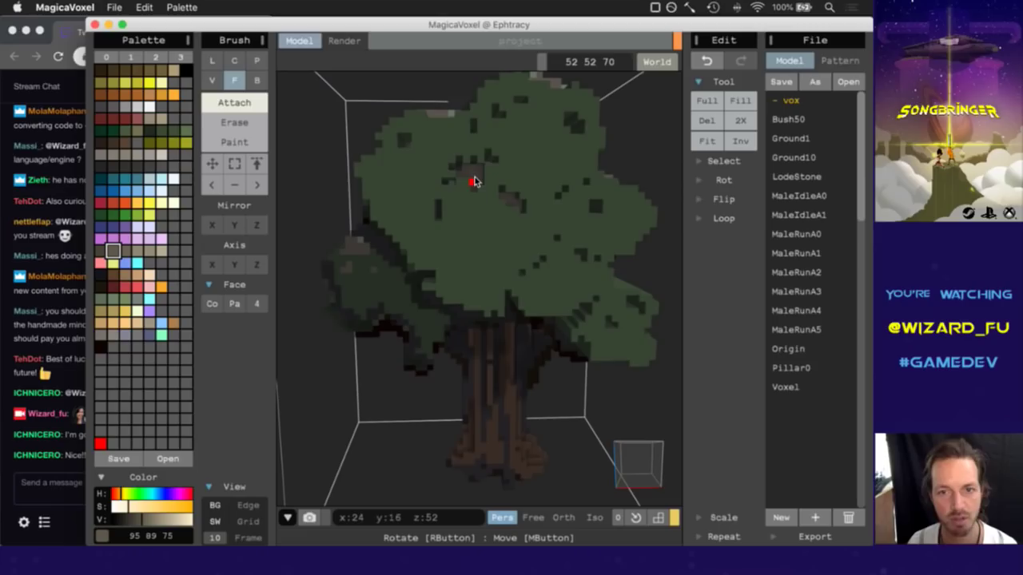
pyautogui.moveTo(646, 468); pyautogui.dragTo(539, 280, button='right')
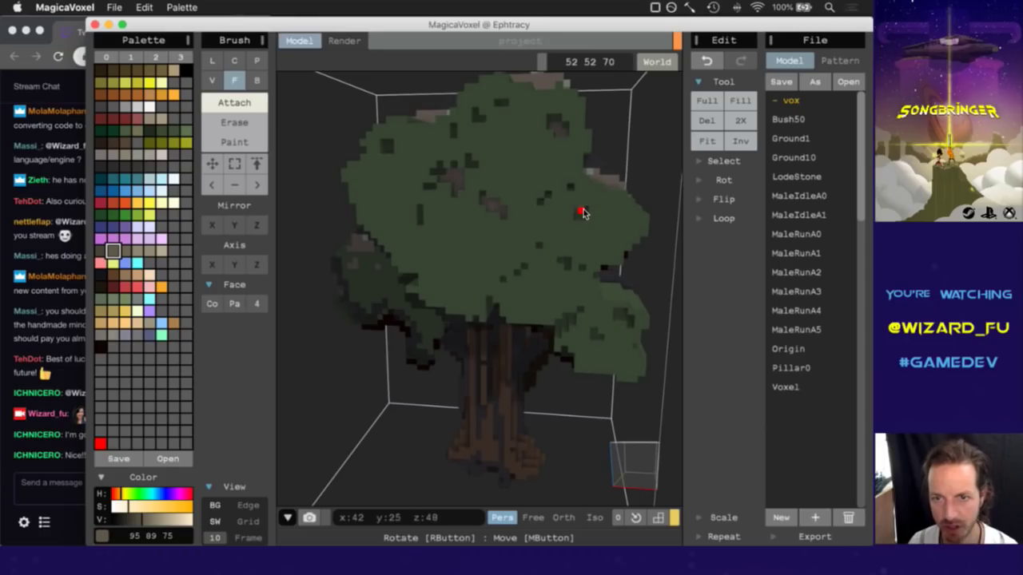
pyautogui.moveTo(637, 473); pyautogui.dragTo(640, 469, button='right')
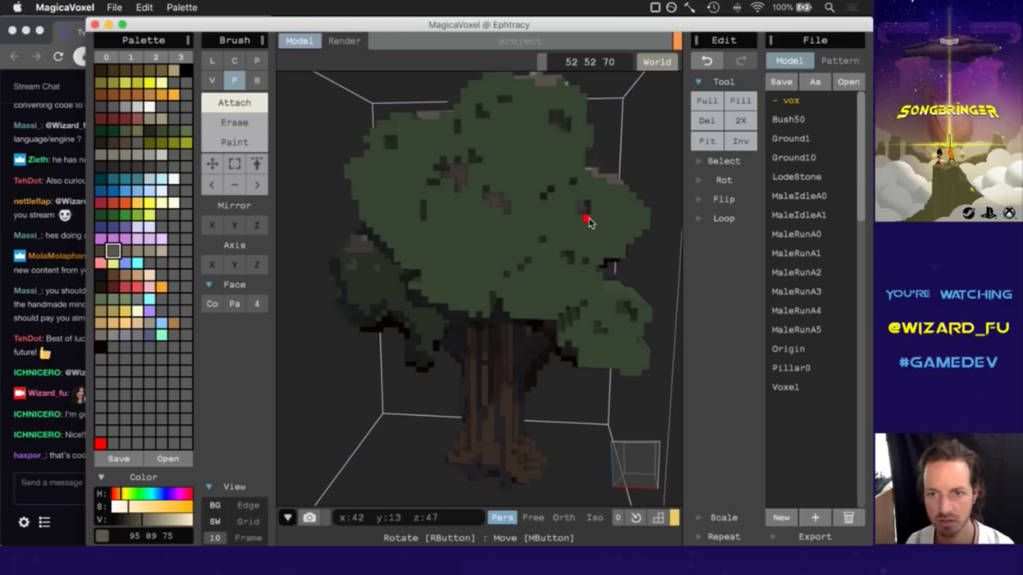
# Read the latest message in the Twitch chat.
pyautogui.click(64, 463)
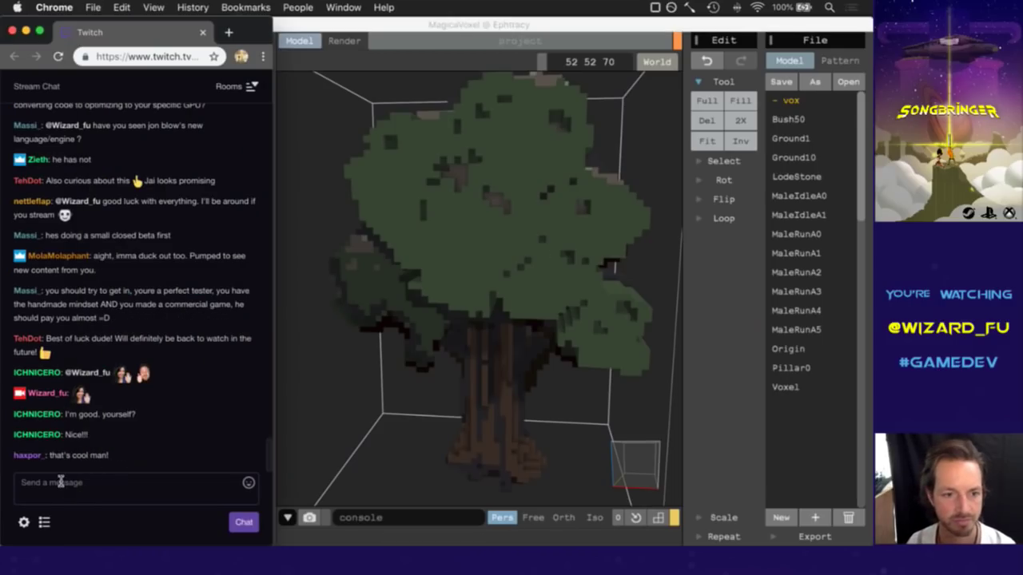
pyautogui.moveTo(56, 457); pyautogui.dragTo(115, 467)
pyautogui.click(143, 465)
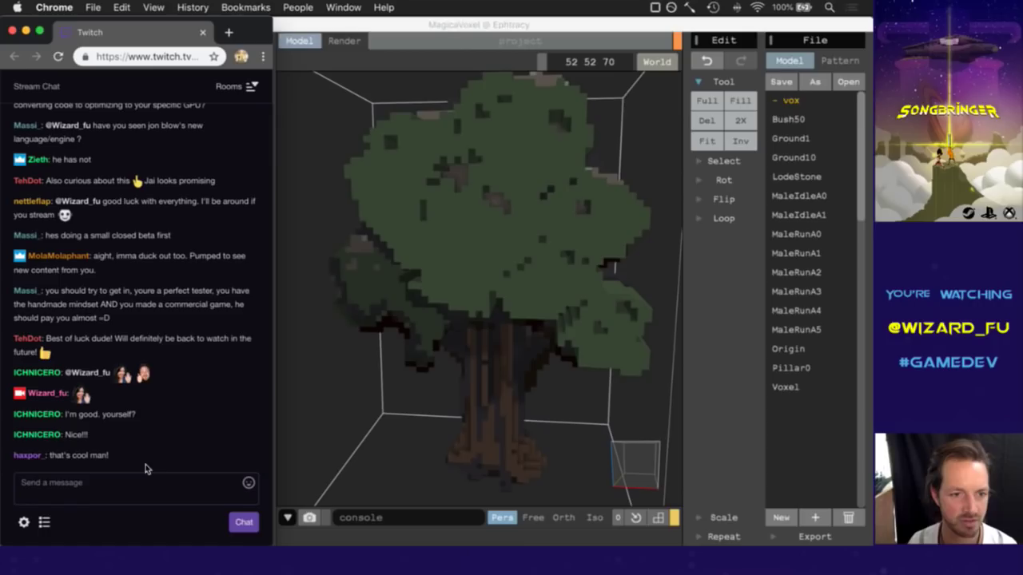
# Back in MagicaVoxel, pick the pale green 110 129 103 from the canopy.
pyautogui.click(486, 26)
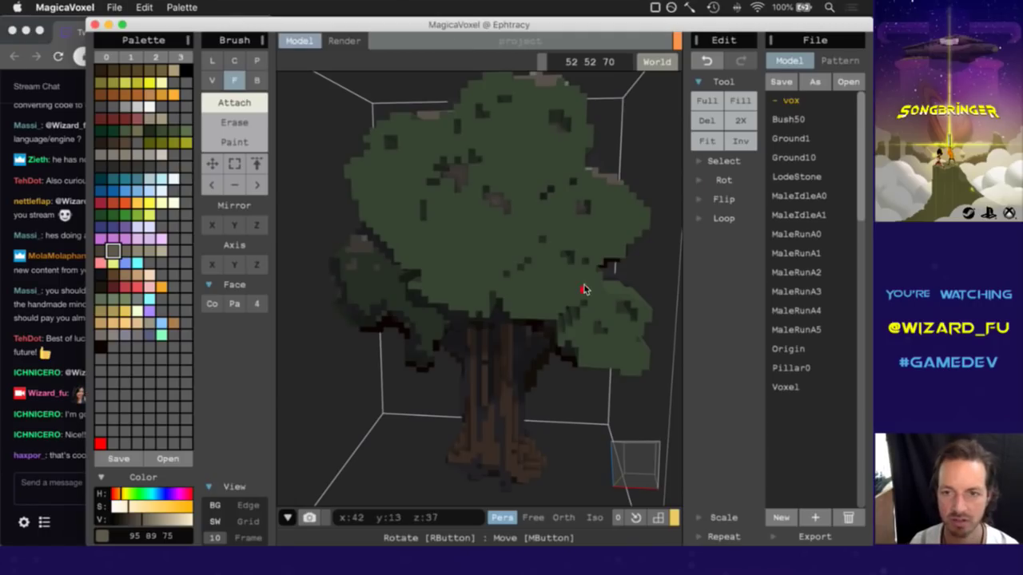
pyautogui.moveTo(630, 459)
pyautogui.mouseDown(button='right')
pyautogui.moveTo(616, 456)
pyautogui.moveTo(628, 456)
pyautogui.mouseUp(button='right')
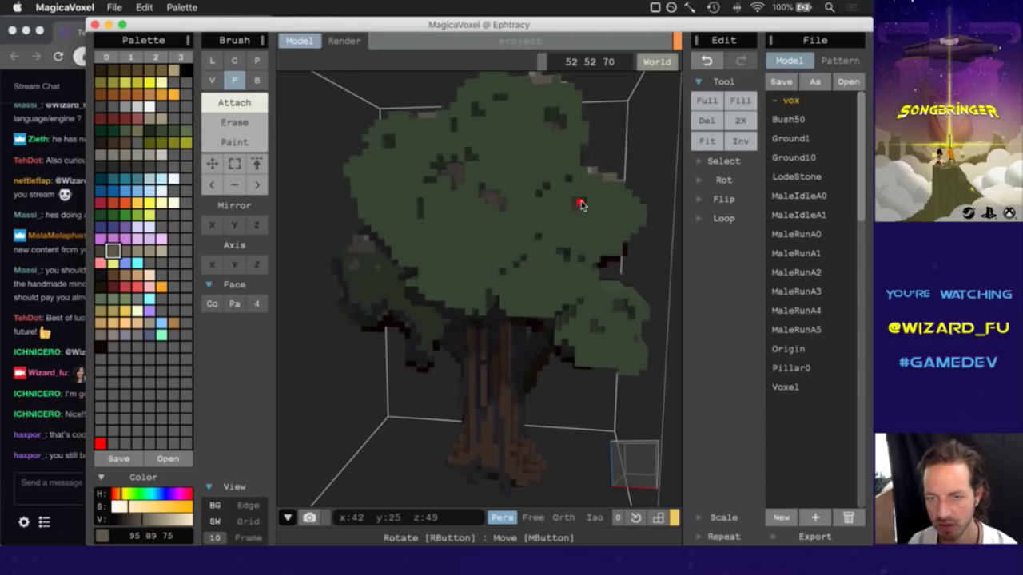
pyautogui.keyDown('alt'); pyautogui.click(581, 205); pyautogui.keyUp('alt')
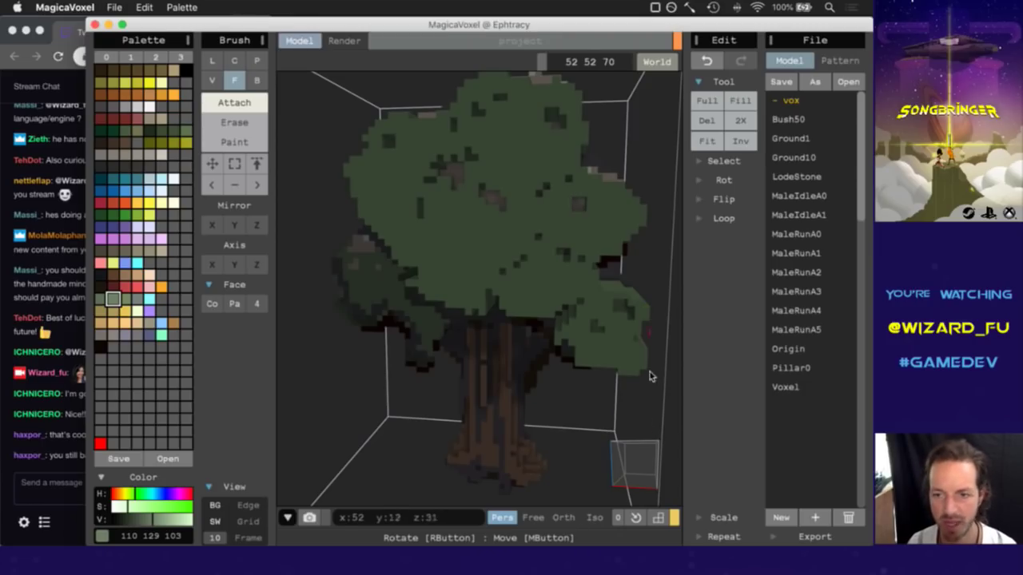
pyautogui.click(638, 451)
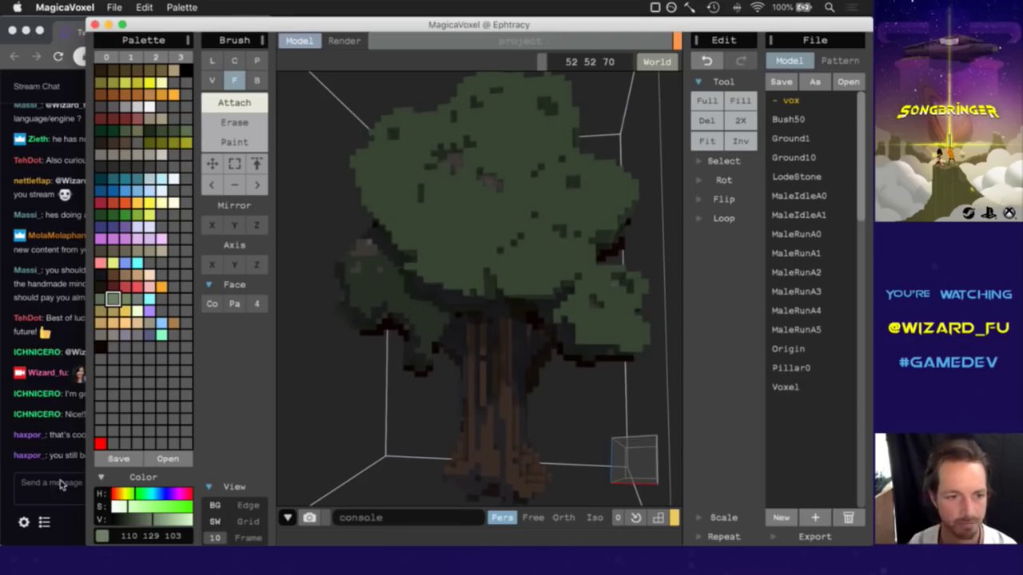
pyautogui.click(58, 466)
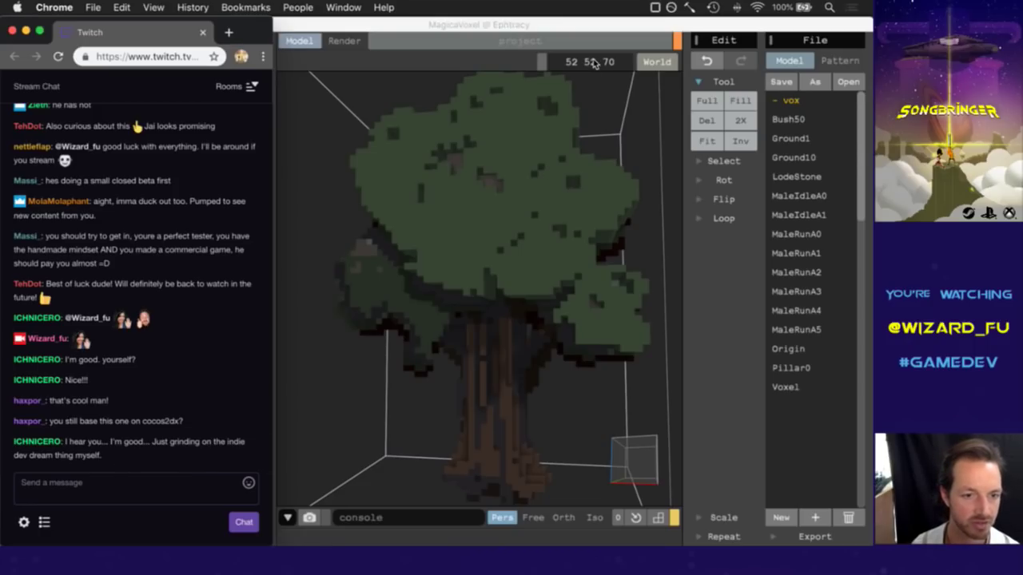
# View the tree from above, straight on, then a raised three-quarter angle before switching to chat.
pyautogui.click(519, 37)
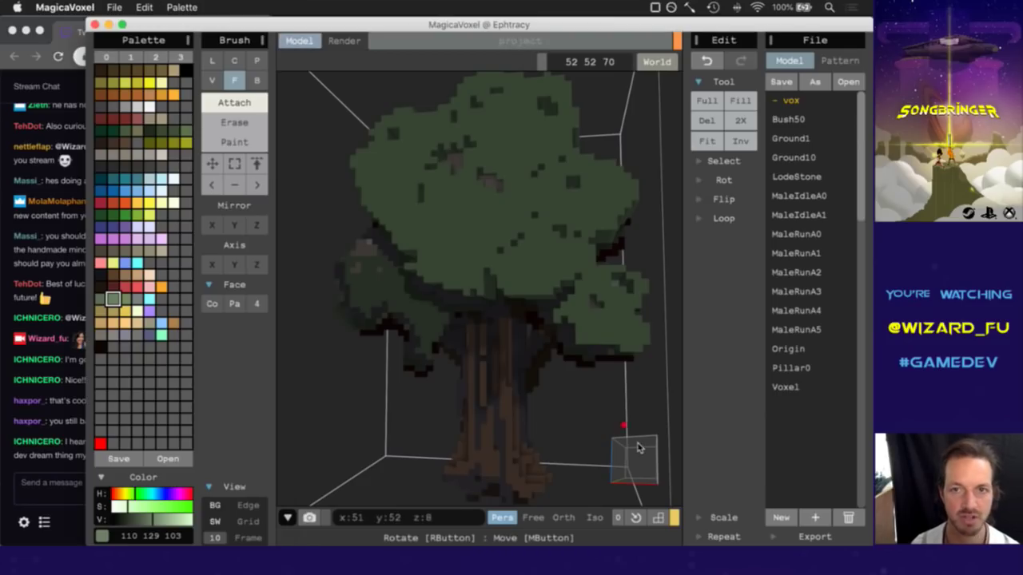
pyautogui.moveTo(640, 458)
pyautogui.mouseDown(button='right')
pyautogui.moveTo(589, 482)
pyautogui.moveTo(648, 466)
pyautogui.moveTo(657, 479)
pyautogui.moveTo(533, 316)
pyautogui.mouseUp(button='right')
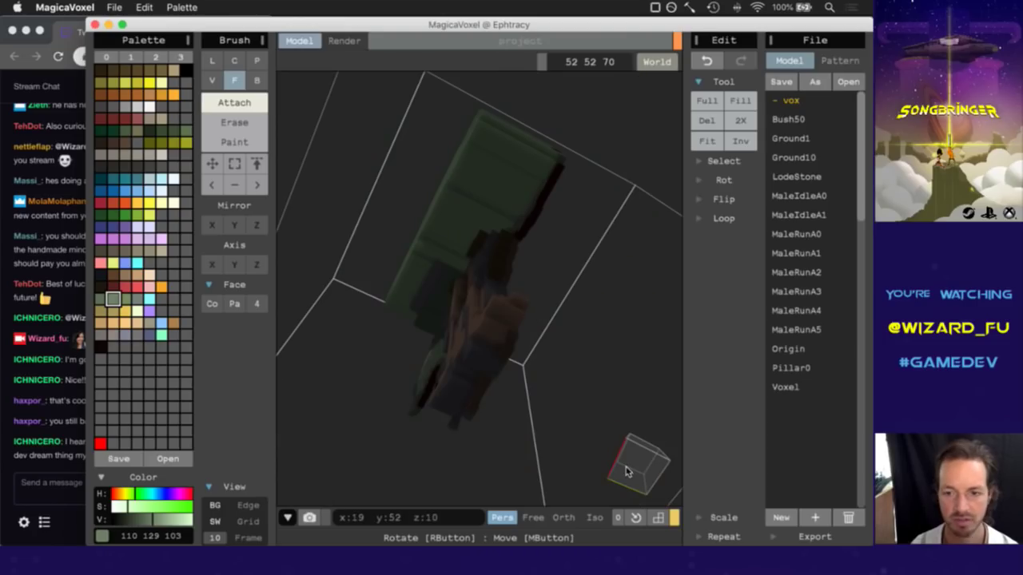
pyautogui.click(635, 470)
pyautogui.moveTo(635, 470)
pyautogui.mouseDown(button='right')
pyautogui.moveTo(675, 474)
pyautogui.moveTo(647, 456)
pyautogui.mouseUp(button='right')
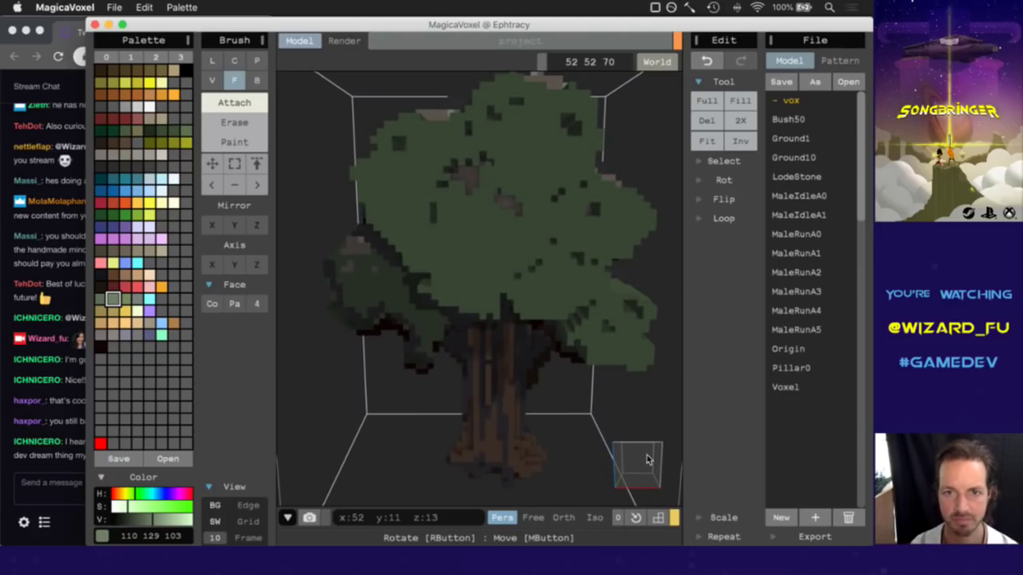
pyautogui.click(44, 478)
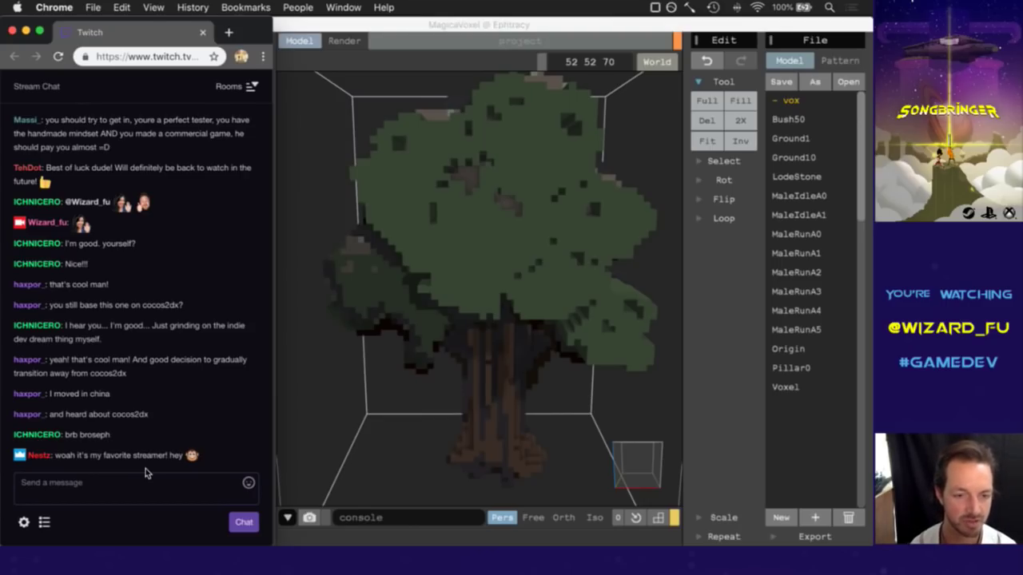
# Send a wizfuGG emote in the Twitch chat, then switch back to MagicaVoxel.
pyautogui.click(152, 497)
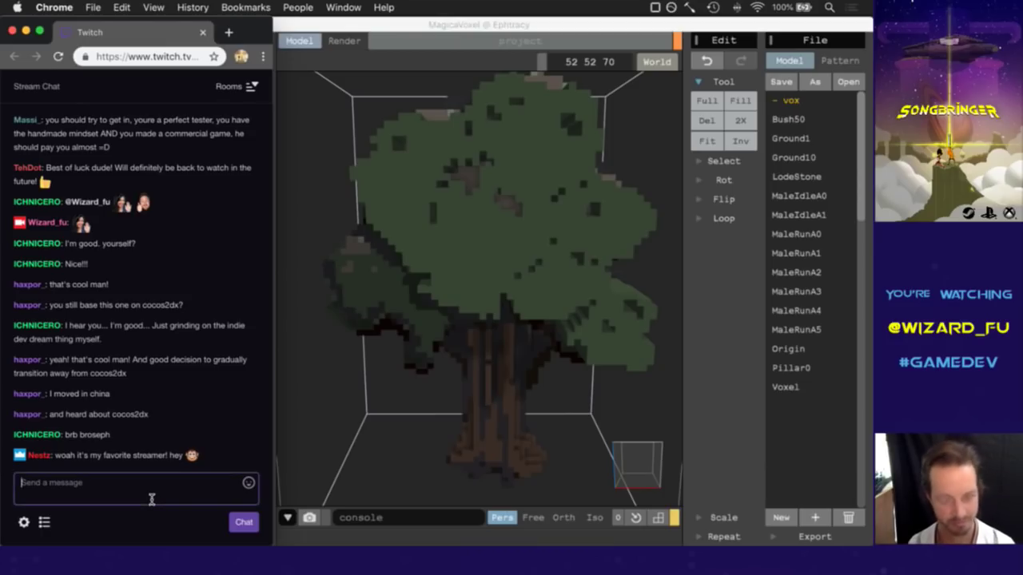
pyautogui.write('wizfuGG')
pyautogui.press('Return')
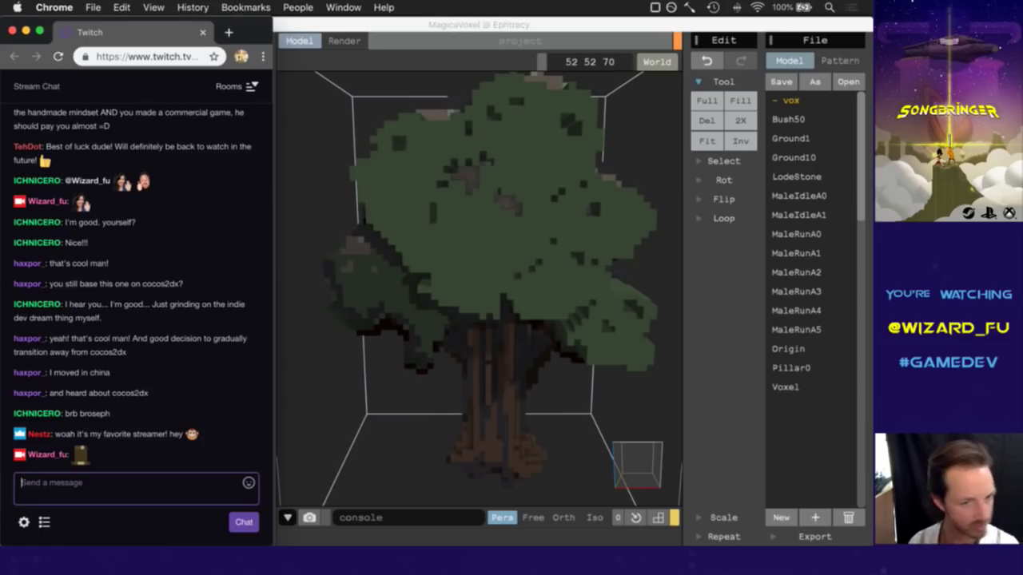
pyautogui.click(595, 28)
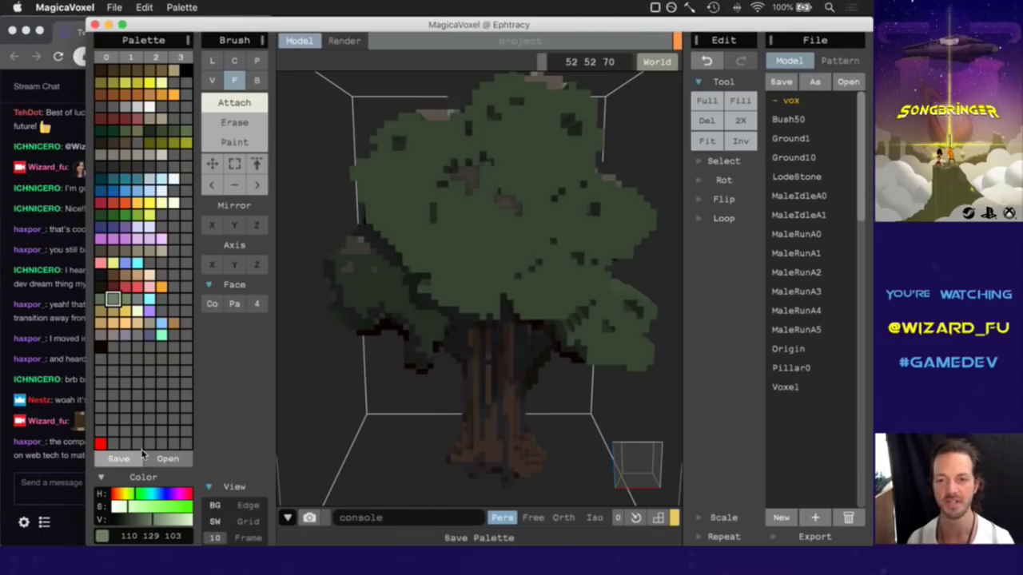
pyautogui.click(40, 483)
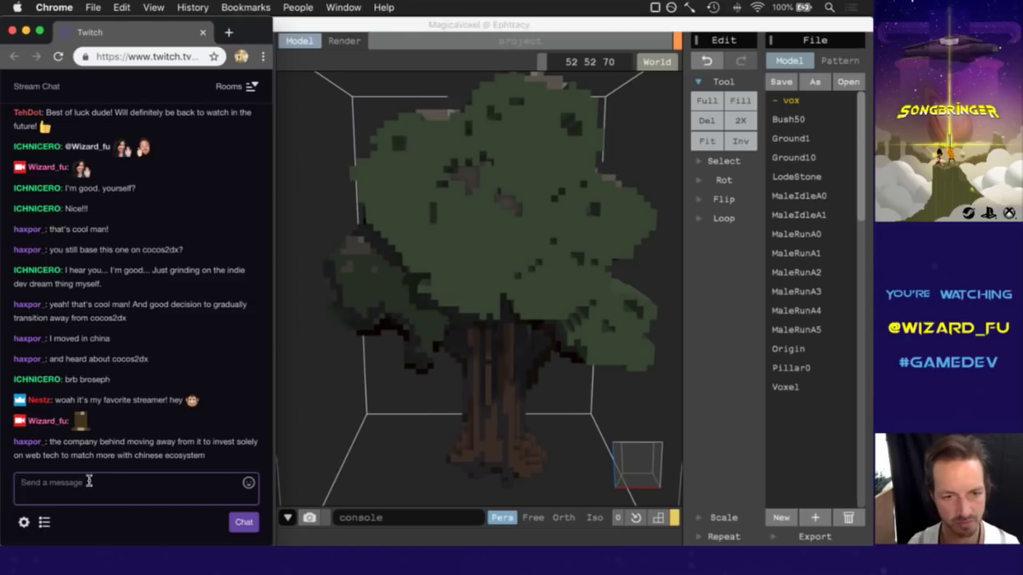
pyautogui.click(515, 36)
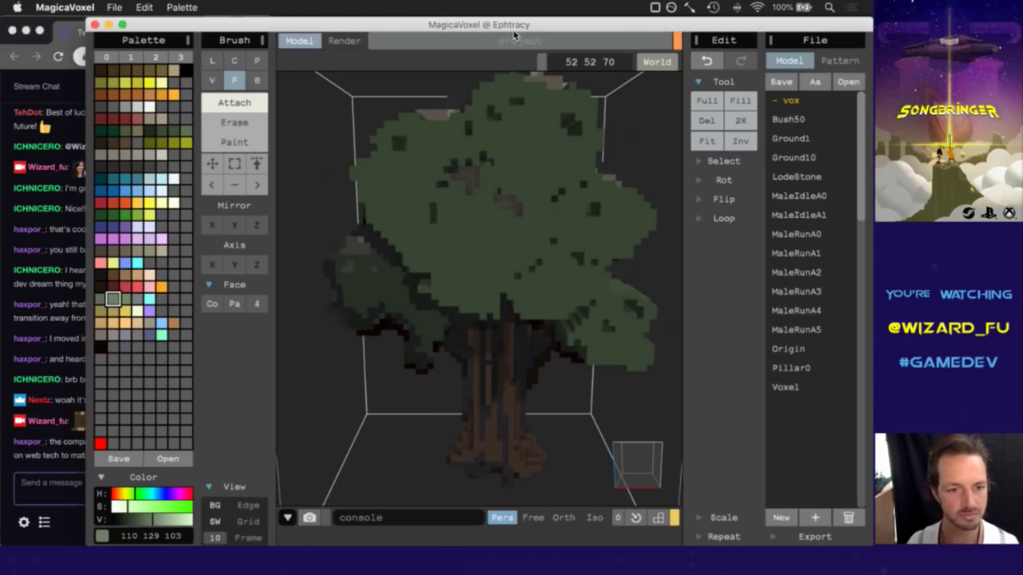
# Pick the brownish 95 89 75, post a HeyGuys emote in chat, and rotate the tree view.
pyautogui.keyDown('alt'); pyautogui.click(469, 187); pyautogui.keyUp('alt')
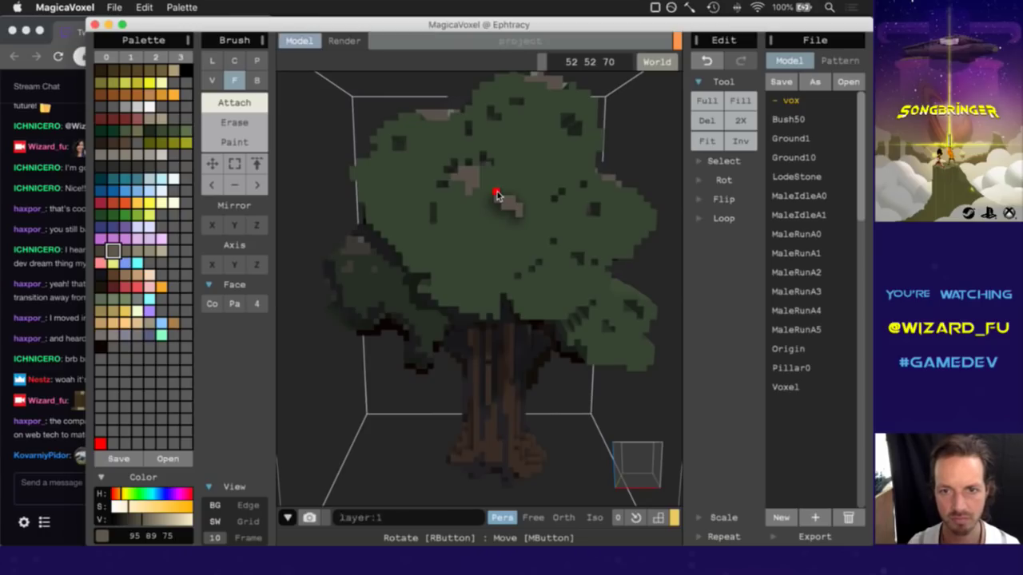
pyautogui.click(56, 439)
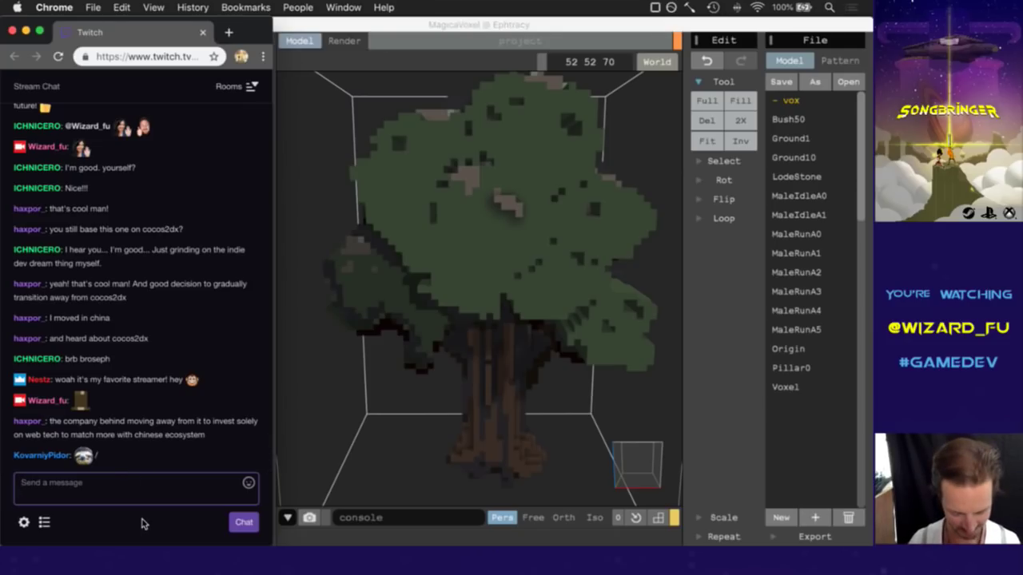
pyautogui.write('HeyGuys')
pyautogui.press('Return')
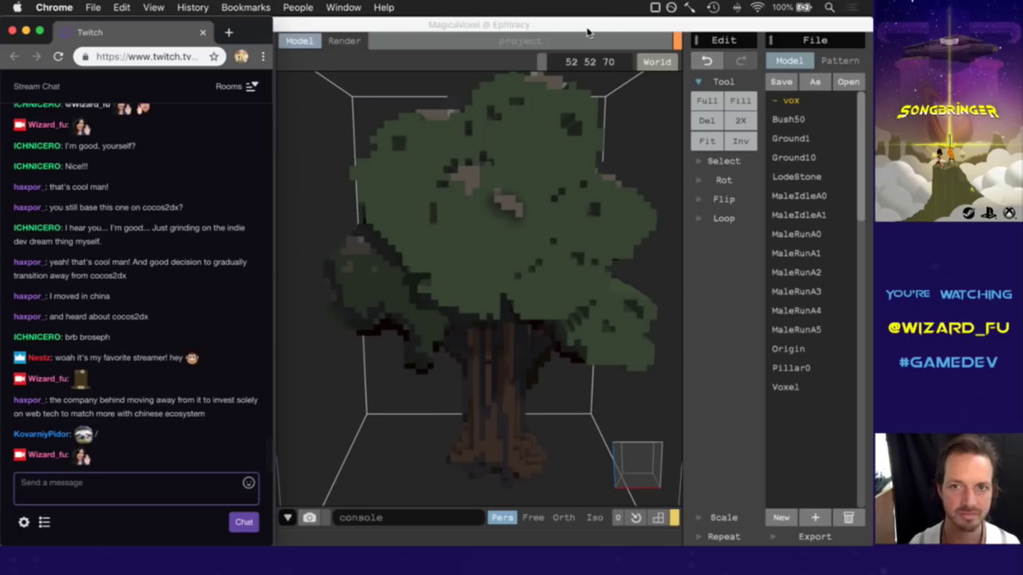
pyautogui.click(568, 136)
pyautogui.moveTo(672, 428); pyautogui.dragTo(567, 475, button='right')
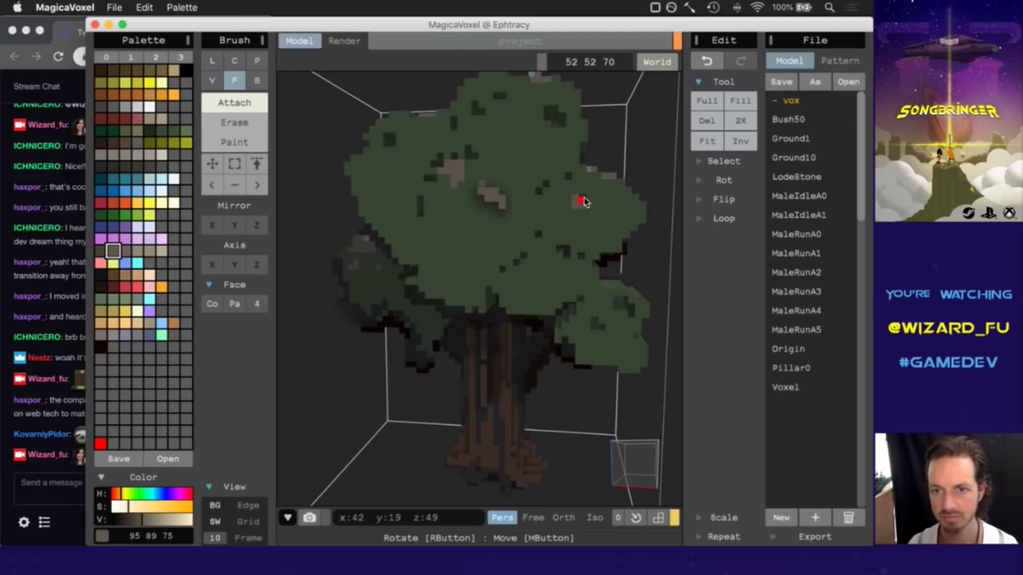
# Undo the last tree edit, pick up its leaf green, and send a BCWarrior emote in chat.
pyautogui.press('super+z')
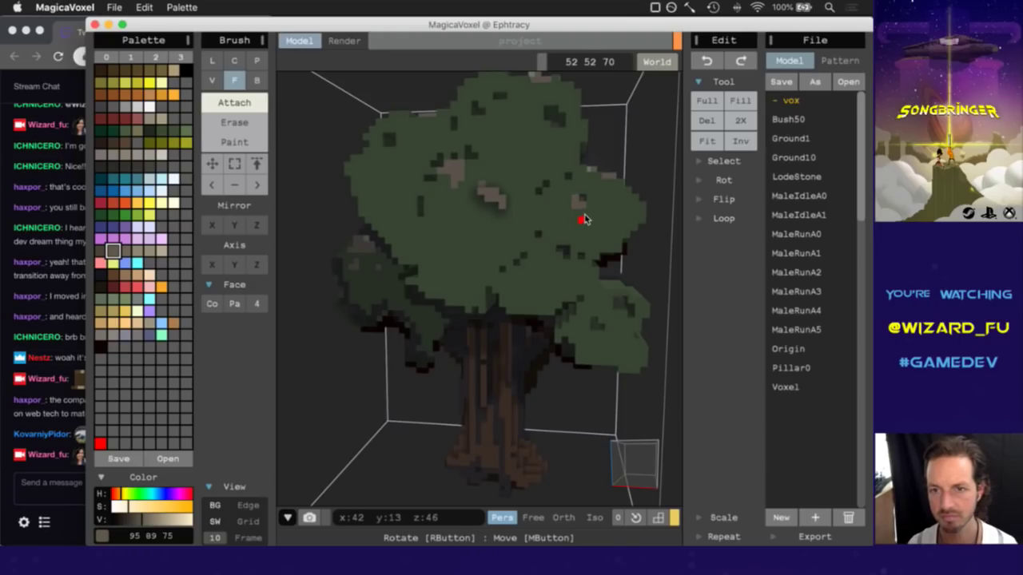
pyautogui.keyDown('alt'); pyautogui.click(584, 205); pyautogui.keyUp('alt')
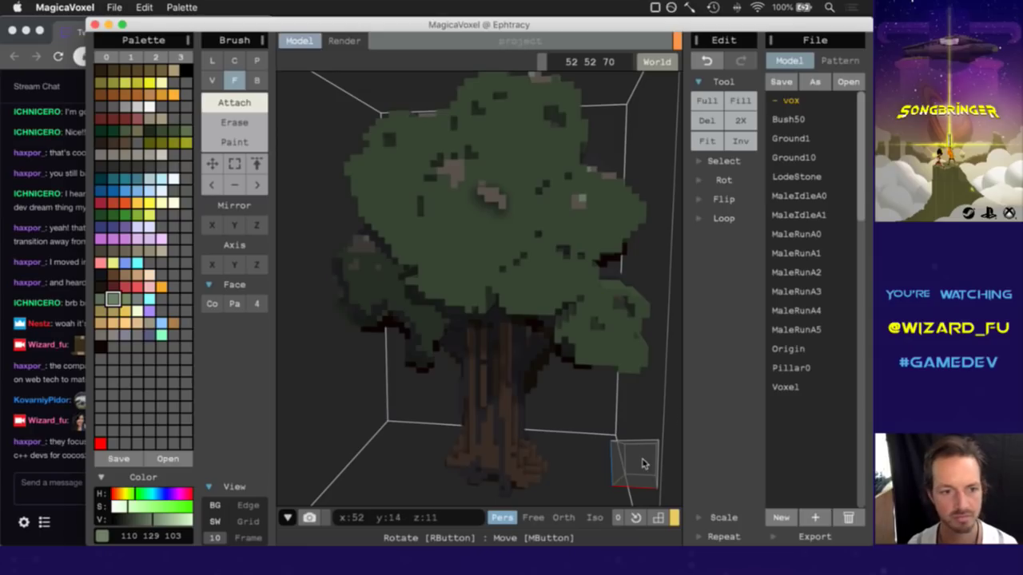
pyautogui.click(52, 457)
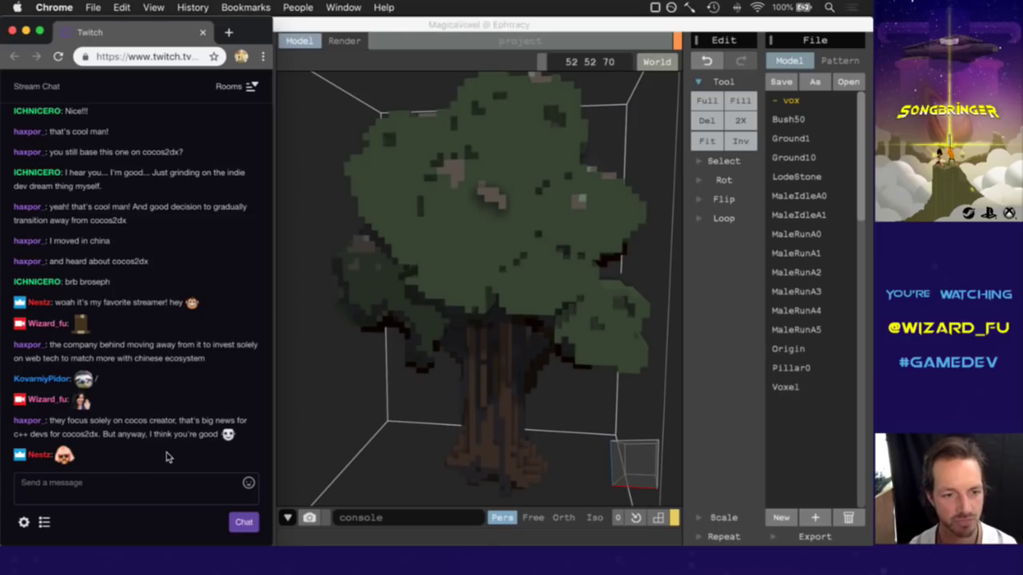
pyautogui.click(140, 501)
pyautogui.write('BC')
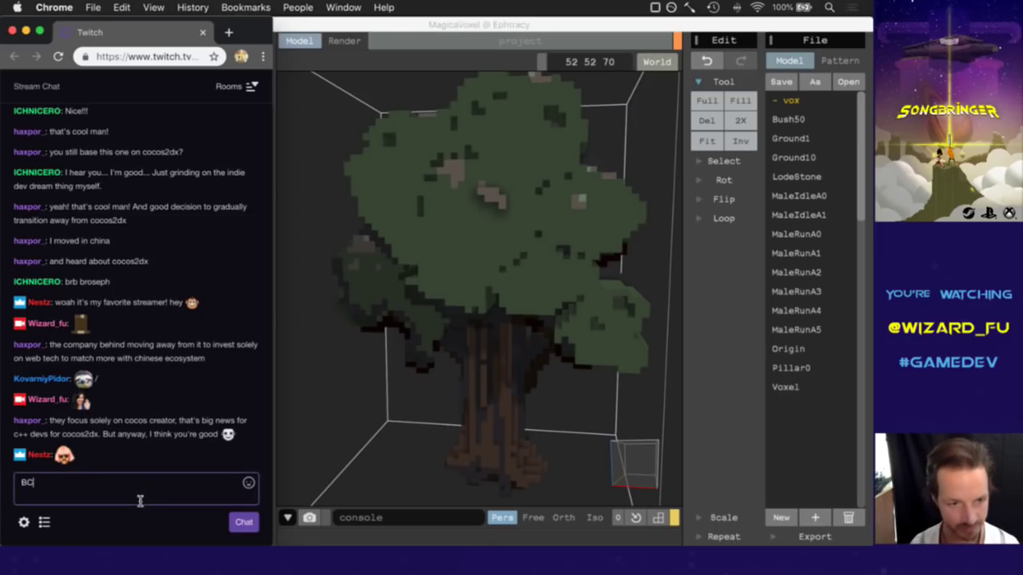
pyautogui.write('Warrior')
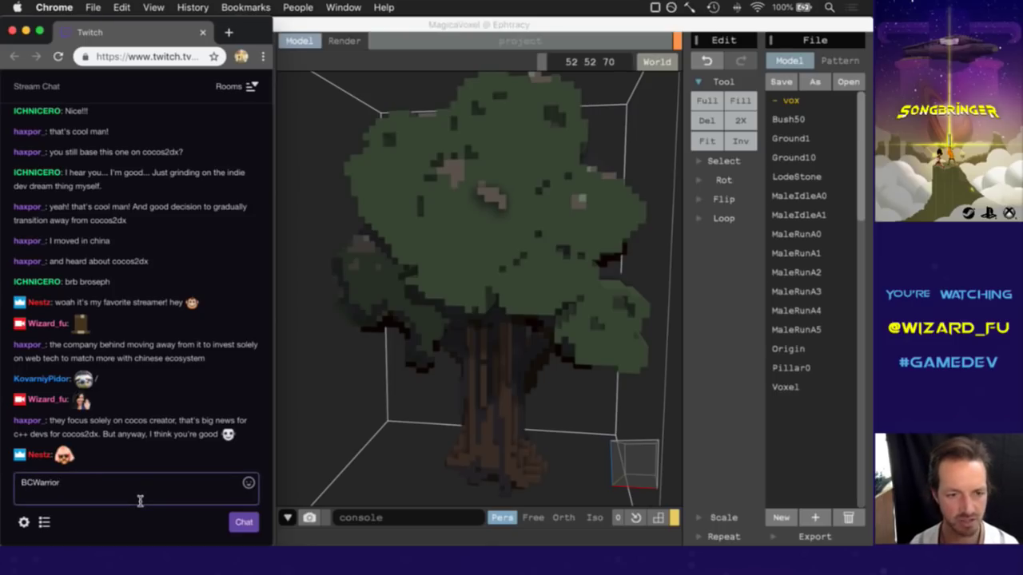
pyautogui.press('Return')
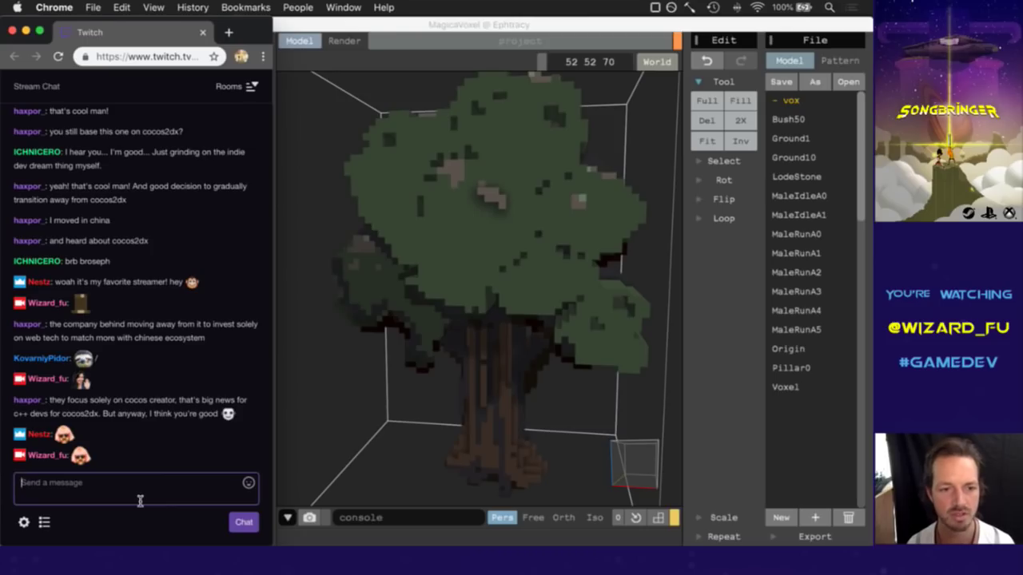
# Back in MagicaVoxel, tilt the view down on the tree and pick up a dark grey.
pyautogui.click(645, 452)
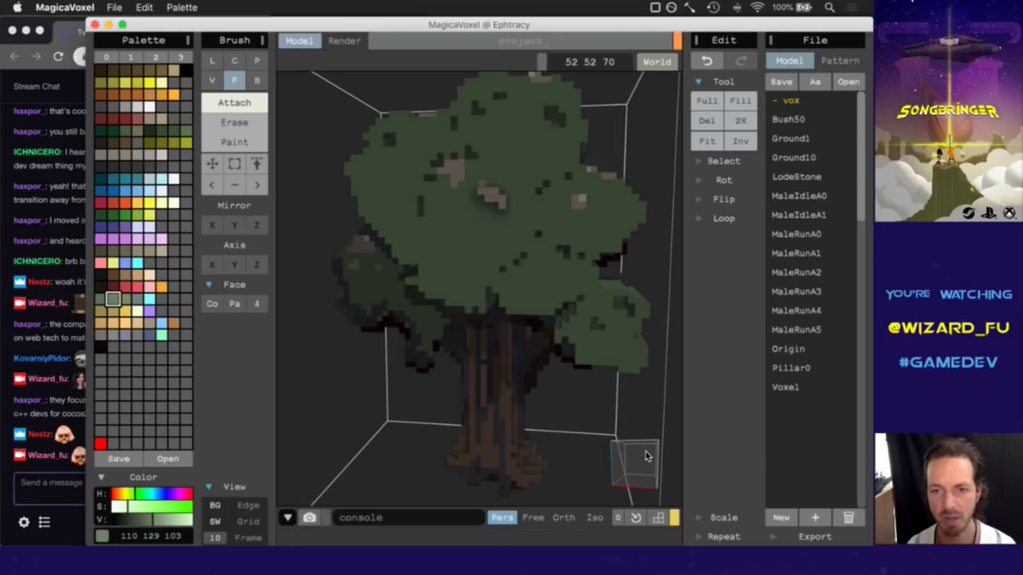
pyautogui.click(649, 462)
pyautogui.moveTo(650, 461); pyautogui.dragTo(645, 472)
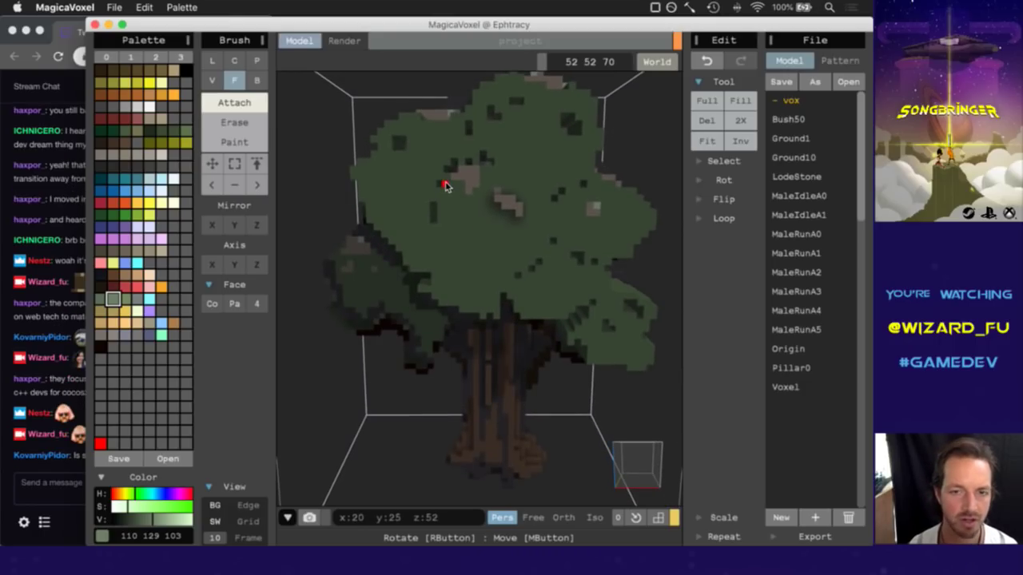
pyautogui.moveTo(646, 456)
pyautogui.mouseDown()
pyautogui.moveTo(661, 448)
pyautogui.moveTo(658, 433)
pyautogui.moveTo(651, 460)
pyautogui.moveTo(648, 451)
pyautogui.mouseUp()
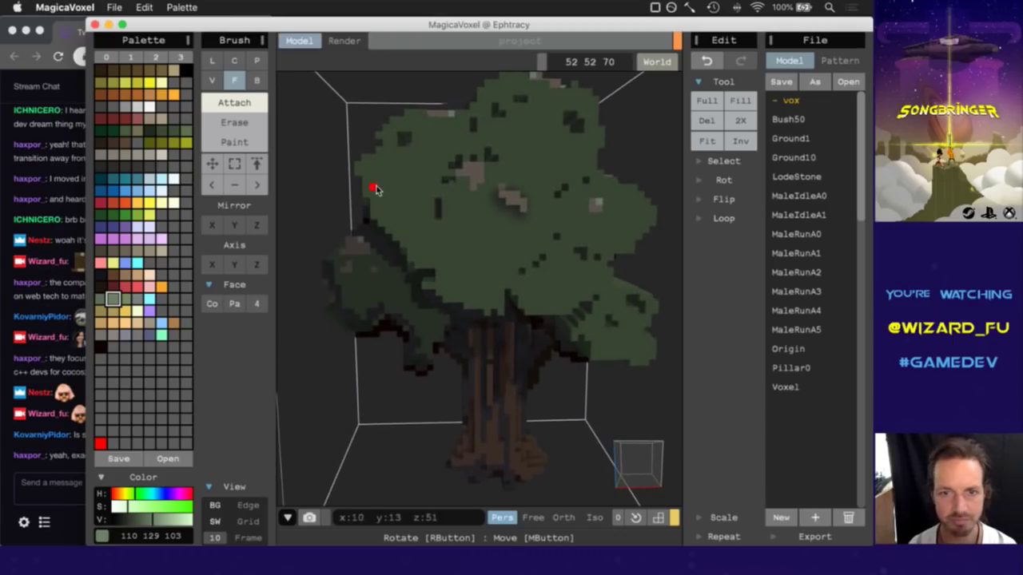
pyautogui.keyDown('alt'); pyautogui.click(438, 211); pyautogui.keyUp('alt')
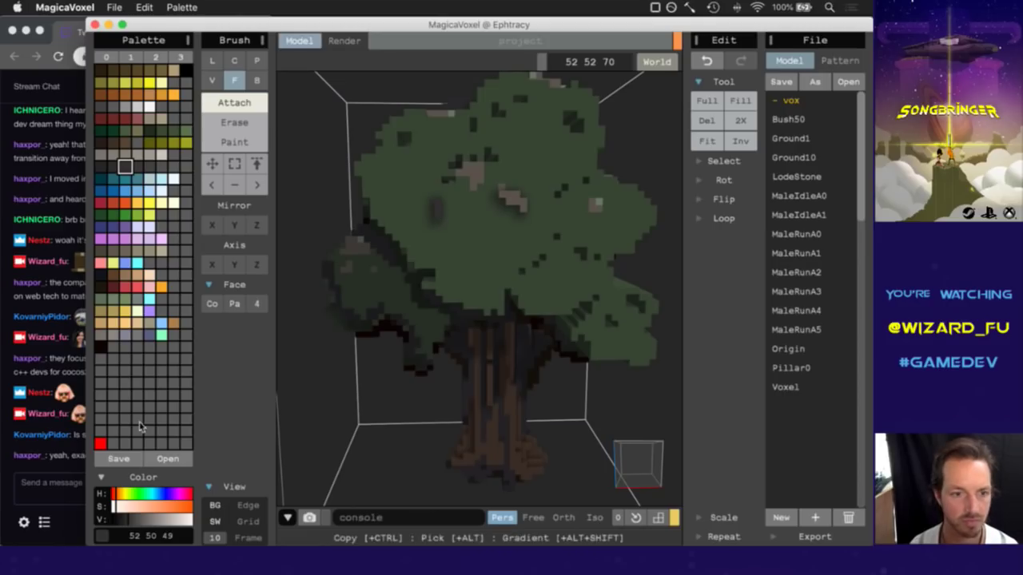
# Read the viewer's dropped-frames question in chat and bring up Launchpad.
pyautogui.click(85, 466)
pyautogui.moveTo(89, 435); pyautogui.dragTo(182, 446)
pyautogui.click(182, 446)
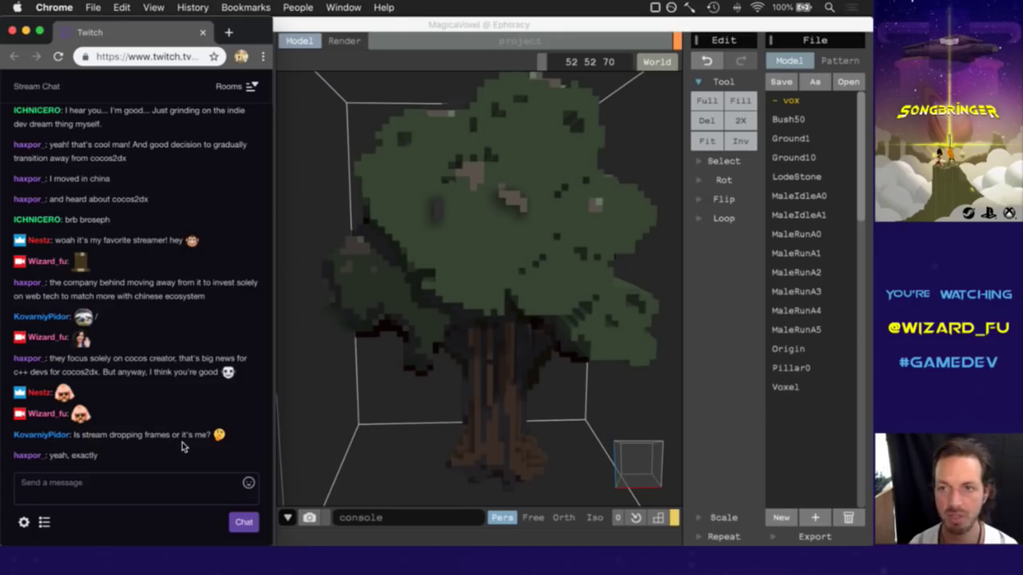
pyautogui.press('F4')
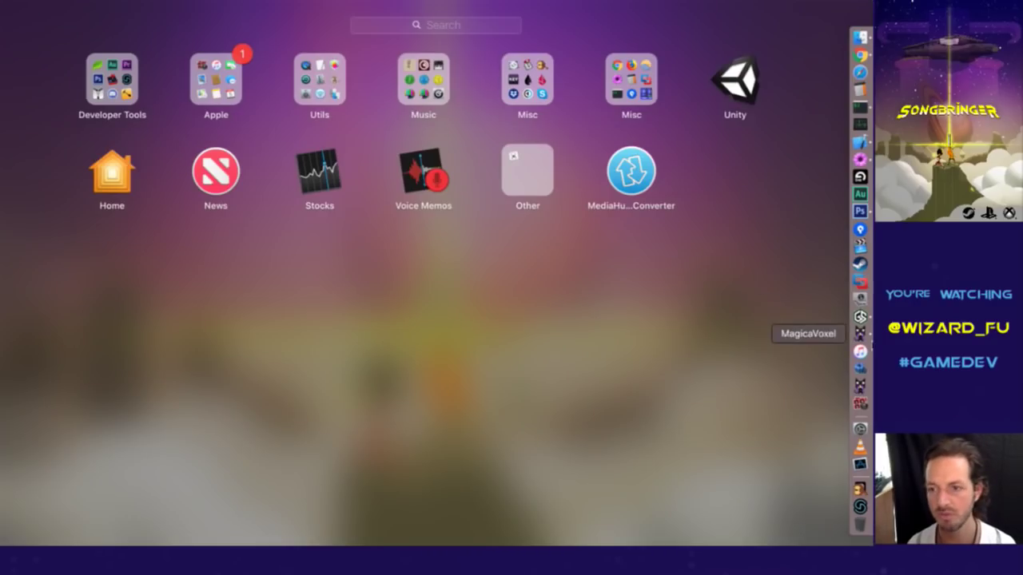
# Launch Gameshow, drag its window aside to check the stream, then bring the Twitch chat forward.
pyautogui.click(860, 316)
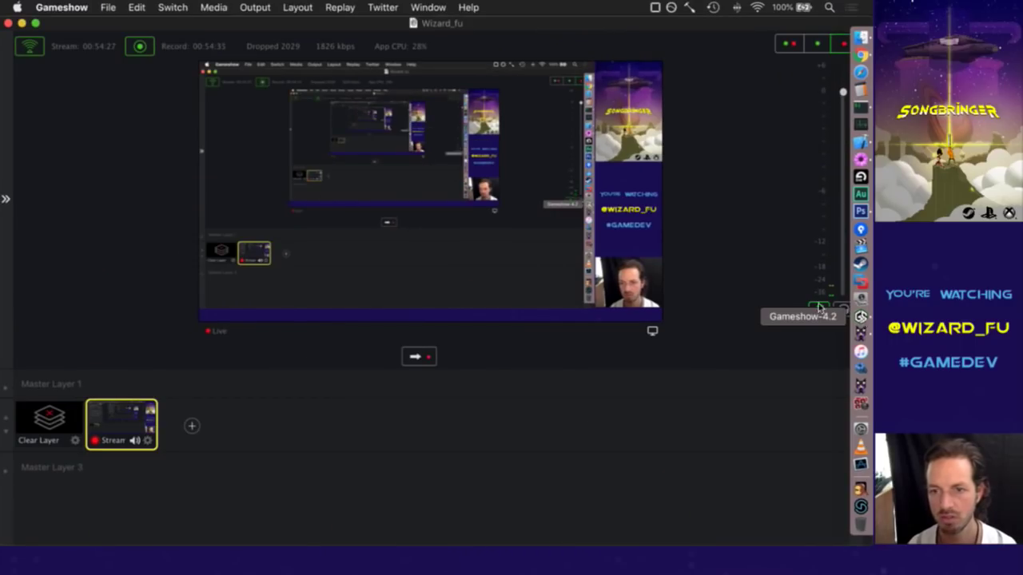
pyautogui.moveTo(80, 23); pyautogui.dragTo(224, 26)
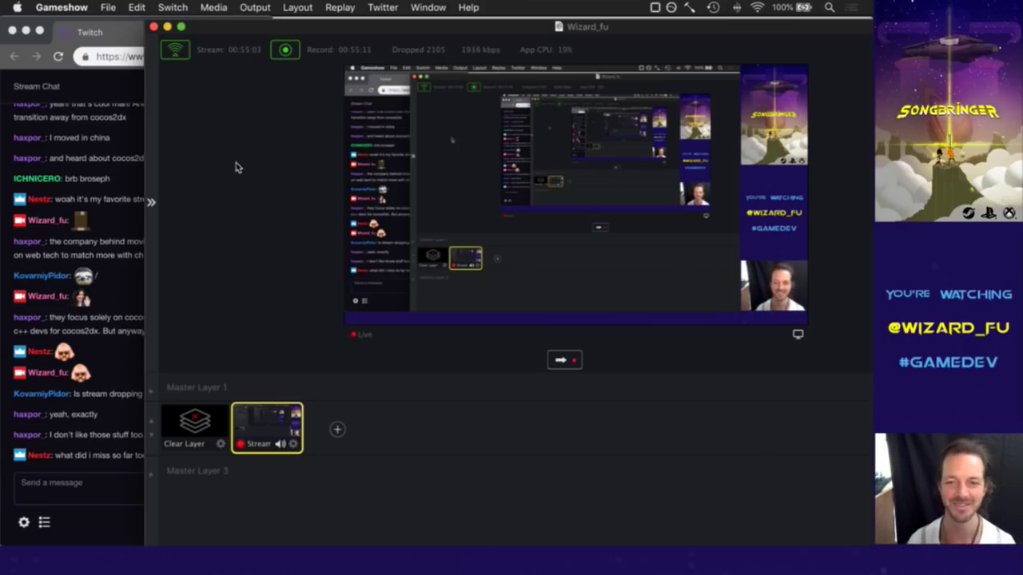
pyautogui.click(128, 355)
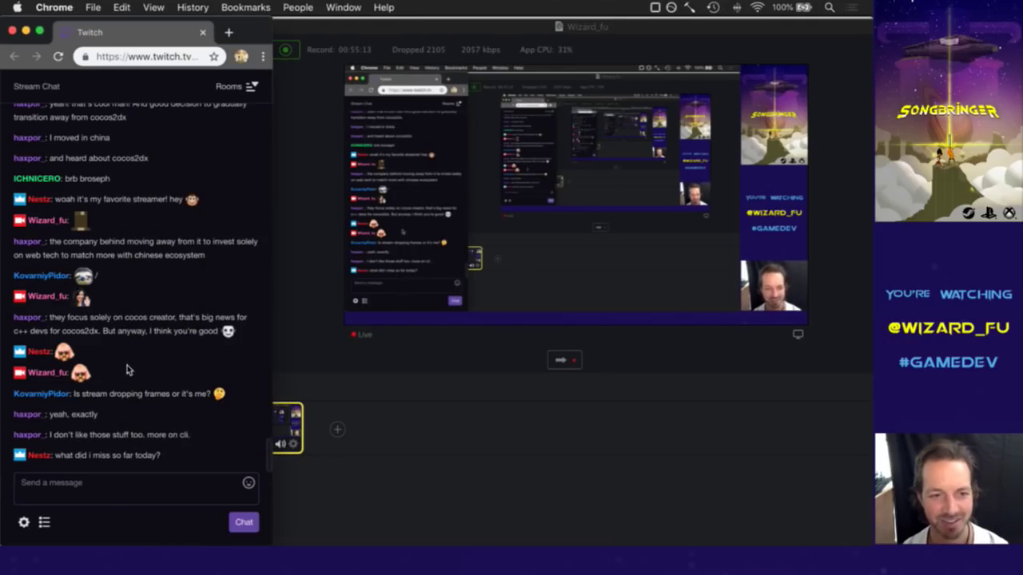
# Hide the Gameshow window and read viewers' chat messages about missed content and dropped frames.
pyautogui.click(292, 191)
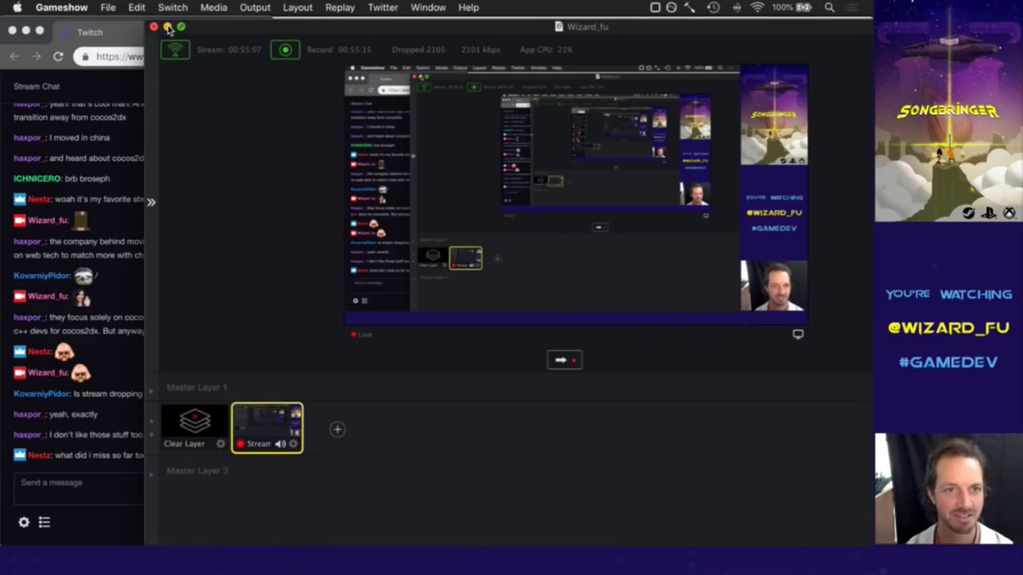
pyautogui.press('super+m')
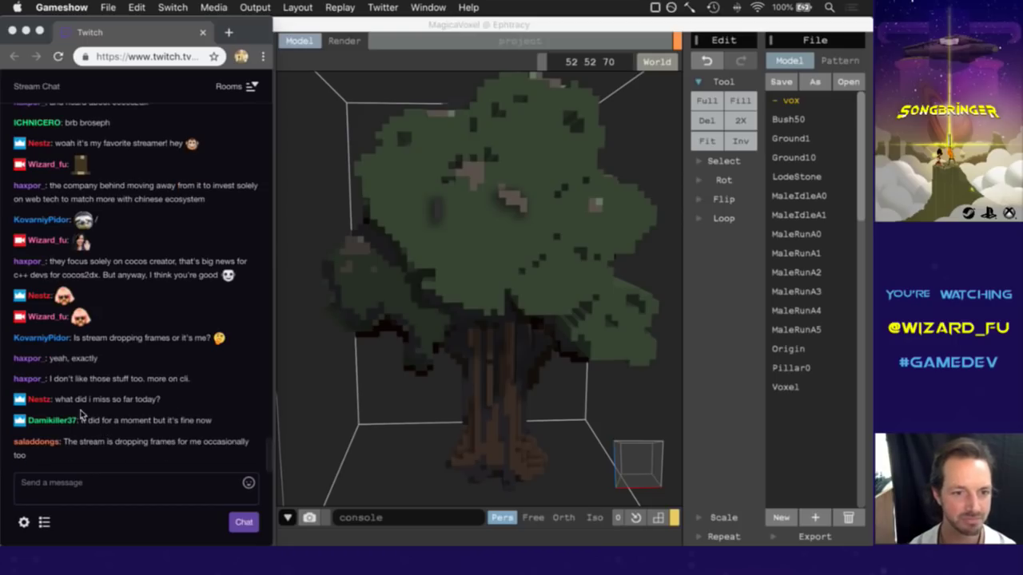
pyautogui.click(110, 379)
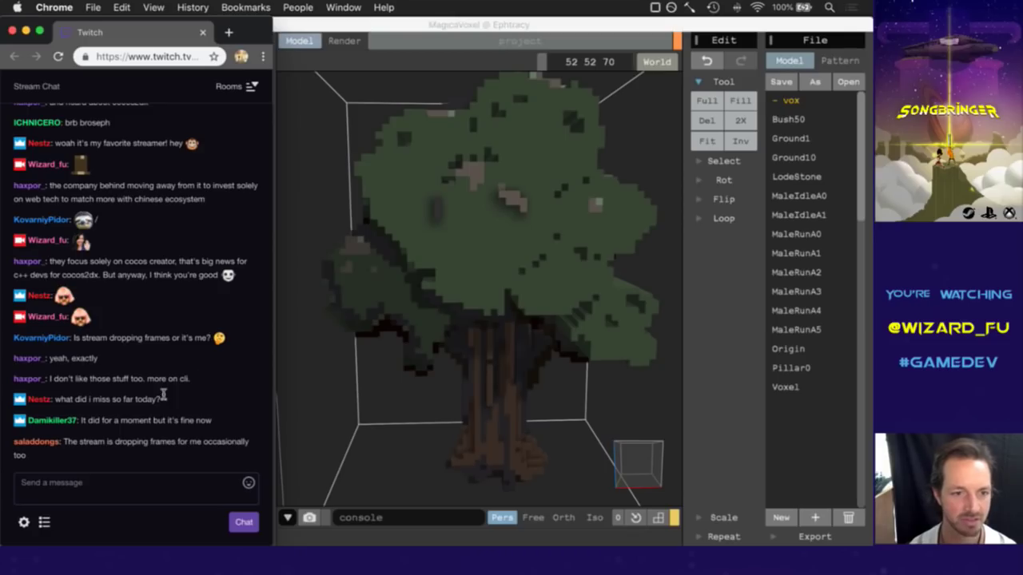
pyautogui.moveTo(88, 405); pyautogui.dragTo(160, 405)
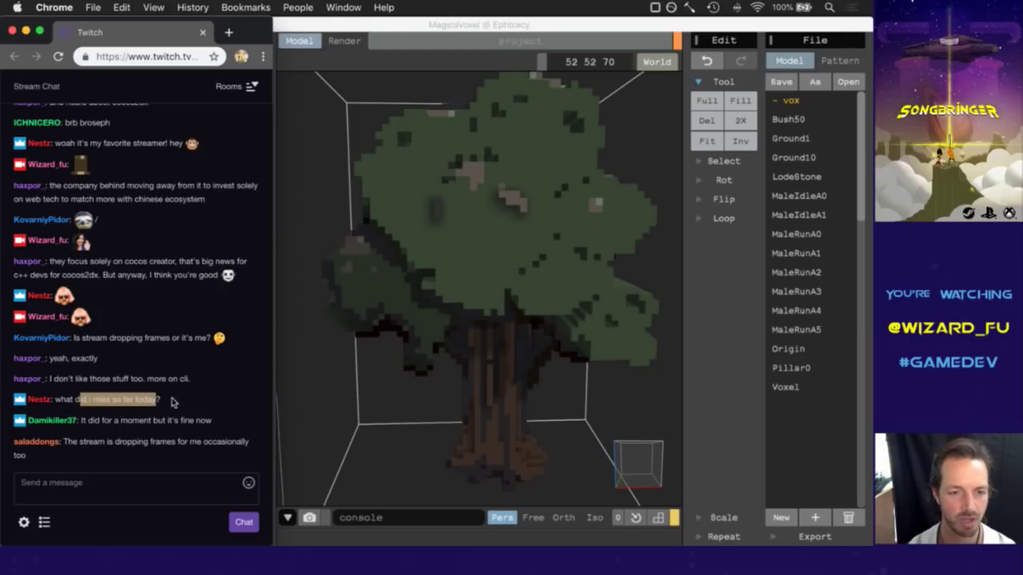
pyautogui.click(196, 404)
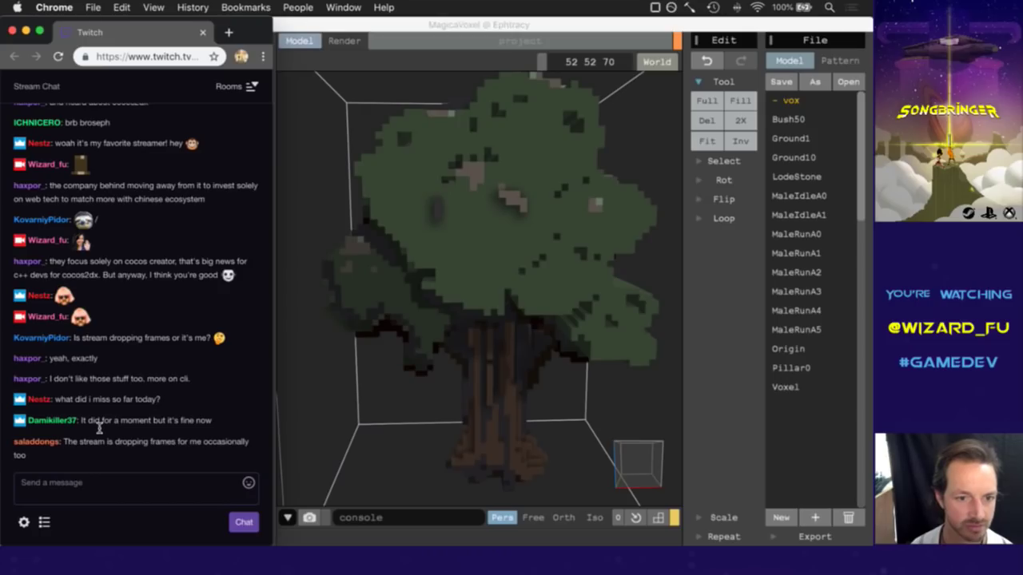
pyautogui.moveTo(84, 445); pyautogui.dragTo(225, 445)
pyautogui.click(219, 451)
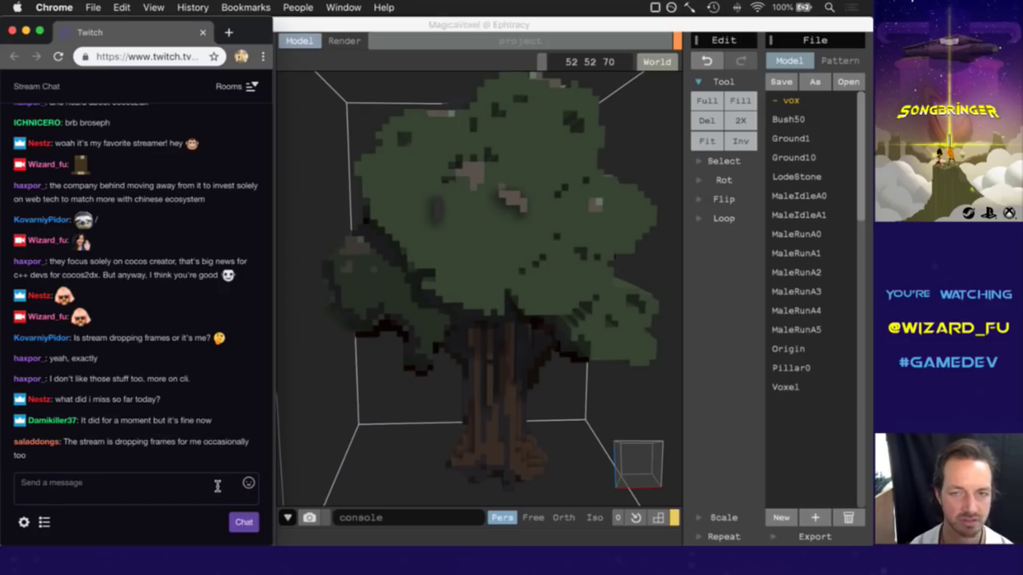
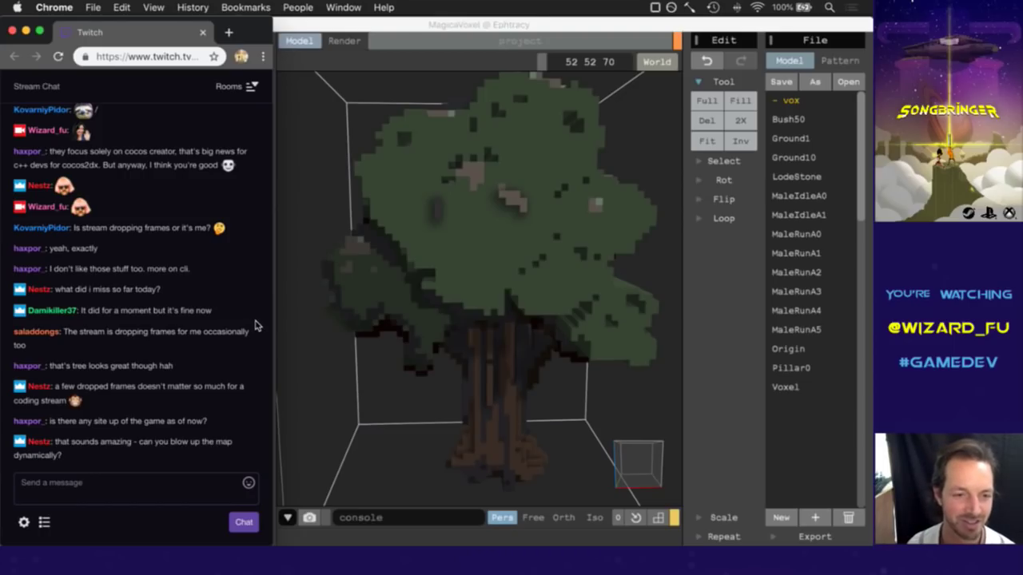
# Bring MagicaVoxel forward and turn the tree model slightly to inspect it.
pyautogui.click(535, 23)
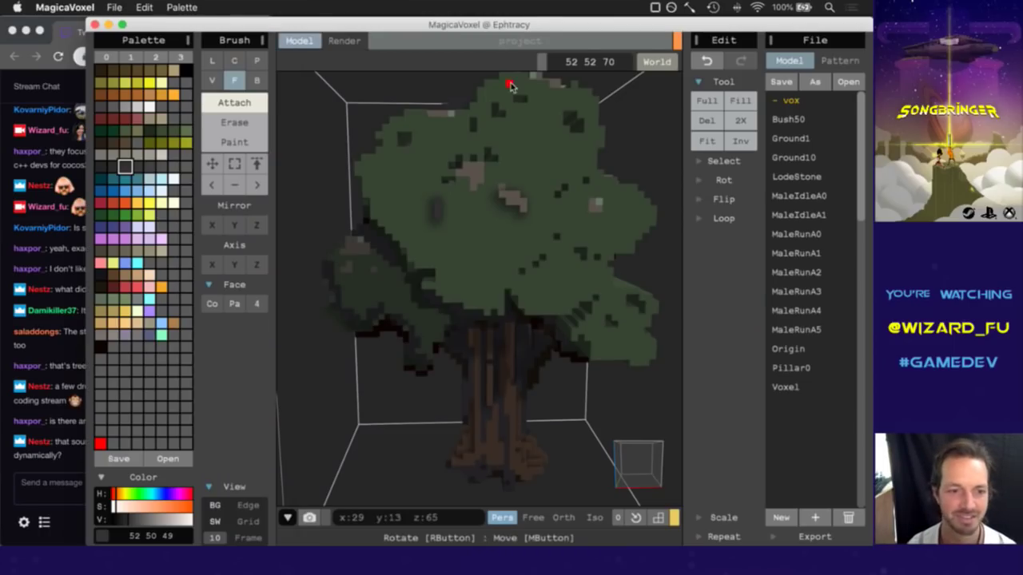
pyautogui.click(43, 484)
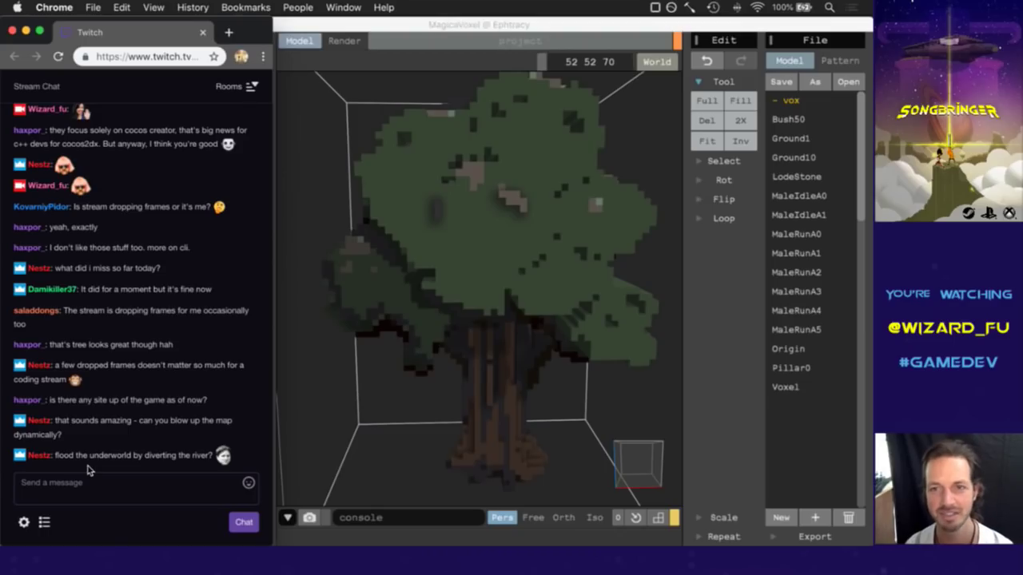
pyautogui.click(565, 25)
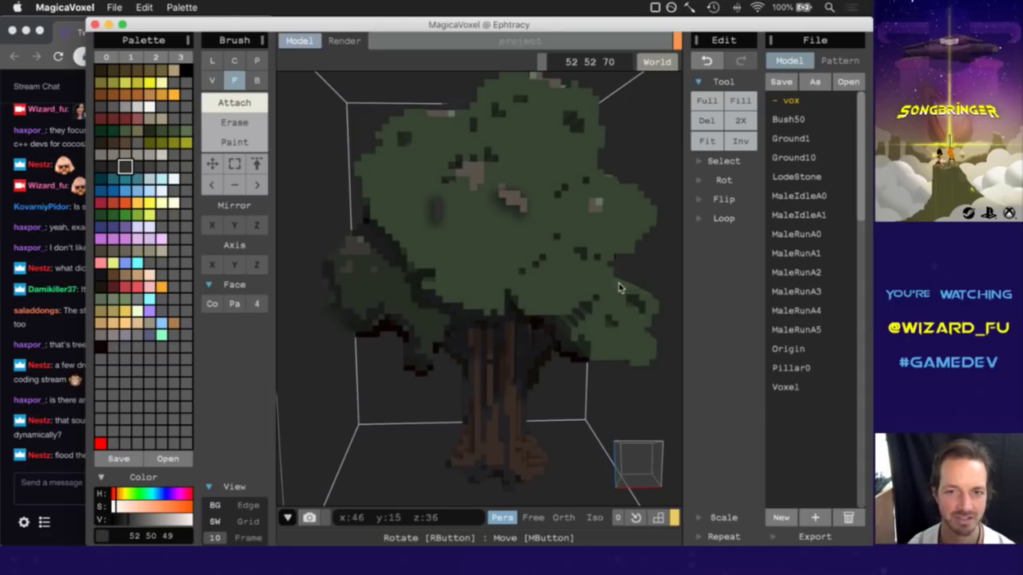
pyautogui.moveTo(628, 456); pyautogui.dragTo(622, 455, button='right')
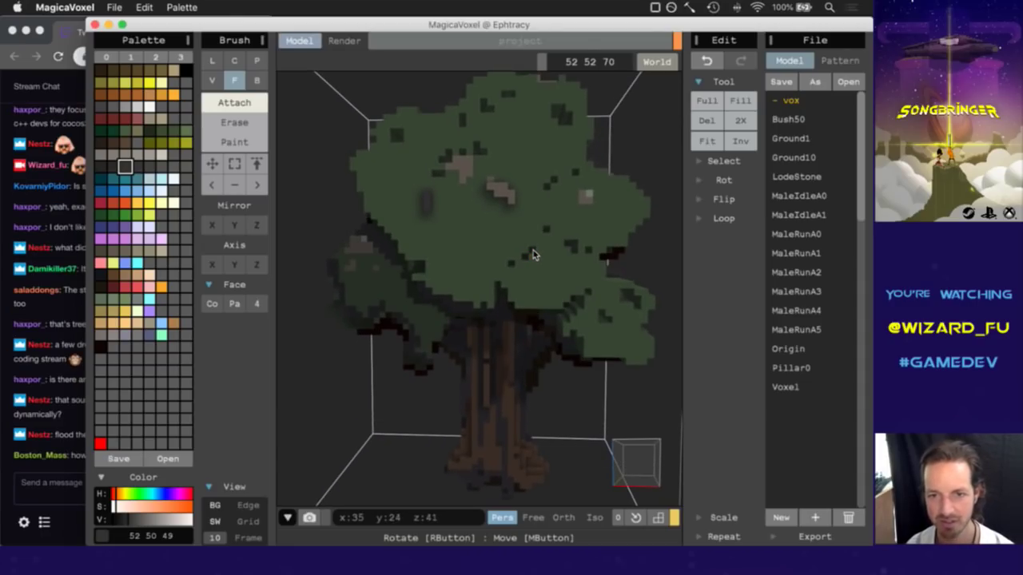
# Post the greeting 'HeyGuys' in the Twitch chat.
pyautogui.click(59, 480)
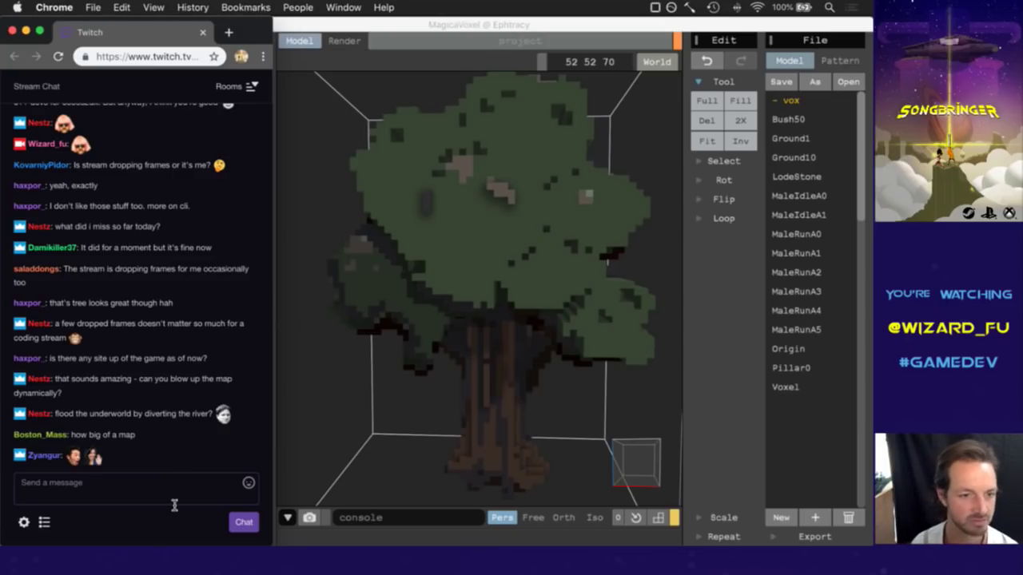
pyautogui.click(171, 494)
pyautogui.write('HeyGuys')
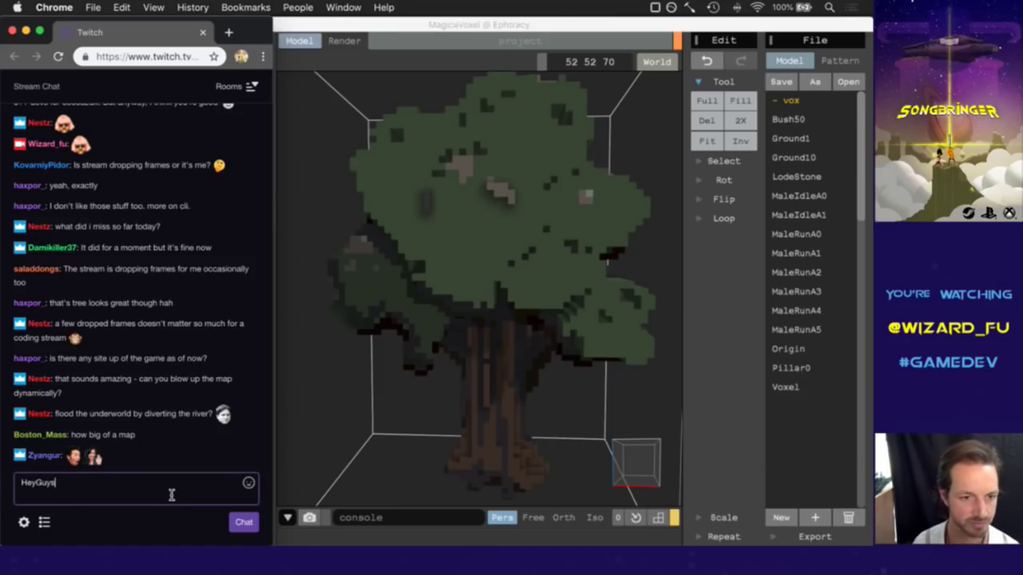
pyautogui.press('Return')
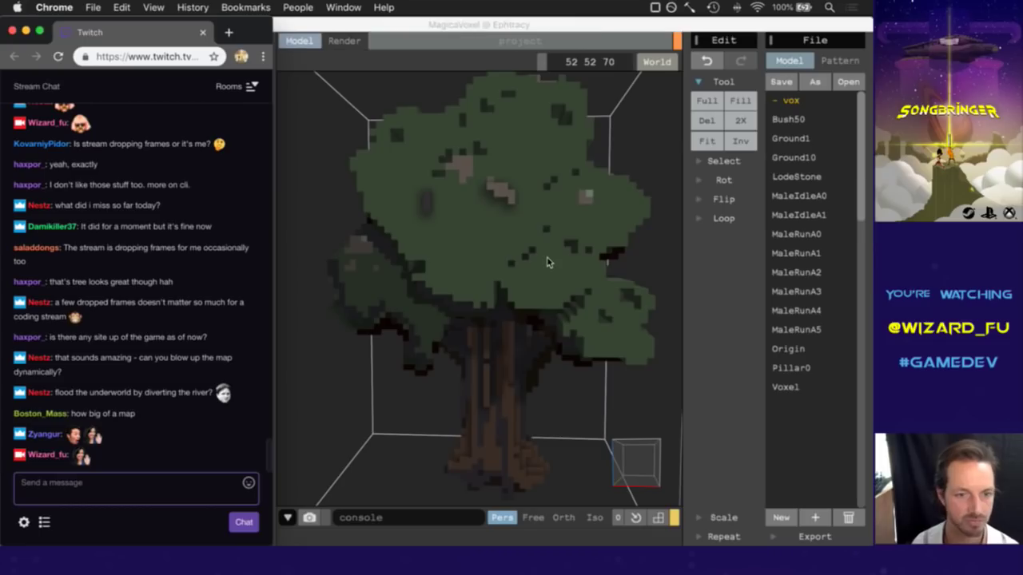
# Rotate the tree model to view other sides, then return to Chrome and call up the app switcher.
pyautogui.click(606, 28)
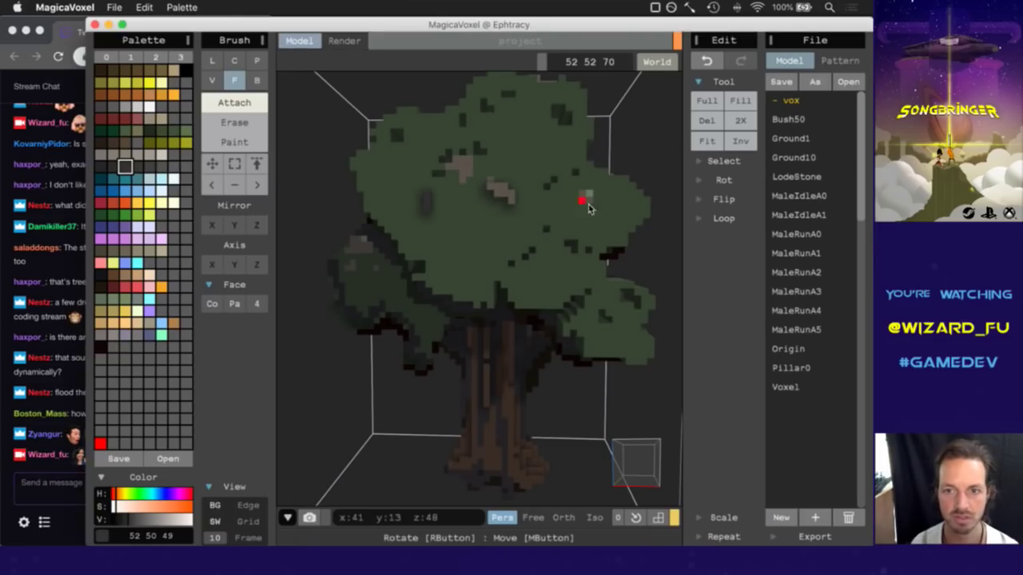
pyautogui.click(632, 458)
pyautogui.moveTo(637, 457)
pyautogui.mouseDown()
pyautogui.moveTo(622, 458)
pyautogui.moveTo(626, 469)
pyautogui.mouseUp()
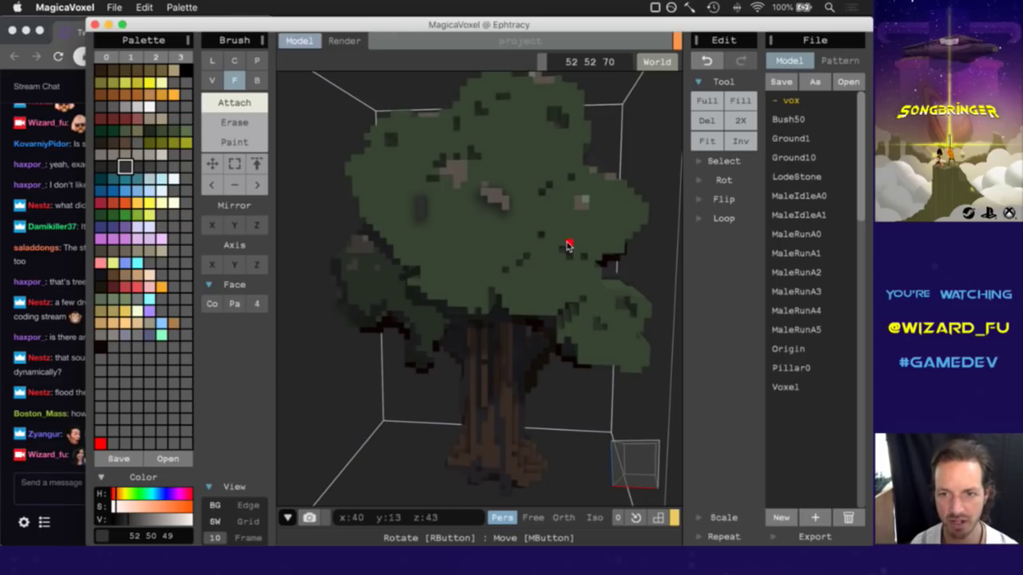
pyautogui.moveTo(631, 474); pyautogui.dragTo(629, 470)
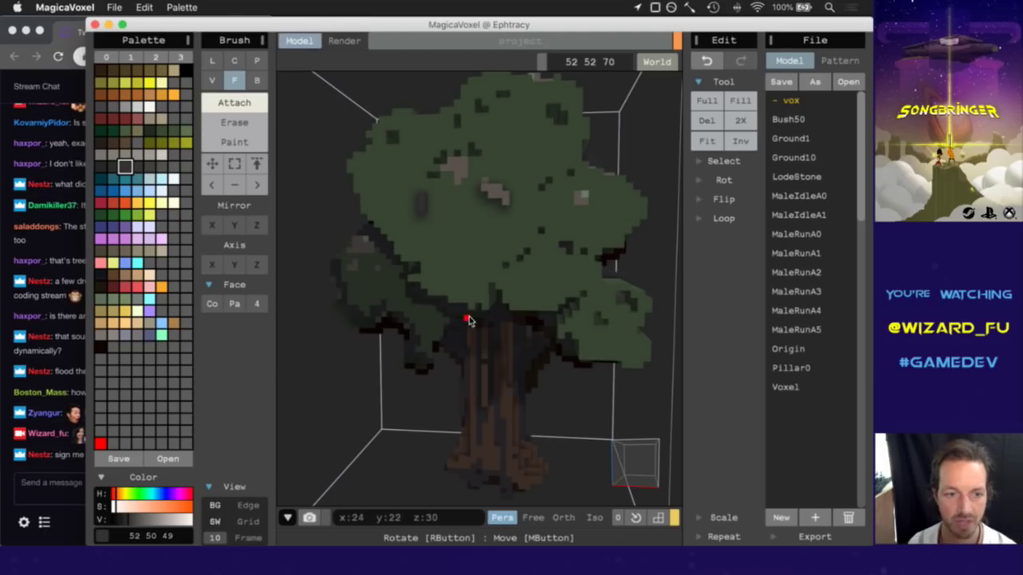
pyautogui.click(61, 464)
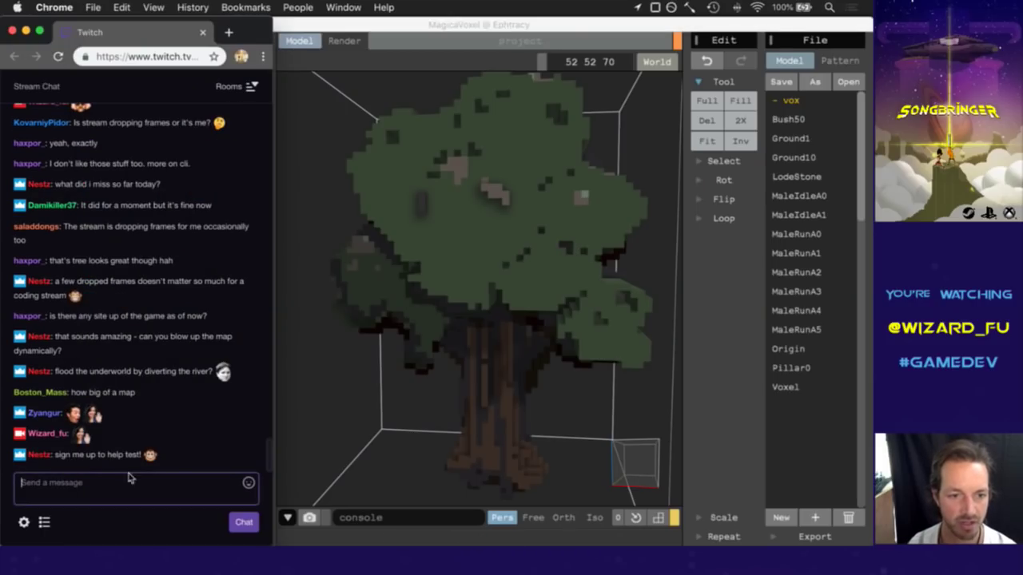
pyautogui.press('super+Tab')
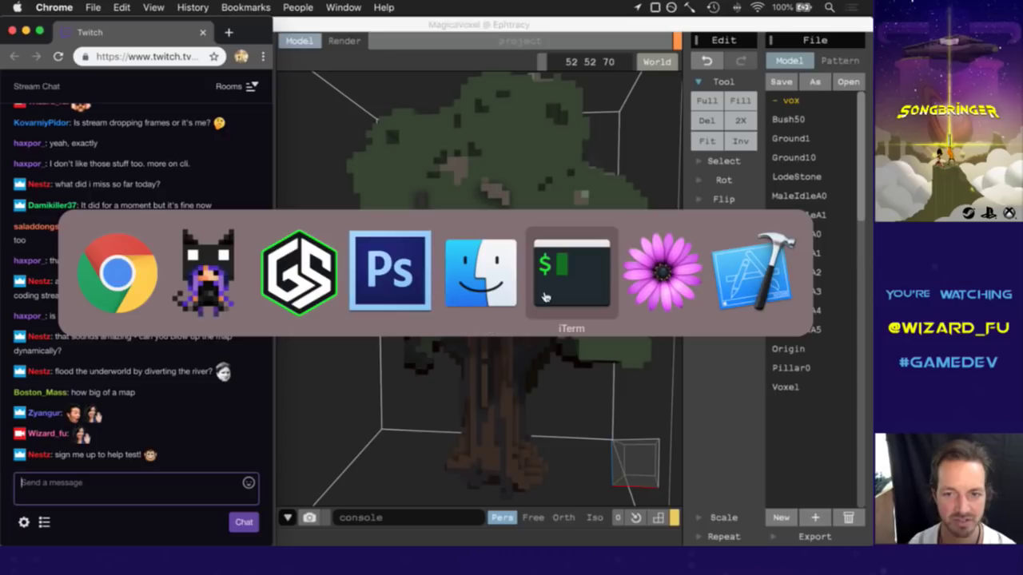
# Rebuild and launch Loderagger by rerunning the make and make run command.
pyautogui.click(548, 293)
pyautogui.press('super+[')
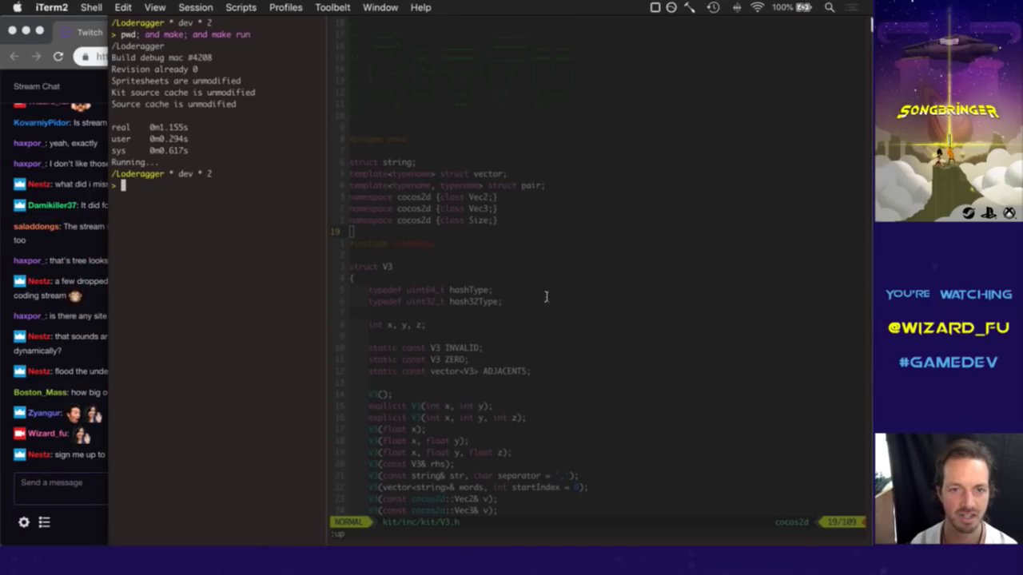
pyautogui.press('Up')
pyautogui.press('Return')
pyautogui.press('super+]')
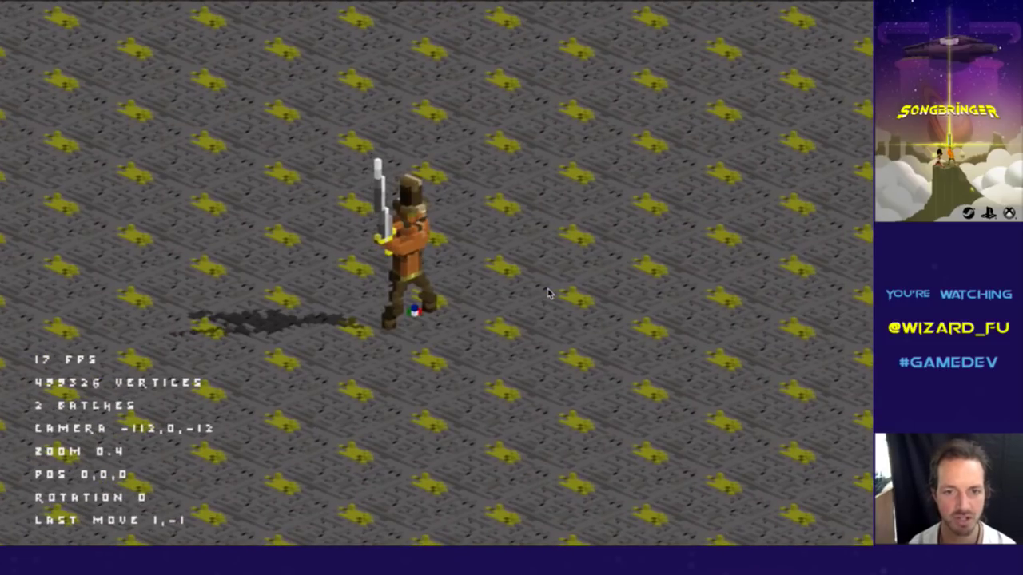
# Walk the character around the isometric map with the arrow keys, then quit the game.
pyautogui.press('Up')
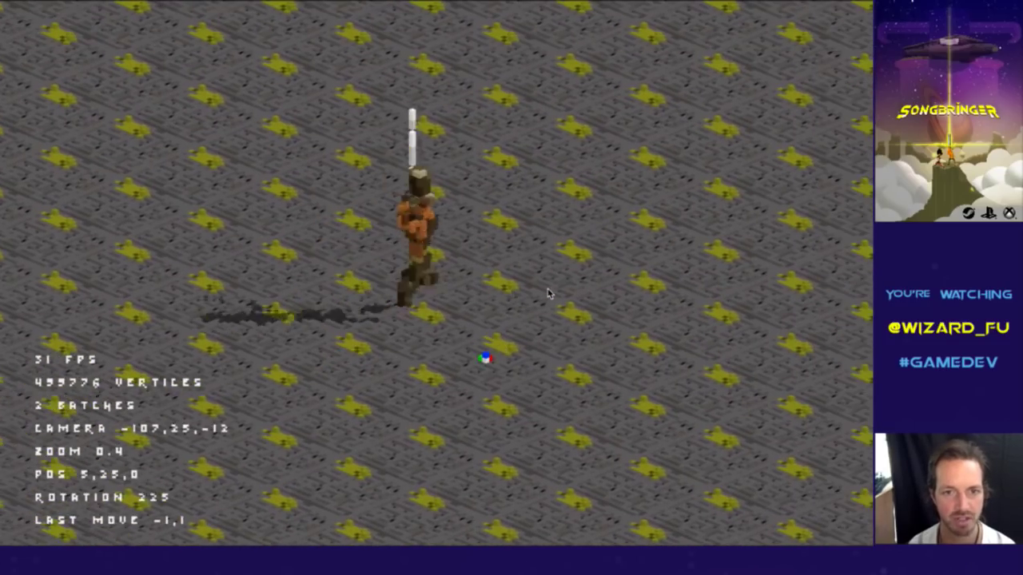
pyautogui.press('Right')
pyautogui.press('Down')
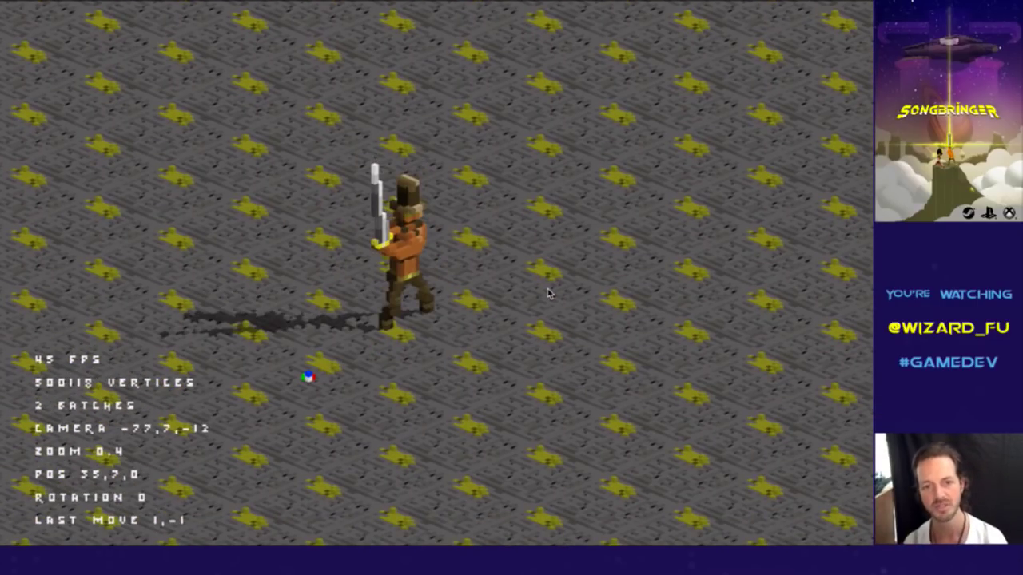
pyautogui.press('Up')
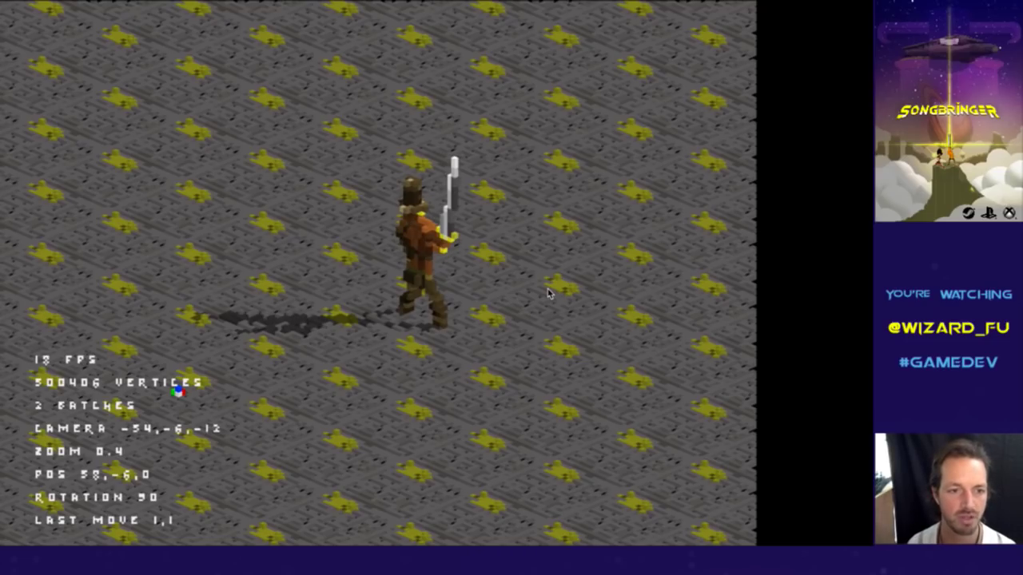
pyautogui.press('super+q')
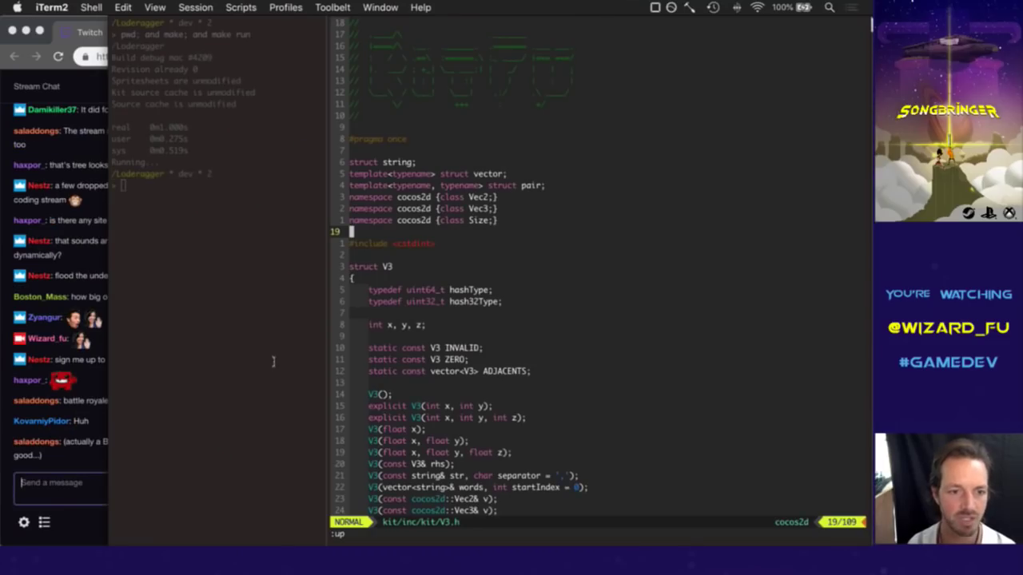
pyautogui.write(':noh')
pyautogui.press('Return')
pyautogui.click(95, 408)
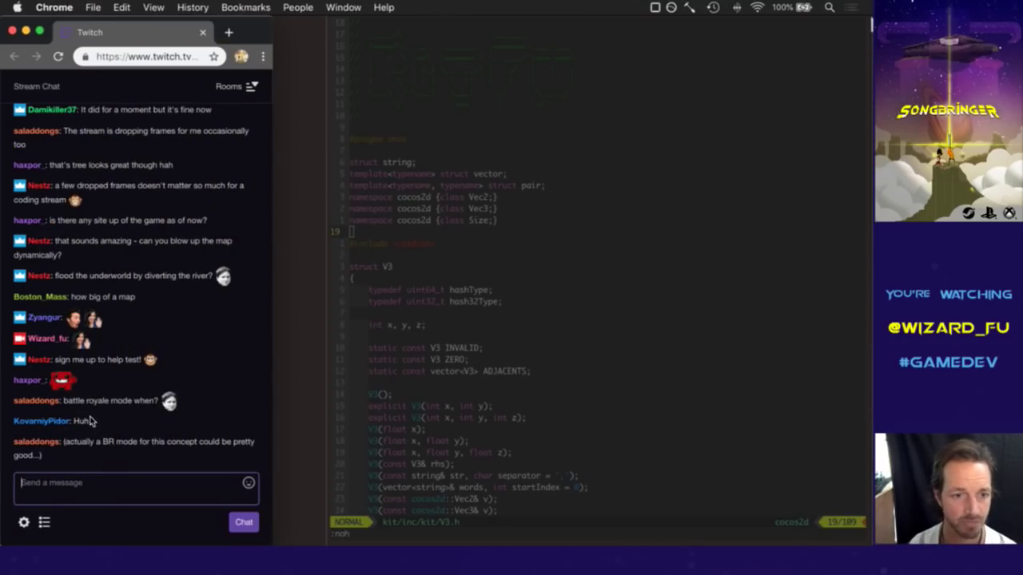
pyautogui.moveTo(73, 409); pyautogui.dragTo(117, 406)
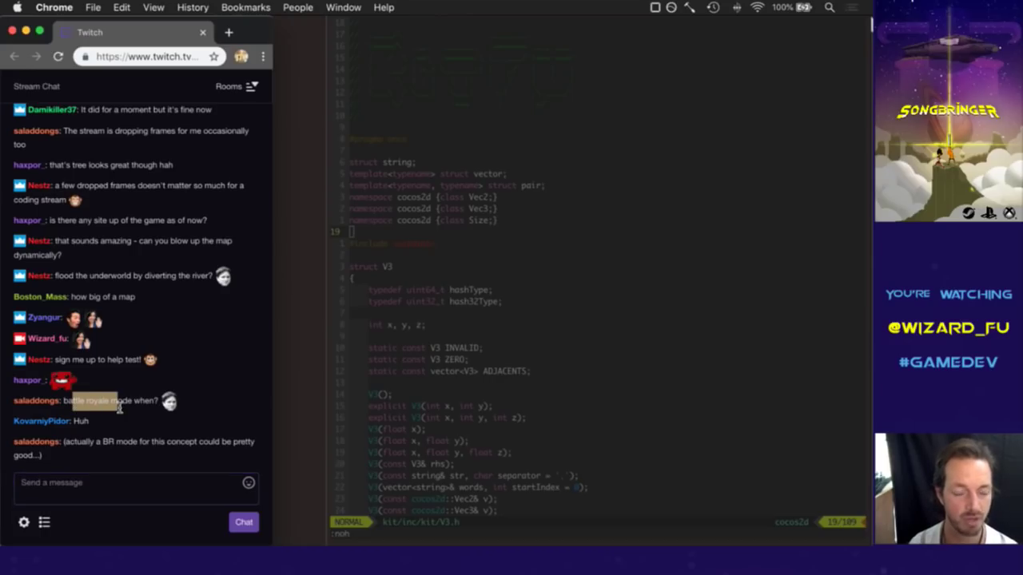
pyautogui.click(149, 389)
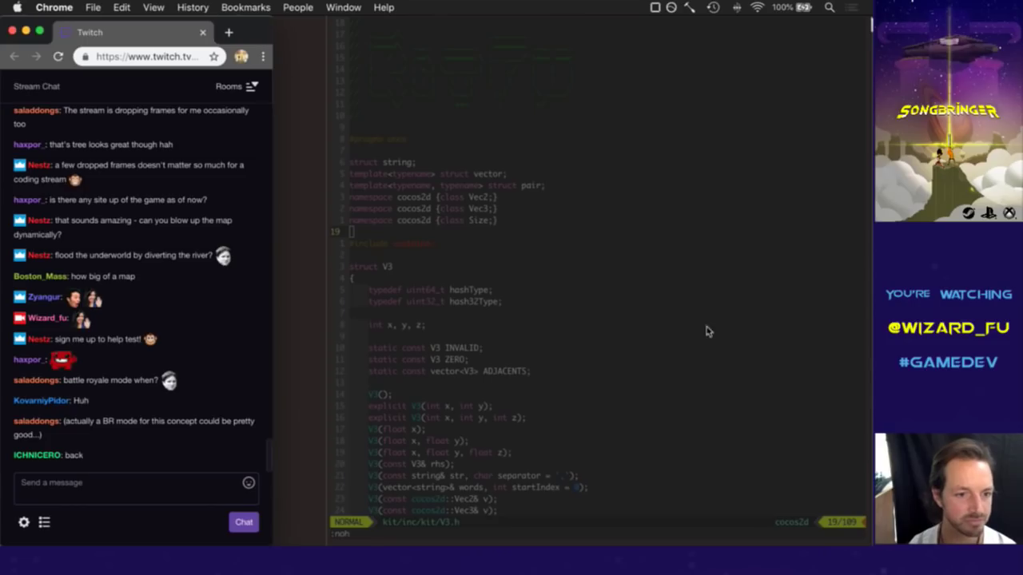
pyautogui.click(537, 345)
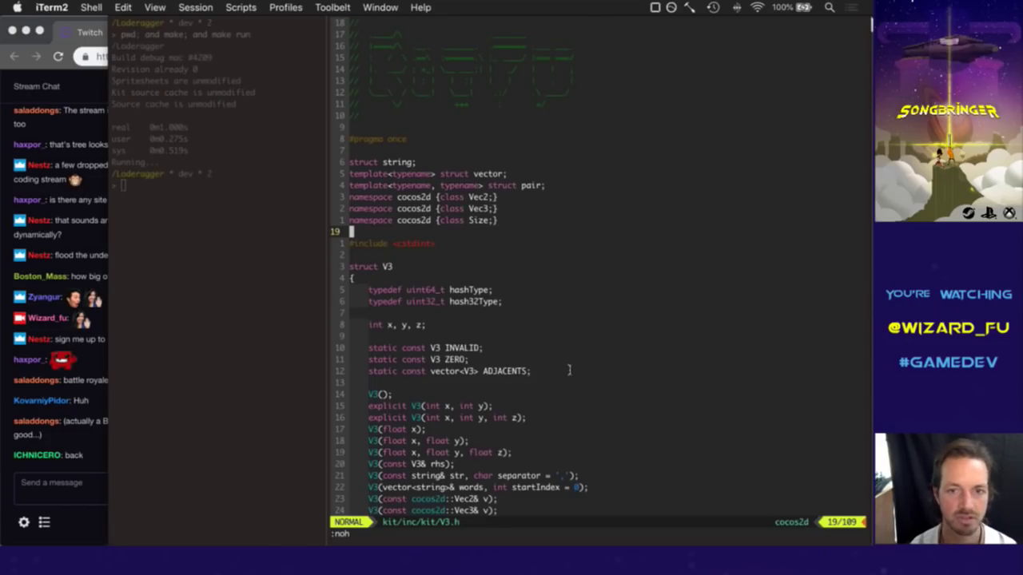
pyautogui.press('super+Tab')
pyautogui.press('super+Tab')
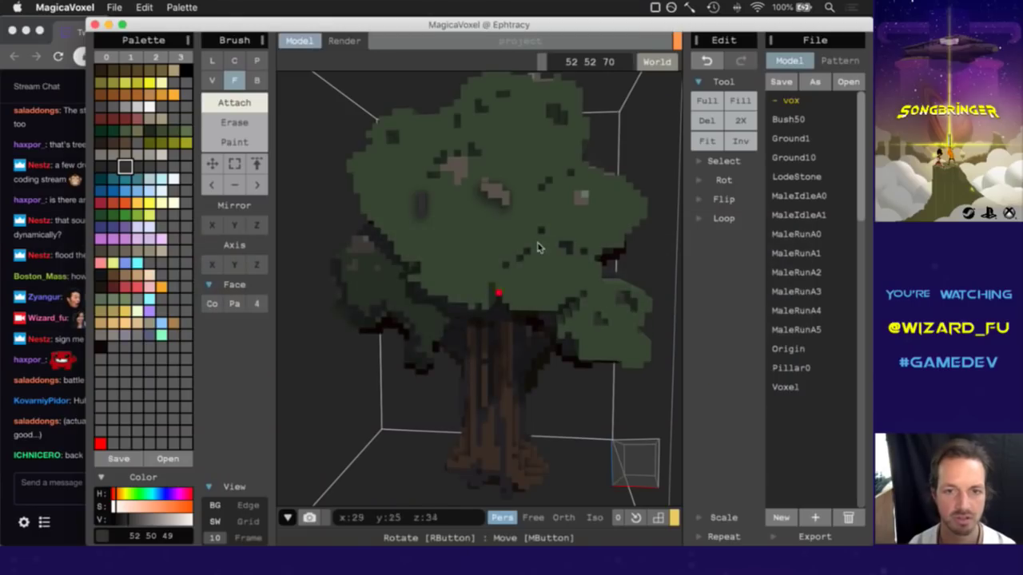
# Rotate the tree and sample beige, grey-green and dark colours from its voxels.
pyautogui.moveTo(633, 464); pyautogui.dragTo(605, 338, button='right')
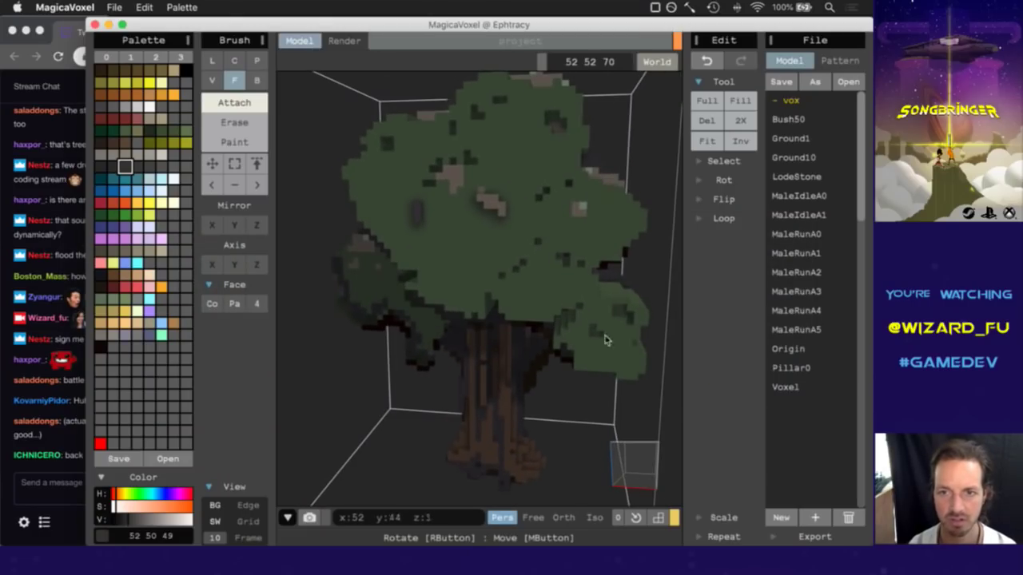
pyautogui.keyDown('alt'); pyautogui.click(608, 180); pyautogui.keyUp('alt')
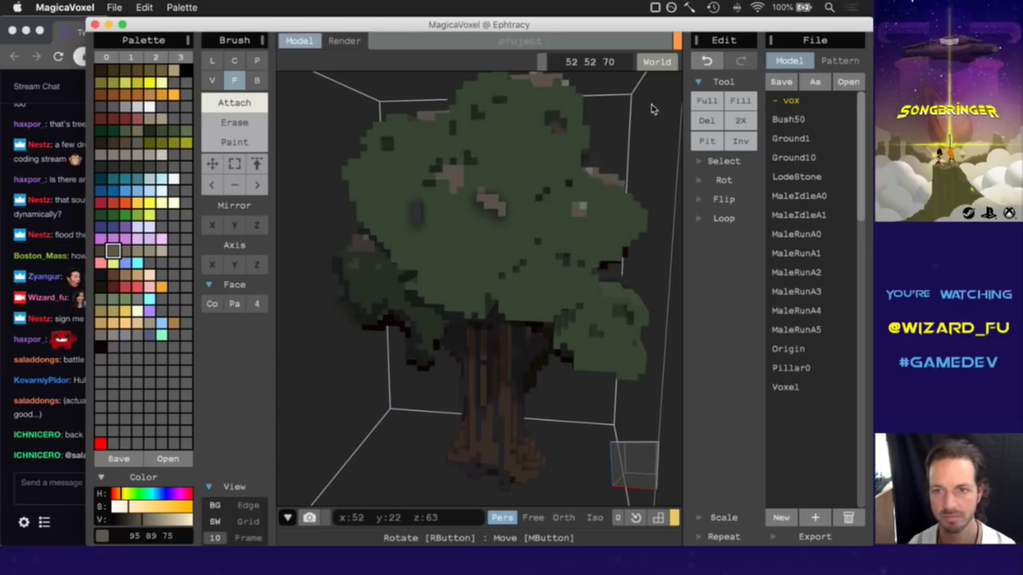
pyautogui.keyDown('alt'); pyautogui.click(590, 172); pyautogui.keyUp('alt')
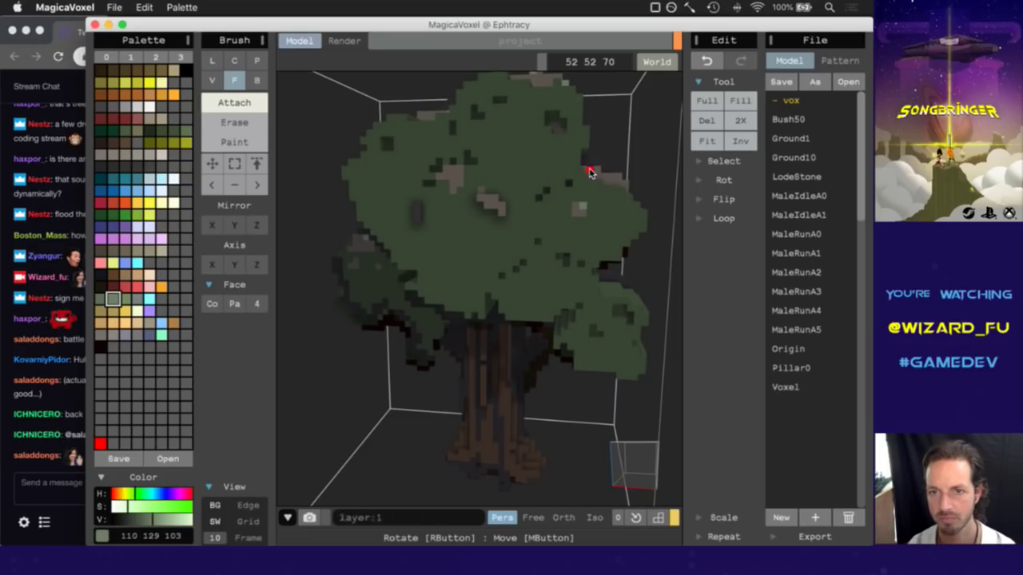
pyautogui.keyDown('alt'); pyautogui.click(590, 164); pyautogui.keyUp('alt')
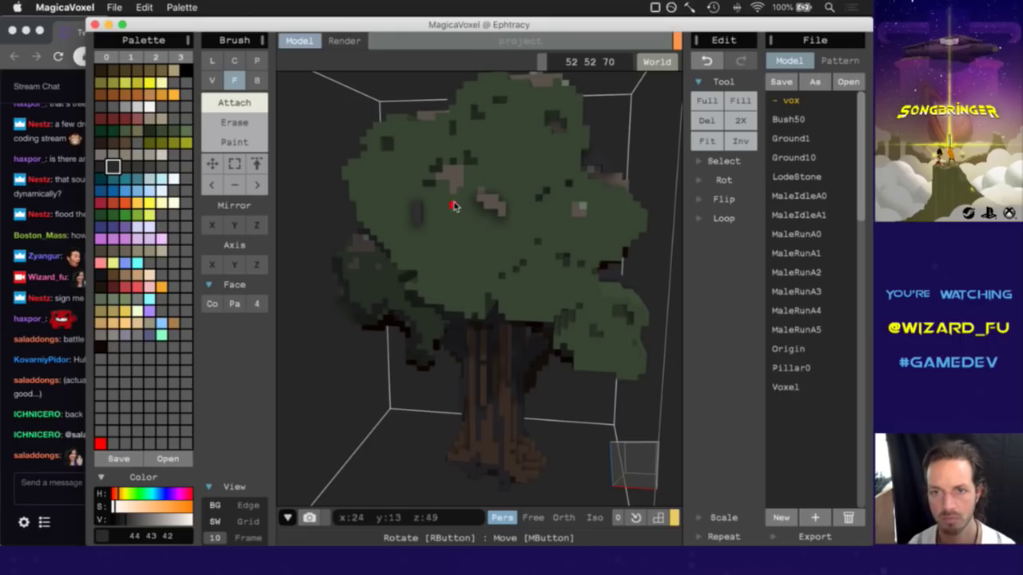
# Return to the editor and resample canopy colours, ending on grey-brown 95 89 75.
pyautogui.click(74, 407)
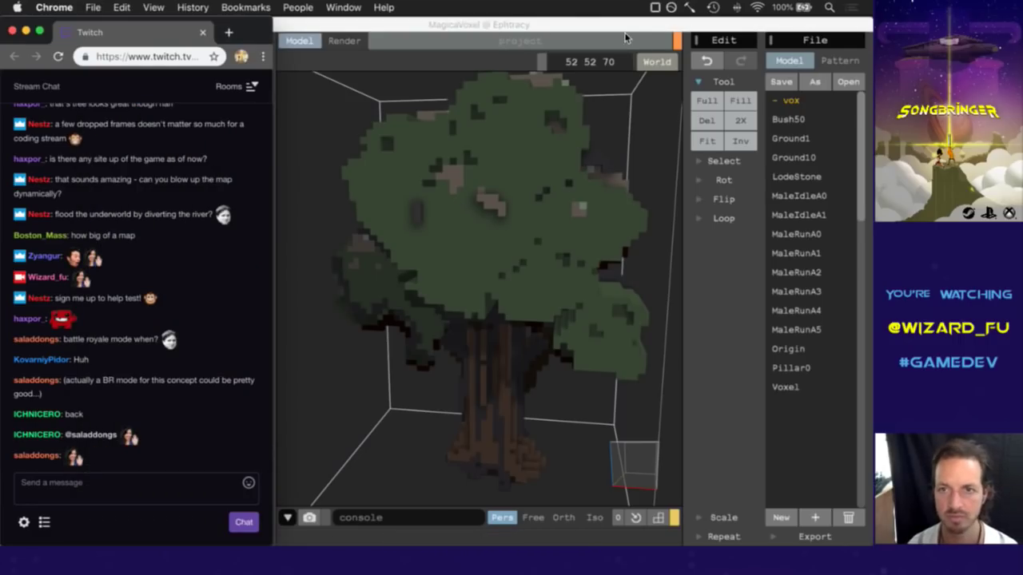
pyautogui.click(631, 30)
pyautogui.moveTo(605, 469)
pyautogui.mouseDown(button='right')
pyautogui.moveTo(634, 457)
pyautogui.moveTo(562, 468)
pyautogui.moveTo(634, 456)
pyautogui.mouseUp(button='right')
pyautogui.keyDown('alt'); pyautogui.click(610, 184); pyautogui.keyUp('alt')
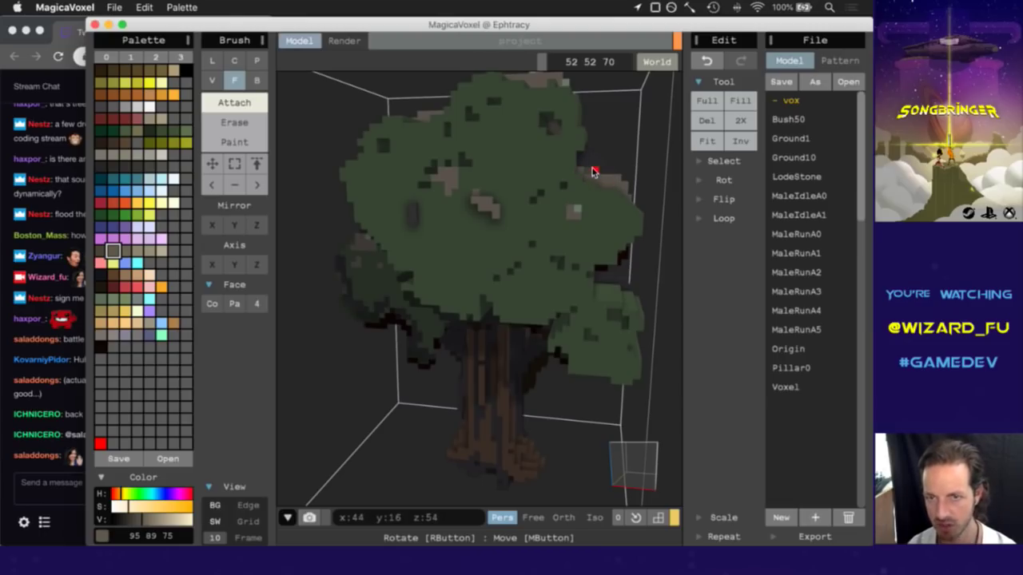
pyautogui.keyDown('alt'); pyautogui.click(588, 171); pyautogui.keyUp('alt')
pyautogui.moveTo(623, 468)
pyautogui.mouseDown(button='right')
pyautogui.moveTo(505, 485)
pyautogui.moveTo(648, 472)
pyautogui.moveTo(633, 476)
pyautogui.mouseUp(button='right')
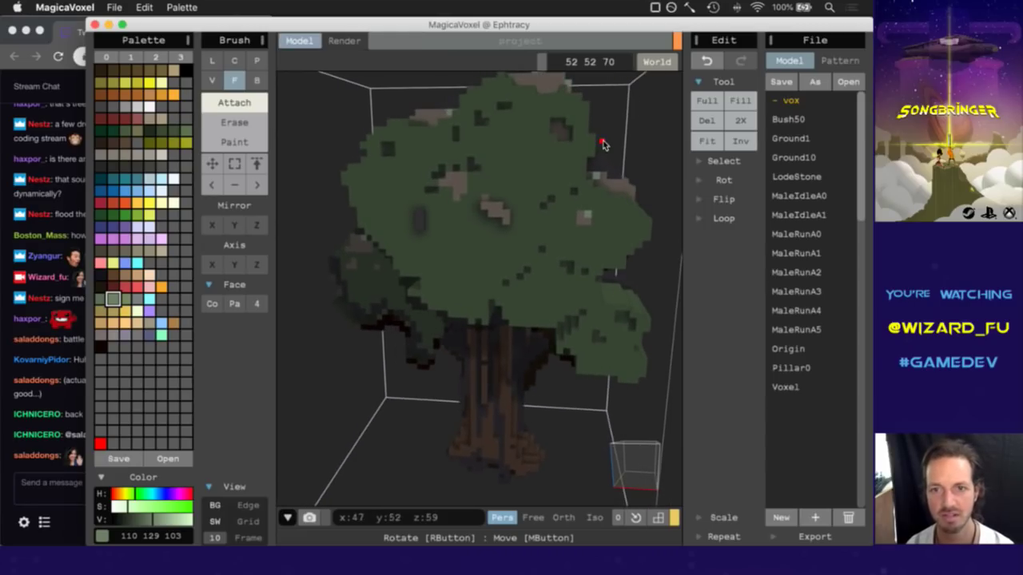
pyautogui.keyDown('alt'); pyautogui.click(560, 132); pyautogui.keyUp('alt')
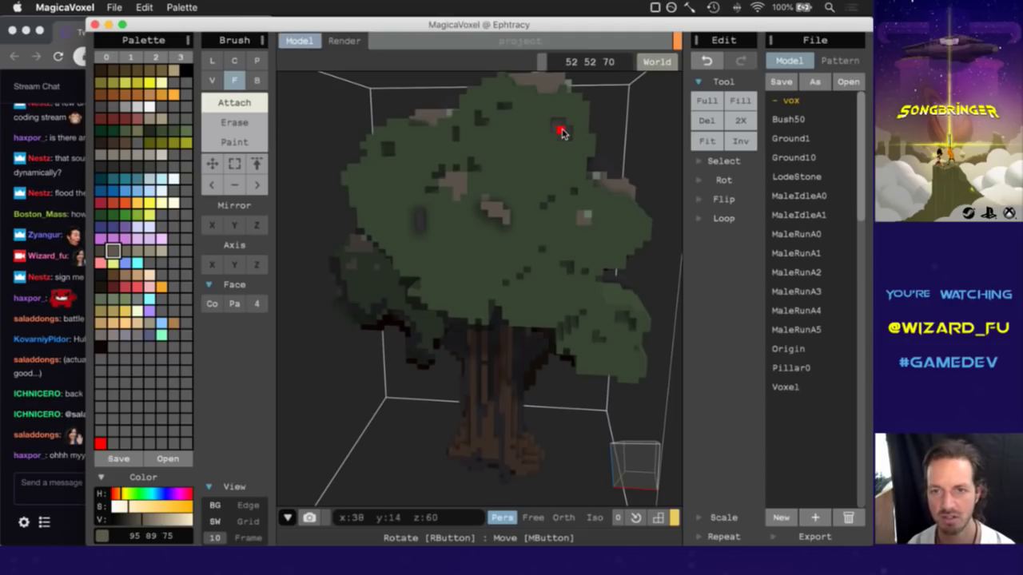
pyautogui.click(56, 484)
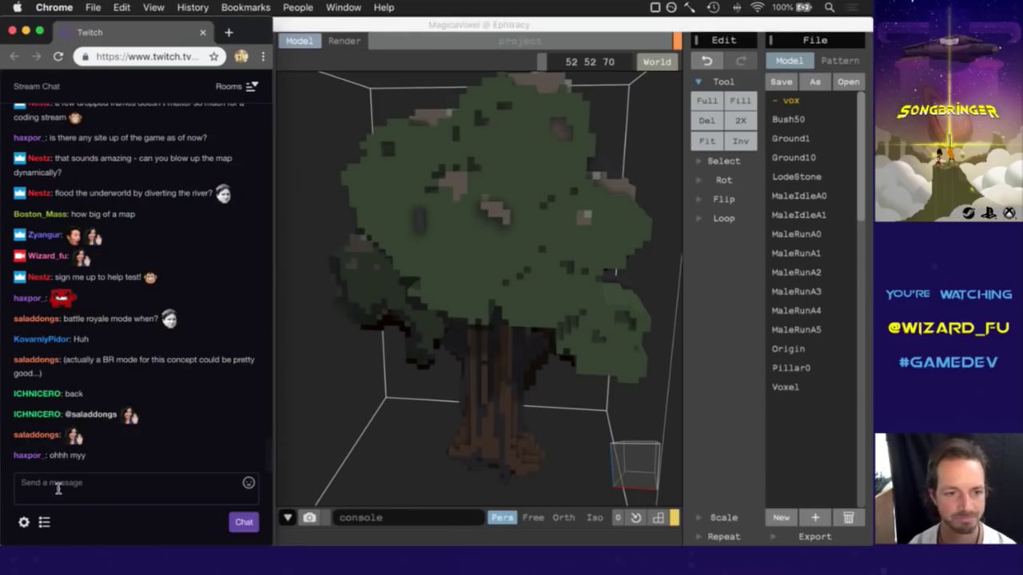
pyautogui.click(638, 28)
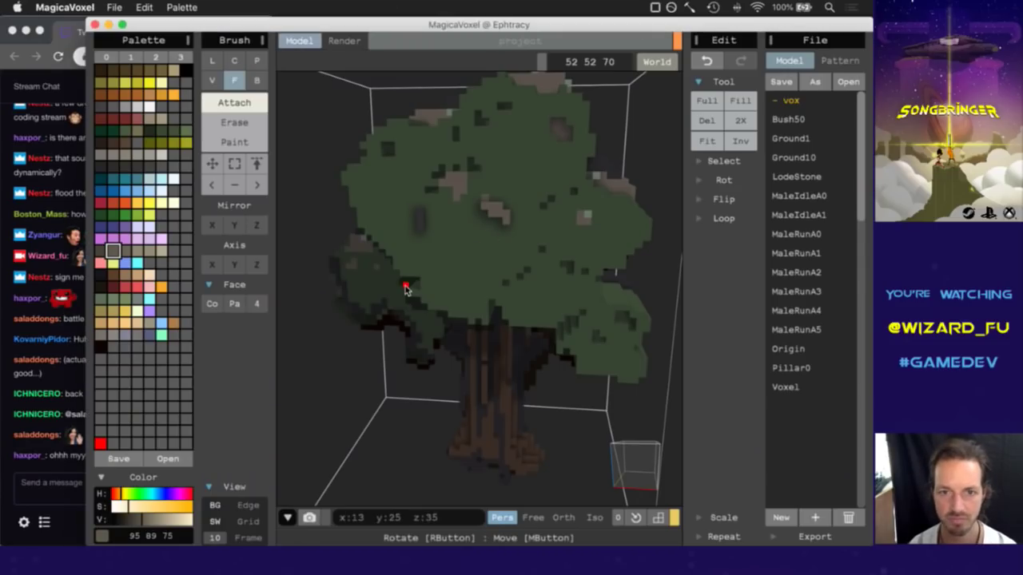
pyautogui.moveTo(649, 465)
pyautogui.mouseDown(button='right')
pyautogui.moveTo(655, 453)
pyautogui.moveTo(644, 453)
pyautogui.mouseUp(button='right')
pyautogui.click(65, 467)
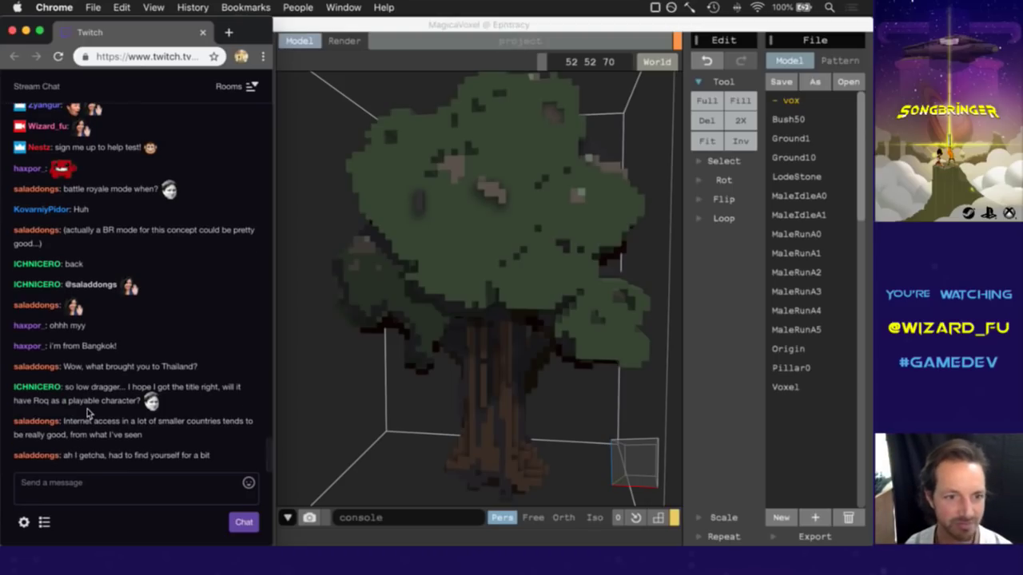
# Send 'Loderagger' as a Twitch chat message.
pyautogui.click(103, 499)
pyautogui.write('Lode')
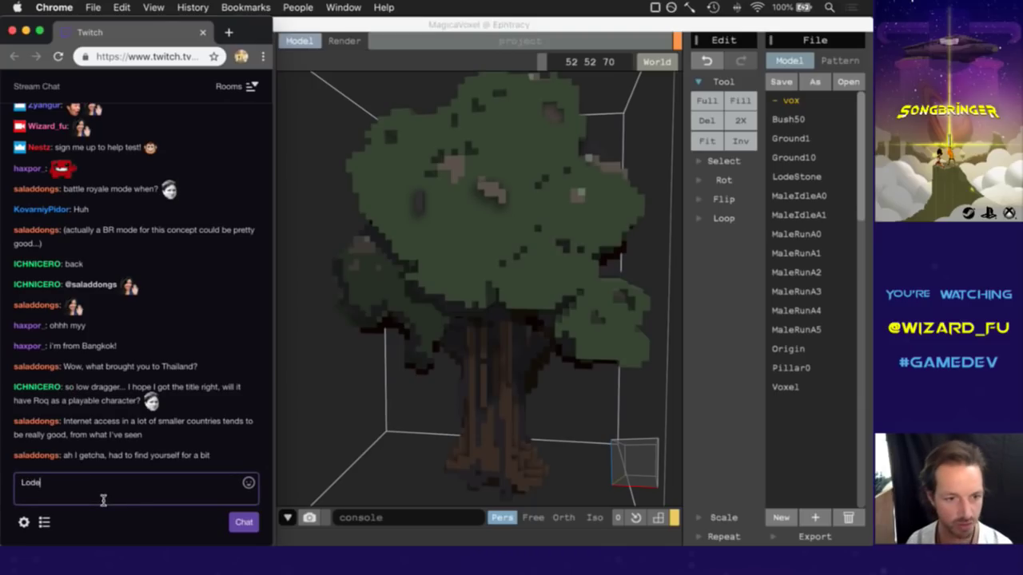
pyautogui.write('ragger')
pyautogui.press('Return')
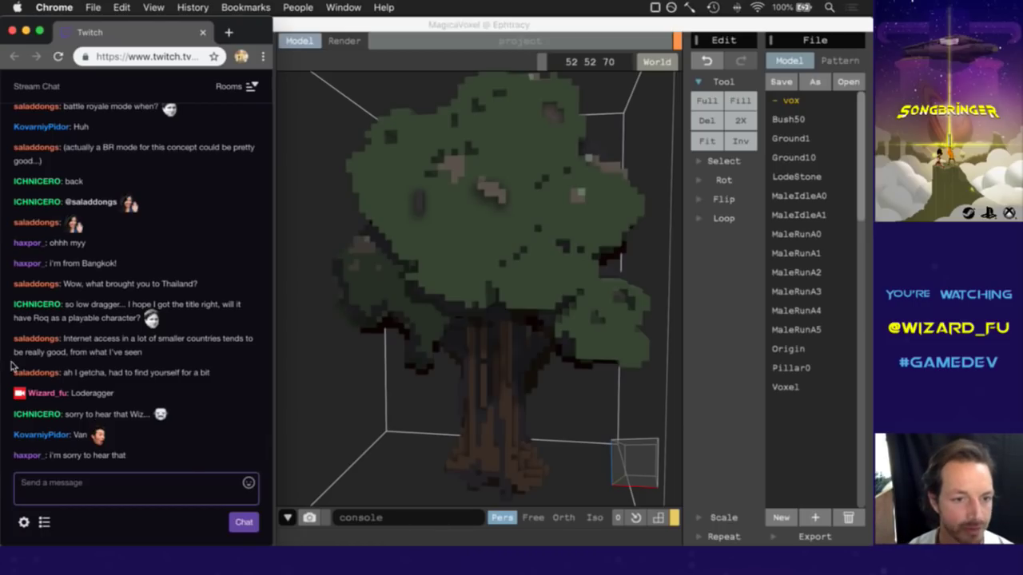
# Highlight and deselect part of a viewer's chat message, then bring MagicaVoxel forward.
pyautogui.moveTo(80, 318); pyautogui.dragTo(179, 357)
pyautogui.click(200, 374)
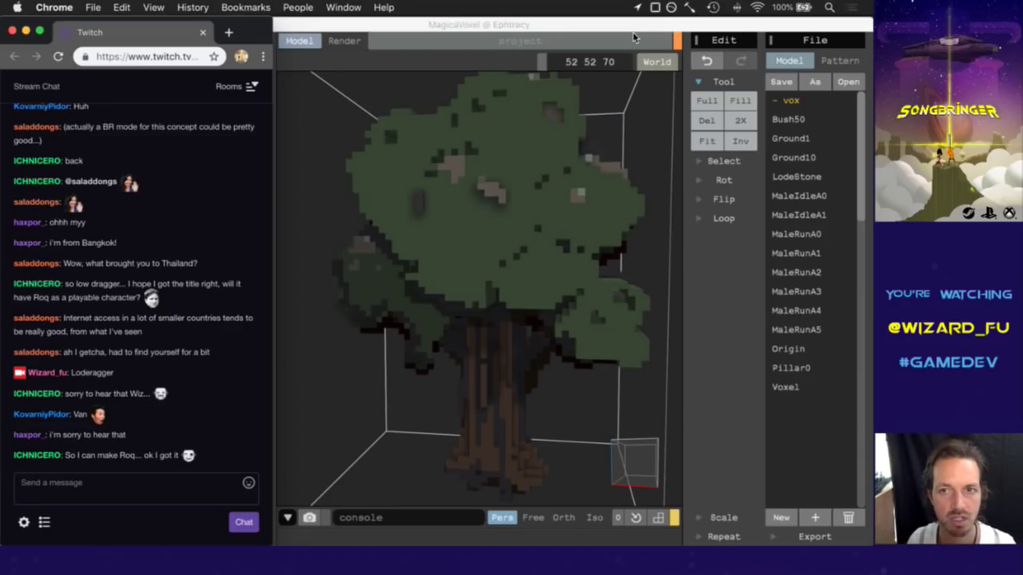
pyautogui.click(646, 477)
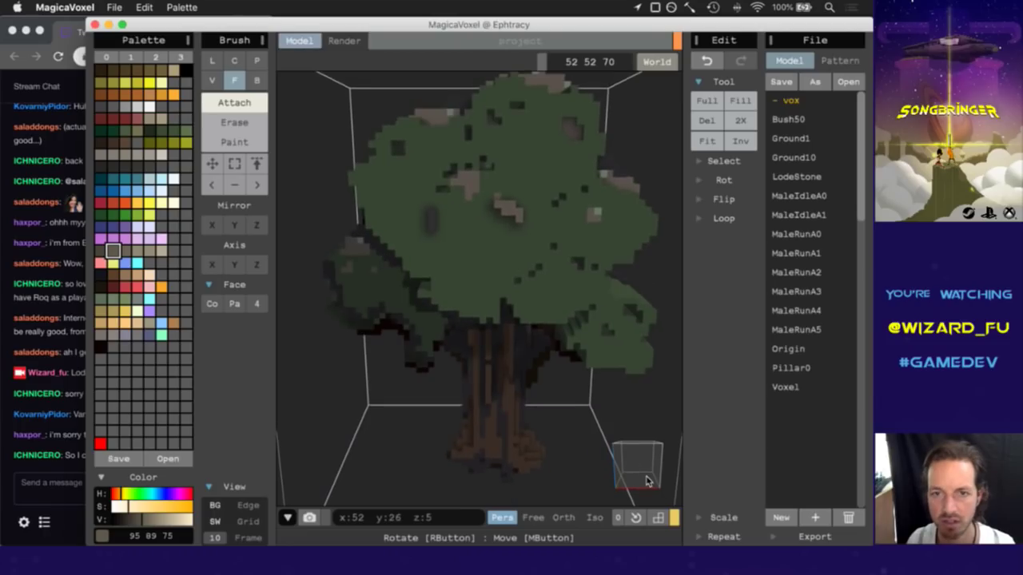
# Sample dark grey 52 50 49 from a tree voxel and turn the view to check it.
pyautogui.moveTo(649, 476); pyautogui.dragTo(637, 466)
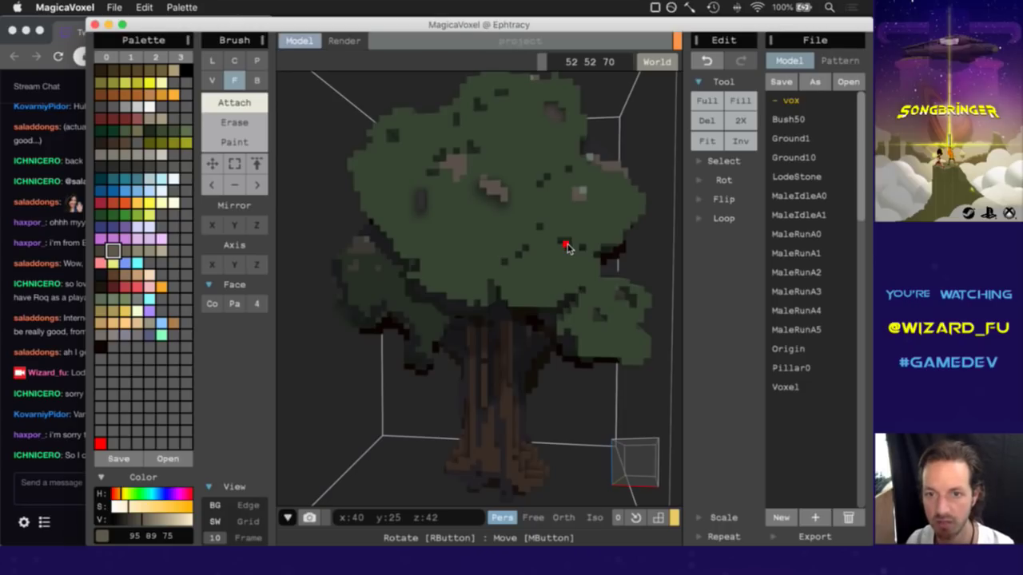
pyautogui.keyDown('alt'); pyautogui.click(567, 248); pyautogui.keyUp('alt')
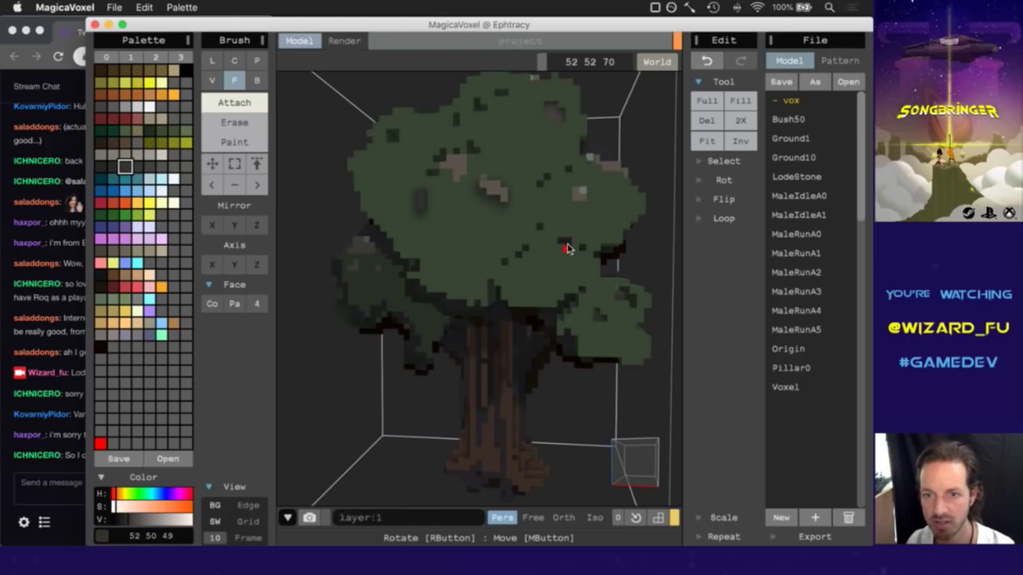
pyautogui.moveTo(641, 447); pyautogui.dragTo(630, 460)
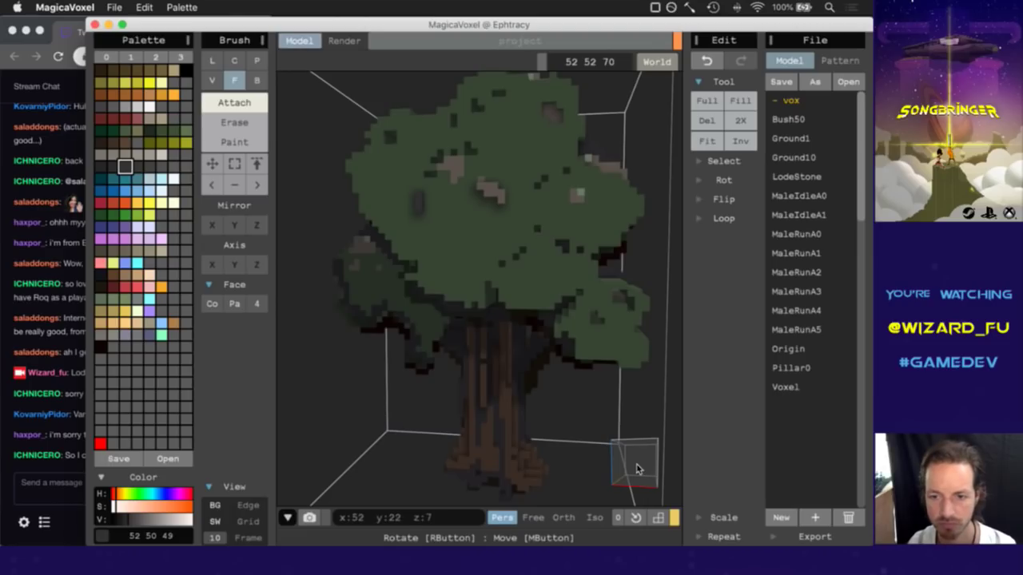
pyautogui.moveTo(637, 469); pyautogui.dragTo(646, 472)
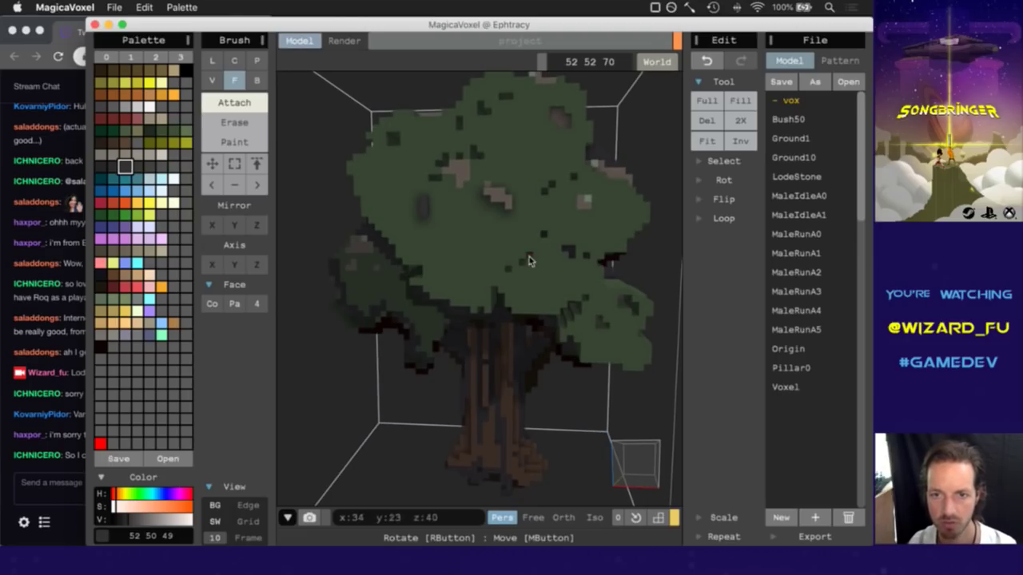
pyautogui.moveTo(645, 483); pyautogui.dragTo(632, 463)
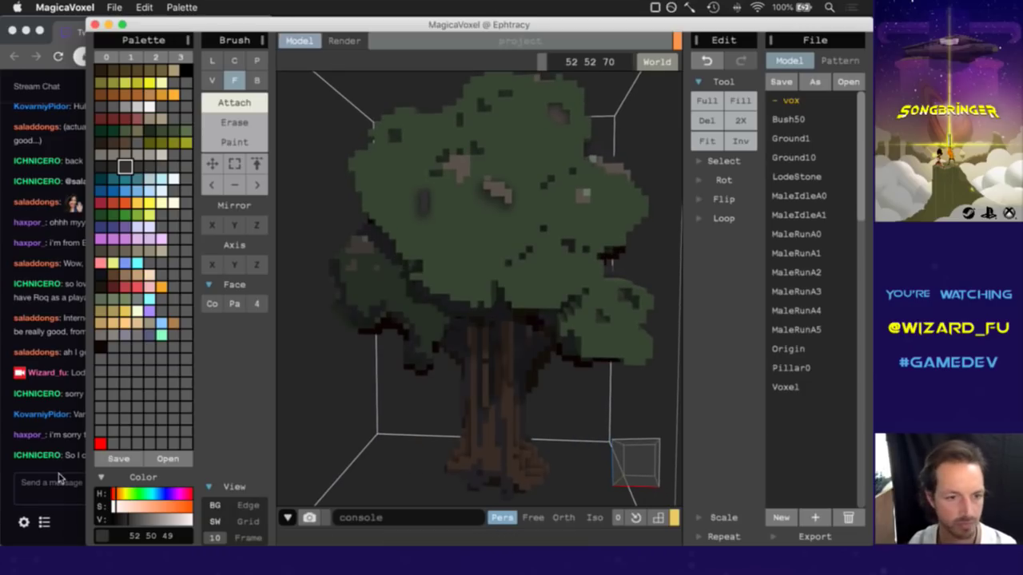
# Highlight the latest chat message, turn the tree slightly, then bring the Twitch chat forward.
pyautogui.click(60, 475)
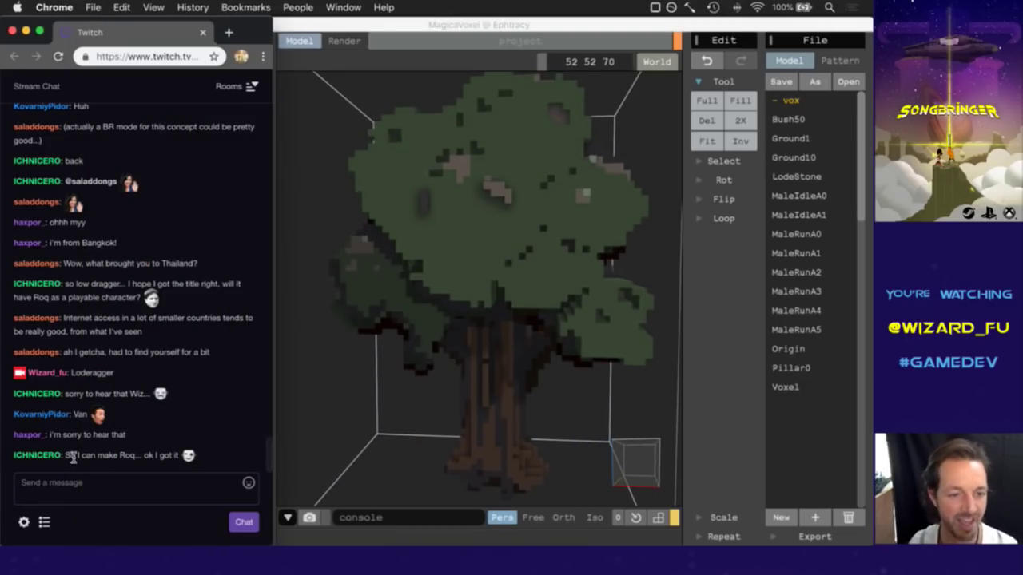
pyautogui.moveTo(69, 456); pyautogui.dragTo(124, 469)
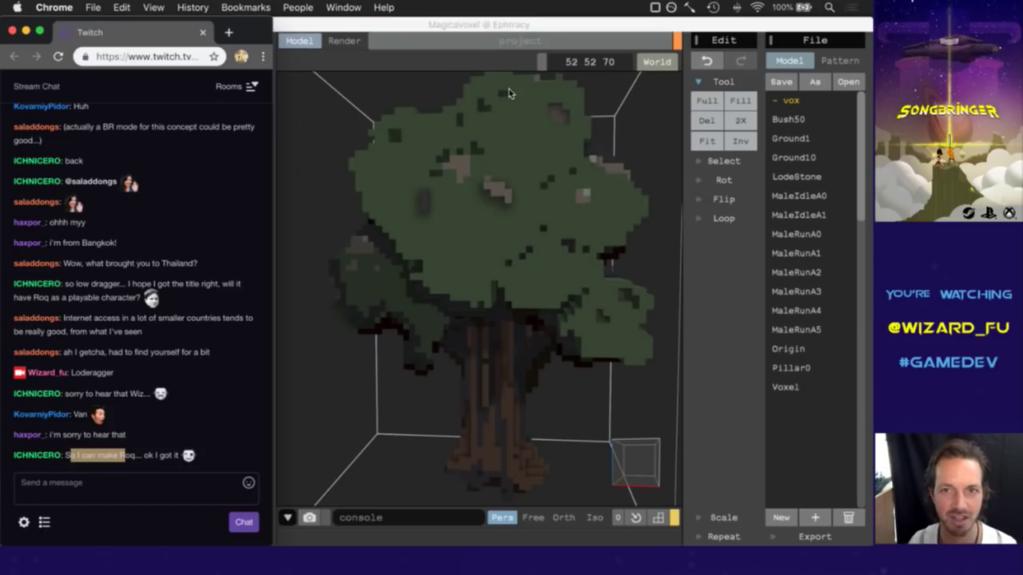
pyautogui.click(577, 27)
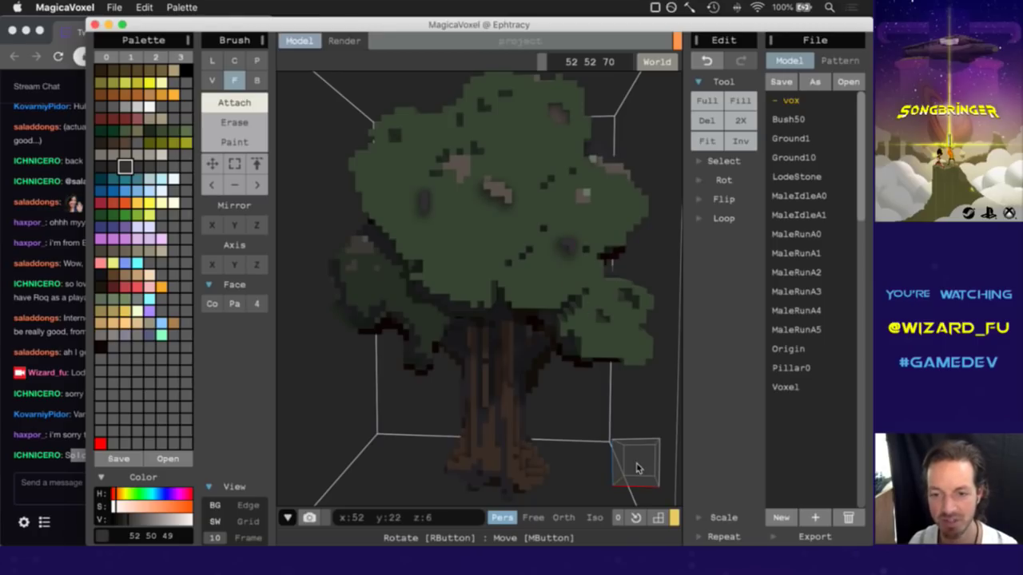
pyautogui.moveTo(639, 468); pyautogui.dragTo(628, 471, button='right')
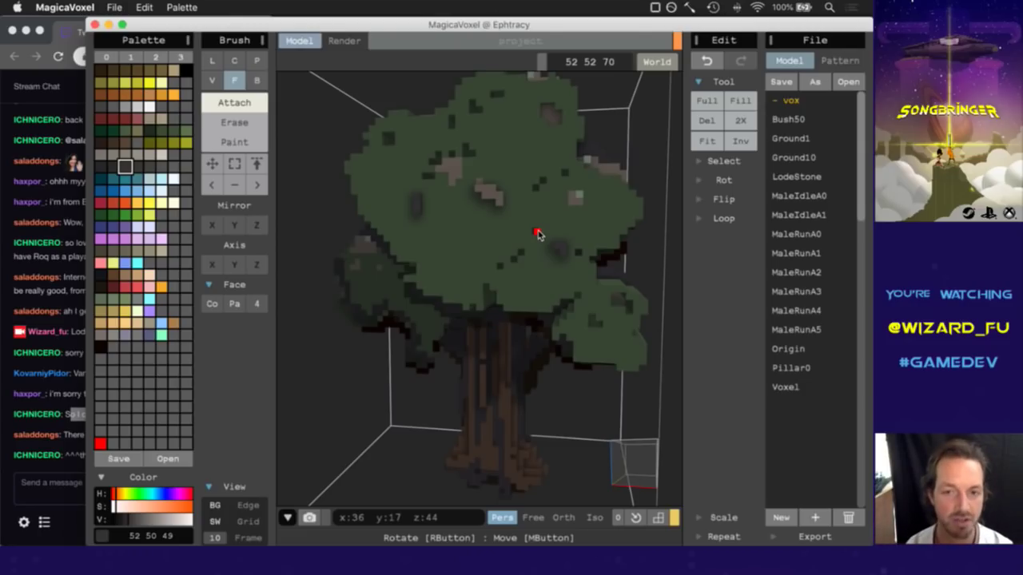
pyautogui.click(73, 465)
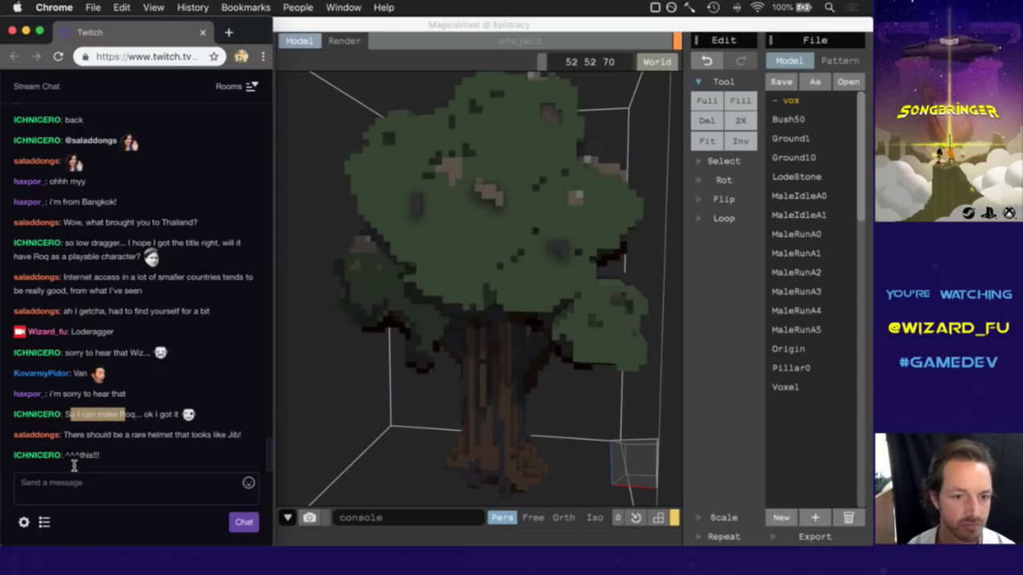
pyautogui.moveTo(87, 437); pyautogui.dragTo(227, 452)
pyautogui.click(224, 455)
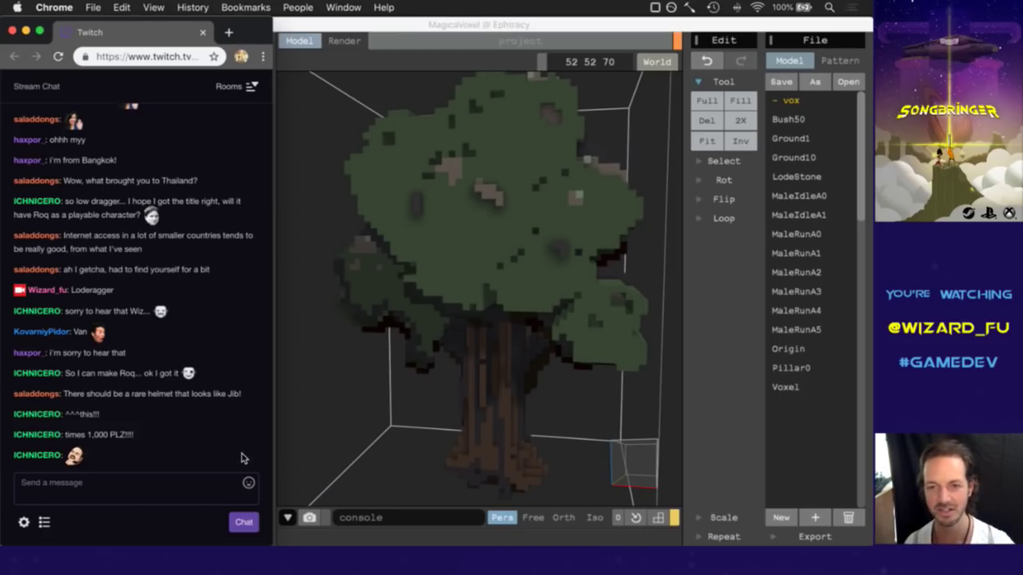
pyautogui.click(603, 28)
pyautogui.moveTo(631, 466)
pyautogui.mouseDown(button='right')
pyautogui.moveTo(648, 466)
pyautogui.moveTo(640, 468)
pyautogui.mouseUp(button='right')
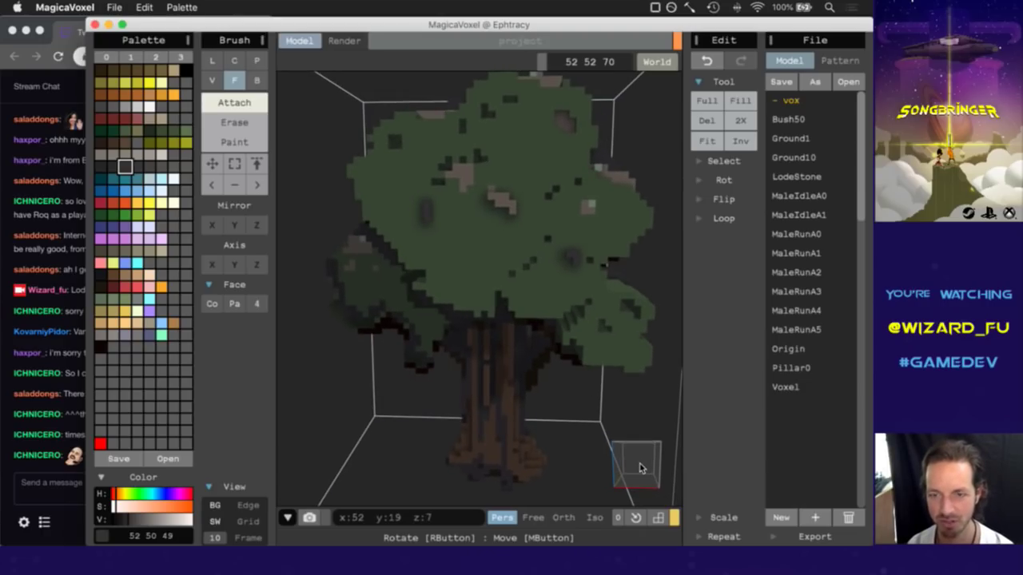
# Pick tan and undo, then sample dark green and add two voxels to the canopy.
pyautogui.keyDown('alt'); pyautogui.click(565, 130); pyautogui.keyUp('alt')
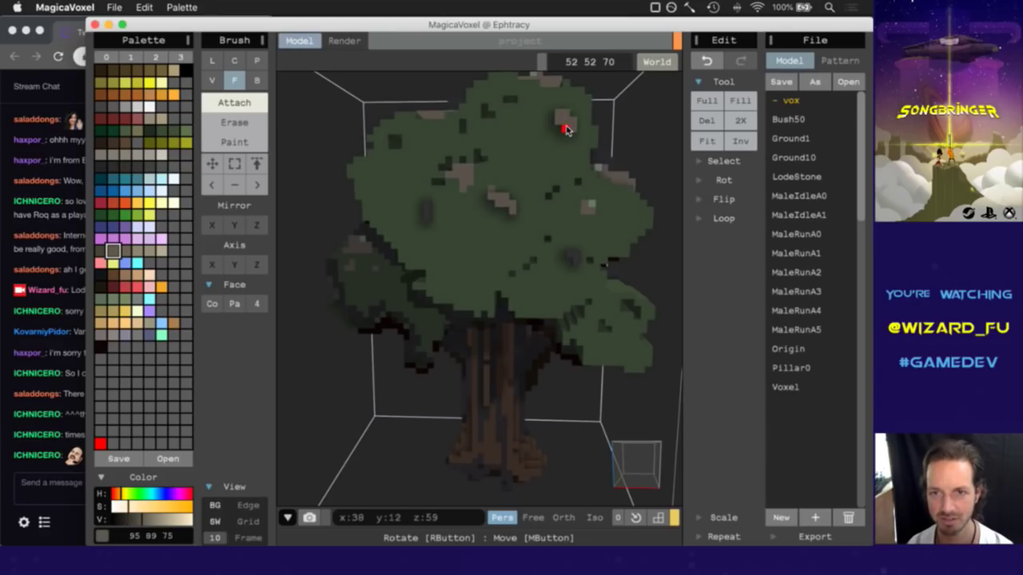
pyautogui.press('super+z')
pyautogui.press('super+z')
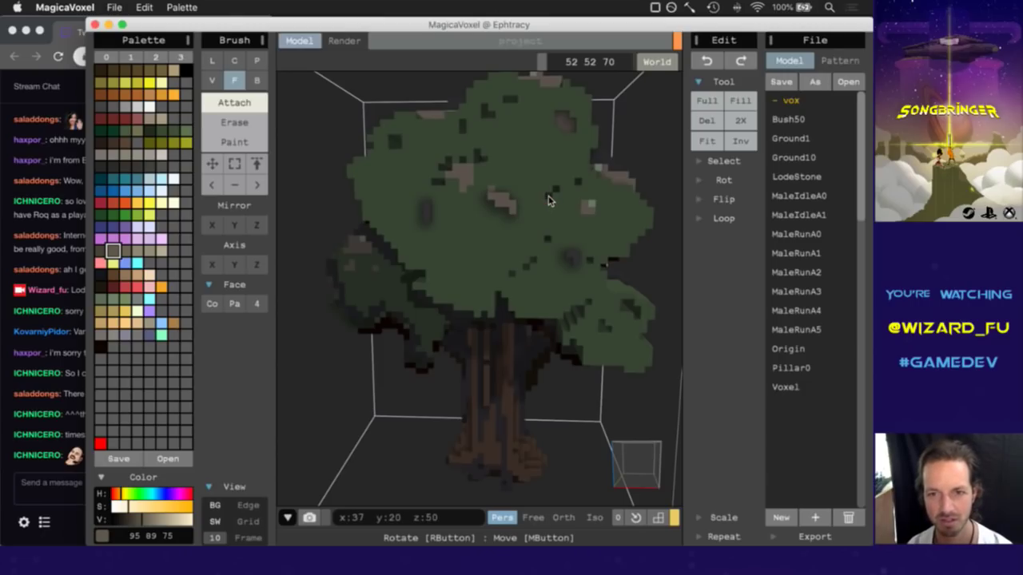
pyautogui.keyDown('alt'); pyautogui.click(549, 199); pyautogui.keyUp('alt')
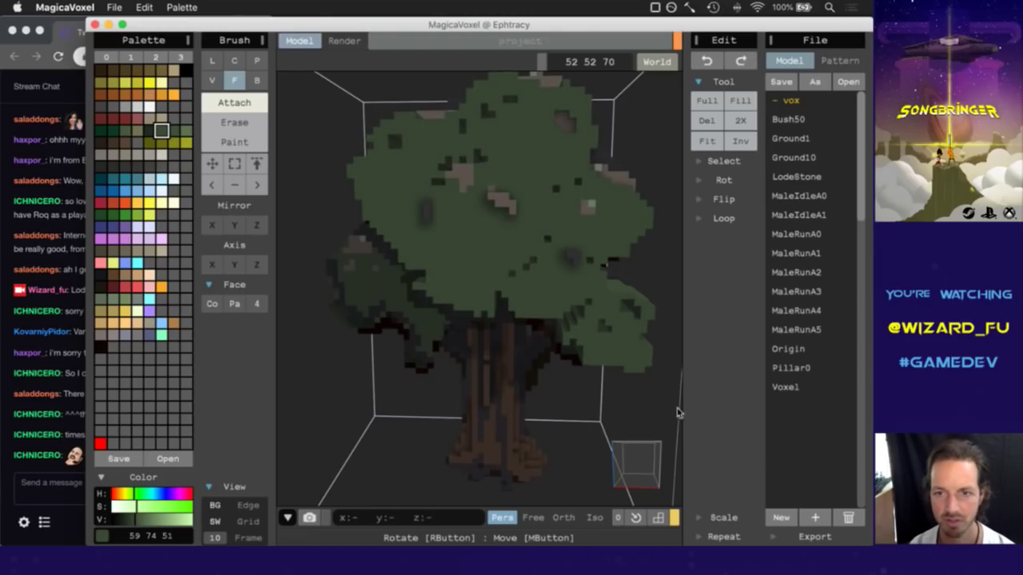
pyautogui.moveTo(646, 459); pyautogui.dragTo(637, 447, button='right')
pyautogui.keyDown('alt'); pyautogui.click(616, 295); pyautogui.keyUp('alt')
pyautogui.click(615, 295)
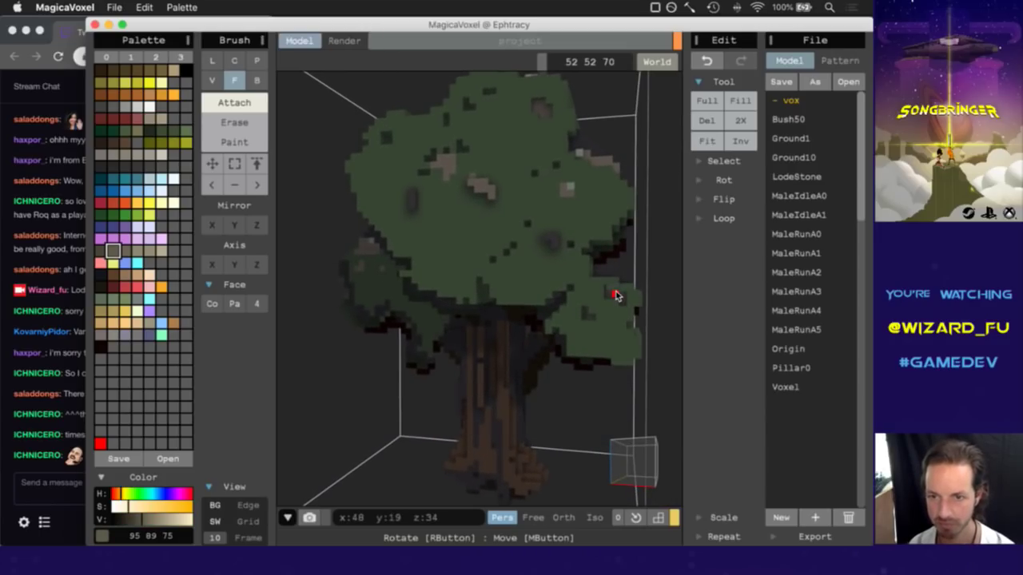
# Sample canopy colours while orbiting, settling on green 110 129 103.
pyautogui.keyDown('alt'); pyautogui.click(612, 290); pyautogui.keyUp('alt')
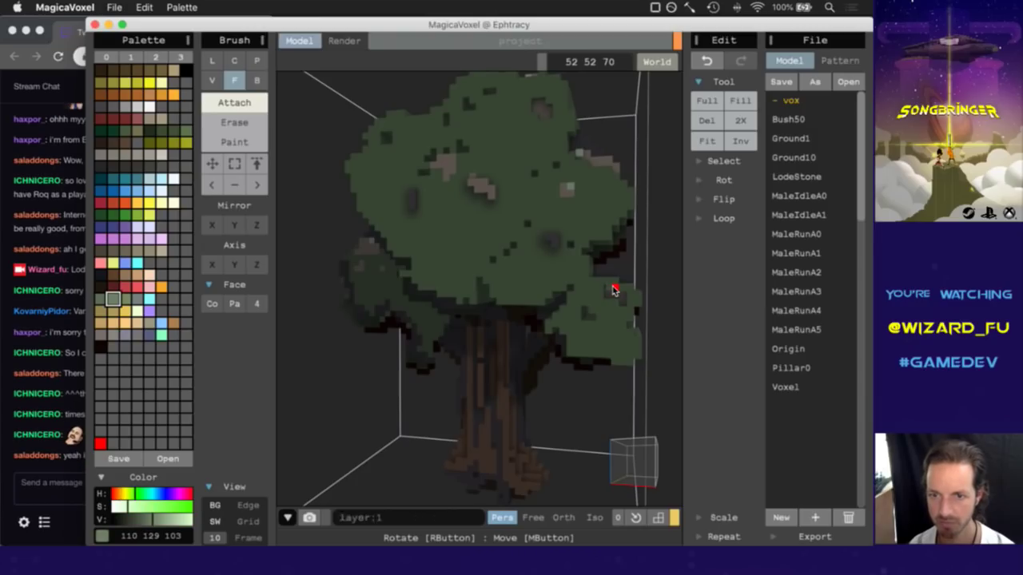
pyautogui.moveTo(632, 456)
pyautogui.mouseDown(button='right')
pyautogui.moveTo(651, 440)
pyautogui.moveTo(635, 450)
pyautogui.mouseUp(button='right')
pyautogui.keyDown('alt'); pyautogui.click(592, 310); pyautogui.keyUp('alt')
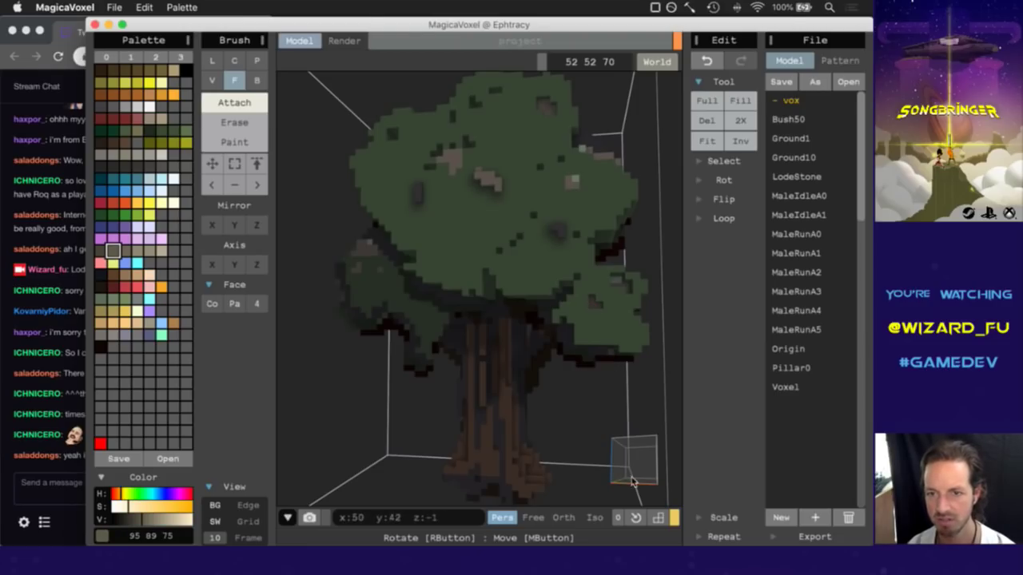
pyautogui.moveTo(632, 463)
pyautogui.mouseDown(button='right')
pyautogui.moveTo(615, 470)
pyautogui.moveTo(641, 470)
pyautogui.mouseUp(button='right')
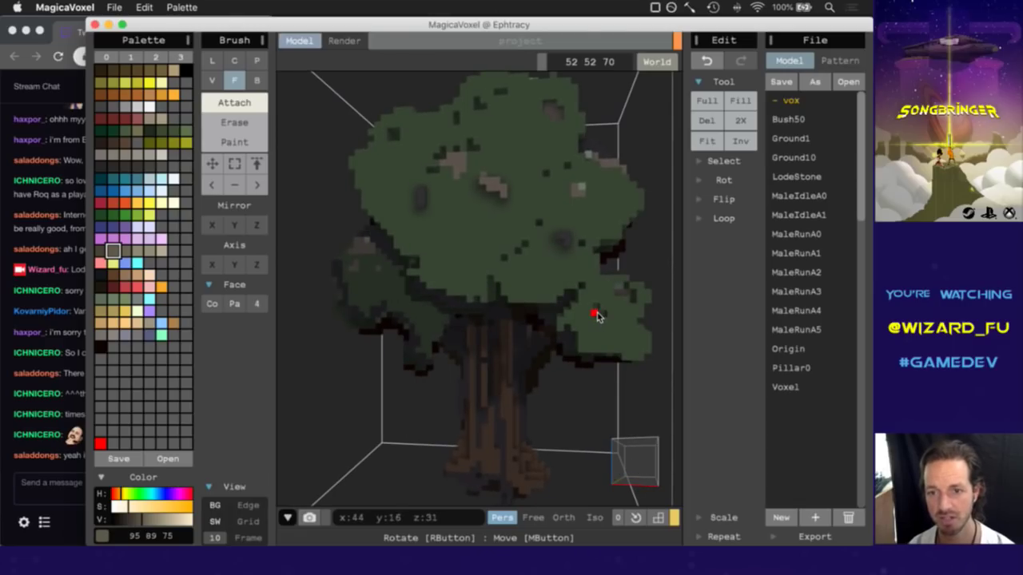
pyautogui.moveTo(643, 446); pyautogui.dragTo(632, 458, button='right')
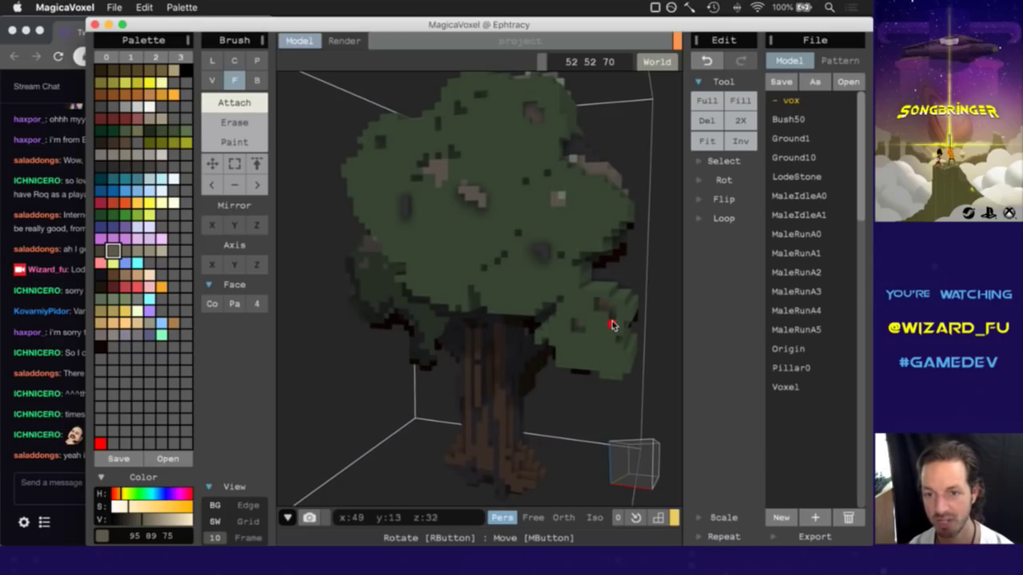
pyautogui.moveTo(621, 468); pyautogui.dragTo(632, 456, button='right')
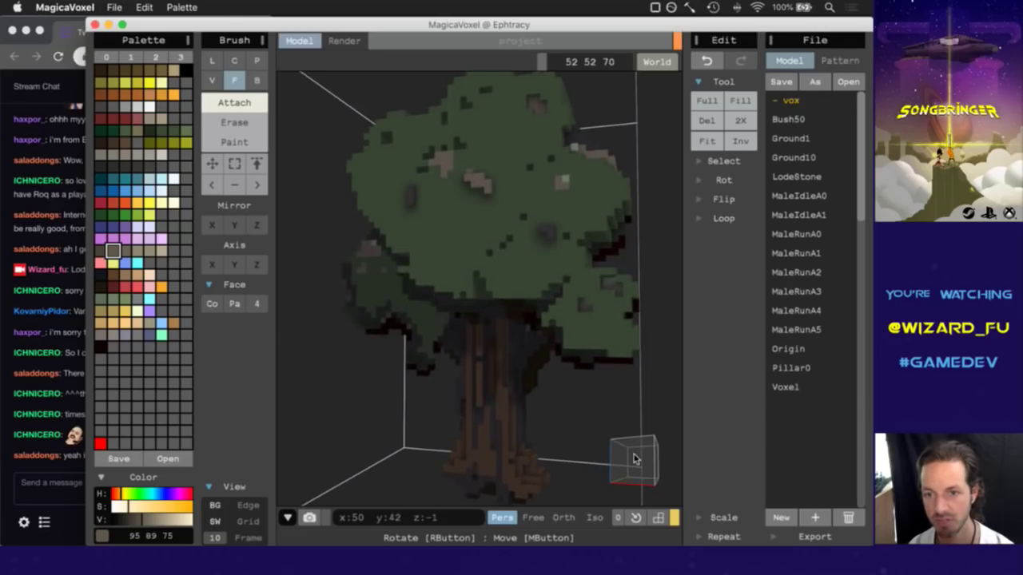
pyautogui.keyDown('alt'); pyautogui.click(609, 284); pyautogui.keyUp('alt')
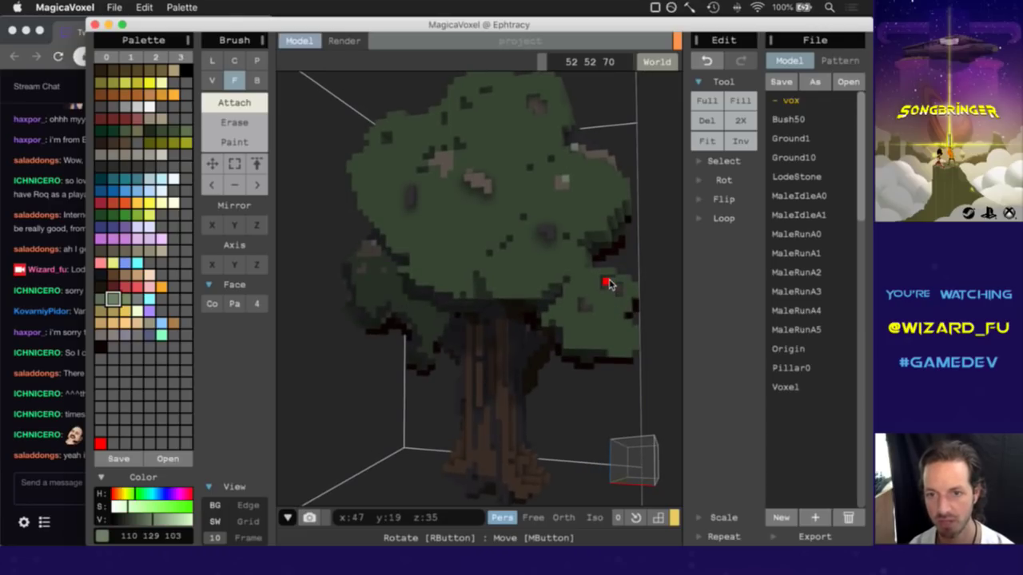
# Glance at the chat, orbit around the tree, and switch the brush to voxel mode.
pyautogui.moveTo(644, 468); pyautogui.dragTo(630, 473, button='right')
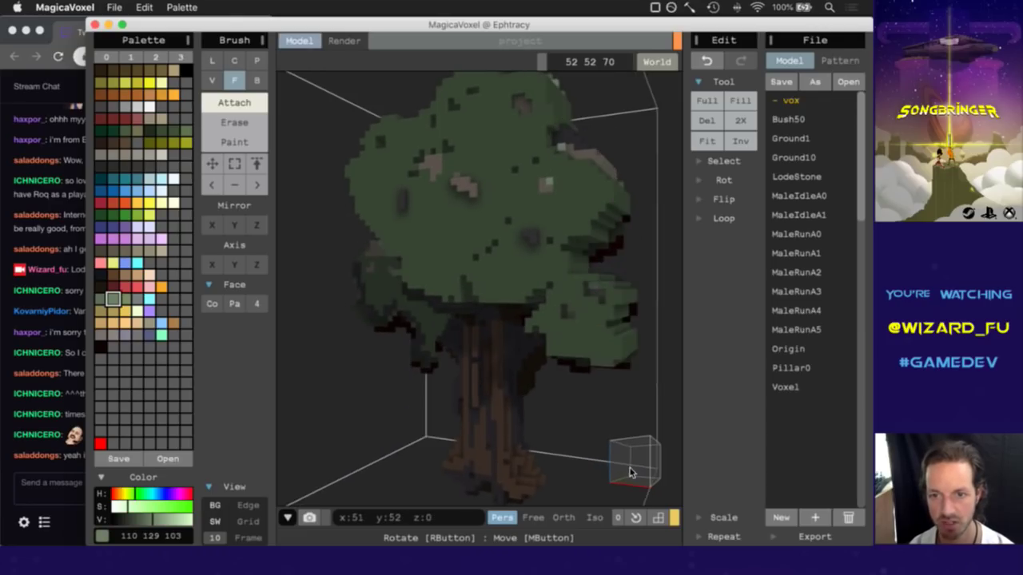
pyautogui.click(72, 489)
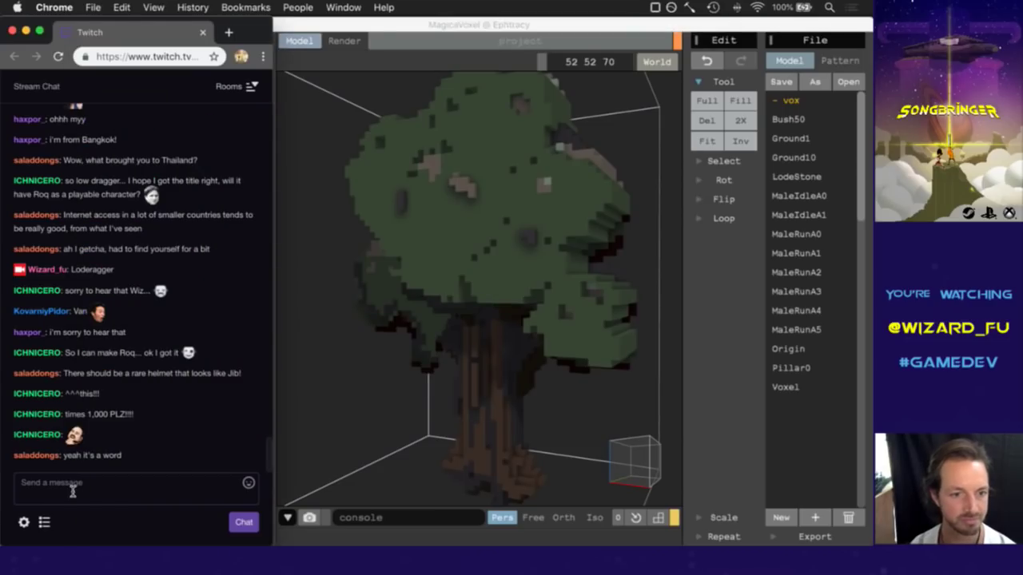
pyautogui.click(549, 322)
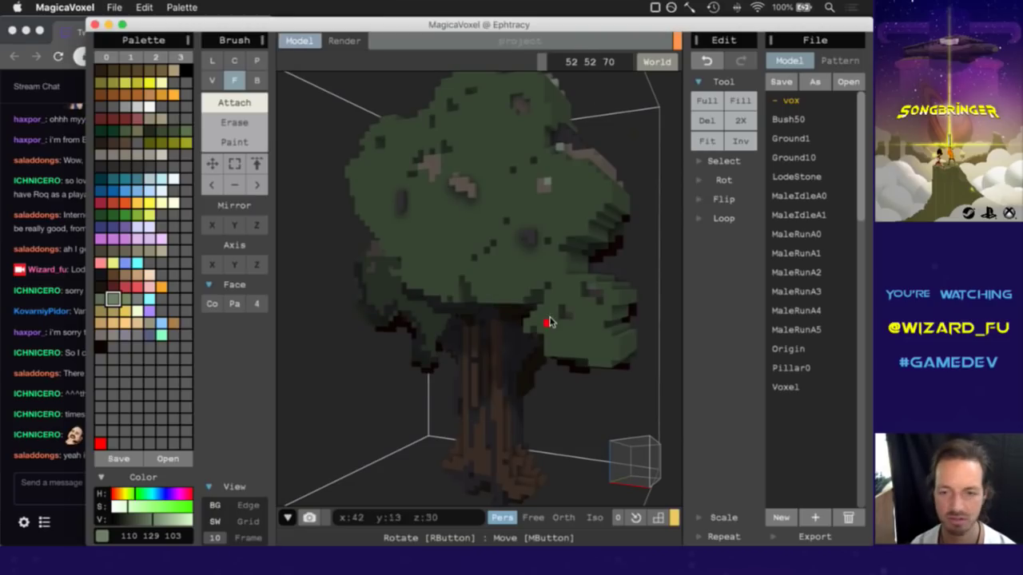
pyautogui.moveTo(628, 463)
pyautogui.mouseDown(button='right')
pyautogui.moveTo(599, 478)
pyautogui.moveTo(645, 473)
pyautogui.mouseUp(button='right')
pyautogui.moveTo(644, 472); pyautogui.dragTo(604, 483, button='right')
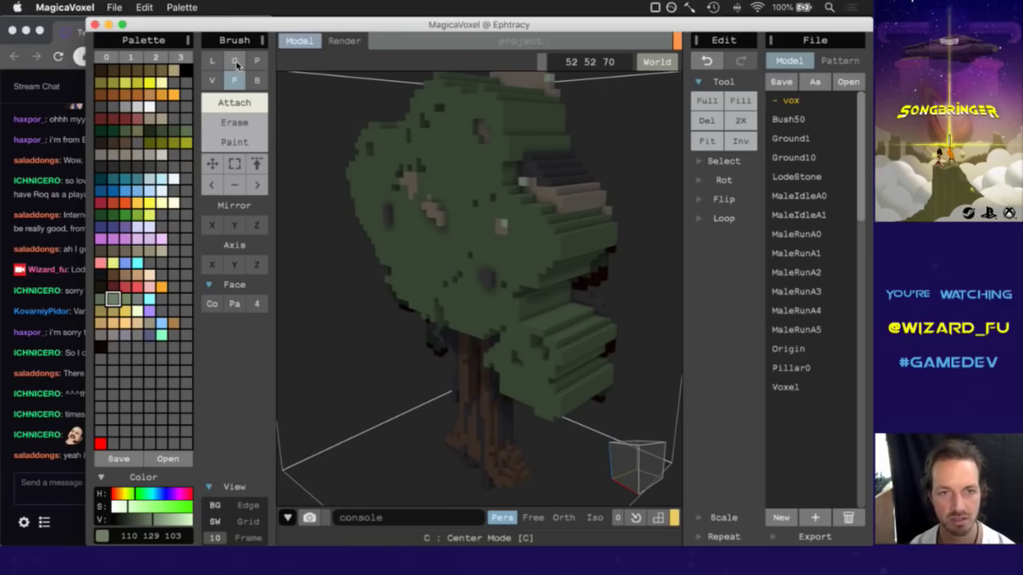
pyautogui.click(211, 80)
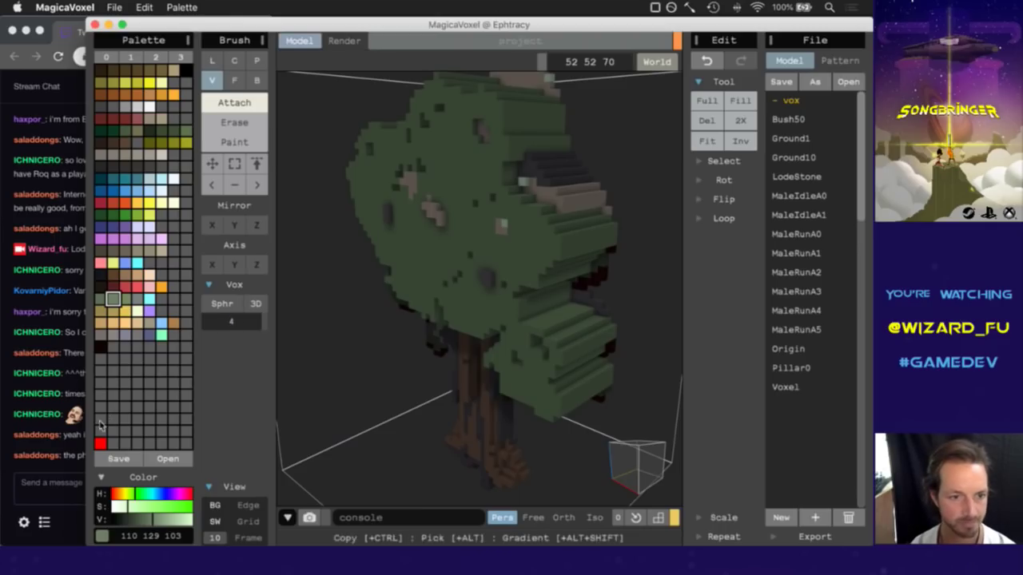
# Briefly view the stream chat, then switch the brush to Erase.
pyautogui.click(75, 472)
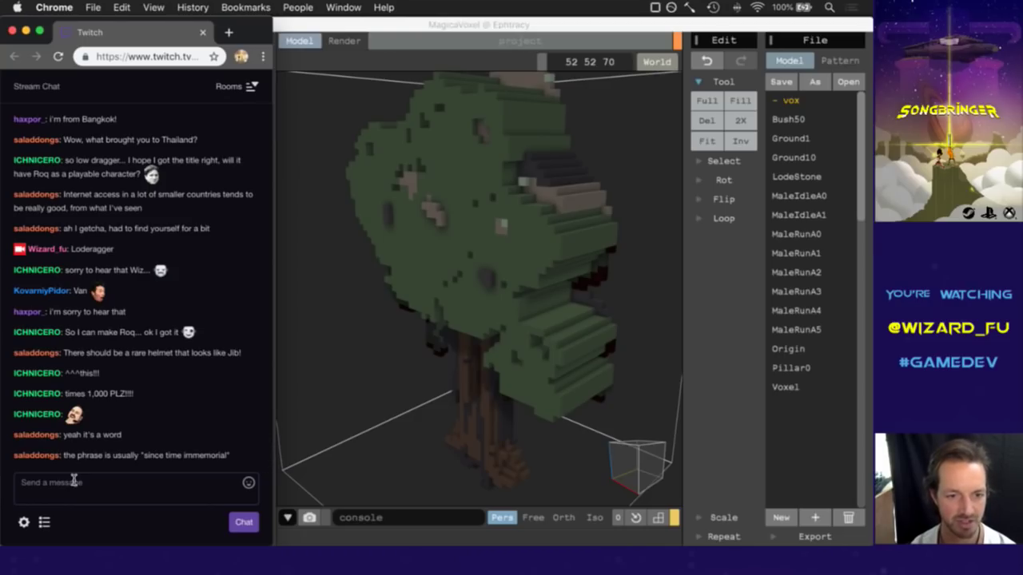
pyautogui.click(472, 28)
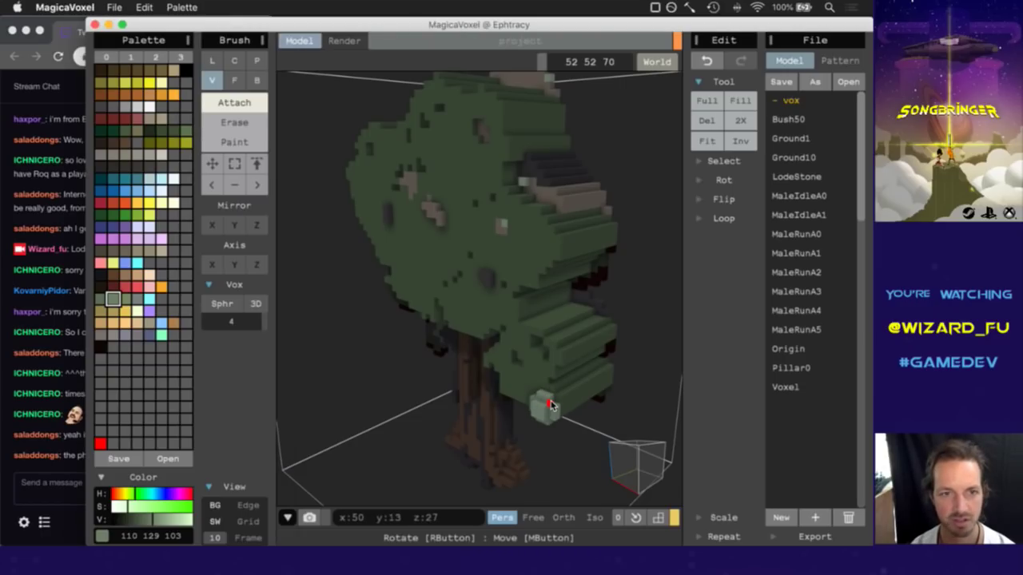
pyautogui.click(224, 123)
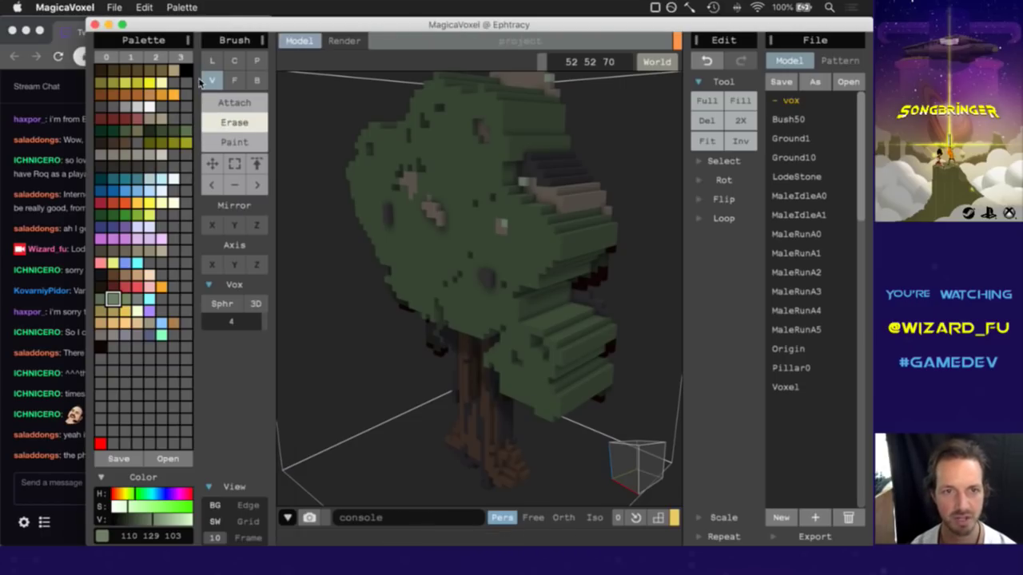
# In V mode, erase voxels from the lower-right bush and the canopy's right side.
pyautogui.click(212, 81)
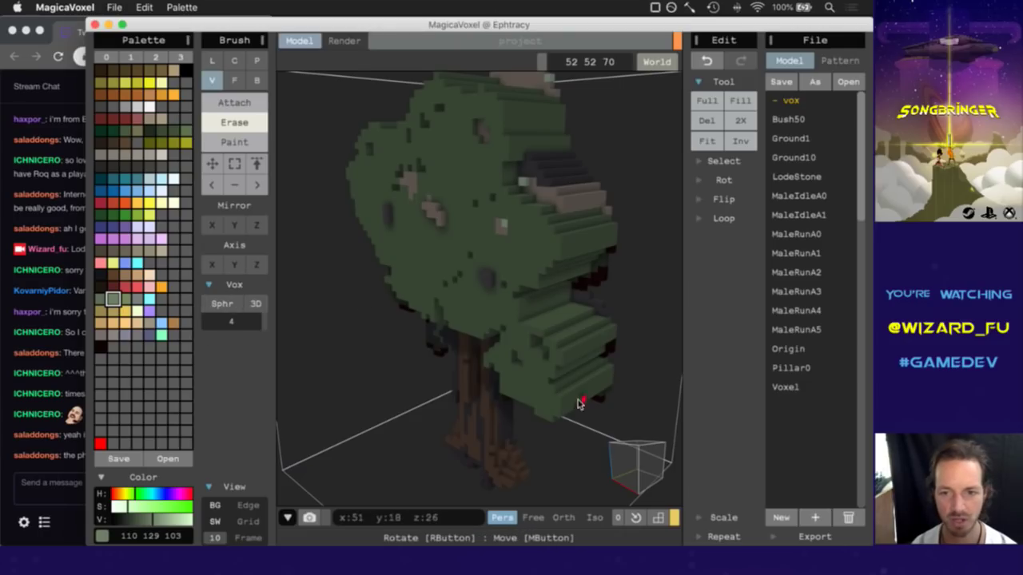
pyautogui.moveTo(564, 393)
pyautogui.mouseDown()
pyautogui.moveTo(530, 426)
pyautogui.moveTo(568, 396)
pyautogui.moveTo(543, 408)
pyautogui.moveTo(538, 390)
pyautogui.moveTo(556, 353)
pyautogui.moveTo(539, 348)
pyautogui.moveTo(542, 295)
pyautogui.moveTo(557, 331)
pyautogui.moveTo(551, 409)
pyautogui.moveTo(568, 323)
pyautogui.moveTo(573, 345)
pyautogui.moveTo(548, 406)
pyautogui.mouseUp()
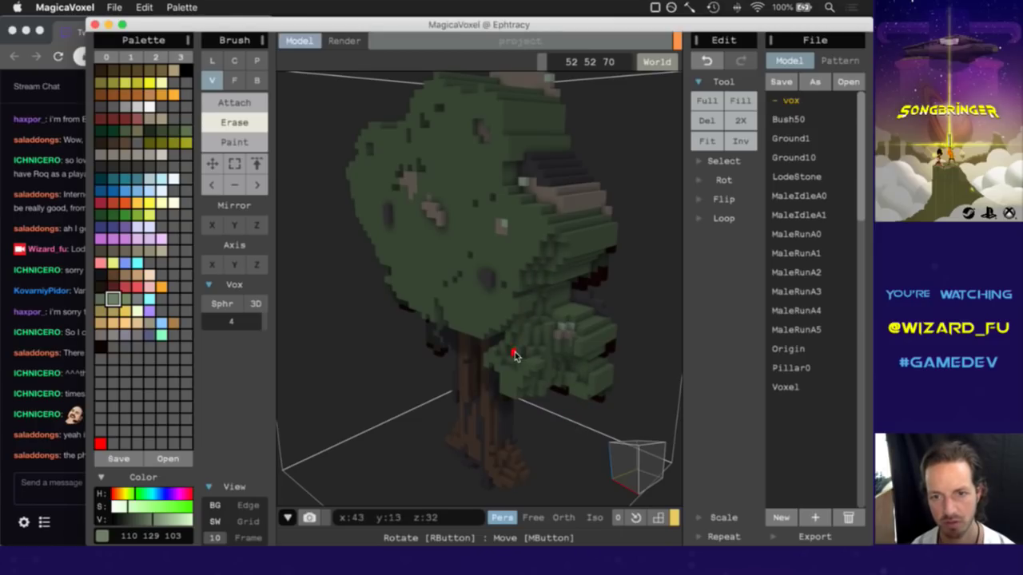
pyautogui.moveTo(523, 242)
pyautogui.mouseDown()
pyautogui.moveTo(480, 193)
pyautogui.moveTo(464, 222)
pyautogui.moveTo(487, 178)
pyautogui.moveTo(453, 183)
pyautogui.mouseUp()
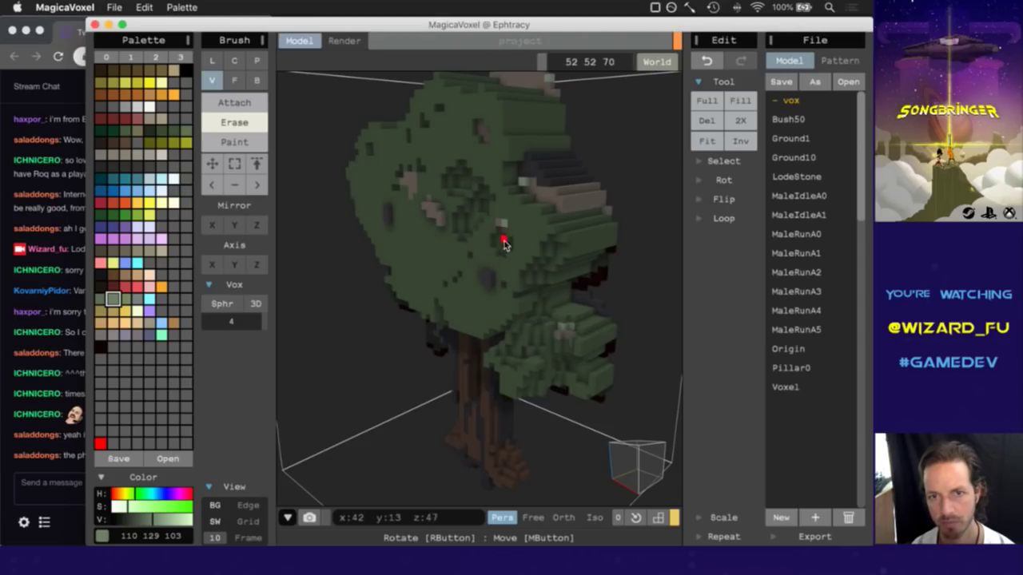
pyautogui.moveTo(513, 156)
pyautogui.mouseDown()
pyautogui.moveTo(548, 221)
pyautogui.moveTo(541, 165)
pyautogui.moveTo(566, 219)
pyautogui.mouseUp()
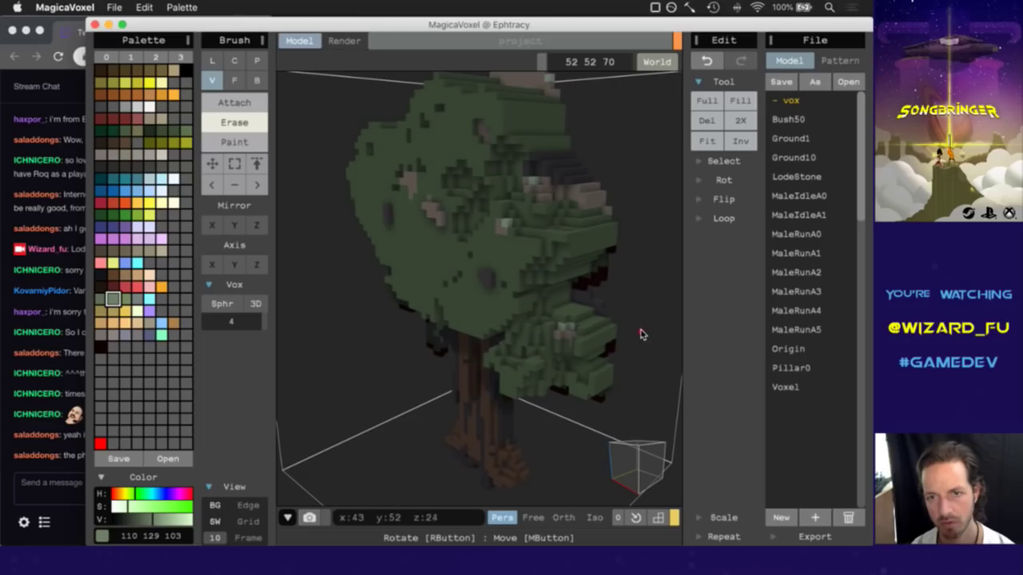
pyautogui.moveTo(612, 449)
pyautogui.mouseDown(button='right')
pyautogui.moveTo(674, 433)
pyautogui.moveTo(650, 447)
pyautogui.moveTo(616, 445)
pyautogui.moveTo(623, 461)
pyautogui.moveTo(552, 435)
pyautogui.mouseUp(button='right')
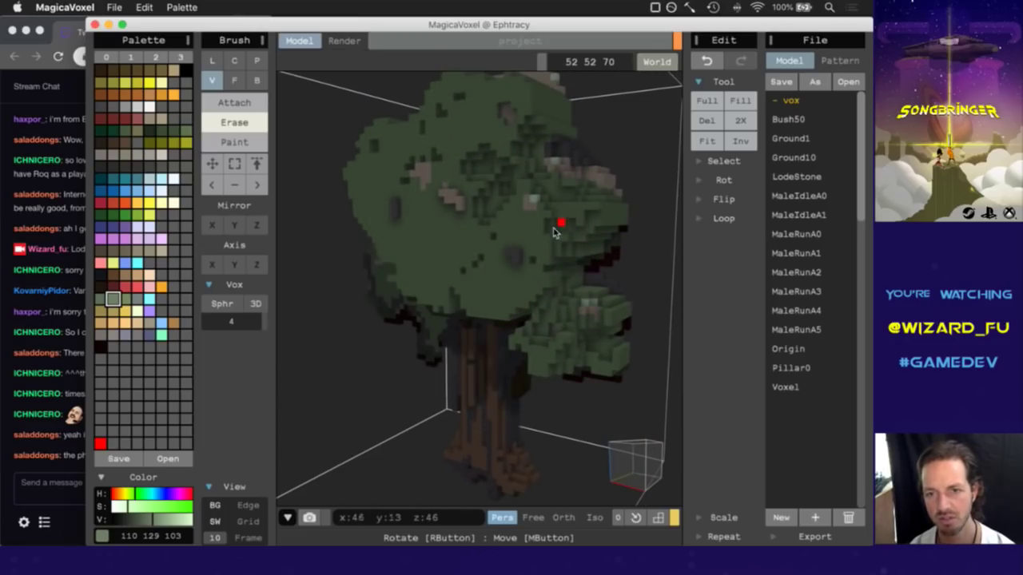
# Orbit around the tree from several angles to inspect the carved canopy and trunk.
pyautogui.moveTo(625, 397); pyautogui.dragTo(662, 446, button='right')
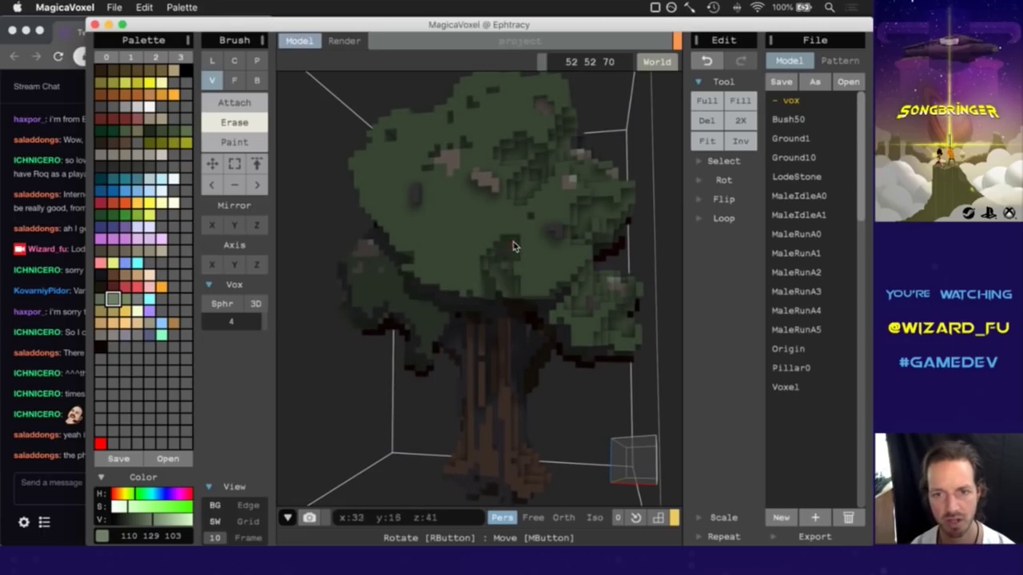
pyautogui.moveTo(629, 441); pyautogui.dragTo(507, 363, button='right')
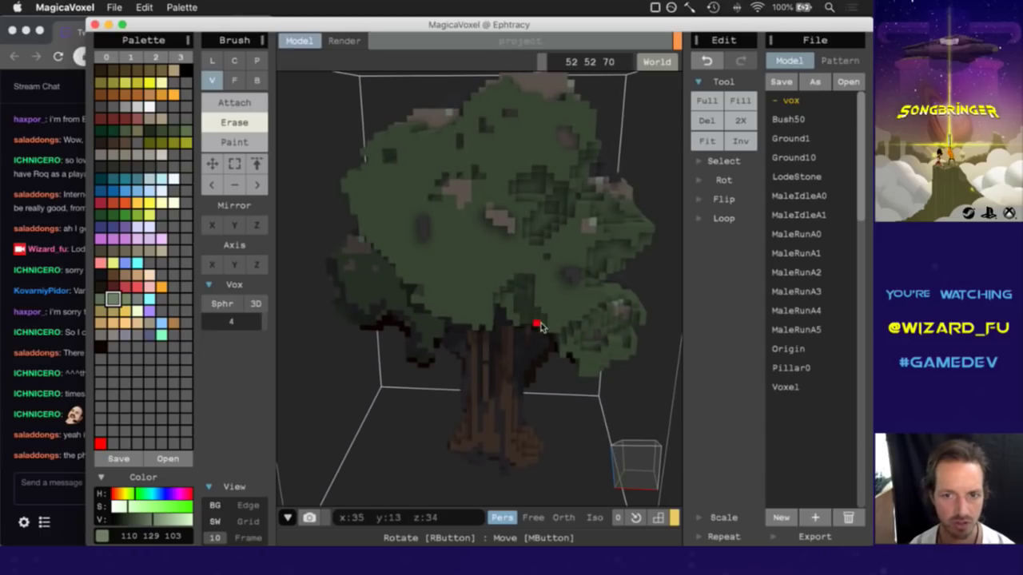
pyautogui.moveTo(631, 463); pyautogui.dragTo(650, 454, button='right')
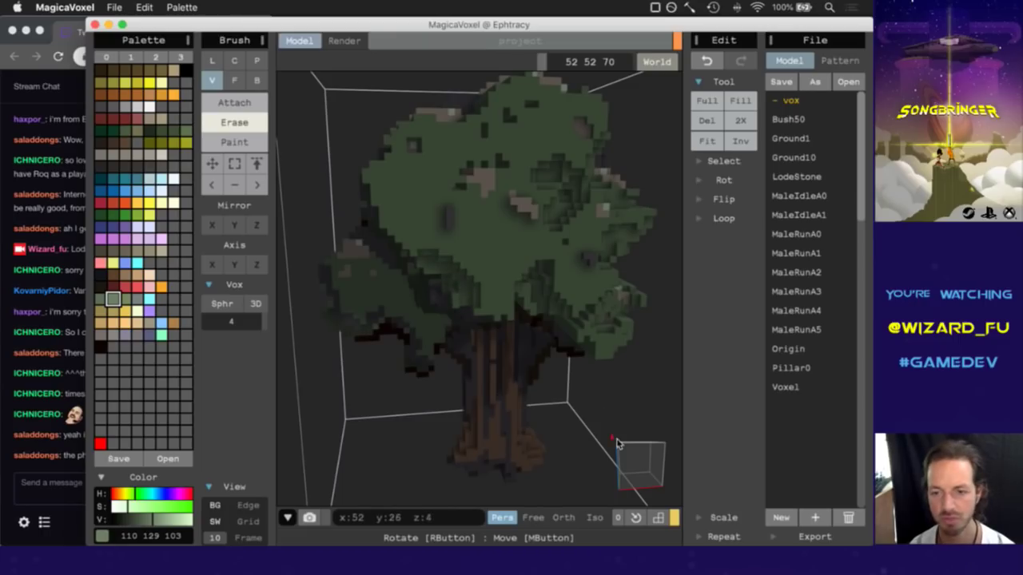
pyautogui.moveTo(616, 445); pyautogui.dragTo(634, 457, button='right')
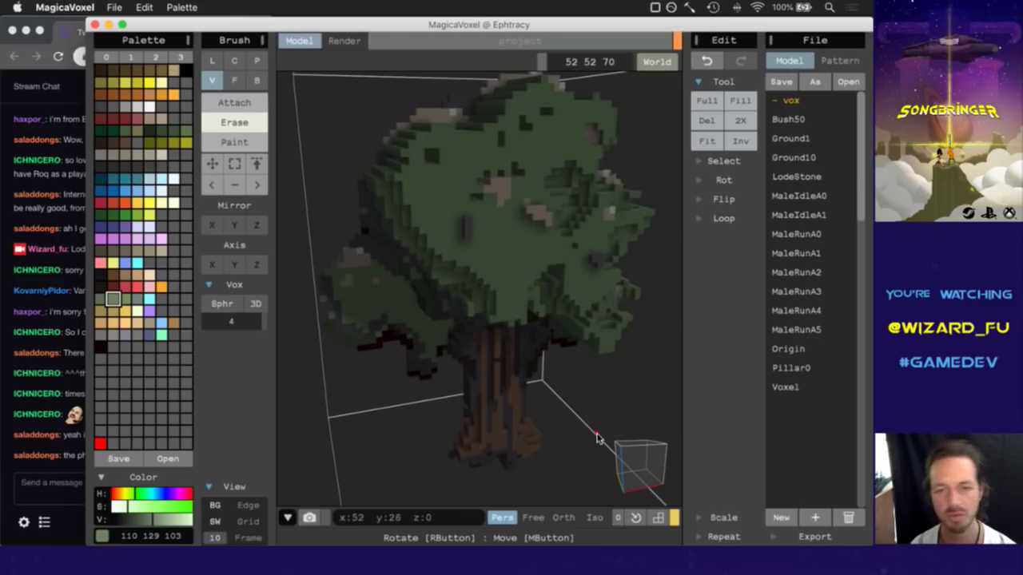
pyautogui.moveTo(639, 474); pyautogui.dragTo(611, 470, button='right')
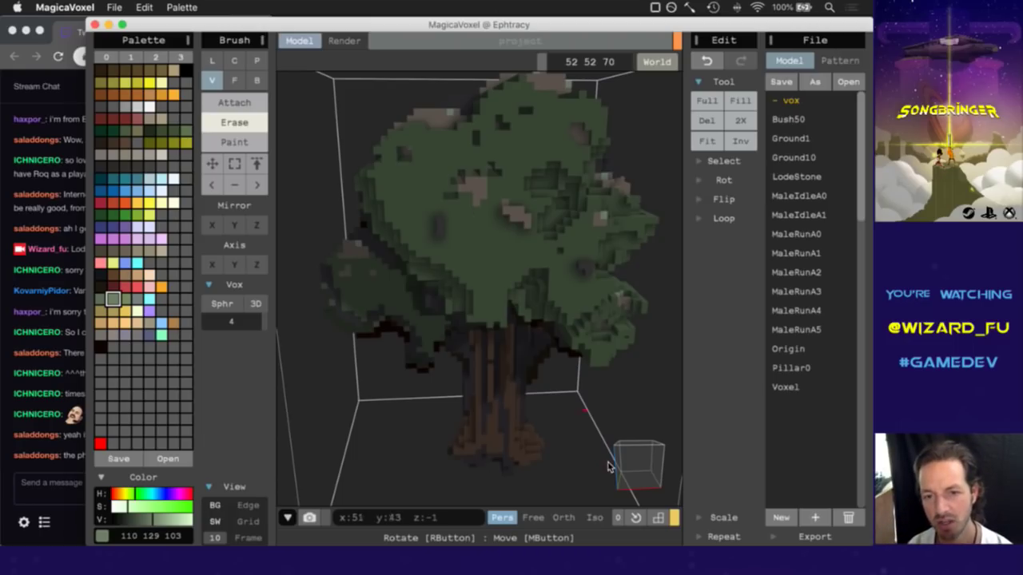
pyautogui.moveTo(637, 499); pyautogui.dragTo(642, 468, button='right')
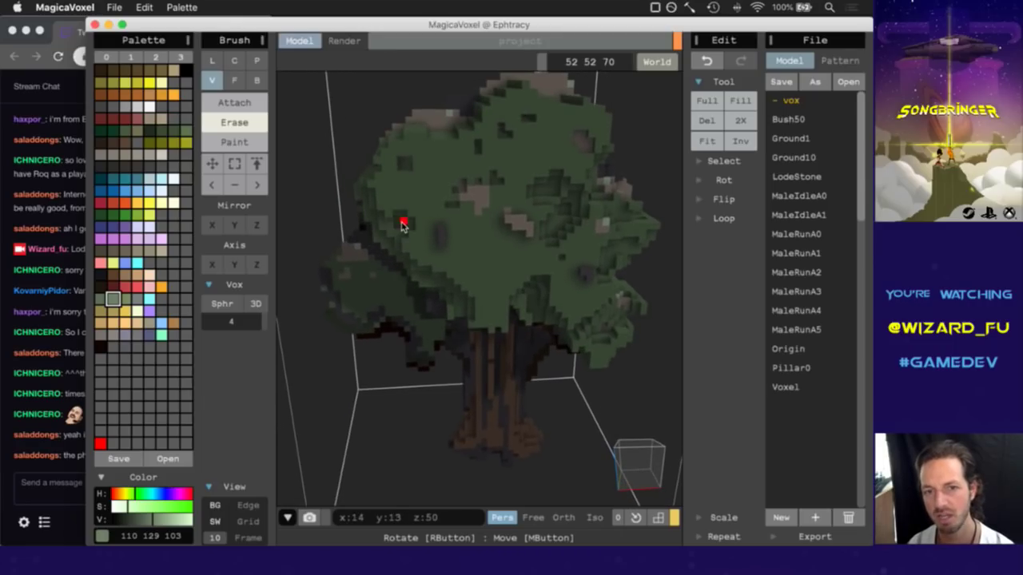
pyautogui.moveTo(634, 471); pyautogui.dragTo(676, 475, button='right')
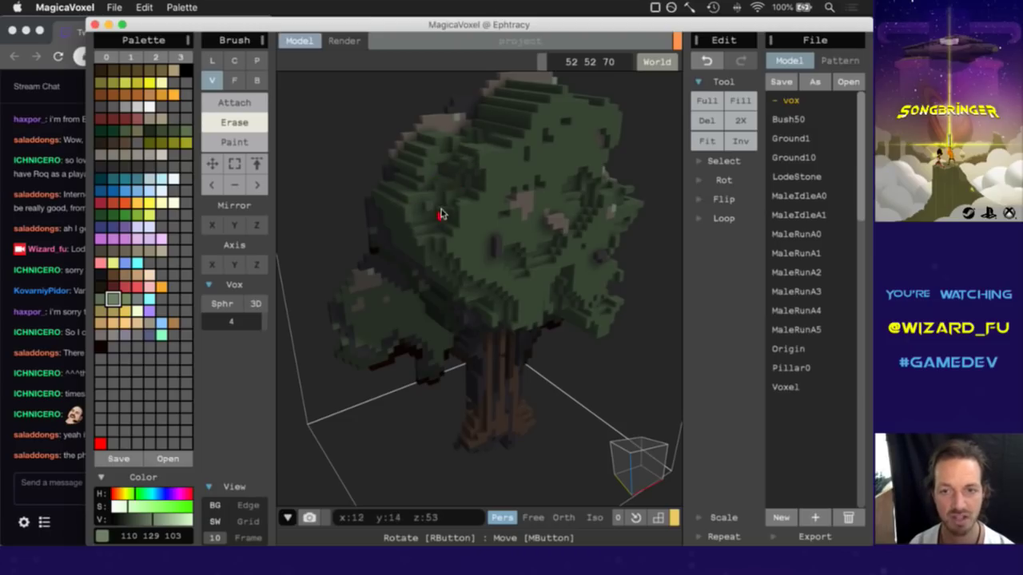
pyautogui.moveTo(637, 447); pyautogui.dragTo(589, 439, button='right')
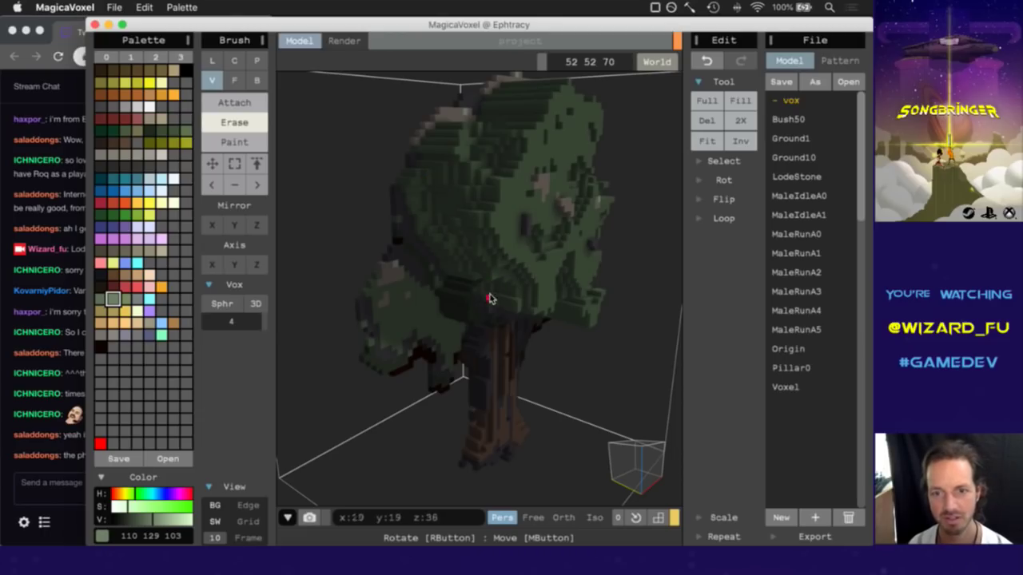
pyautogui.moveTo(609, 437); pyautogui.dragTo(609, 390, button='right')
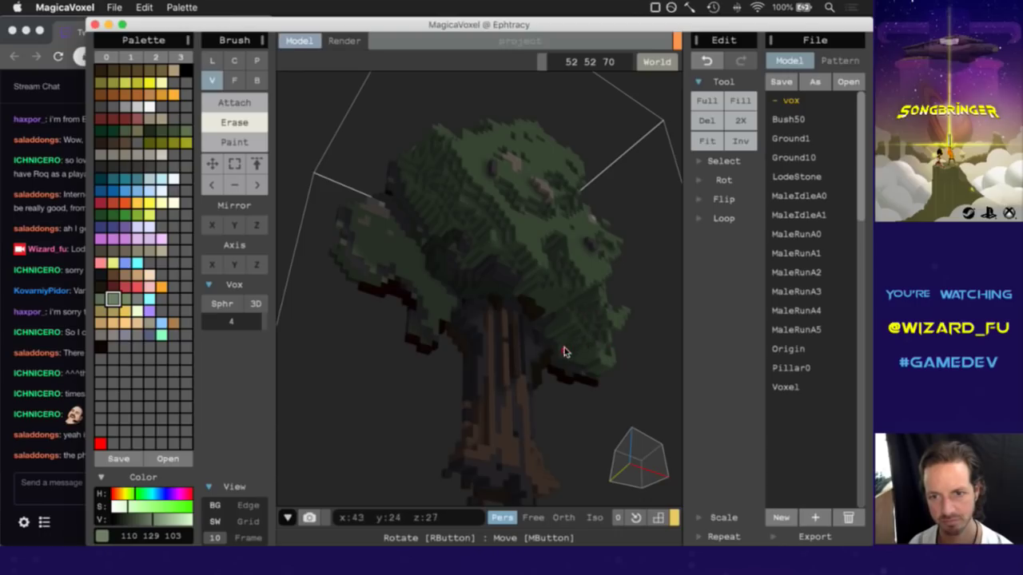
pyautogui.moveTo(625, 452); pyautogui.dragTo(649, 486, button='right')
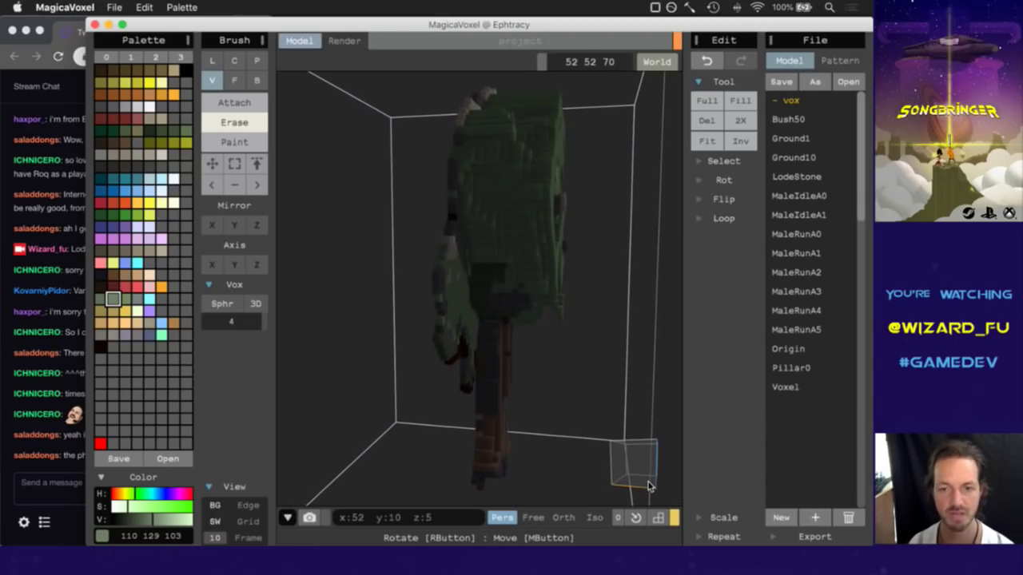
# Rotate to a side view and erase voxels at the canopy's top-left.
pyautogui.moveTo(636, 454); pyautogui.dragTo(647, 459, button='right')
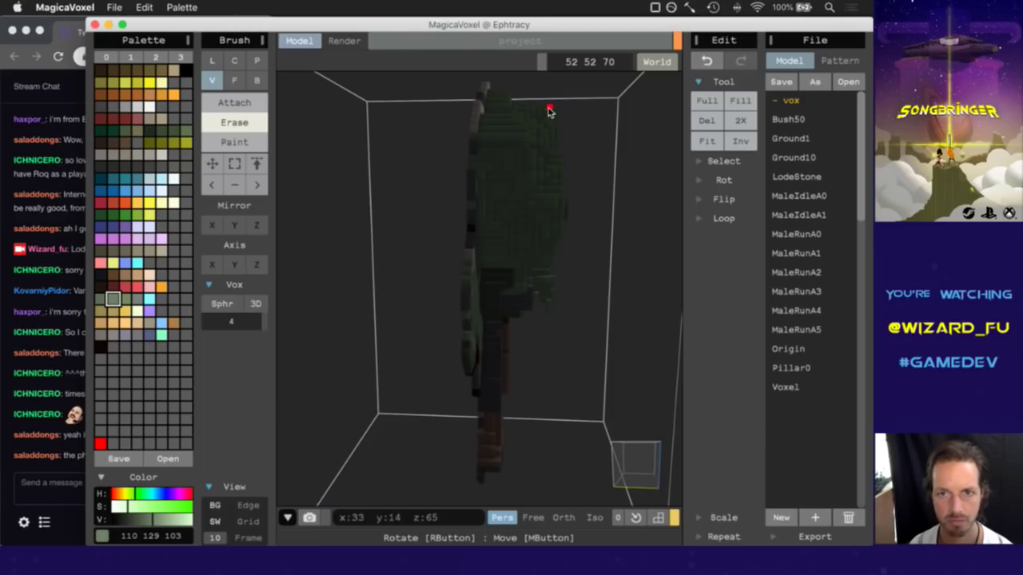
pyautogui.moveTo(645, 472); pyautogui.dragTo(528, 475, button='right')
pyautogui.moveTo(588, 468); pyautogui.dragTo(639, 472, button='right')
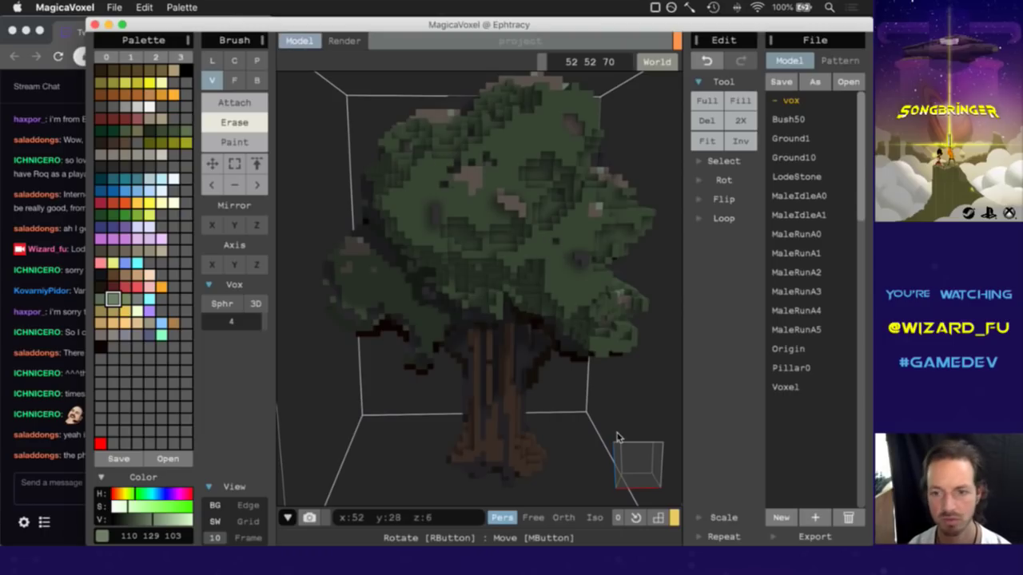
pyautogui.moveTo(634, 453); pyautogui.dragTo(518, 452, button='right')
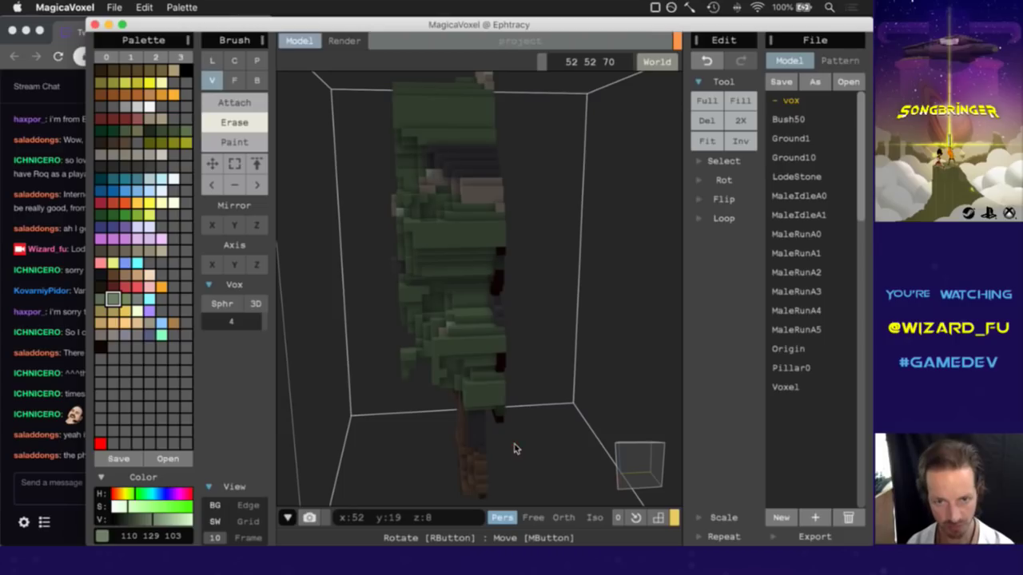
pyautogui.moveTo(396, 118)
pyautogui.mouseDown()
pyautogui.moveTo(393, 97)
pyautogui.moveTo(411, 102)
pyautogui.moveTo(389, 134)
pyautogui.mouseUp()
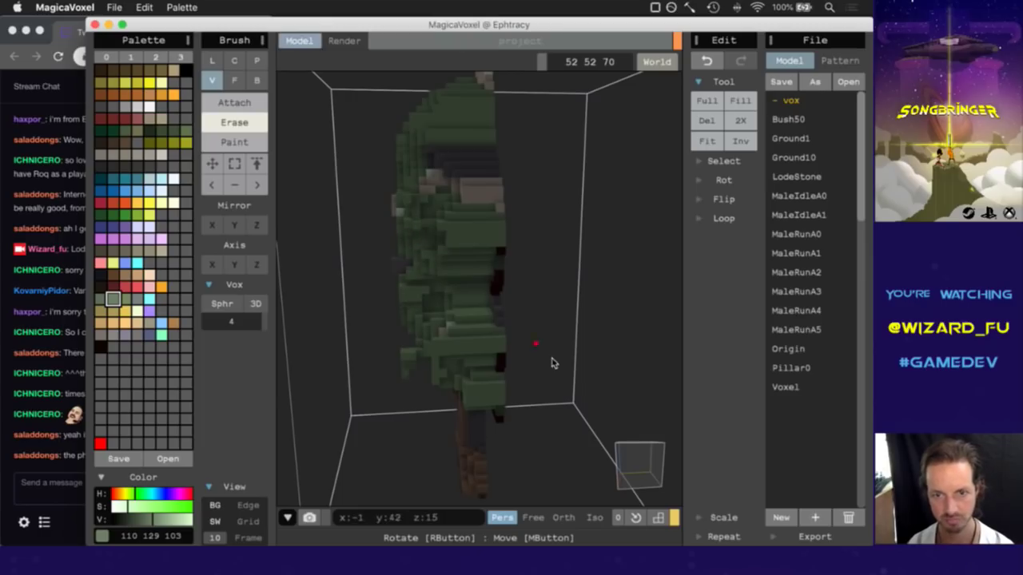
# Turn the tree back to a frontal angle and pick darker green 59 74 51.
pyautogui.moveTo(616, 440); pyautogui.dragTo(690, 451, button='right')
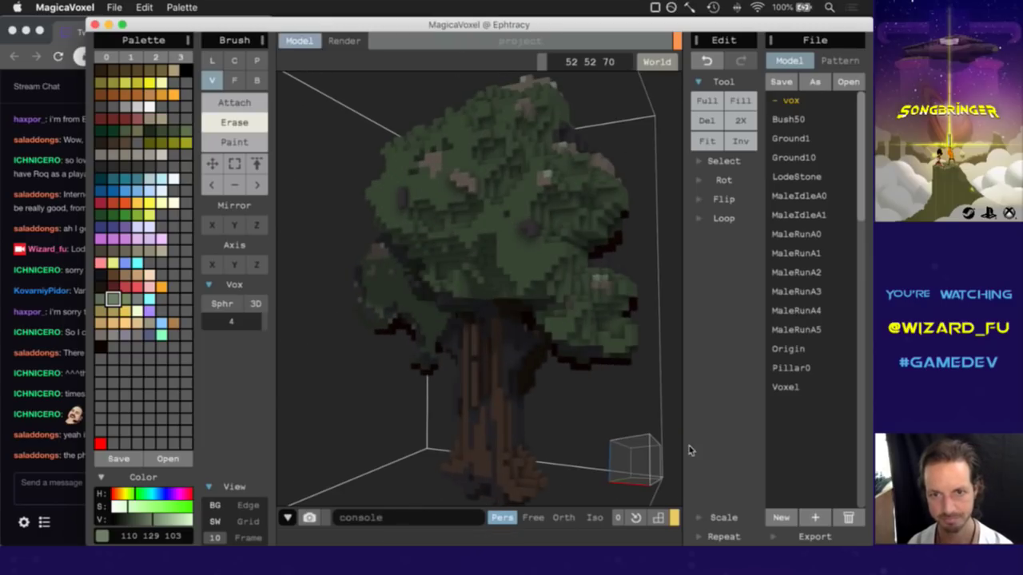
pyautogui.moveTo(620, 454); pyautogui.dragTo(684, 457, button='right')
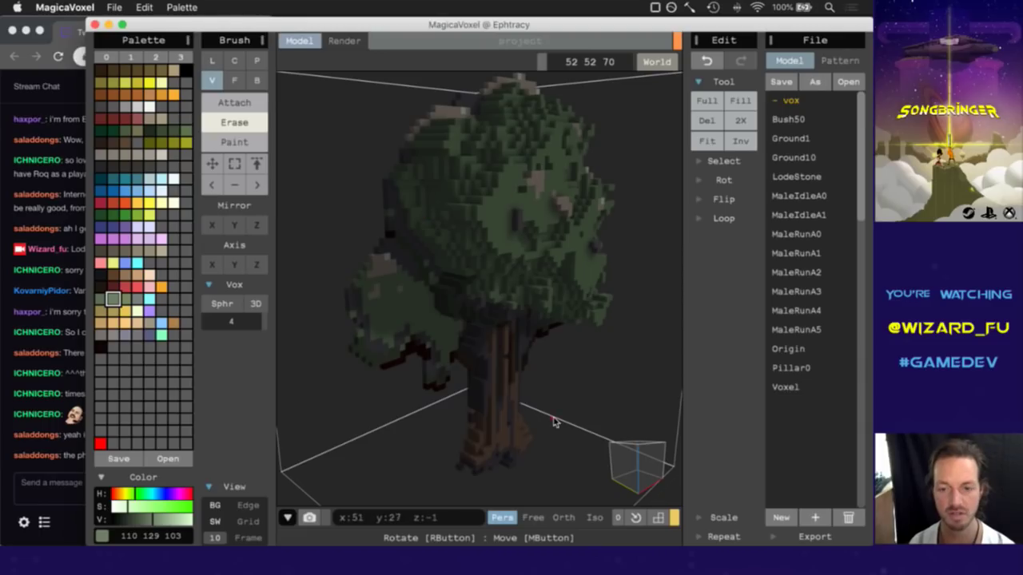
pyautogui.moveTo(625, 457); pyautogui.dragTo(636, 455, button='right')
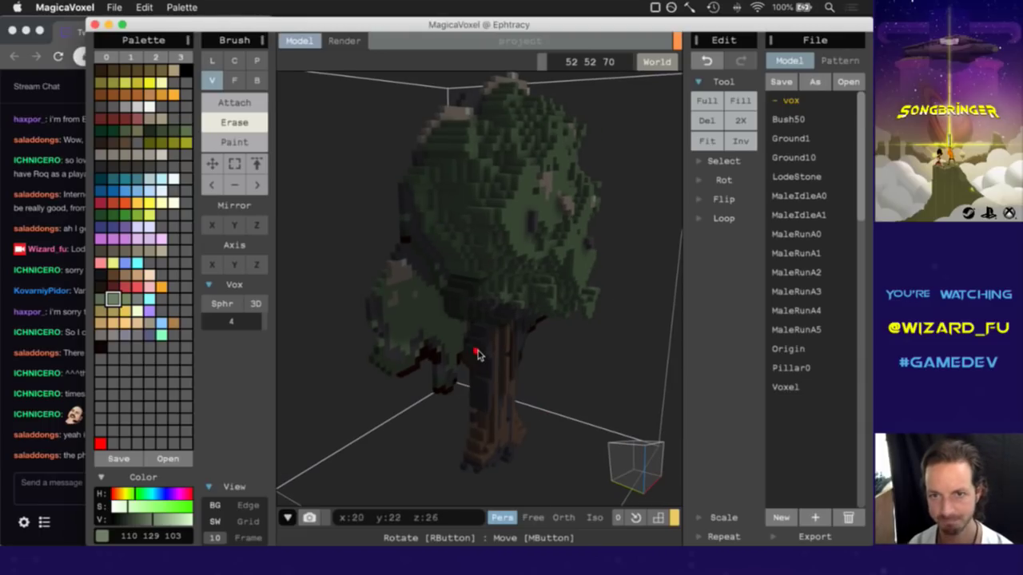
pyautogui.moveTo(635, 460); pyautogui.dragTo(604, 445, button='right')
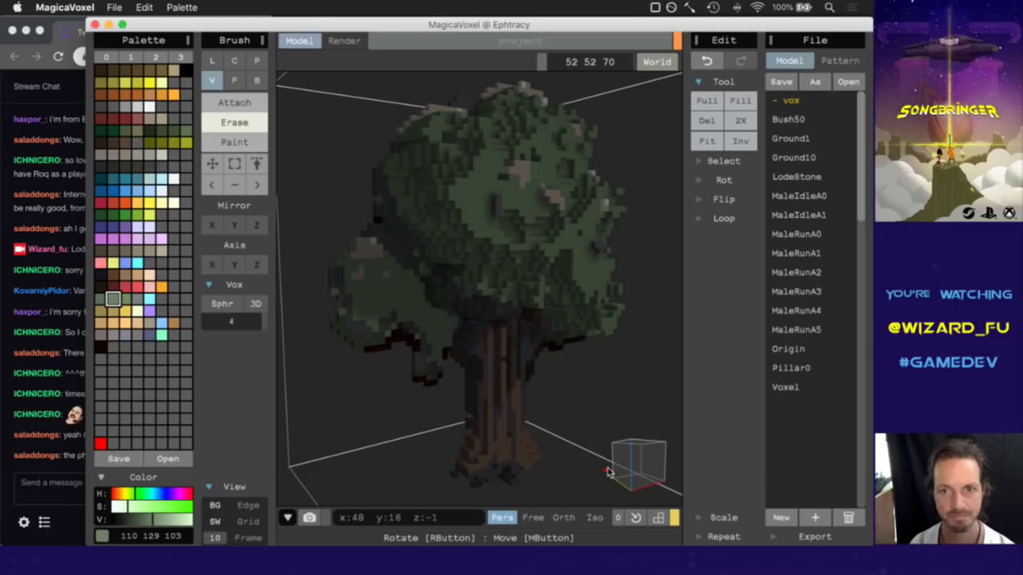
pyautogui.moveTo(647, 456); pyautogui.dragTo(601, 469, button='right')
pyautogui.keyDown('alt'); pyautogui.click(486, 171); pyautogui.keyUp('alt')
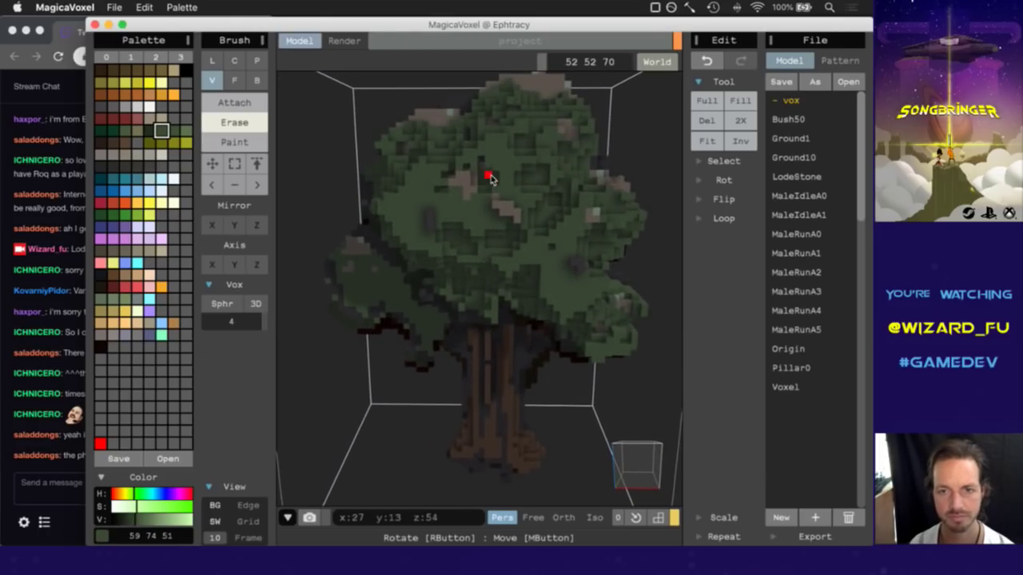
# Undo the erase on the tree's right edge.
pyautogui.keyDown('alt'); pyautogui.click(482, 166); pyautogui.keyUp('alt')
pyautogui.click(234, 80)
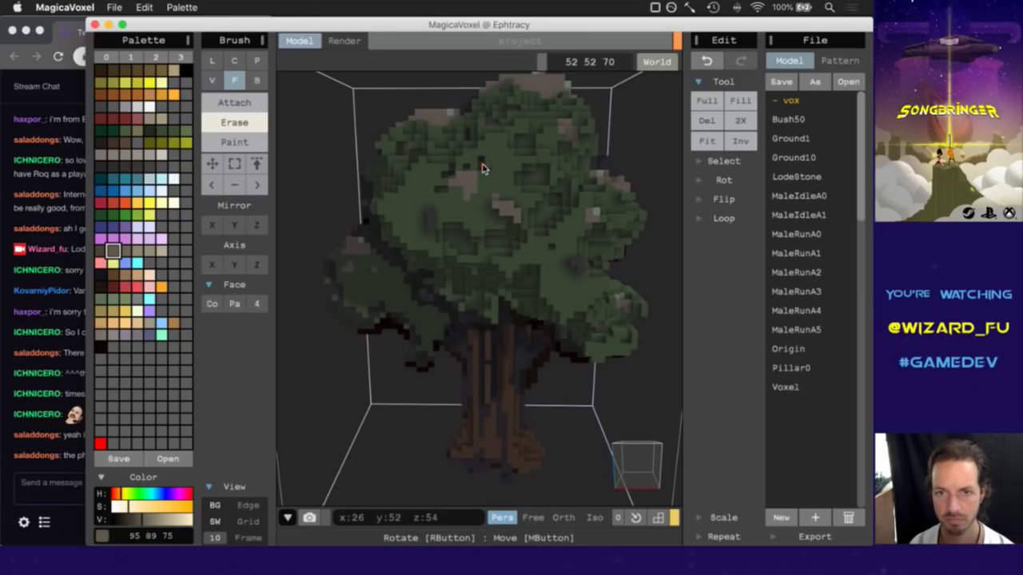
pyautogui.click(626, 453)
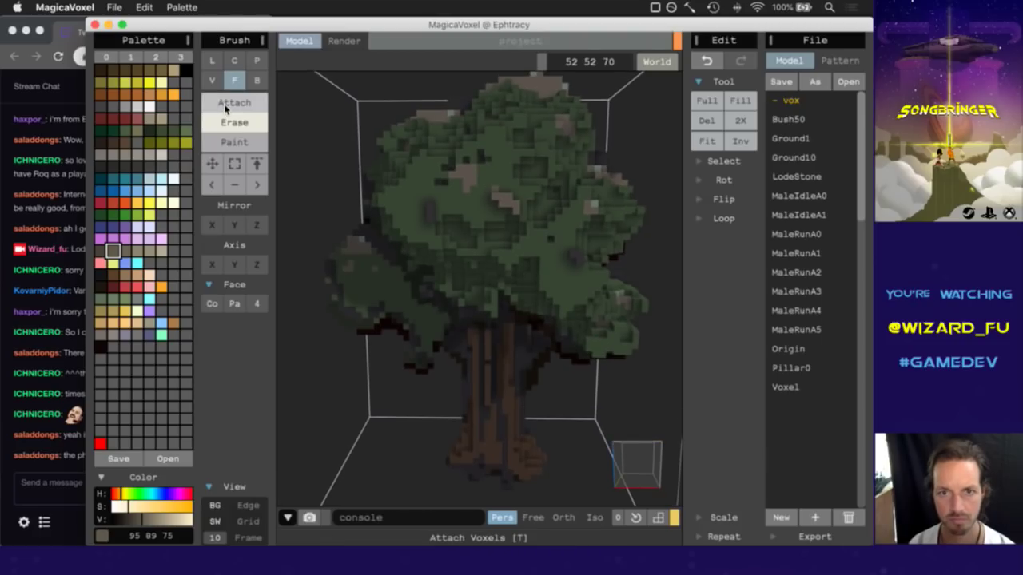
pyautogui.press('super+z')
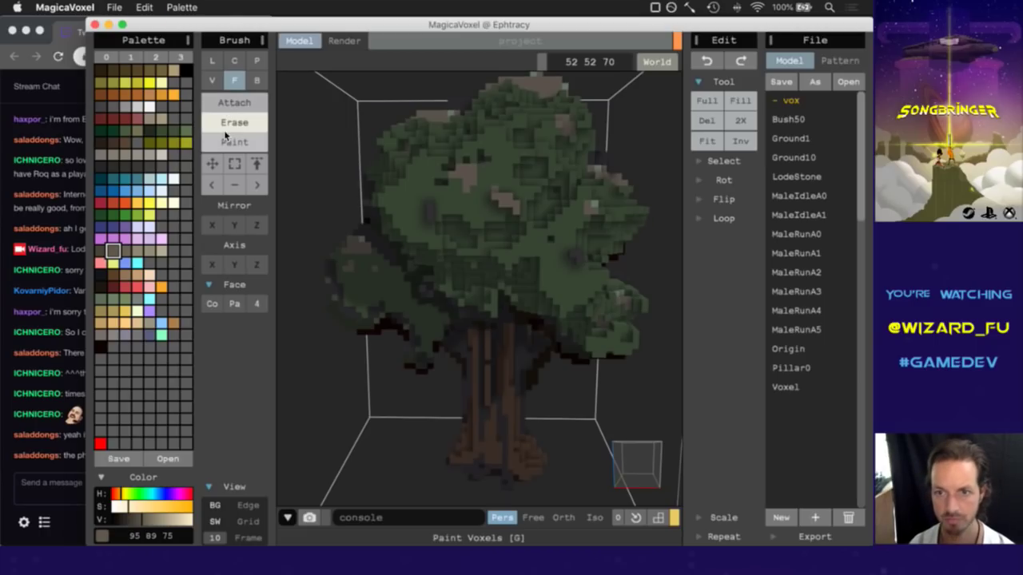
# Switch the brush to Attach and add dark grey (52 50 49) voxels to the canopy.
pyautogui.click(231, 102)
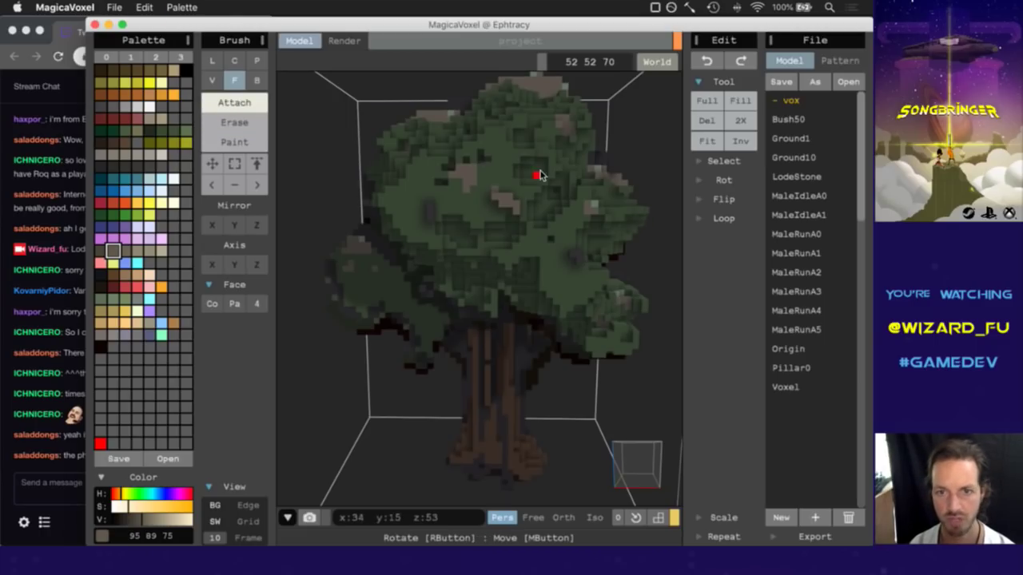
pyautogui.keyDown('alt'); pyautogui.click(483, 161); pyautogui.keyUp('alt')
pyautogui.click(482, 161)
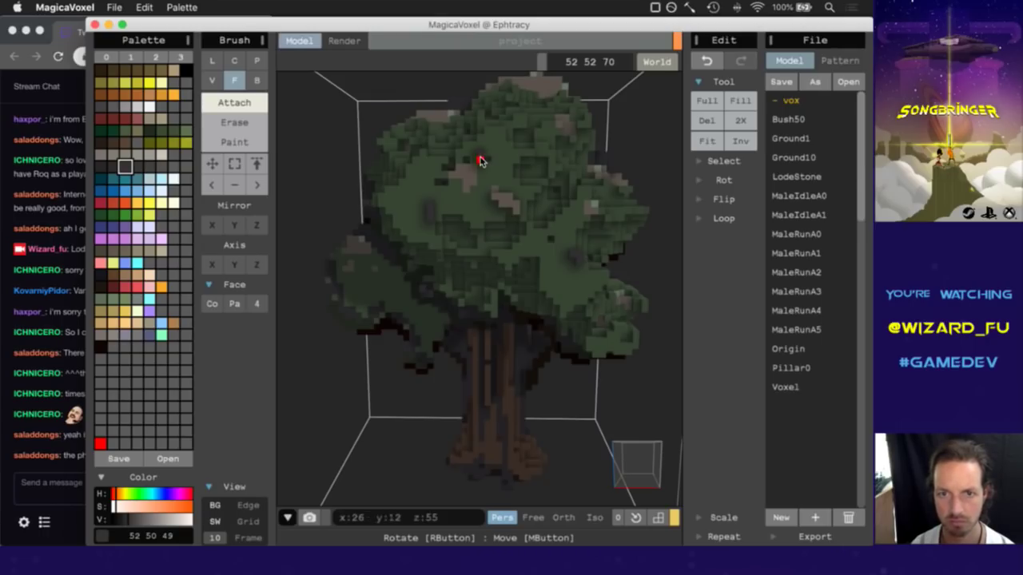
pyautogui.moveTo(648, 437); pyautogui.dragTo(644, 468, button='right')
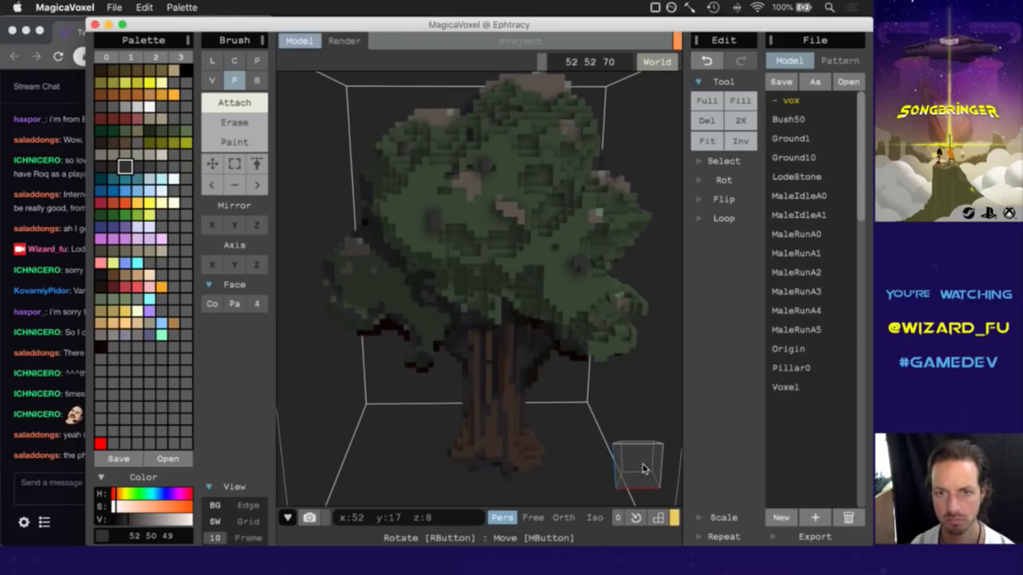
pyautogui.click(455, 170)
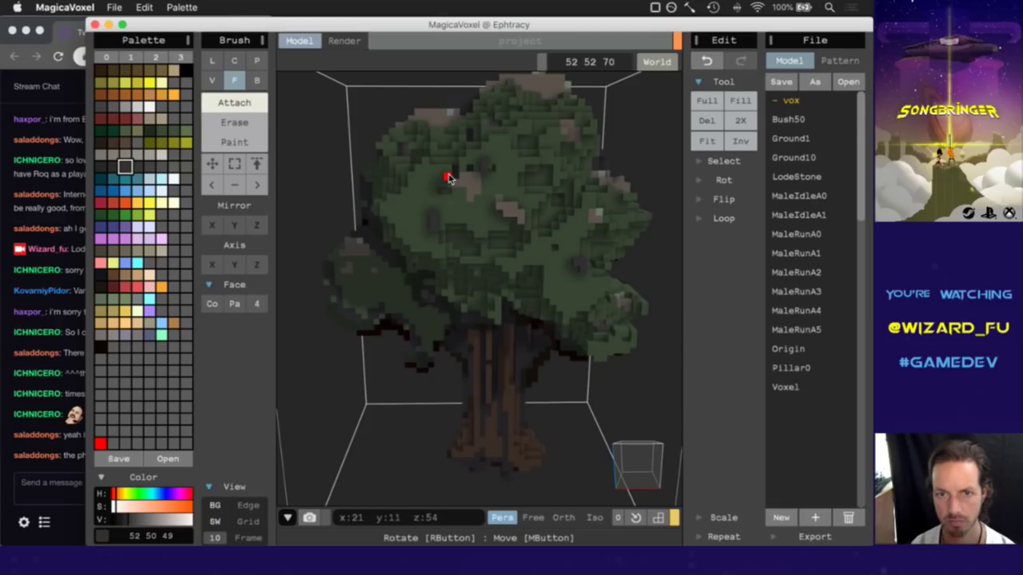
pyautogui.moveTo(646, 467)
pyautogui.mouseDown(button='right')
pyautogui.moveTo(645, 457)
pyautogui.moveTo(637, 475)
pyautogui.mouseUp(button='right')
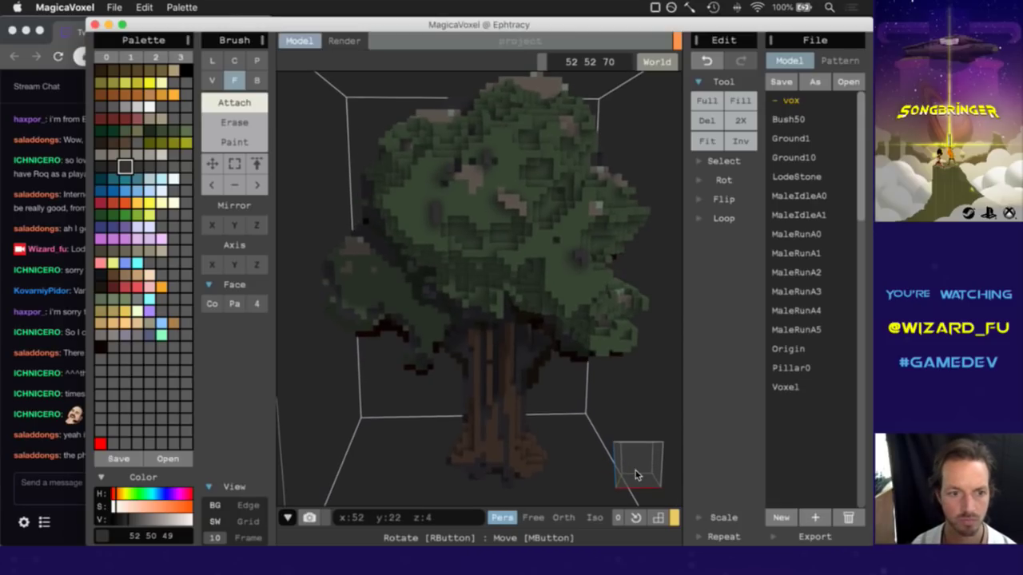
pyautogui.click(216, 509)
pyautogui.click(427, 38)
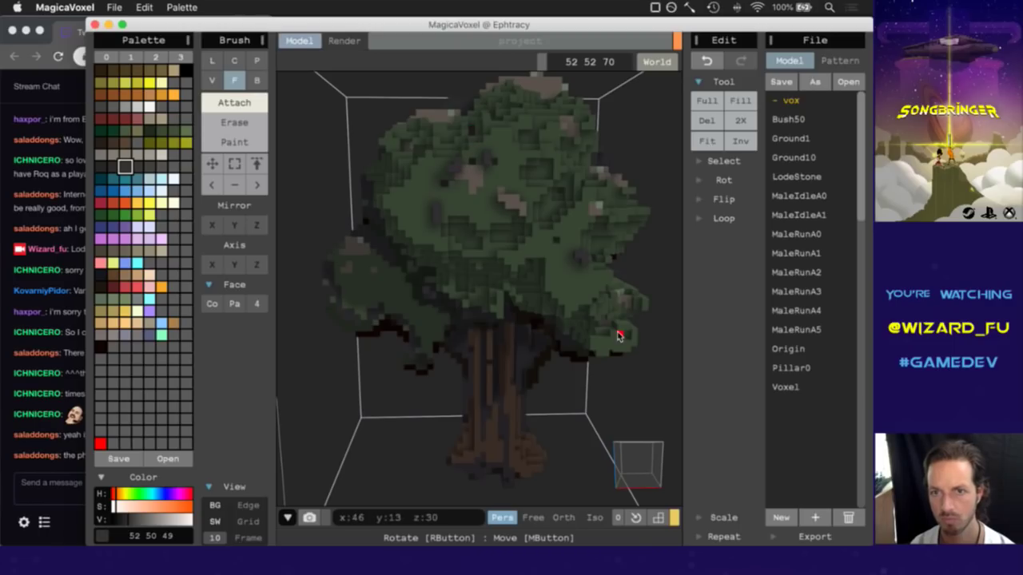
# Add green leaf voxels to the tree's left canopy lobe.
pyautogui.moveTo(640, 460)
pyautogui.mouseDown(button='right')
pyautogui.moveTo(628, 468)
pyautogui.moveTo(653, 464)
pyautogui.moveTo(645, 459)
pyautogui.mouseUp(button='right')
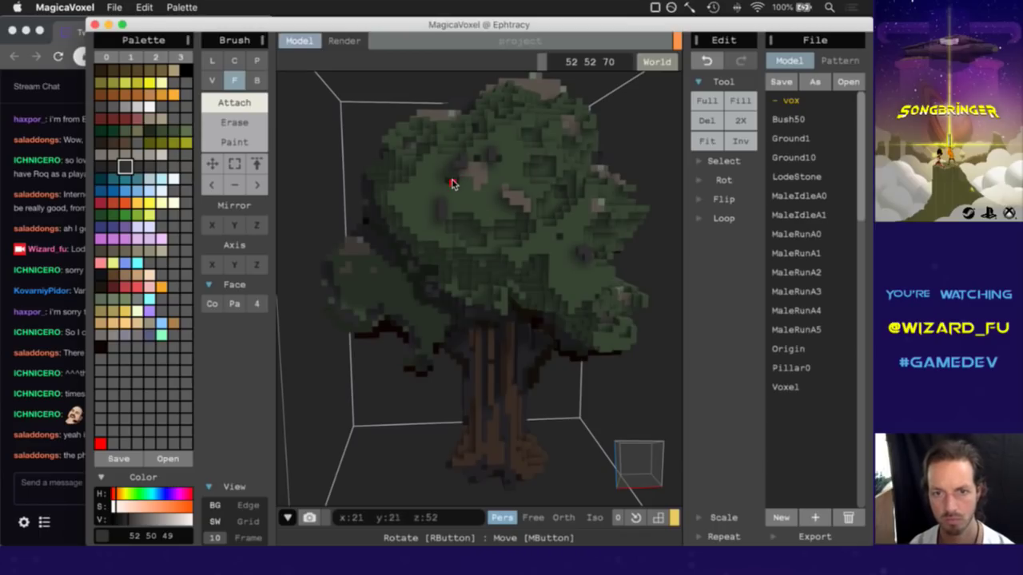
pyautogui.keyDown('alt'); pyautogui.click(408, 147); pyautogui.keyUp('alt')
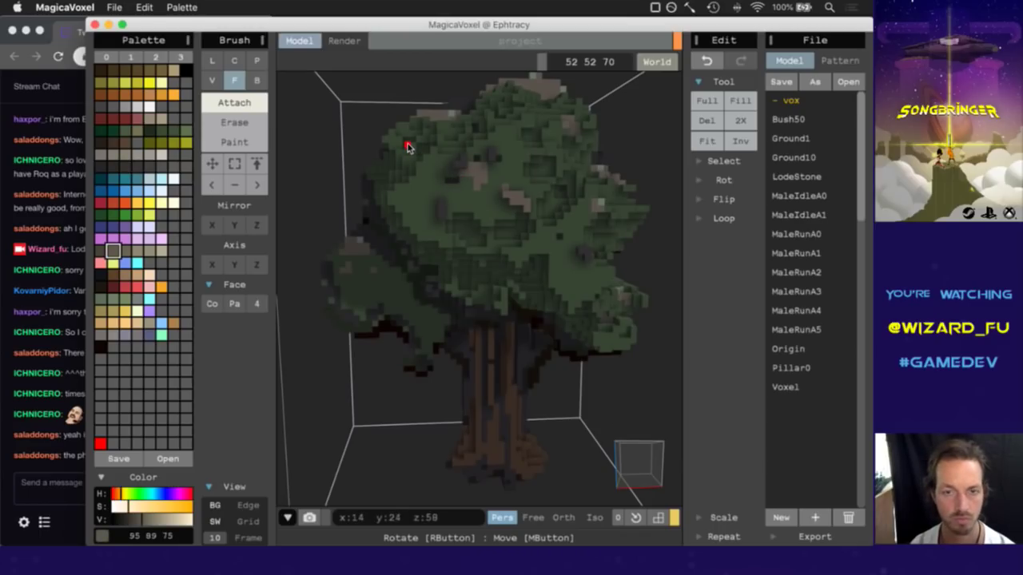
pyautogui.moveTo(660, 456)
pyautogui.mouseDown(button='right')
pyautogui.moveTo(655, 473)
pyautogui.moveTo(631, 482)
pyautogui.moveTo(660, 472)
pyautogui.mouseUp(button='right')
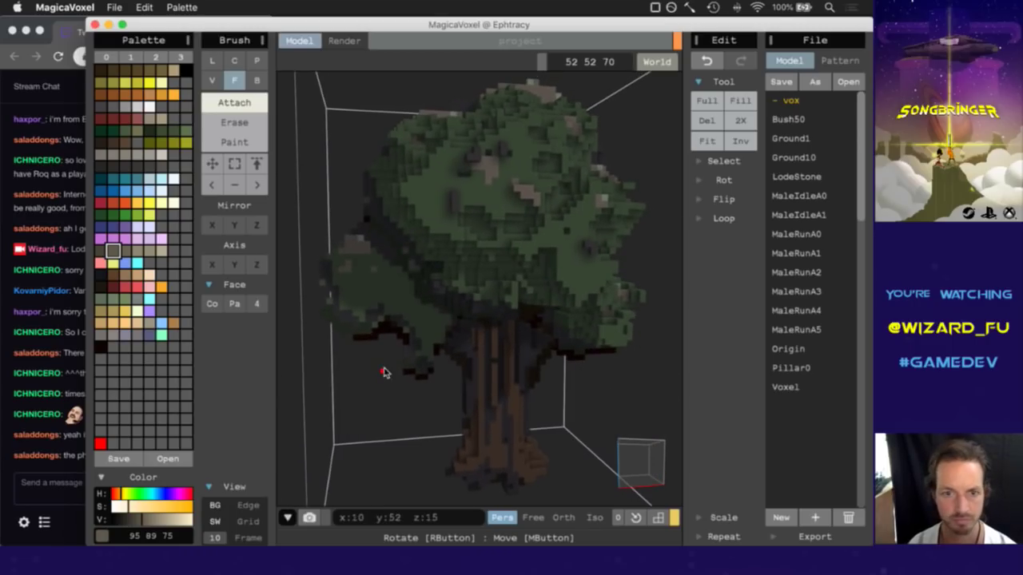
pyautogui.keyDown('alt'); pyautogui.click(382, 288); pyautogui.keyUp('alt')
pyautogui.click(382, 288)
pyautogui.click(381, 287)
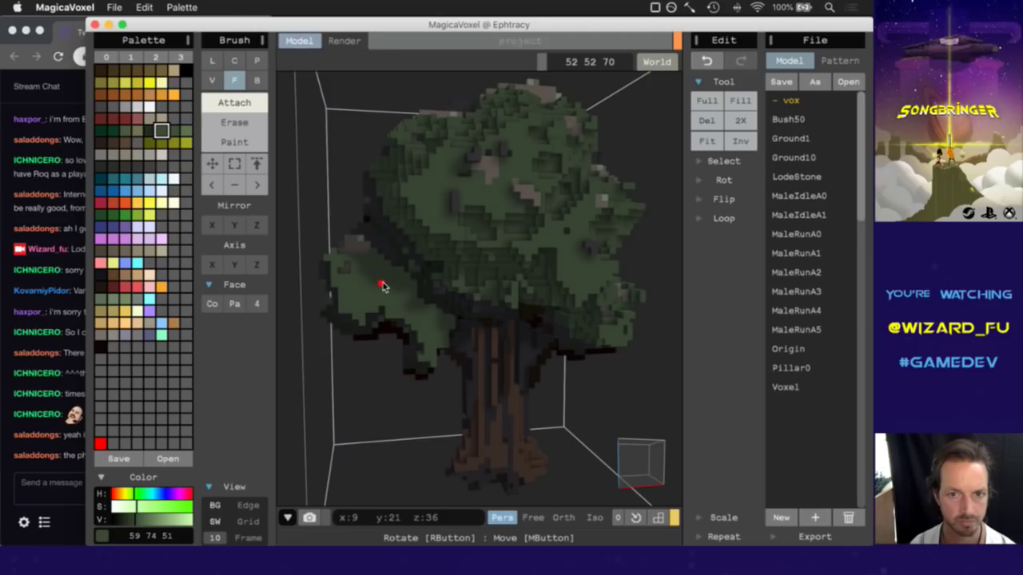
# Add beige voxels to the light patch, then pick the dark brown trunk colour 38 30 23.
pyautogui.keyDown('alt'); pyautogui.click(352, 252); pyautogui.keyUp('alt')
pyautogui.click(354, 244)
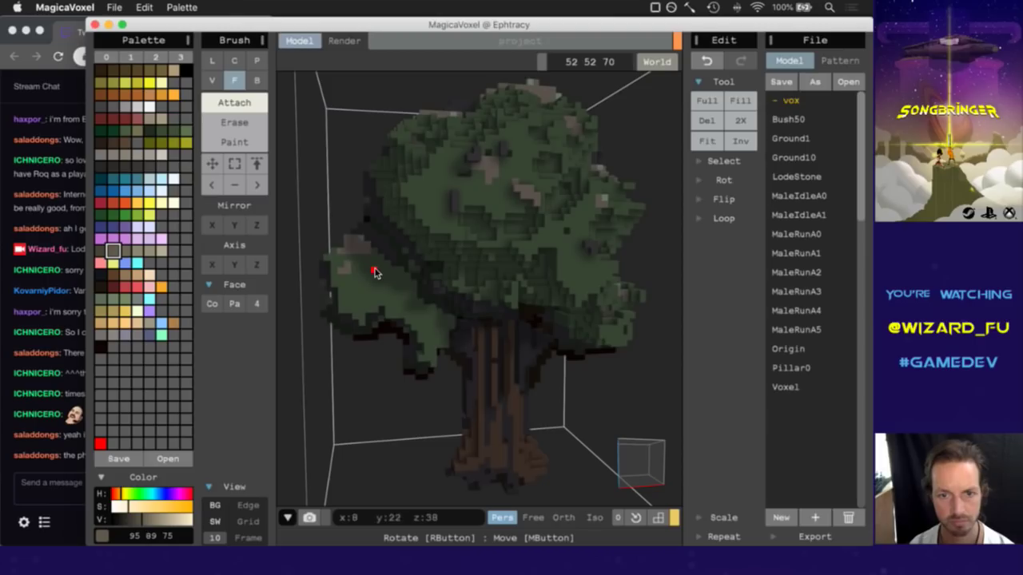
pyautogui.click(639, 459)
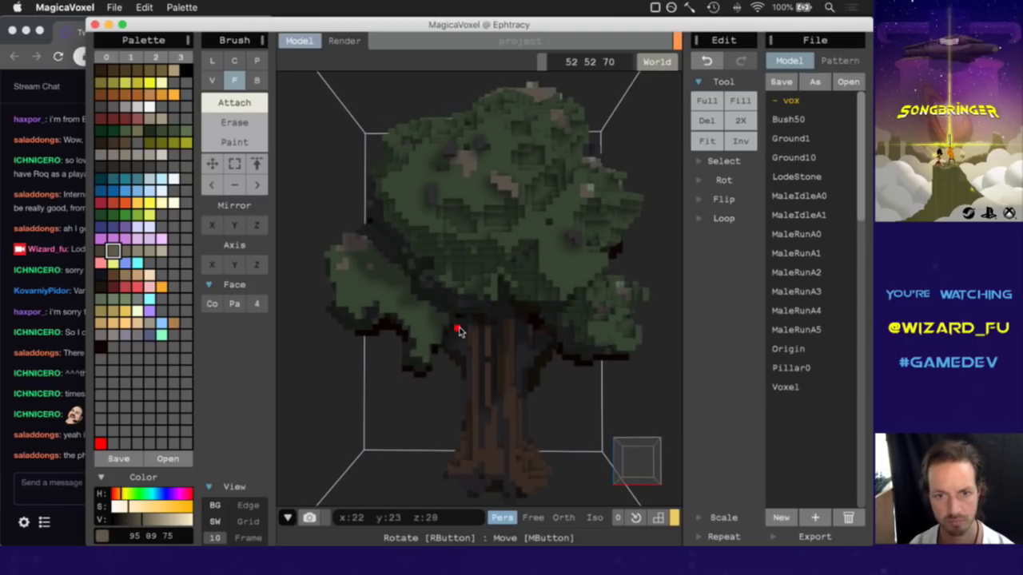
pyautogui.moveTo(644, 480)
pyautogui.mouseDown()
pyautogui.moveTo(661, 462)
pyautogui.moveTo(697, 473)
pyautogui.moveTo(684, 452)
pyautogui.moveTo(644, 454)
pyautogui.moveTo(628, 469)
pyautogui.moveTo(642, 463)
pyautogui.mouseUp()
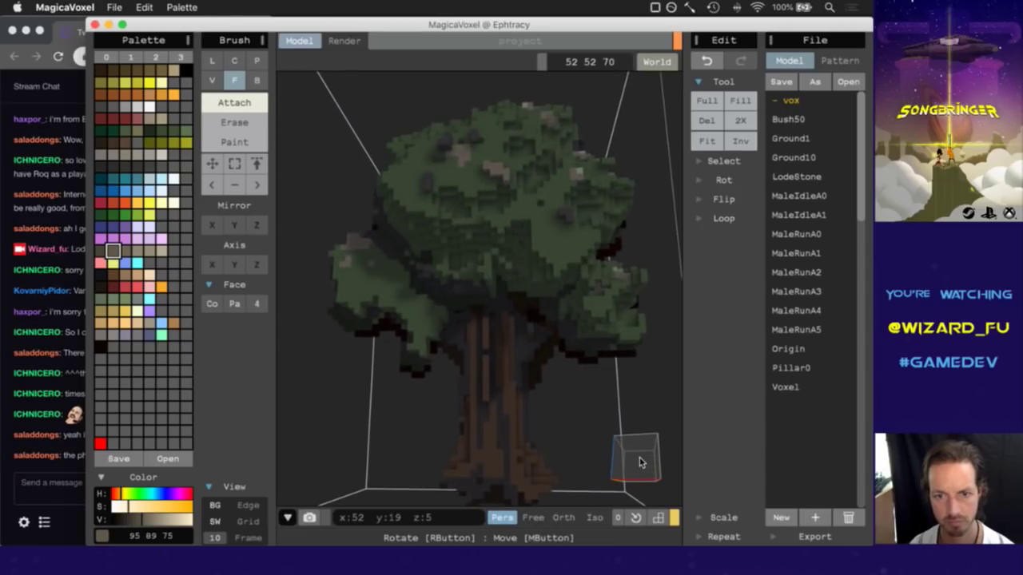
pyautogui.keyDown('alt'); pyautogui.click(469, 339); pyautogui.keyUp('alt')
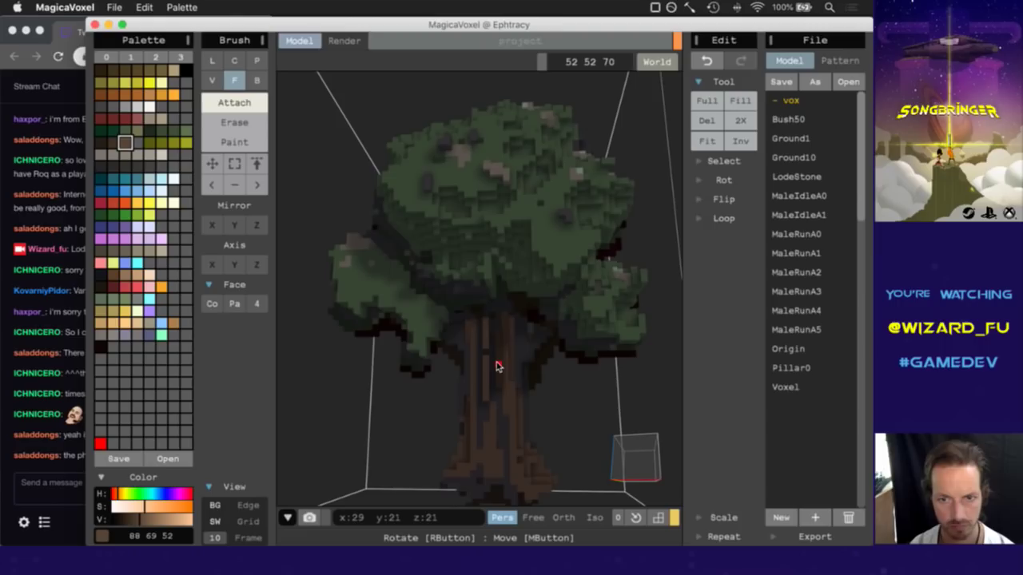
pyautogui.keyDown('alt'); pyautogui.click(497, 358); pyautogui.keyUp('alt')
# Switch the brush to erasing single voxels (V, E) and inspect the tree from new angles.
pyautogui.moveTo(654, 471)
pyautogui.mouseDown()
pyautogui.moveTo(628, 480)
pyautogui.moveTo(642, 479)
pyautogui.mouseUp()
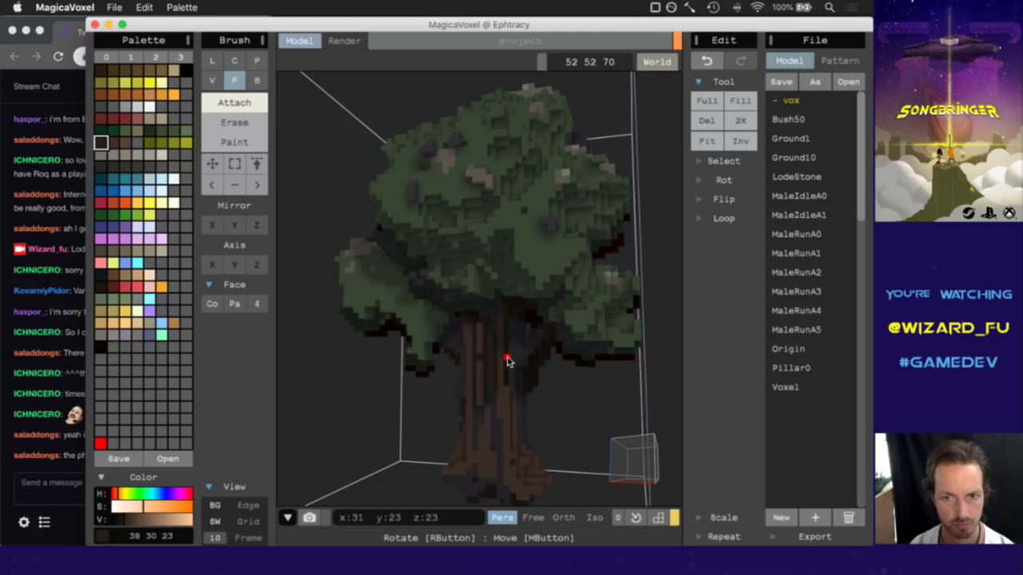
pyautogui.moveTo(631, 468); pyautogui.dragTo(588, 480)
pyautogui.moveTo(588, 480)
pyautogui.mouseDown(button='right')
pyautogui.moveTo(541, 471)
pyautogui.moveTo(691, 481)
pyautogui.moveTo(662, 470)
pyautogui.moveTo(605, 482)
pyautogui.moveTo(593, 465)
pyautogui.mouseUp(button='right')
pyautogui.press('v')
pyautogui.press('e')
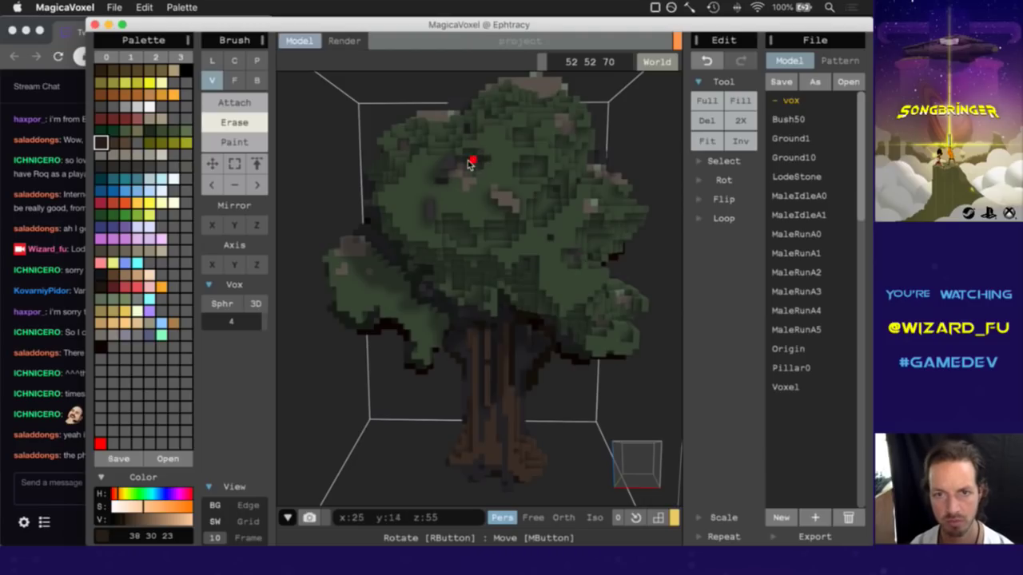
pyautogui.moveTo(636, 473); pyautogui.dragTo(693, 444, button='right')
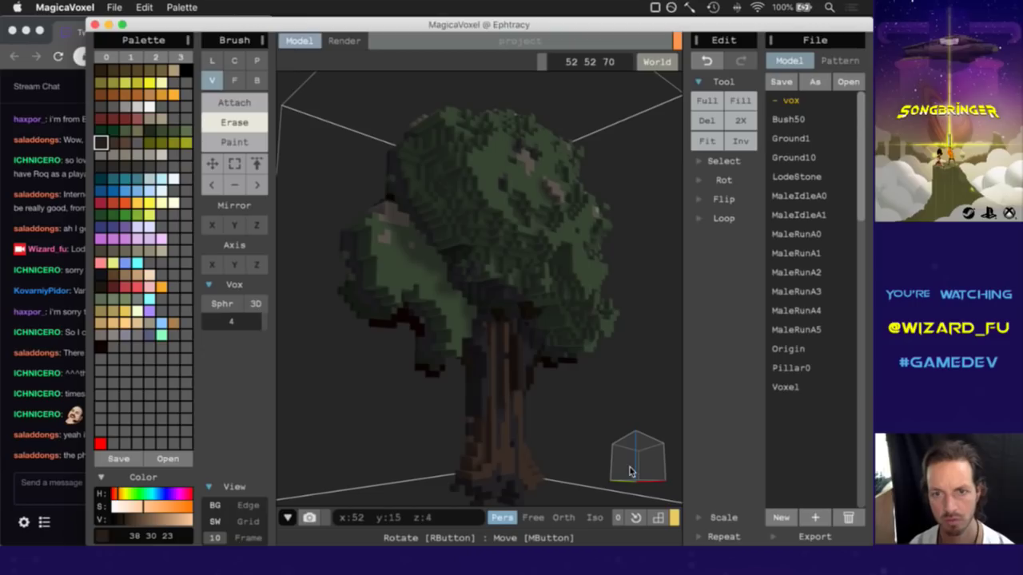
pyautogui.moveTo(629, 472); pyautogui.dragTo(607, 435, button='right')
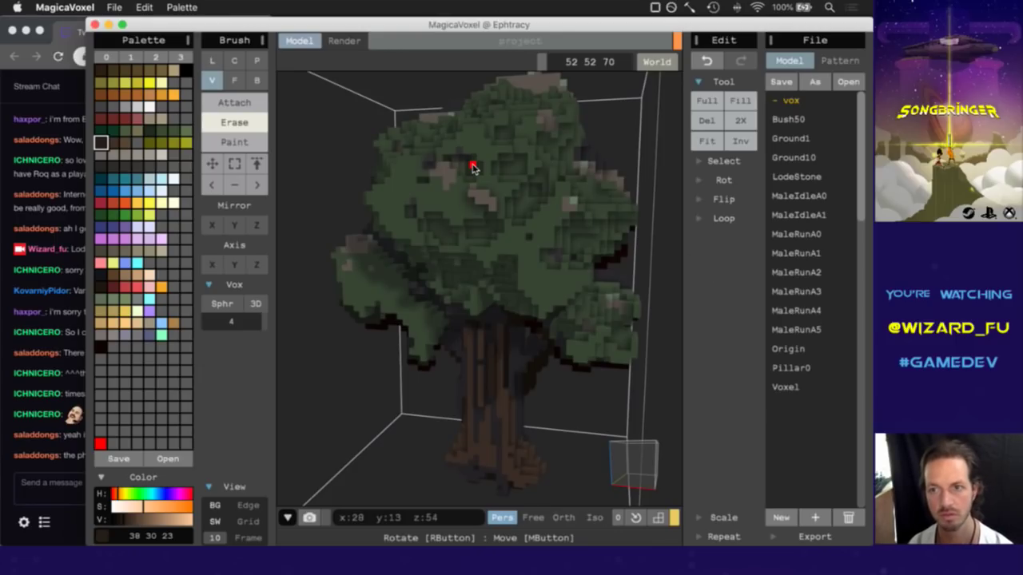
# Save the model with Save As under the name TreeA0 in the models folder.
pyautogui.click(114, 7)
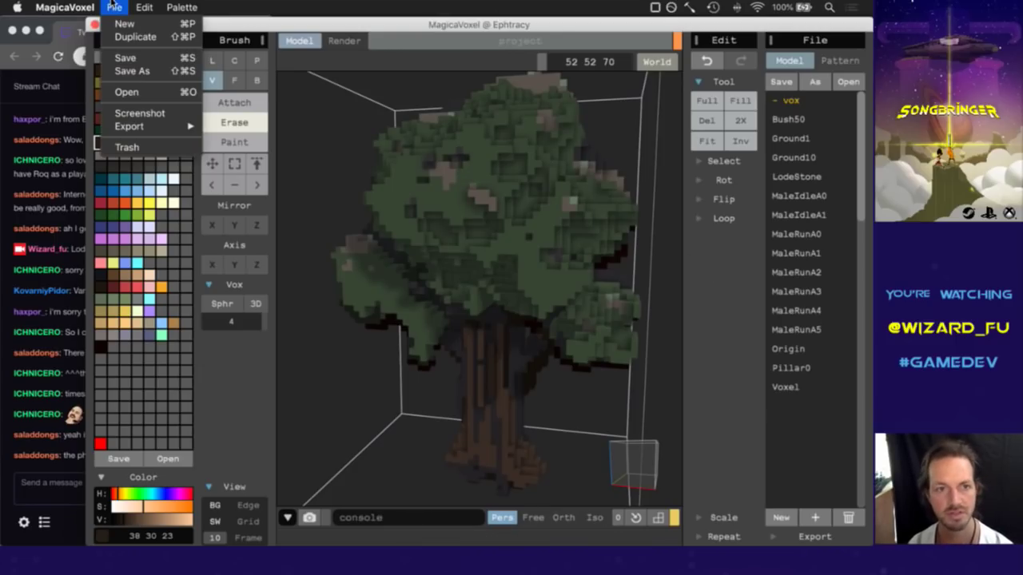
pyautogui.click(132, 72)
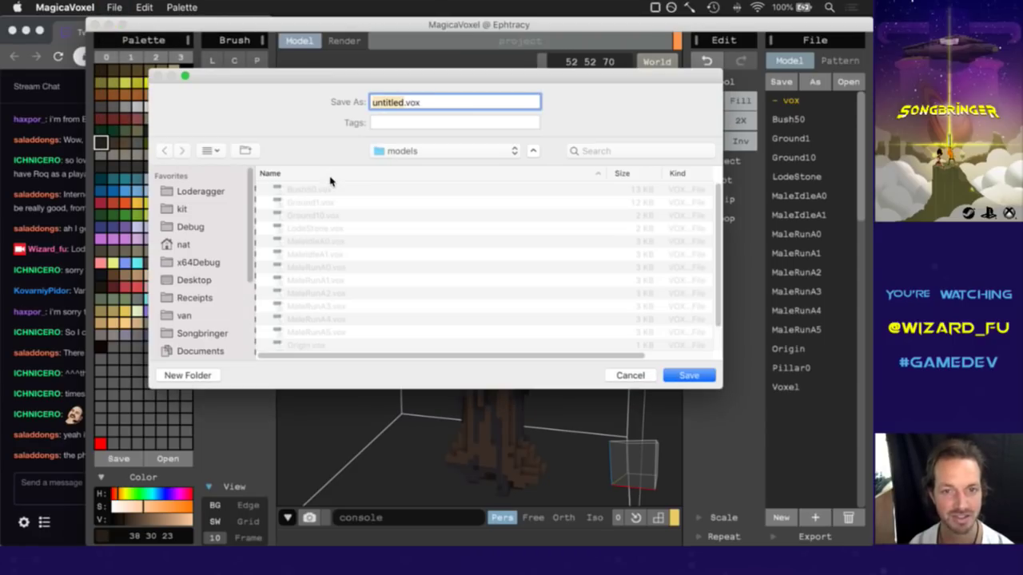
pyautogui.write('Tree')
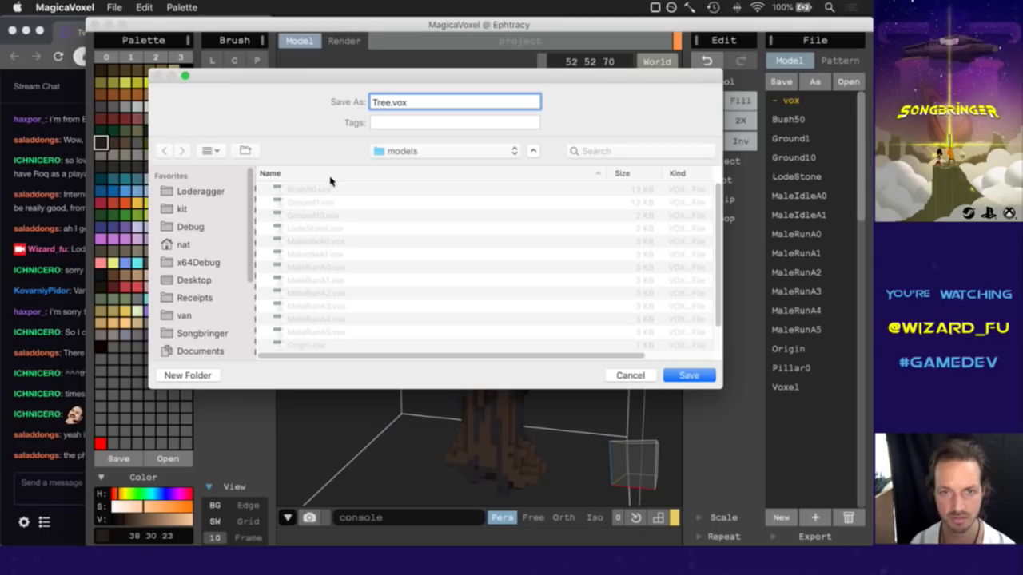
pyautogui.write('A')
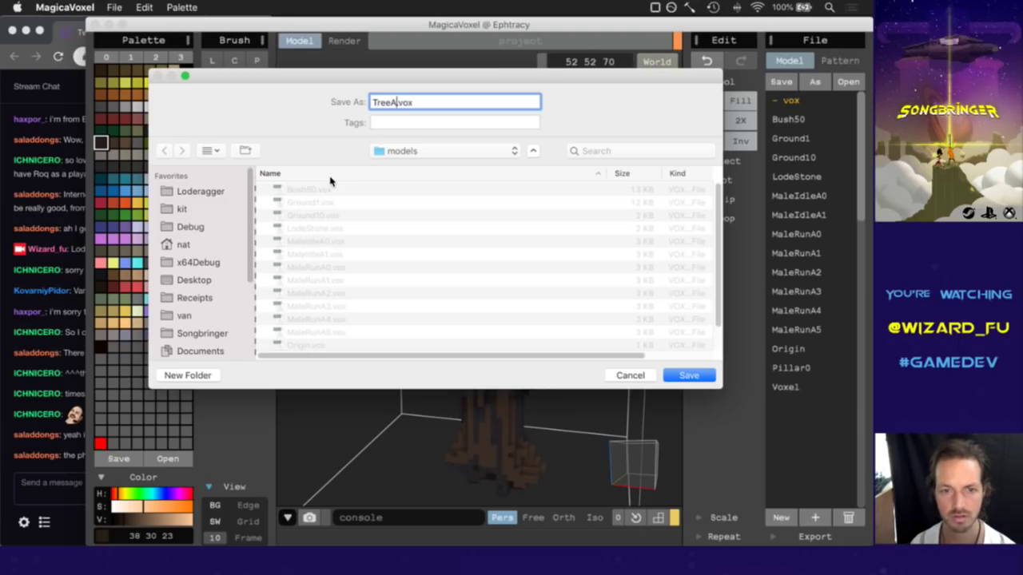
pyautogui.write('0')
pyautogui.press('Return')
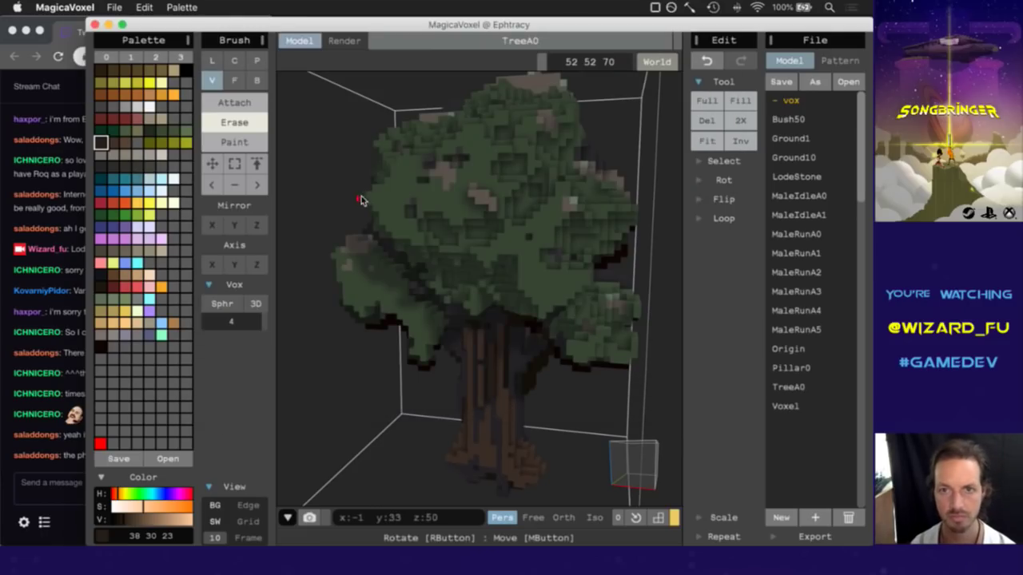
pyautogui.press('super+Tab')
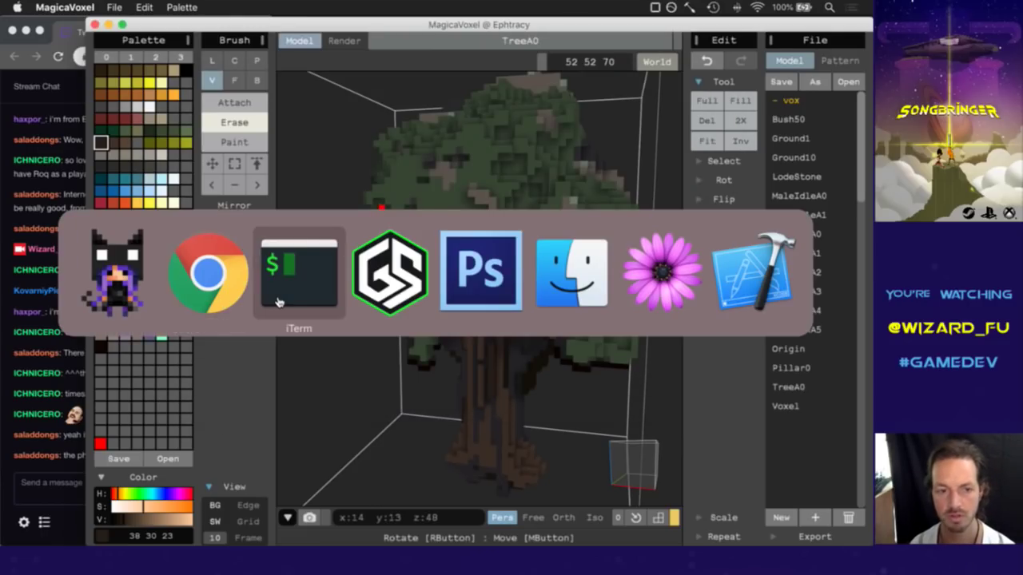
# Close the V3.h buffer in vim with :bd and suspend the editor to the shell.
pyautogui.click(278, 302)
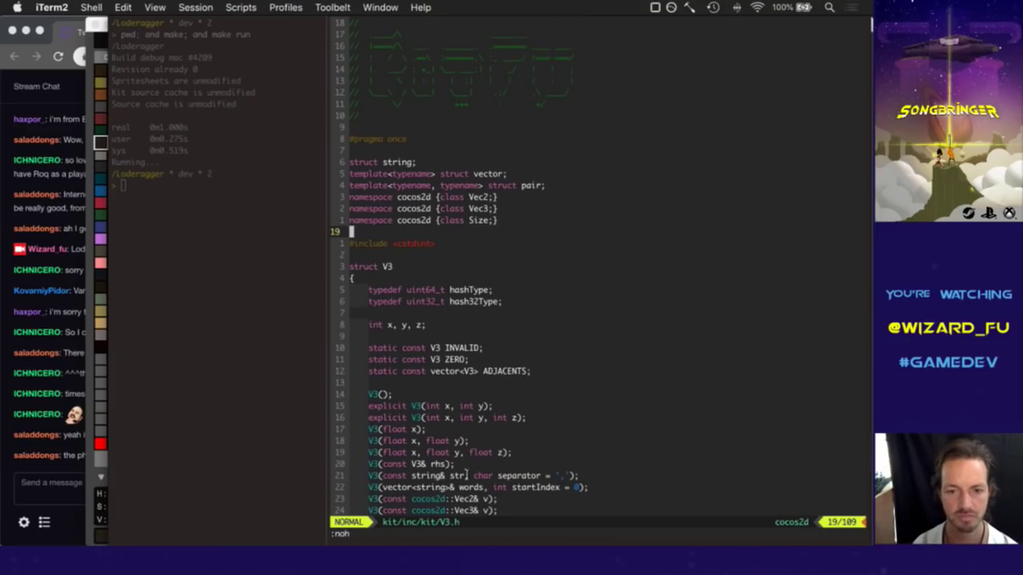
pyautogui.write(':bd')
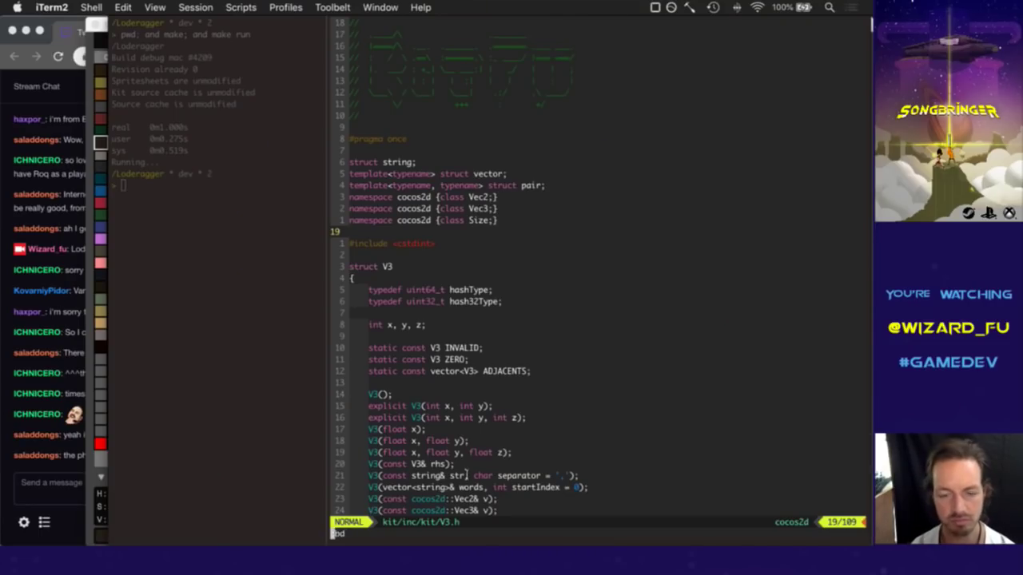
pyautogui.press('Return')
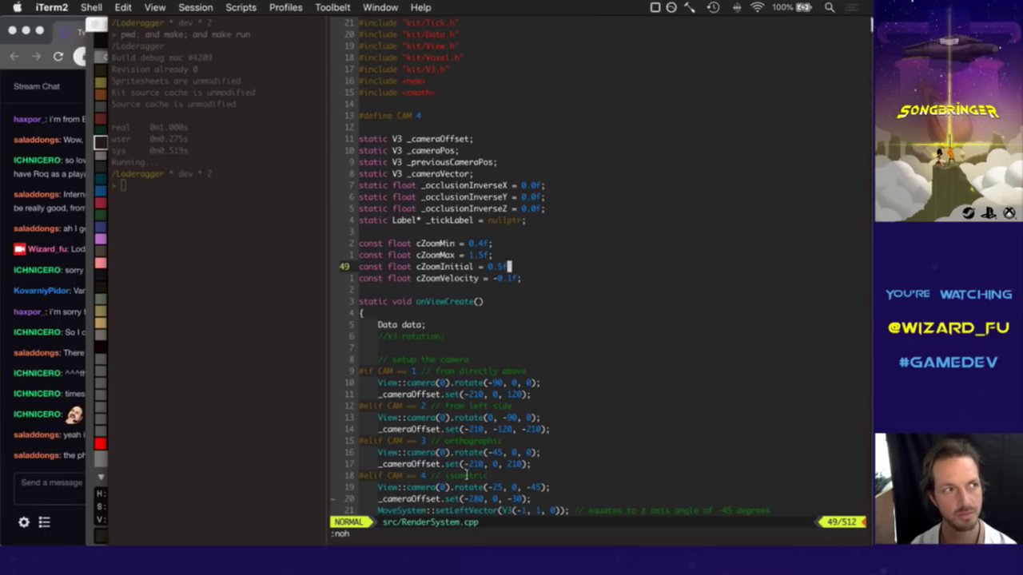
pyautogui.hotkey('ctrl', 'z')
# Change into the data/ folder and list its entity files.
pyautogui.write('cd')
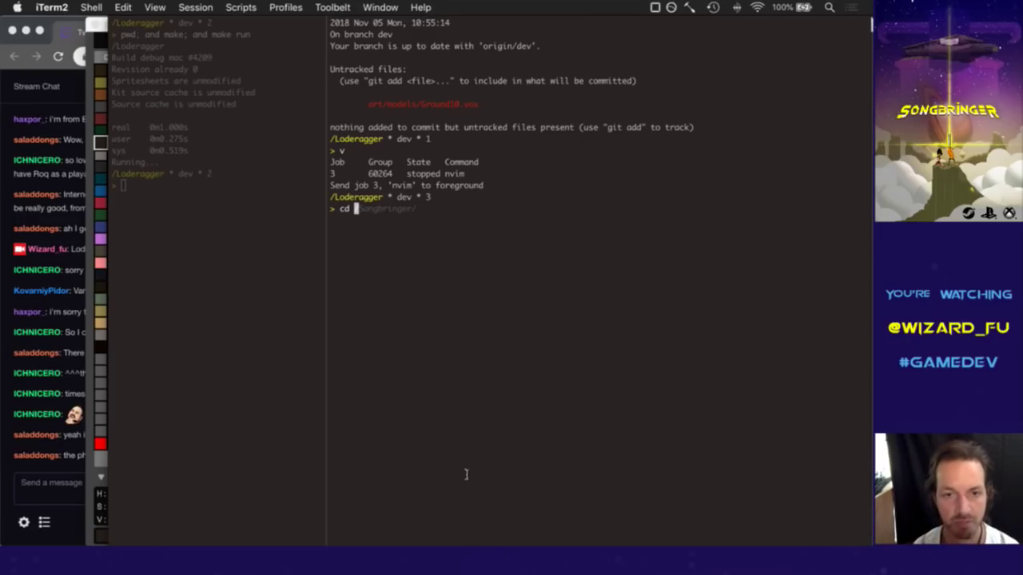
pyautogui.write('c')
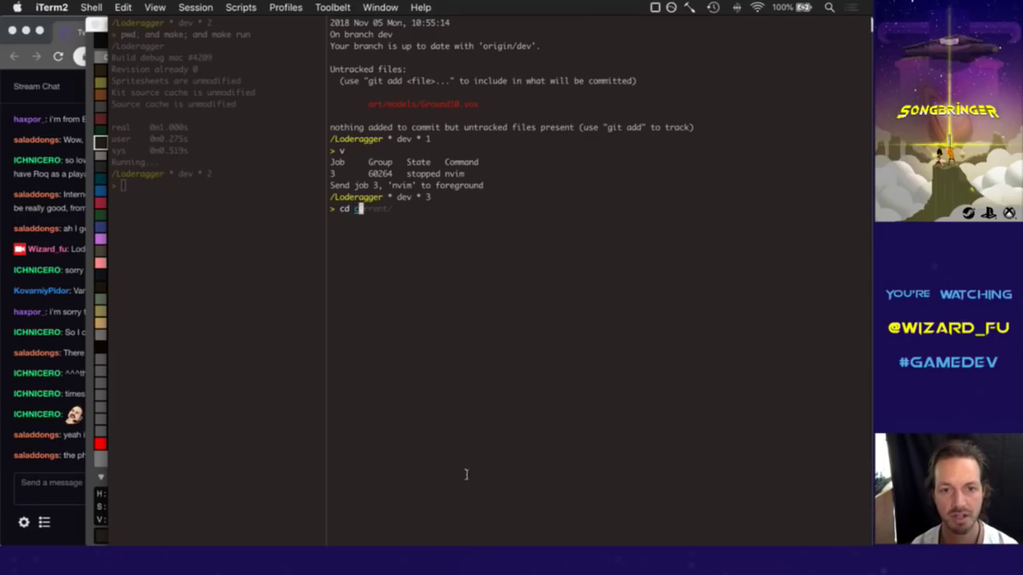
pyautogui.hotkey('ctrl', 'c')
pyautogui.write('cd data/')
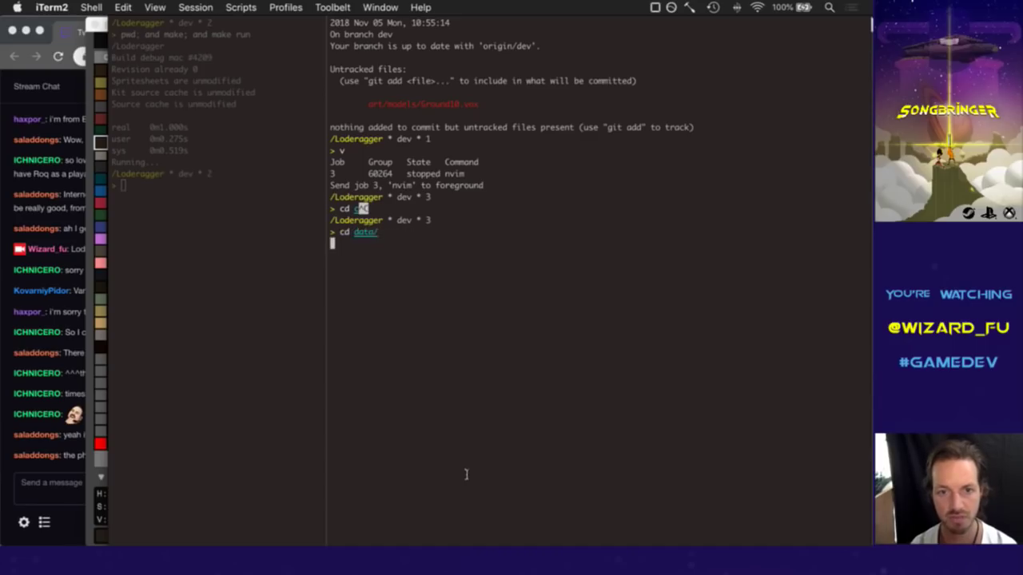
pyautogui.press('Return')
pyautogui.write('ls')
pyautogui.press('Return')
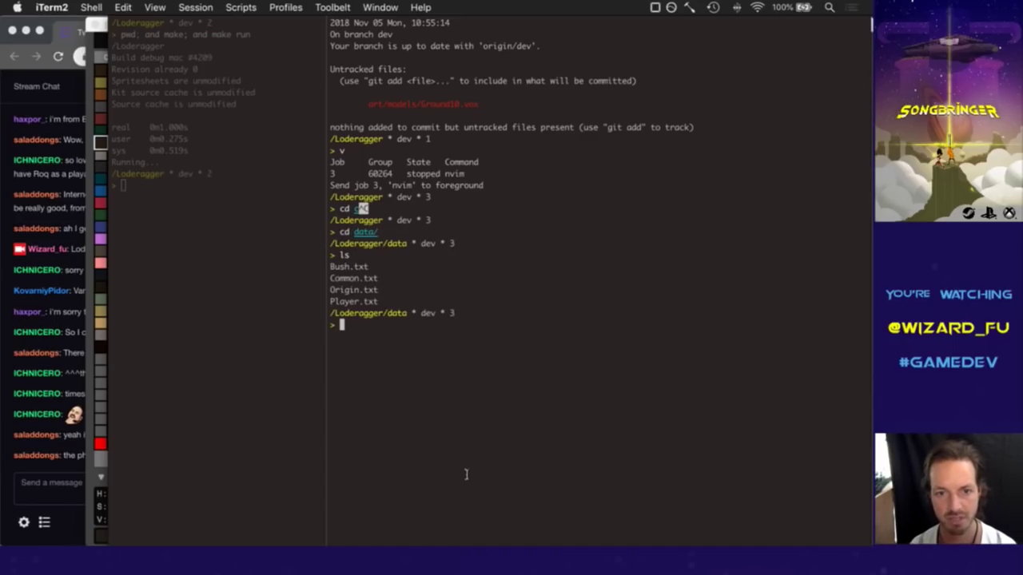
# Copy Origin.txt to Tree.txt, return to the project root, and resume the editor.
pyautogui.write('p')
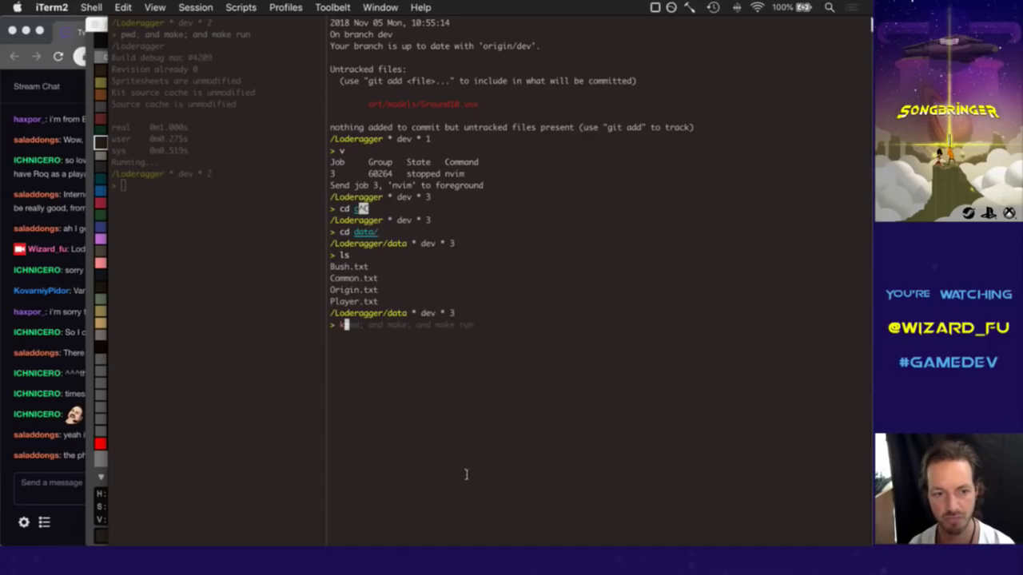
pyautogui.press('BackSpace')
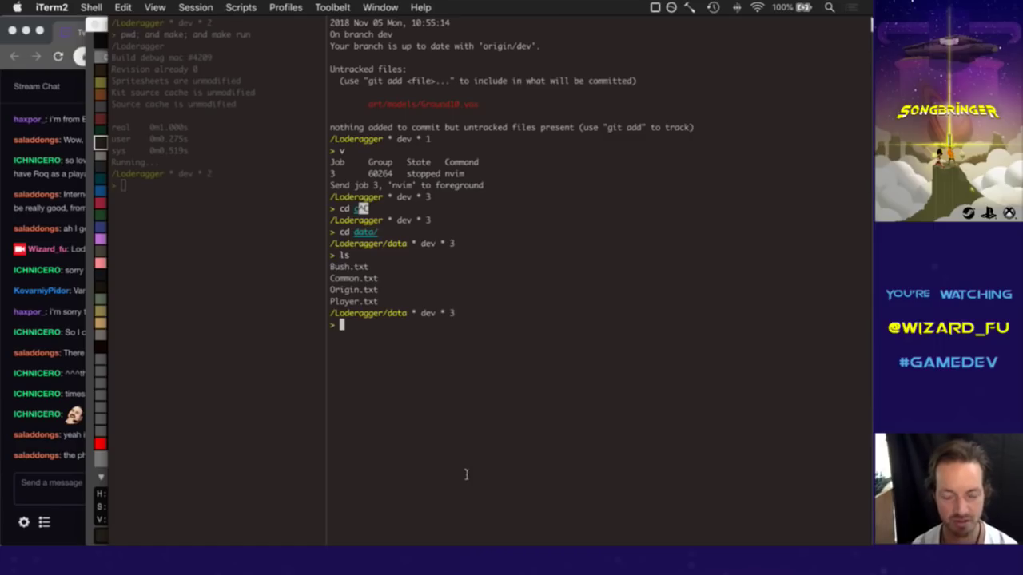
pyautogui.write('cp')
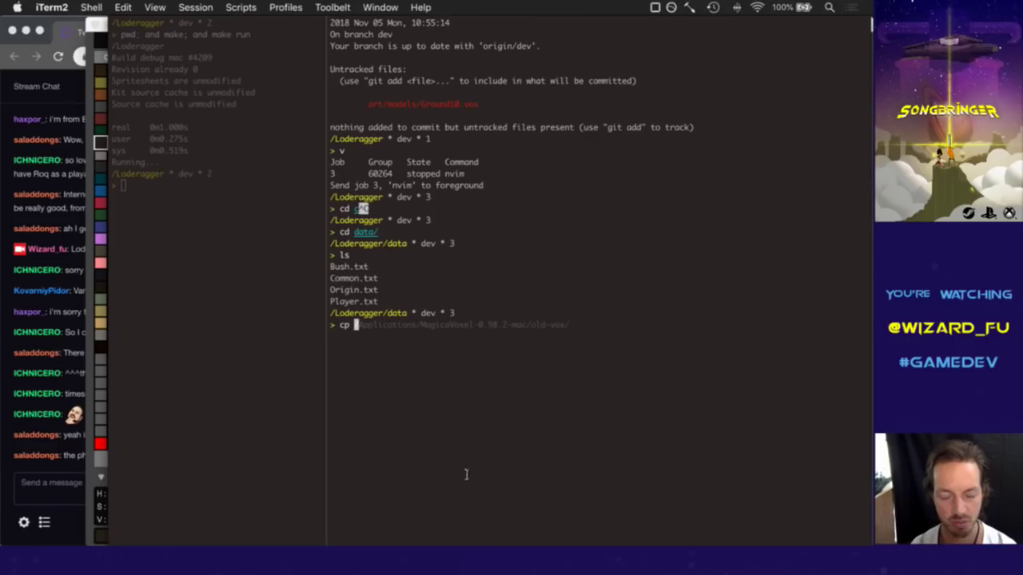
pyautogui.write('Or')
pyautogui.press('Tab')
pyautogui.write('T')
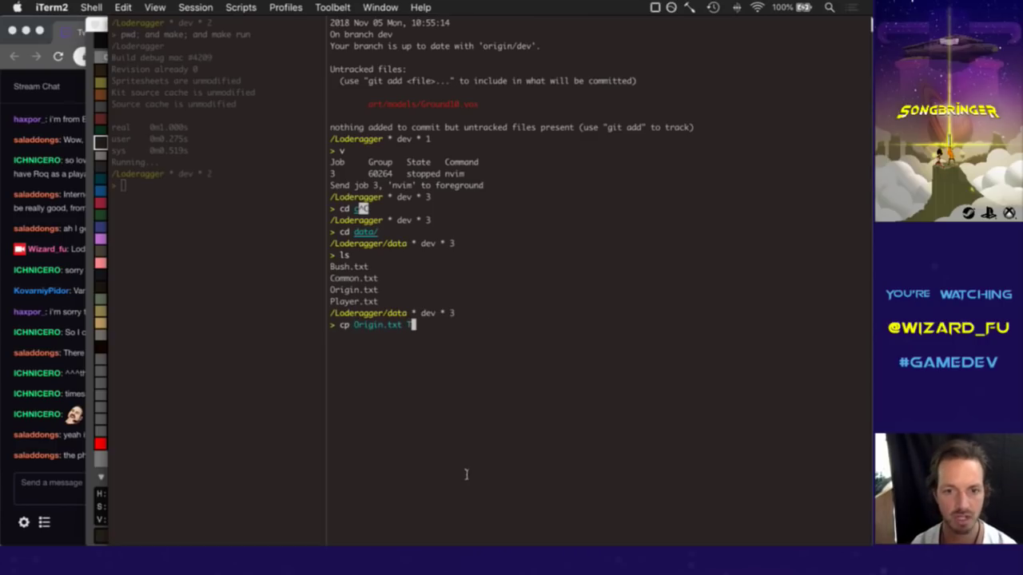
pyautogui.write('ree.txt')
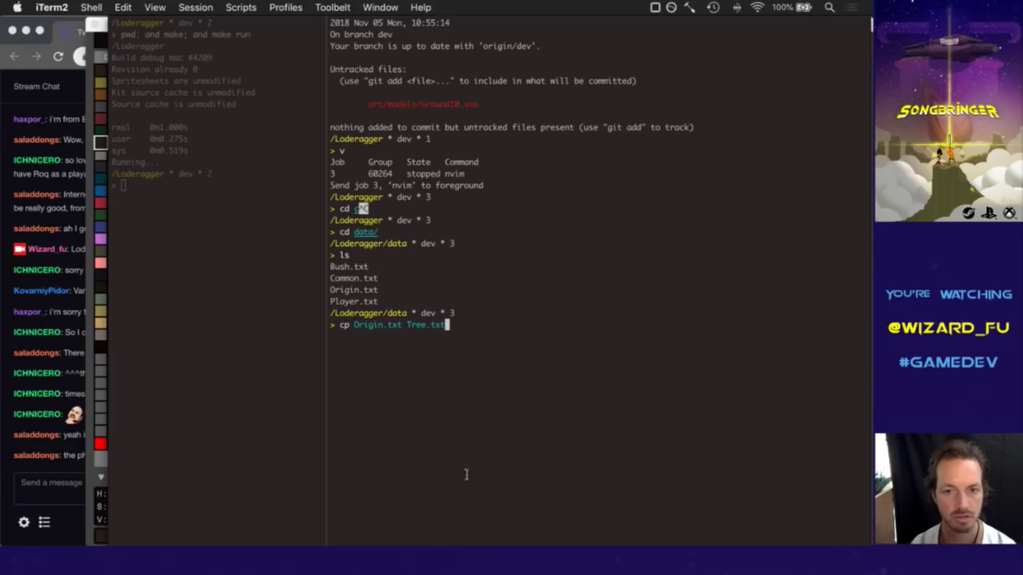
pyautogui.press('Return')
pyautogui.write('cd ..')
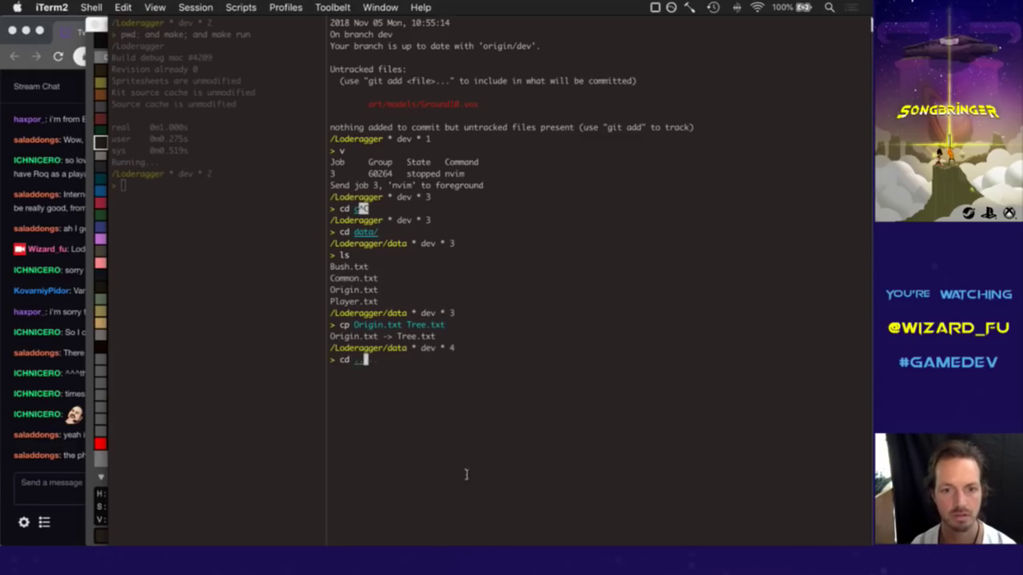
pyautogui.press('Return')
pyautogui.write('v')
pyautogui.press('Return')
# Open data/Tree.txt and change the idle model from Origin.vox to TreeA0.vox, then save.
pyautogui.write(':e data/')
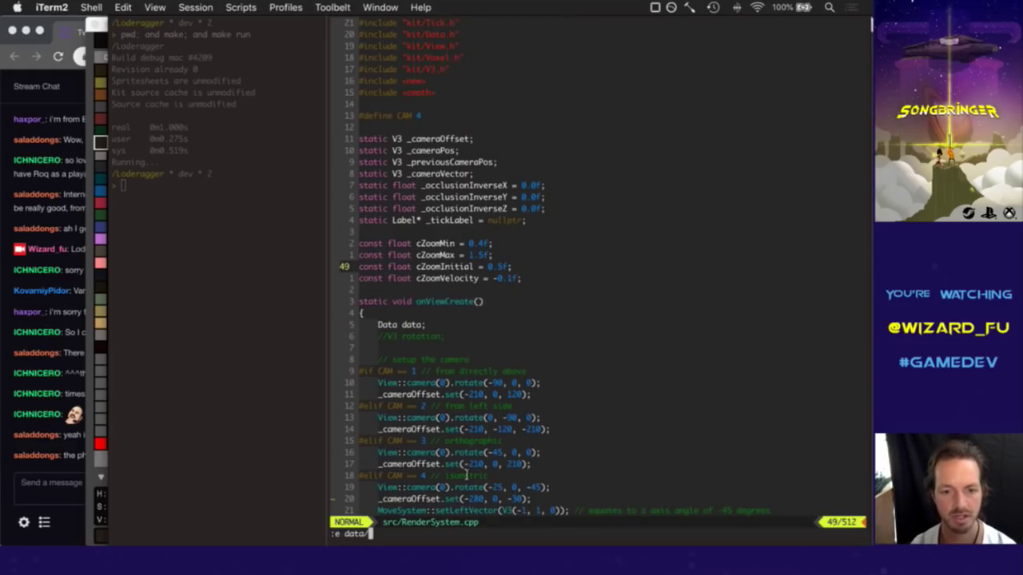
pyautogui.write('Tree.txte')
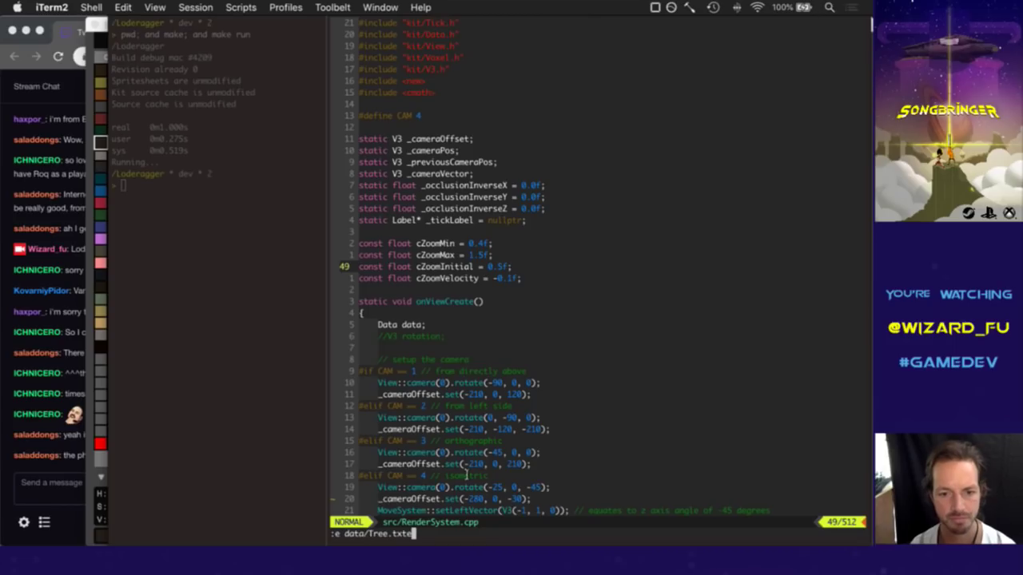
pyautogui.write('t')
pyautogui.press('Return')
pyautogui.press('j')
pyautogui.press('j')
pyautogui.press('j')
pyautogui.press('w')
pyautogui.press('w')
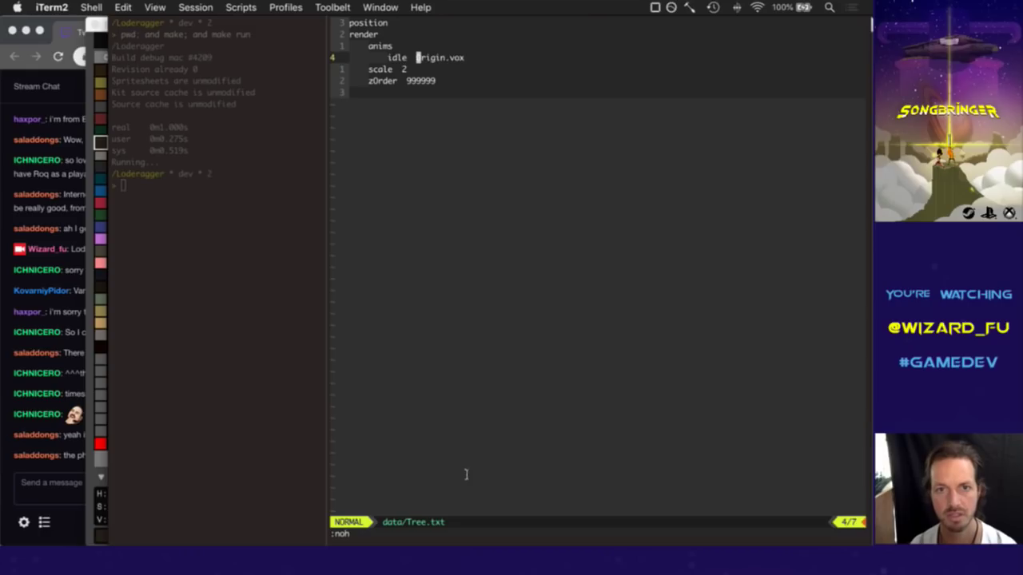
pyautogui.press('.')
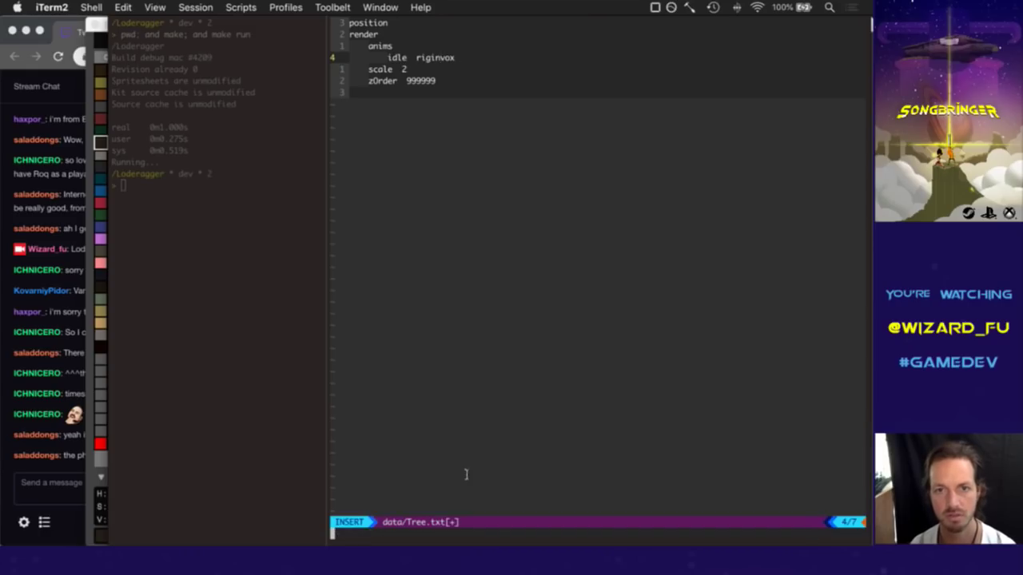
pyautogui.press('u')
pyautogui.write('cw')
pyautogui.write('TreeA0.')
pyautogui.press('Escape')
pyautogui.write(':w')
pyautogui.press('Return')
# Change the scale from 2 to 1, delete the zOrder line, and save.
pyautogui.press('j')
pyautogui.press('c')
pyautogui.press('w')
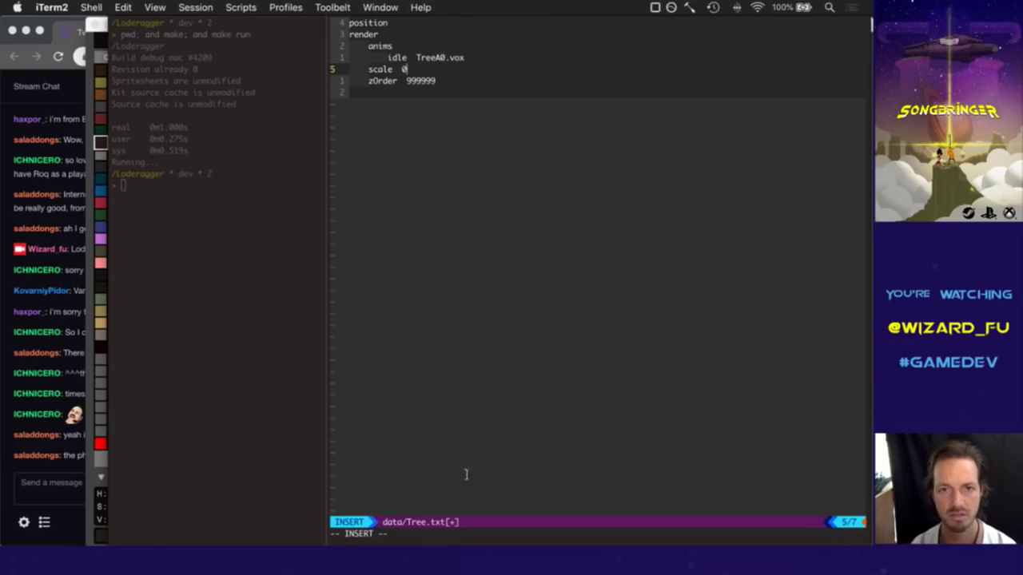
pyautogui.press('Escape')
pyautogui.write(':w')
pyautogui.press('Return')
pyautogui.press('j')
pyautogui.press('d')
pyautogui.press('d')
pyautogui.write(':w')
pyautogui.press('Return')
# Discard a half-typed extra property line and save Tree.txt again.
pyautogui.press('k')
pyautogui.press('k')
pyautogui.press('k')
pyautogui.press('k')
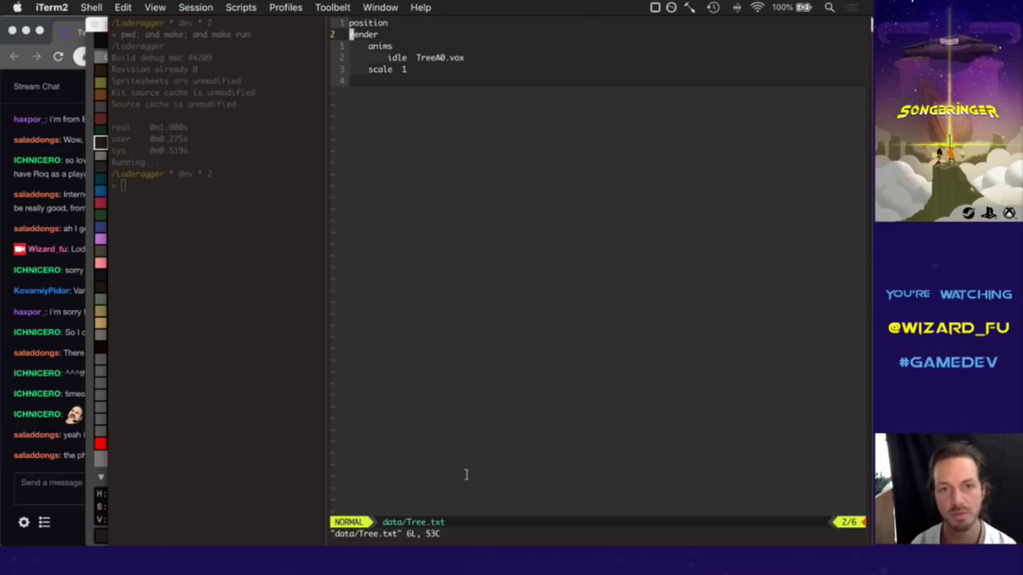
pyautogui.press('i')
pyautogui.write('int')
pyautogui.press('BackSpace')
pyautogui.press('Escape')
pyautogui.press('d')
pyautogui.press('d')
pyautogui.write(':w')
pyautogui.press('Return')
# Open src/Systems.cpp via :Tags and go to the top of the origin creation block.
pyautogui.write(':Tags')
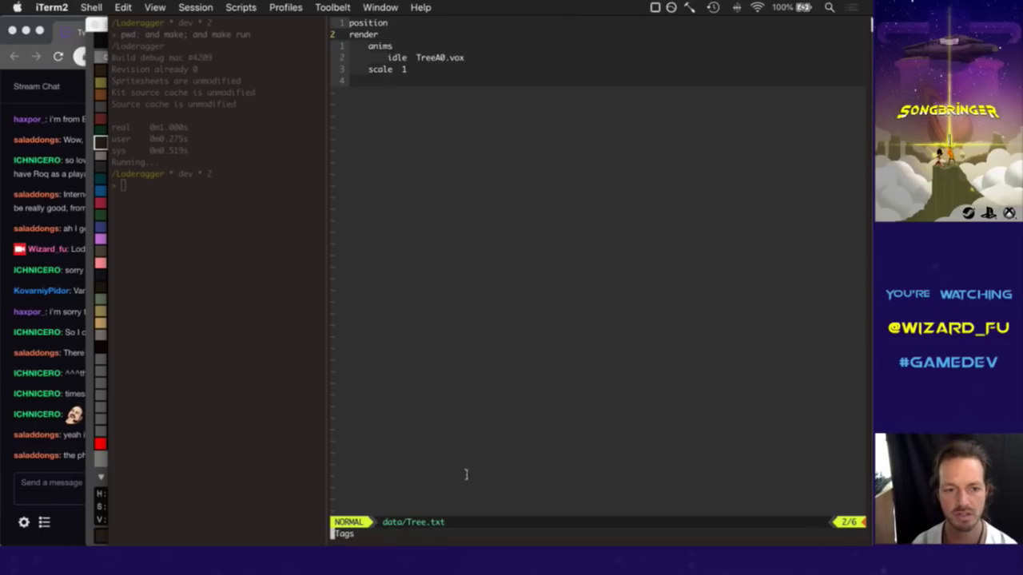
pyautogui.press('Return')
pyautogui.write('systemcp')
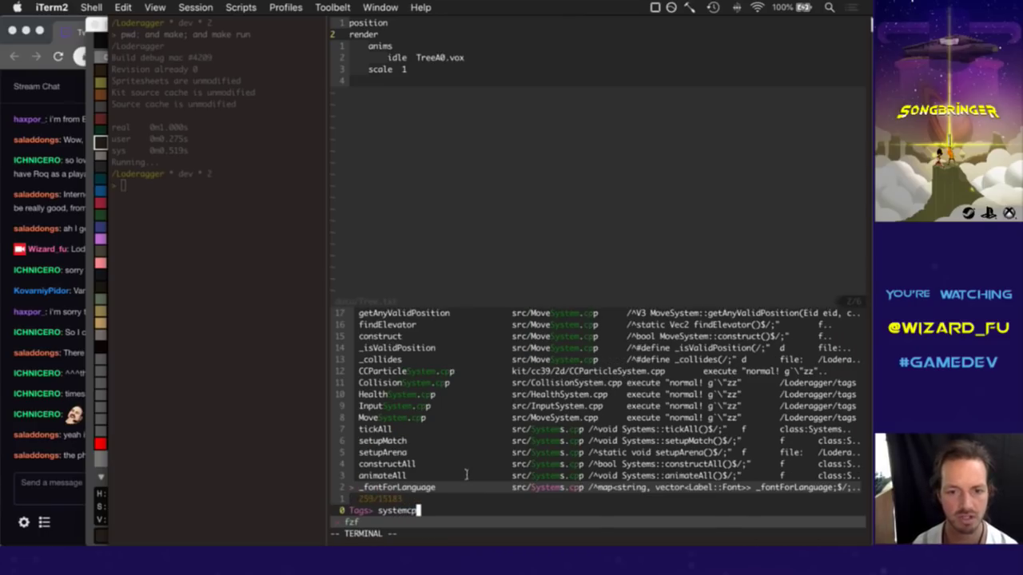
pyautogui.press('Return')
pyautogui.hotkey('shift', 'g')
pyautogui.press('k')
pyautogui.press('k')
pyautogui.press('k')
pyautogui.press('k')
pyautogui.press('k')
pyautogui.press('k')
pyautogui.press('k')
pyautogui.press('k')
pyautogui.press('k')
pyautogui.press('k')
pyautogui.press('k')
pyautogui.press('k')
pyautogui.press('k')
pyautogui.press('k')
pyautogui.press('k')
pyautogui.press('k')
pyautogui.press('k')
pyautogui.press('k')
pyautogui.press('k')
pyautogui.press('k')
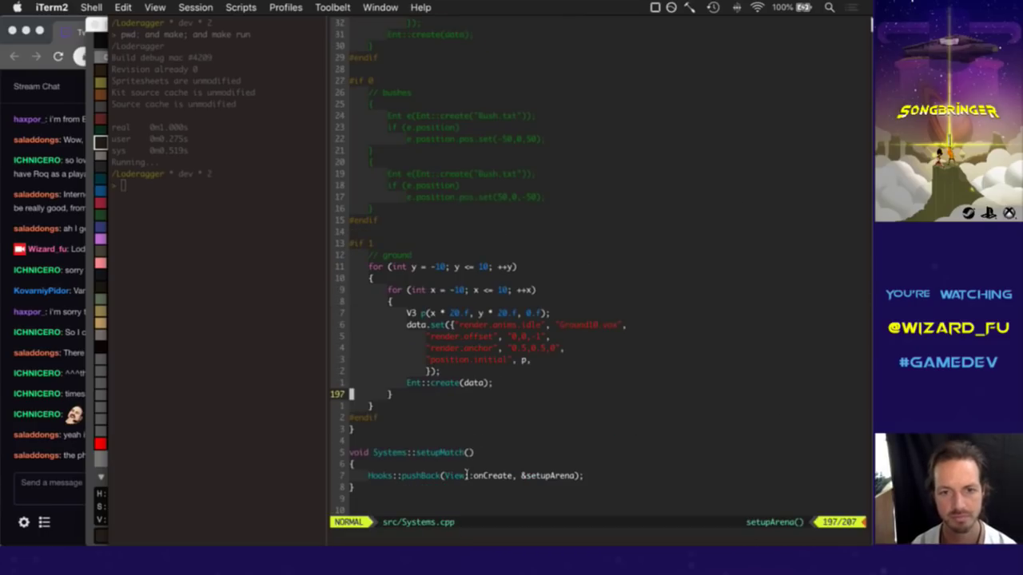
pyautogui.press('k')
pyautogui.press('k')
pyautogui.press('k')
pyautogui.press('k')
pyautogui.press('k')
pyautogui.press('k')
pyautogui.press('k')
pyautogui.press('k')
pyautogui.press('k')
pyautogui.press('k')
pyautogui.press('k')
pyautogui.press('k')
pyautogui.press('k')
pyautogui.press('k')
pyautogui.press('k')
pyautogui.press('k')
pyautogui.press('k')
pyautogui.press('k')
pyautogui.press('k')
pyautogui.press('k')
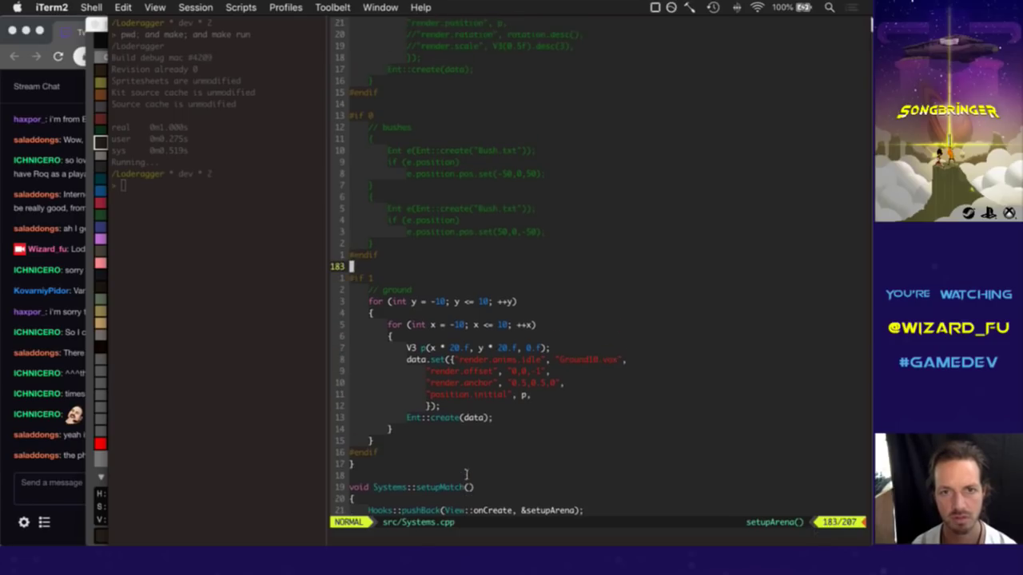
pyautogui.press('k')
pyautogui.press('k')
pyautogui.press('k')
pyautogui.press('k')
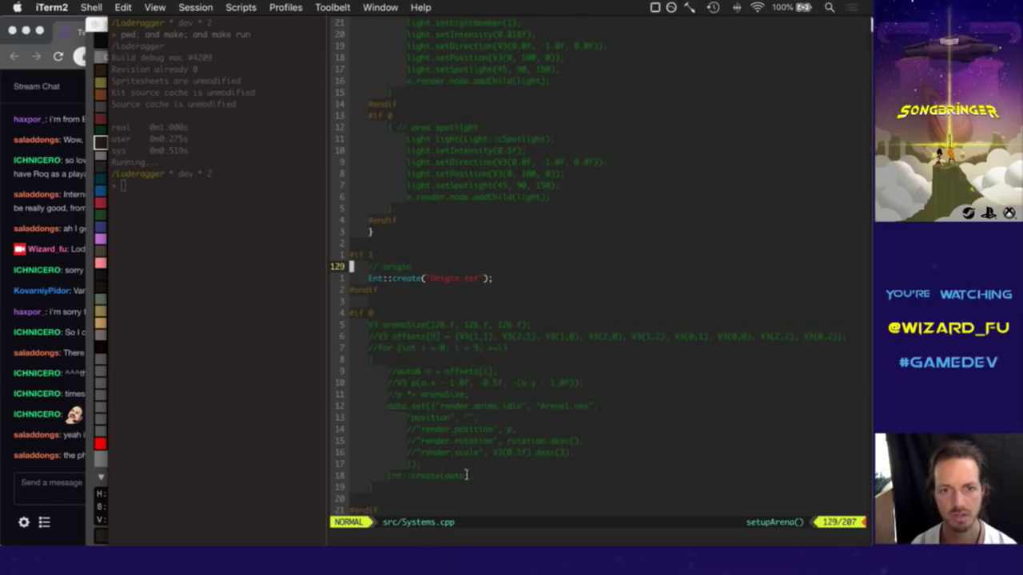
# Copy the origin block, paste it after the ground loop's #endif, and save Systems.cpp.
pyautogui.hotkey('shift', 'v')
pyautogui.press('j')
pyautogui.press('j')
pyautogui.press('j')
pyautogui.press('j')
pyautogui.press('Escape')
pyautogui.press('j')
pyautogui.press('j')
pyautogui.press('j')
pyautogui.press('j')
pyautogui.press('j')
pyautogui.press('j')
pyautogui.press('j')
pyautogui.press('j')
pyautogui.press('j')
pyautogui.press('j')
pyautogui.press('j')
pyautogui.press('j')
pyautogui.press('j')
pyautogui.press('j')
pyautogui.press('j')
pyautogui.press('j')
pyautogui.press('j')
pyautogui.press('j')
pyautogui.press('j')
pyautogui.press('j')
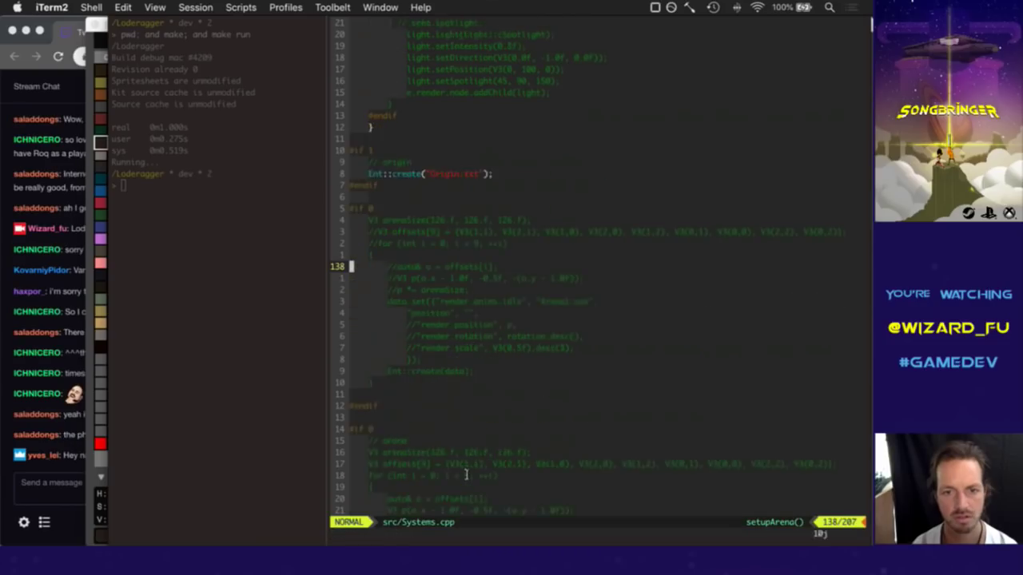
pyautogui.press('j')
pyautogui.press('j')
pyautogui.press('j')
pyautogui.press('j')
pyautogui.press('j')
pyautogui.press('j')
pyautogui.press('j')
pyautogui.press('j')
pyautogui.press('j')
pyautogui.press('j')
pyautogui.press('j')
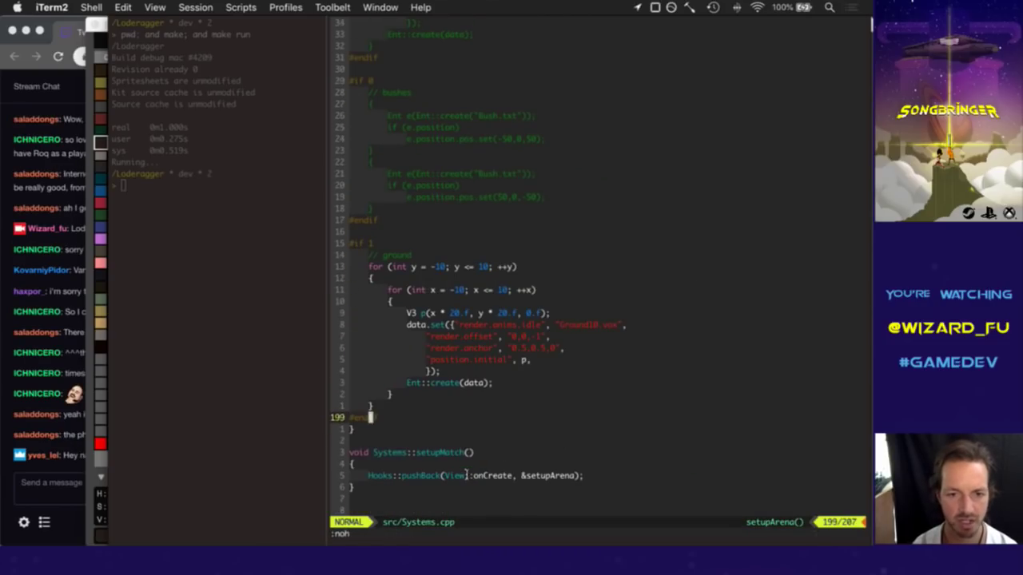
pyautogui.press('p')
pyautogui.write('w')
pyautogui.press('Return')
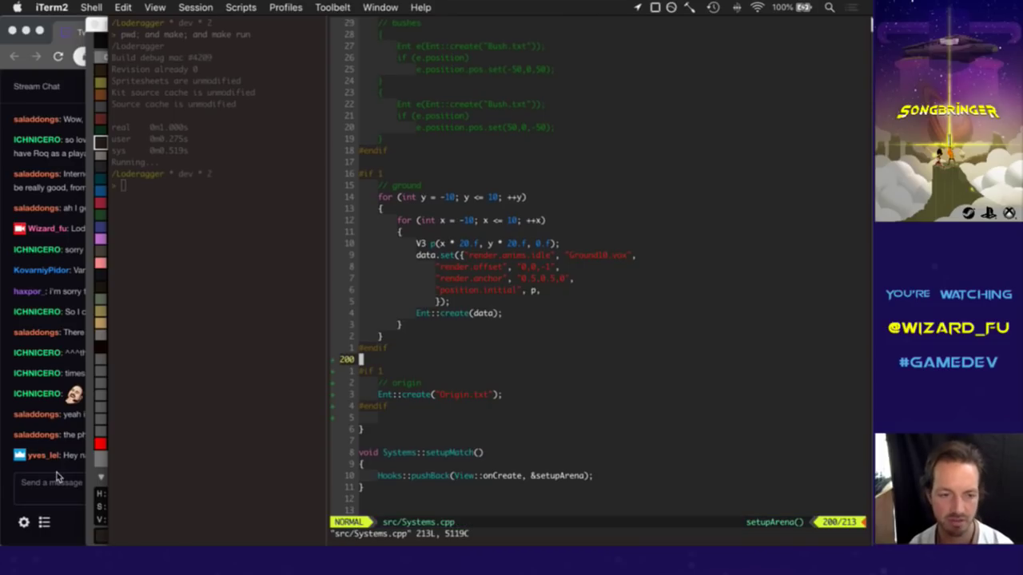
pyautogui.click(56, 473)
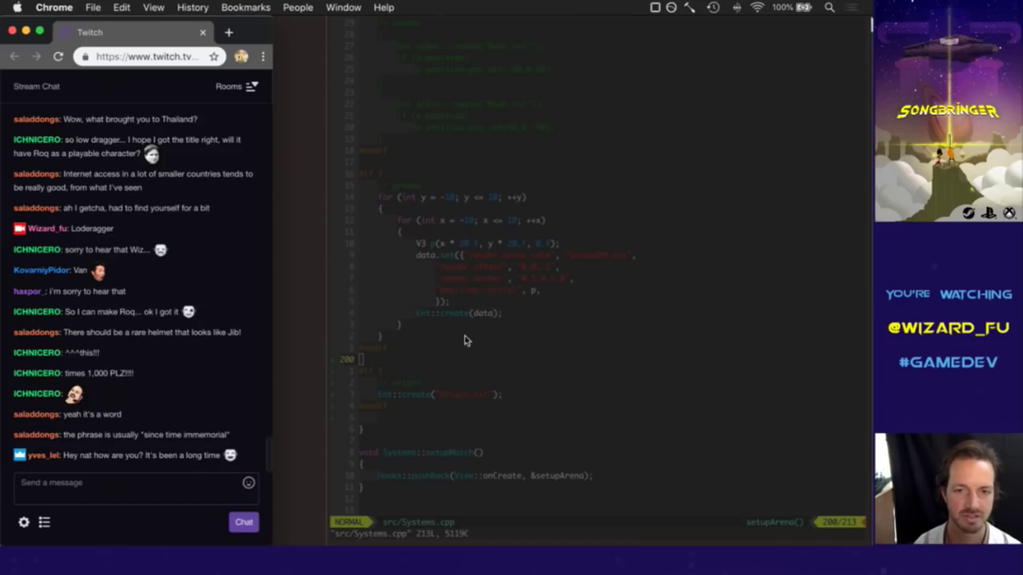
# Return from the Twitch chat to the Systems.cpp editor in iTerm2.
pyautogui.click(529, 390)
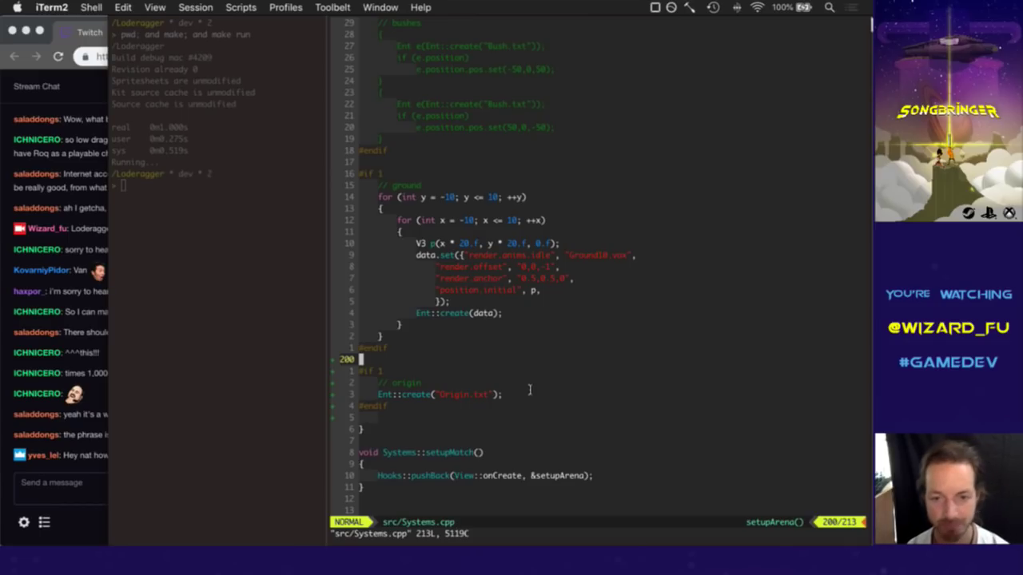
# Change "Origin.txt" to "Tree.txt" in the pasted block and save Systems.cpp.
pyautogui.write(':noh')
pyautogui.press('Return')
pyautogui.press('j')
pyautogui.press('j')
pyautogui.press('j')
pyautogui.press('w')
pyautogui.press('f')
pyautogui.hotkey('shift', 'o')
pyautogui.press('c')
pyautogui.press('w')
pyautogui.write('Tree')
pyautogui.press('Escape')
pyautogui.write(':w')
pyautogui.press('Return')
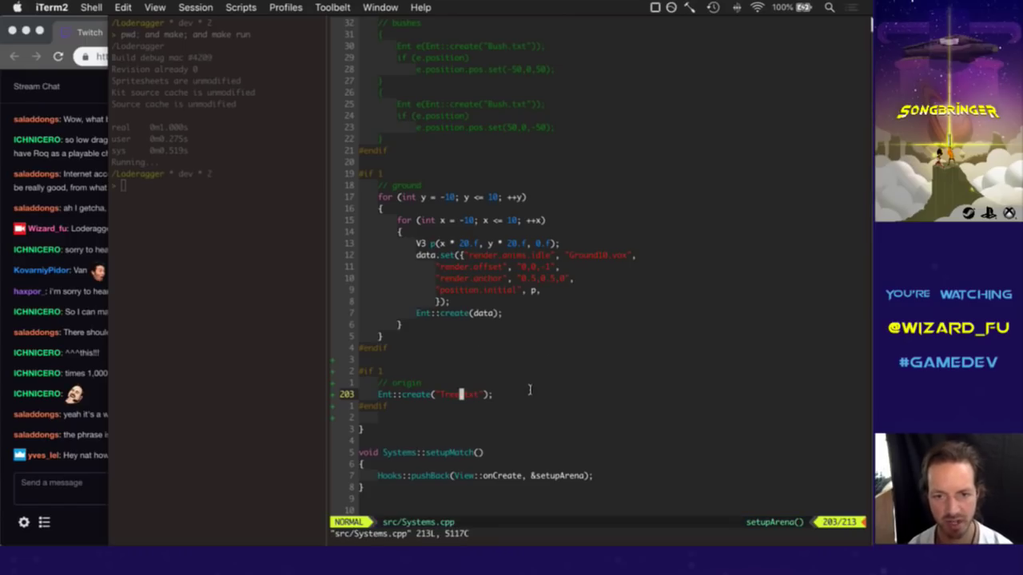
# Move back up through the setupArena code to the ground block.
pyautogui.press('l')
pyautogui.press('1')
pyautogui.press('0')
pyautogui.press('k')
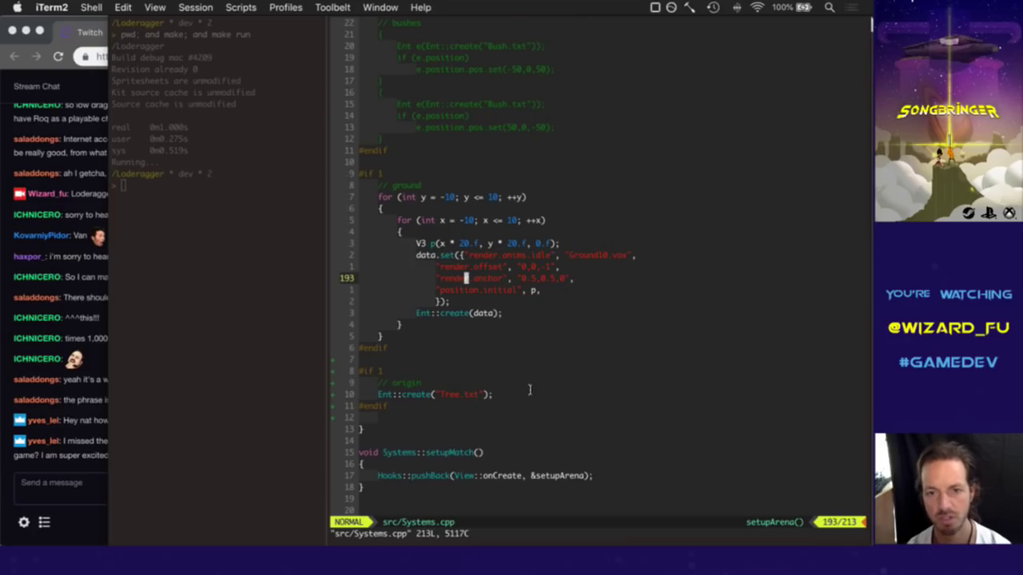
pyautogui.press('k')
pyautogui.press('k')
pyautogui.press('k')
pyautogui.press('k')
pyautogui.press('k')
pyautogui.press('k')
pyautogui.press('k')
pyautogui.press('k')
pyautogui.press('k')
pyautogui.press('k')
pyautogui.press('k')
pyautogui.press('k')
pyautogui.press('k')
pyautogui.press('k')
pyautogui.press('k')
pyautogui.press('k')
pyautogui.press('k')
pyautogui.press('k')
pyautogui.press('k')
pyautogui.press('k')
# Return to data/Tree.txt with :bp! and add an 'initial 50,50,0' line above render.
pyautogui.press('j')
pyautogui.press('j')
pyautogui.press('j')
pyautogui.press('j')
pyautogui.press('j')
pyautogui.press('j')
pyautogui.press('j')
pyautogui.press('j')
pyautogui.press('j')
pyautogui.press('j')
pyautogui.press('j')
pyautogui.press('j')
pyautogui.press('j')
pyautogui.press('j')
pyautogui.press('j')
pyautogui.press('j')
pyautogui.write(':bp!')
pyautogui.press('Return')
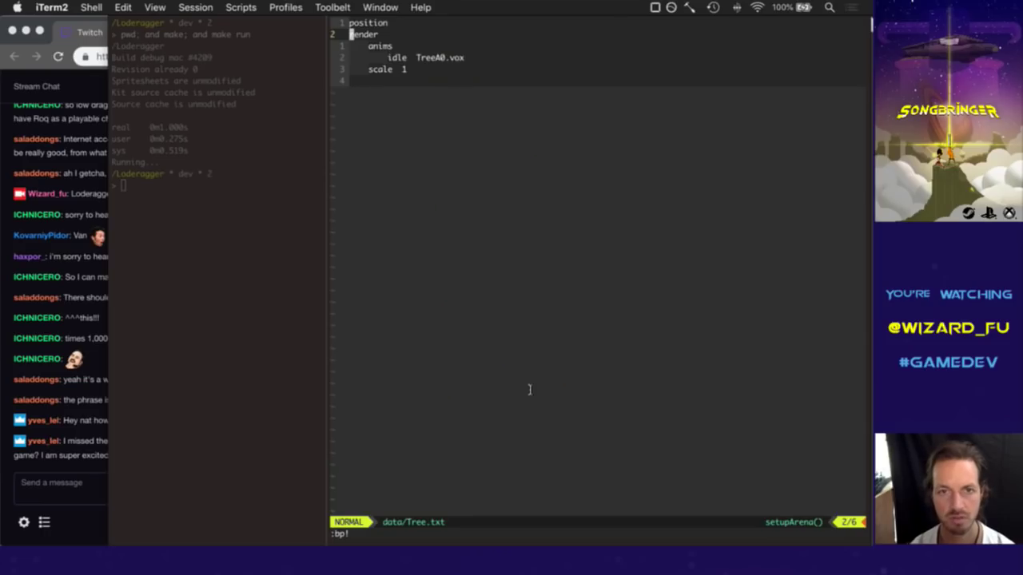
pyautogui.press('O')
pyautogui.press('Tab')
pyautogui.write('initial')
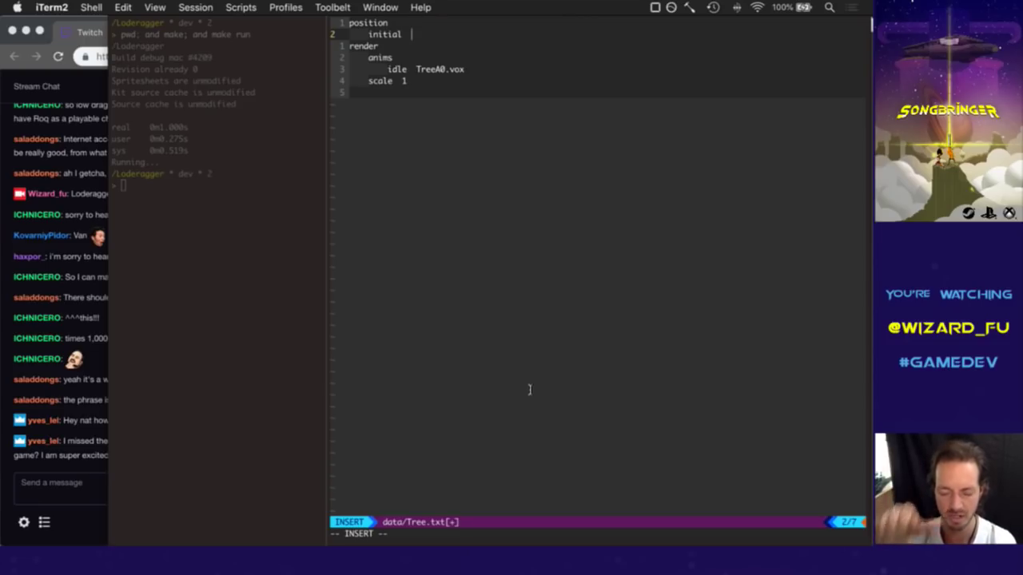
pyautogui.write('50,50,0')
pyautogui.press('Escape')
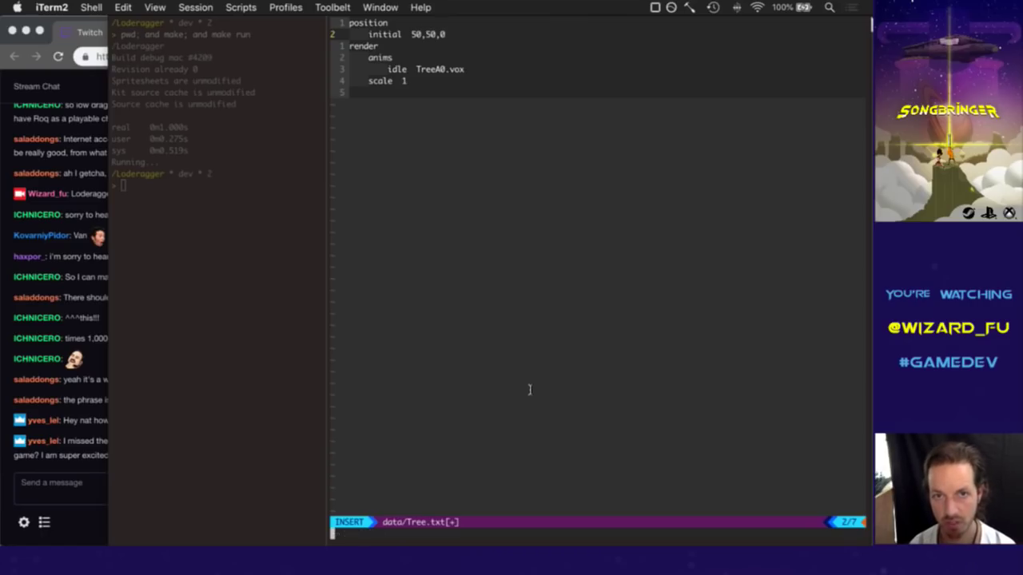
pyautogui.write(':w')
pyautogui.press('Return')
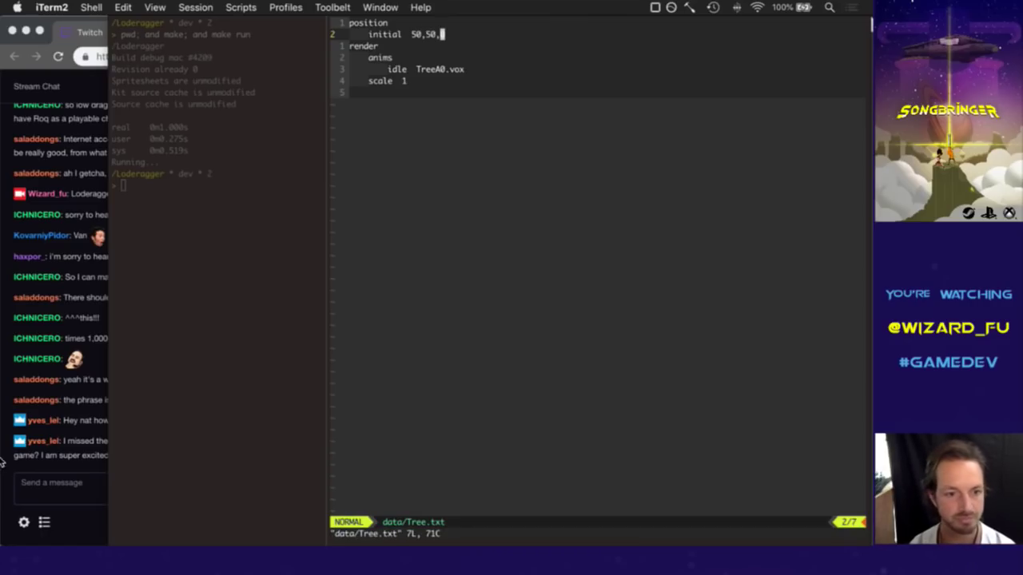
# Read the Twitch chat, then return to the vim session holding Tree.txt.
pyautogui.click(72, 497)
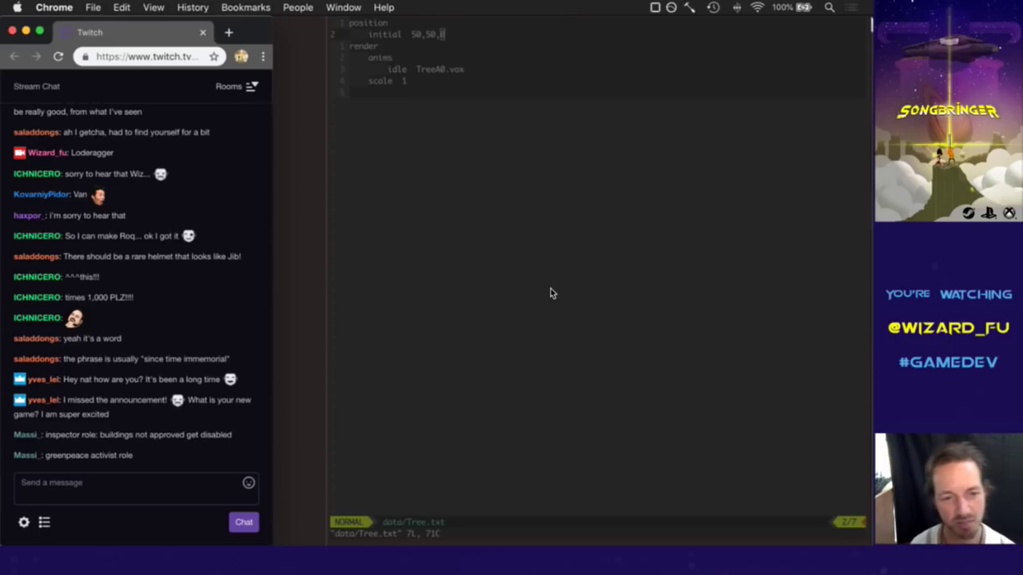
pyautogui.click(555, 286)
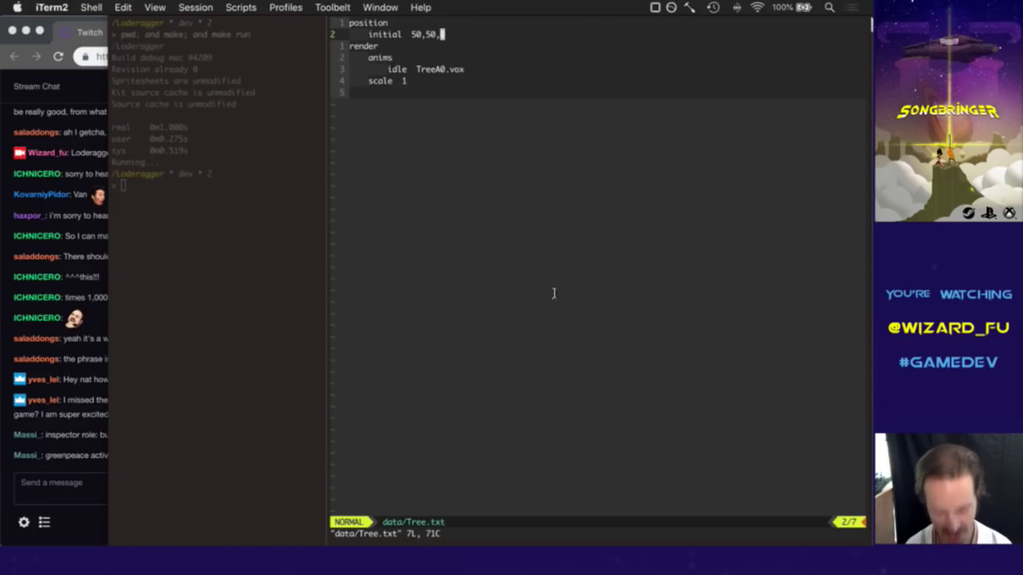
# Save Tree.txt with :up to rebuild and run Loderagger, then walk the character toward the tree.
pyautogui.write(':up')
pyautogui.press('Return')
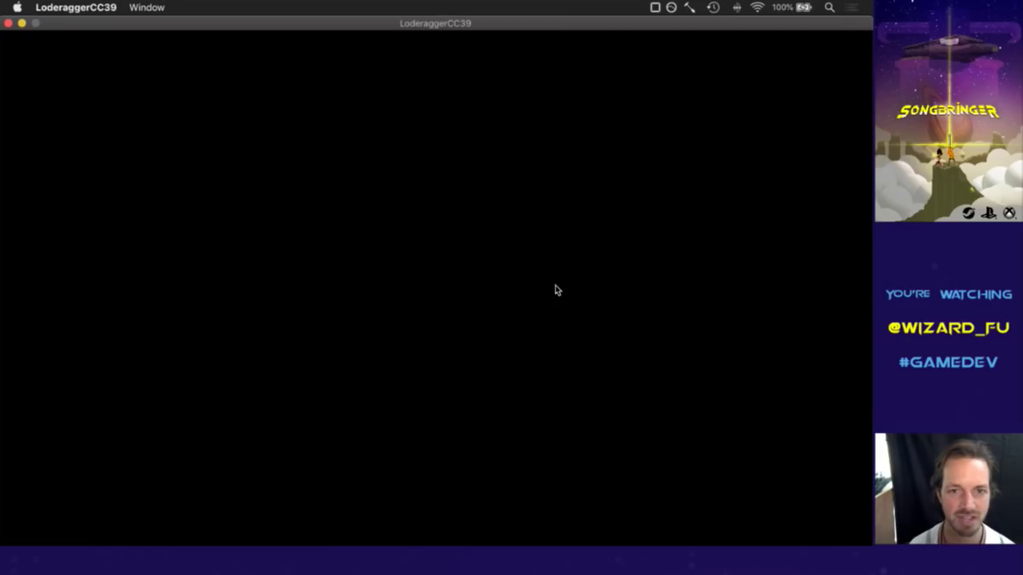
pyautogui.press('e')
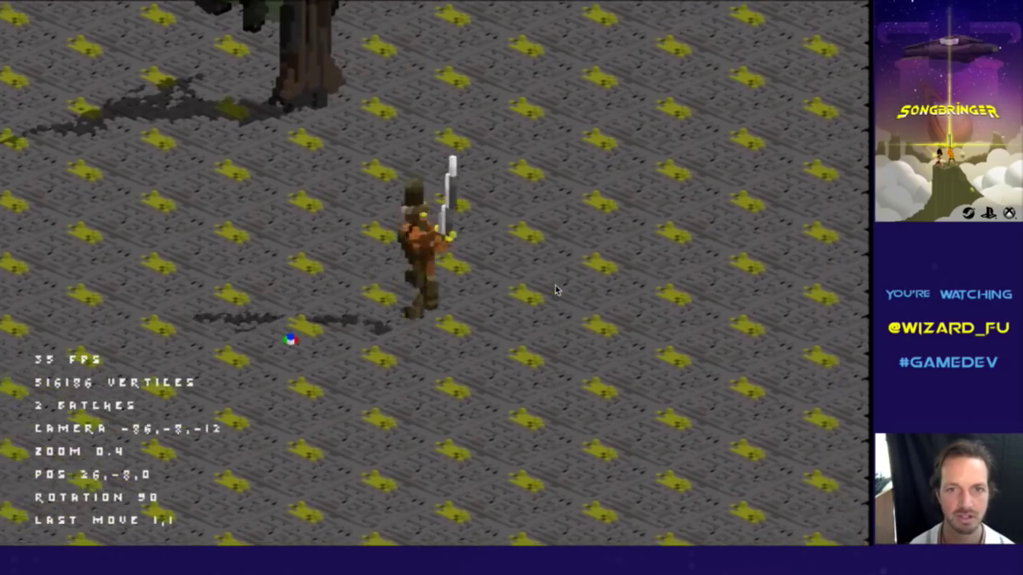
pyautogui.press('q')
pyautogui.press('e')
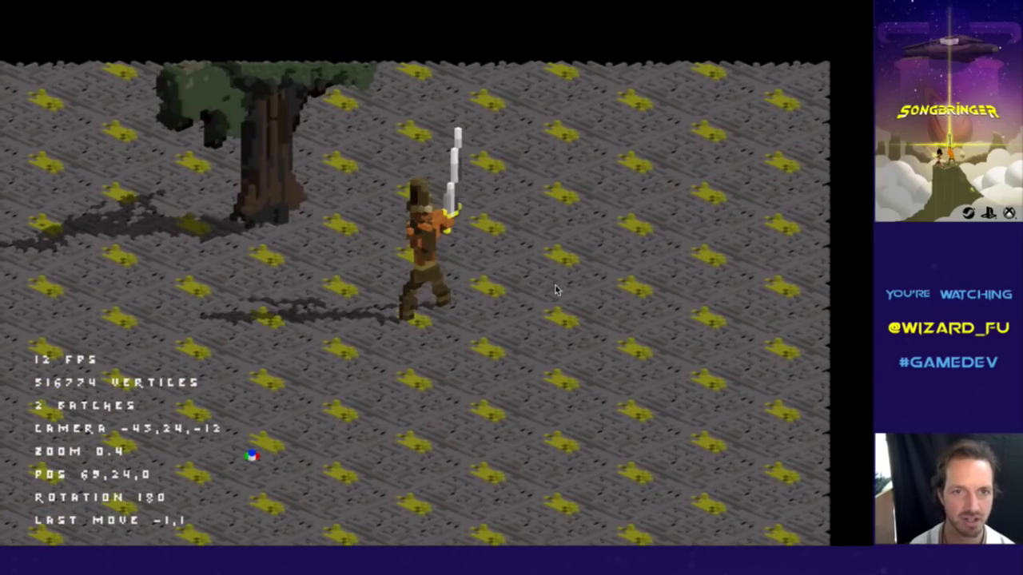
pyautogui.press('e')
pyautogui.press('e')
# Walk the character up to, alongside and past the voxel tree, then quit the game.
pyautogui.press('q')
pyautogui.press('q')
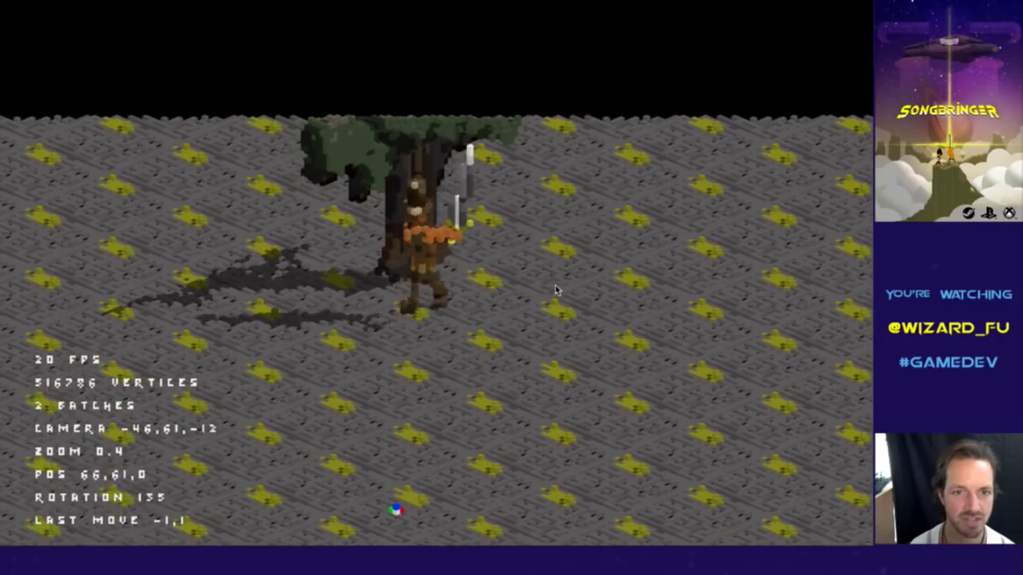
pyautogui.press('q')
pyautogui.press('q')
pyautogui.press('q')
pyautogui.press('q')
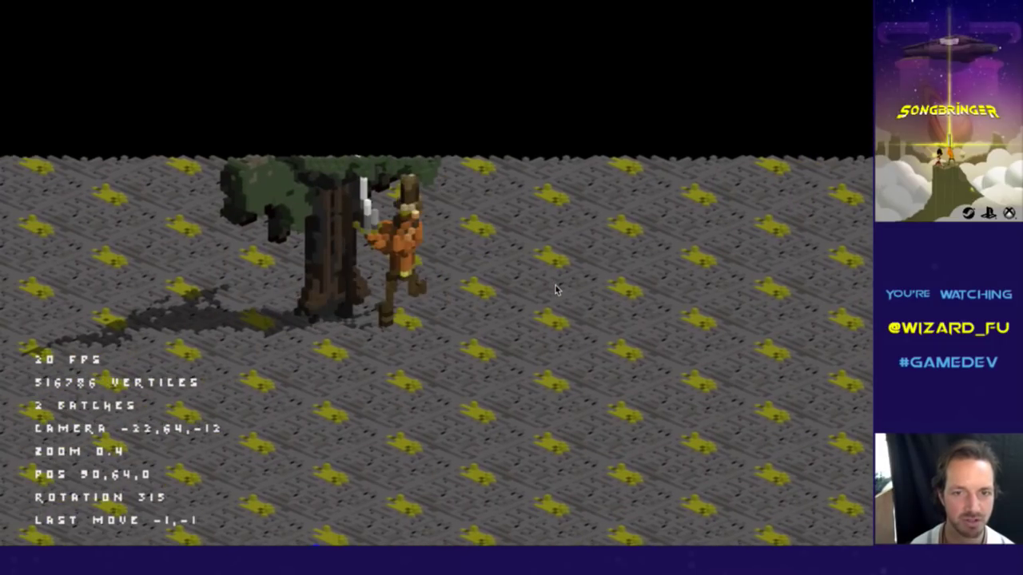
pyautogui.press('q')
pyautogui.press('e')
pyautogui.press('q')
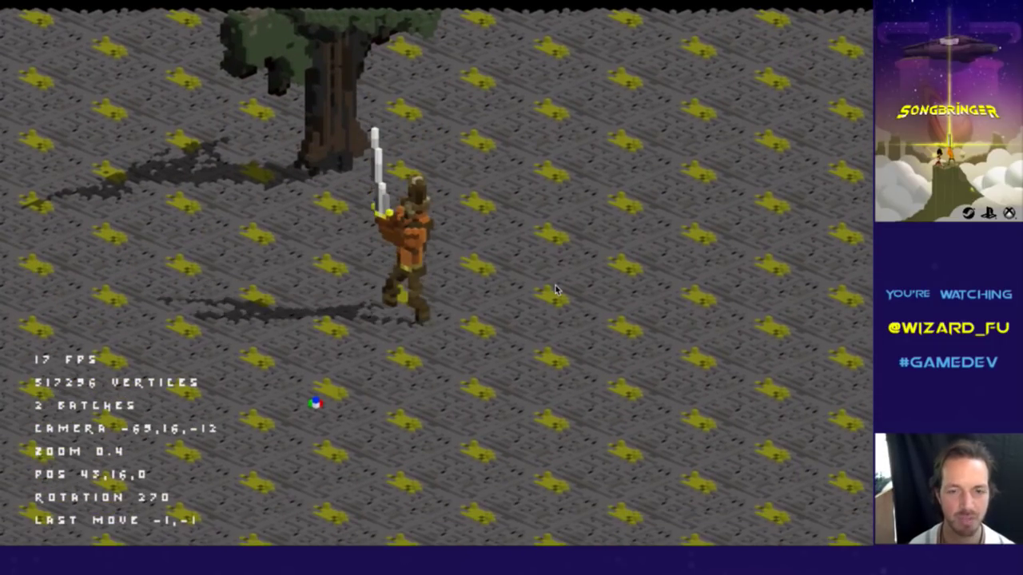
pyautogui.press('Escape')
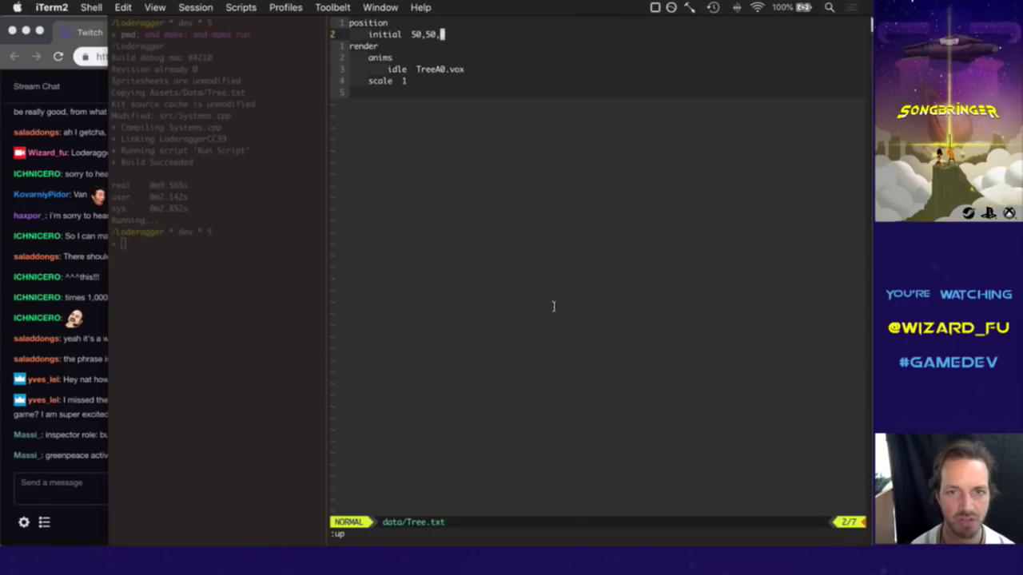
# Append a 0 z value to the tree's position line in Tree.txt.
pyautogui.write('a0')
pyautogui.press('Escape')
pyautogui.press('j')
pyautogui.press('k')
pyautogui.press('h')
pyautogui.press('h')
pyautogui.press('h')
pyautogui.press('h')
pyautogui.press('h')
pyautogui.press('h')
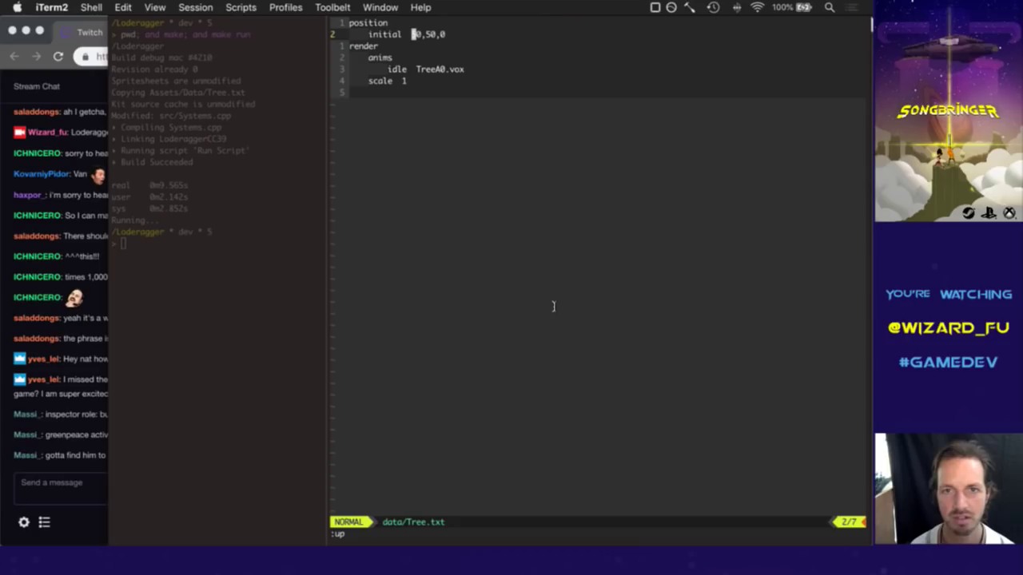
# Replace the x and y position digits with 2 to make the position 20,20,0, and save with :w.
pyautogui.press('r')
pyautogui.press('1')
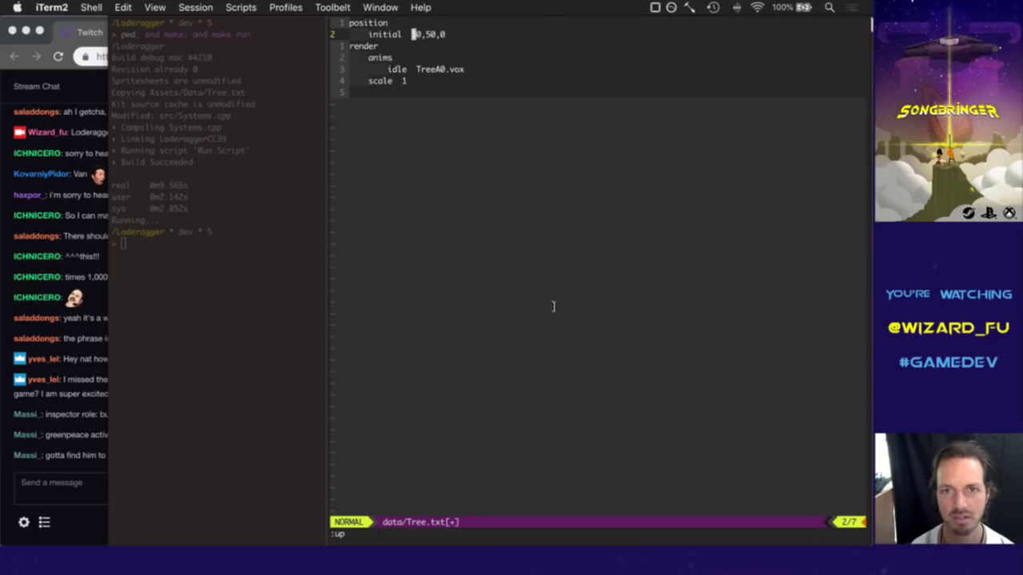
pyautogui.press('r')
pyautogui.press('2')
pyautogui.press('l')
pyautogui.press('l')
pyautogui.press('l')
pyautogui.write('r2:w')
pyautogui.press('Return')
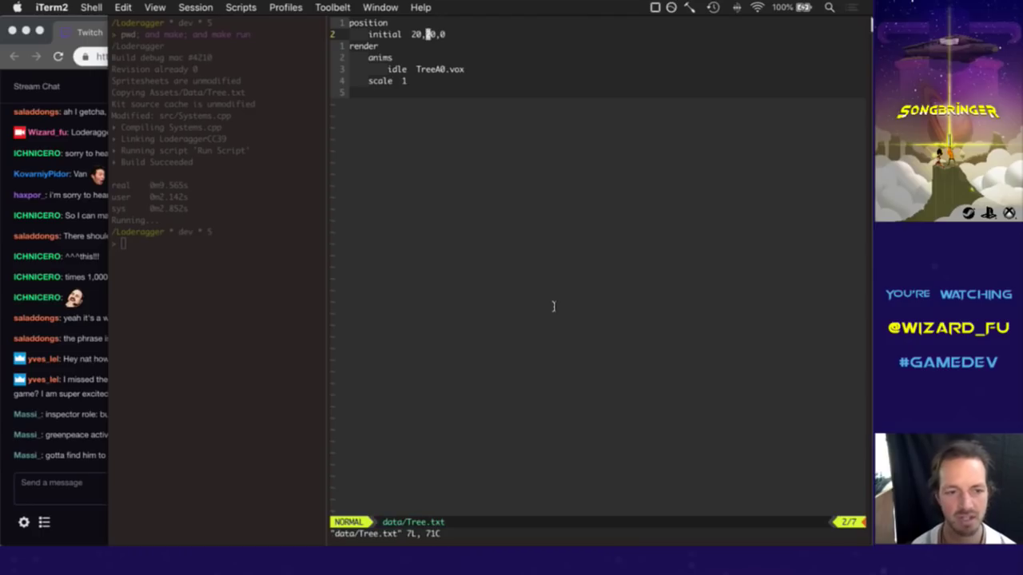
pyautogui.click(72, 462)
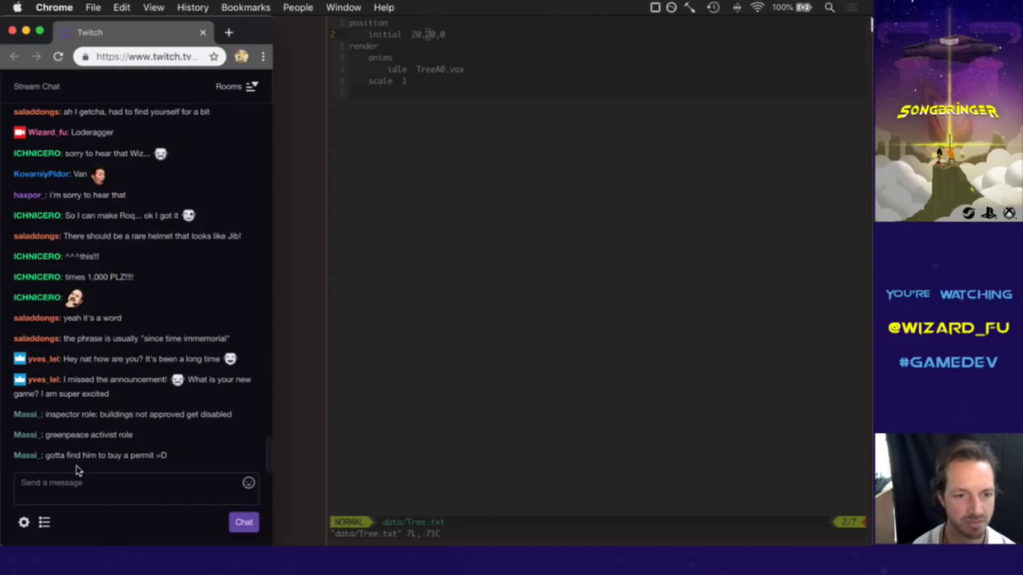
pyautogui.click(452, 335)
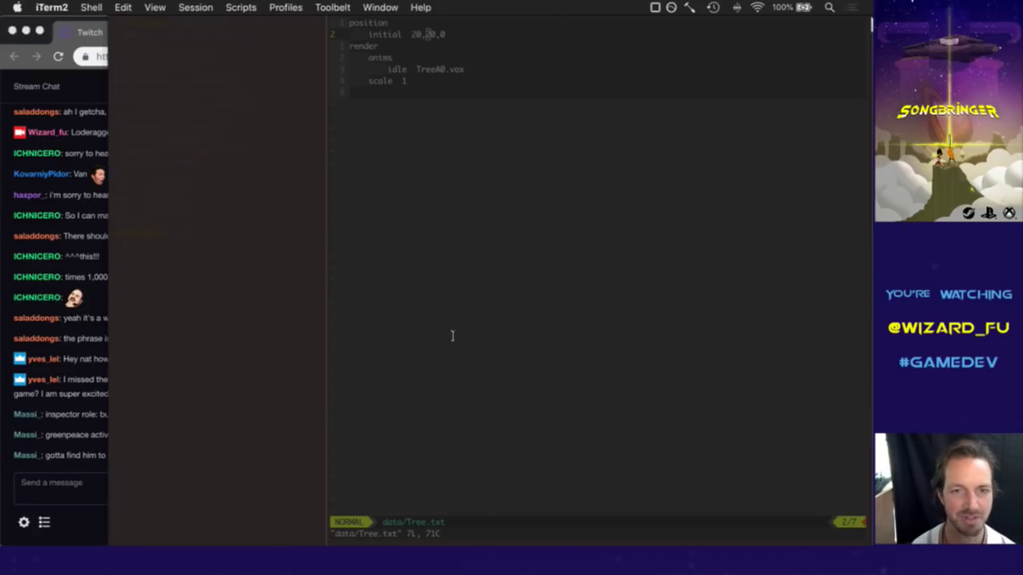
# Rebuild and run the game with F5, then walk the character toward the moved tree.
pyautogui.press('F5')
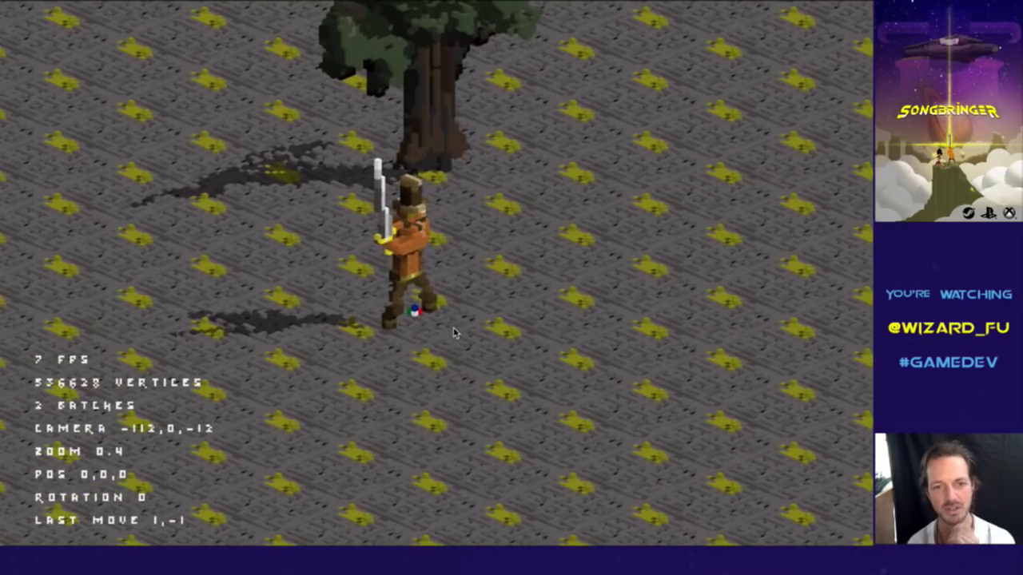
pyautogui.press('Right')
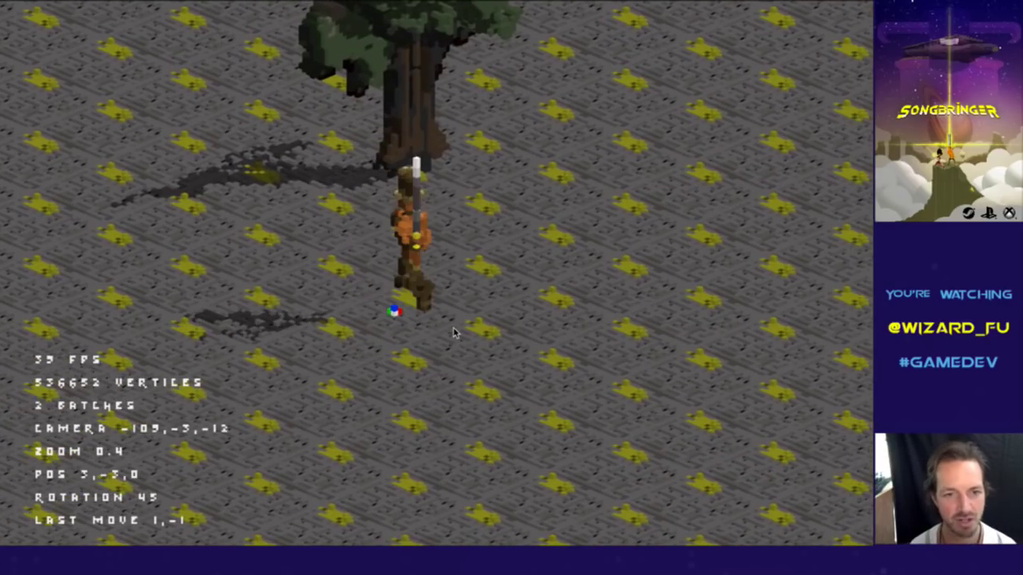
pyautogui.press('Right')
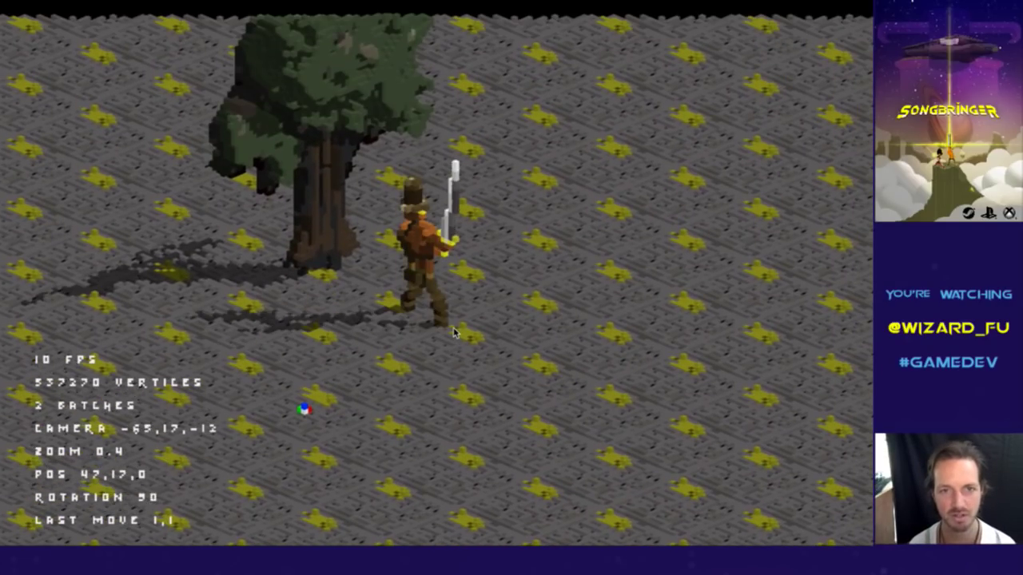
pyautogui.press('Up')
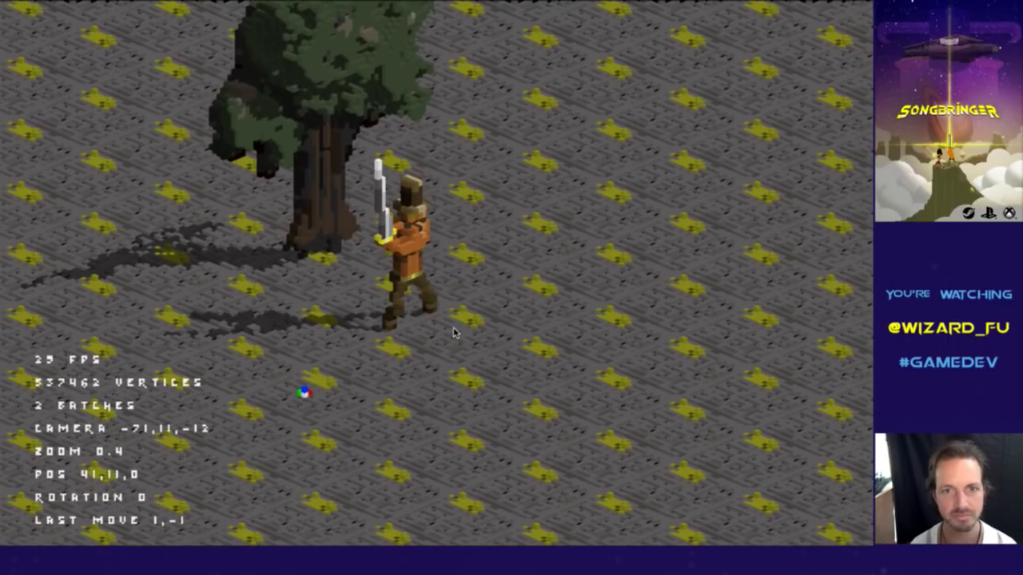
pyautogui.press('Right')
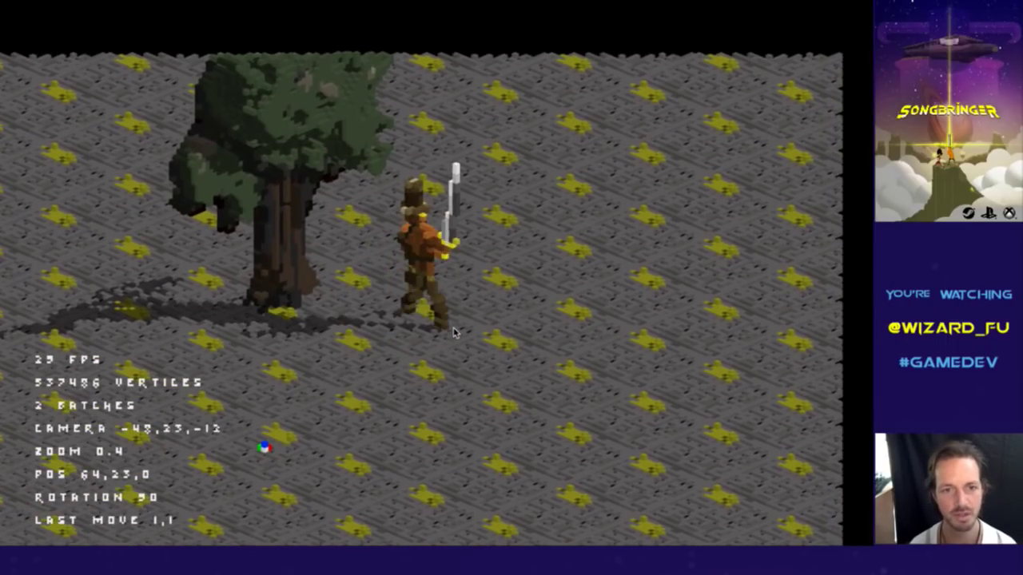
pyautogui.press('Down')
pyautogui.press('Up')
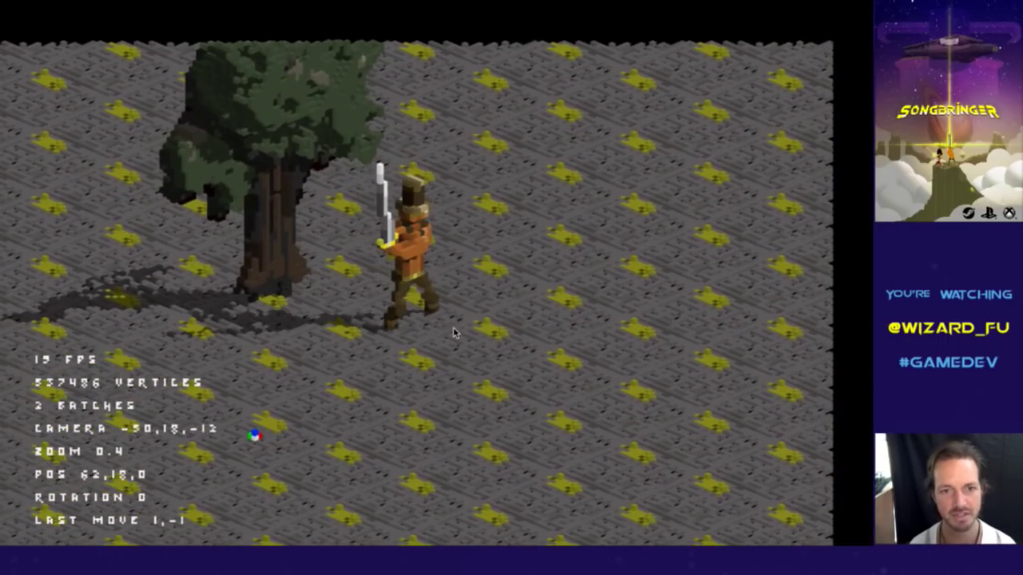
pyautogui.press('Right')
pyautogui.press('Left')
pyautogui.press('Up')
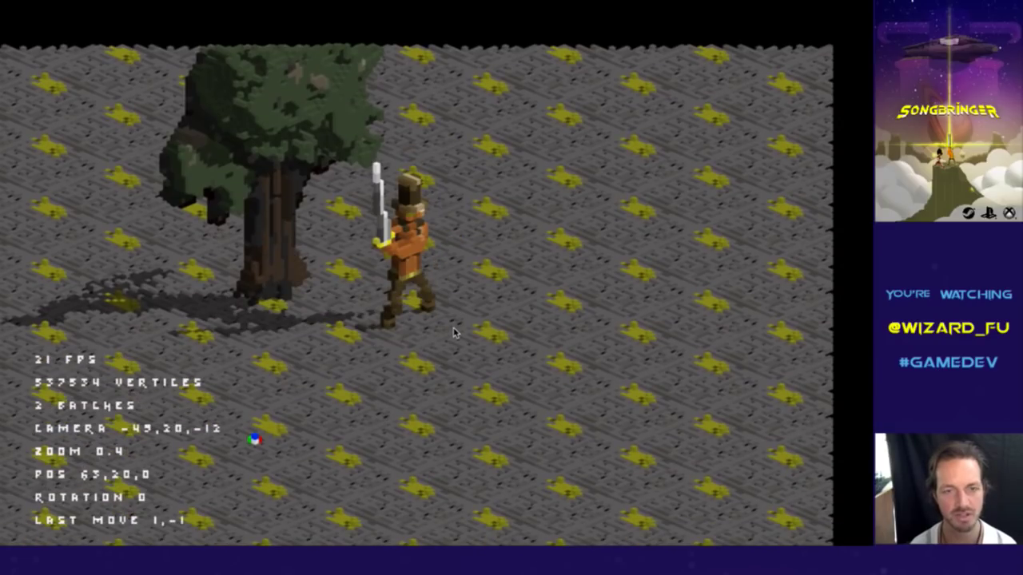
# Walk the character around beside and past the tree, then quit the game.
pyautogui.press('Up')
pyautogui.press('Right')
pyautogui.press('Left')
pyautogui.press('Up')
pyautogui.press('Left')
pyautogui.press('Up')
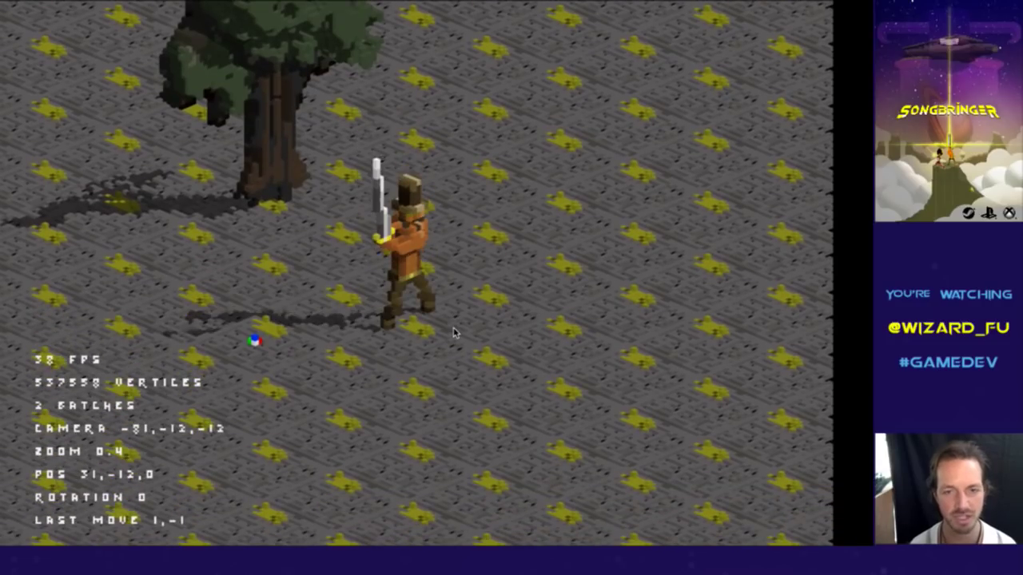
pyautogui.press('Right')
pyautogui.press('Up')
pyautogui.press('Right')
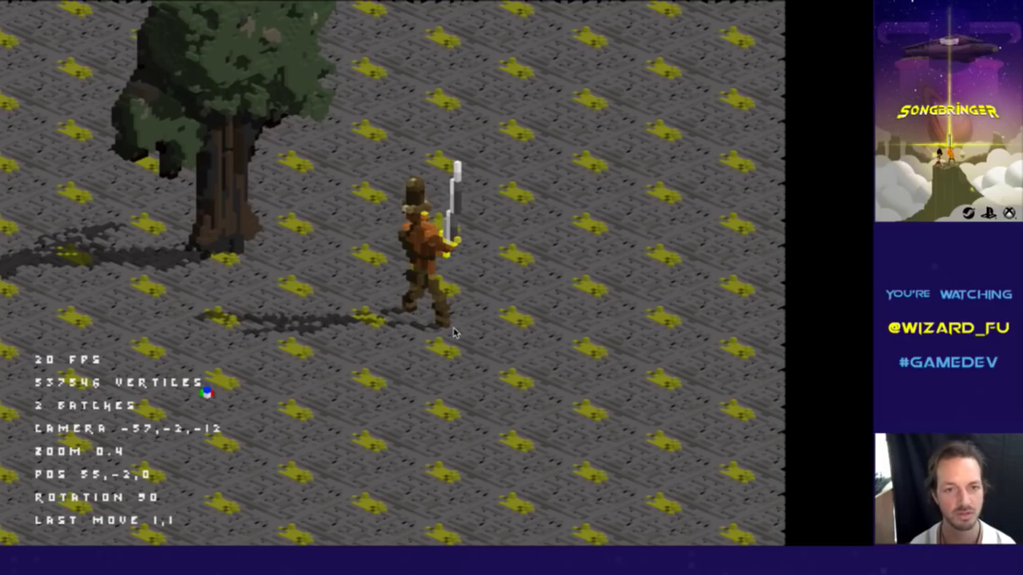
pyautogui.press('Escape')
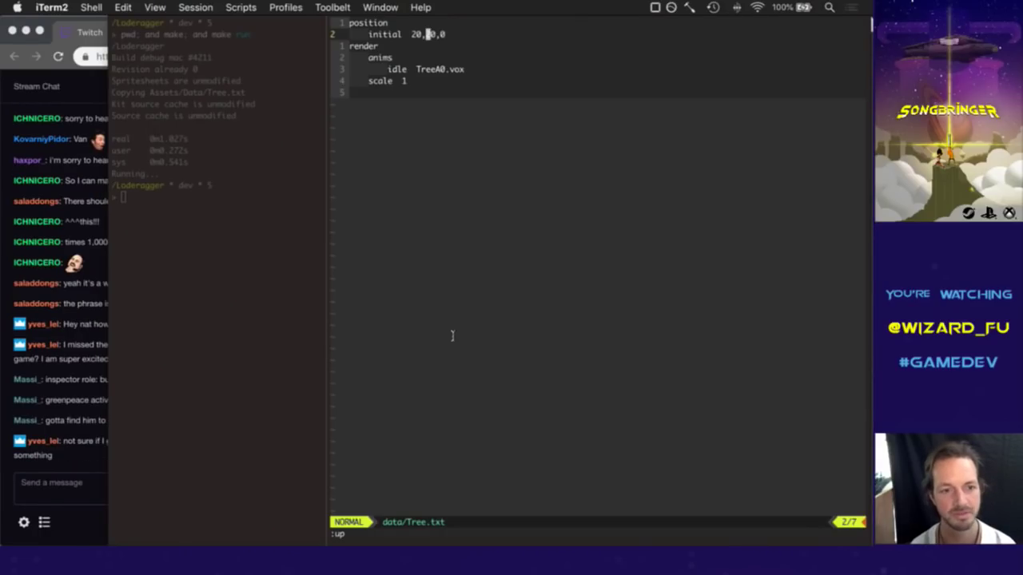
# Raise the Chrome window with the Twitch chat in front of iTerm2.
pyautogui.click(88, 457)
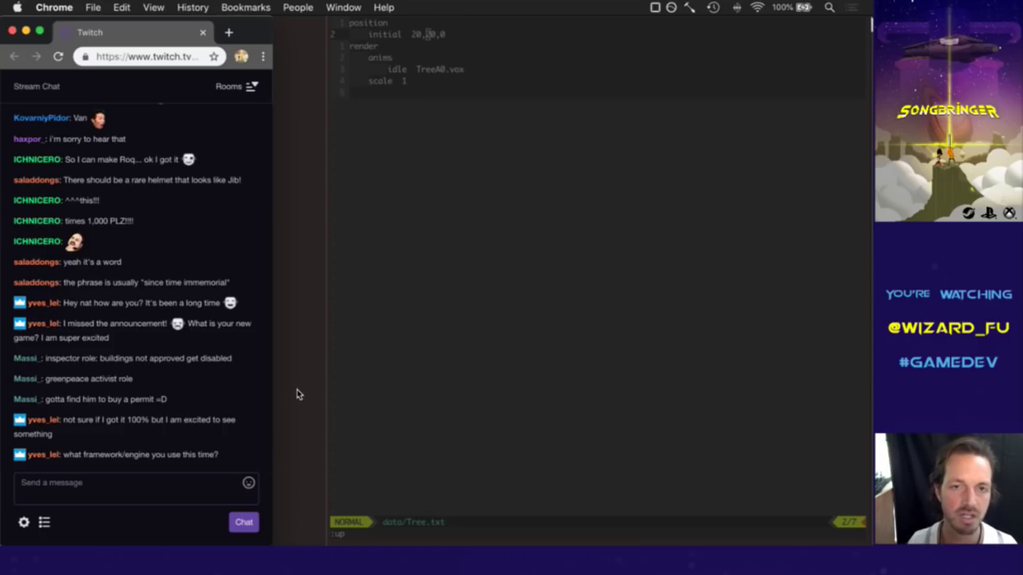
# Send 'Loderagger' as a reply in the Twitch chat.
pyautogui.click(450, 312)
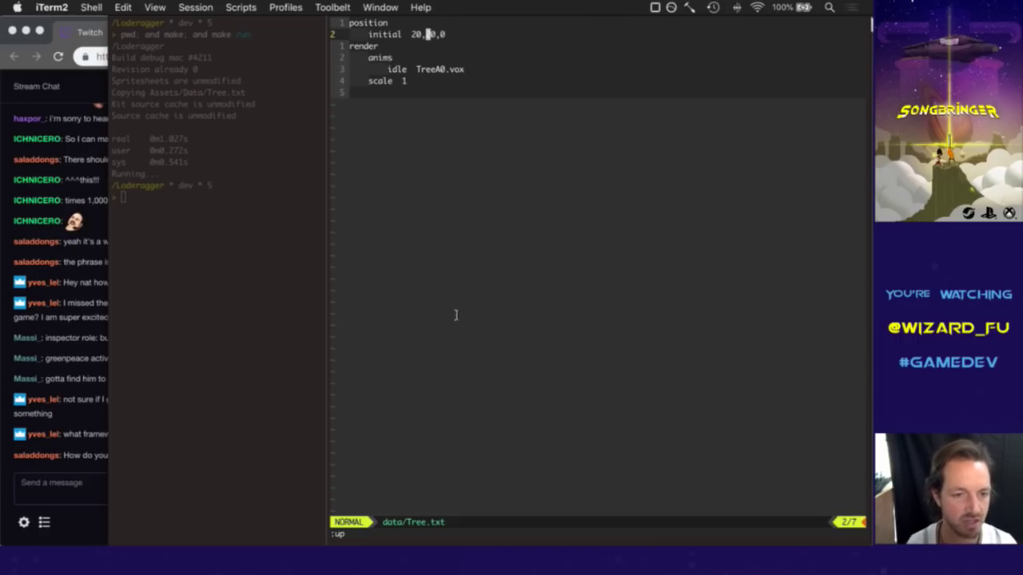
pyautogui.click(96, 458)
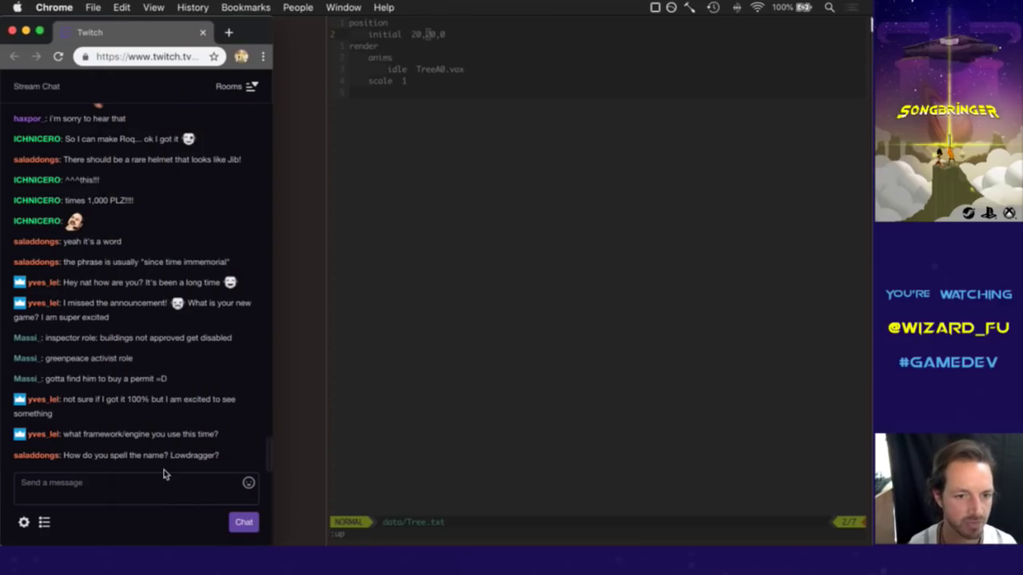
pyautogui.click(127, 504)
pyautogui.write('Lo')
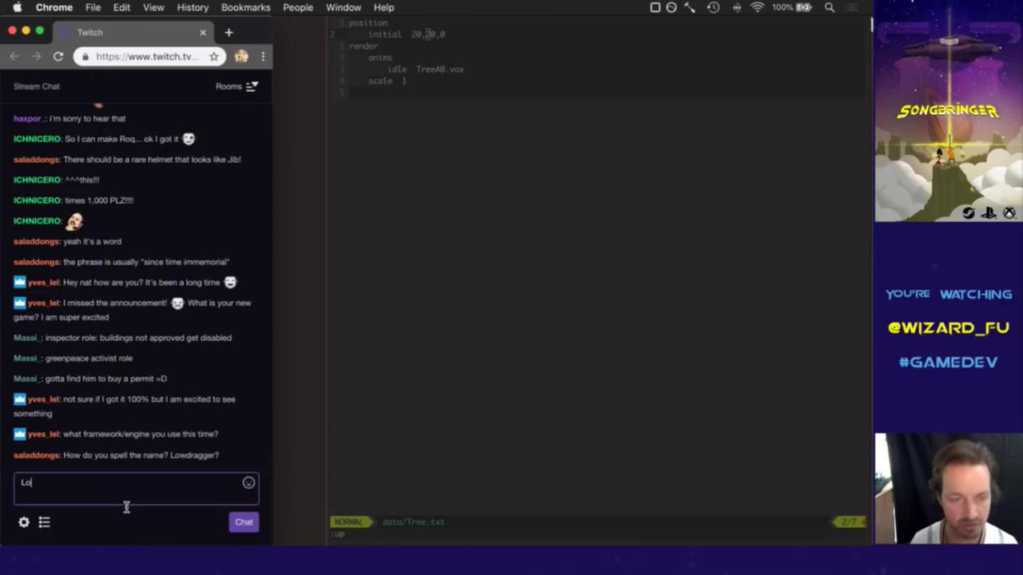
pyautogui.write('deragger')
pyautogui.press('Return')
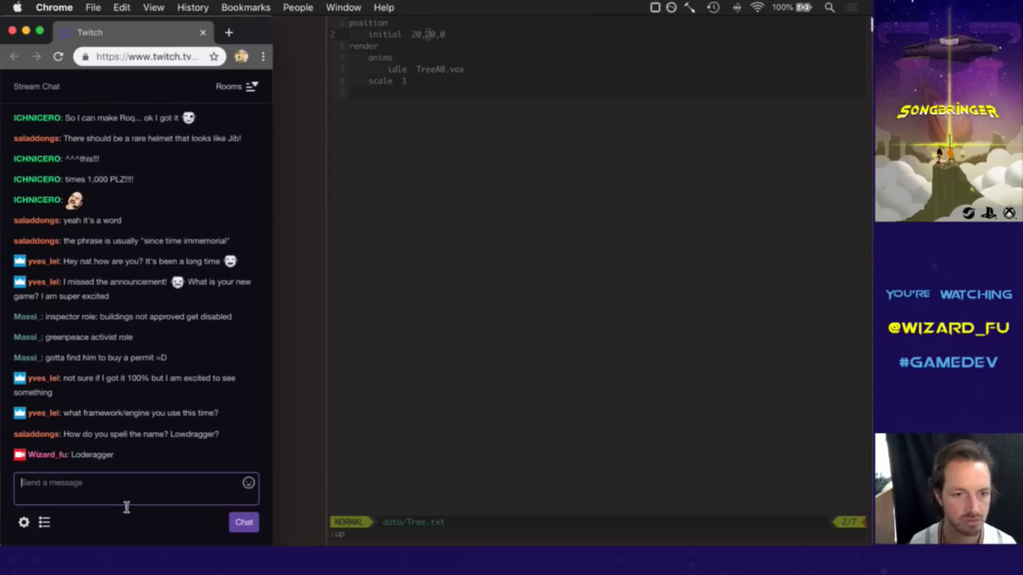
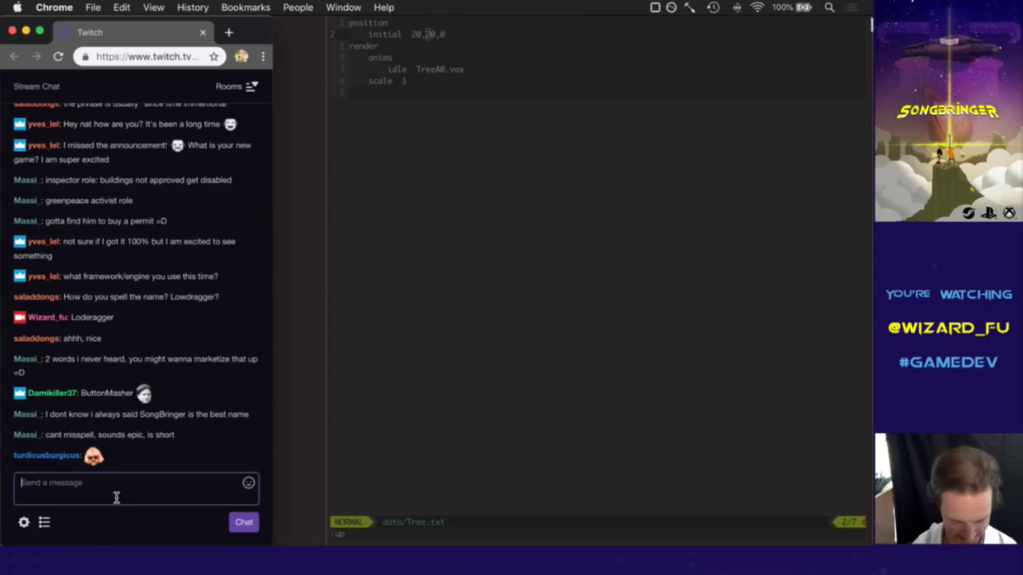
# Send 'lol yeah' in the stream chat, then switch to MagicaVoxel showing TreeA0.
pyautogui.write('lol yeah')
pyautogui.press('Return')
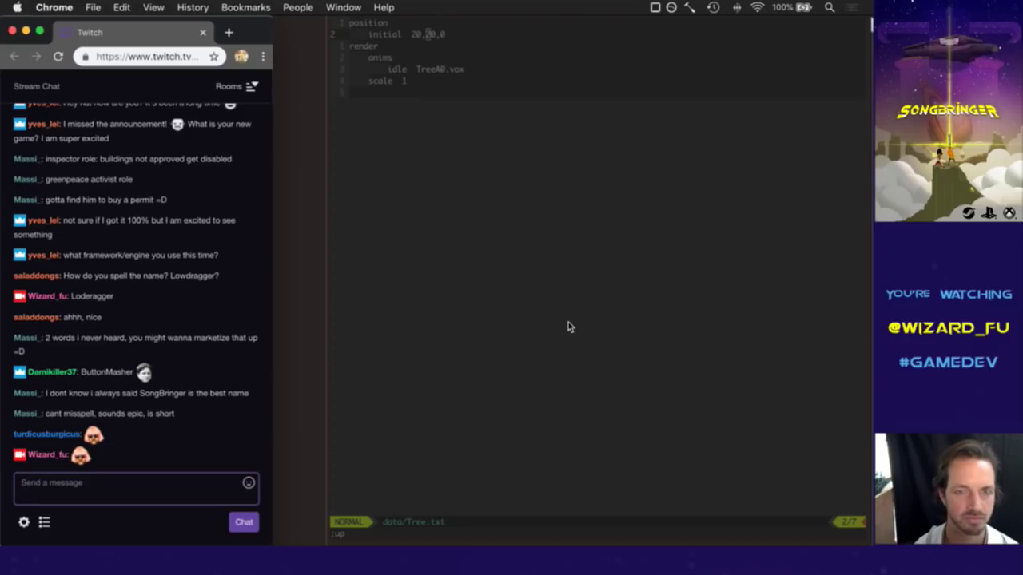
pyautogui.press('super+Tab')
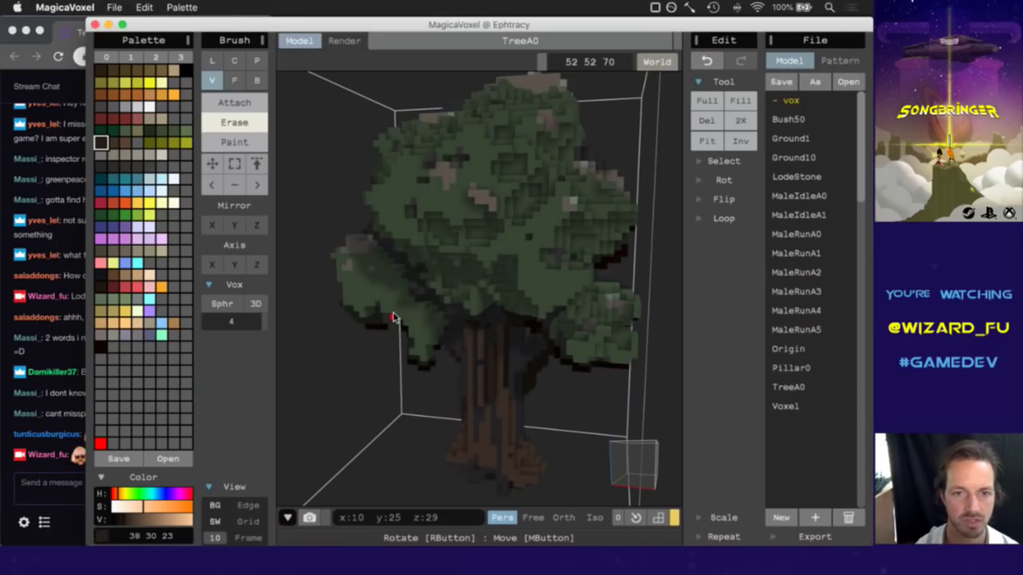
pyautogui.moveTo(630, 484); pyautogui.dragTo(530, 459, button='right')
pyautogui.click(57, 482)
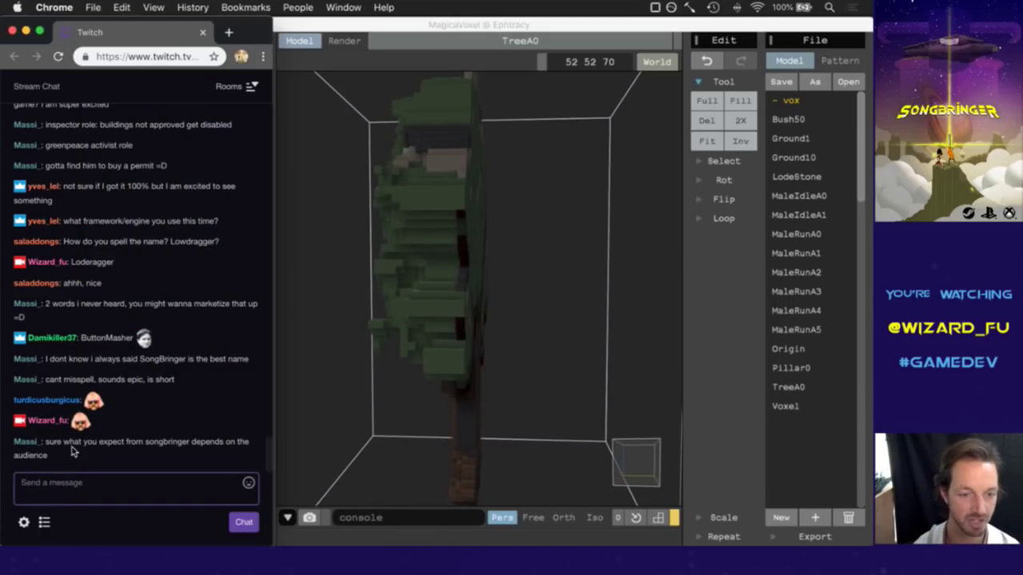
pyautogui.moveTo(69, 453); pyautogui.dragTo(75, 449)
pyautogui.click(80, 453)
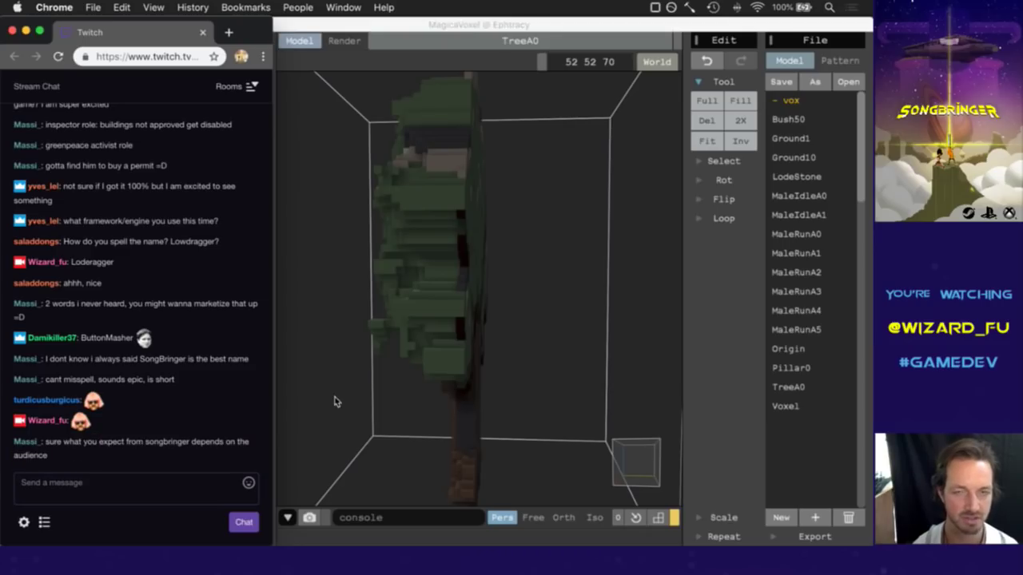
pyautogui.click(628, 32)
pyautogui.moveTo(632, 449); pyautogui.dragTo(518, 466, button='right')
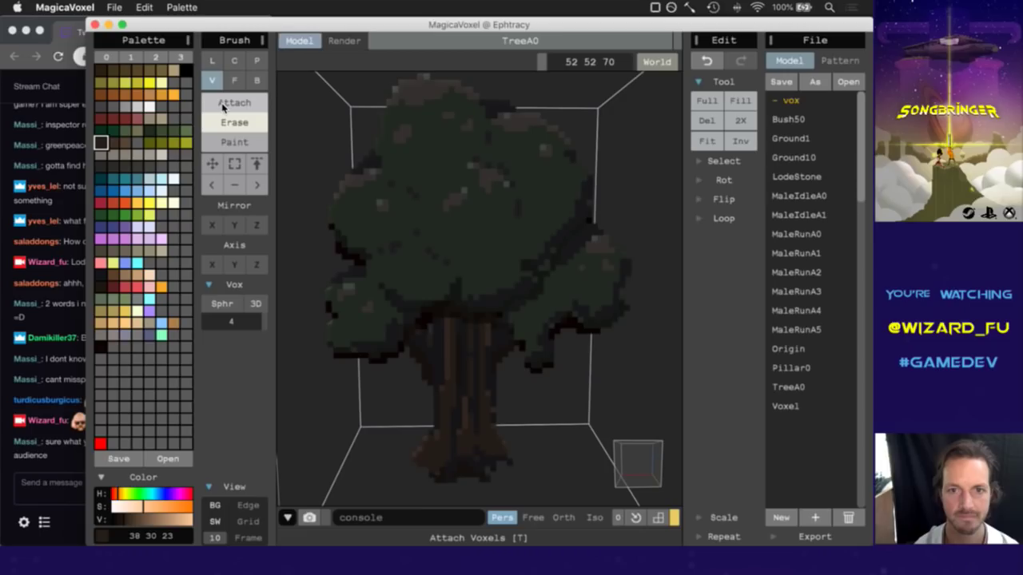
# Set the brush to Attach in Face mode, check the stream chat, and orbit the tree.
pyautogui.click(254, 104)
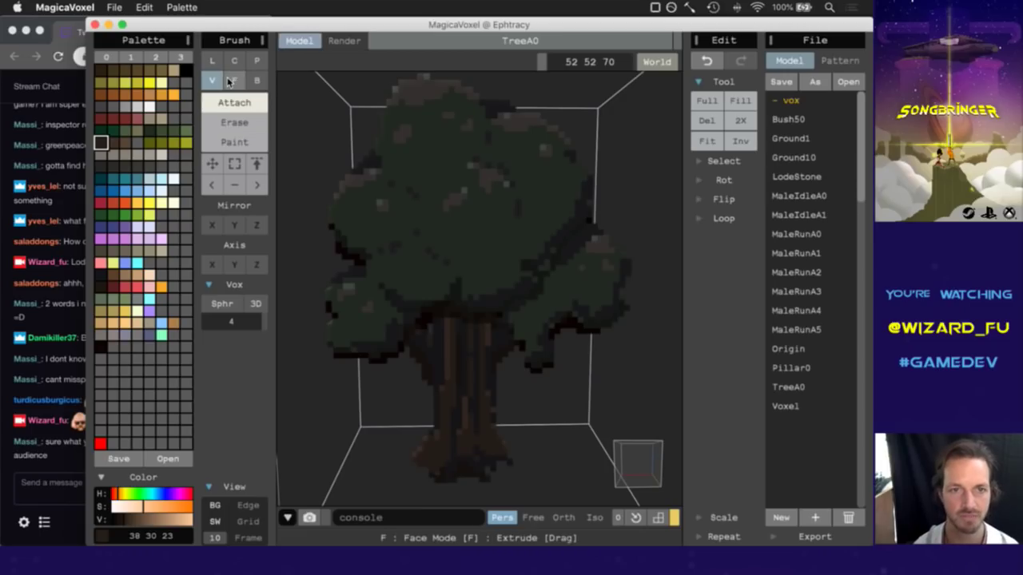
pyautogui.click(230, 81)
pyautogui.click(40, 458)
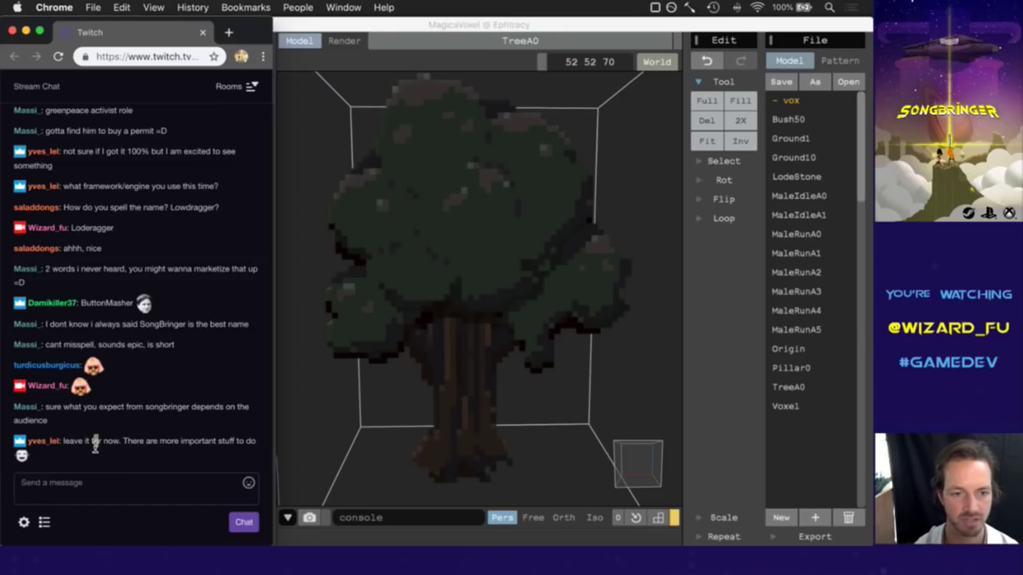
pyautogui.moveTo(93, 441); pyautogui.dragTo(142, 440)
pyautogui.click(165, 452)
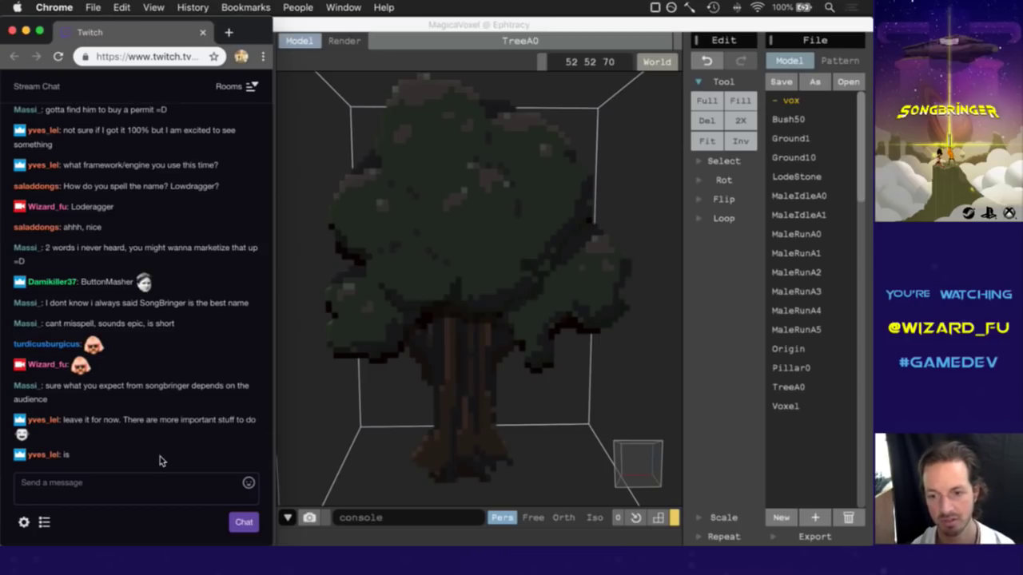
pyautogui.click(280, 328)
pyautogui.moveTo(641, 465)
pyautogui.mouseDown(button='right')
pyautogui.moveTo(589, 455)
pyautogui.moveTo(568, 467)
pyautogui.moveTo(605, 472)
pyautogui.mouseUp(button='right')
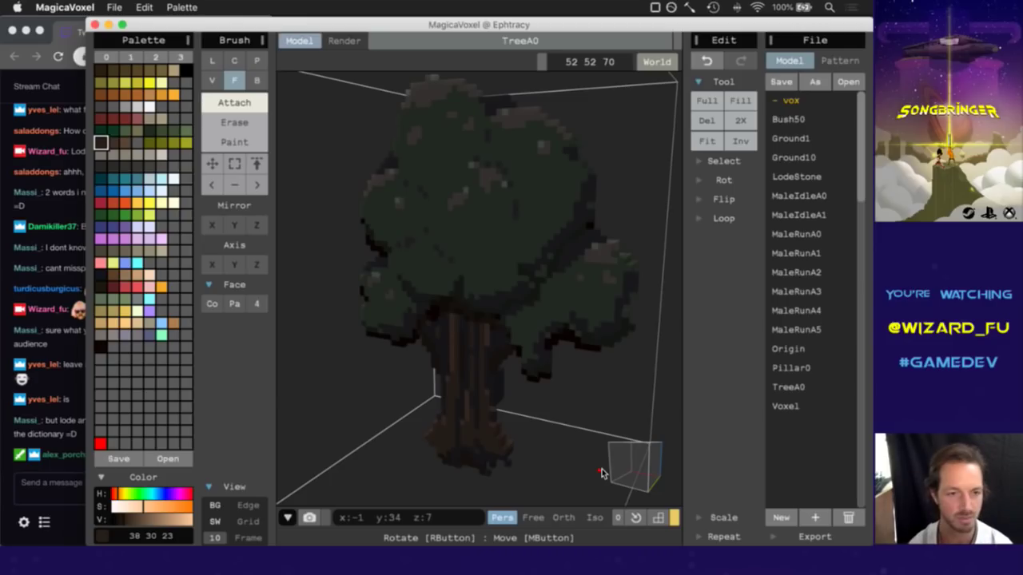
# Select text in the stream chat and start writing a new message.
pyautogui.click(69, 426)
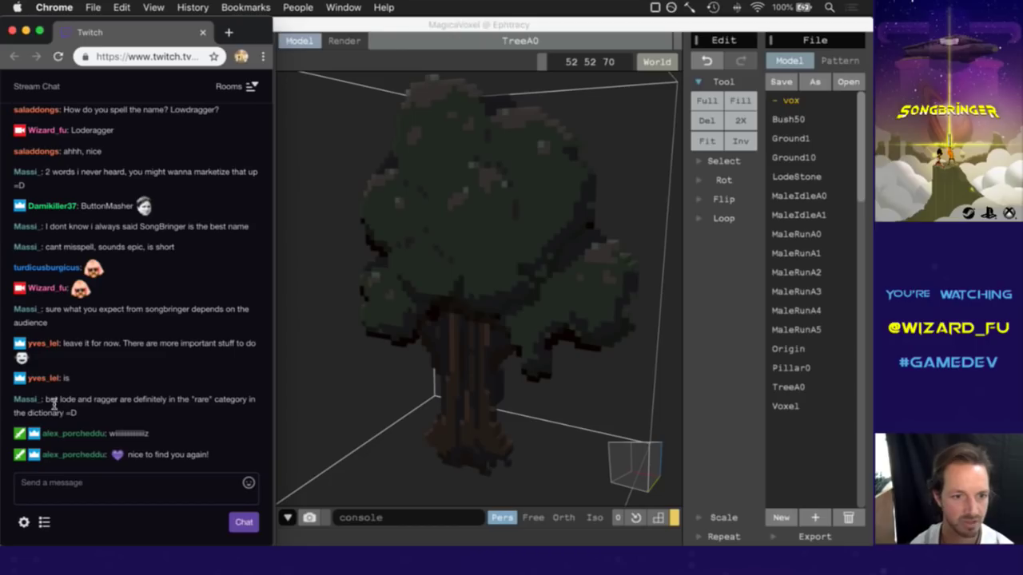
pyautogui.click(149, 412)
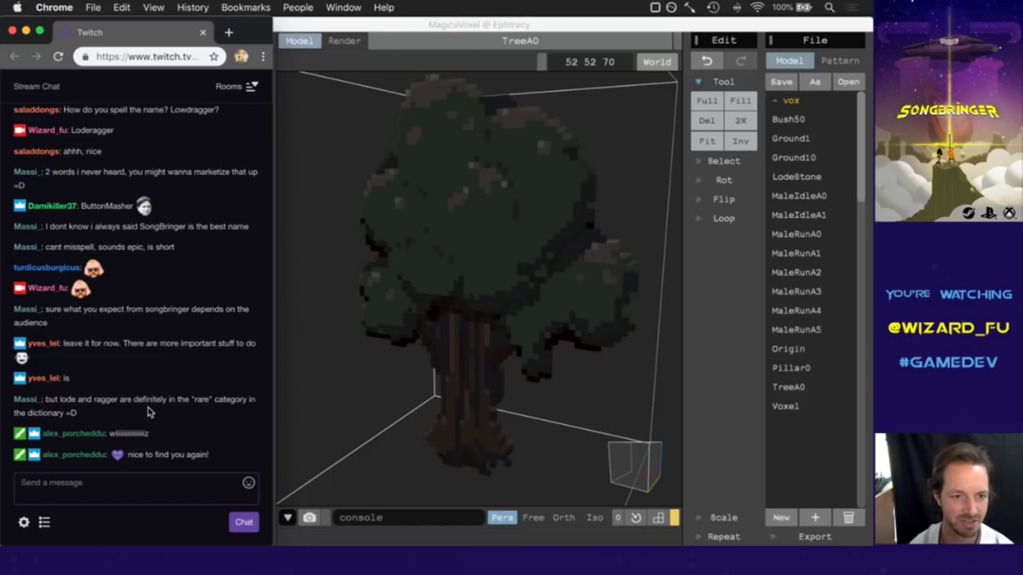
pyautogui.moveTo(144, 423); pyautogui.dragTo(210, 436)
pyautogui.click(210, 436)
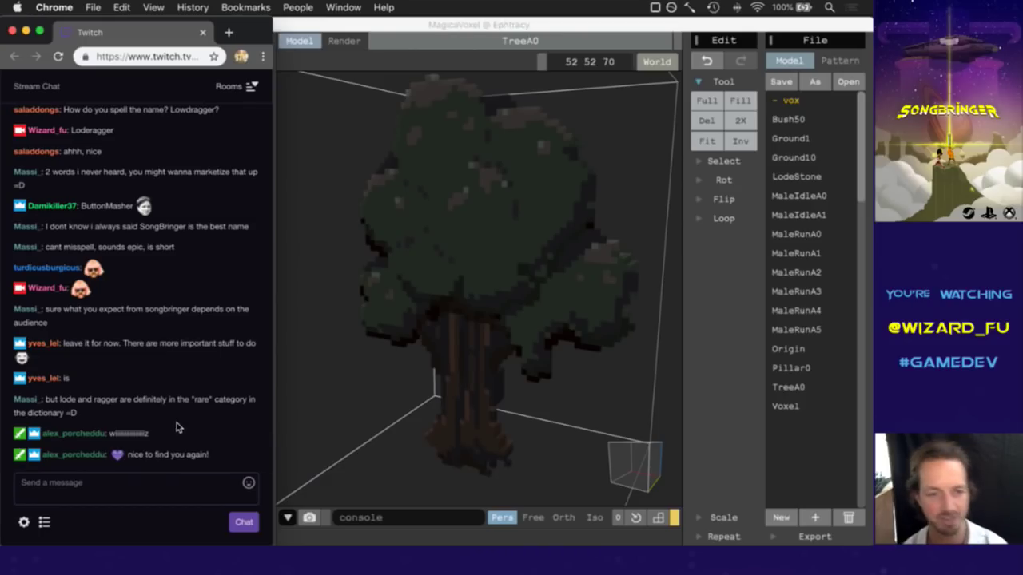
pyautogui.click(136, 488)
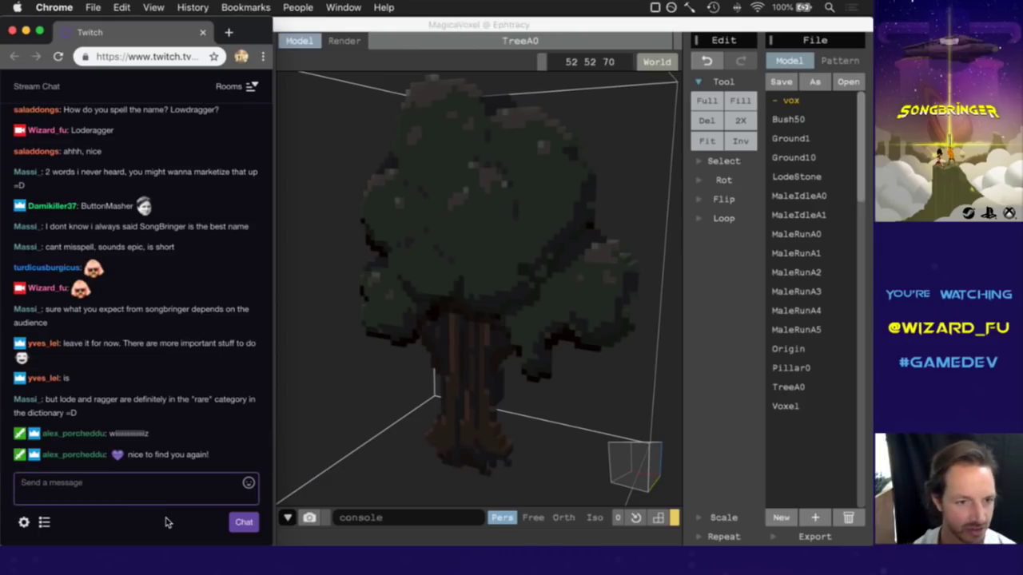
# Post the wizHat emote in the stream chat, then return to MagicaVoxel.
pyautogui.write('wizHat')
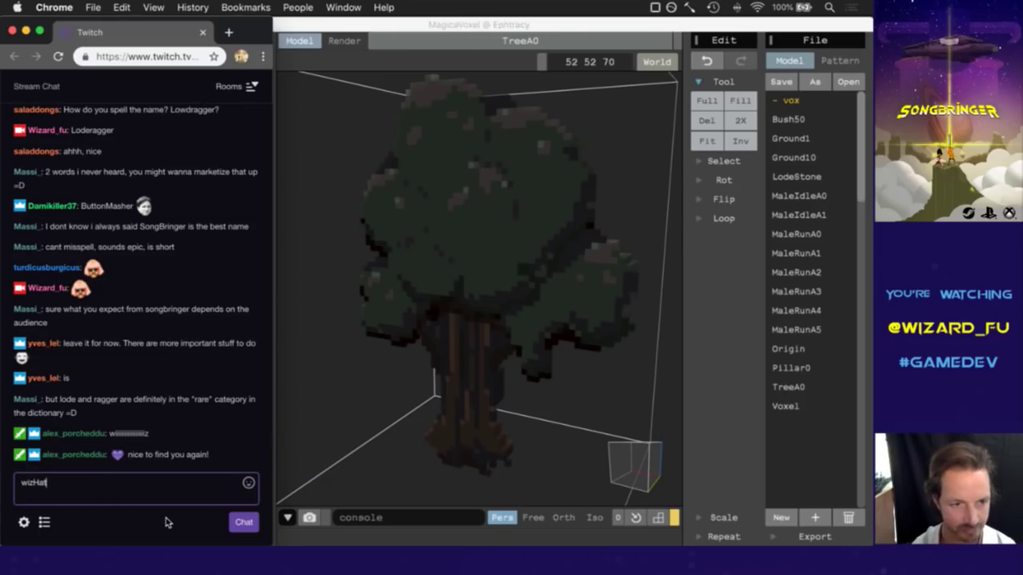
pyautogui.press('Return')
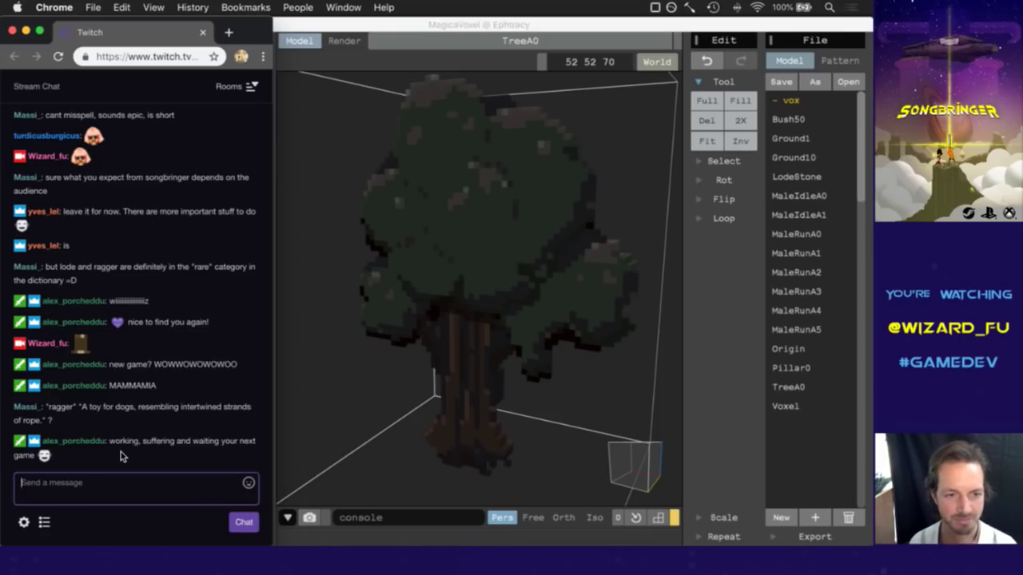
pyautogui.click(572, 31)
# Eyedrop a grey canopy voxel and attach grey voxels on top of the canopy.
pyautogui.click(639, 462)
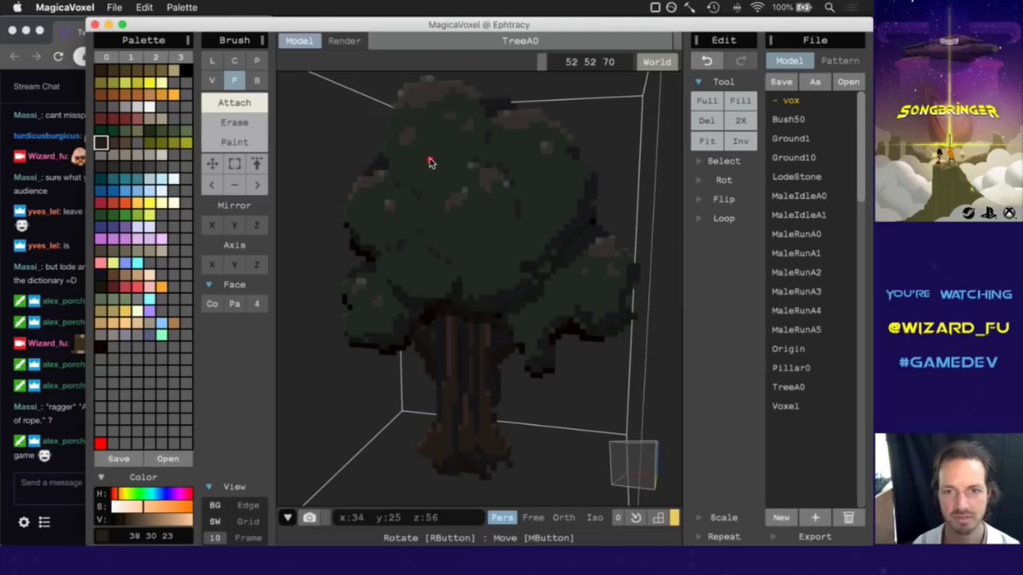
pyautogui.keyDown('alt'); pyautogui.click(426, 100); pyautogui.keyUp('alt')
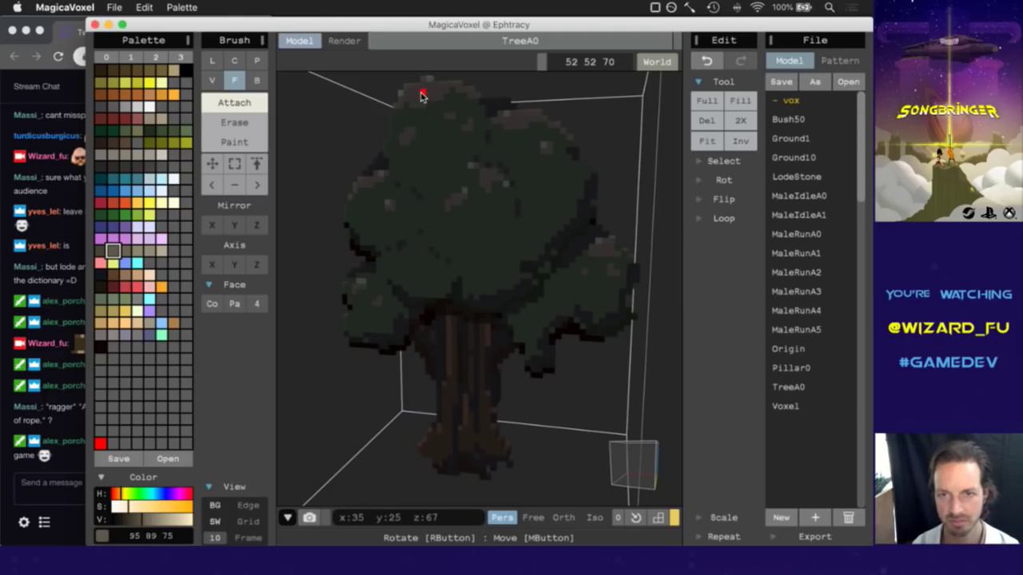
pyautogui.click(418, 96)
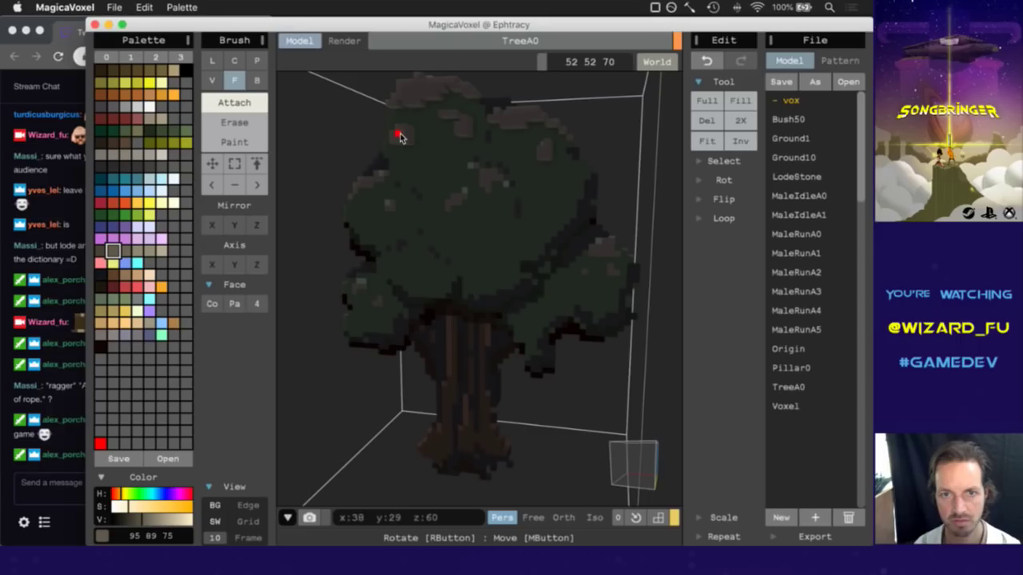
pyautogui.moveTo(618, 465); pyautogui.dragTo(651, 485, button='right')
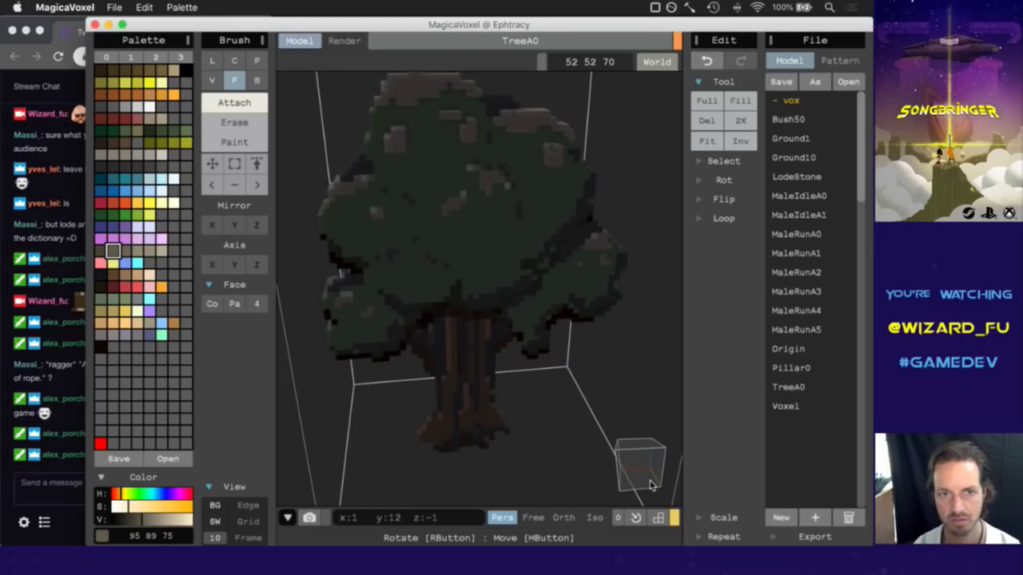
# Inspect the new grey voxels from several angles between chat checks, ending on a front view.
pyautogui.click(73, 418)
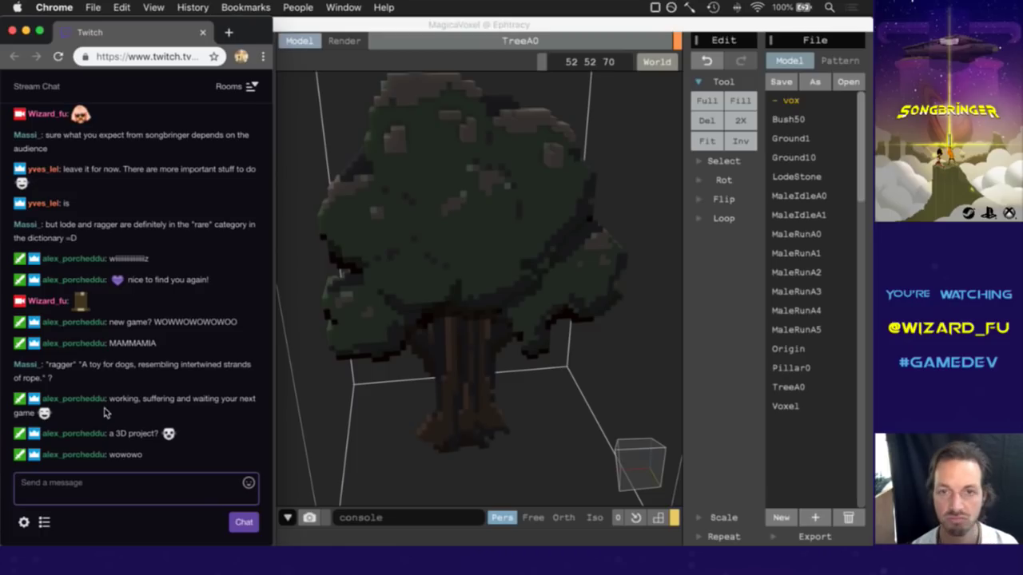
pyautogui.click(418, 45)
pyautogui.moveTo(644, 470)
pyautogui.mouseDown(button='right')
pyautogui.moveTo(613, 469)
pyautogui.moveTo(639, 461)
pyautogui.moveTo(637, 452)
pyautogui.mouseUp(button='right')
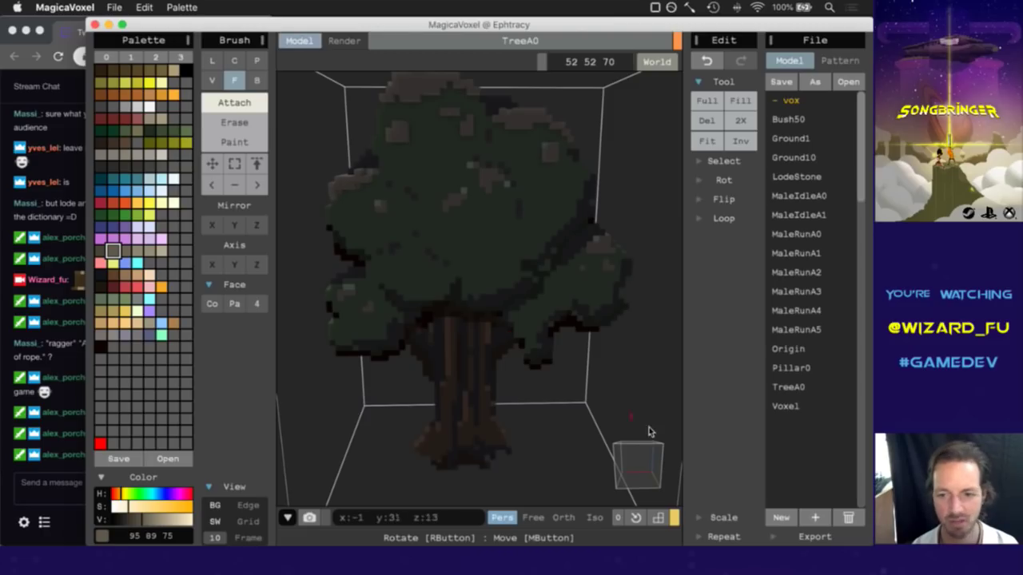
pyautogui.moveTo(632, 470)
pyautogui.mouseDown(button='right')
pyautogui.moveTo(654, 457)
pyautogui.moveTo(640, 465)
pyautogui.mouseUp(button='right')
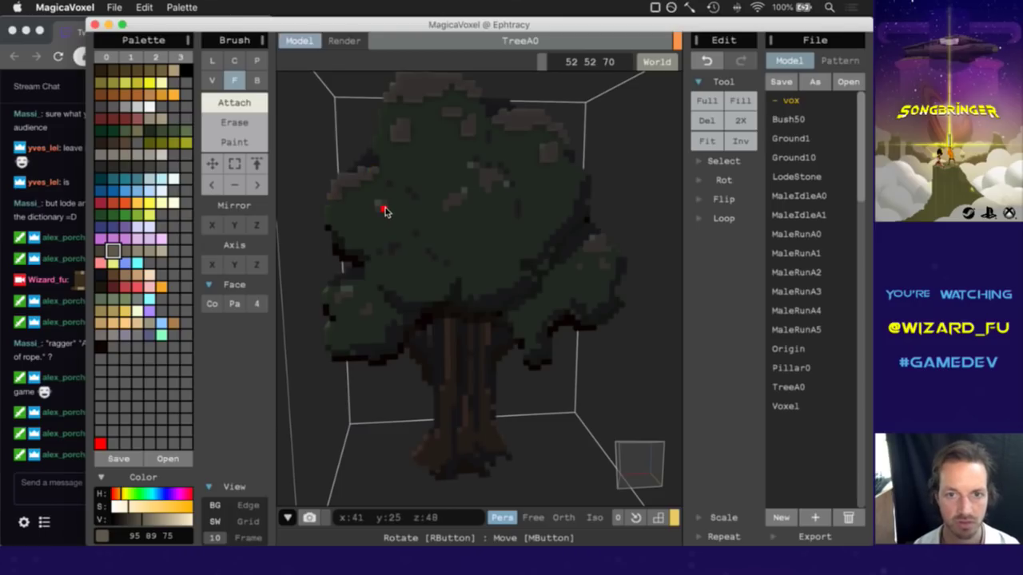
pyautogui.press('super+Tab')
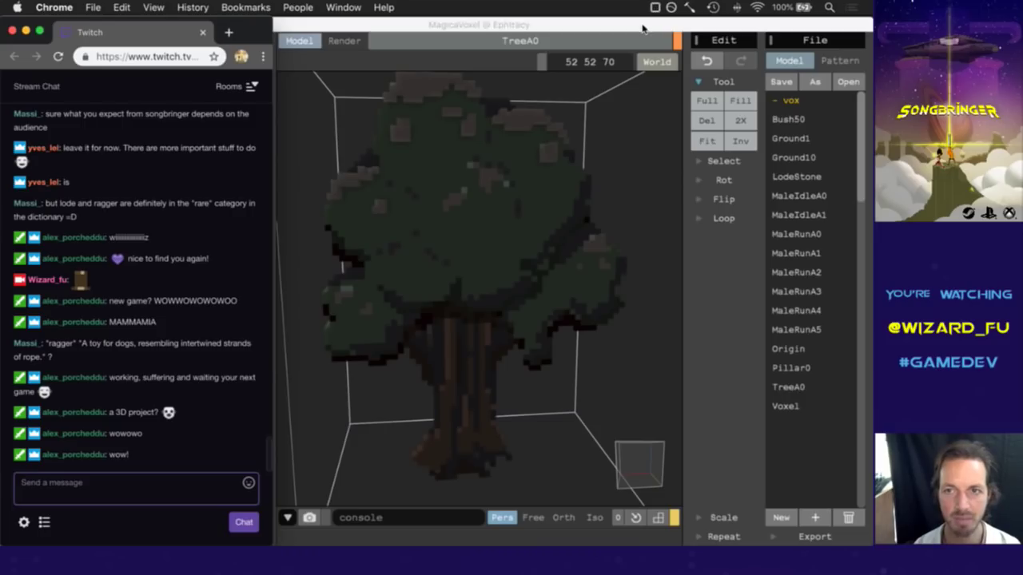
pyautogui.press('super+Tab')
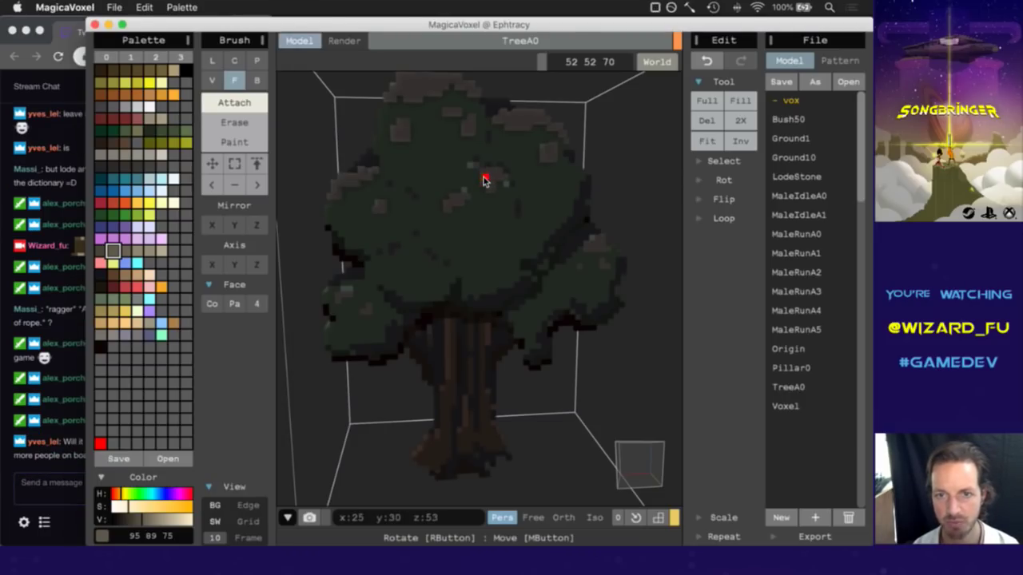
pyautogui.moveTo(631, 483); pyautogui.dragTo(611, 484, button='right')
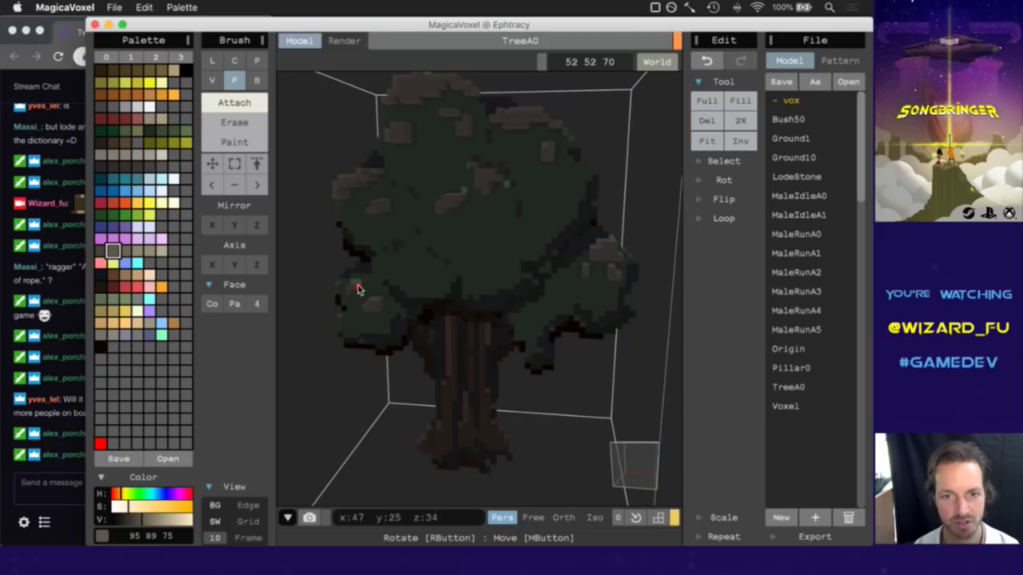
pyautogui.click(641, 477)
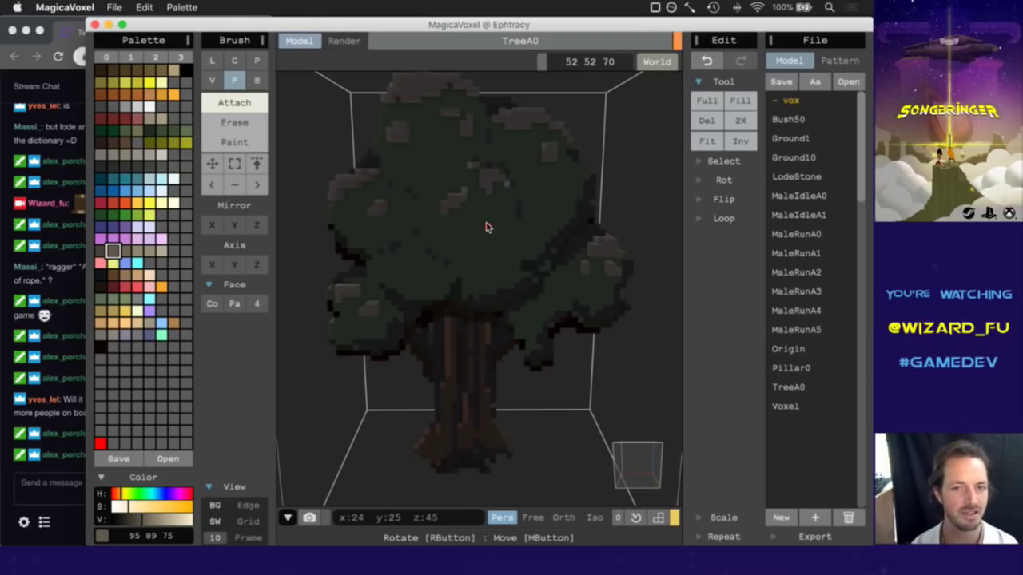
pyautogui.click(77, 420)
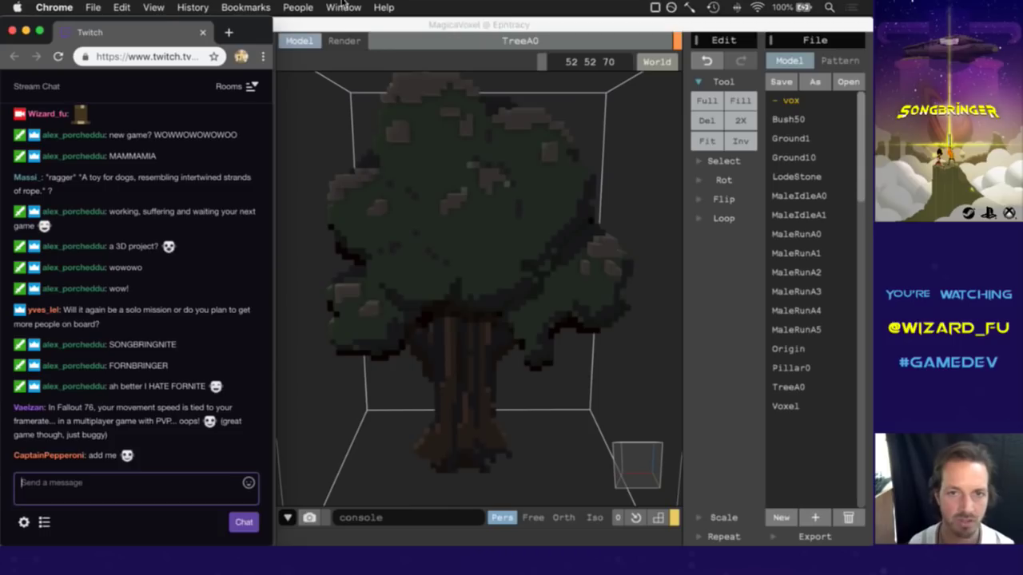
# Sample dark grey 52 50 49 and try recolouring the tree top, then undo it.
pyautogui.click(427, 38)
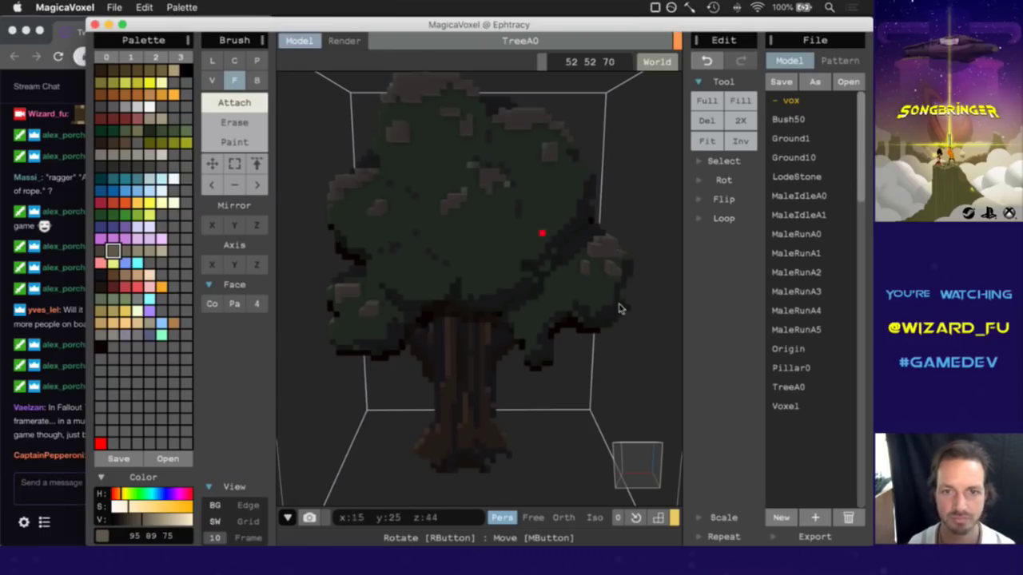
pyautogui.moveTo(636, 471)
pyautogui.mouseDown(button='right')
pyautogui.moveTo(647, 465)
pyautogui.moveTo(628, 468)
pyautogui.mouseUp(button='right')
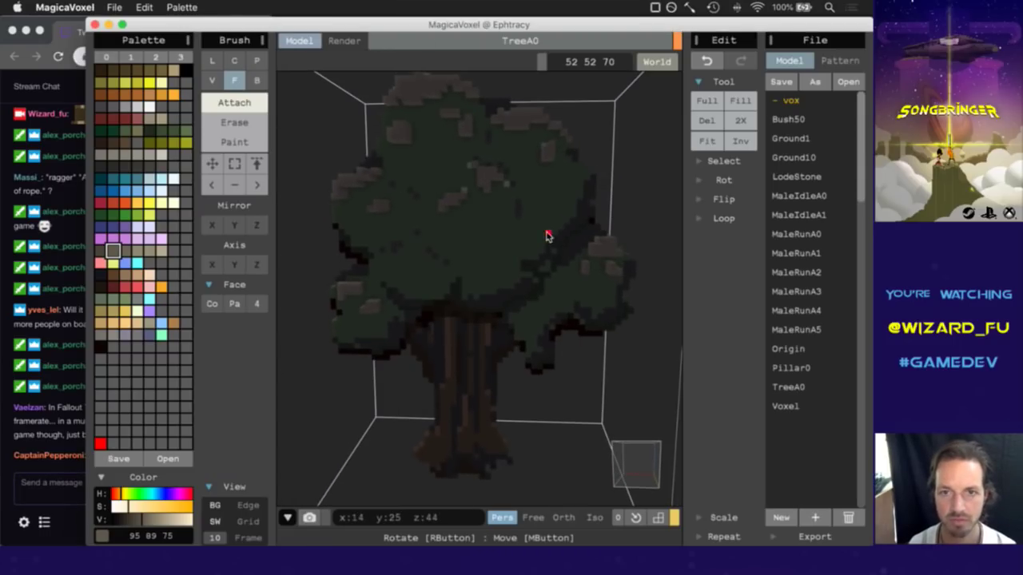
pyautogui.keyDown('alt'); pyautogui.click(489, 135); pyautogui.keyUp('alt')
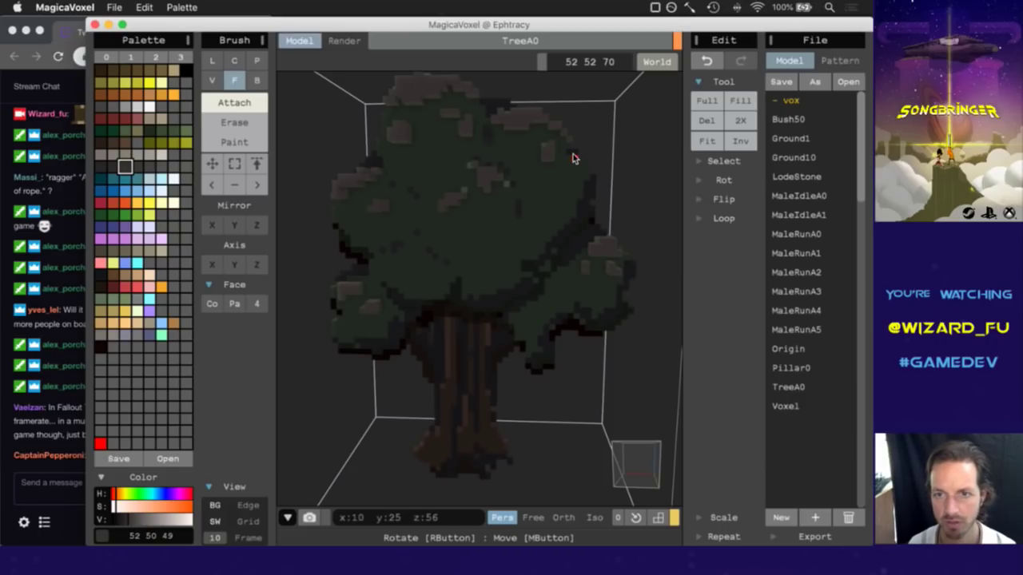
pyautogui.click(496, 106)
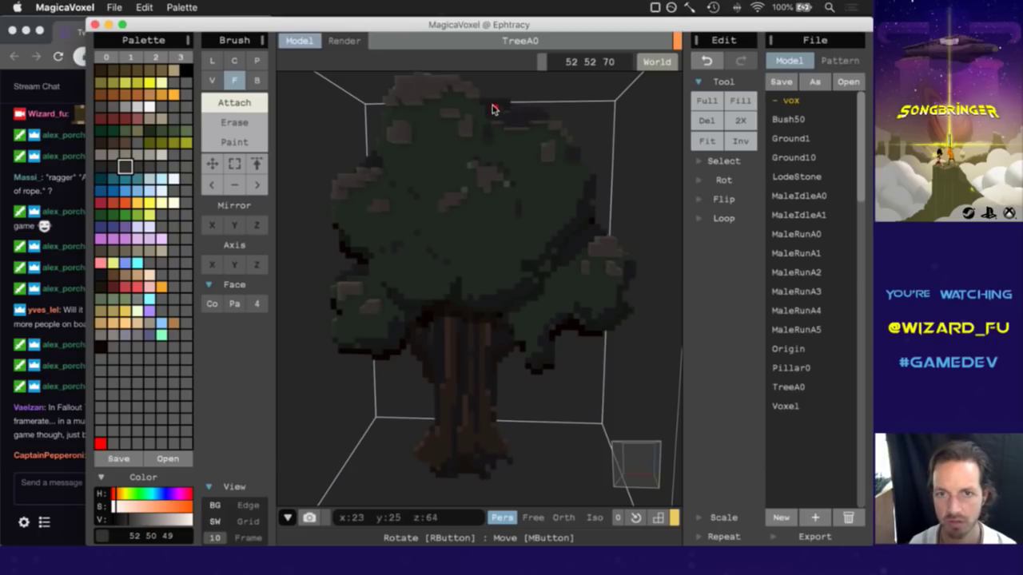
pyautogui.press('super+z')
pyautogui.click(493, 106)
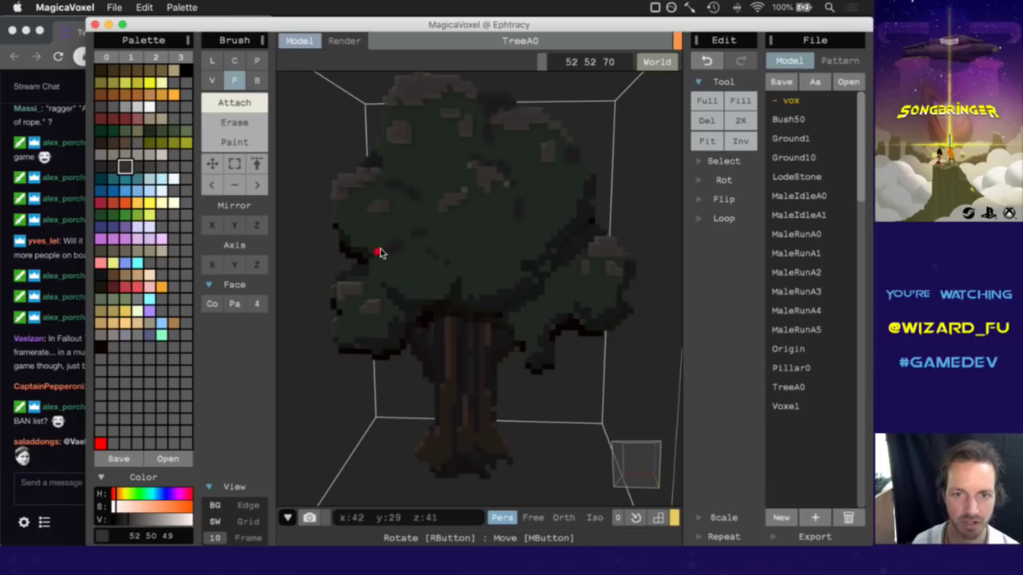
# After a chat check, try recolouring the foliage dark grey, then undo it.
pyautogui.click(65, 470)
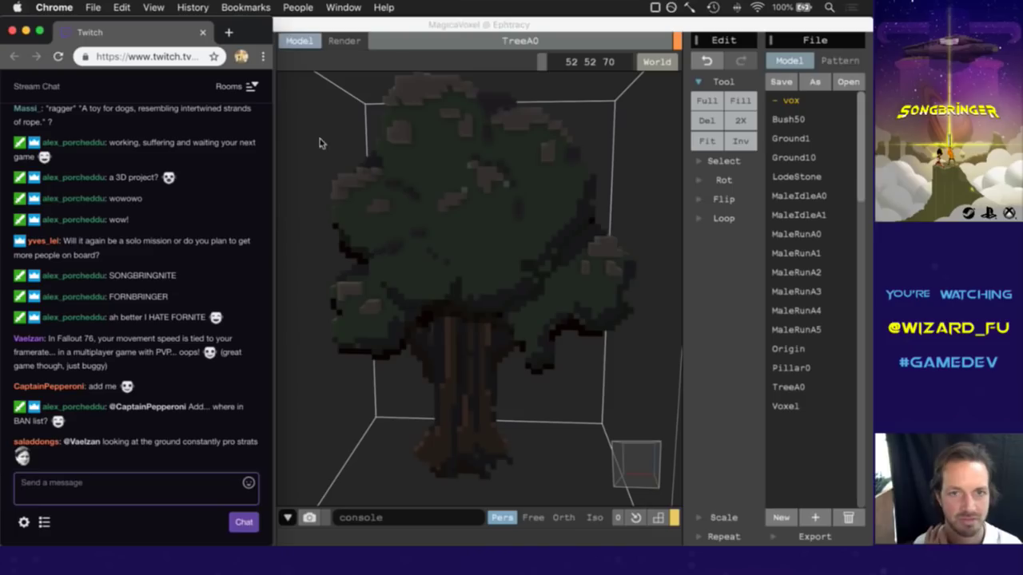
pyautogui.click(433, 31)
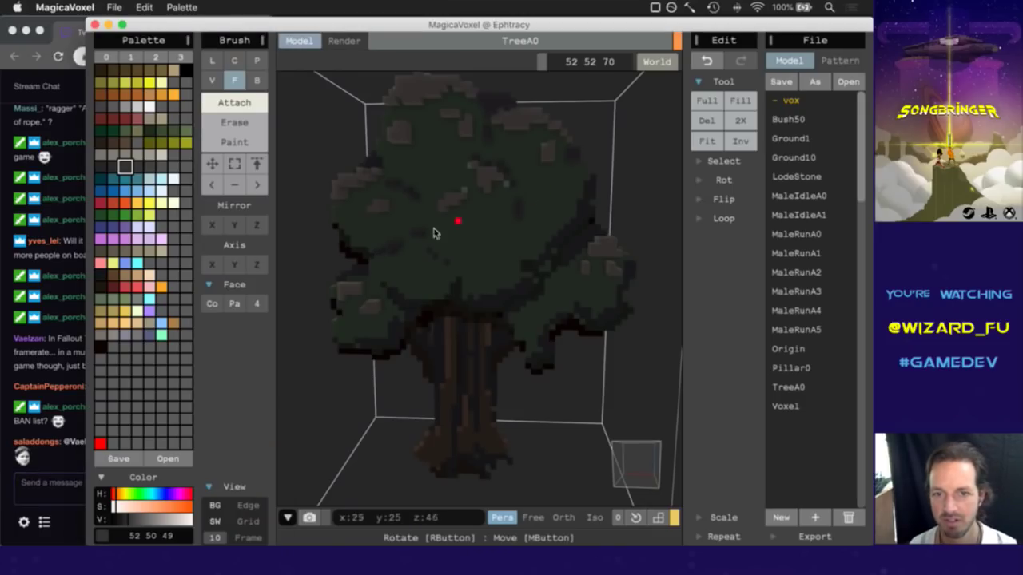
pyautogui.moveTo(614, 434); pyautogui.dragTo(628, 475, button='right')
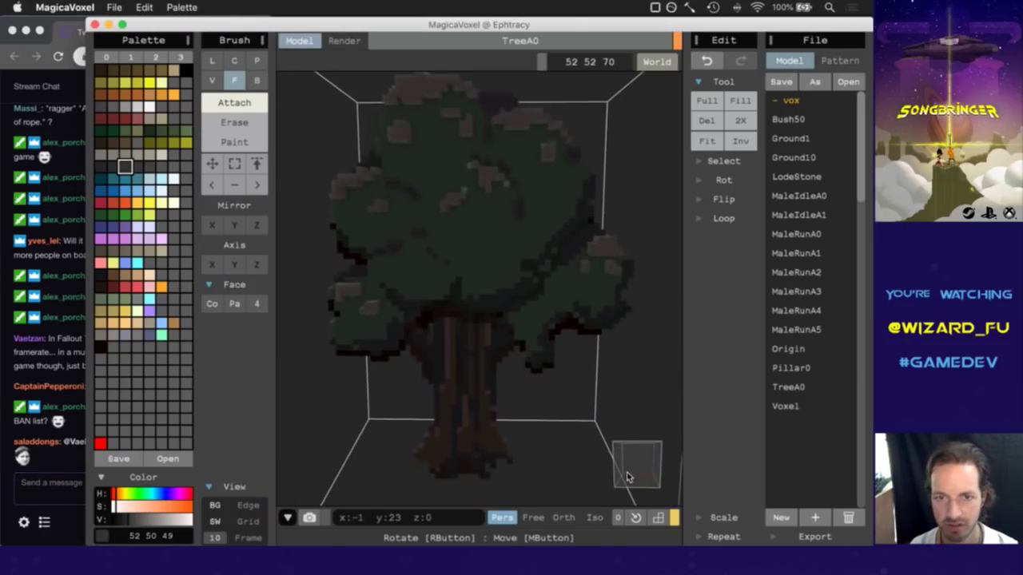
pyautogui.click(434, 260)
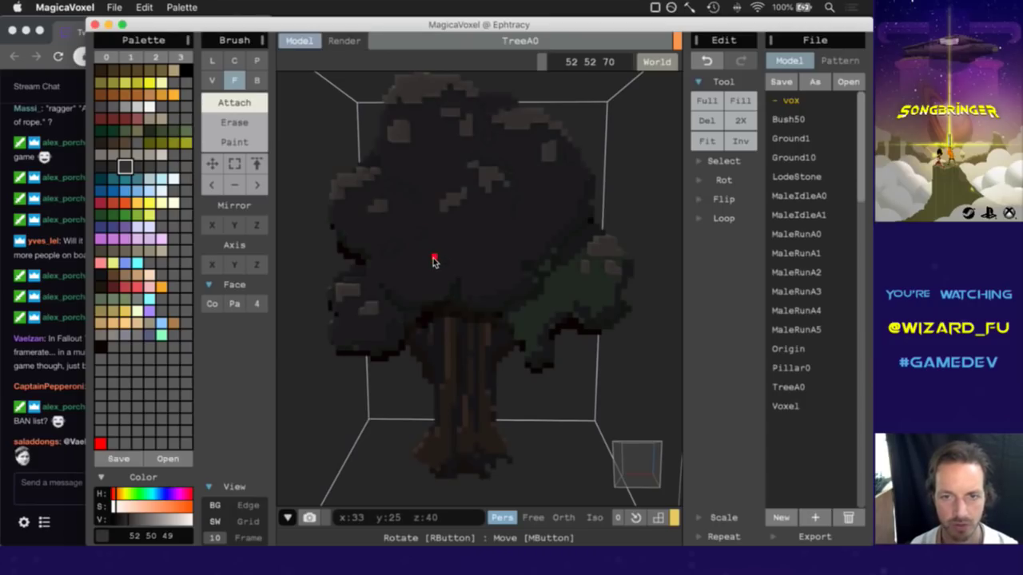
pyautogui.hotkey('ctrl', 'z')
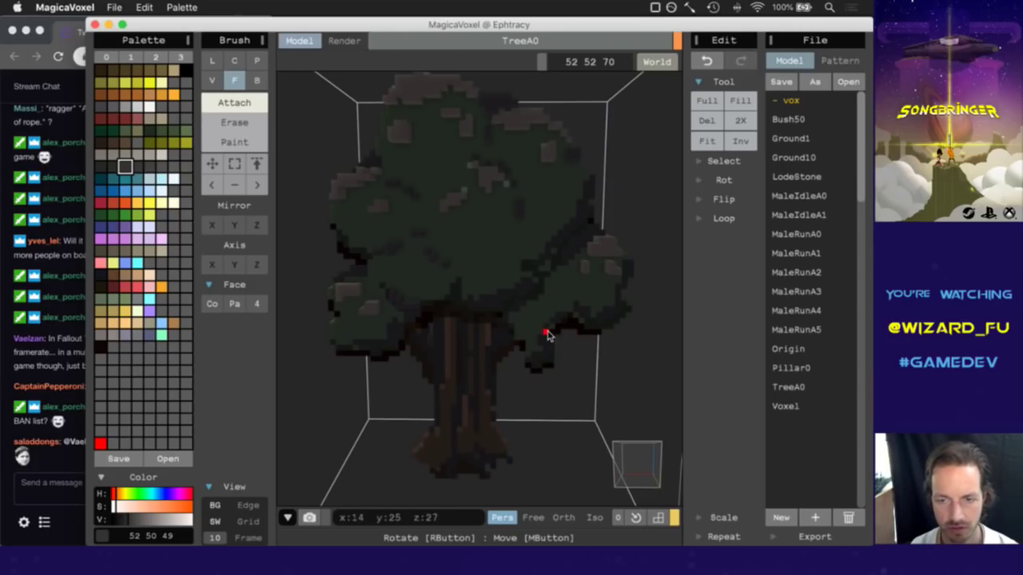
# Eyedrop the canopy green, attach voxels on its right edge, then choose grey-green 110 129 103.
pyautogui.click(636, 466)
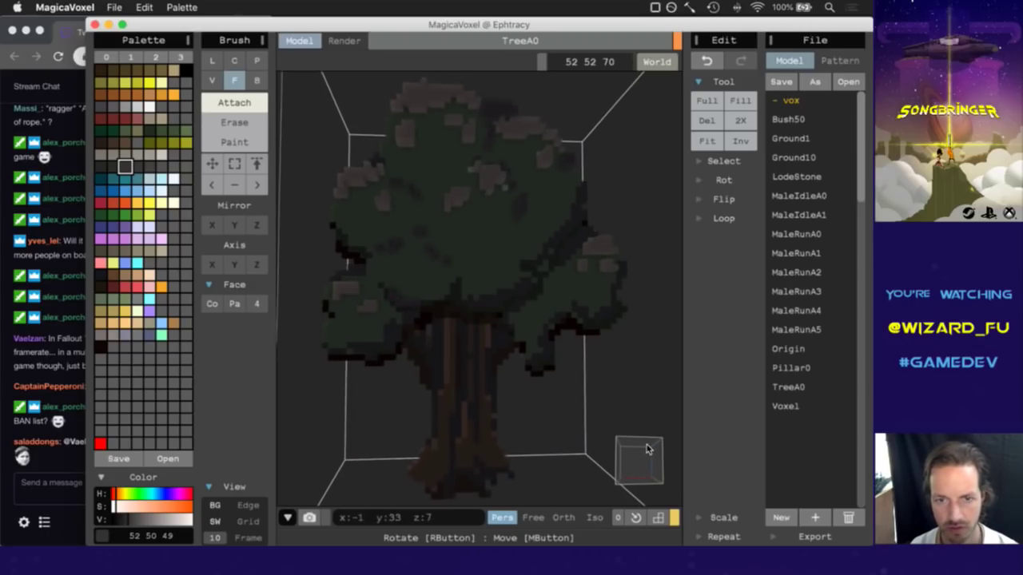
pyautogui.keyDown('alt'); pyautogui.click(391, 335); pyautogui.keyUp('alt')
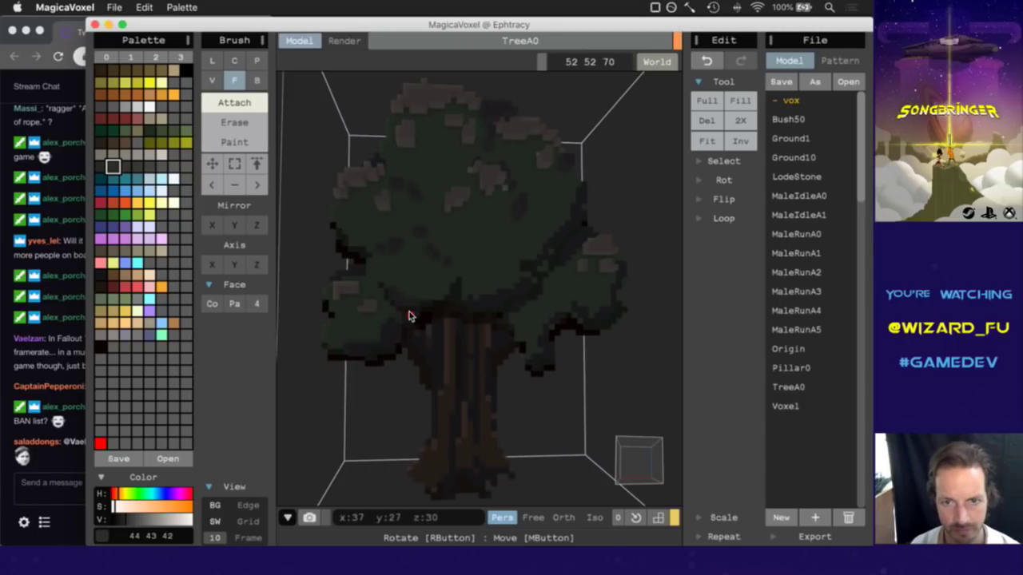
pyautogui.keyDown('alt'); pyautogui.click(452, 294); pyautogui.keyUp('alt')
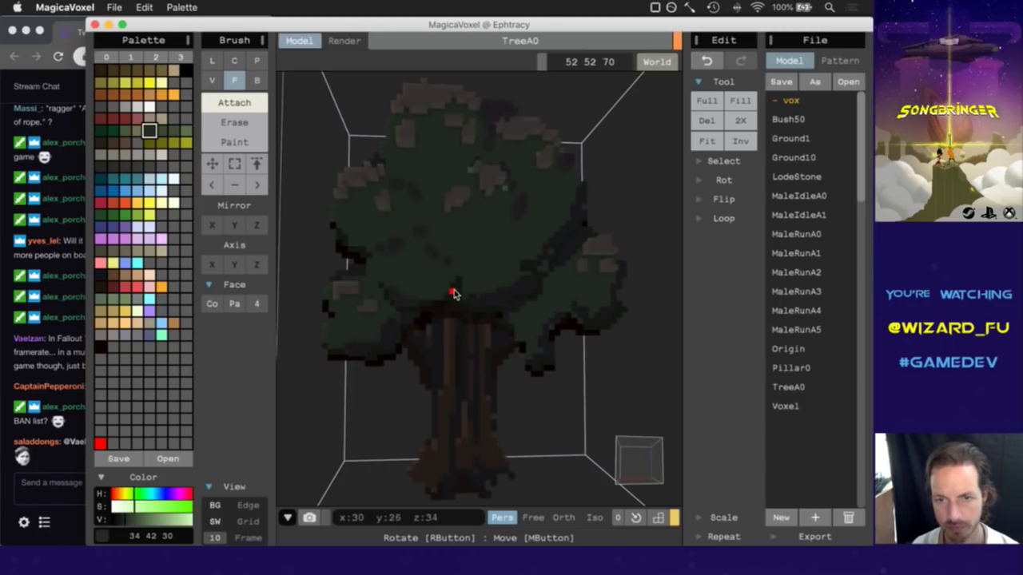
pyautogui.keyDown('alt'); pyautogui.click(562, 255); pyautogui.keyUp('alt')
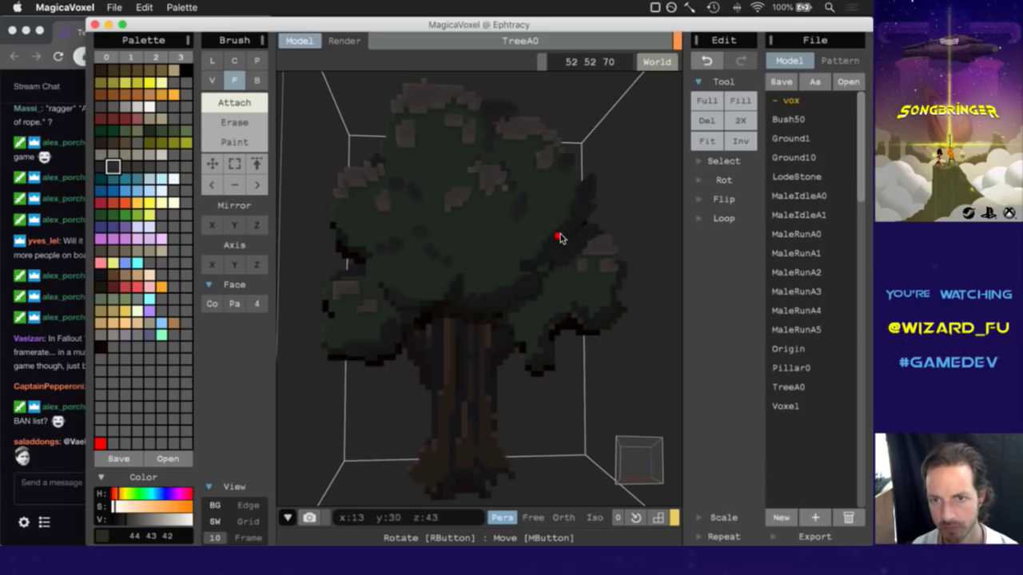
pyautogui.keyDown('alt'); pyautogui.click(526, 267); pyautogui.keyUp('alt')
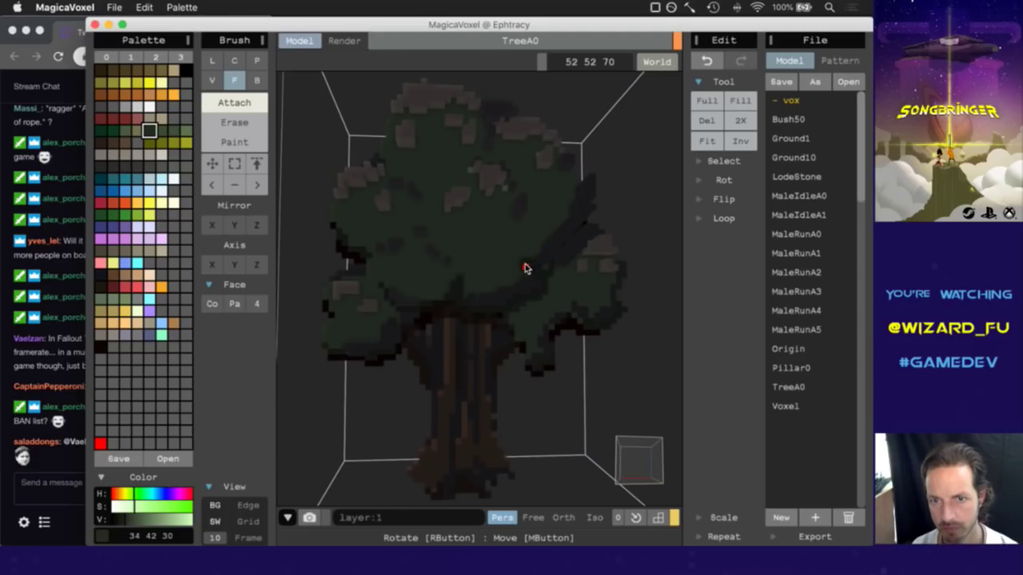
pyautogui.click(605, 317)
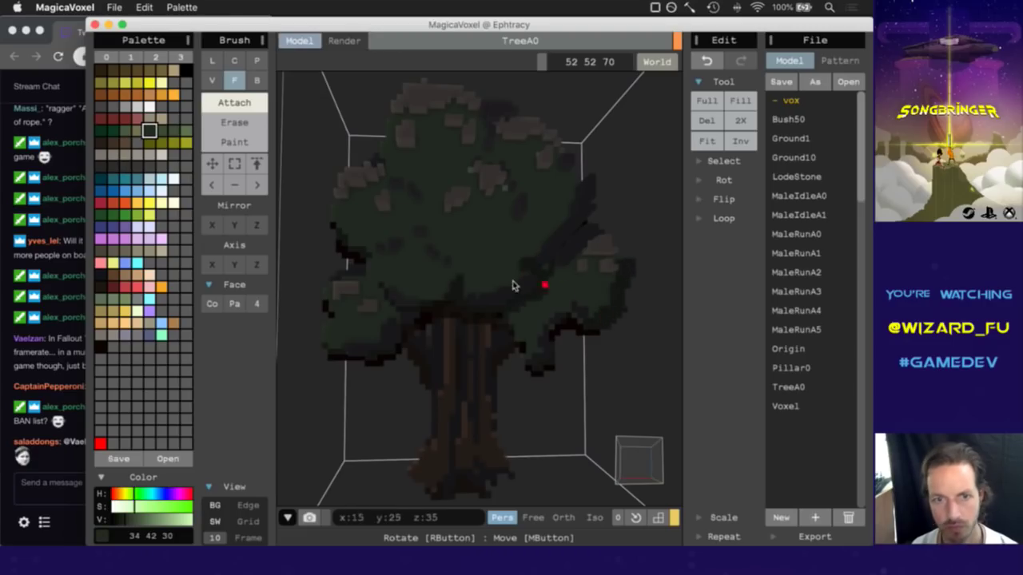
pyautogui.moveTo(627, 452)
pyautogui.mouseDown(button='right')
pyautogui.moveTo(539, 463)
pyautogui.moveTo(632, 466)
pyautogui.mouseUp(button='right')
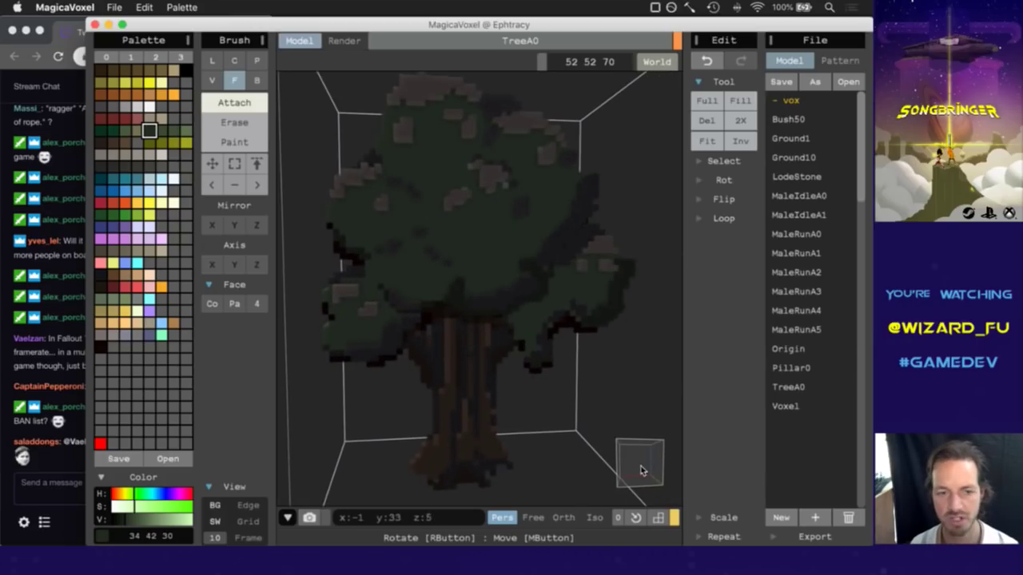
pyautogui.click(645, 474)
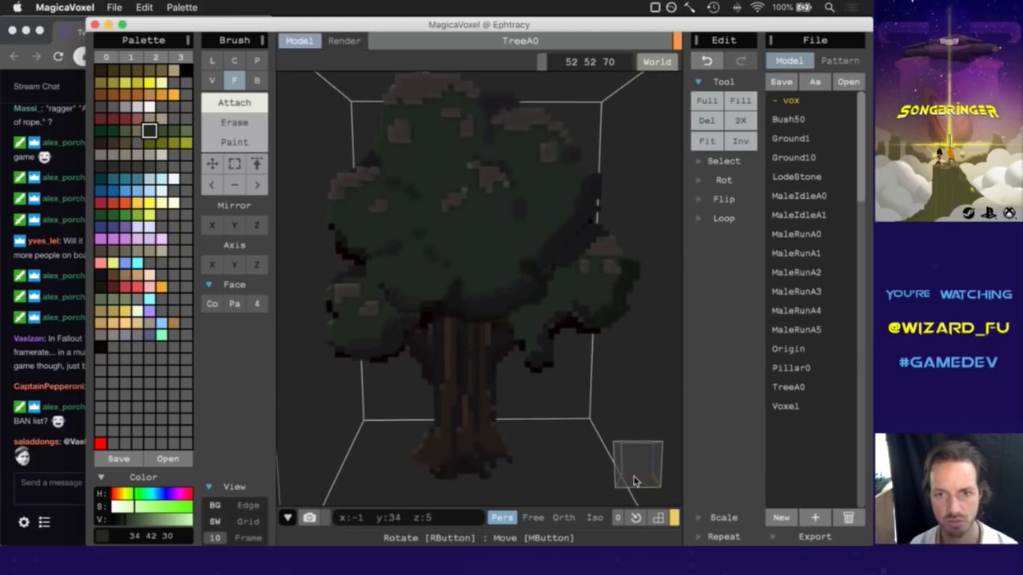
pyautogui.keyDown('alt'); pyautogui.click(466, 193); pyautogui.keyUp('alt')
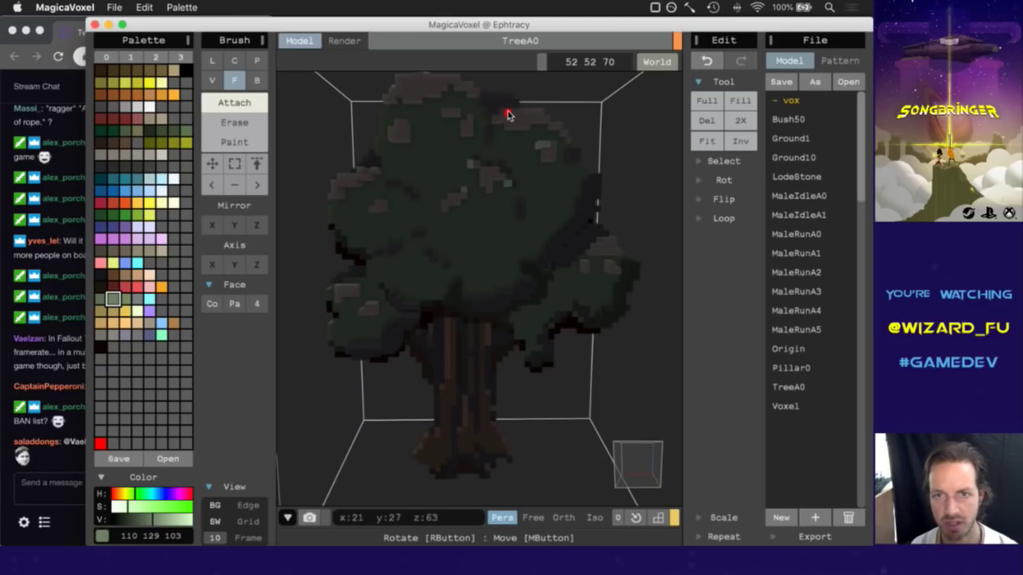
# Sample dark green 59 74 51 from the canopy and switch the brush to V mode.
pyautogui.keyDown('alt'); pyautogui.click(434, 171); pyautogui.keyUp('alt')
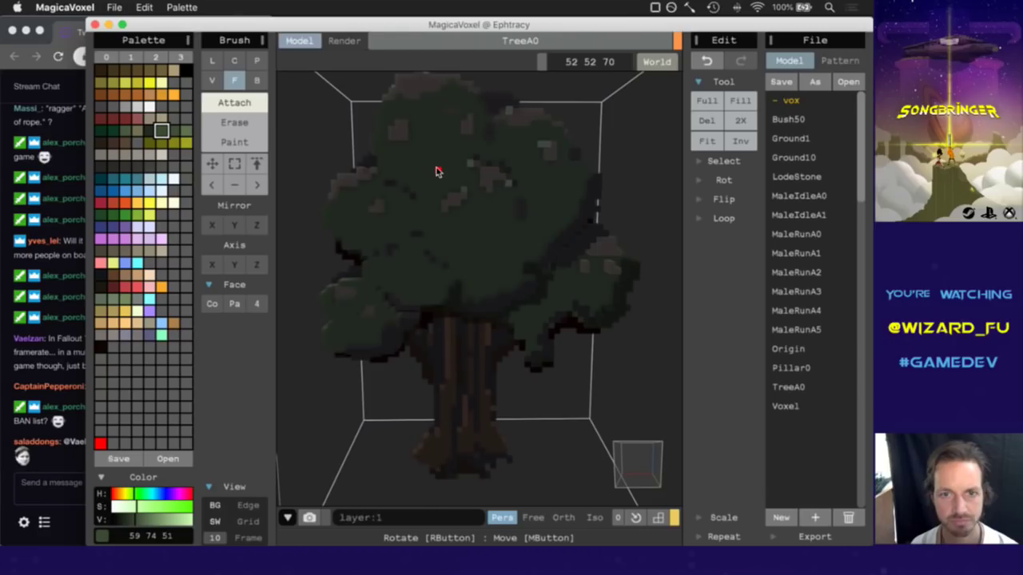
pyautogui.moveTo(651, 477); pyautogui.dragTo(628, 469, button='right')
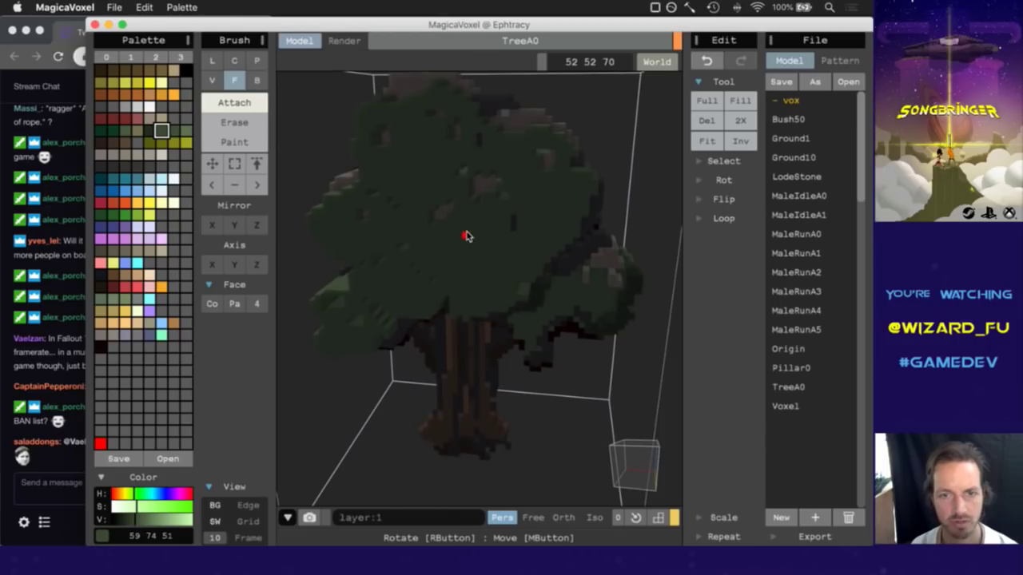
pyautogui.moveTo(638, 472)
pyautogui.mouseDown(button='right')
pyautogui.moveTo(595, 459)
pyautogui.moveTo(538, 418)
pyautogui.moveTo(535, 463)
pyautogui.moveTo(598, 450)
pyautogui.moveTo(607, 463)
pyautogui.mouseUp(button='right')
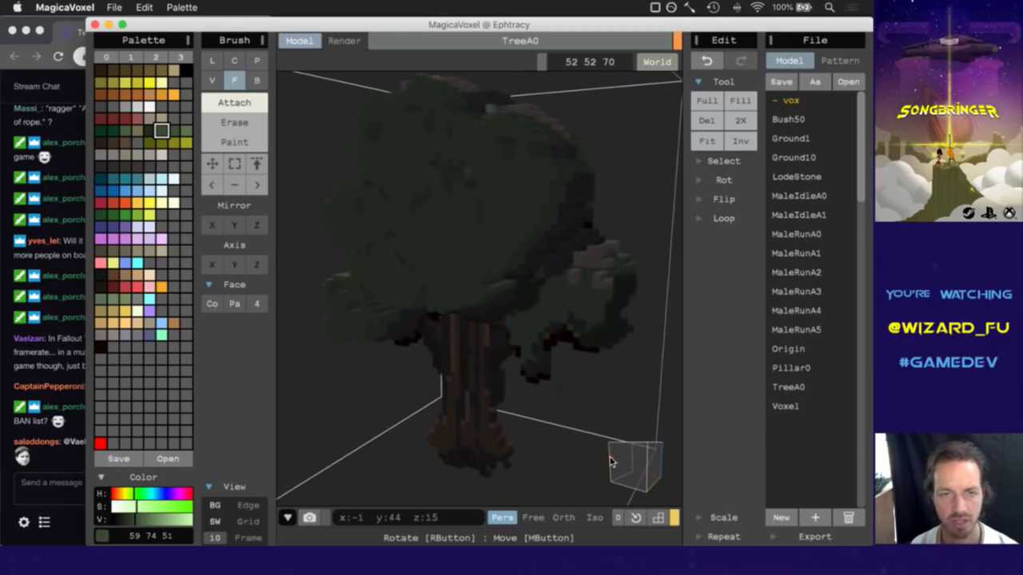
pyautogui.click(210, 80)
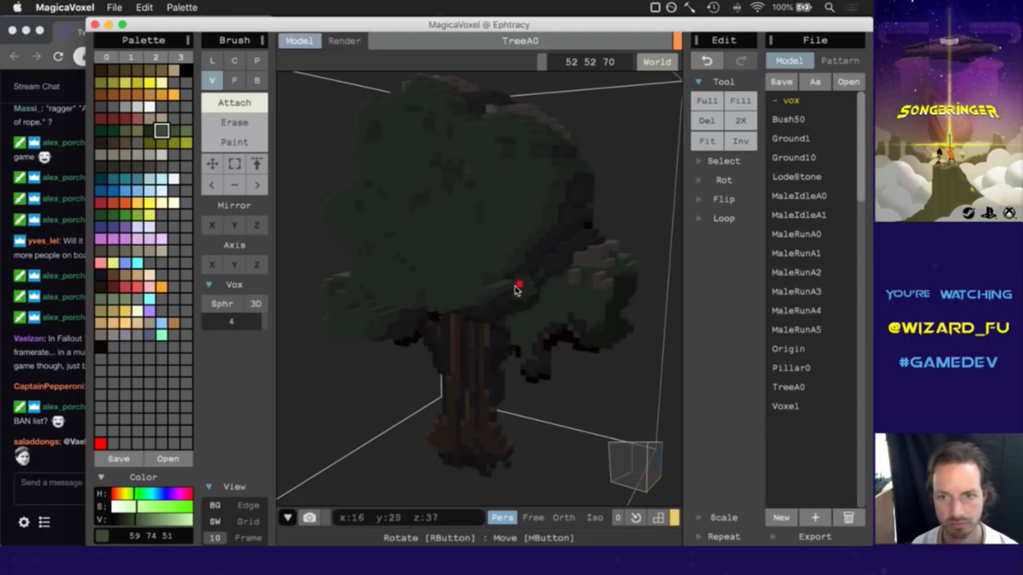
# Switch to Erase and remove a few canopy voxels, undoing one erase along the way.
pyautogui.press('super+z')
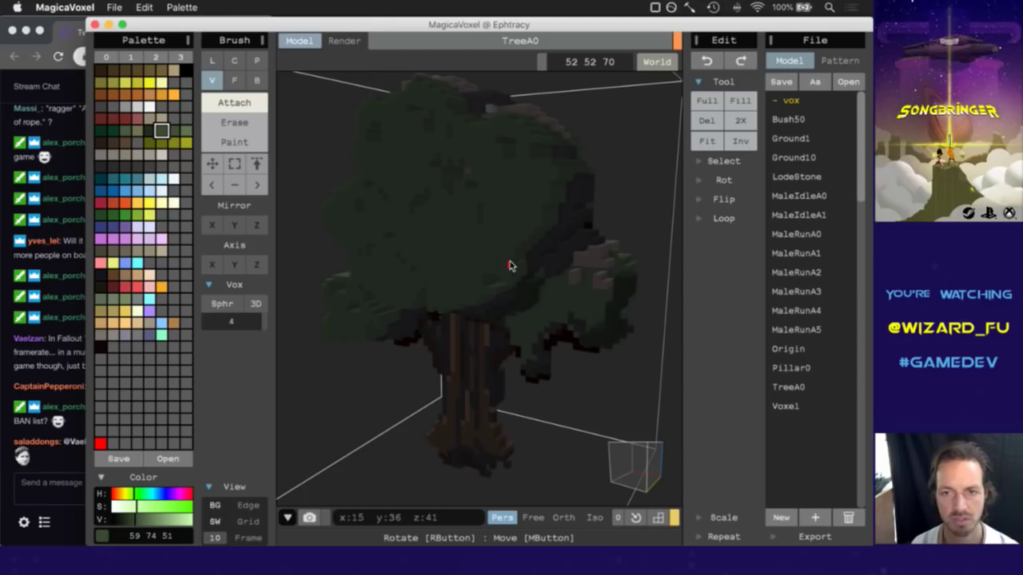
pyautogui.click(242, 124)
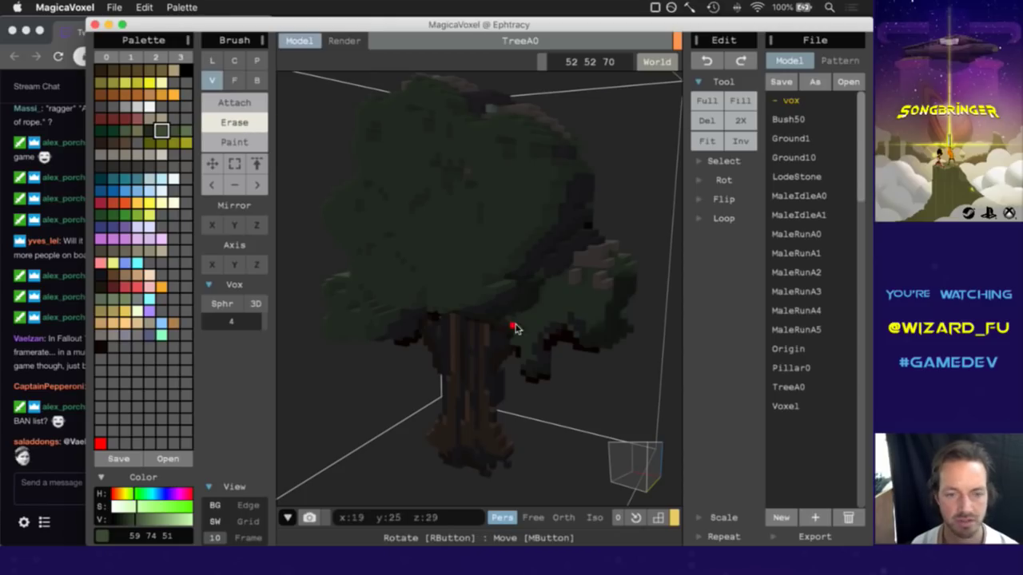
pyautogui.click(537, 134)
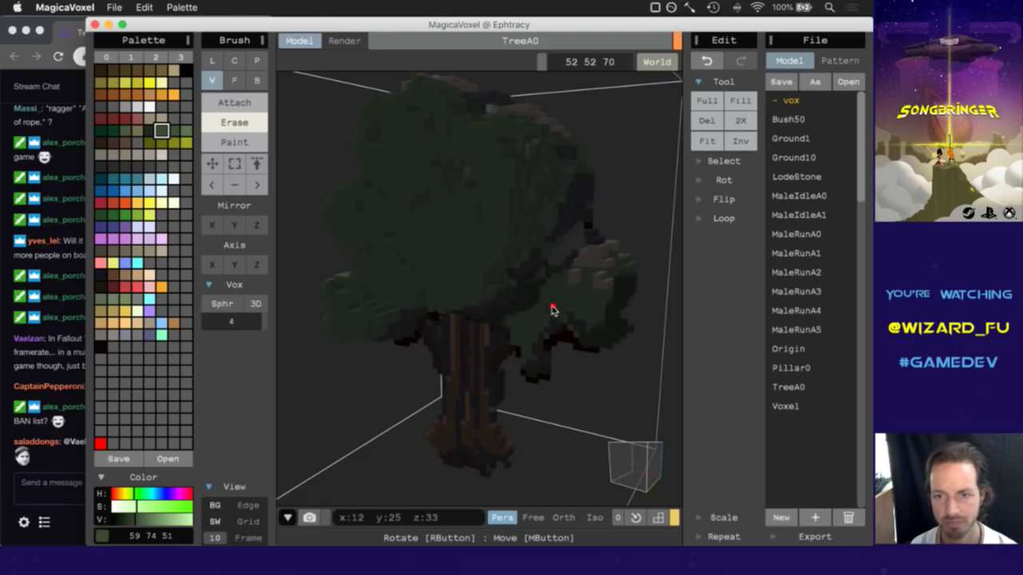
pyautogui.moveTo(639, 475)
pyautogui.mouseDown(button='right')
pyautogui.moveTo(575, 482)
pyautogui.moveTo(646, 481)
pyautogui.mouseUp(button='right')
pyautogui.press('super+z')
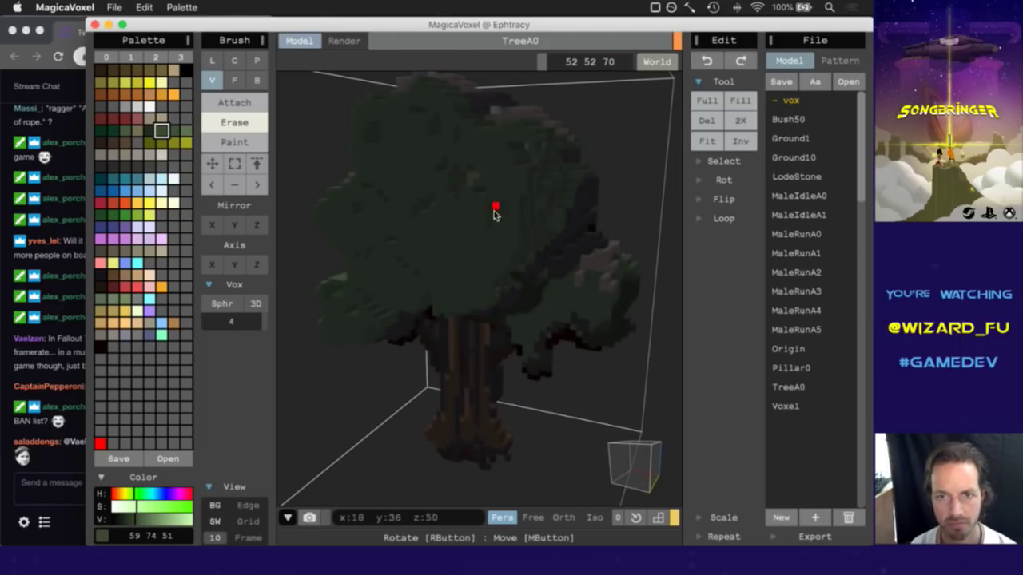
pyautogui.click(482, 302)
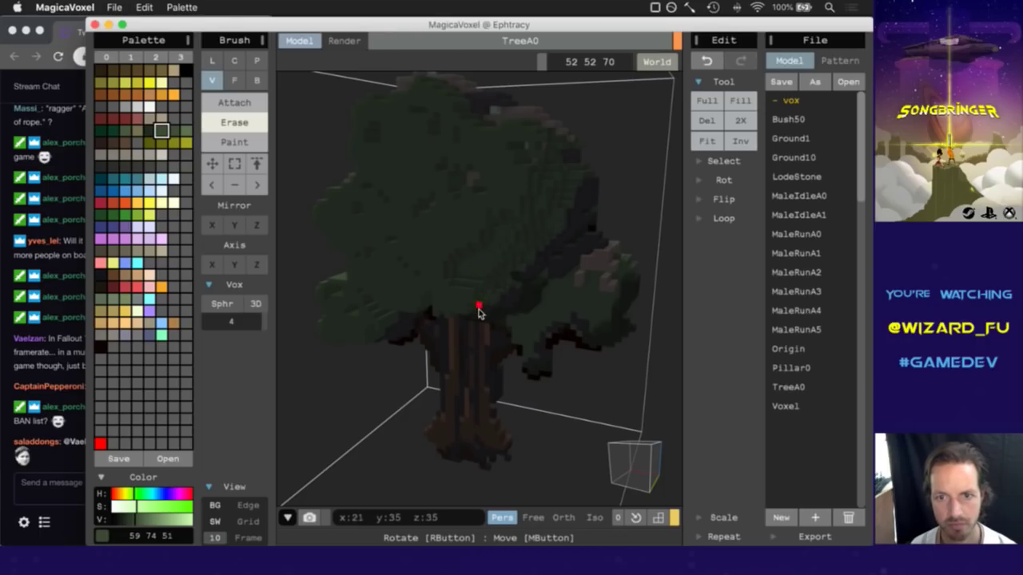
pyautogui.moveTo(600, 476); pyautogui.dragTo(554, 466, button='right')
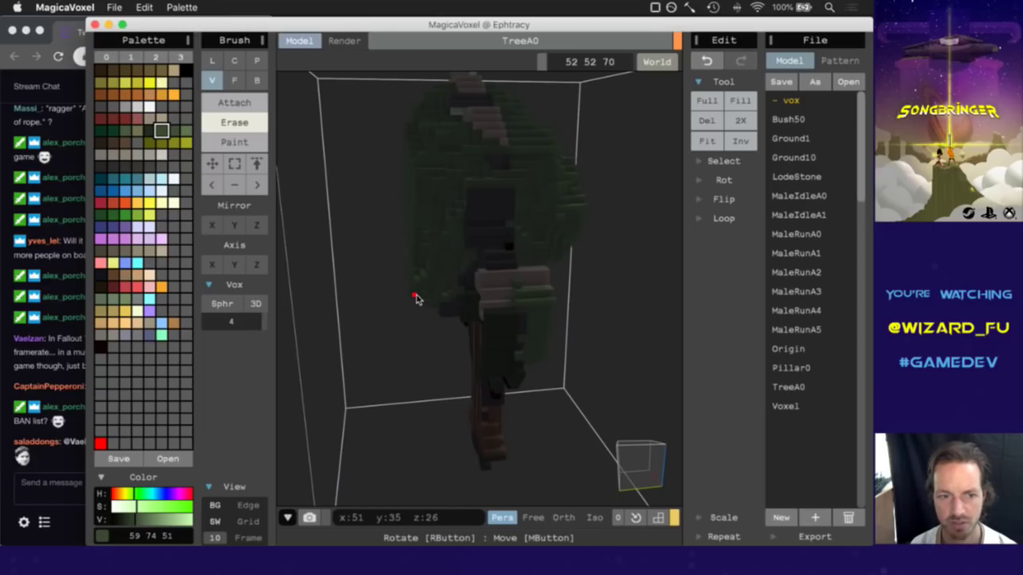
pyautogui.moveTo(617, 444); pyautogui.dragTo(702, 467, button='right')
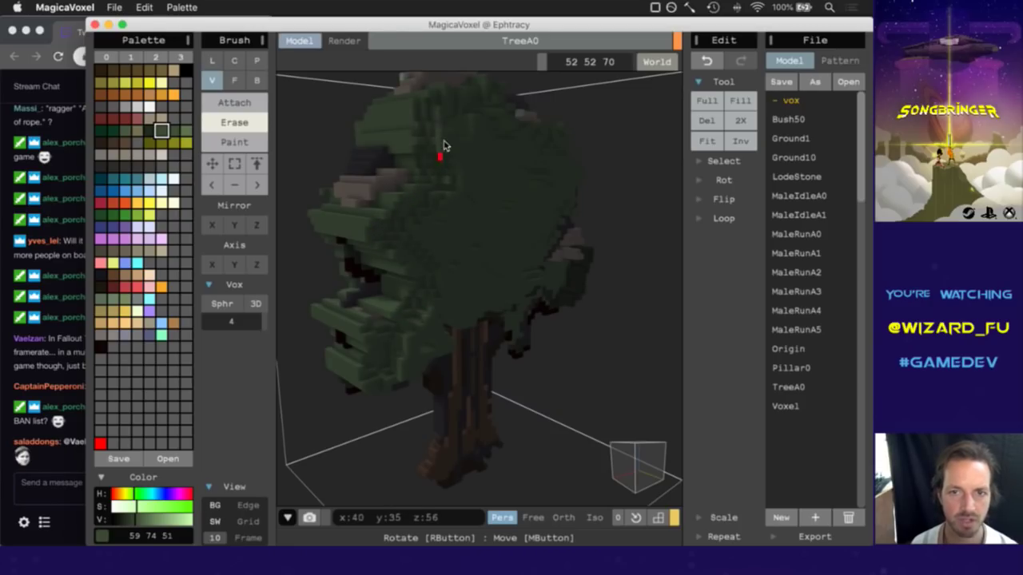
pyautogui.moveTo(626, 461); pyautogui.dragTo(641, 469, button='right')
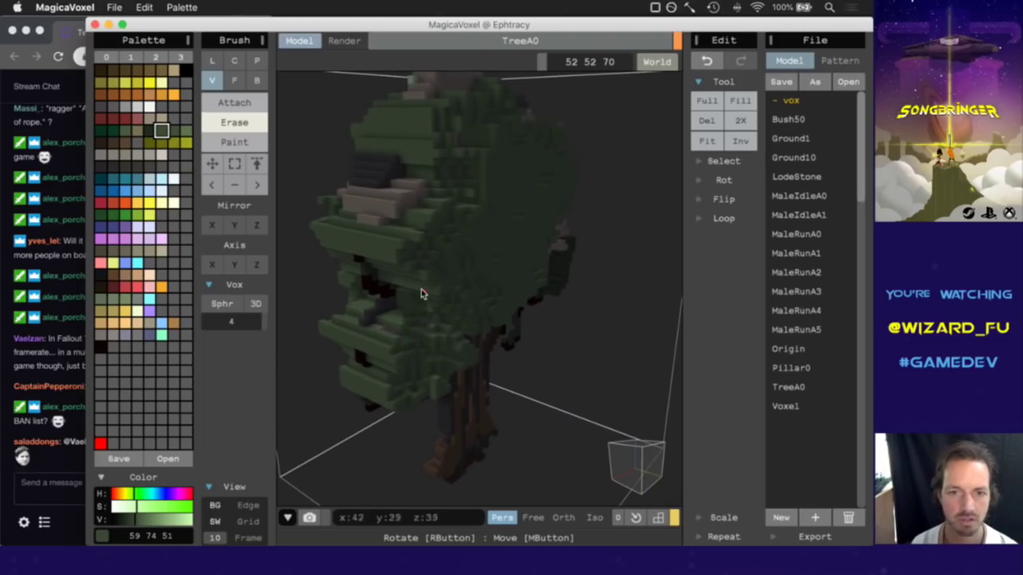
pyautogui.click(371, 223)
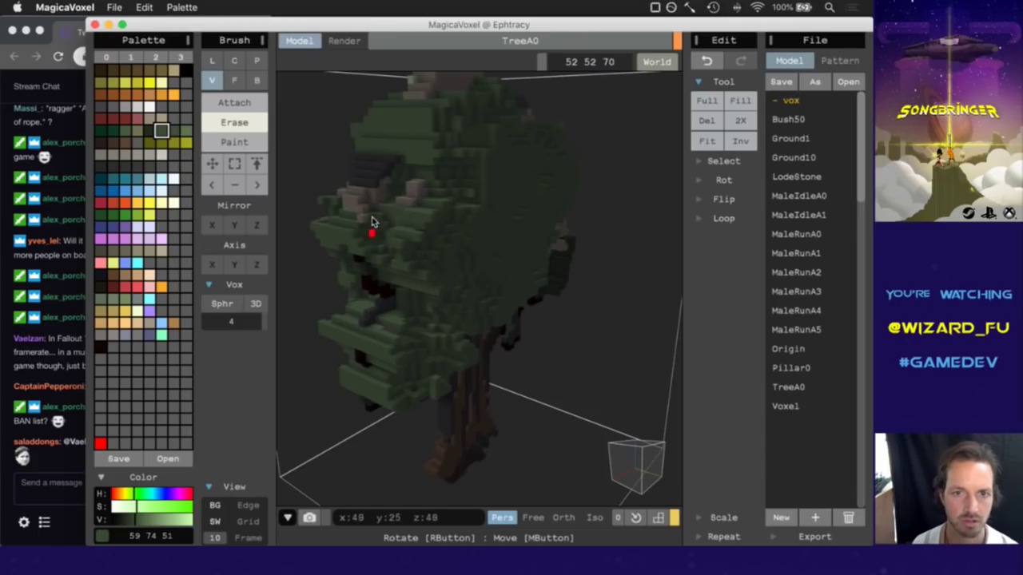
pyautogui.moveTo(653, 439); pyautogui.dragTo(658, 413, button='right')
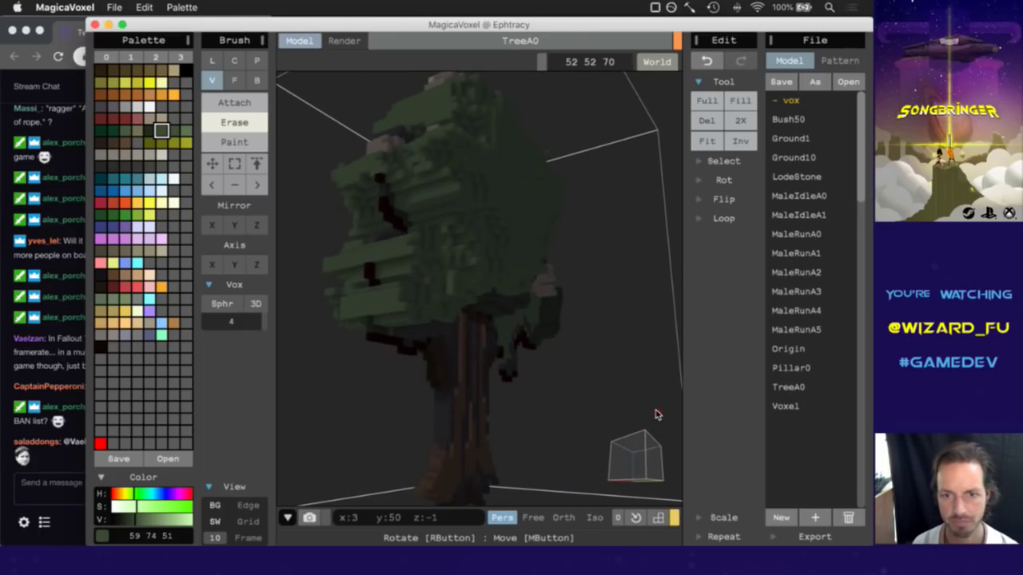
pyautogui.moveTo(629, 482); pyautogui.dragTo(605, 500, button='right')
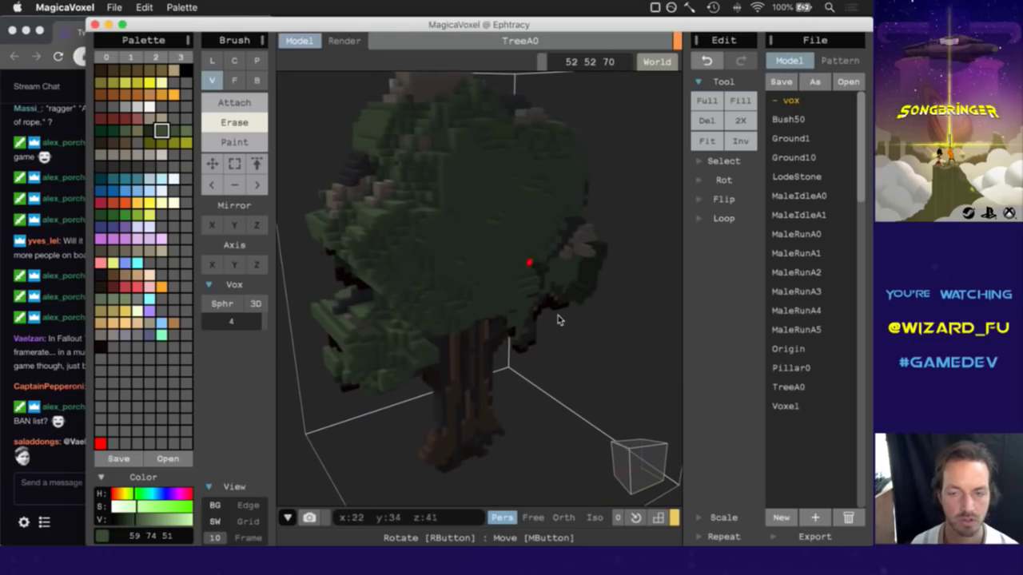
pyautogui.moveTo(605, 449); pyautogui.dragTo(627, 450, button='right')
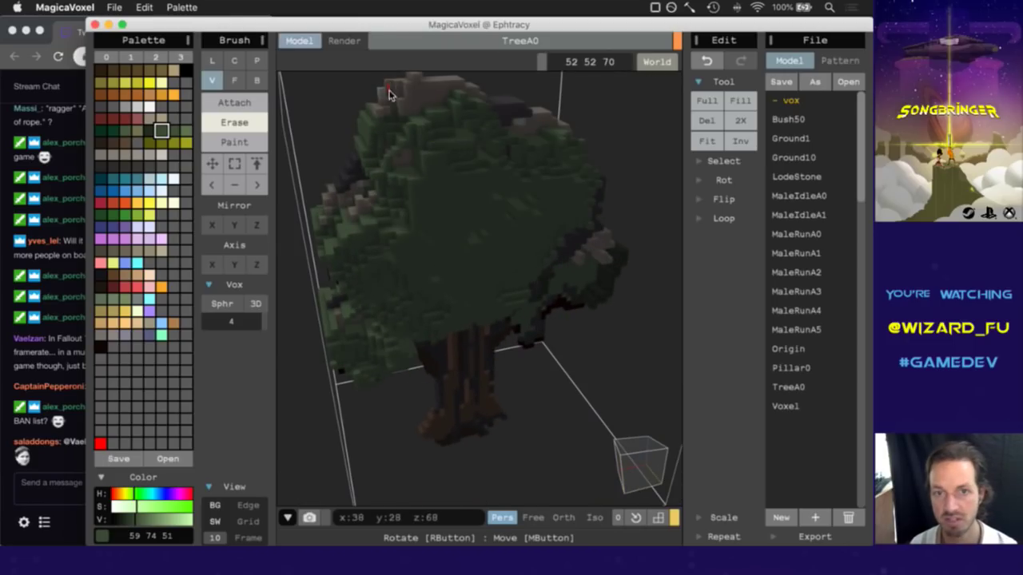
pyautogui.moveTo(621, 516); pyautogui.dragTo(635, 449, button='right')
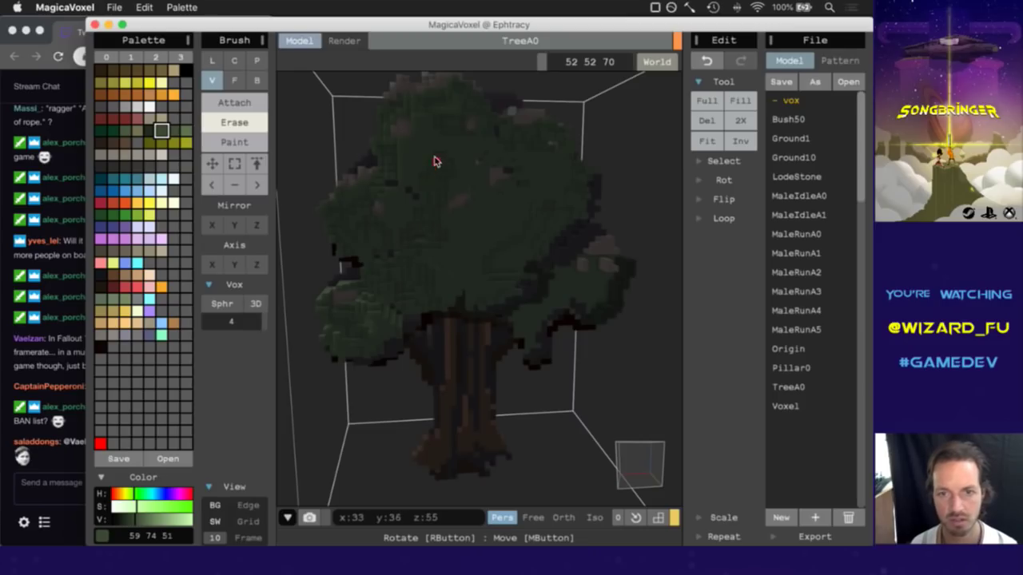
pyautogui.moveTo(642, 463); pyautogui.dragTo(621, 472, button='right')
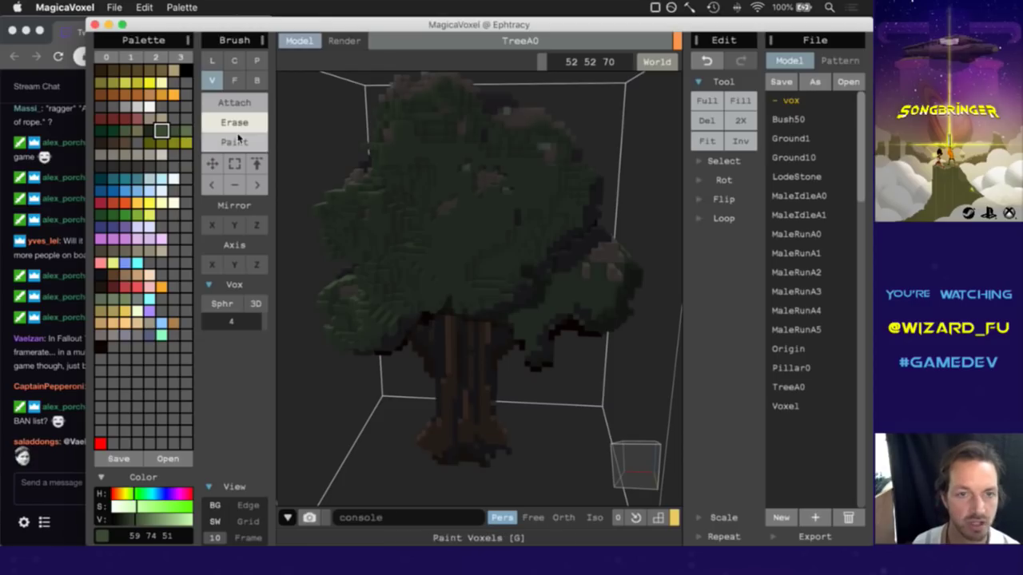
pyautogui.click(232, 102)
# Switch to Attach Face mode, undo a stray canopy voxel, and sample grey-brown 95 89 75.
pyautogui.click(233, 81)
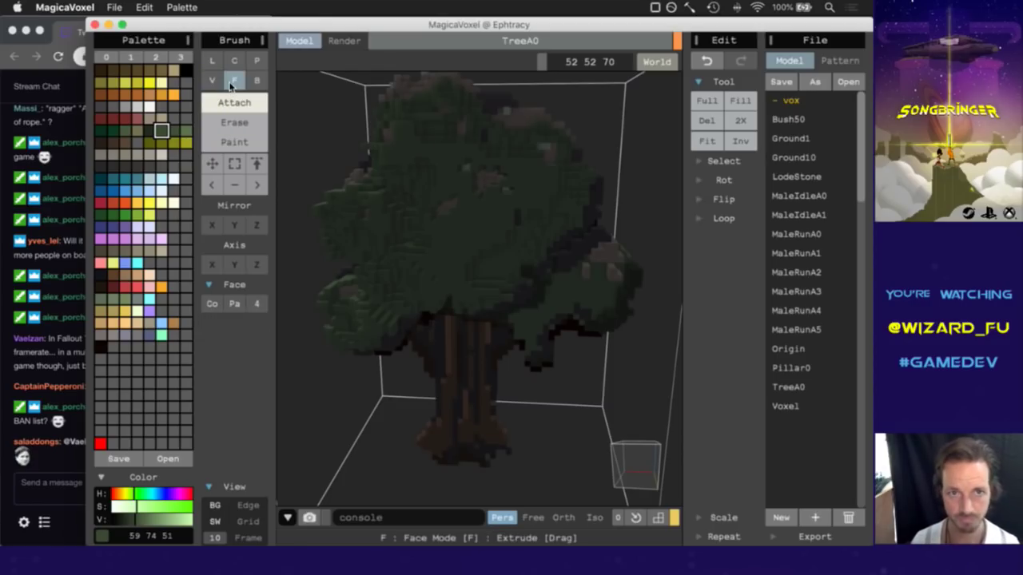
pyautogui.press('super+z')
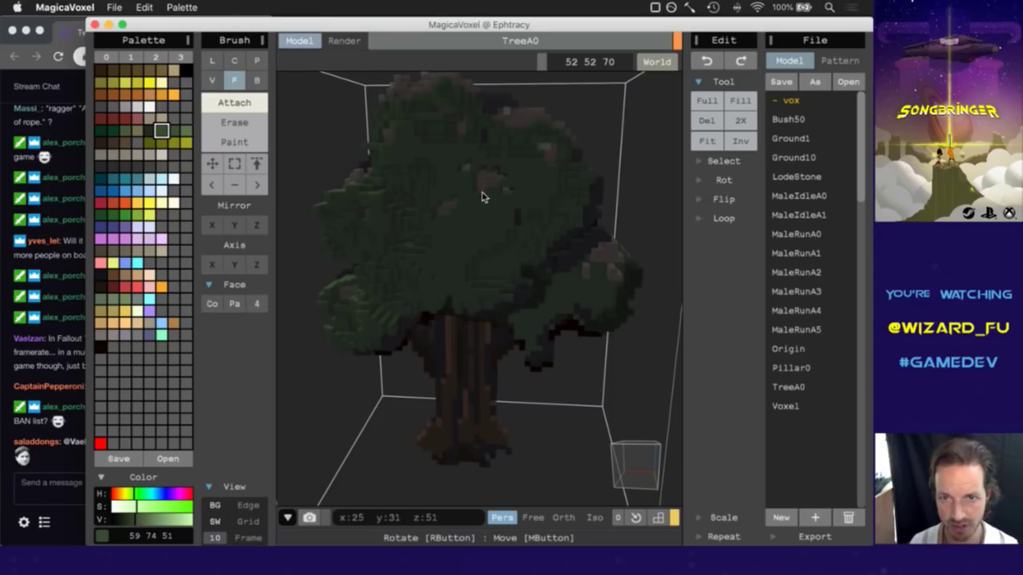
pyautogui.click(480, 179)
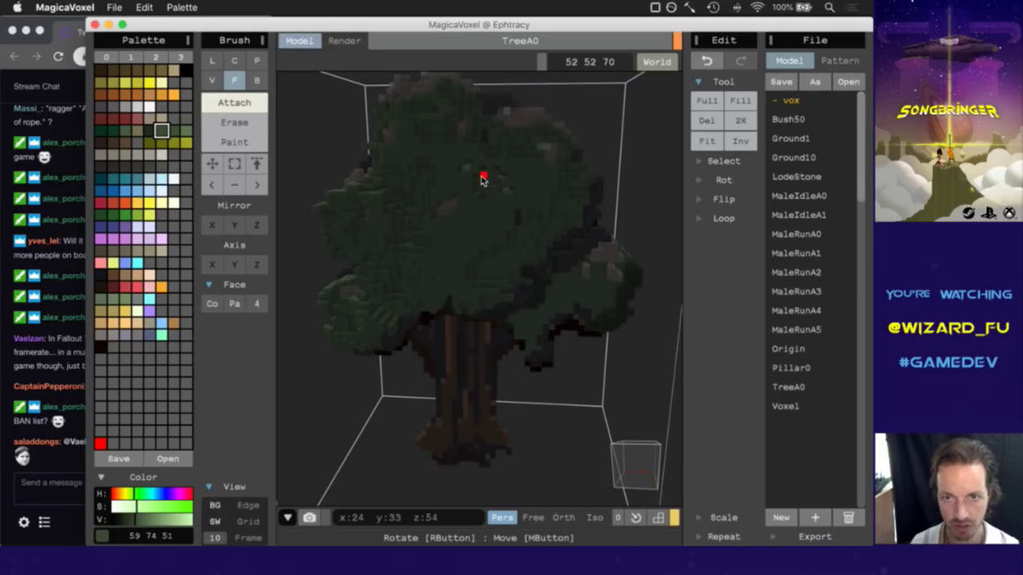
pyautogui.press('super+z')
pyautogui.keyDown('alt'); pyautogui.click(482, 181); pyautogui.keyUp('alt')
pyautogui.click(482, 181)
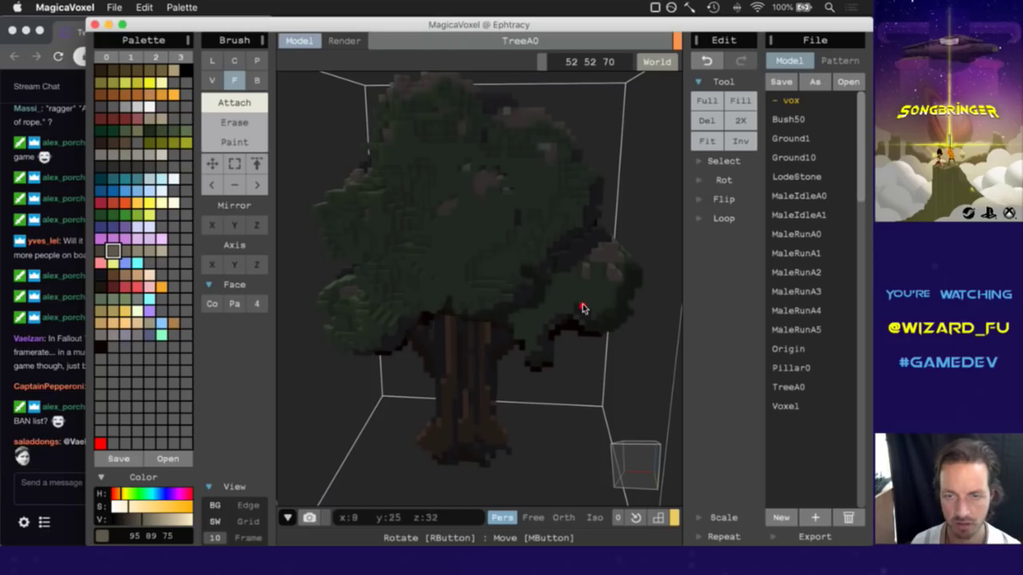
# Orbit the tree, sampling dark grey 52 50 49 and then the canopy's foliage green.
pyautogui.moveTo(639, 472)
pyautogui.mouseDown(button='right')
pyautogui.moveTo(628, 475)
pyautogui.moveTo(640, 484)
pyautogui.moveTo(655, 478)
pyautogui.moveTo(650, 471)
pyautogui.mouseUp(button='right')
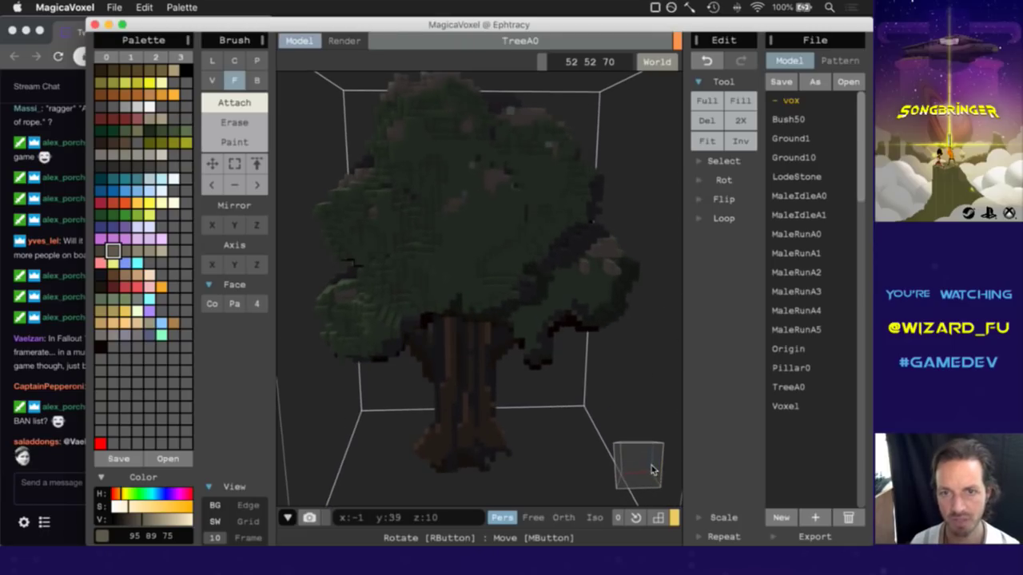
pyautogui.moveTo(632, 463); pyautogui.dragTo(656, 469, button='right')
pyautogui.keyDown('alt'); pyautogui.click(476, 159); pyautogui.keyUp('alt')
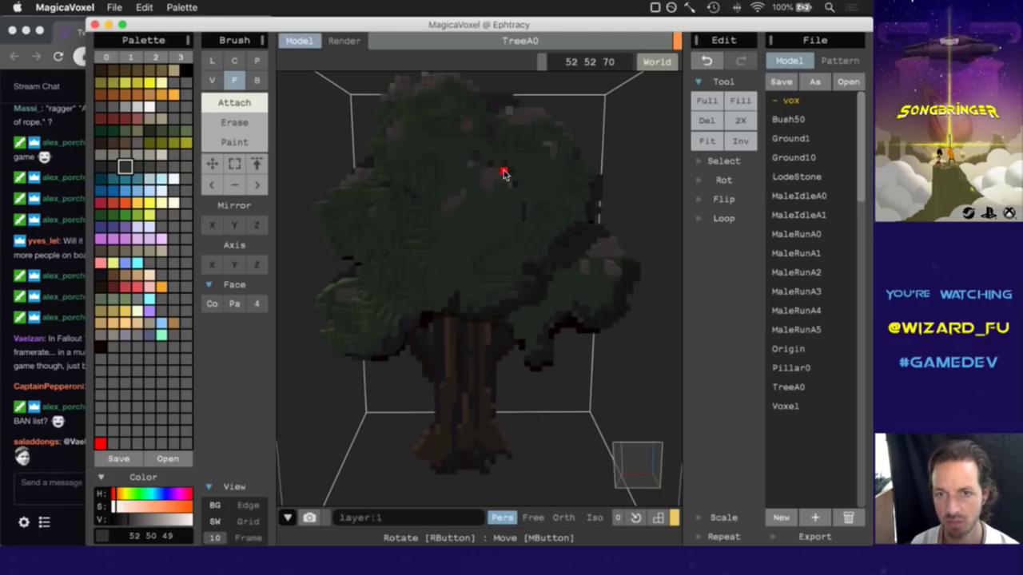
pyautogui.moveTo(648, 464); pyautogui.dragTo(630, 473, button='right')
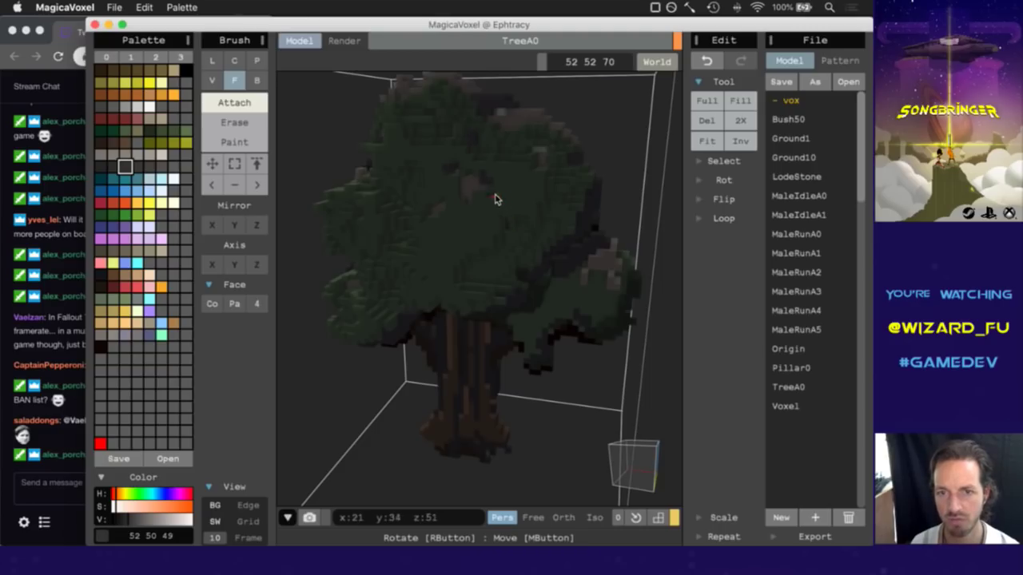
pyautogui.moveTo(622, 456); pyautogui.dragTo(631, 452, button='right')
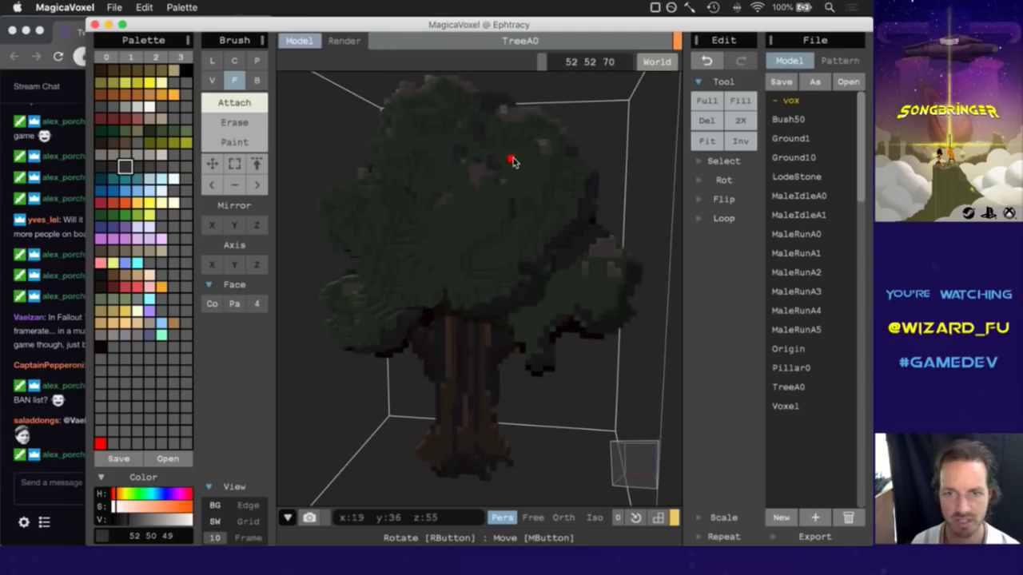
pyautogui.keyDown('alt'); pyautogui.click(503, 182); pyautogui.keyUp('alt')
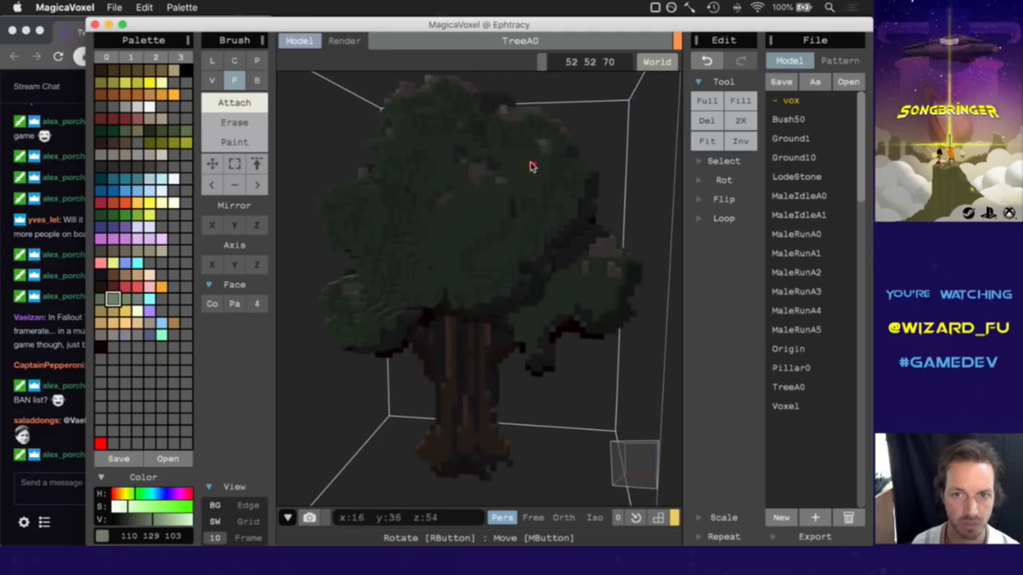
pyautogui.moveTo(622, 452)
pyautogui.mouseDown(button='right')
pyautogui.moveTo(632, 454)
pyautogui.moveTo(591, 445)
pyautogui.moveTo(631, 434)
pyautogui.mouseUp(button='right')
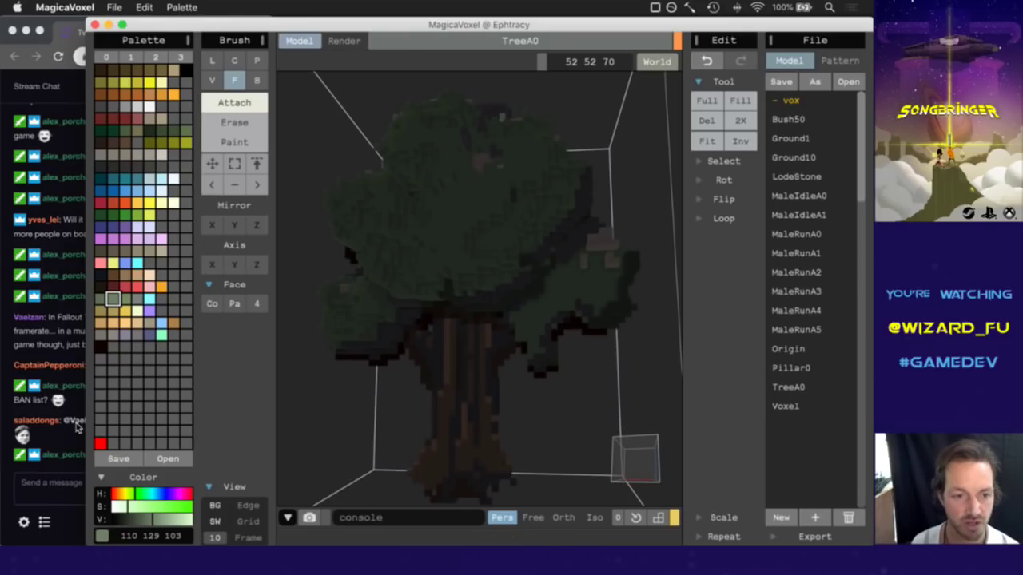
pyautogui.click(56, 441)
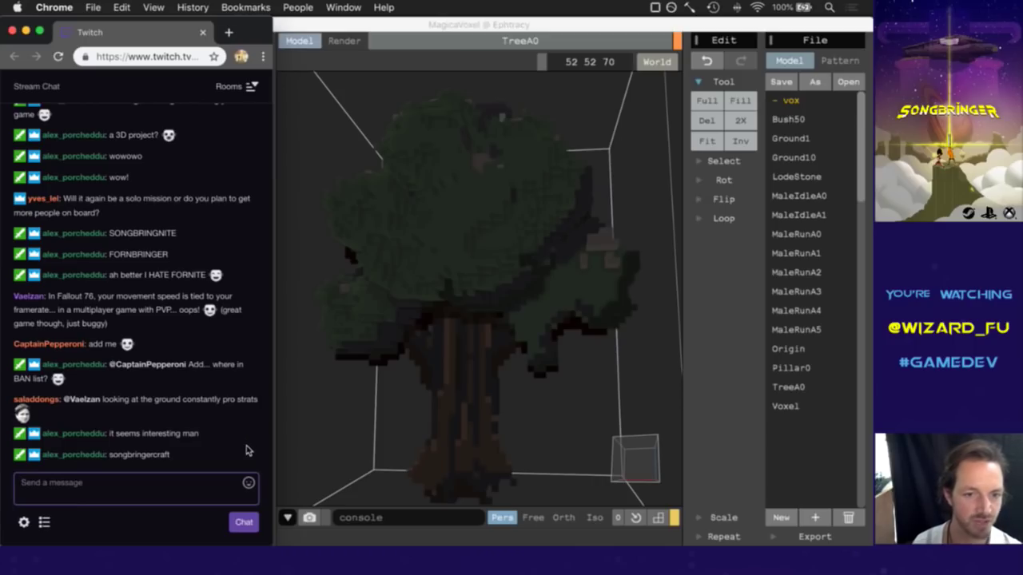
# Back in MagicaVoxel, orbit and sample the trunk's dark brown 29 23 13.
pyautogui.click(559, 30)
pyautogui.moveTo(616, 475); pyautogui.dragTo(468, 342, button='right')
pyautogui.keyDown('alt'); pyautogui.click(441, 314); pyautogui.keyUp('alt')
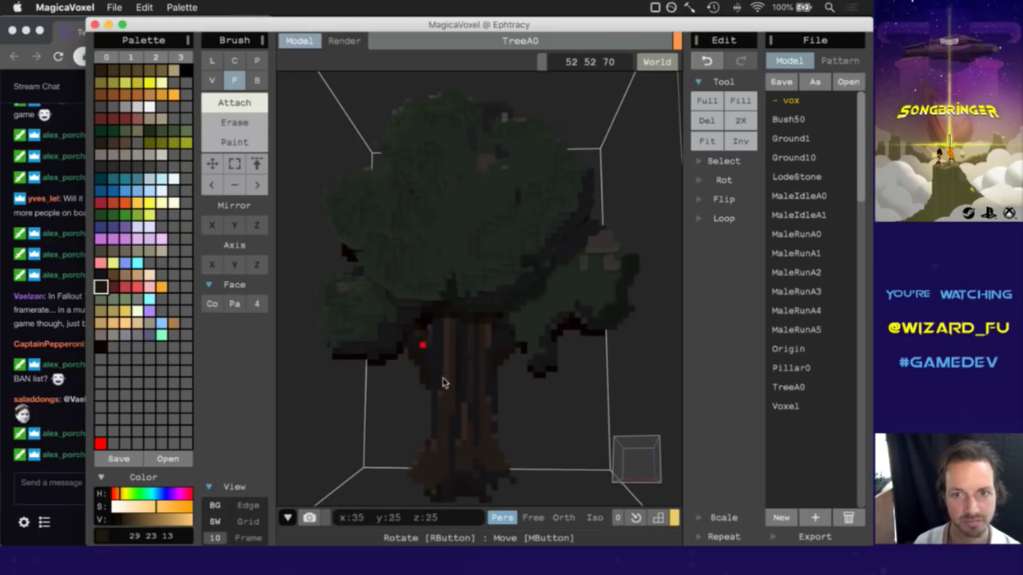
# Sample trunk browns 38 30 23, 29 23 13 and 62 49 37, then undo once.
pyautogui.moveTo(617, 458)
pyautogui.mouseDown(button='right')
pyautogui.moveTo(628, 469)
pyautogui.moveTo(621, 454)
pyautogui.mouseUp(button='right')
pyautogui.keyDown('alt'); pyautogui.click(457, 311); pyautogui.keyUp('alt')
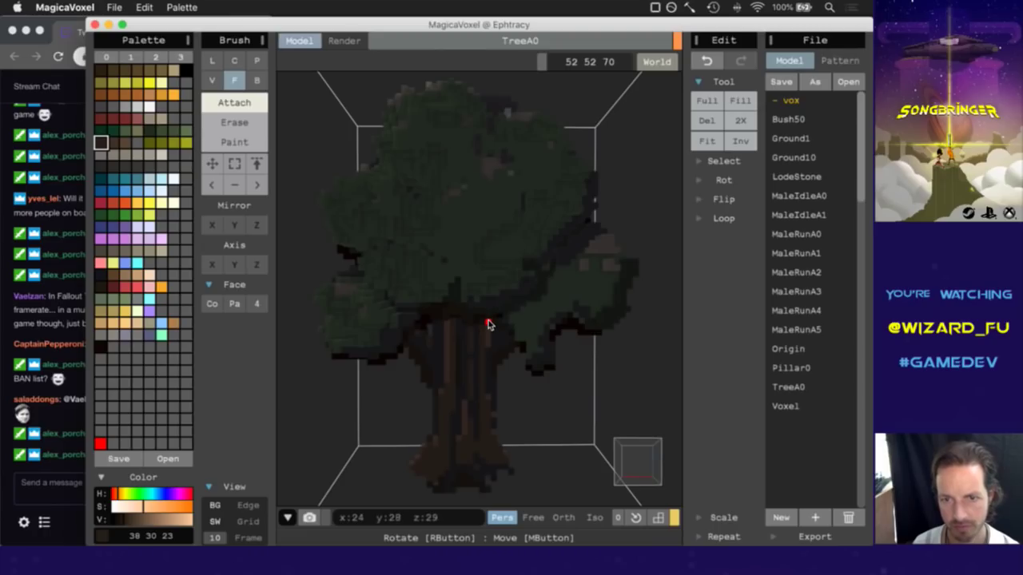
pyautogui.keyDown('alt'); pyautogui.click(478, 320); pyautogui.keyUp('alt')
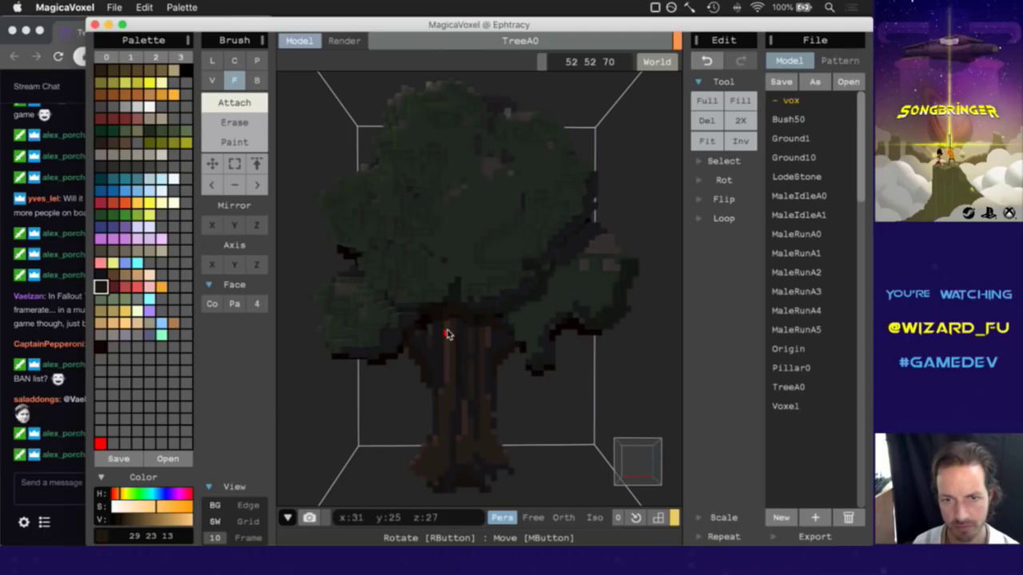
pyautogui.keyDown('alt'); pyautogui.click(412, 353); pyautogui.keyUp('alt')
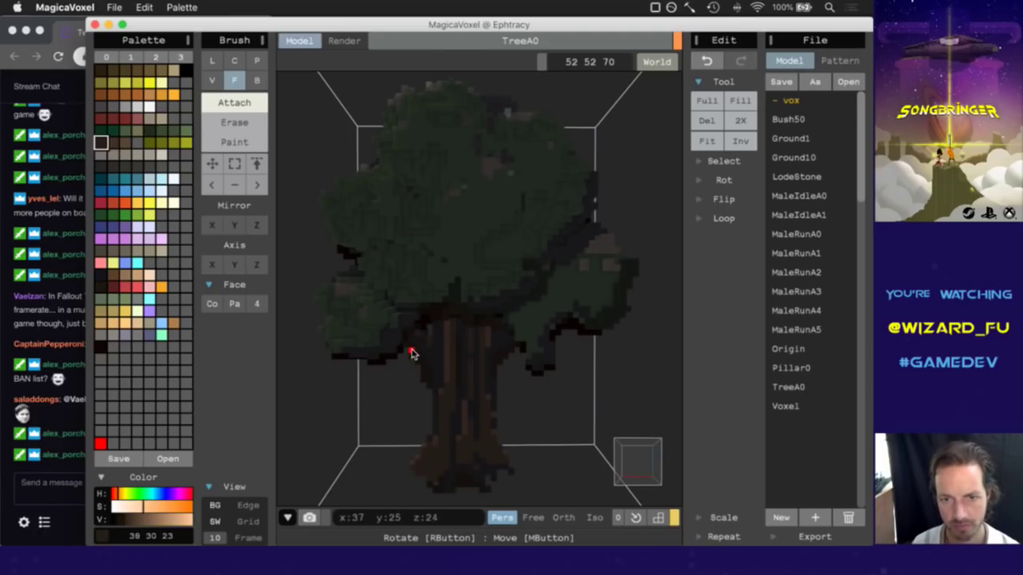
pyautogui.keyDown('alt'); pyautogui.click(417, 336); pyautogui.keyUp('alt')
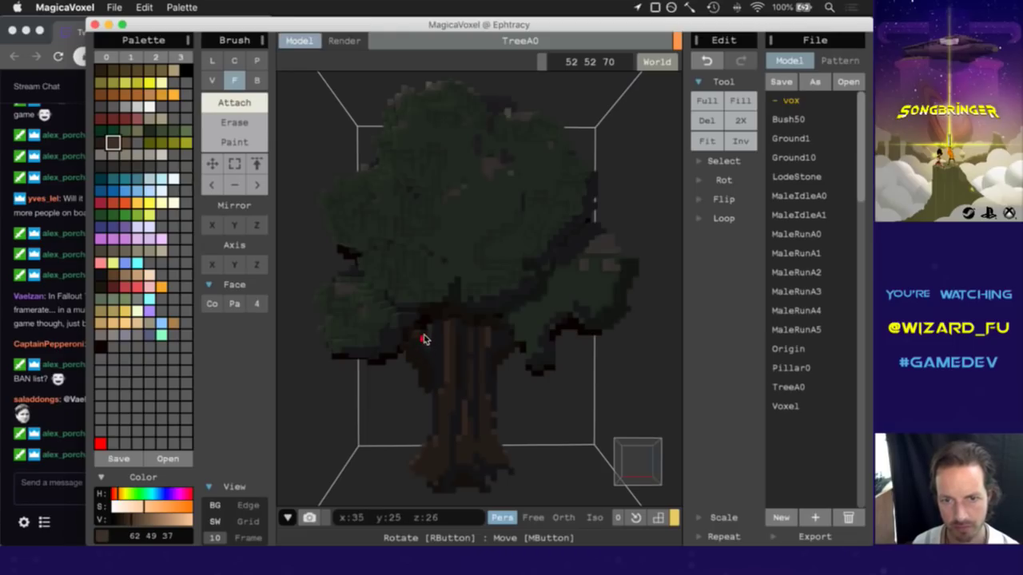
pyautogui.press('super+z')
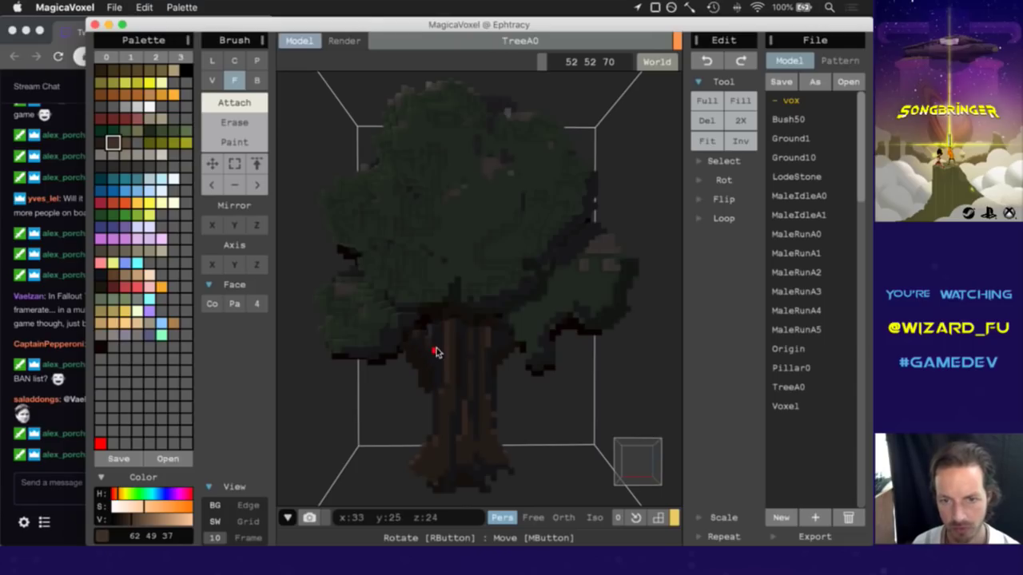
# Sample more trunk shades from a new angle: 38 37 37, 88 69 52, 62 49 37.
pyautogui.keyDown('alt'); pyautogui.click(435, 353); pyautogui.keyUp('alt')
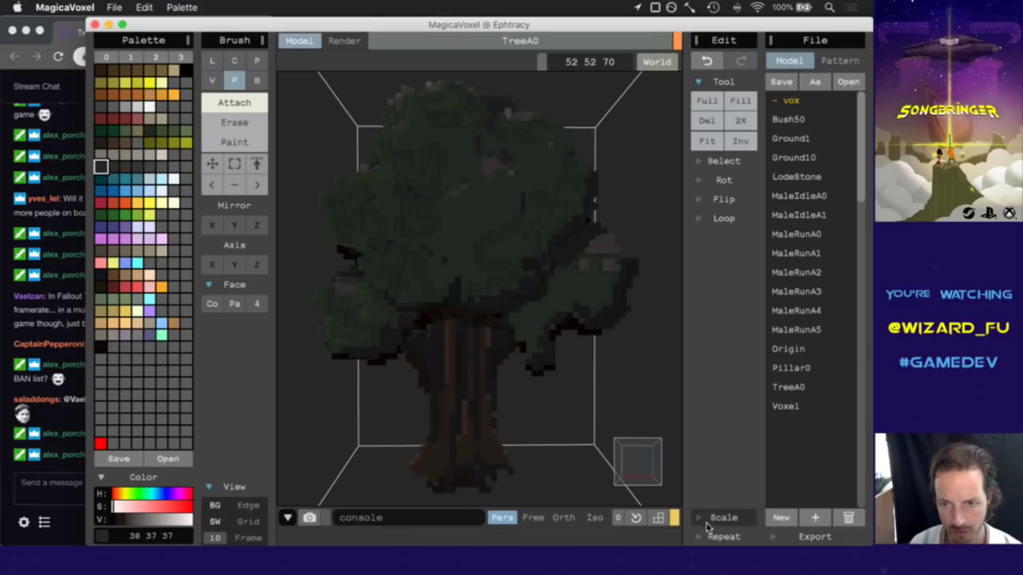
pyautogui.moveTo(647, 469)
pyautogui.mouseDown()
pyautogui.moveTo(646, 432)
pyautogui.moveTo(639, 449)
pyautogui.mouseUp()
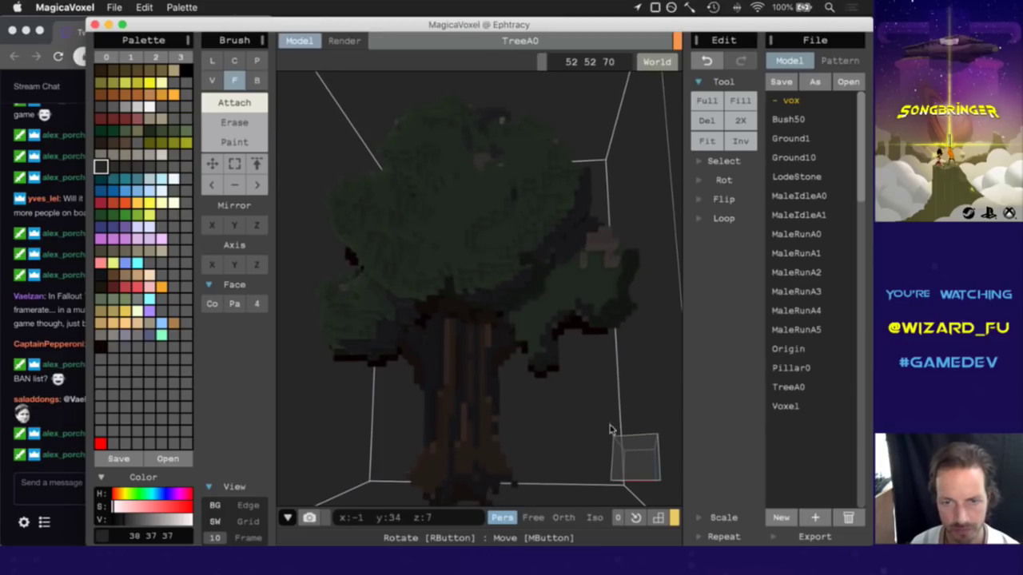
pyautogui.keyDown('alt'); pyautogui.click(445, 354); pyautogui.keyUp('alt')
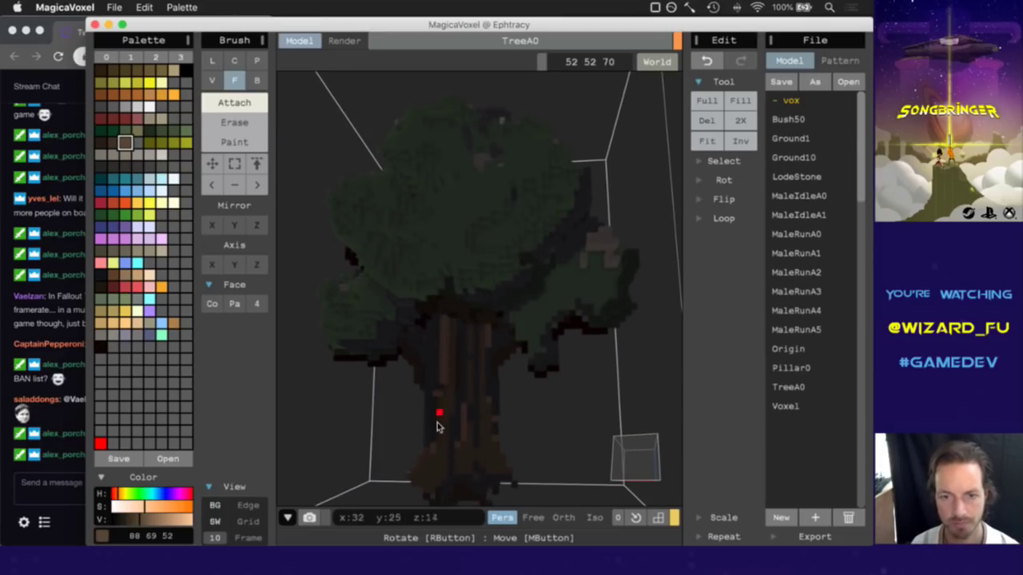
pyautogui.keyDown('alt'); pyautogui.click(433, 473); pyautogui.keyUp('alt')
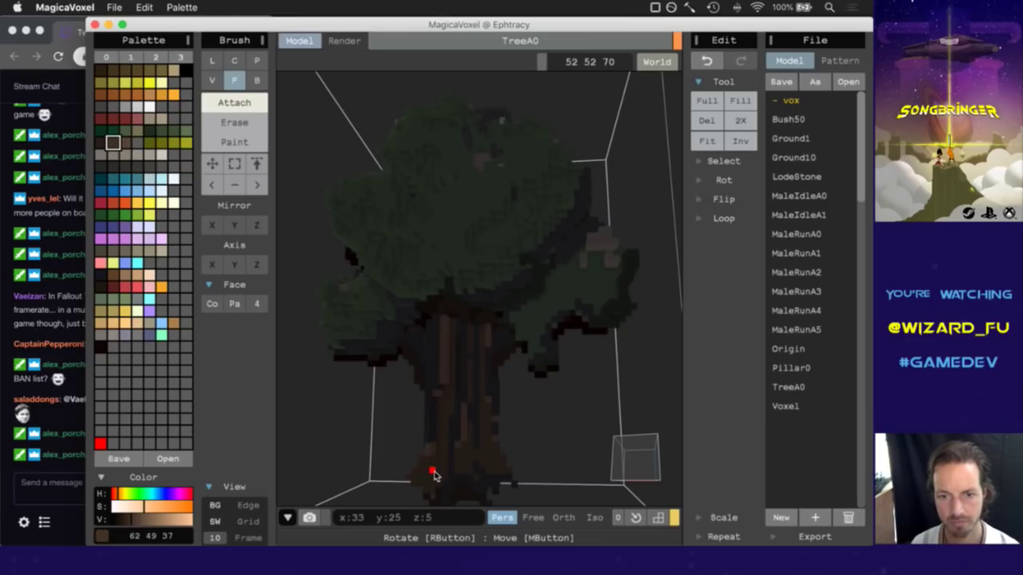
pyautogui.keyDown('alt'); pyautogui.click(455, 432); pyautogui.keyUp('alt')
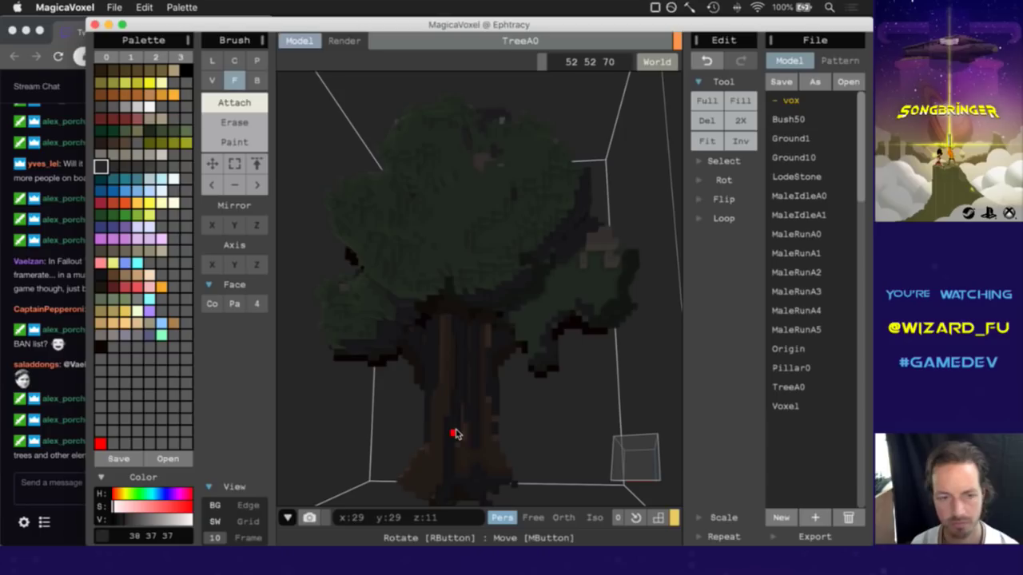
pyautogui.click(52, 482)
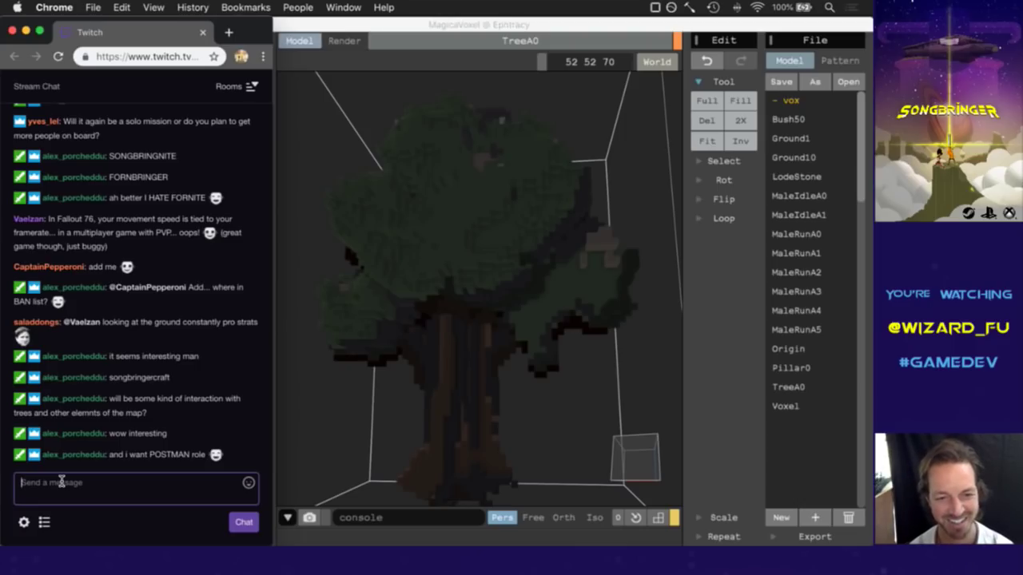
# Focus the Twitch chat message box, then bring MagicaVoxel back in front.
pyautogui.click(61, 482)
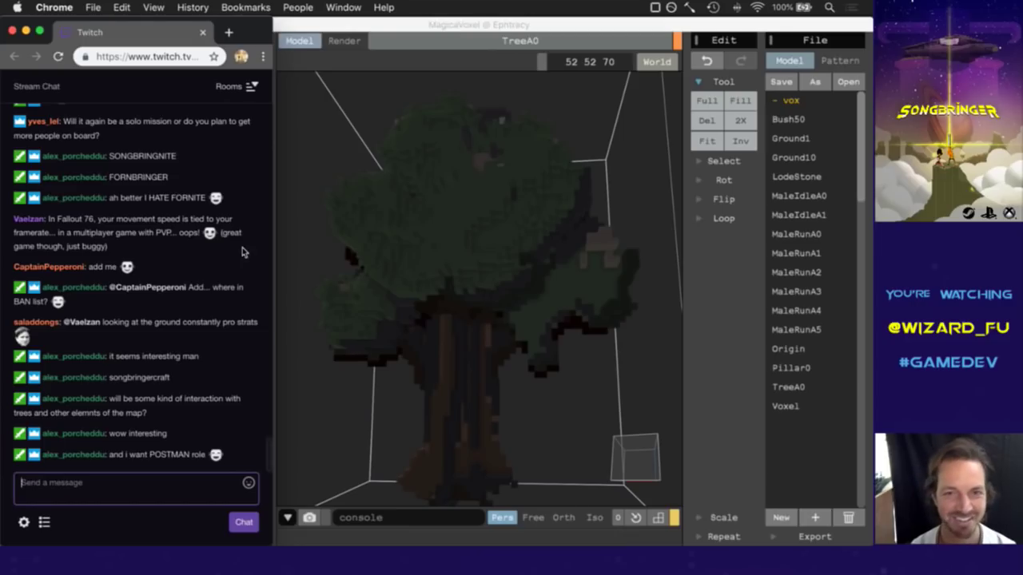
pyautogui.click(433, 55)
# Sample the trunk browns 88 69 52, 62 49 37 and 38 30 23 around the tree.
pyautogui.moveTo(650, 461)
pyautogui.mouseDown(button='right')
pyautogui.moveTo(592, 487)
pyautogui.moveTo(625, 477)
pyautogui.moveTo(608, 471)
pyautogui.moveTo(630, 473)
pyautogui.mouseUp(button='right')
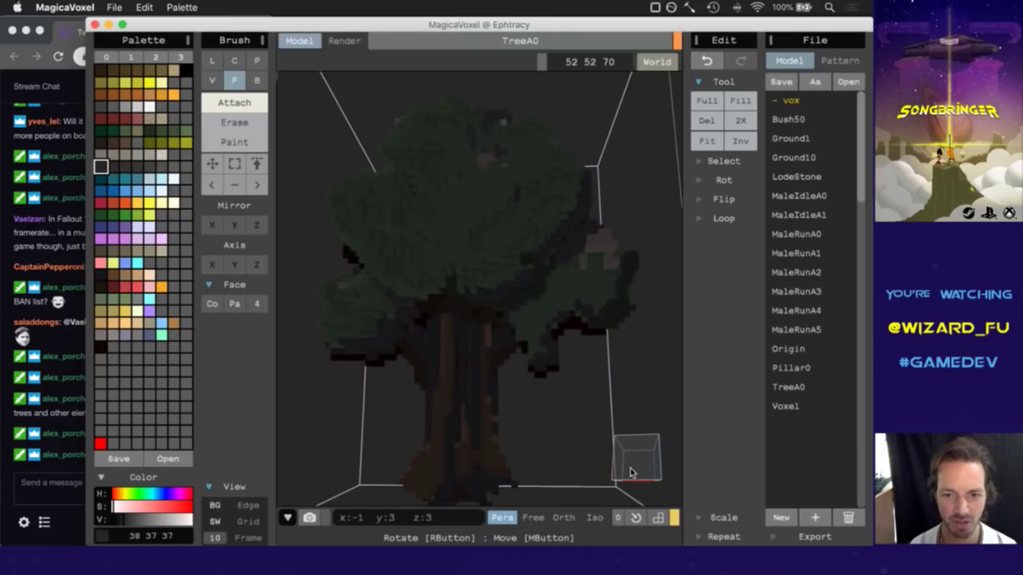
pyautogui.keyDown('alt'); pyautogui.click(463, 436); pyautogui.keyUp('alt')
pyautogui.keyDown('alt'); pyautogui.click(470, 381); pyautogui.keyUp('alt')
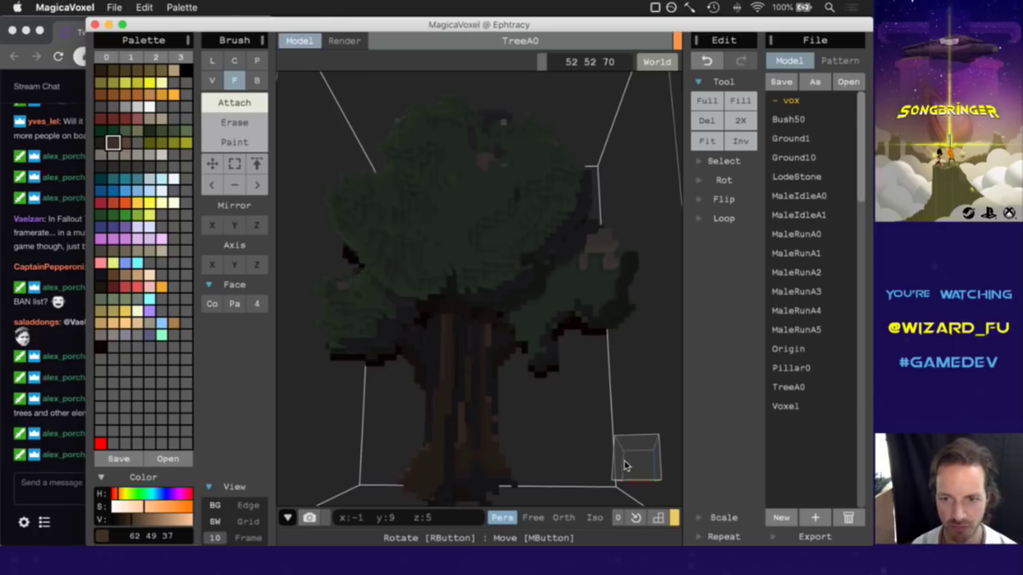
pyautogui.moveTo(626, 466); pyautogui.dragTo(634, 470)
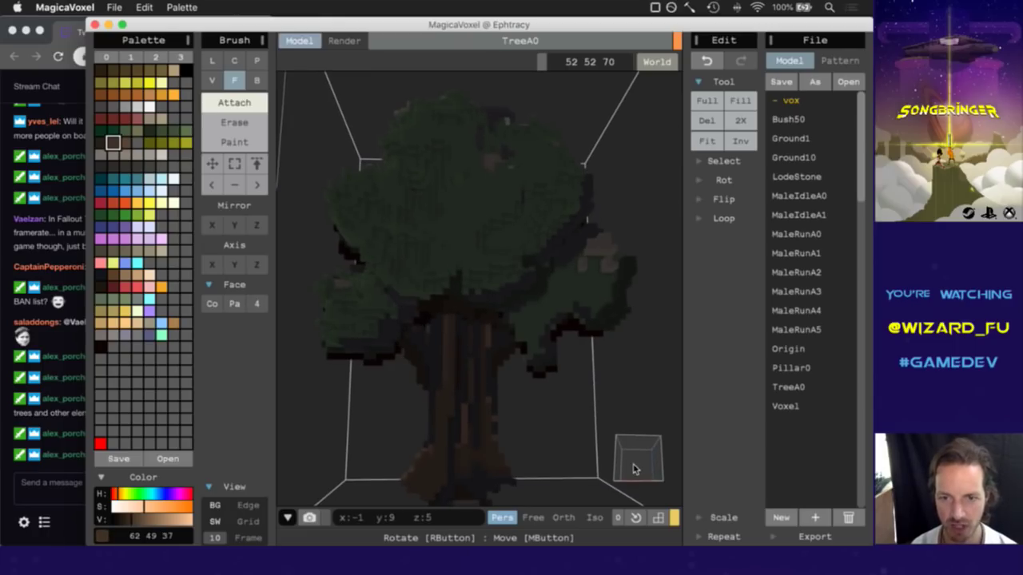
pyautogui.keyDown('alt'); pyautogui.click(458, 361); pyautogui.keyUp('alt')
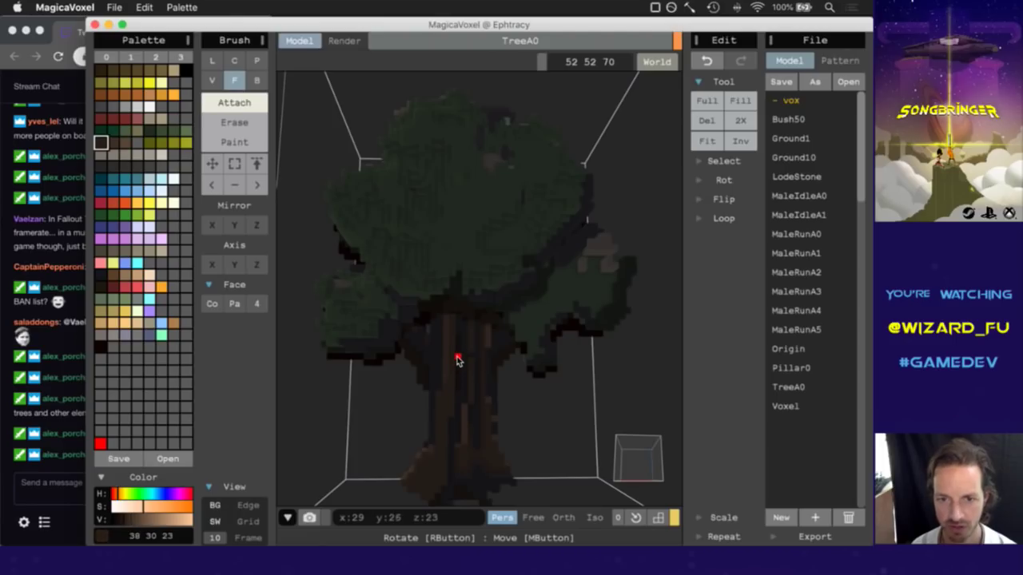
pyautogui.moveTo(650, 486); pyautogui.dragTo(618, 472)
pyautogui.keyDown('alt'); pyautogui.click(482, 362); pyautogui.keyUp('alt')
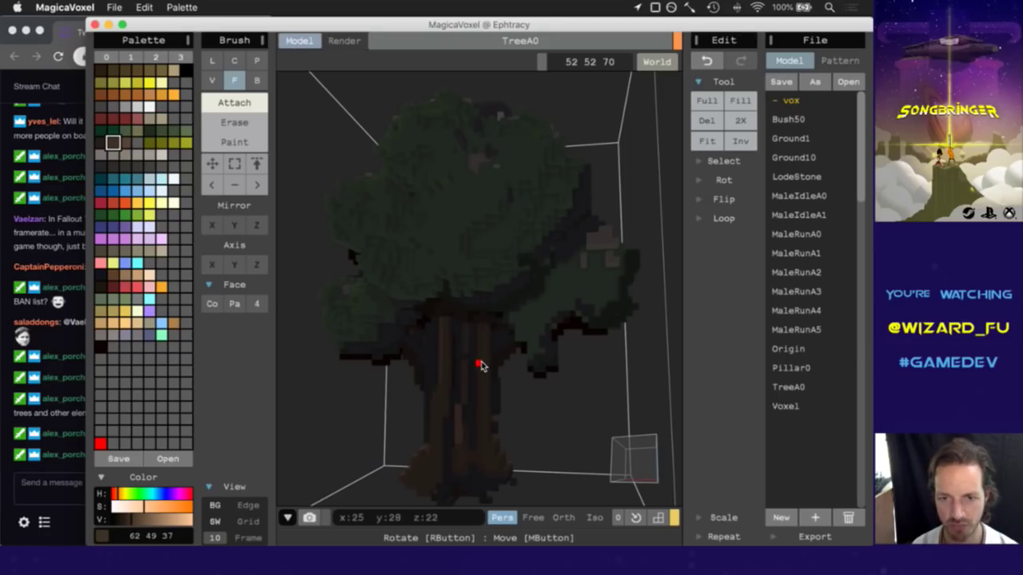
# Undo the last trunk edit and attach a lighter brown voxel to the trunk.
pyautogui.press('super+z')
pyautogui.moveTo(612, 468); pyautogui.dragTo(635, 445, button='right')
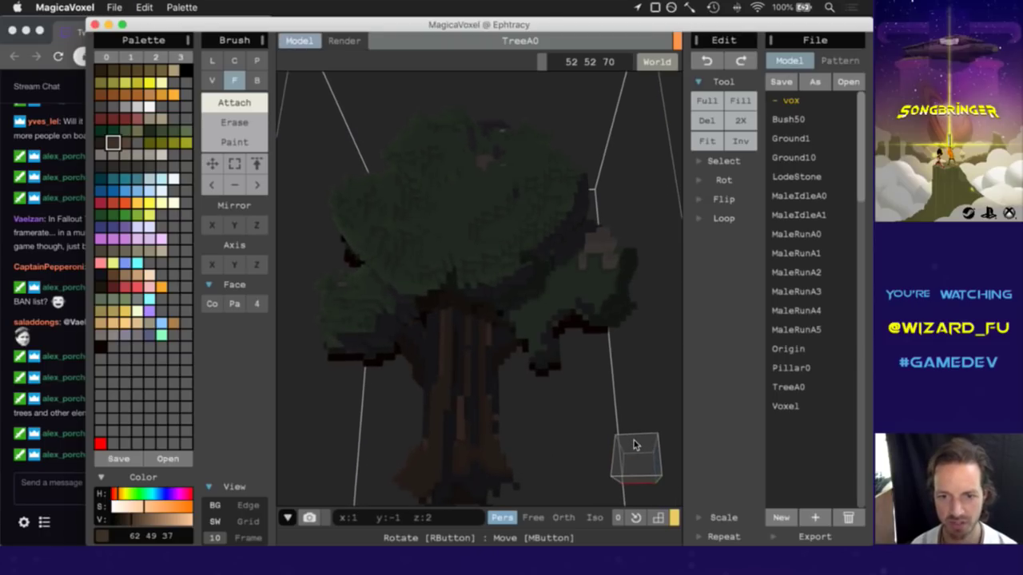
pyautogui.keyDown('alt'); pyautogui.click(455, 446); pyautogui.keyUp('alt')
pyautogui.click(454, 446)
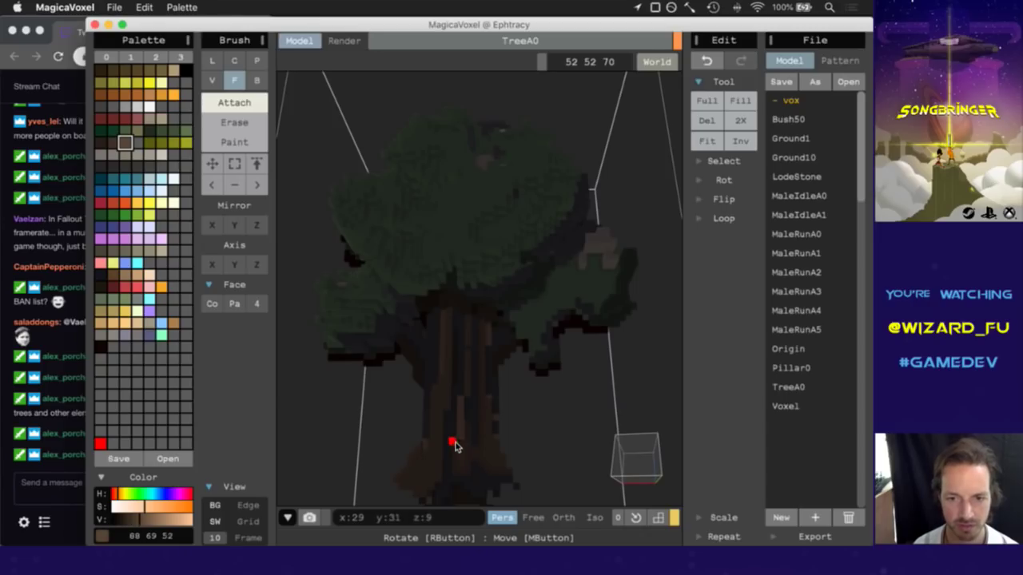
# Undo to restore the vanished tree, then go back to the Twitch chat.
pyautogui.moveTo(621, 452); pyautogui.dragTo(606, 471, button='right')
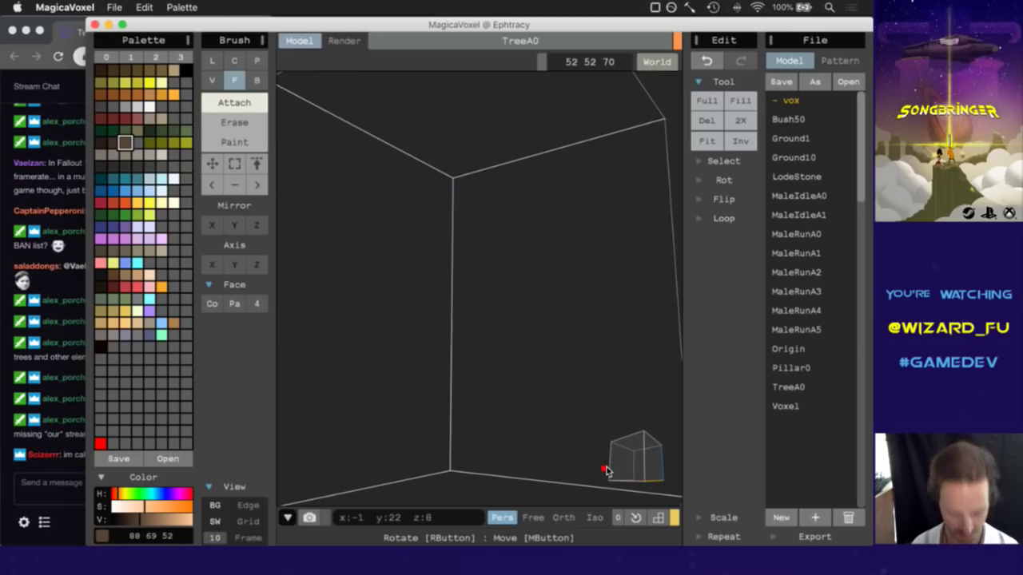
pyautogui.moveTo(606, 471); pyautogui.dragTo(640, 485, button='right')
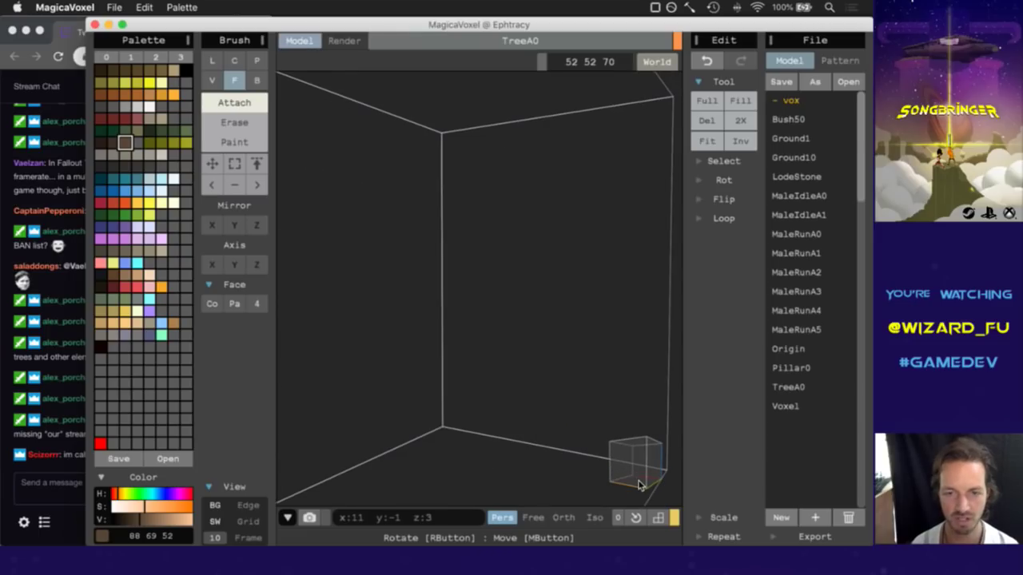
pyautogui.press('super+z')
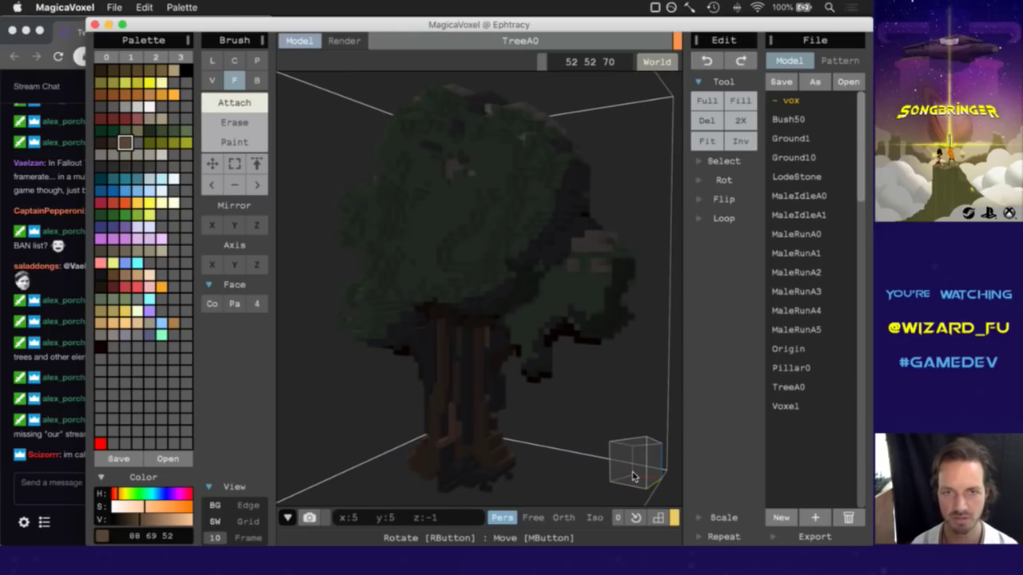
pyautogui.moveTo(633, 477); pyautogui.dragTo(541, 464, button='right')
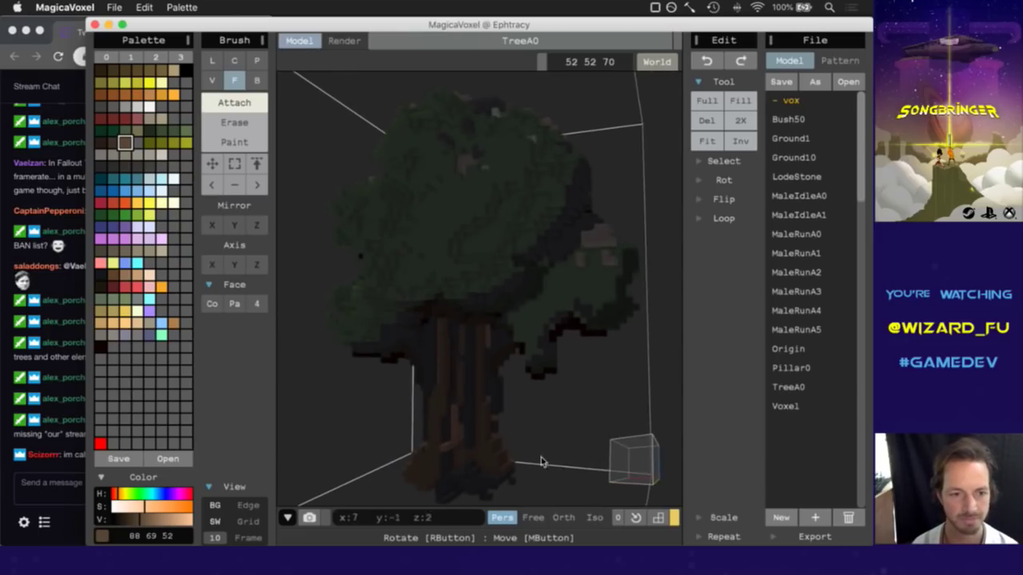
pyautogui.click(76, 475)
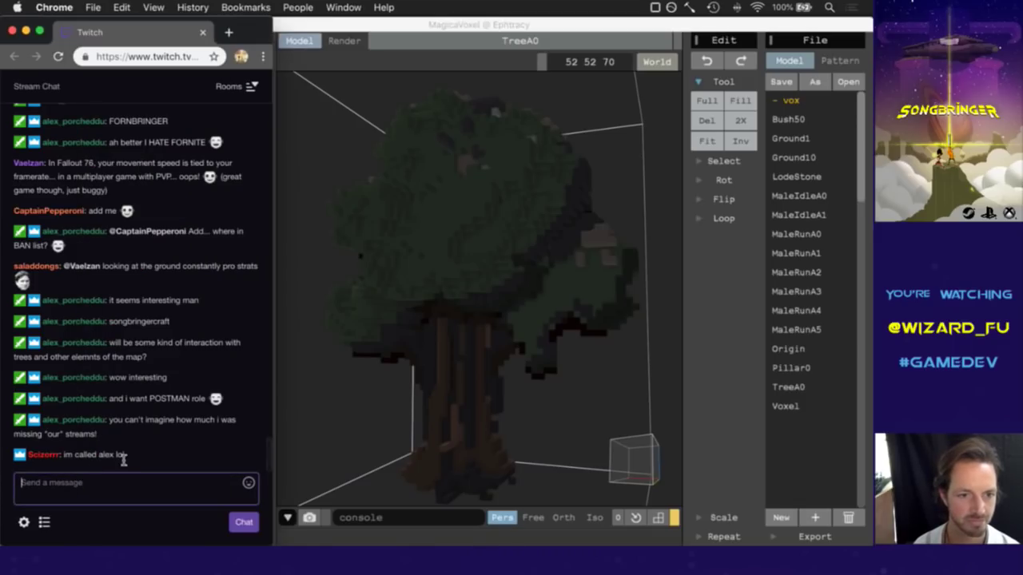
pyautogui.moveTo(119, 426); pyautogui.dragTo(137, 431)
pyautogui.click(137, 433)
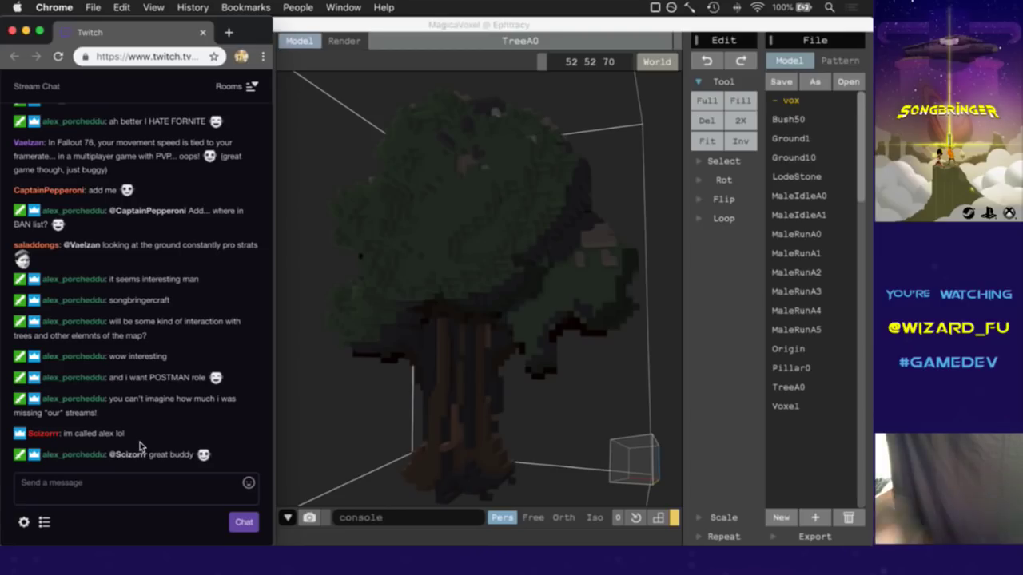
# Attach a dark trunk-brown voxel to the TreeA0 trunk in MagicaVoxel.
pyautogui.click(451, 52)
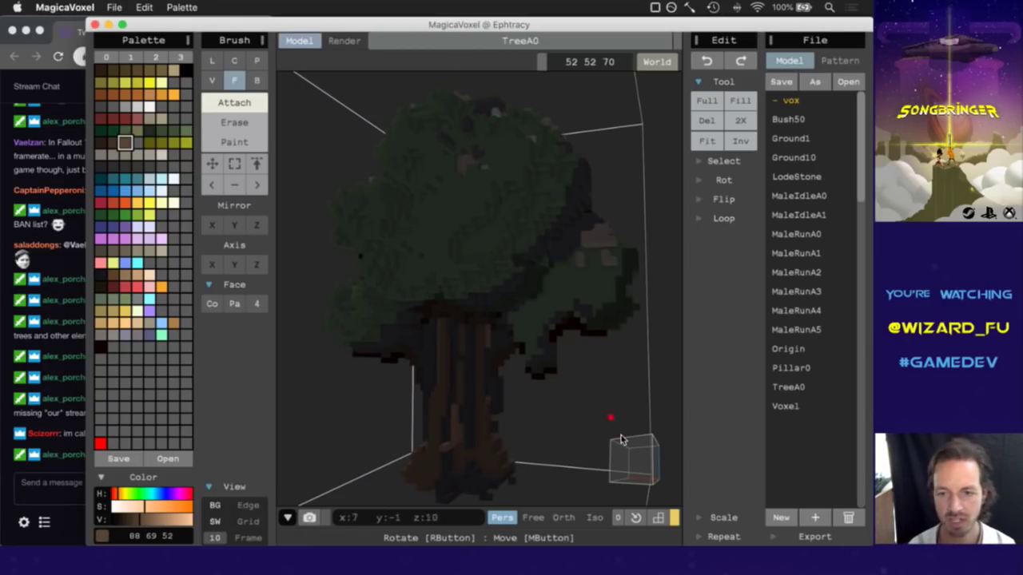
pyautogui.moveTo(622, 439); pyautogui.dragTo(612, 468, button='right')
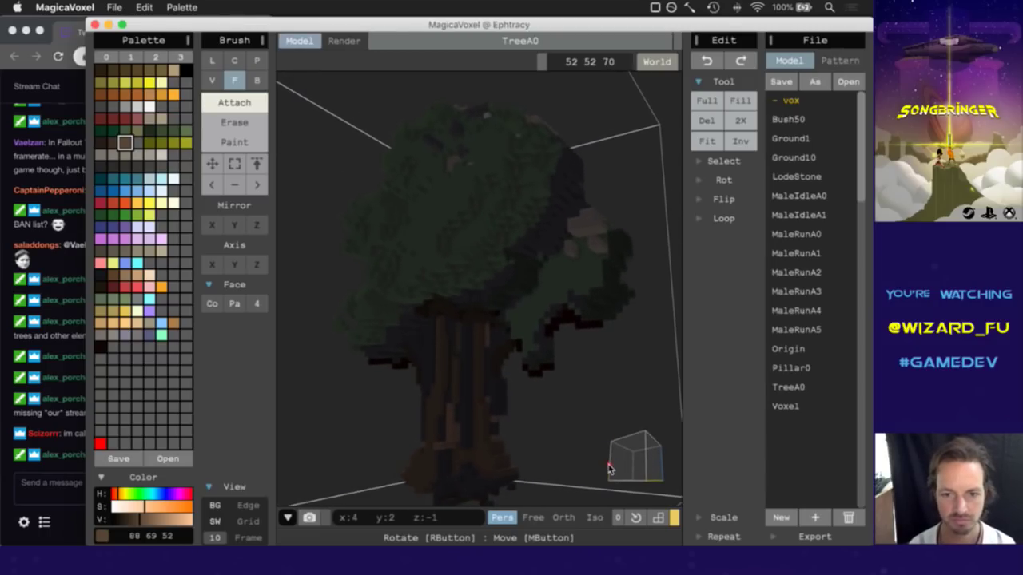
pyautogui.keyDown('alt'); pyautogui.click(468, 456); pyautogui.keyUp('alt')
pyautogui.click(470, 456)
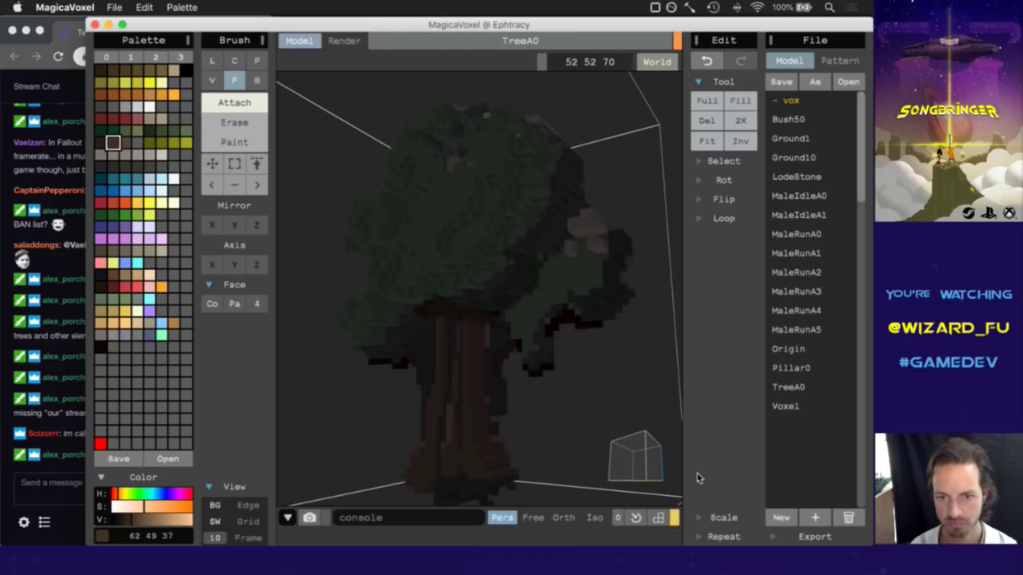
# Sample the trunk browns and leaf green 59 74 51, then return to the chat.
pyautogui.moveTo(623, 461); pyautogui.dragTo(642, 465, button='right')
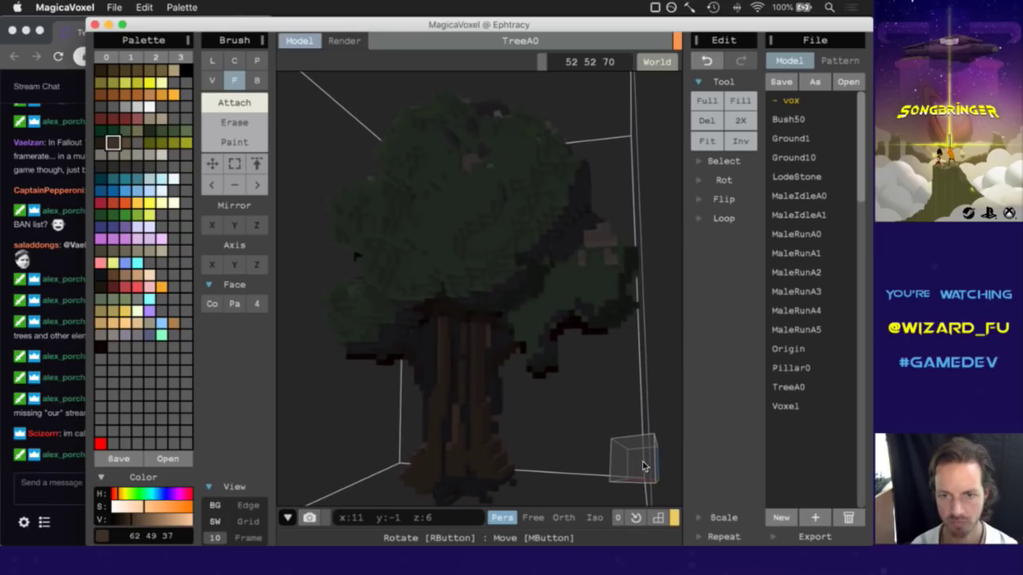
pyautogui.keyDown('alt'); pyautogui.click(489, 342); pyautogui.keyUp('alt')
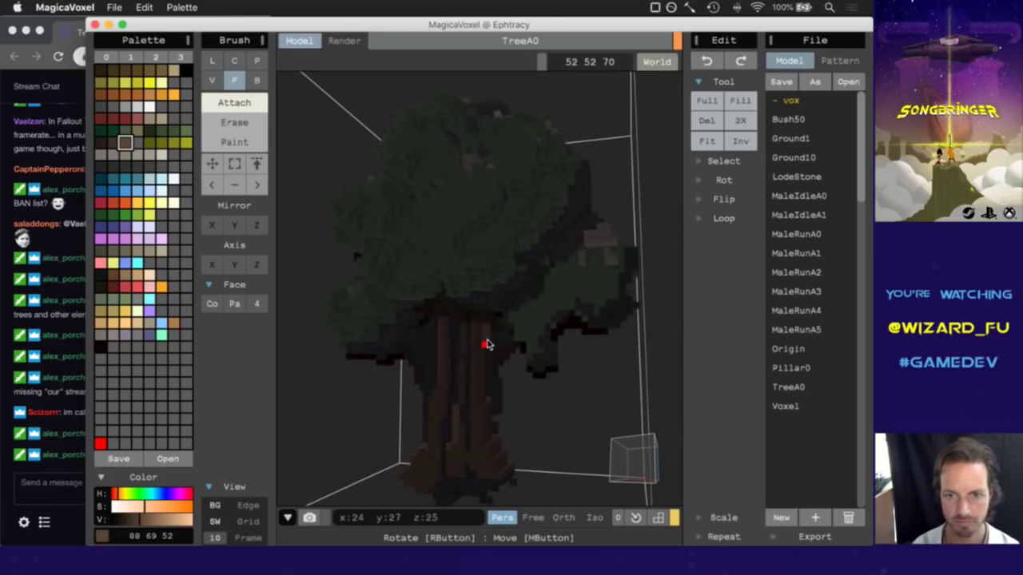
pyautogui.keyDown('alt'); pyautogui.click(495, 345); pyautogui.keyUp('alt')
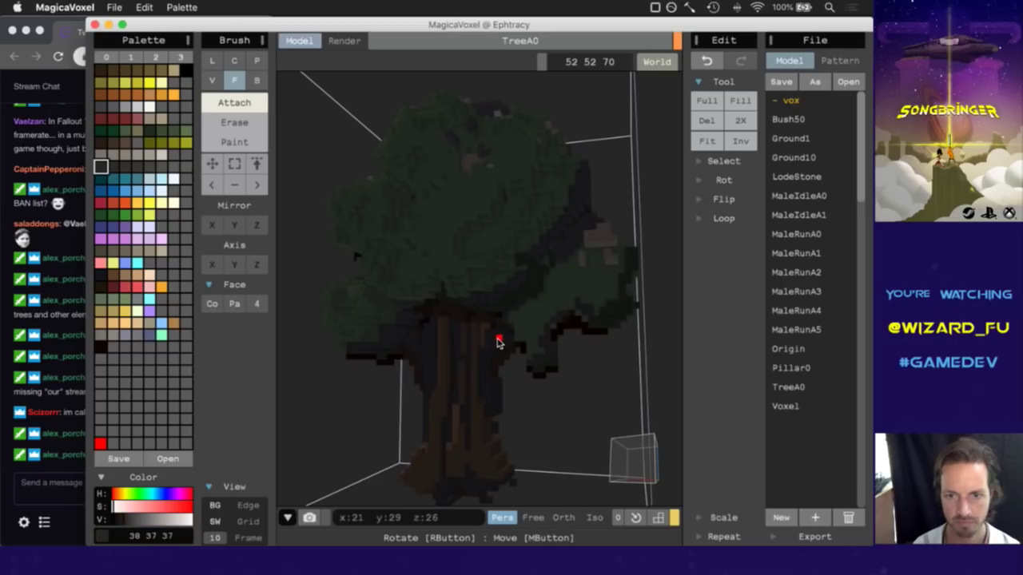
pyautogui.moveTo(634, 466); pyautogui.dragTo(610, 457, button='right')
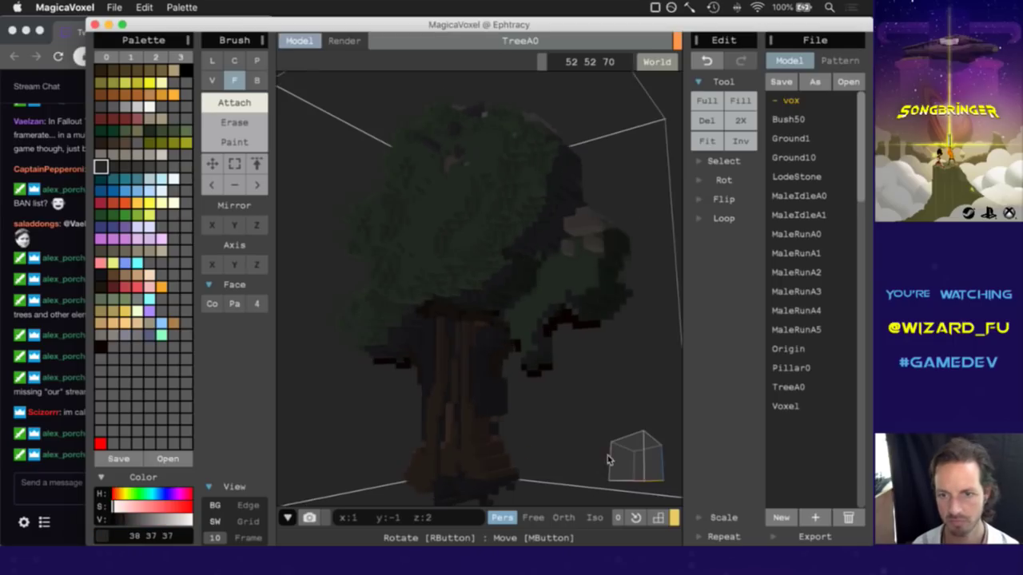
pyautogui.keyDown('alt'); pyautogui.click(551, 278); pyautogui.keyUp('alt')
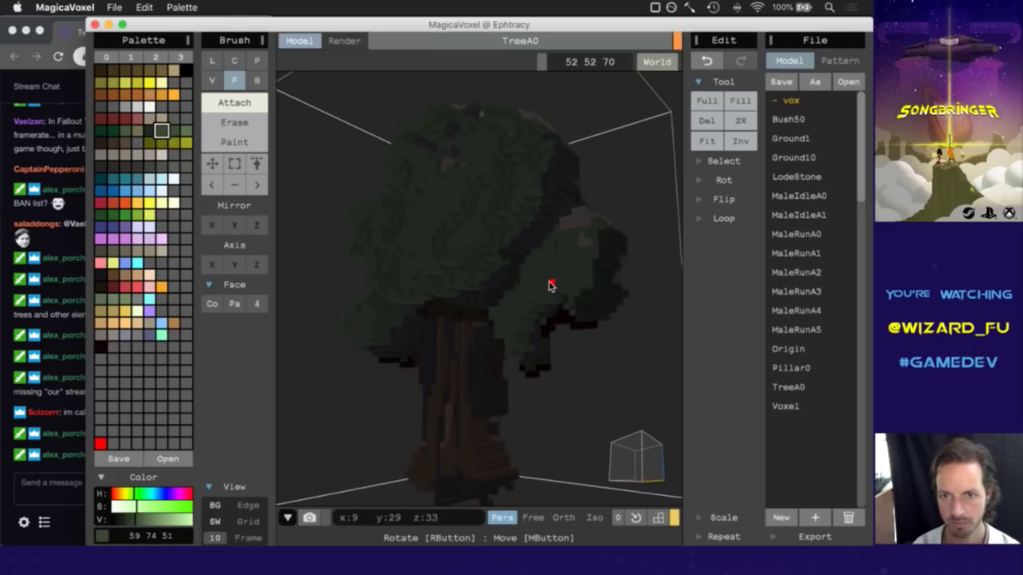
pyautogui.moveTo(632, 457)
pyautogui.mouseDown(button='right')
pyautogui.moveTo(578, 480)
pyautogui.moveTo(660, 466)
pyautogui.moveTo(678, 475)
pyautogui.moveTo(632, 469)
pyautogui.moveTo(643, 472)
pyautogui.mouseUp(button='right')
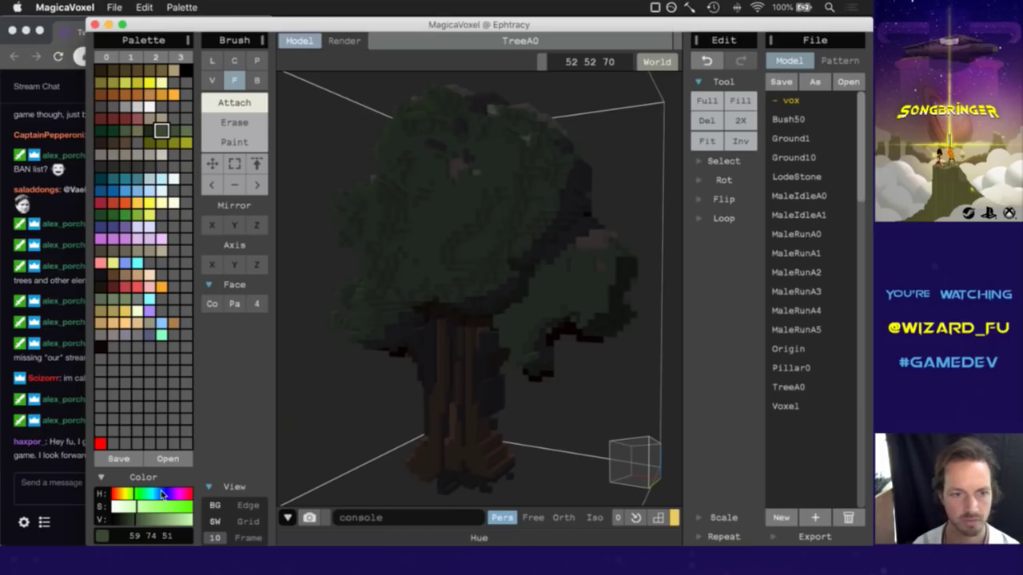
pyautogui.click(68, 478)
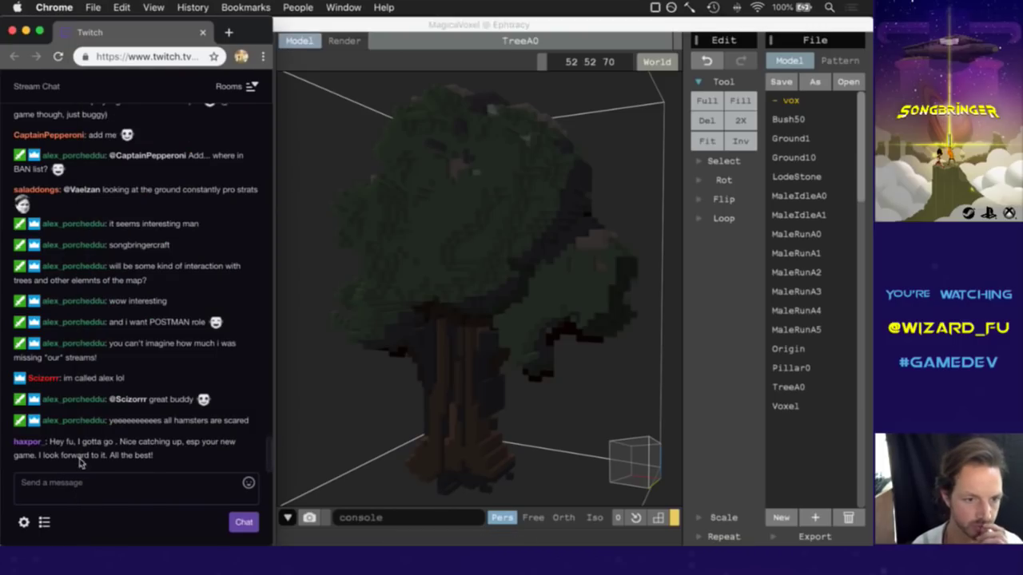
# Highlight a viewer's farewell message in chat, then return to the MagicaVoxel tree.
pyautogui.moveTo(83, 446)
pyautogui.mouseDown()
pyautogui.moveTo(70, 447)
pyautogui.moveTo(90, 452)
pyautogui.mouseUp()
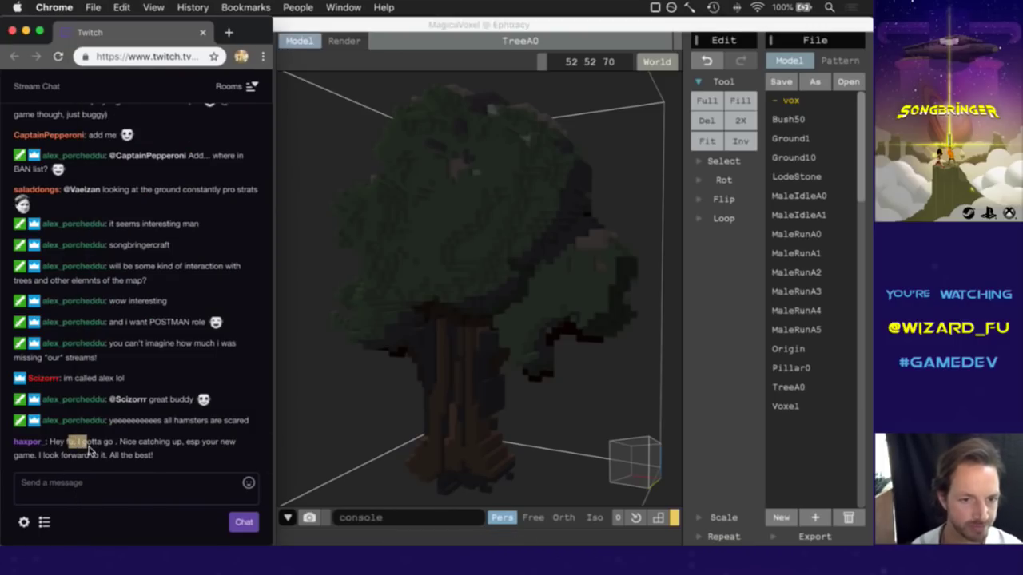
pyautogui.click(171, 465)
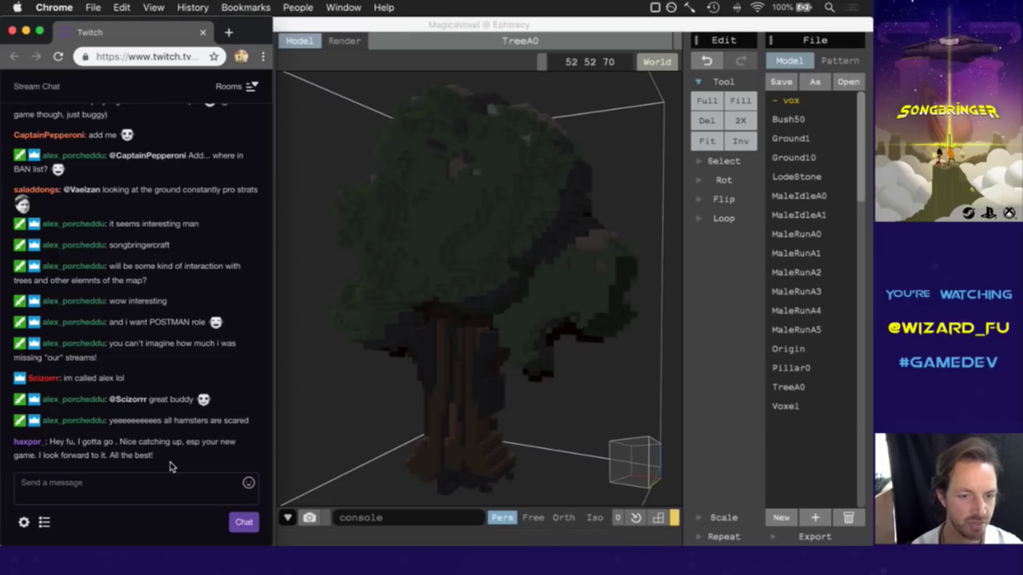
pyautogui.moveTo(64, 451); pyautogui.dragTo(144, 457)
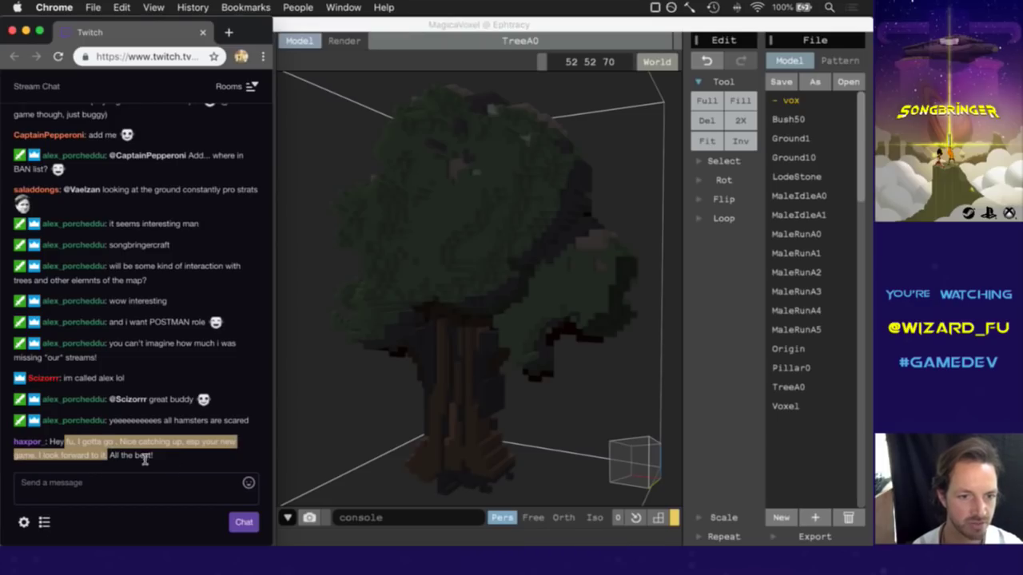
pyautogui.click(178, 461)
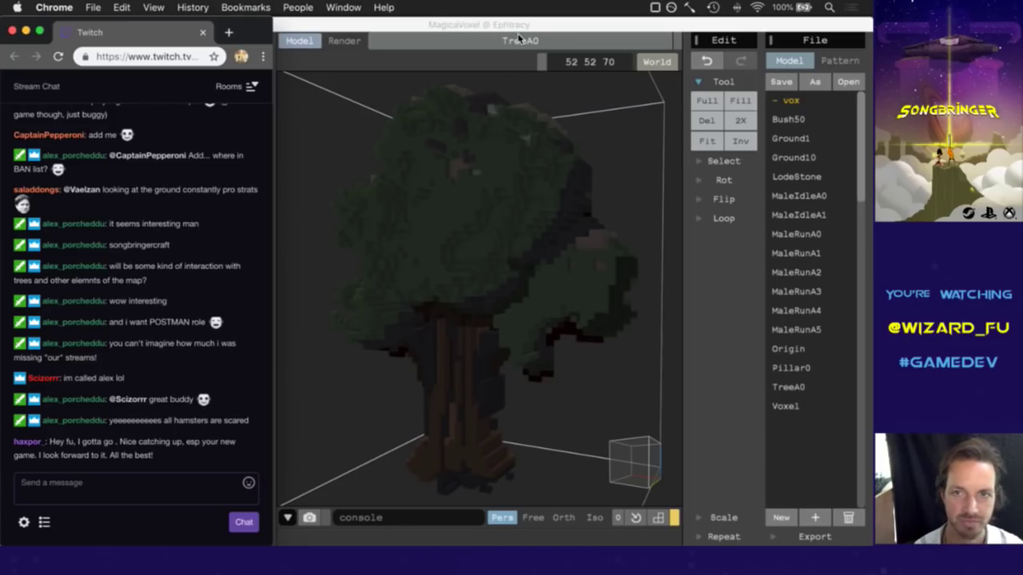
pyautogui.click(519, 39)
pyautogui.moveTo(637, 449)
pyautogui.mouseDown(button='right')
pyautogui.moveTo(616, 426)
pyautogui.moveTo(575, 434)
pyautogui.moveTo(605, 434)
pyautogui.mouseUp(button='right')
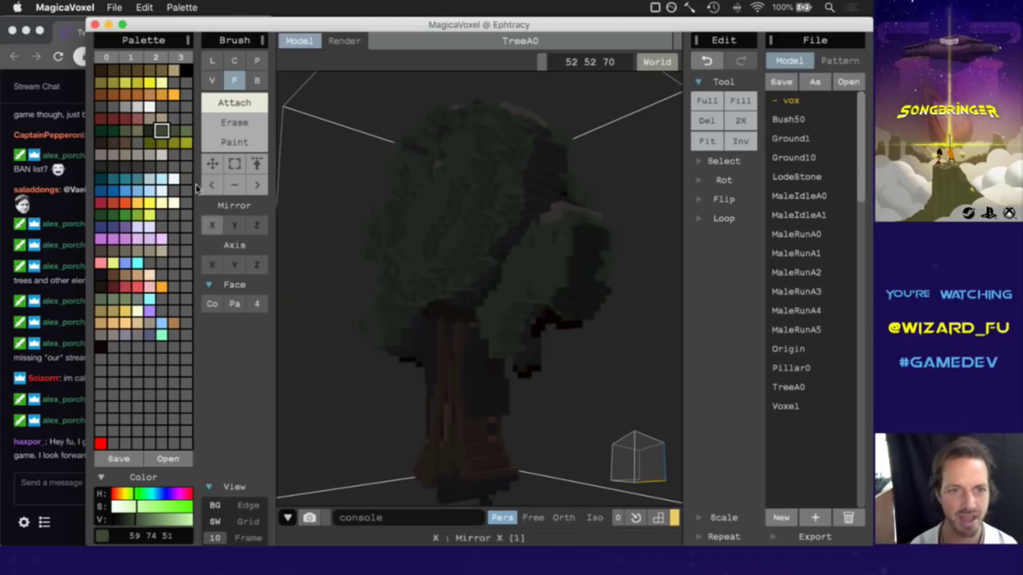
# Set the brush to single-voxel erase and orbit the tree to inspect the trunk.
pyautogui.click(212, 80)
pyautogui.click(234, 122)
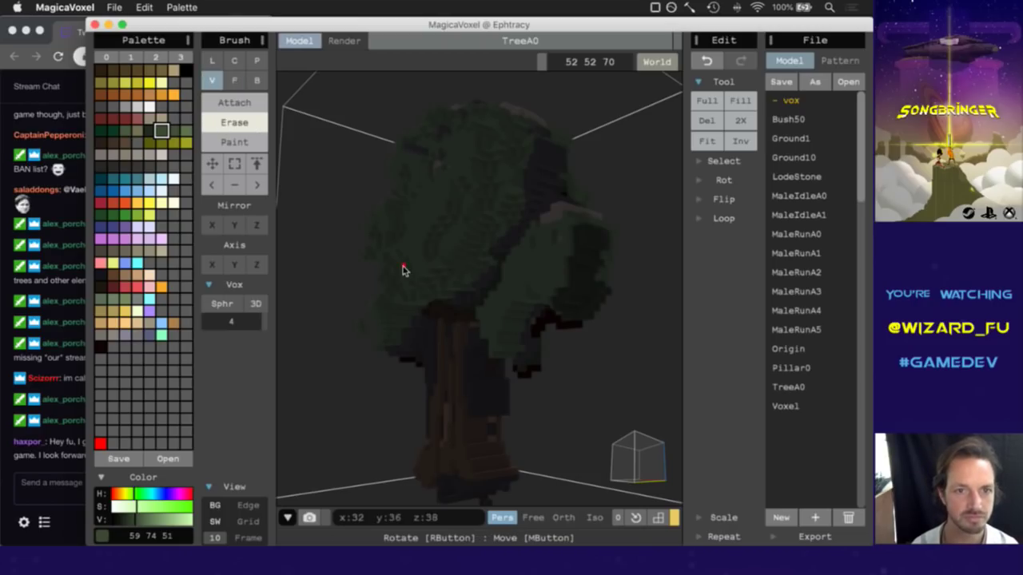
pyautogui.moveTo(624, 440)
pyautogui.mouseDown(button='right')
pyautogui.moveTo(647, 452)
pyautogui.moveTo(591, 423)
pyautogui.mouseUp(button='right')
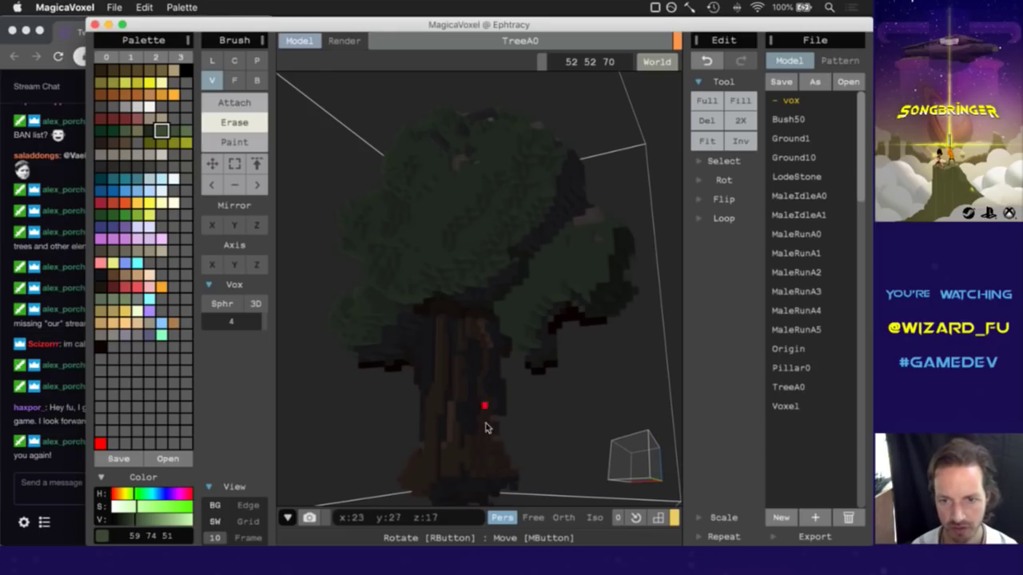
pyautogui.moveTo(615, 466); pyautogui.dragTo(643, 476, button='right')
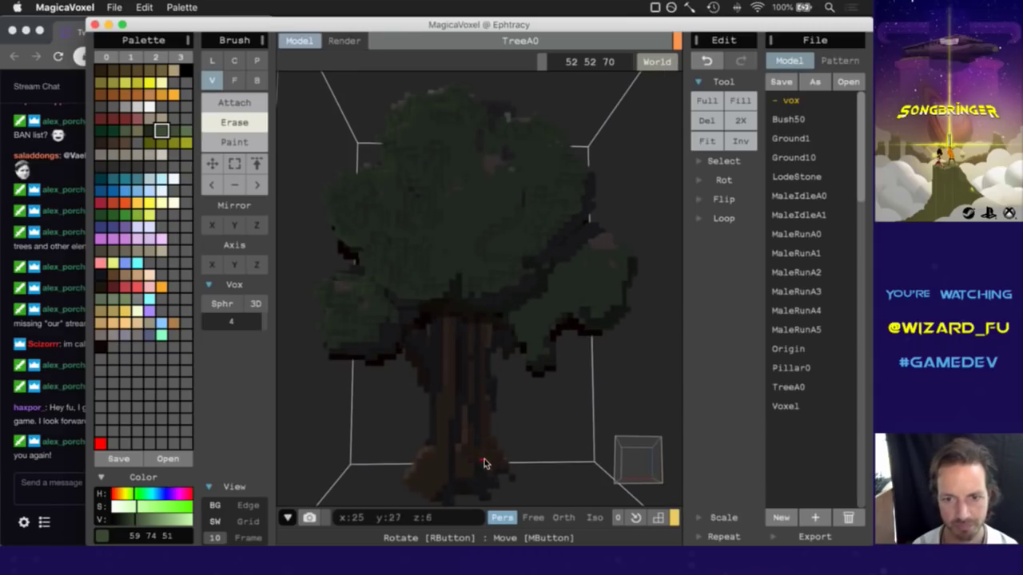
pyautogui.moveTo(625, 469); pyautogui.dragTo(644, 457, button='right')
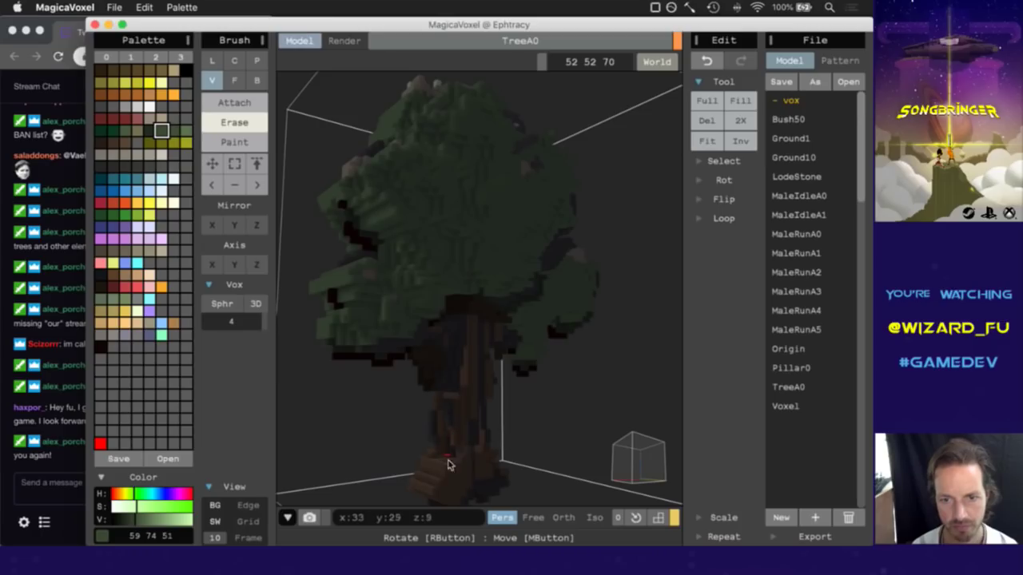
pyautogui.moveTo(640, 457); pyautogui.dragTo(527, 443, button='right')
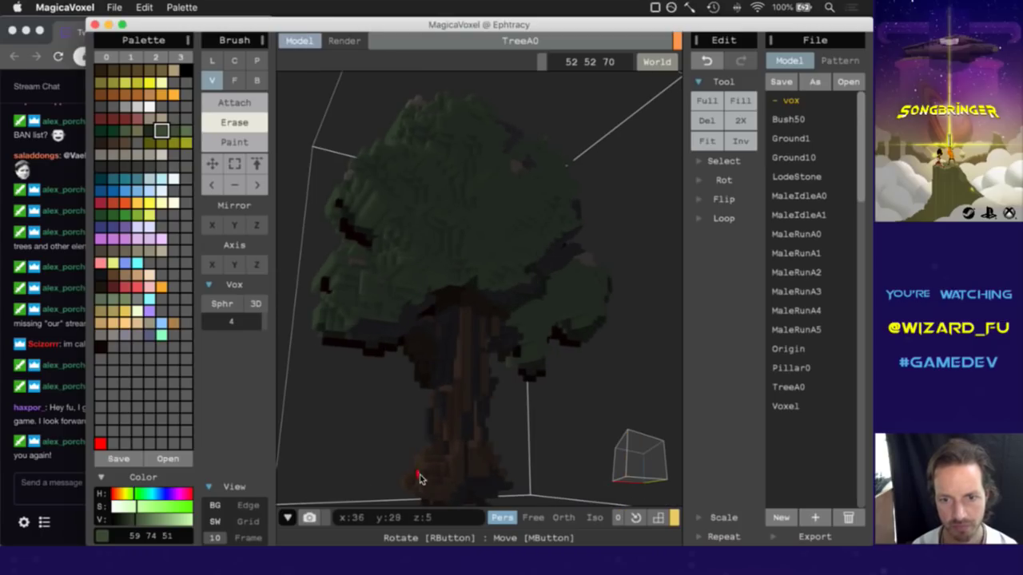
pyautogui.moveTo(630, 452); pyautogui.dragTo(438, 478, button='right')
pyautogui.moveTo(633, 462); pyautogui.dragTo(764, 475, button='right')
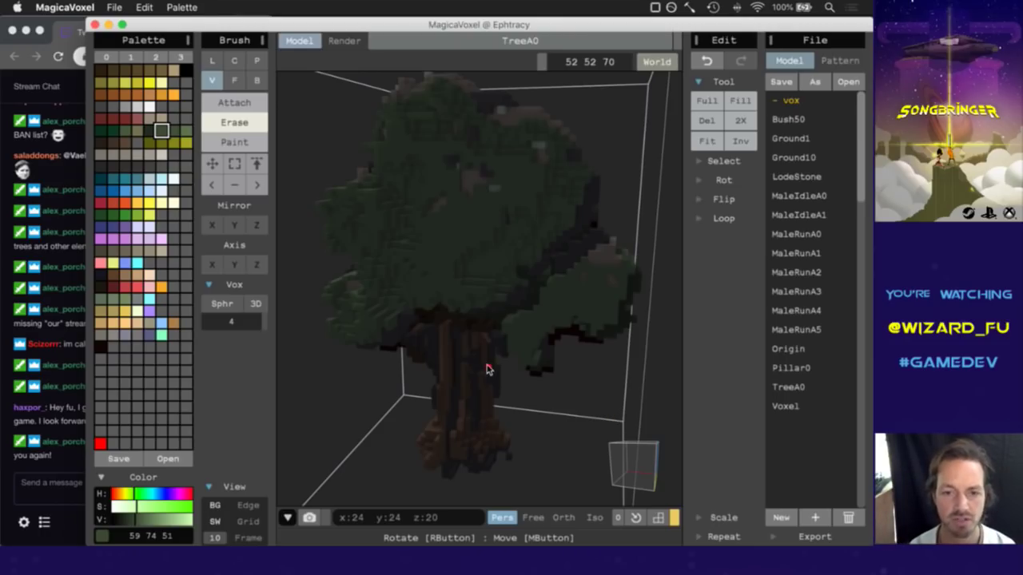
# Return to MagicaVoxel from the chat and spin TreeA0 to check every side.
pyautogui.click(74, 472)
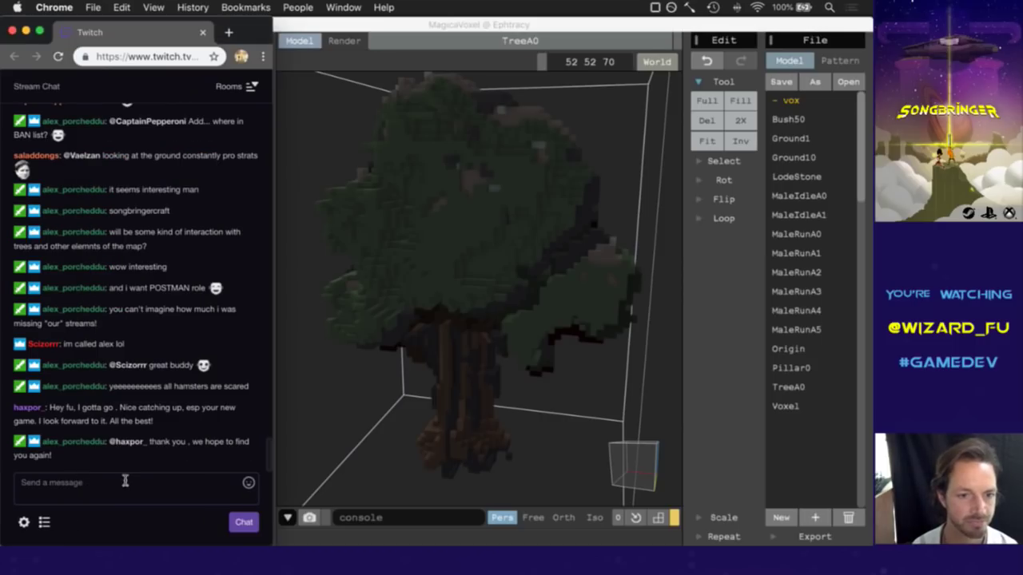
pyautogui.click(586, 40)
pyautogui.press('super+Tab')
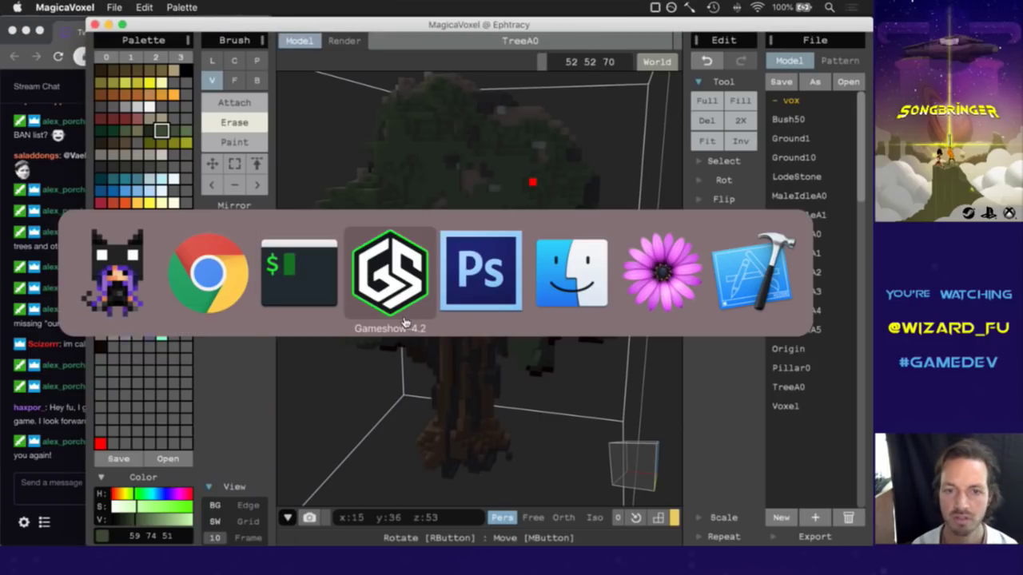
pyautogui.click(112, 272)
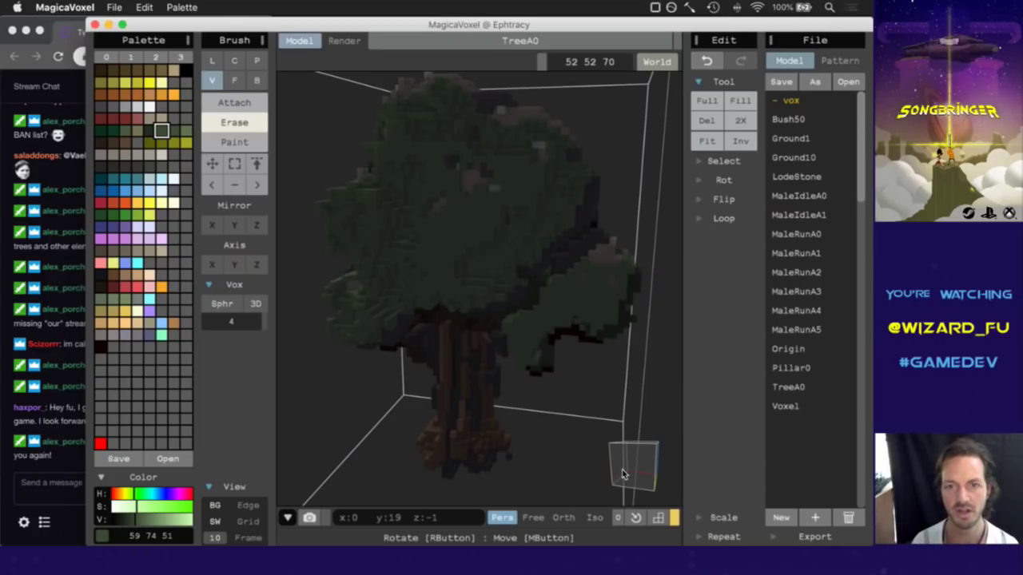
pyautogui.moveTo(625, 470); pyautogui.dragTo(608, 491, button='right')
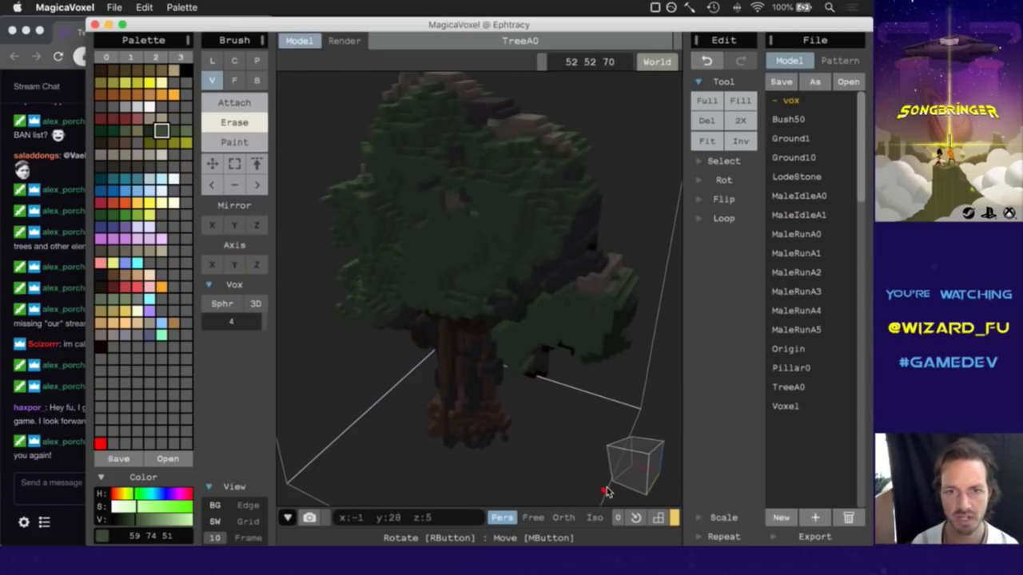
pyautogui.click(428, 188)
pyautogui.moveTo(622, 420); pyautogui.dragTo(663, 472, button='right')
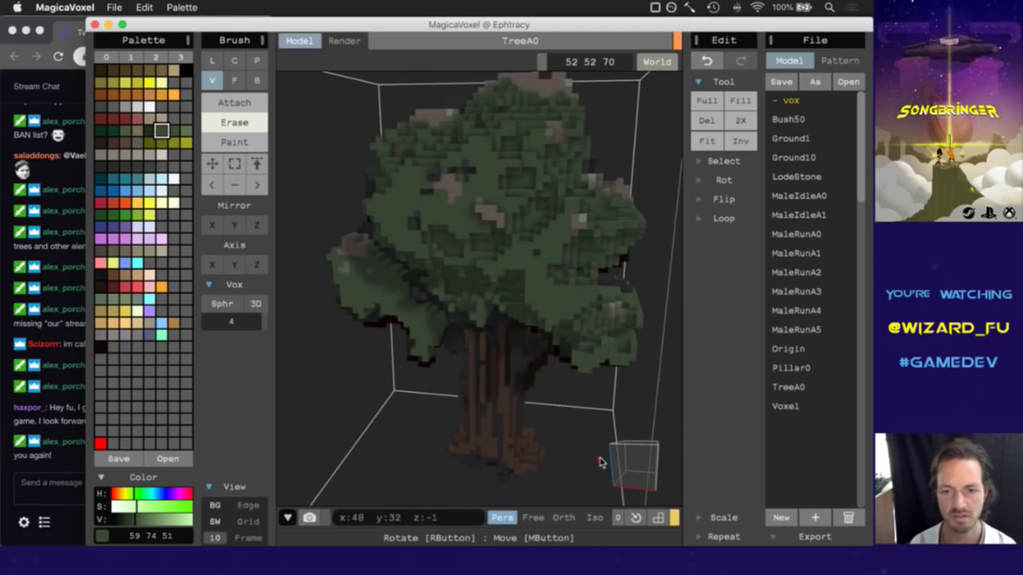
pyautogui.press('super+Tab')
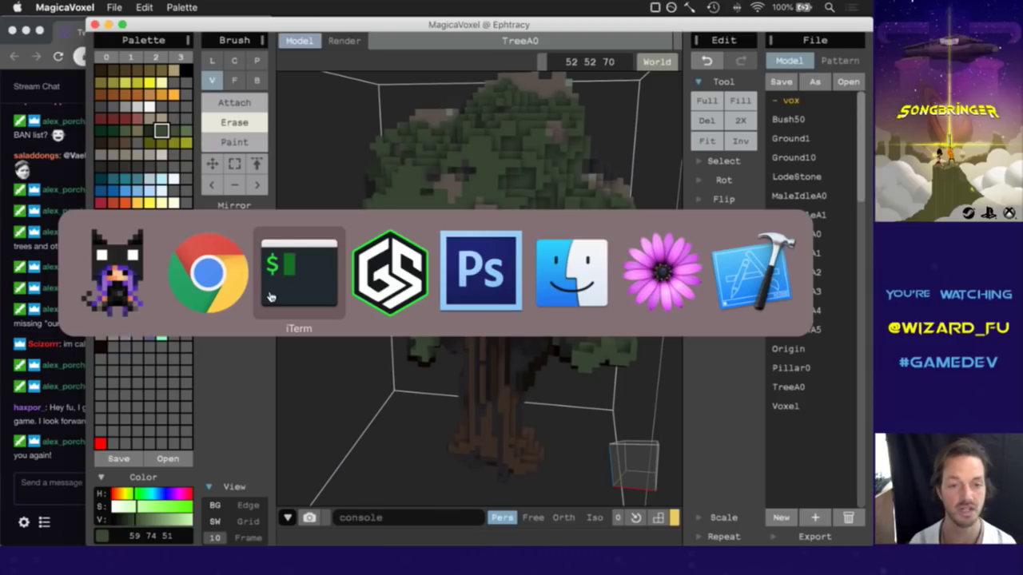
# Rerun 'pwd; and make; and make run' in the terminal pane to rebuild and launch the game.
pyautogui.click(270, 296)
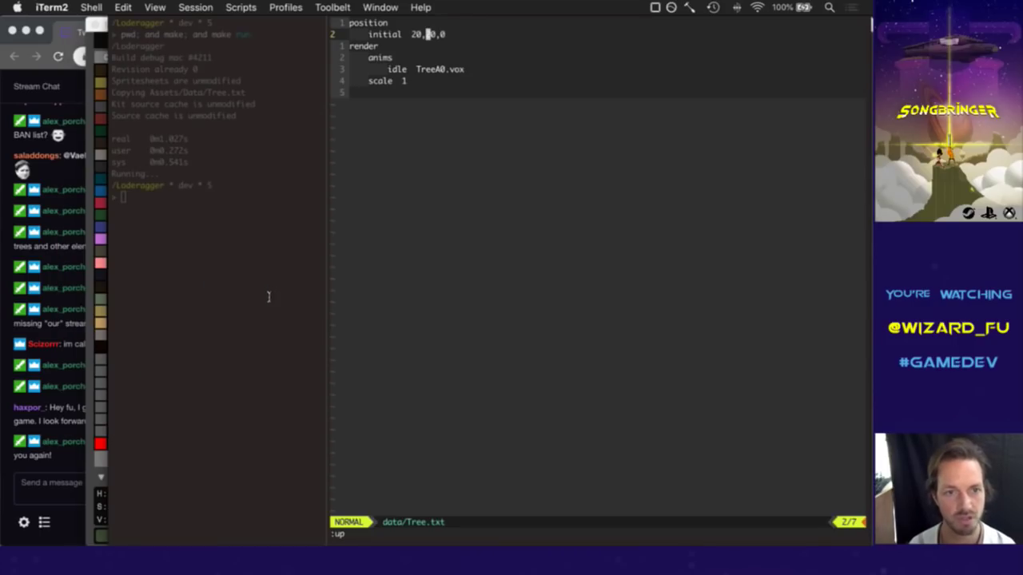
pyautogui.press('super+bracketleft')
pyautogui.write('jk')
pyautogui.press('super+bracketright')
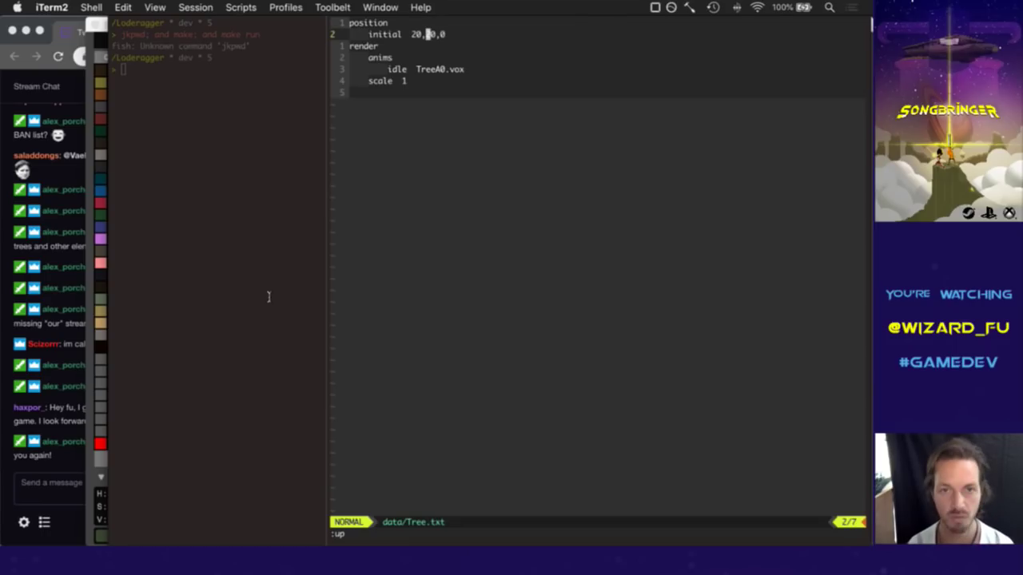
pyautogui.press('super+bracketleft')
pyautogui.press('Up')
pyautogui.press('Return')
pyautogui.press('super+bracketright')
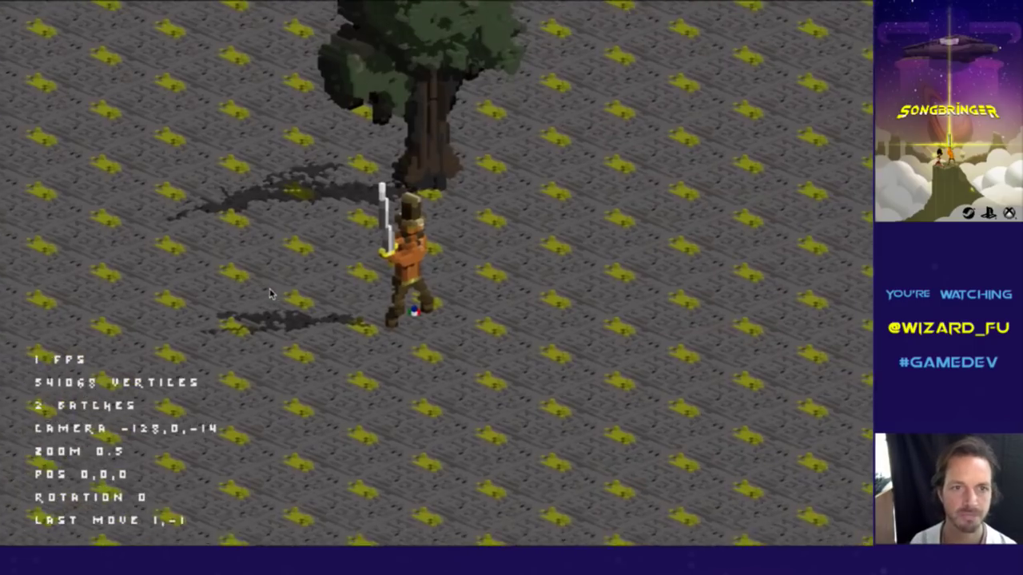
# Walk the character around the TreeA0 tree, rotating the camera with Q and E.
pyautogui.press('e')
pyautogui.press('e')
pyautogui.press('Right')
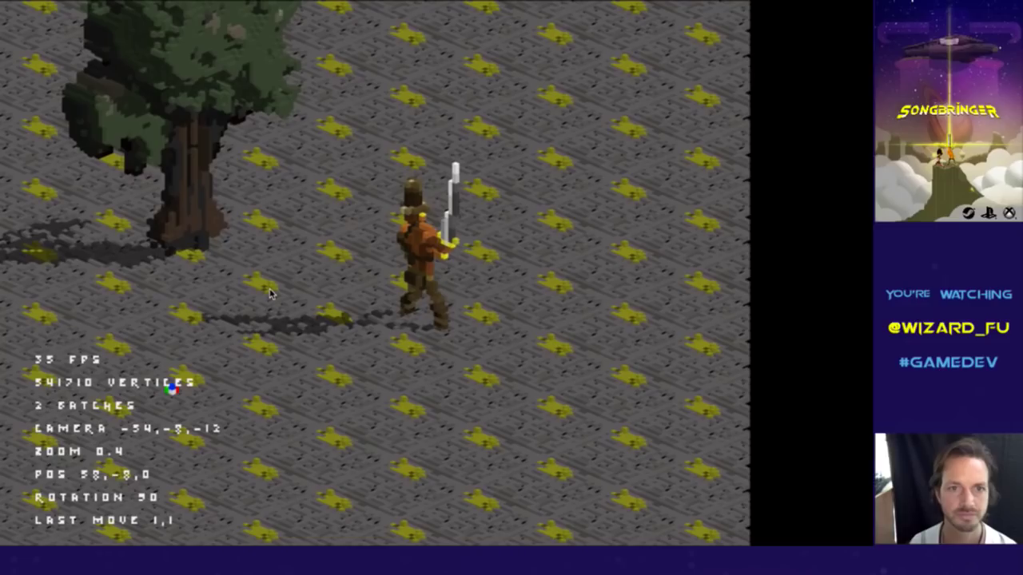
pyautogui.press('e')
pyautogui.press('Up')
pyautogui.press('e')
pyautogui.press('q')
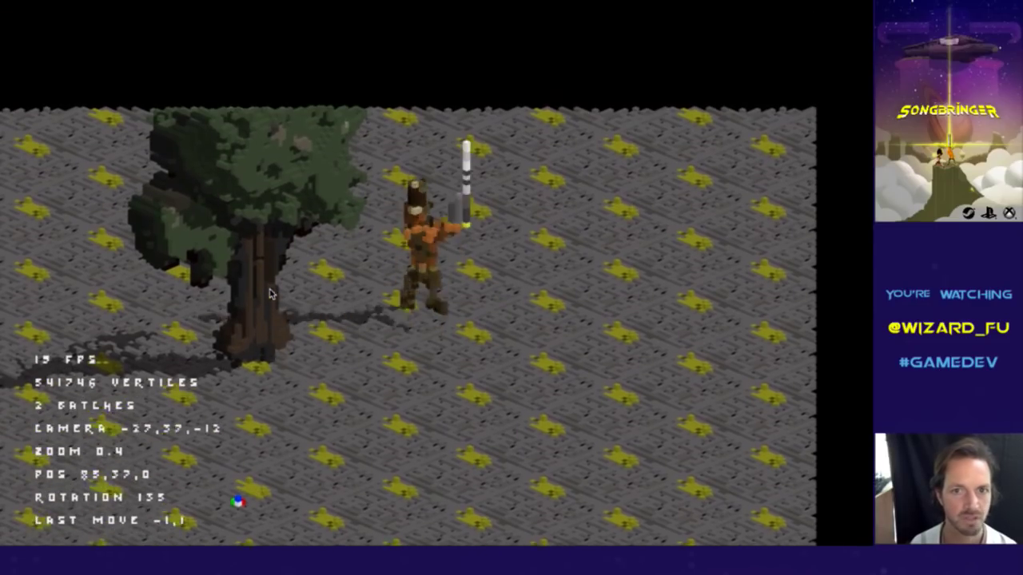
pyautogui.press('Up')
pyautogui.press('q')
pyautogui.press('q')
pyautogui.press('q')
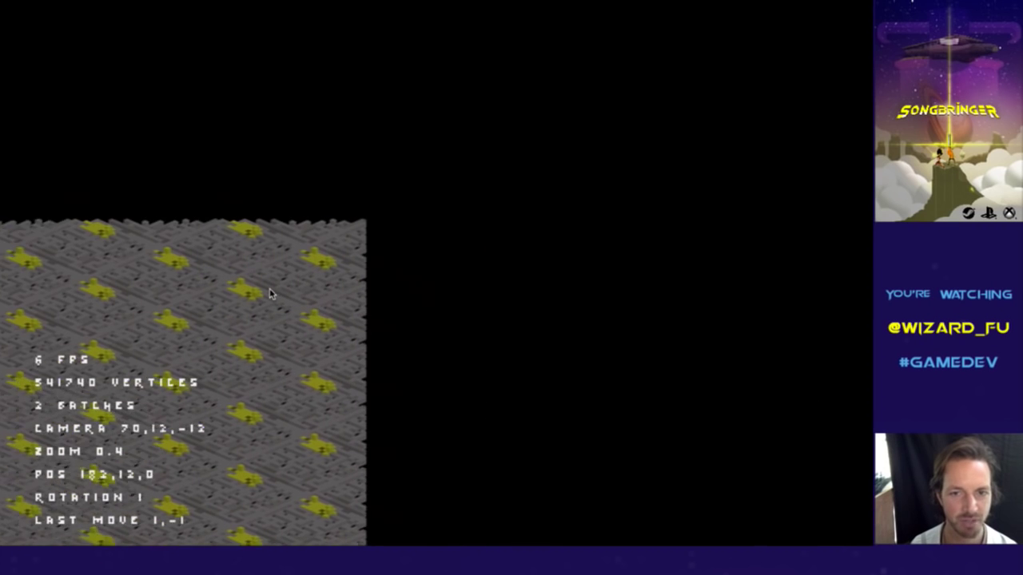
pyautogui.press('q')
pyautogui.press('q')
pyautogui.press('q')
pyautogui.press('e')
pyautogui.press('q')
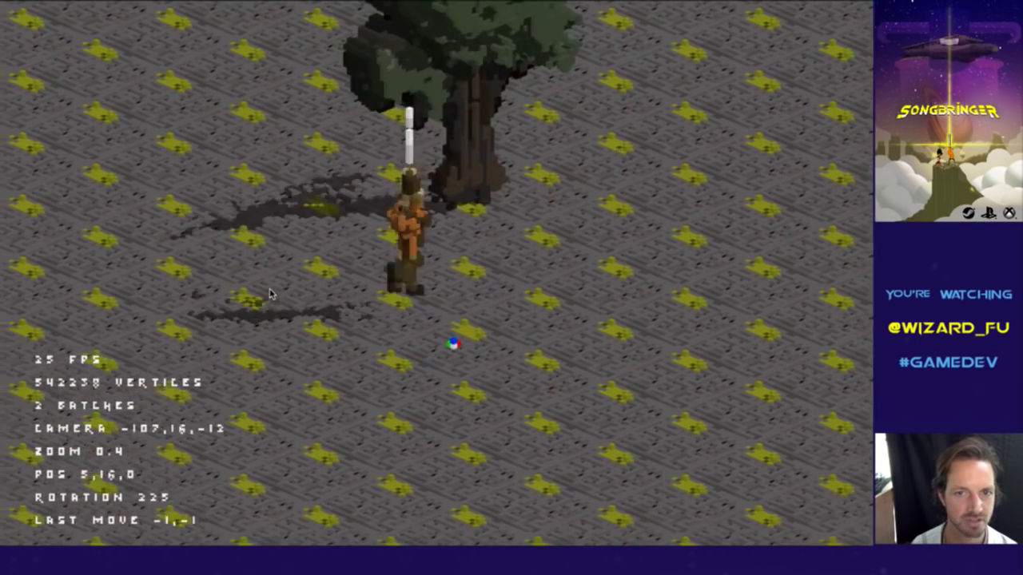
pyautogui.press('q')
pyautogui.press('q')
pyautogui.press('q')
pyautogui.press('q')
pyautogui.press('q')
pyautogui.press('e')
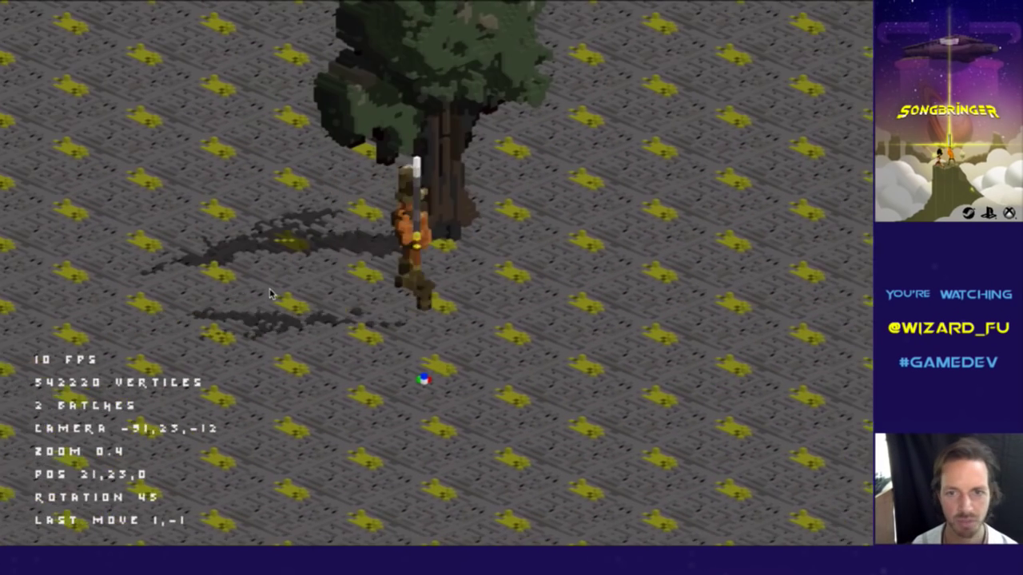
pyautogui.press('e')
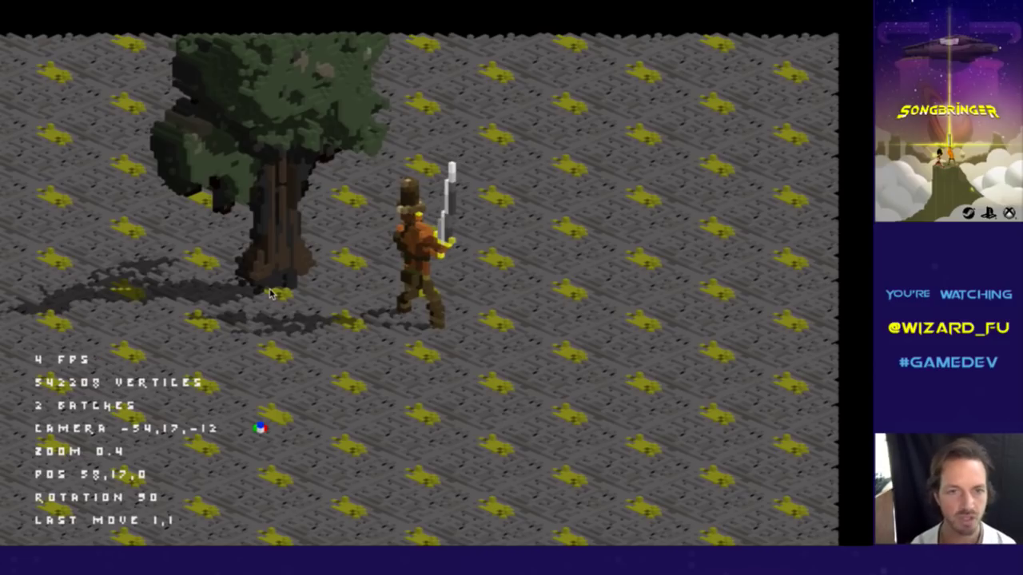
pyautogui.press('super+Tab')
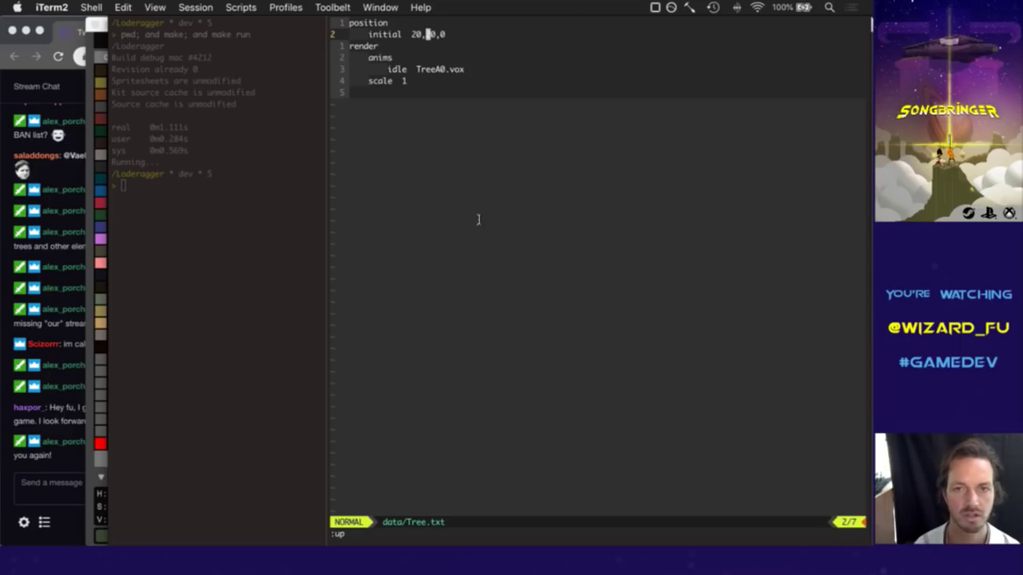
# Set the x value to 0, delete the initial position line in data/Tree.txt, and save.
pyautogui.press('h')
pyautogui.press('h')
pyautogui.write('diwi0')
pyautogui.press('Escape')
pyautogui.press('l')
pyautogui.press('l')
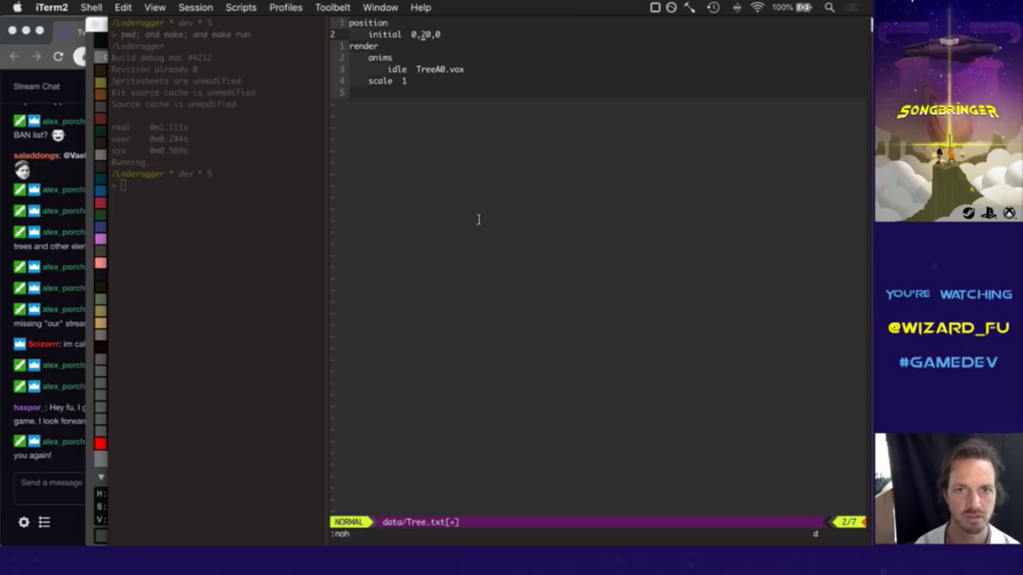
pyautogui.press('d')
pyautogui.press('d')
pyautogui.write(':w')
pyautogui.press('Return')
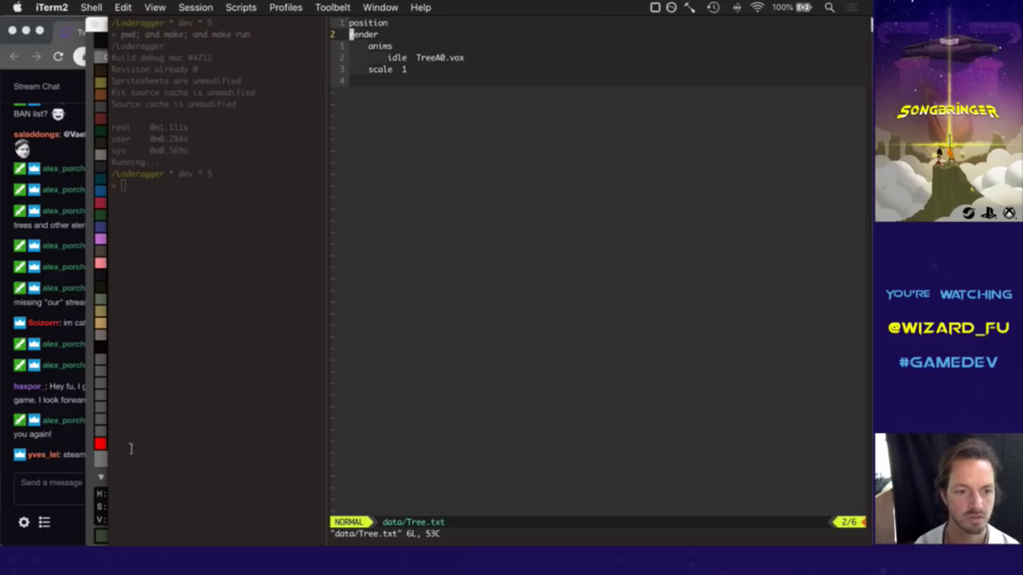
pyautogui.click(77, 443)
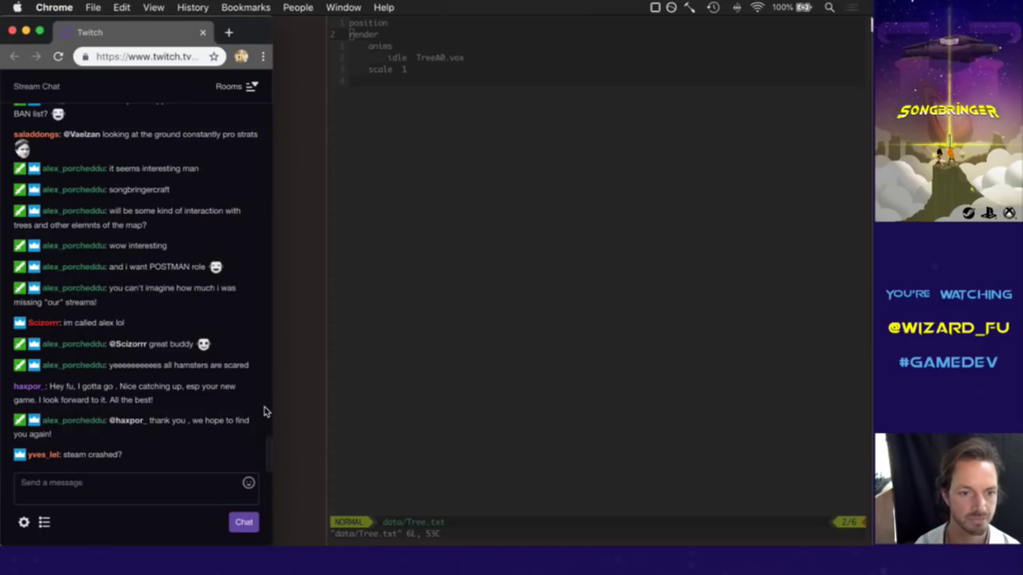
# Launch Gameshow from the app launcher and send 'hmm' in Twitch chat.
pyautogui.press('F4')
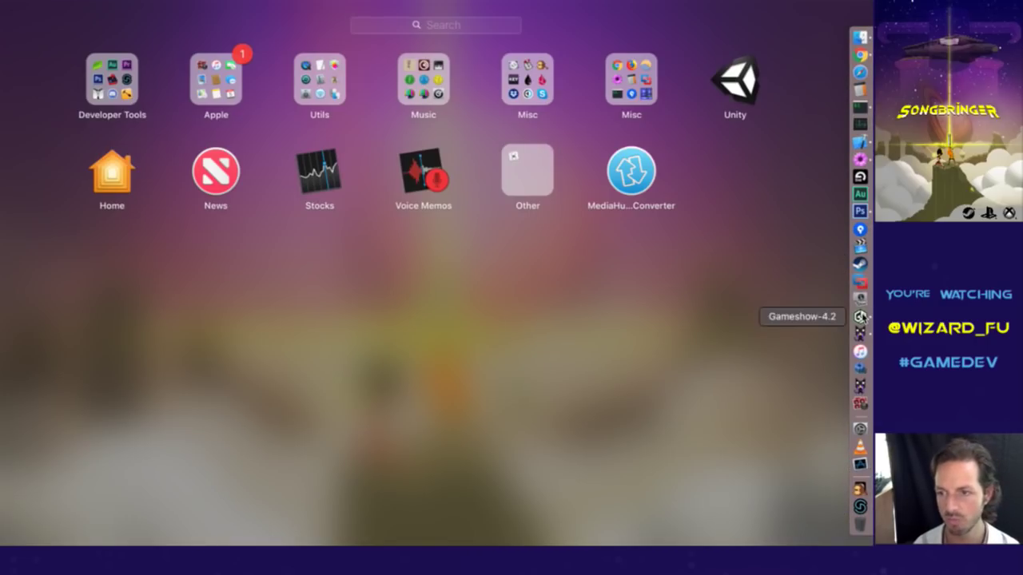
pyautogui.click(861, 317)
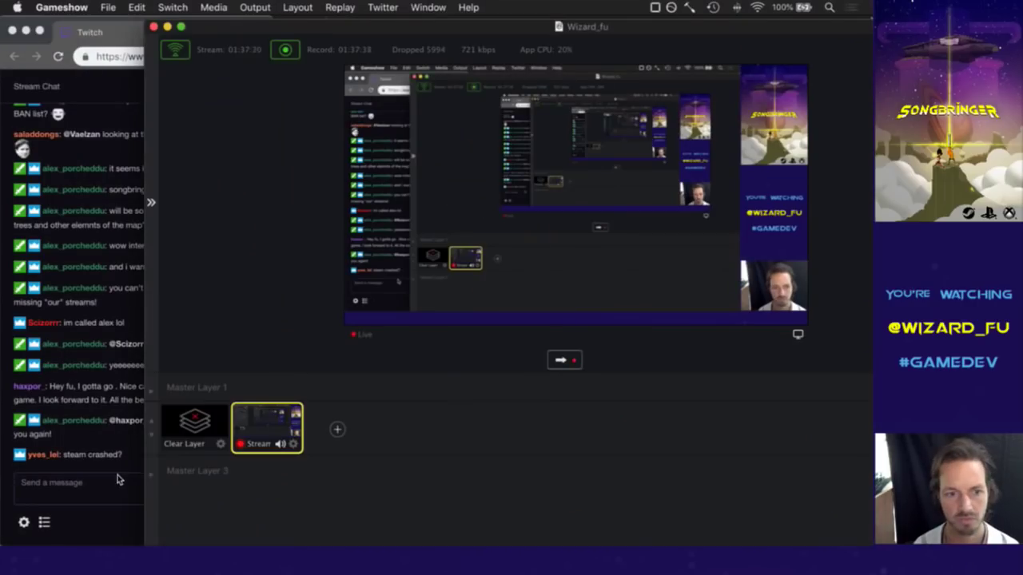
pyautogui.click(94, 484)
pyautogui.click(98, 491)
pyautogui.write('hmm')
pyautogui.press('Return')
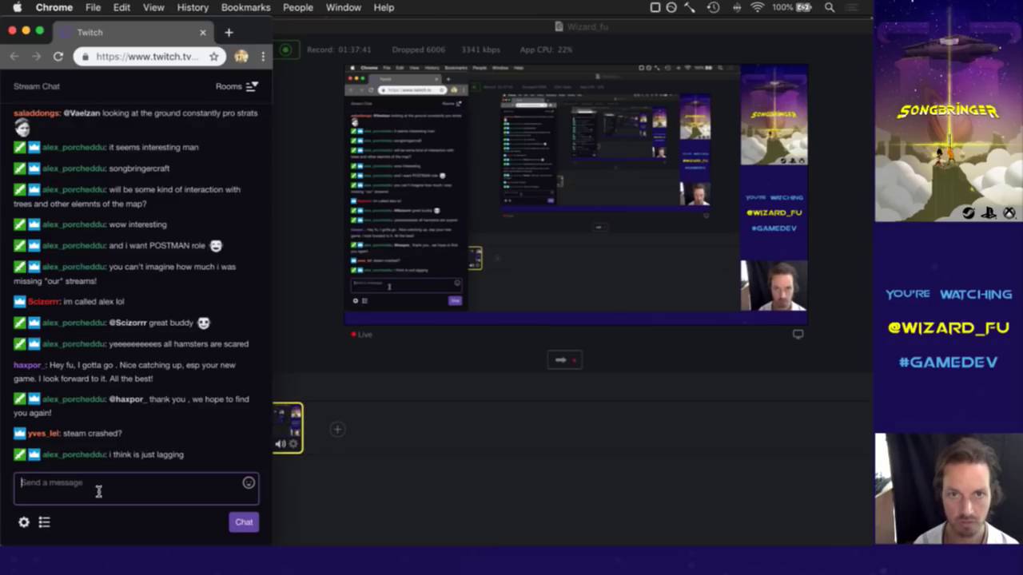
# Reply 'probably intermitent issues' and 'yep' in chat, then minimize Gameshow.
pyautogui.press('super+Tab')
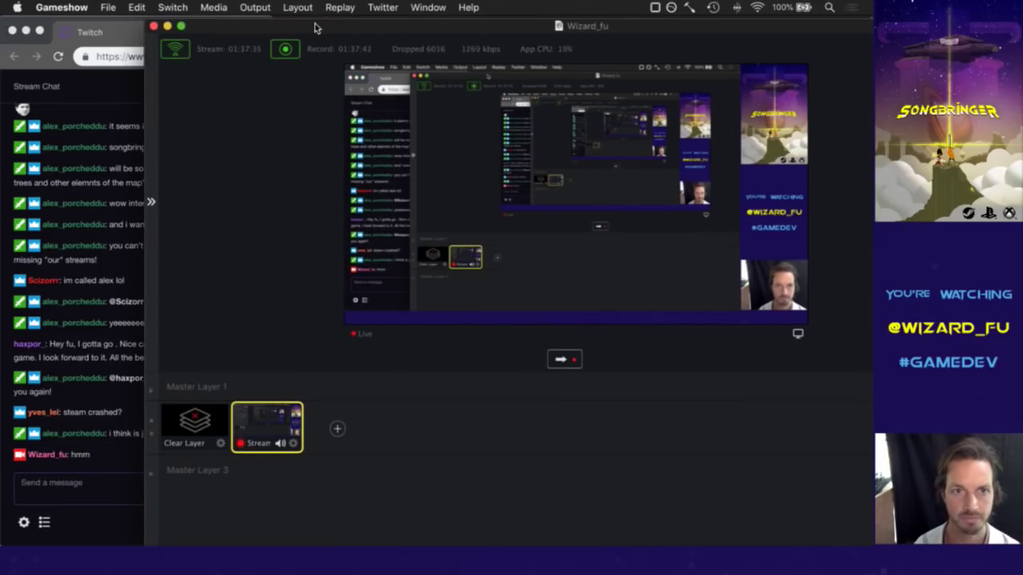
pyautogui.click(72, 491)
pyautogui.write('pro')
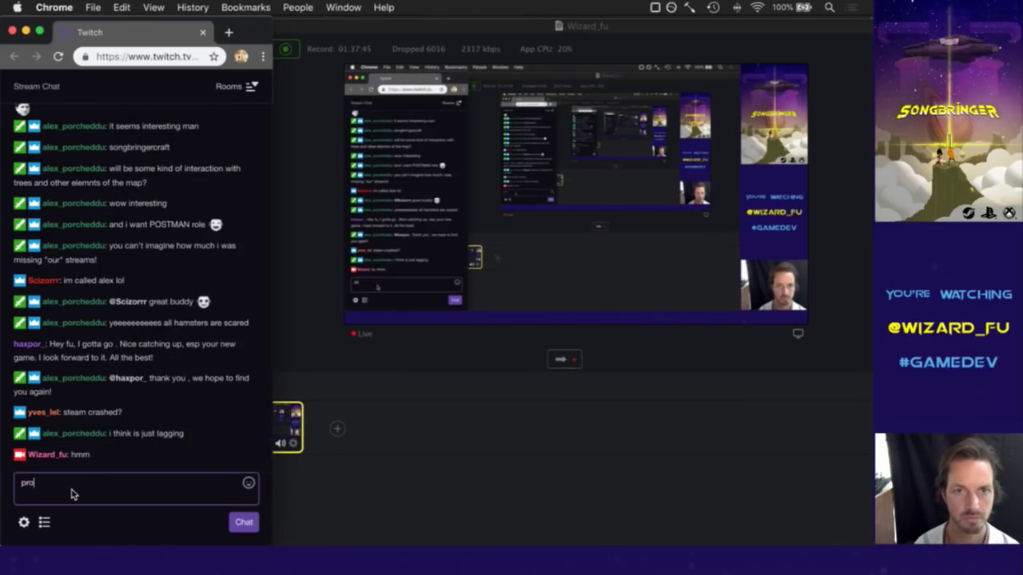
pyautogui.write('bably')
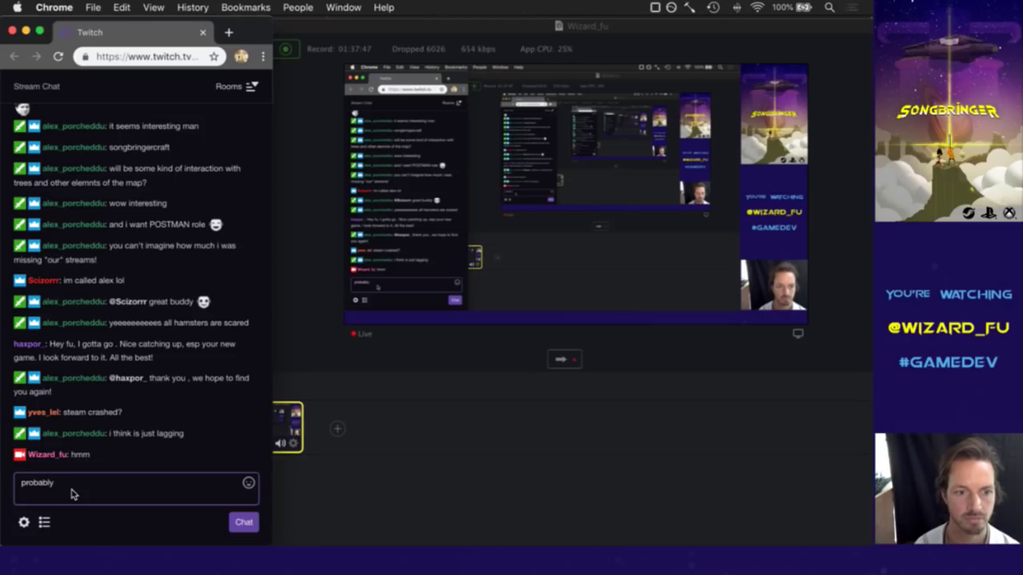
pyautogui.write(' intermit')
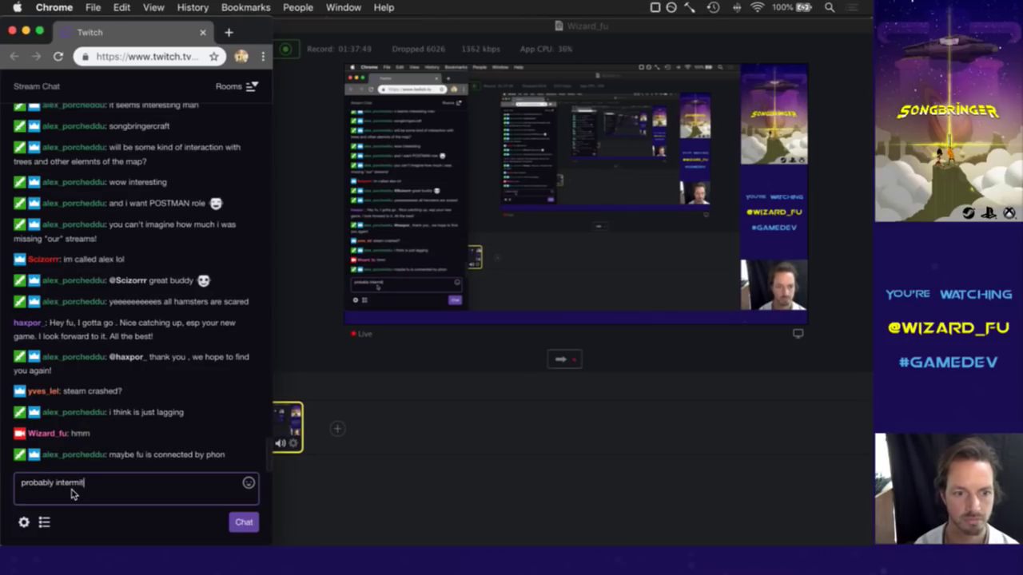
pyautogui.write('ent issues')
pyautogui.press('Return')
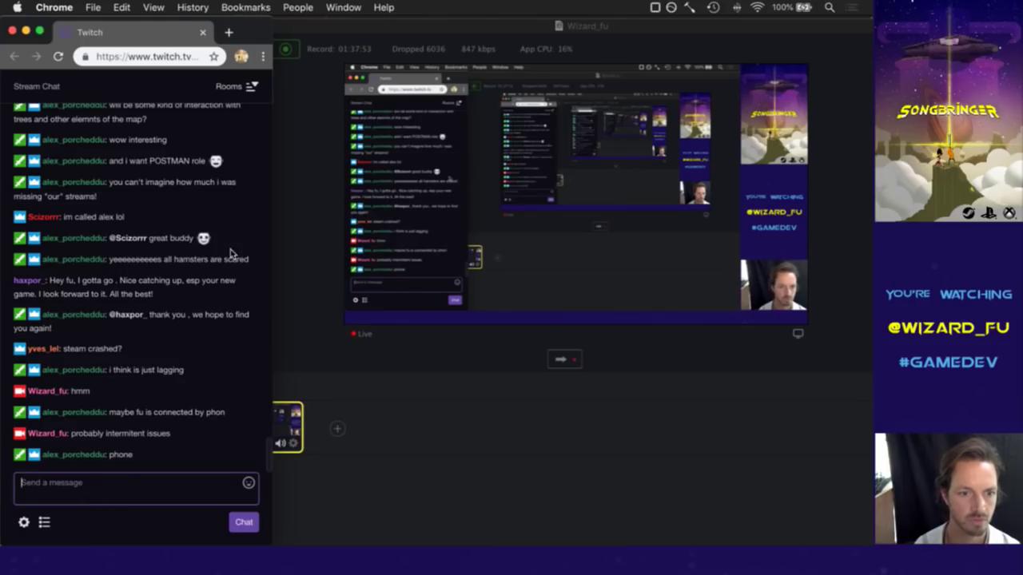
pyautogui.write('yep')
pyautogui.press('Return')
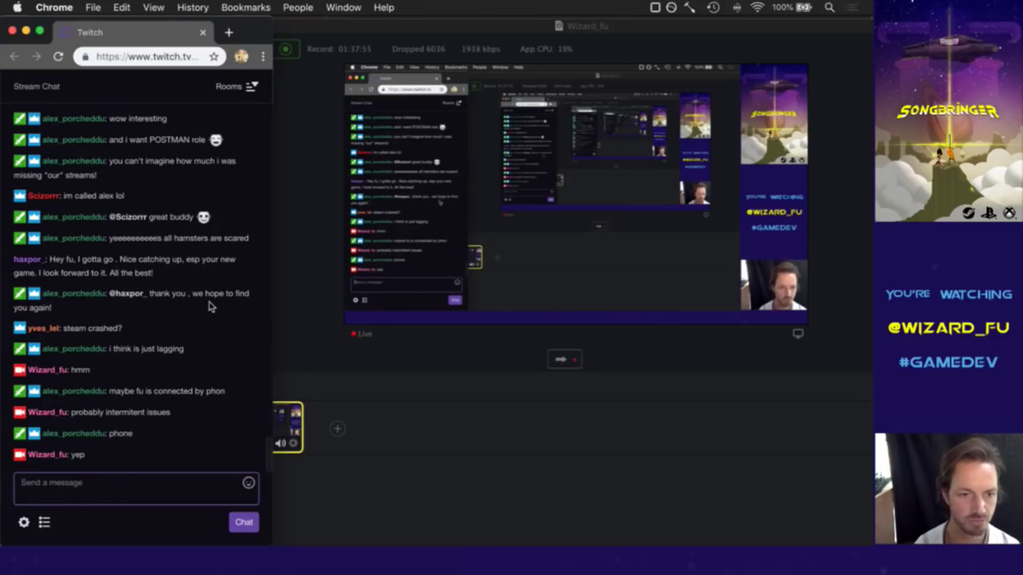
pyautogui.click(369, 26)
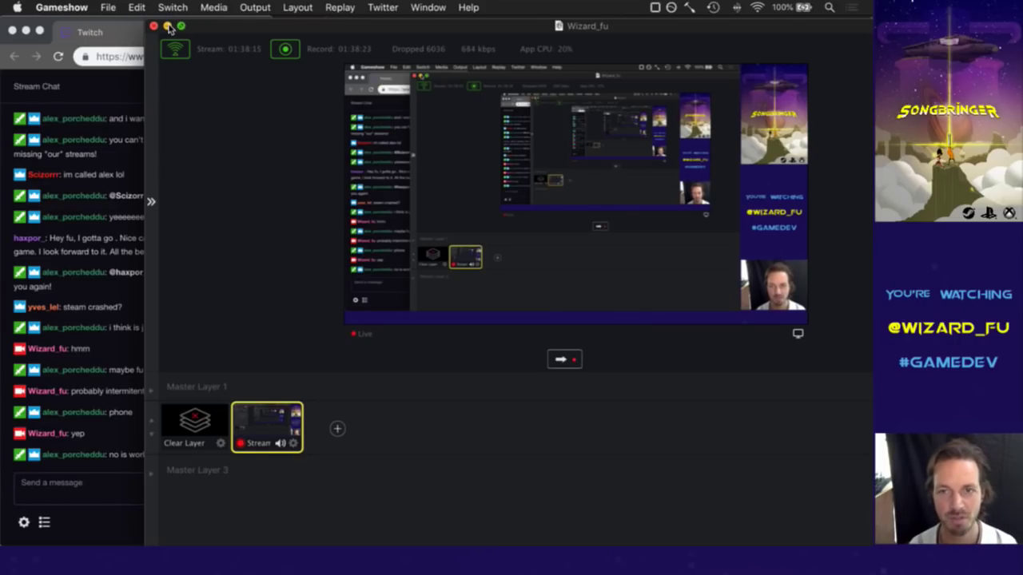
pyautogui.click(168, 26)
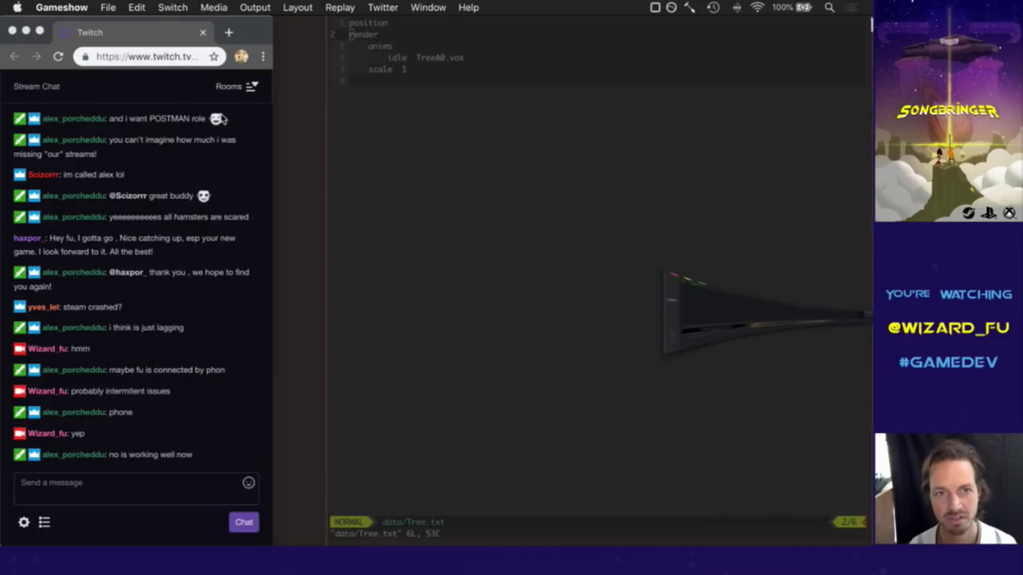
# Return to Vim and switch back to the src/Systems.cpp buffer.
pyautogui.click(587, 223)
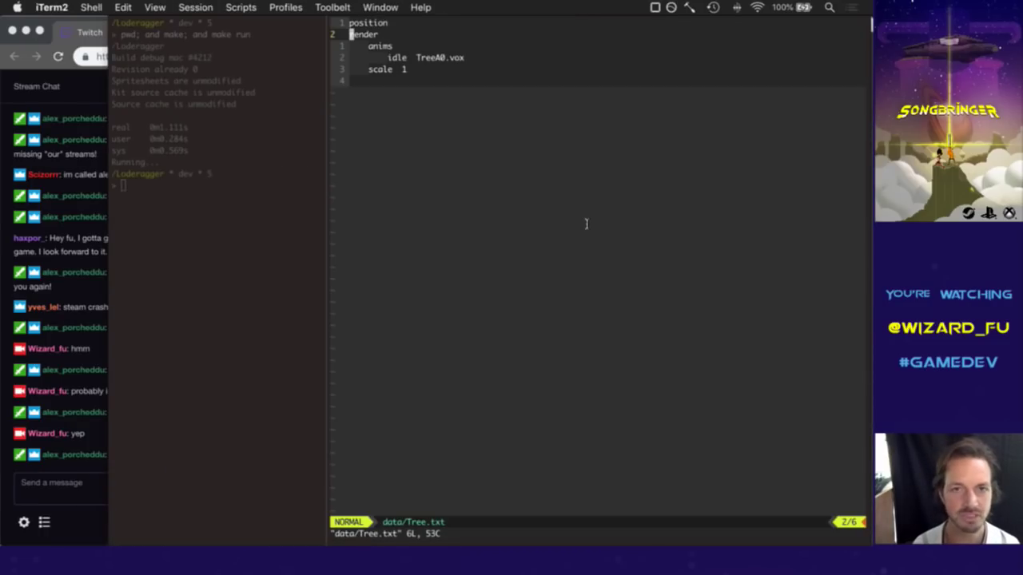
pyautogui.press('k')
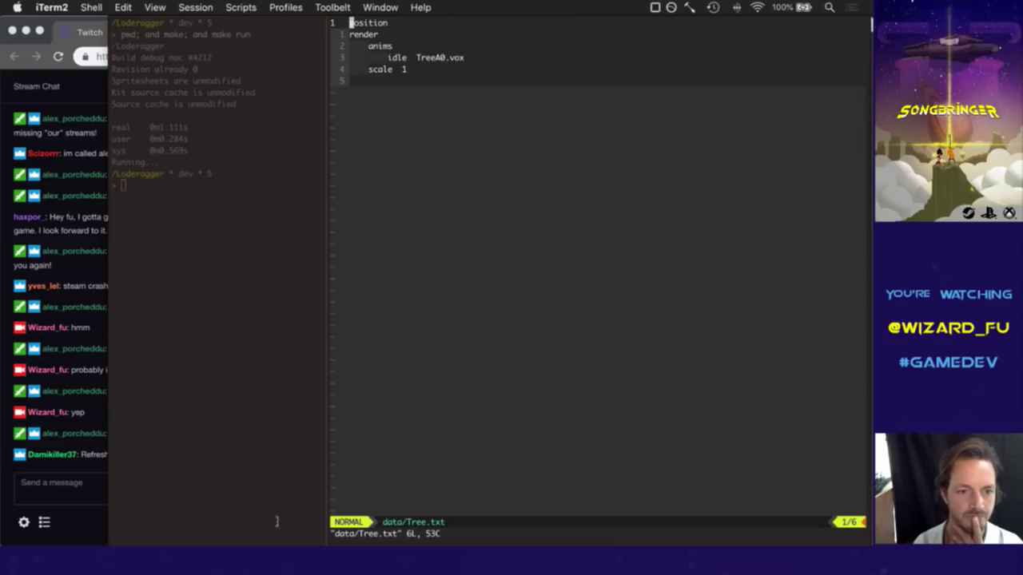
pyautogui.click(98, 530)
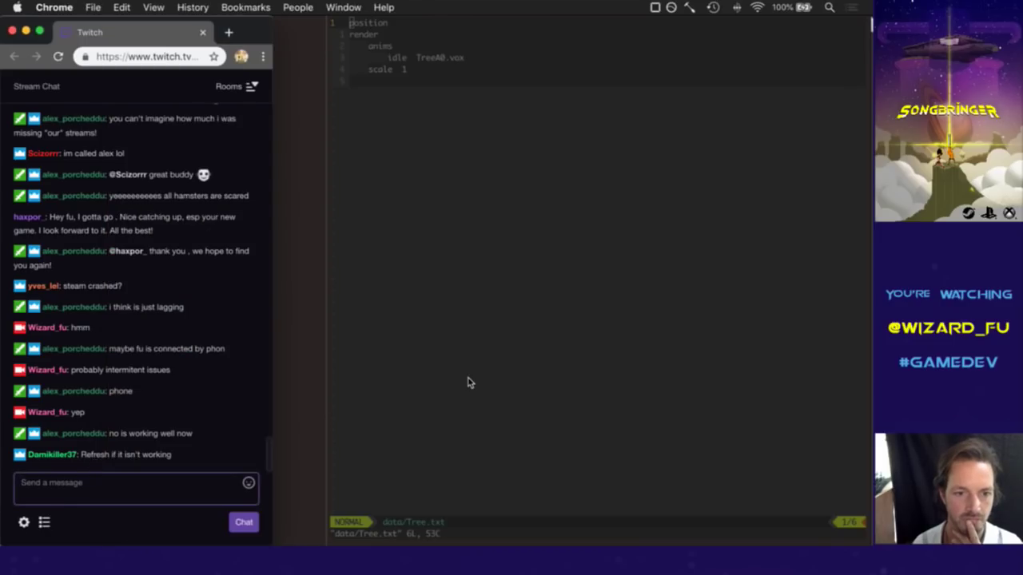
pyautogui.click(492, 353)
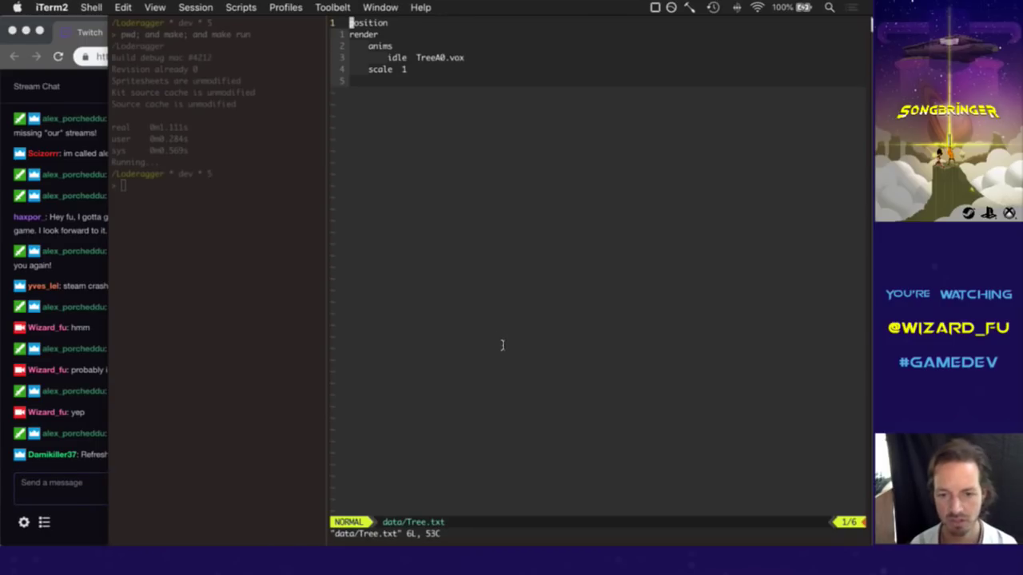
pyautogui.hotkey('ctrl', '6')
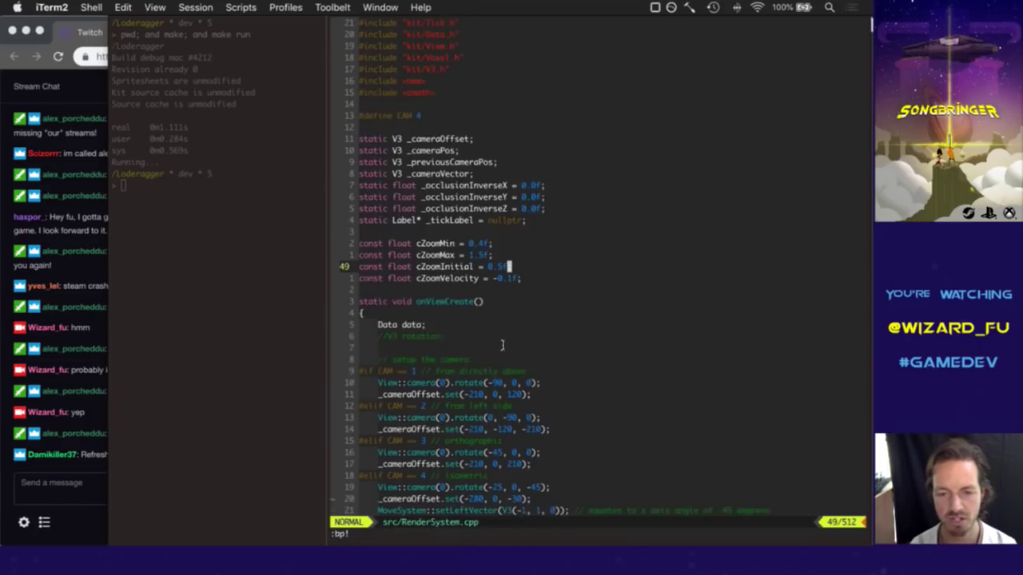
pyautogui.hotkey('ctrl', 'p')
pyautogui.hotkey('ctrl', 'p')
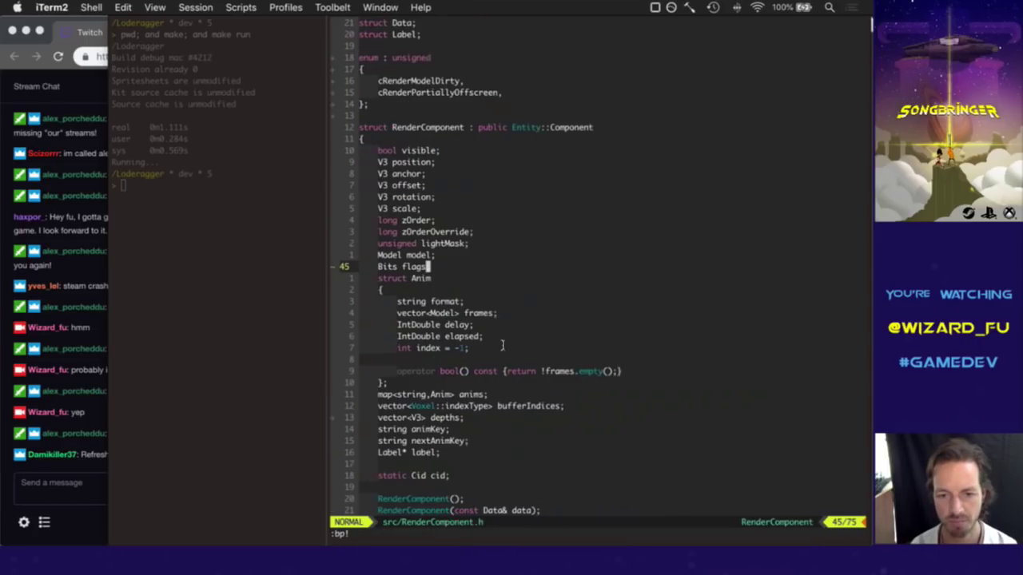
# Yank the #if 1 ground-tile block and paste a copy below the origin block.
pyautogui.press('j')
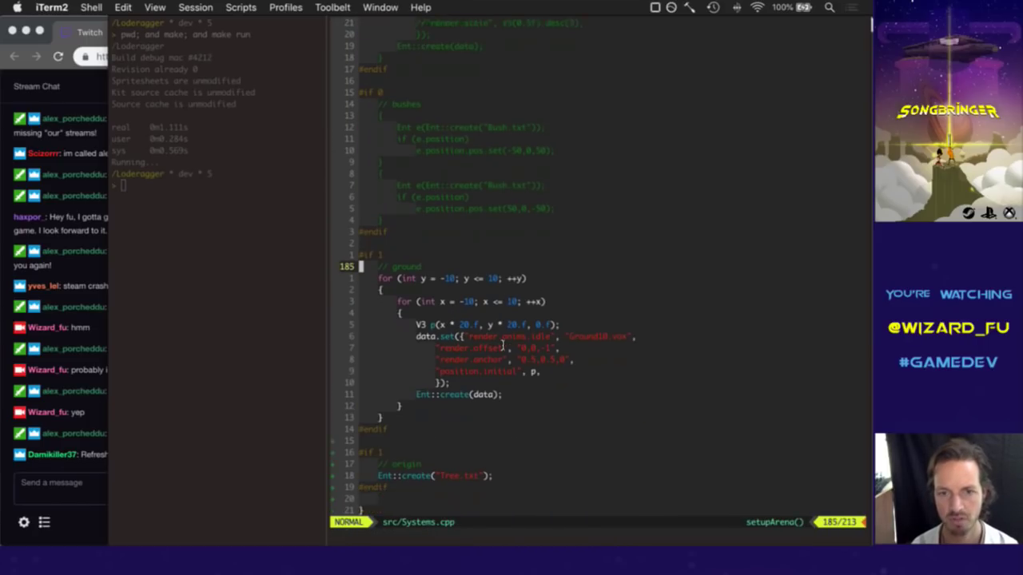
pyautogui.hotkey('shift', 'v')
pyautogui.press('j')
pyautogui.press('j')
pyautogui.press('j')
pyautogui.press('j')
pyautogui.press('j')
pyautogui.press('j')
pyautogui.press('j')
pyautogui.press('j')
pyautogui.press('j')
pyautogui.press('j')
pyautogui.press('j')
pyautogui.press('j')
pyautogui.press('j')
pyautogui.press('j')
pyautogui.press('j')
pyautogui.press('j')
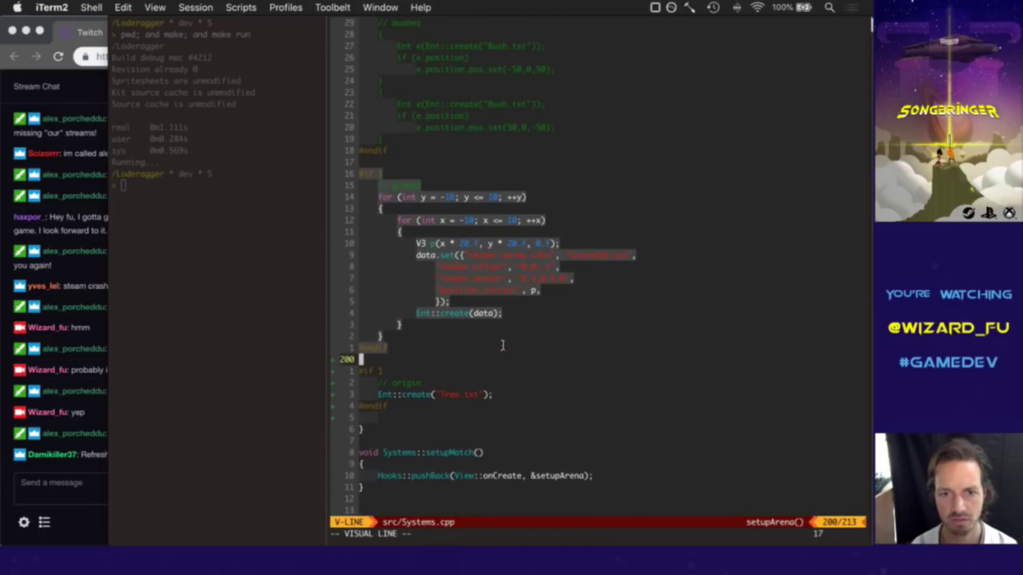
pyautogui.press('y')
pyautogui.press('j')
pyautogui.press('j')
pyautogui.press('j')
pyautogui.press('j')
pyautogui.press('j')
pyautogui.press('j')
pyautogui.press('j')
pyautogui.press('j')
pyautogui.press('j')
pyautogui.press('j')
pyautogui.press('j')
pyautogui.press('j')
pyautogui.press('j')
pyautogui.press('j')
pyautogui.press('j')
pyautogui.press('j')
pyautogui.press('j')
pyautogui.press('j')
pyautogui.press('j')
pyautogui.press('j')
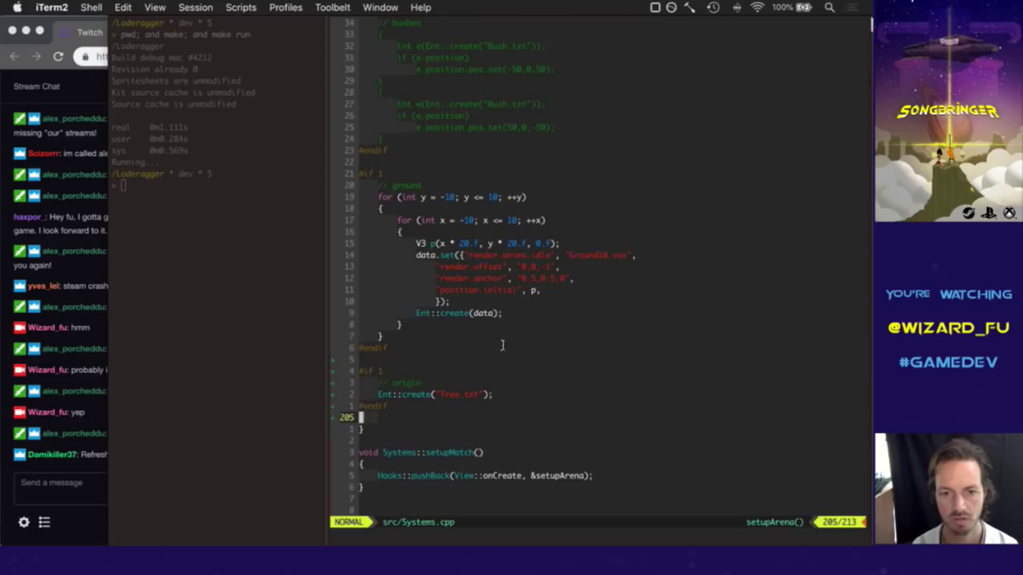
pyautogui.press('p')
pyautogui.hotkey('shift', 'o')
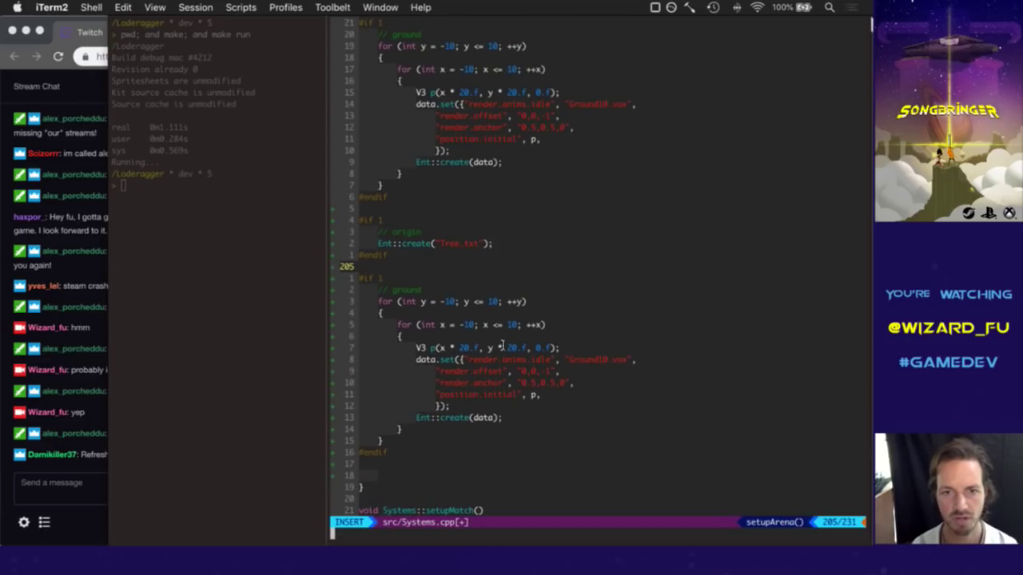
# Delete the origin Tree.txt #if block and save Systems.cpp with :w.
pyautogui.press('Escape')
pyautogui.press('k')
pyautogui.press('k')
pyautogui.press('k')
pyautogui.press('k')
pyautogui.hotkey('shift', 'v')
pyautogui.press('j')
pyautogui.press('j')
pyautogui.press('j')
pyautogui.press('j')
pyautogui.press('d')
pyautogui.press('j')
pyautogui.scroll(-1, 502, 345)
pyautogui.press('j')
pyautogui.press('j')
pyautogui.press('j')
pyautogui.press('j')
pyautogui.press('j')
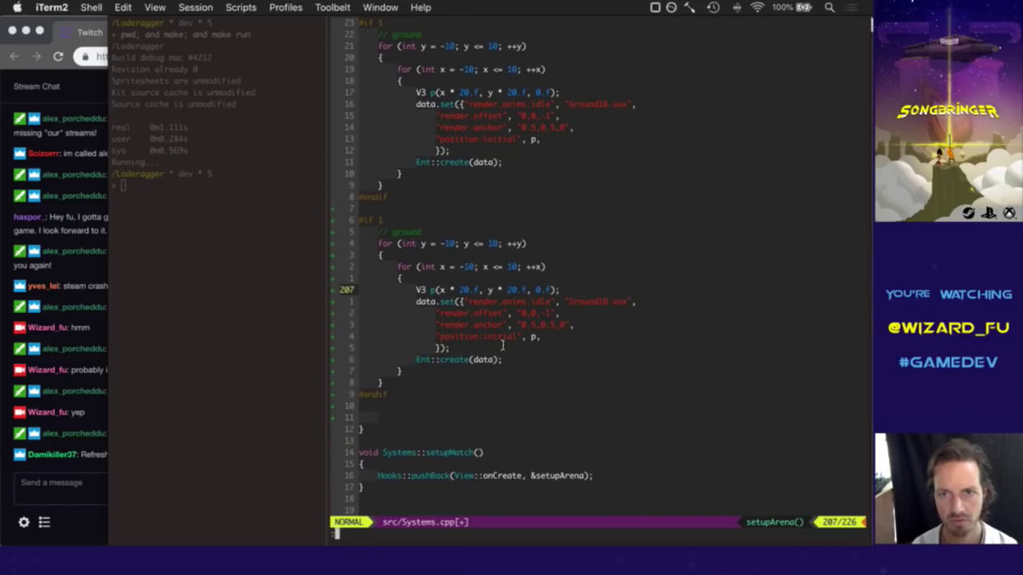
pyautogui.write(':w')
pyautogui.press('Return')
# Start an 'if (abs(y) && abs(x))' condition on a new line above the position line.
pyautogui.press('j')
pyautogui.press('w')
pyautogui.press('w')
pyautogui.press('w')
pyautogui.press('w')
pyautogui.press('w')
pyautogui.press('w')
pyautogui.press('w')
pyautogui.press('w')
pyautogui.press('w')
pyautogui.press('k')
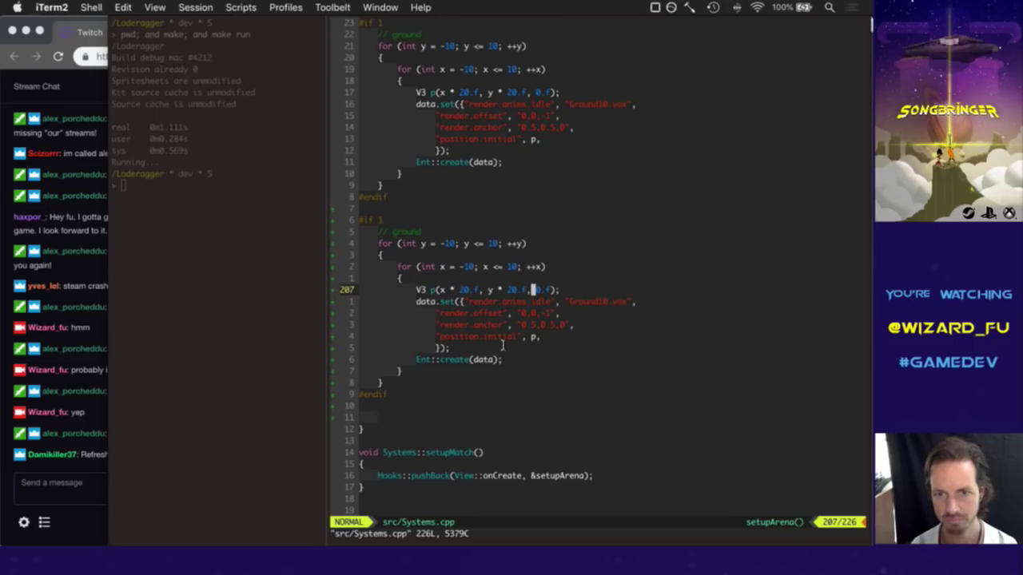
pyautogui.hotkey('shift', 'o')
pyautogui.write('if (')
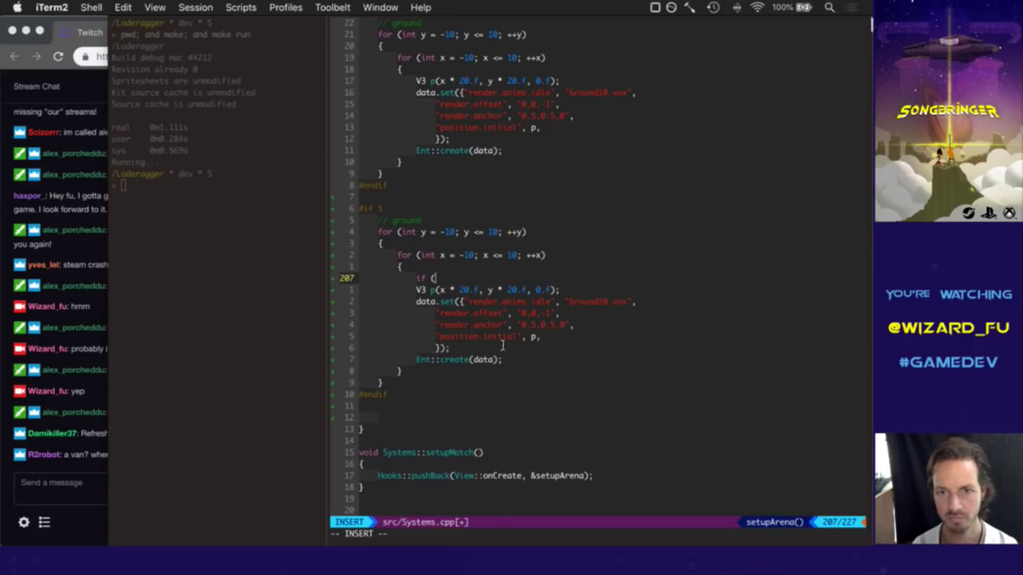
pyautogui.write('y')
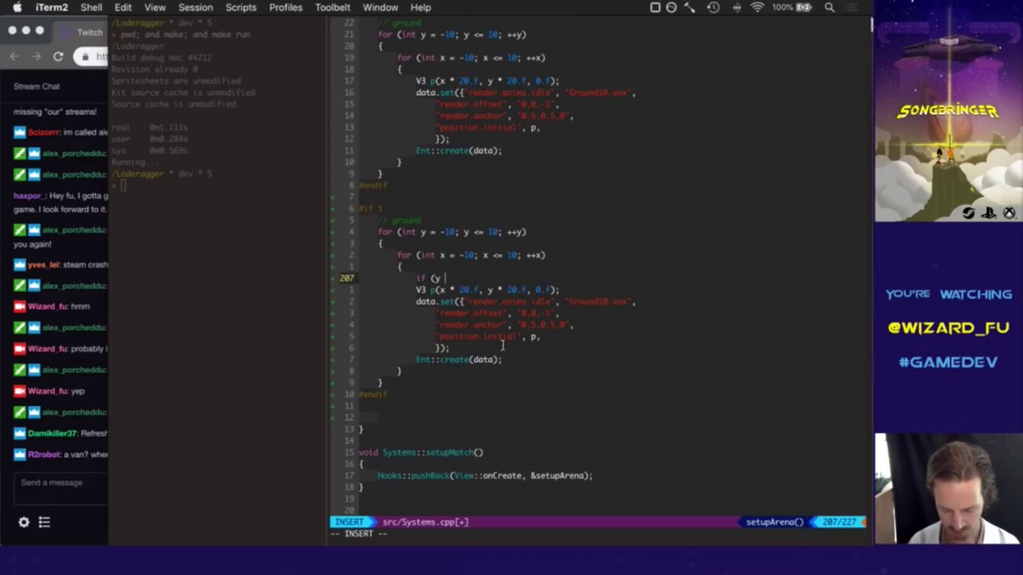
pyautogui.press('BackSpace')
pyautogui.press('BackSpace')
pyautogui.write('(abs(')
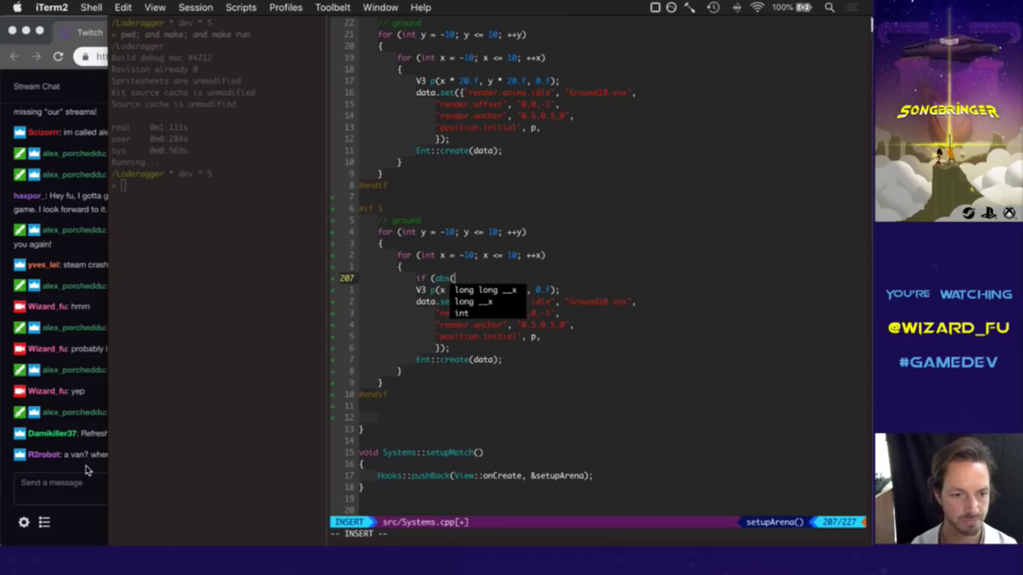
pyautogui.click(123, 488)
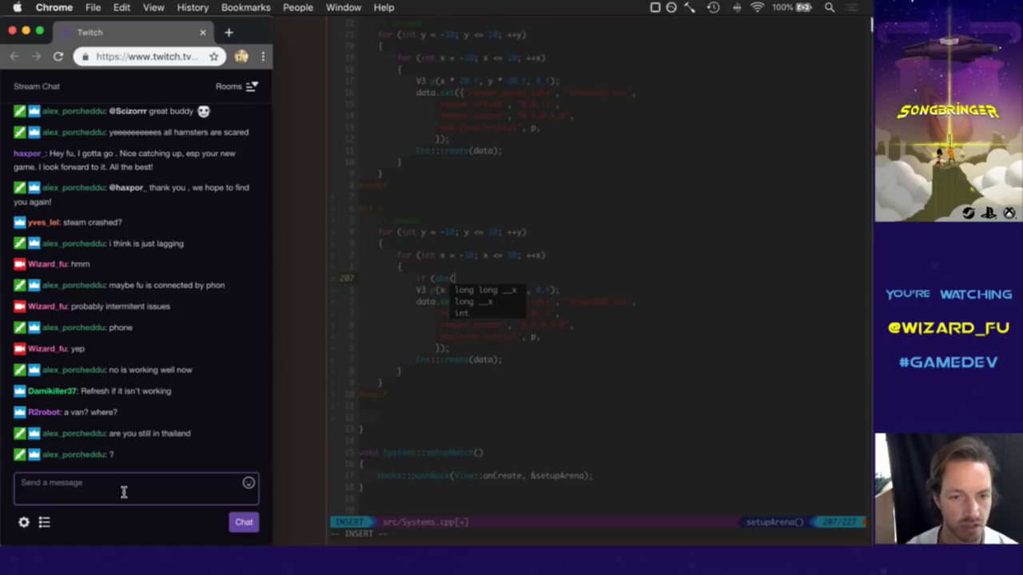
pyautogui.click(446, 258)
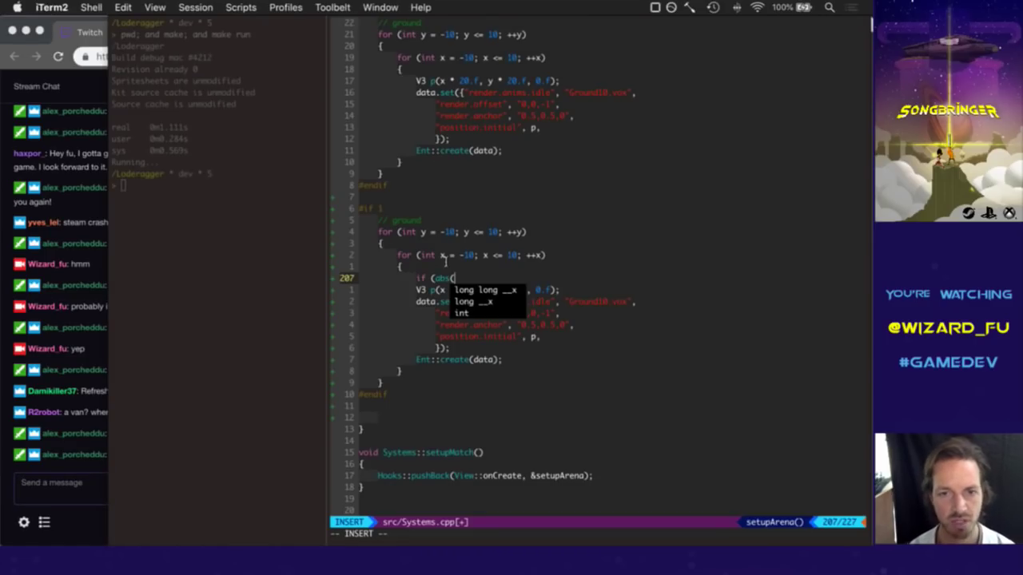
pyautogui.write('y) && ab')
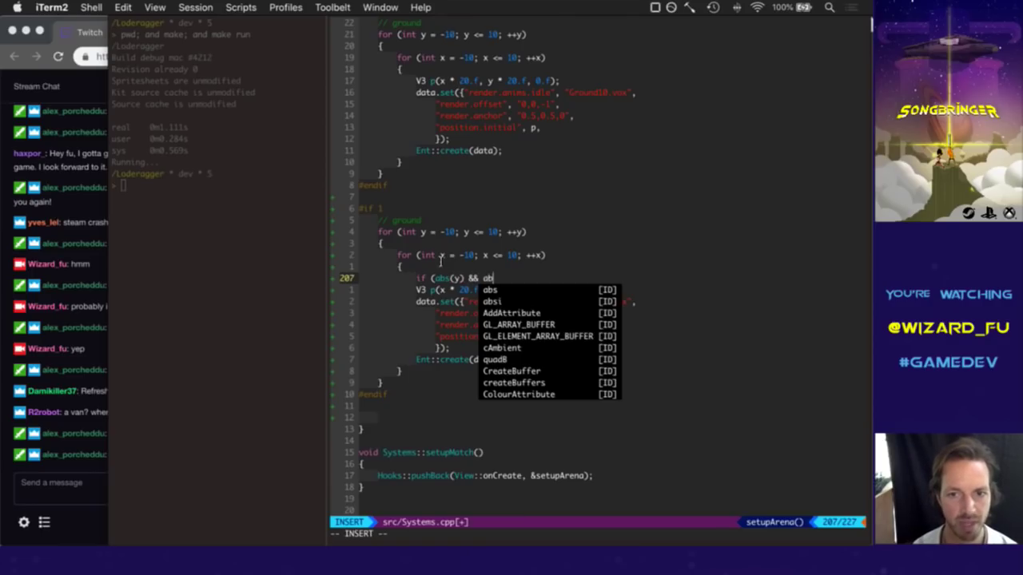
pyautogui.write('s(x')
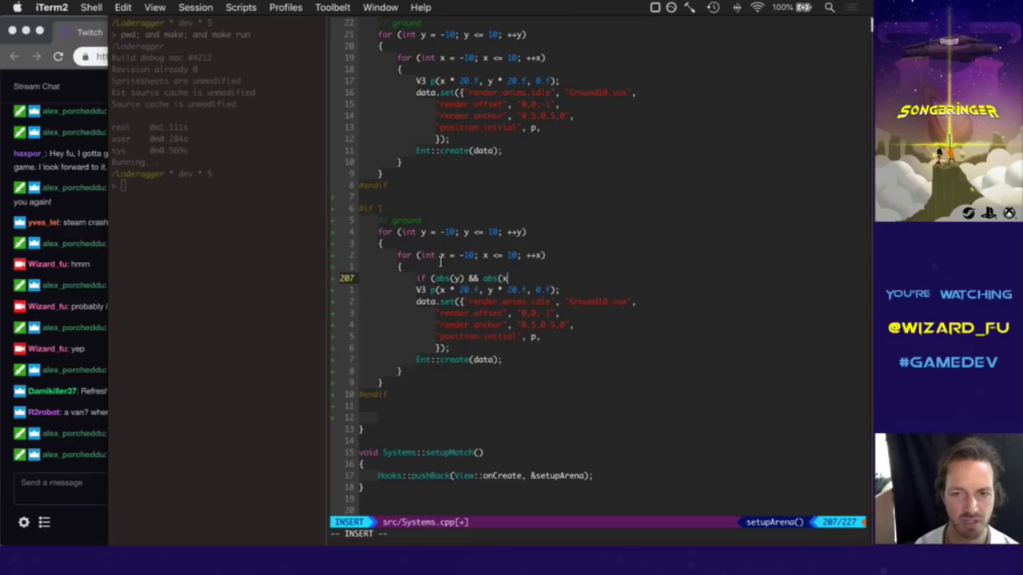
pyautogui.write(')')
# Add '<= 3' bounds to both abs terms and a 'continue;' line beneath the condition.
pyautogui.press('Escape')
pyautogui.press('B')
pyautogui.press('B')
pyautogui.write('i')
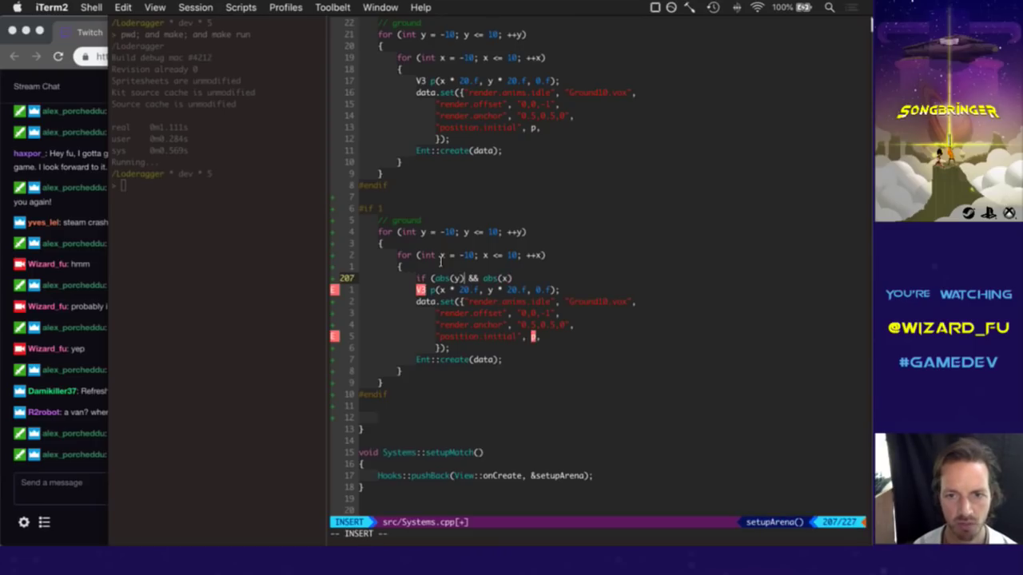
pyautogui.write(' <=')
pyautogui.press('BackSpace')
pyautogui.press('BackSpace')
pyautogui.write('<=')
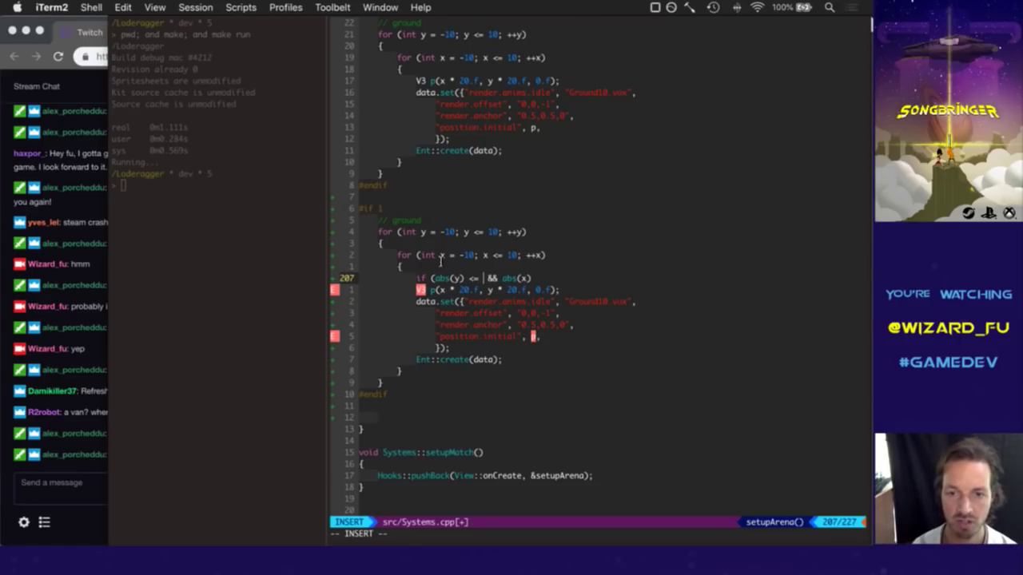
pyautogui.write(' 3')
pyautogui.press('Escape')
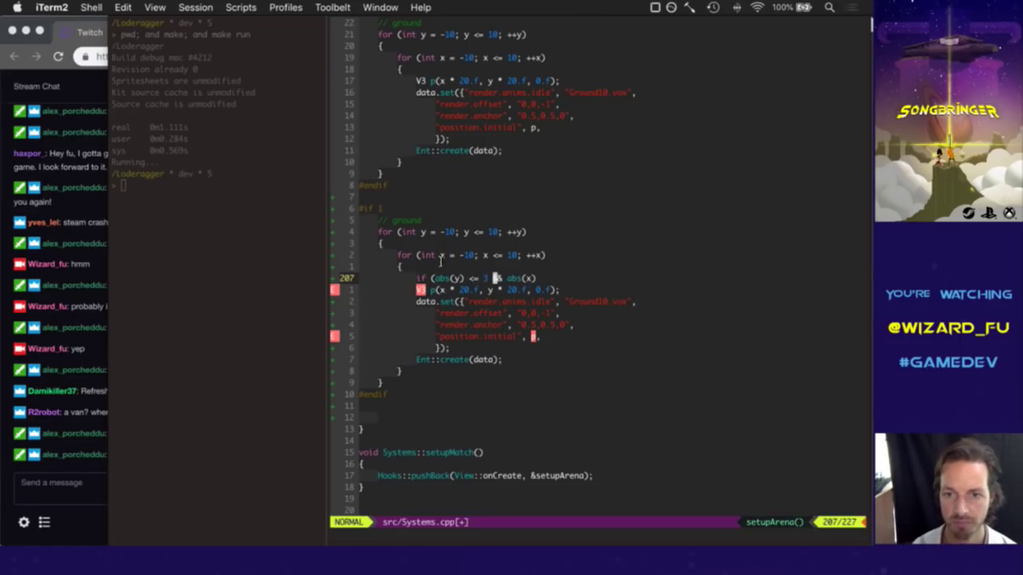
pyautogui.hotkey('shift', 'a')
pyautogui.write('<= 3)')
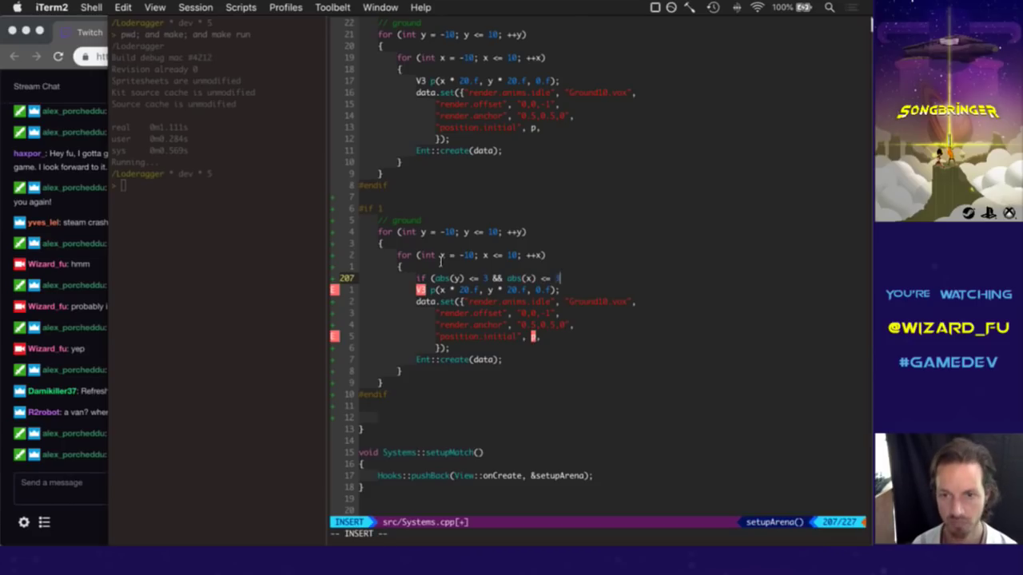
pyautogui.press('Return')
pyautogui.write('continu')
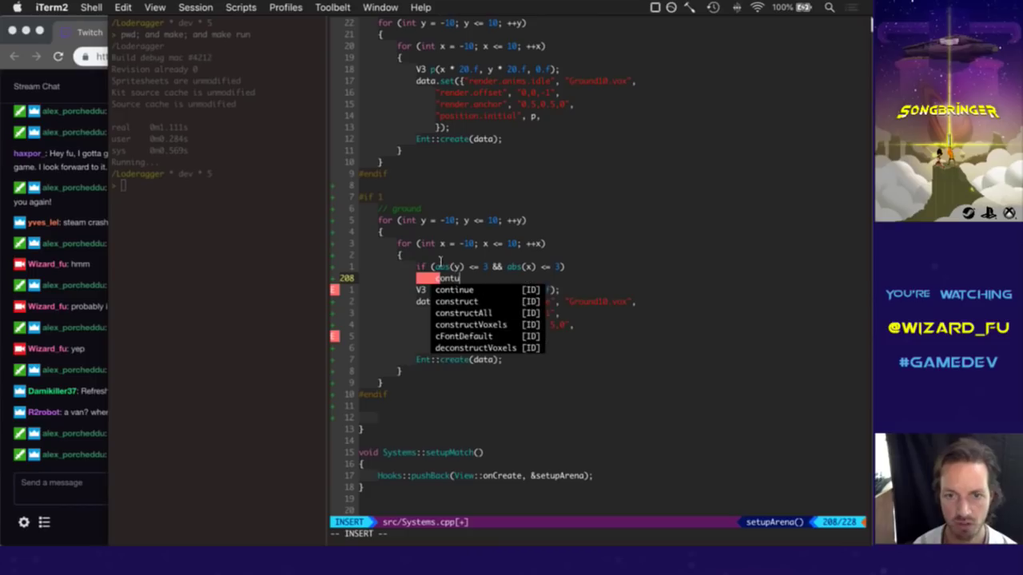
pyautogui.write('e;')
pyautogui.press('Escape')
pyautogui.press('j')
pyautogui.press('j')
# Replace Ground10 with TreeA0 on the data.set line and save Systems.cpp.
pyautogui.press('w')
pyautogui.press('w')
pyautogui.press('w')
pyautogui.press('w')
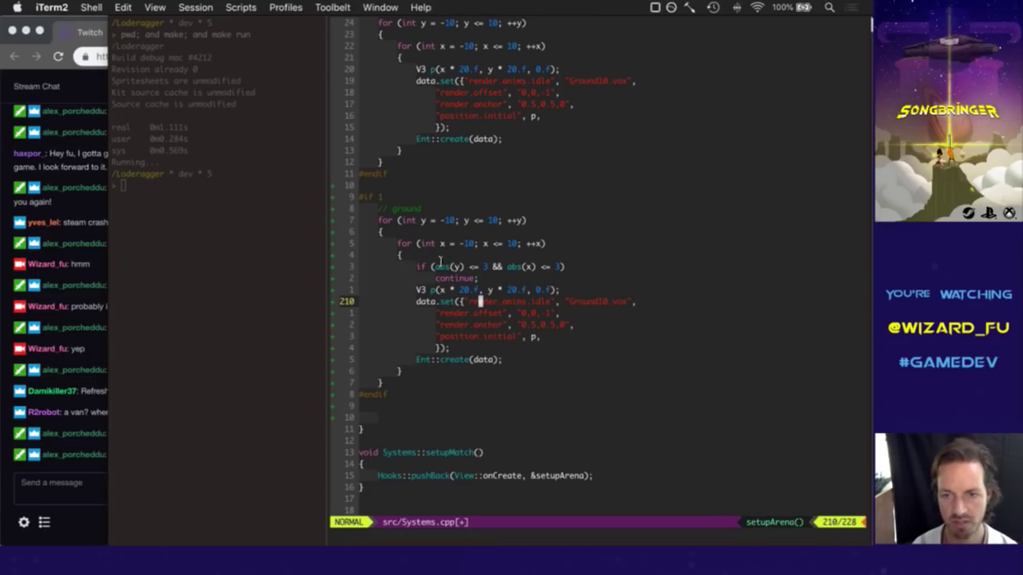
pyautogui.press('v')
pyautogui.write('e')
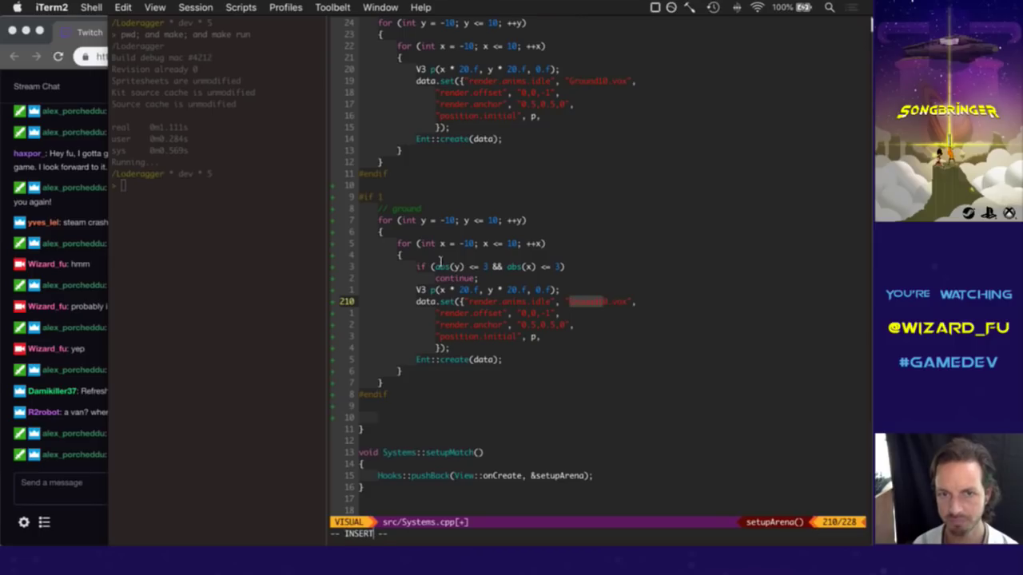
pyautogui.write('cTrees10')
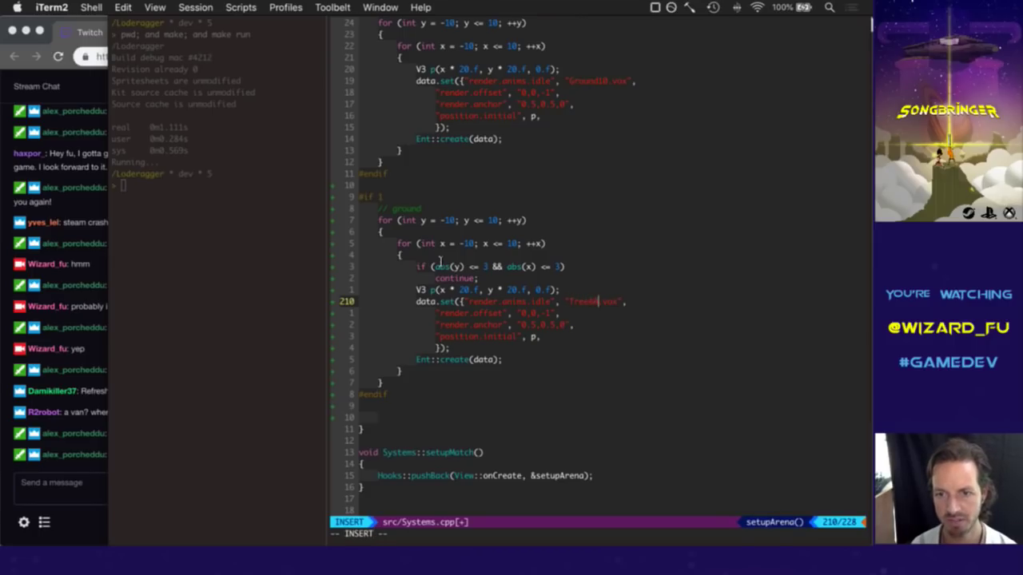
pyautogui.press('Escape')
pyautogui.press('j')
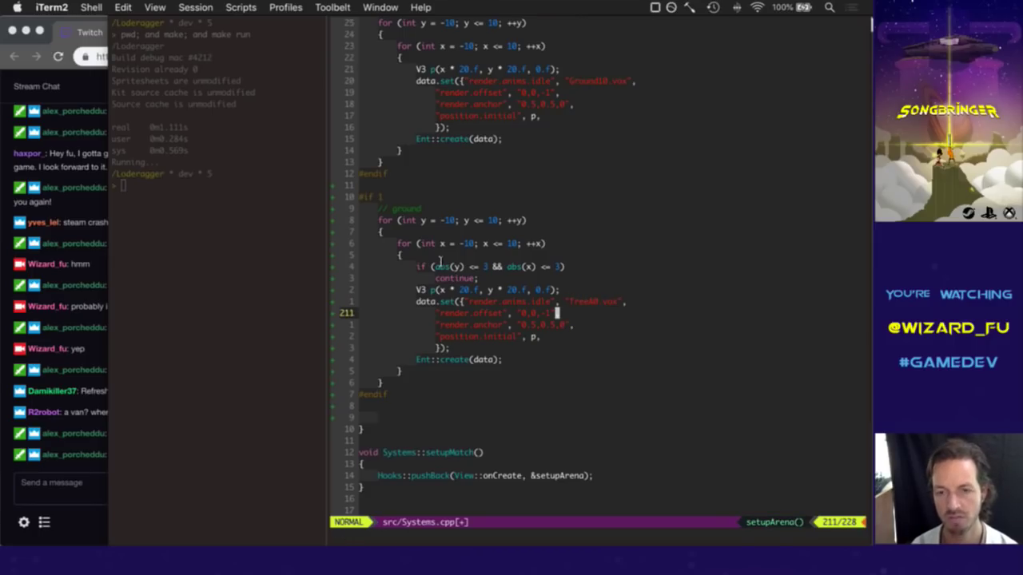
pyautogui.write(':w')
pyautogui.press('Return')
pyautogui.press('j')
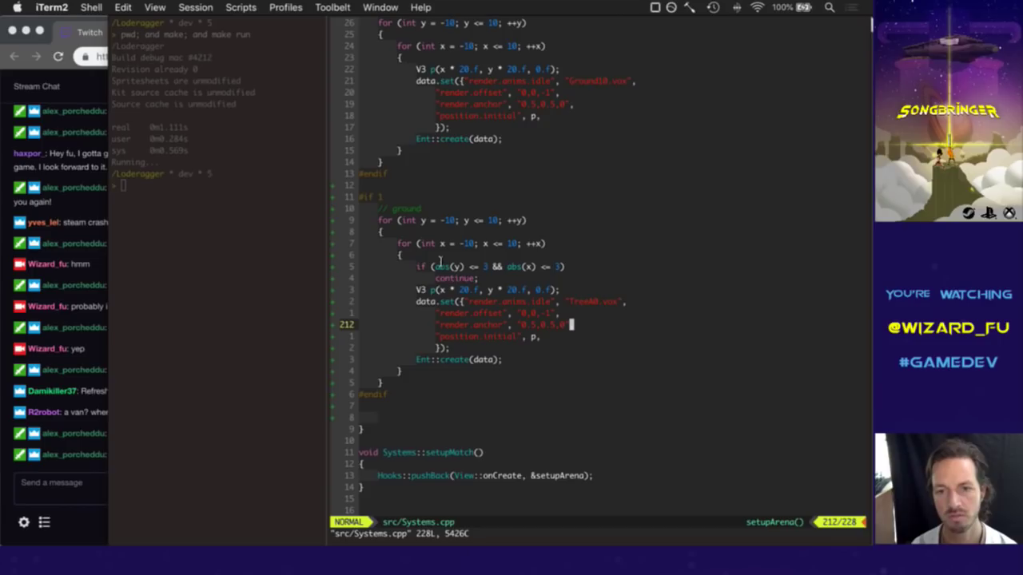
pyautogui.press('0')
pyautogui.press('l')
pyautogui.press('l')
pyautogui.press('l')
pyautogui.press('l')
pyautogui.press('j')
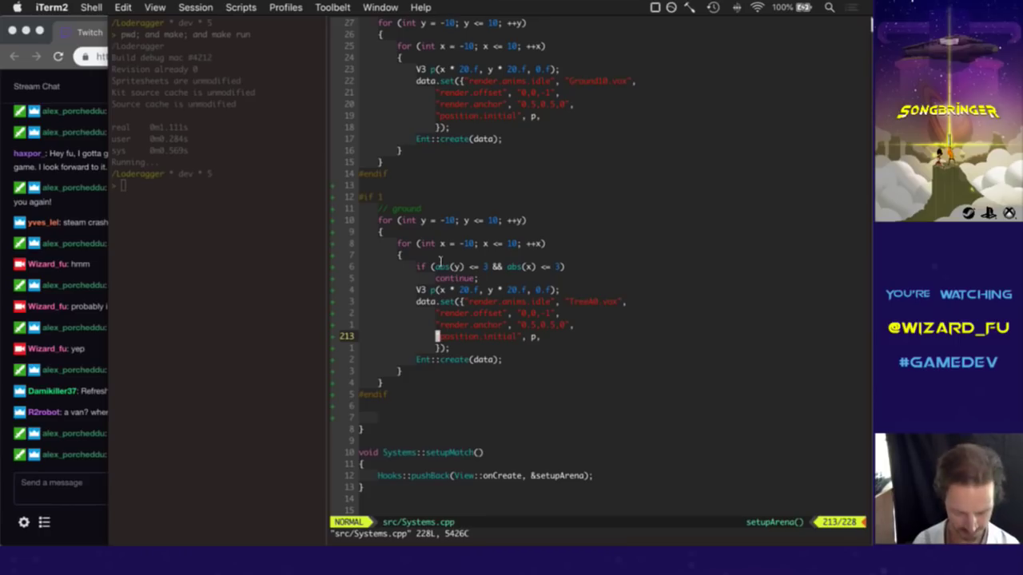
# After checking the stream chat, rebuild and run the game with 'make; and make run'.
pyautogui.click(84, 392)
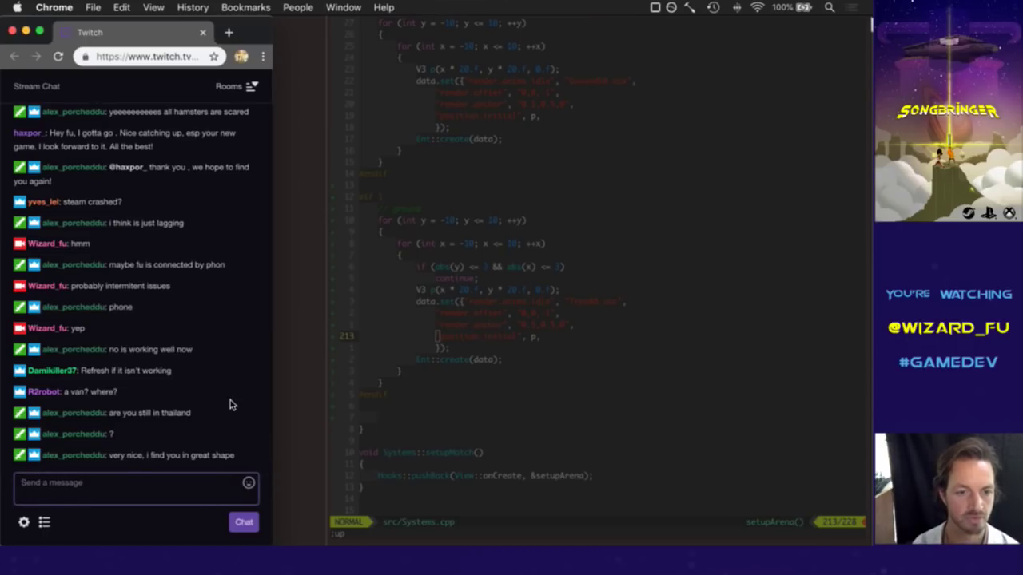
pyautogui.click(408, 340)
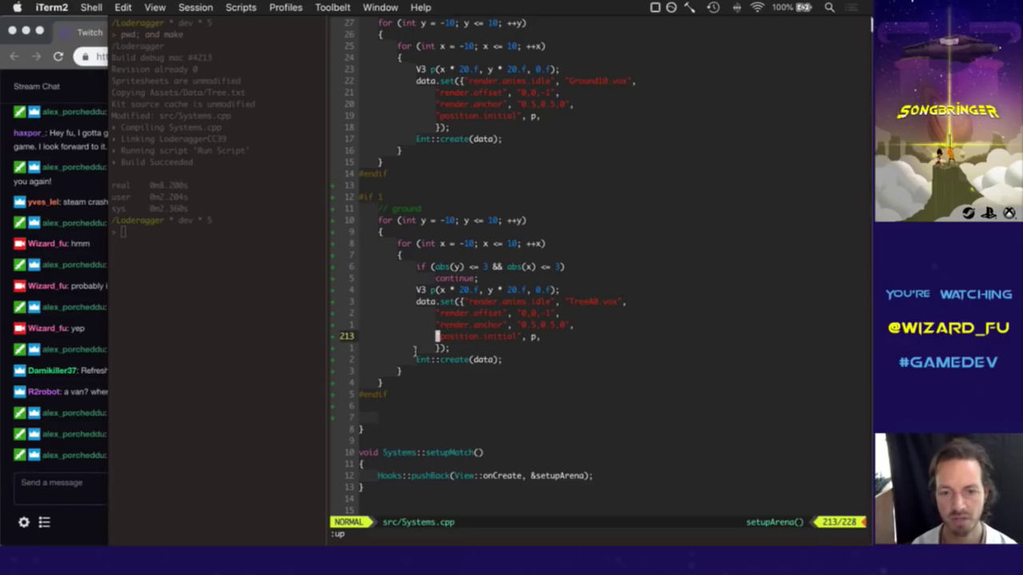
pyautogui.press('super+r')
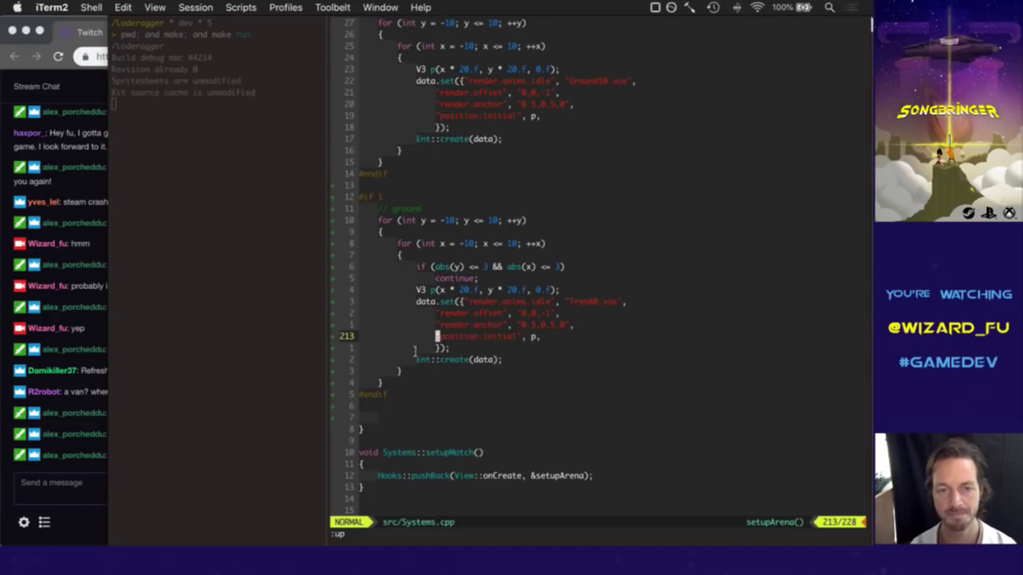